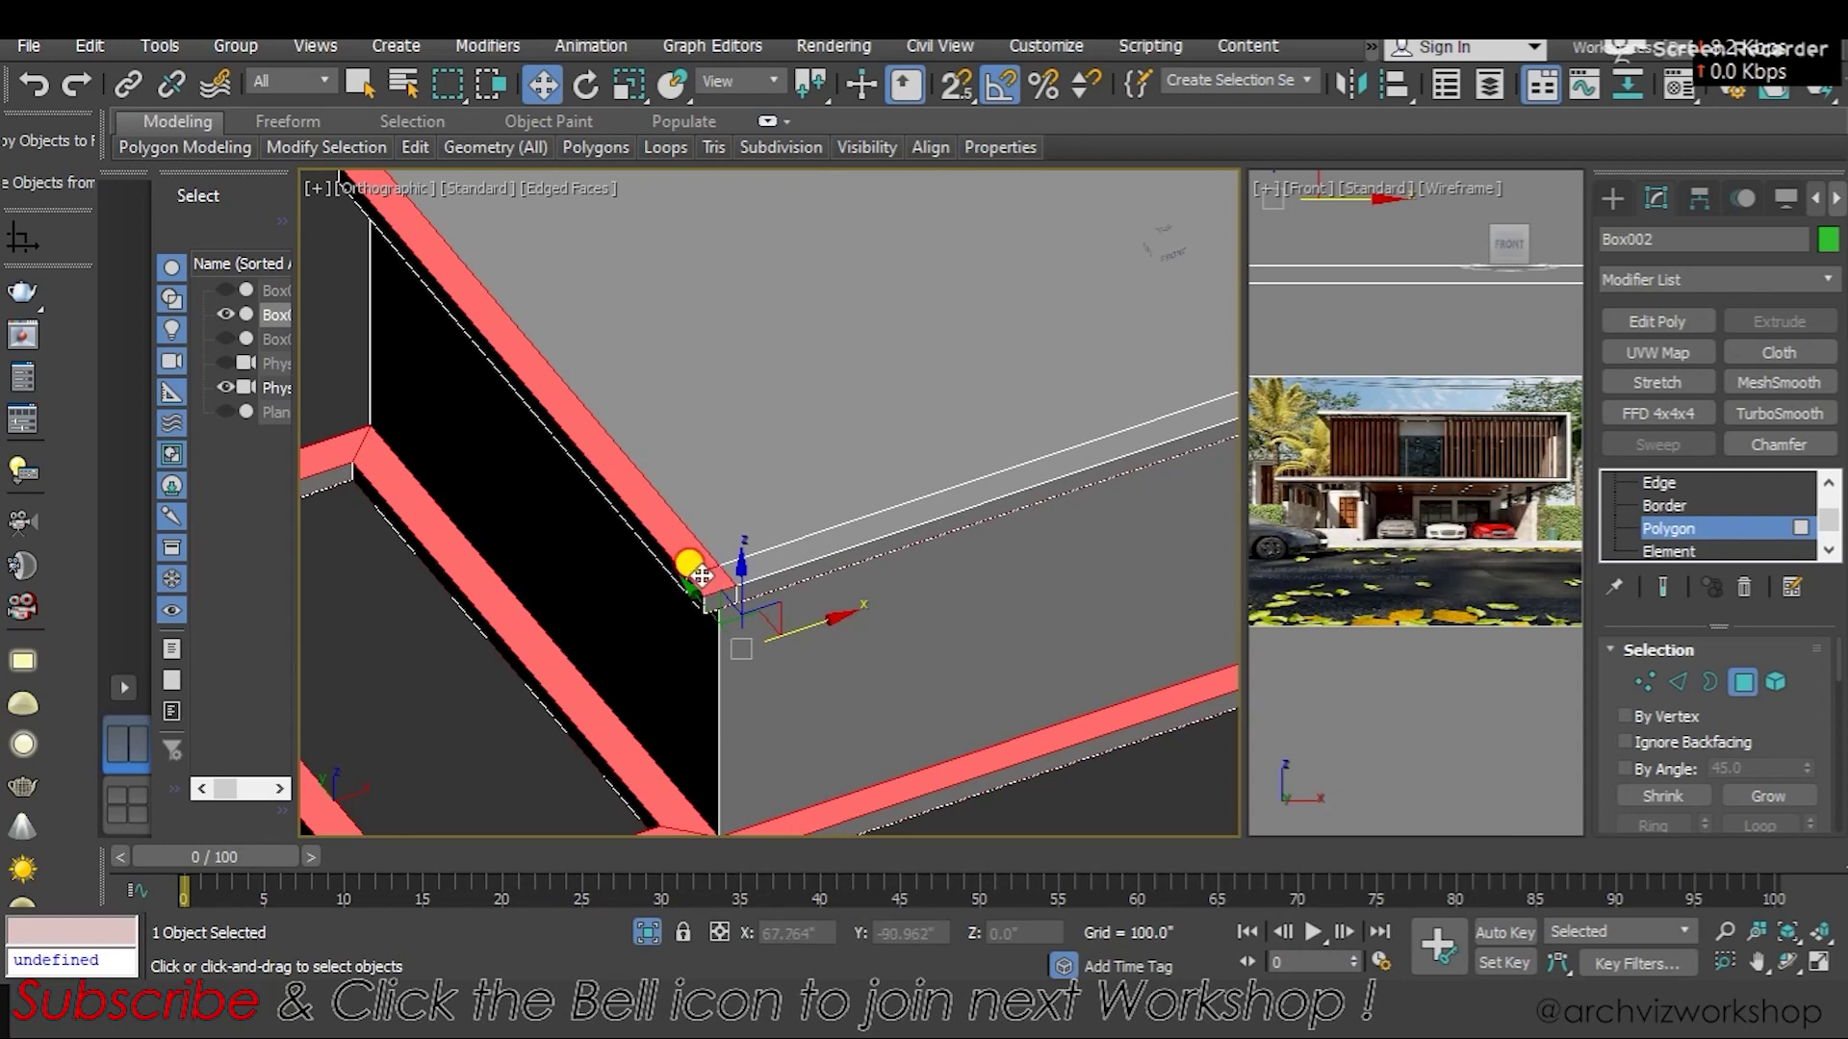
Add the top edge strip polygon to the frame face selection and orbit to check it
{"action": "left_click", "coordinate": [775, 574], "text": "ctrl"}
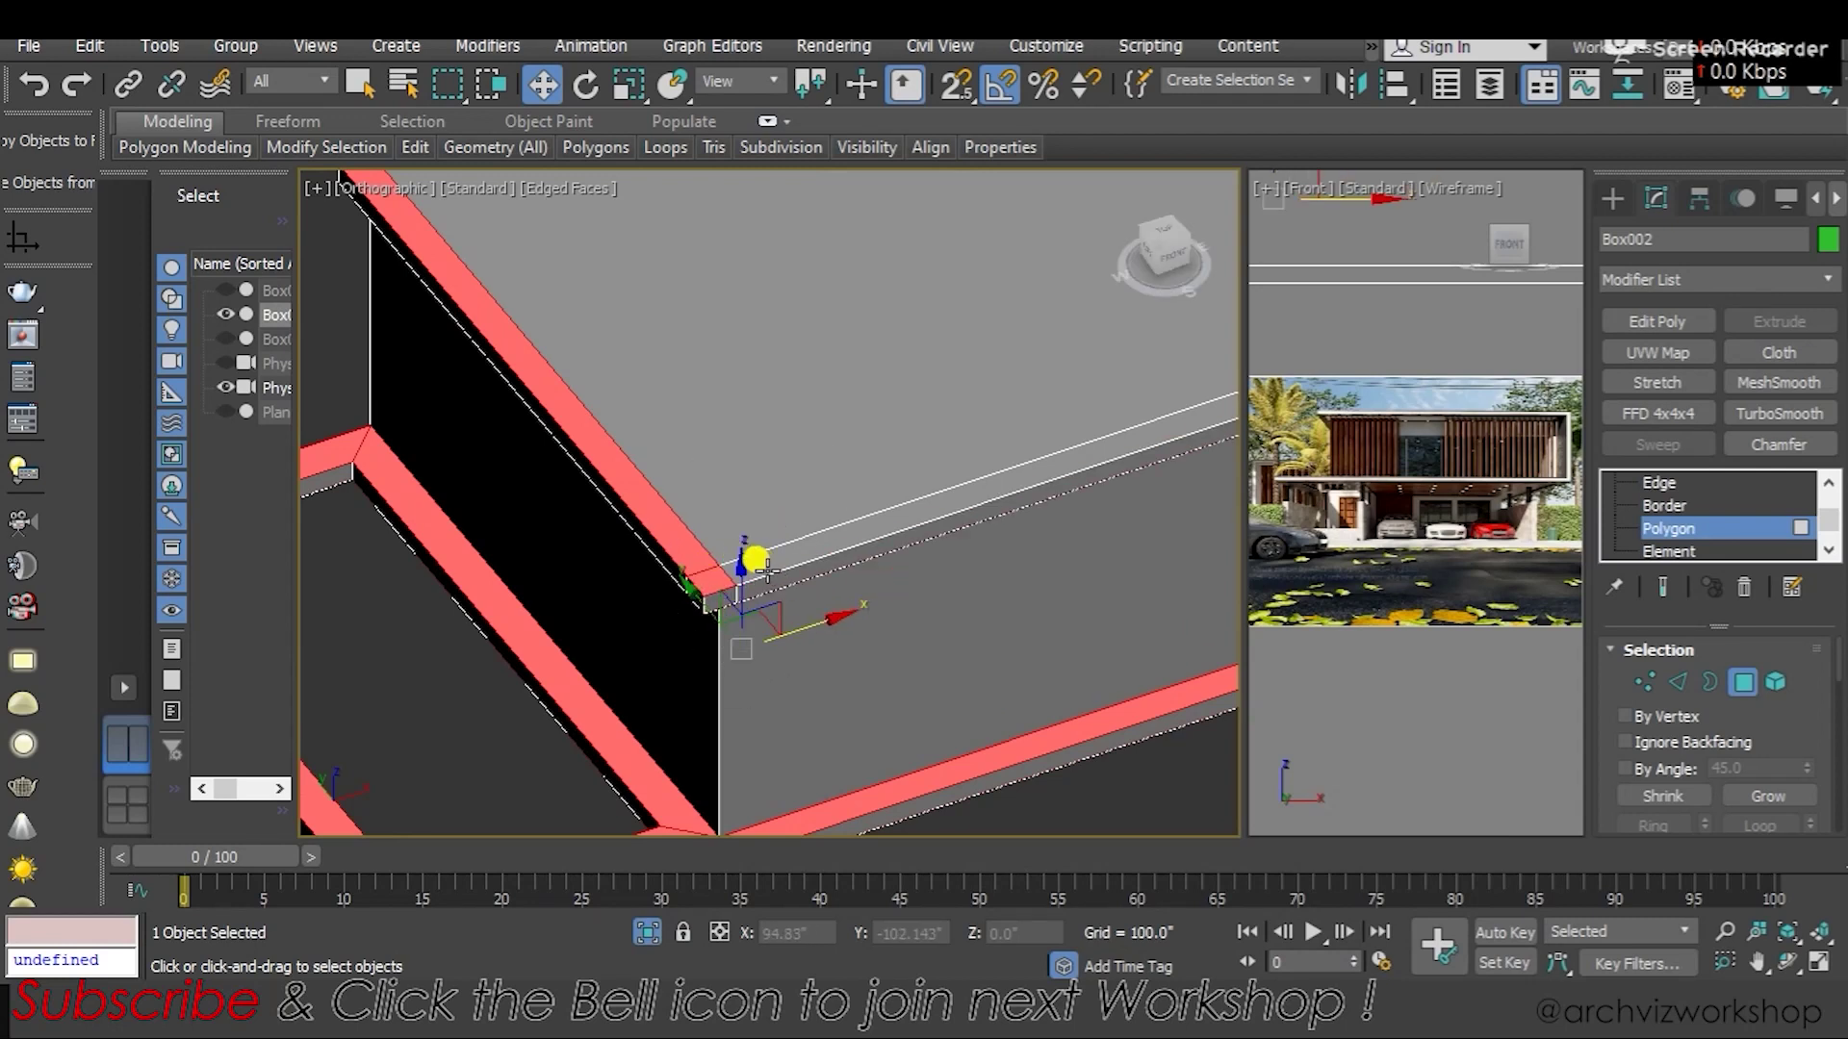
{"action": "scroll", "coordinate": [857, 550], "scroll_direction": "down", "scroll_amount": 3}
{"action": "scroll", "coordinate": [858, 549], "scroll_direction": "down", "scroll_amount": 3}
{"action": "scroll", "coordinate": [1010, 453], "scroll_direction": "up", "scroll_amount": 3}
{"action": "mouse_move", "coordinate": [1010, 453]}
{"action": "middle_mouse_down", "text": "alt"}
{"action": "mouse_move", "coordinate": [1027, 440]}
{"action": "mouse_move", "coordinate": [949, 404]}
{"action": "middle_mouse_up", "text": "alt"}
{"action": "scroll", "coordinate": [953, 531], "scroll_direction": "down", "scroll_amount": 3}
{"action": "middle_click_drag", "start_coordinate": [953, 531], "coordinate": [592, 732], "text": "alt"}
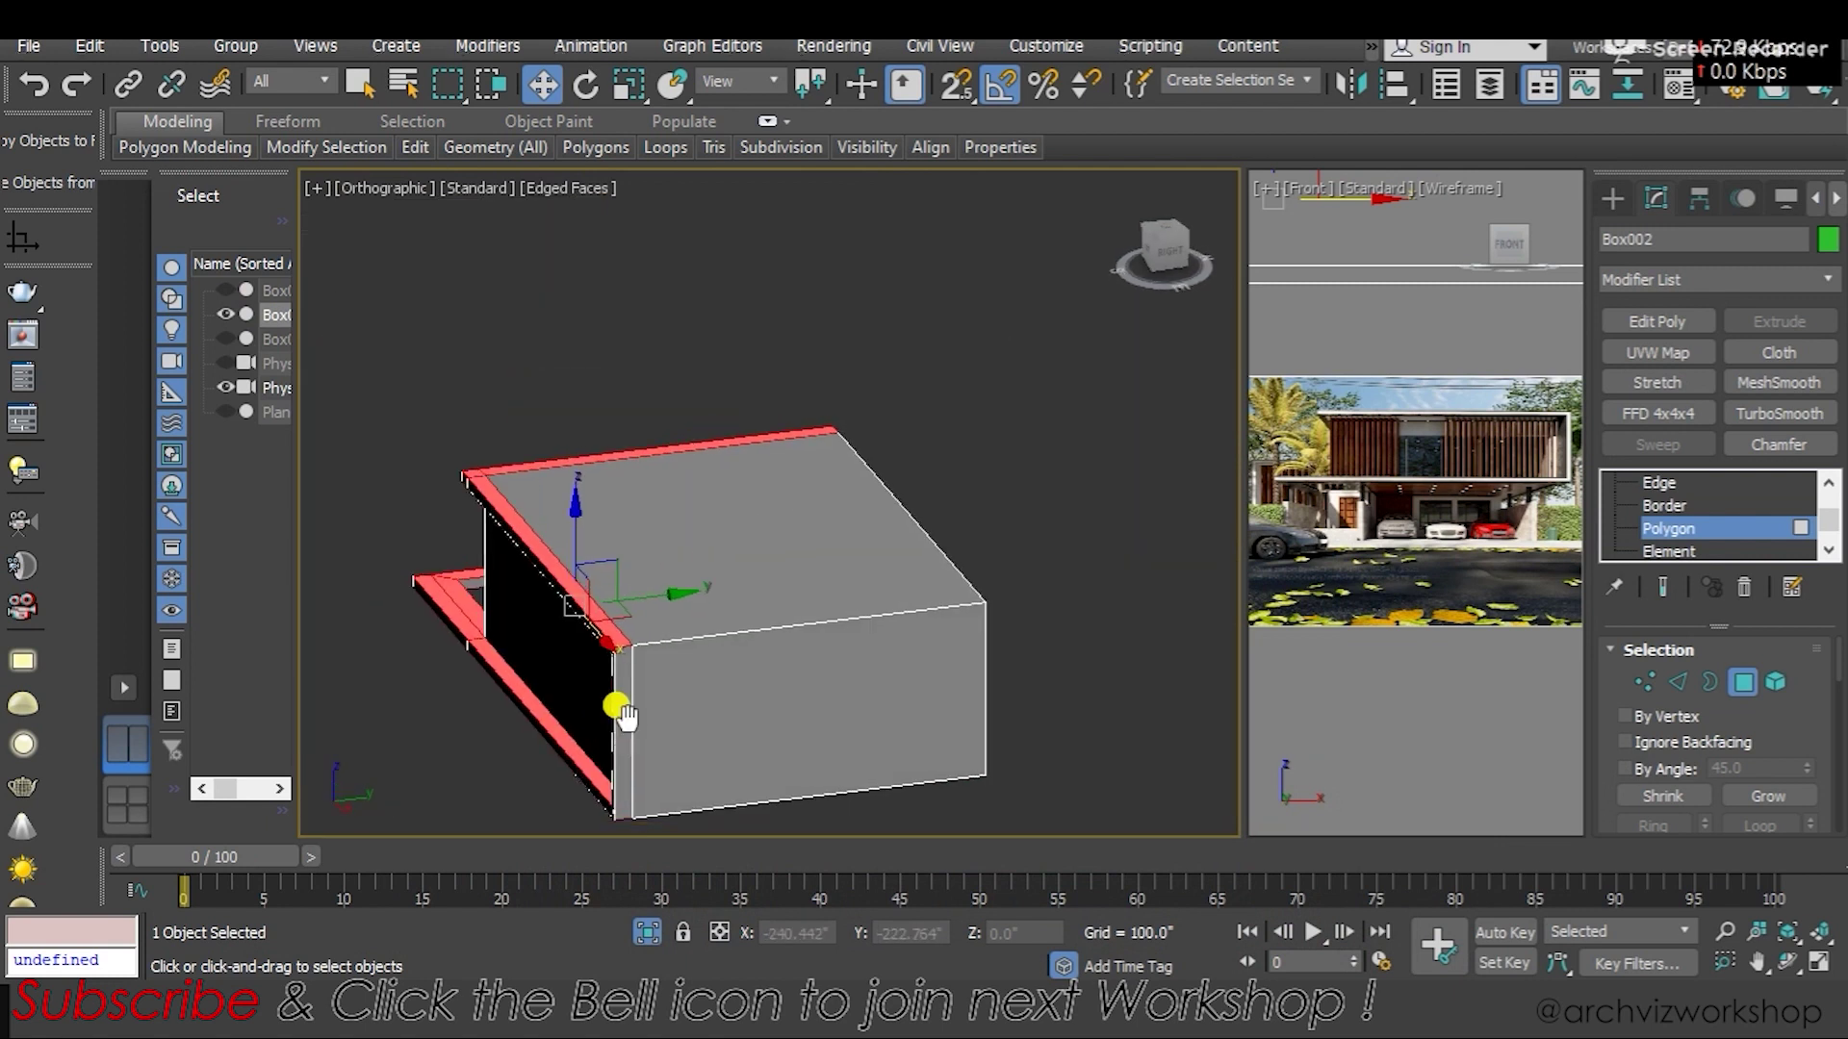
{"action": "scroll", "coordinate": [736, 500], "scroll_direction": "up", "scroll_amount": 3}
{"action": "mouse_move", "coordinate": [695, 464]}
{"action": "middle_mouse_down", "text": "alt"}
{"action": "mouse_move", "coordinate": [693, 482]}
{"action": "mouse_move", "coordinate": [874, 433]}
{"action": "middle_mouse_up", "text": "alt"}
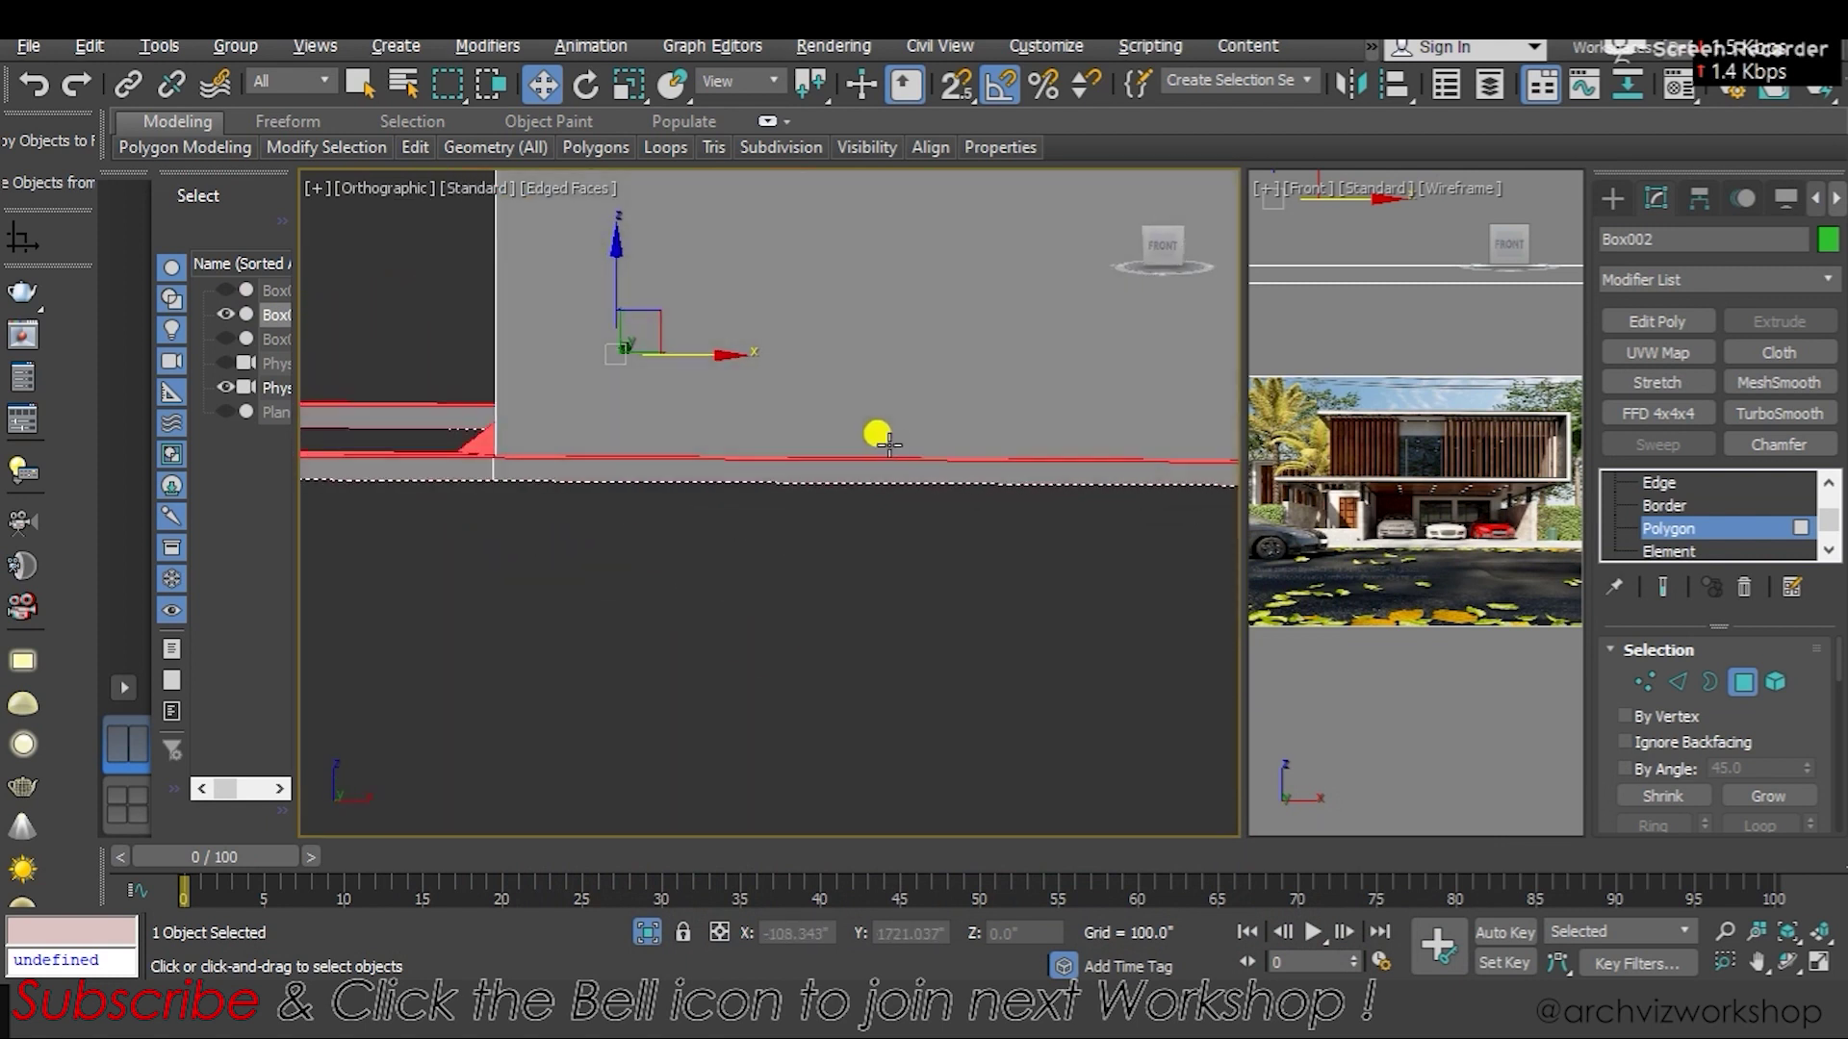
{"action": "scroll", "coordinate": [808, 507], "scroll_direction": "down", "scroll_amount": 3}
Verify the selection over the box top and ledge, then start cloning Box002 as Box004
{"action": "middle_click_drag", "start_coordinate": [808, 507], "coordinate": [851, 567], "text": "alt"}
{"action": "scroll", "coordinate": [920, 495], "scroll_direction": "up", "scroll_amount": 3}
{"action": "mouse_move", "coordinate": [920, 495]}
{"action": "middle_mouse_down", "text": "alt"}
{"action": "mouse_move", "coordinate": [849, 606]}
{"action": "mouse_move", "coordinate": [648, 594]}
{"action": "mouse_move", "coordinate": [666, 524]}
{"action": "mouse_move", "coordinate": [809, 293]}
{"action": "mouse_move", "coordinate": [669, 457]}
{"action": "mouse_move", "coordinate": [879, 511]}
{"action": "mouse_move", "coordinate": [1097, 458]}
{"action": "mouse_move", "coordinate": [706, 549]}
{"action": "mouse_move", "coordinate": [943, 589]}
{"action": "mouse_move", "coordinate": [763, 639]}
{"action": "middle_mouse_up", "text": "alt"}
{"action": "scroll", "coordinate": [666, 524], "scroll_direction": "down", "scroll_amount": 3}
{"action": "scroll", "coordinate": [672, 553], "scroll_direction": "up", "scroll_amount": 4}
{"action": "mouse_move", "coordinate": [673, 552]}
{"action": "middle_mouse_down", "text": "alt"}
{"action": "mouse_move", "coordinate": [680, 511]}
{"action": "mouse_move", "coordinate": [808, 528]}
{"action": "mouse_move", "coordinate": [498, 493]}
{"action": "mouse_move", "coordinate": [511, 511]}
{"action": "mouse_move", "coordinate": [363, 475]}
{"action": "mouse_move", "coordinate": [788, 466]}
{"action": "mouse_move", "coordinate": [827, 443]}
{"action": "mouse_move", "coordinate": [528, 553]}
{"action": "mouse_move", "coordinate": [523, 343]}
{"action": "mouse_move", "coordinate": [760, 539]}
{"action": "mouse_move", "coordinate": [615, 574]}
{"action": "mouse_move", "coordinate": [549, 338]}
{"action": "mouse_move", "coordinate": [532, 574]}
{"action": "mouse_move", "coordinate": [1076, 683]}
{"action": "mouse_move", "coordinate": [836, 666]}
{"action": "middle_mouse_up", "text": "alt"}
{"action": "scroll", "coordinate": [664, 518], "scroll_direction": "down", "scroll_amount": 3}
{"action": "scroll", "coordinate": [499, 493], "scroll_direction": "up", "scroll_amount": 2}
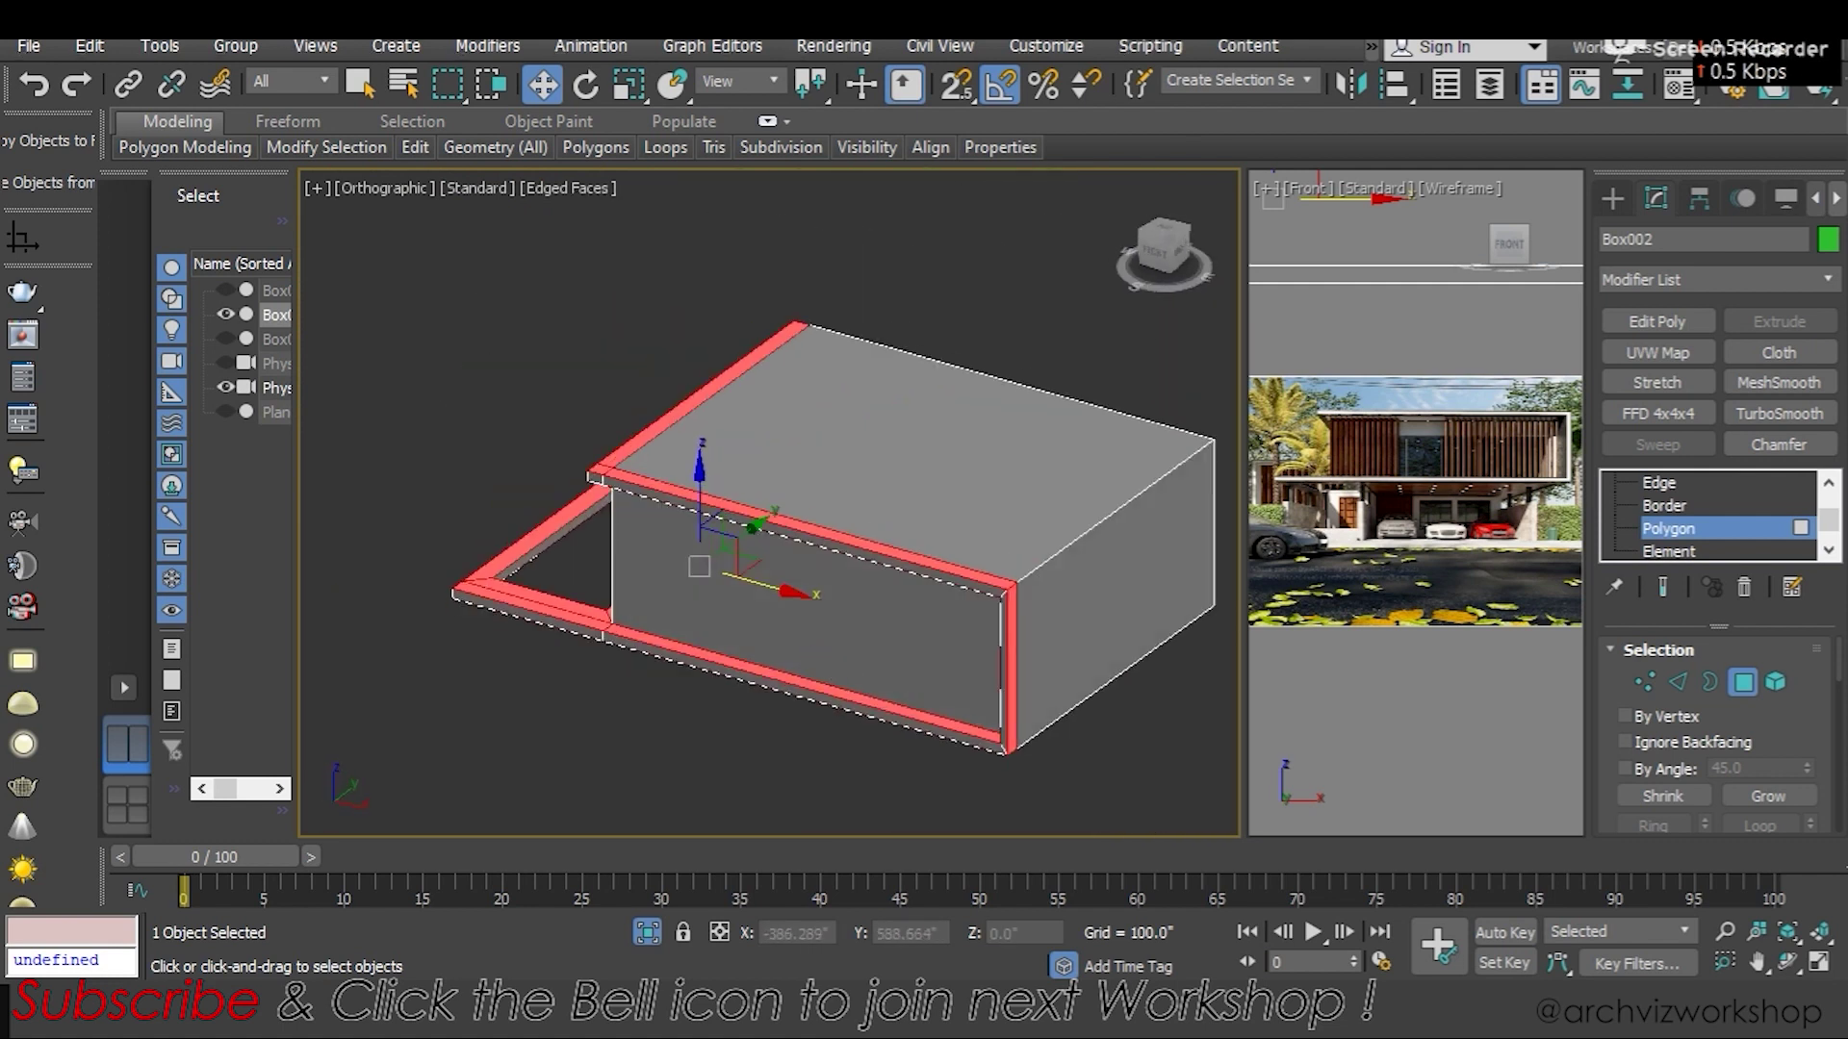
{"action": "mouse_move", "coordinate": [655, 625]}
{"action": "middle_mouse_down", "text": "alt"}
{"action": "mouse_move", "coordinate": [722, 574]}
{"action": "mouse_move", "coordinate": [686, 542]}
{"action": "mouse_move", "coordinate": [735, 548]}
{"action": "middle_mouse_up", "text": "alt"}
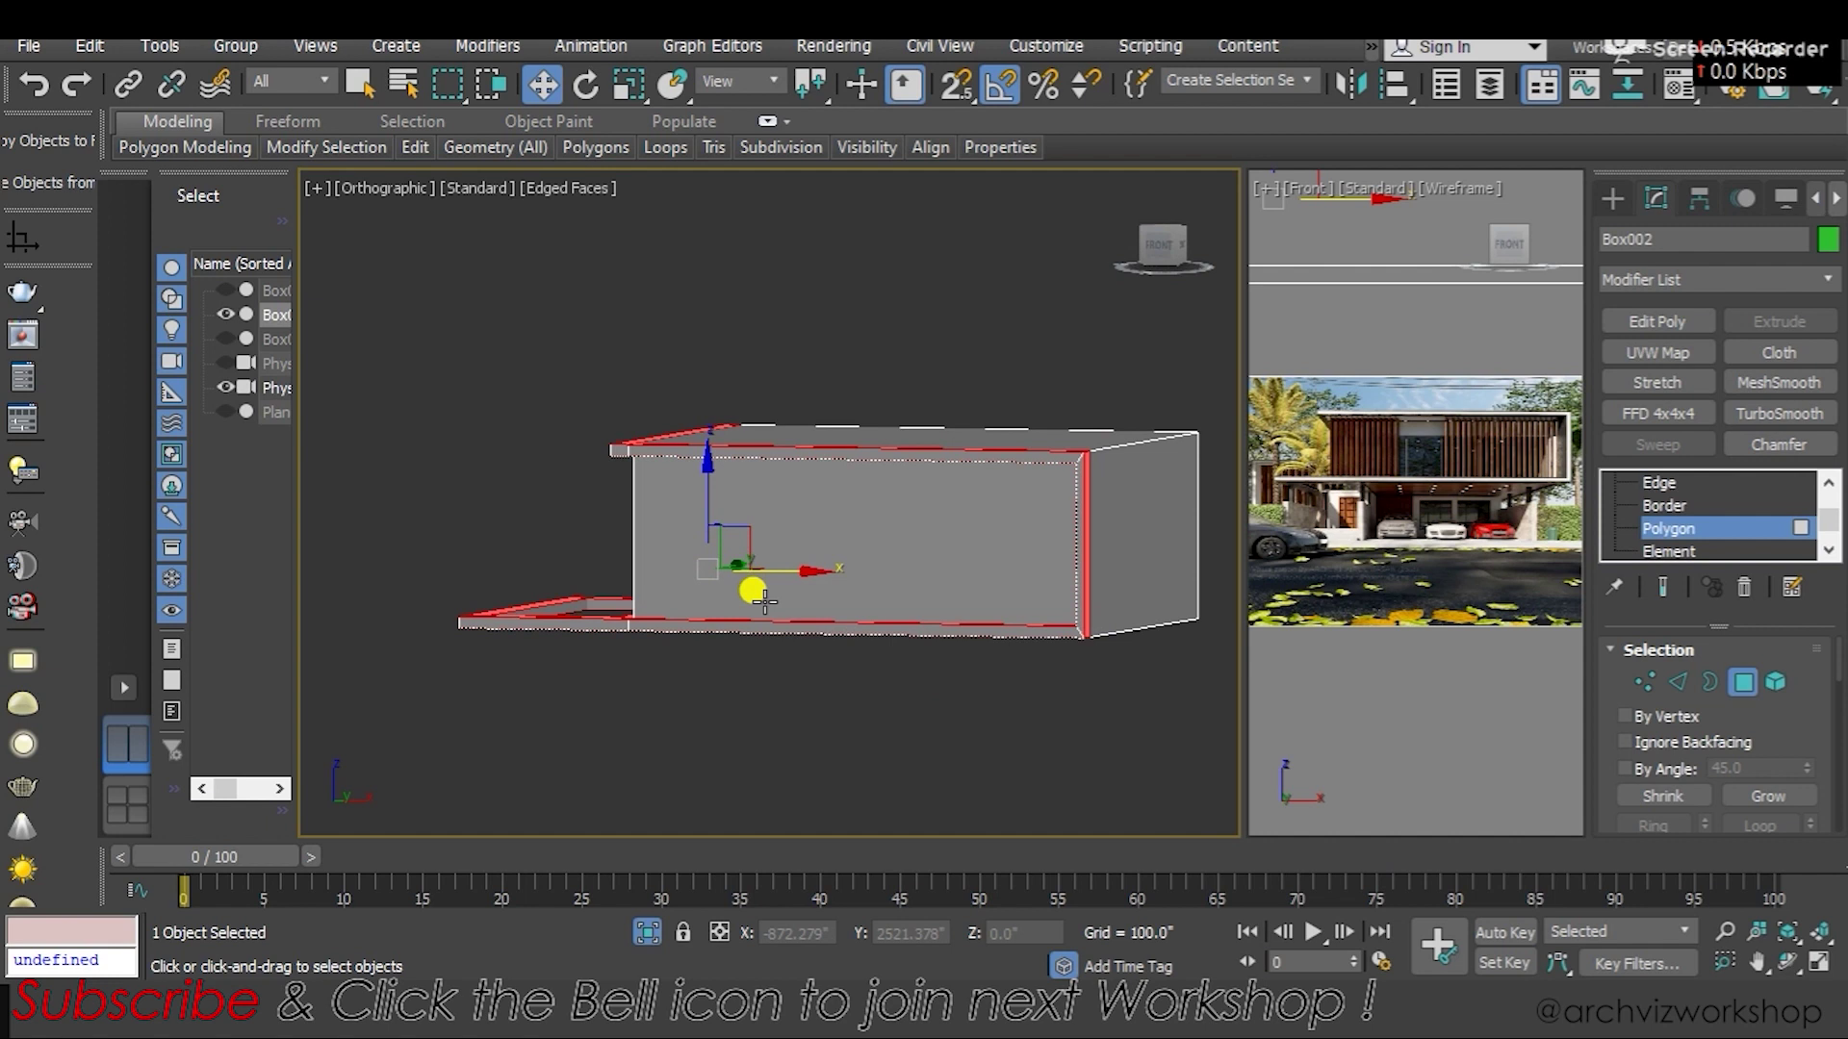
{"action": "key", "text": "ctrl+v"}
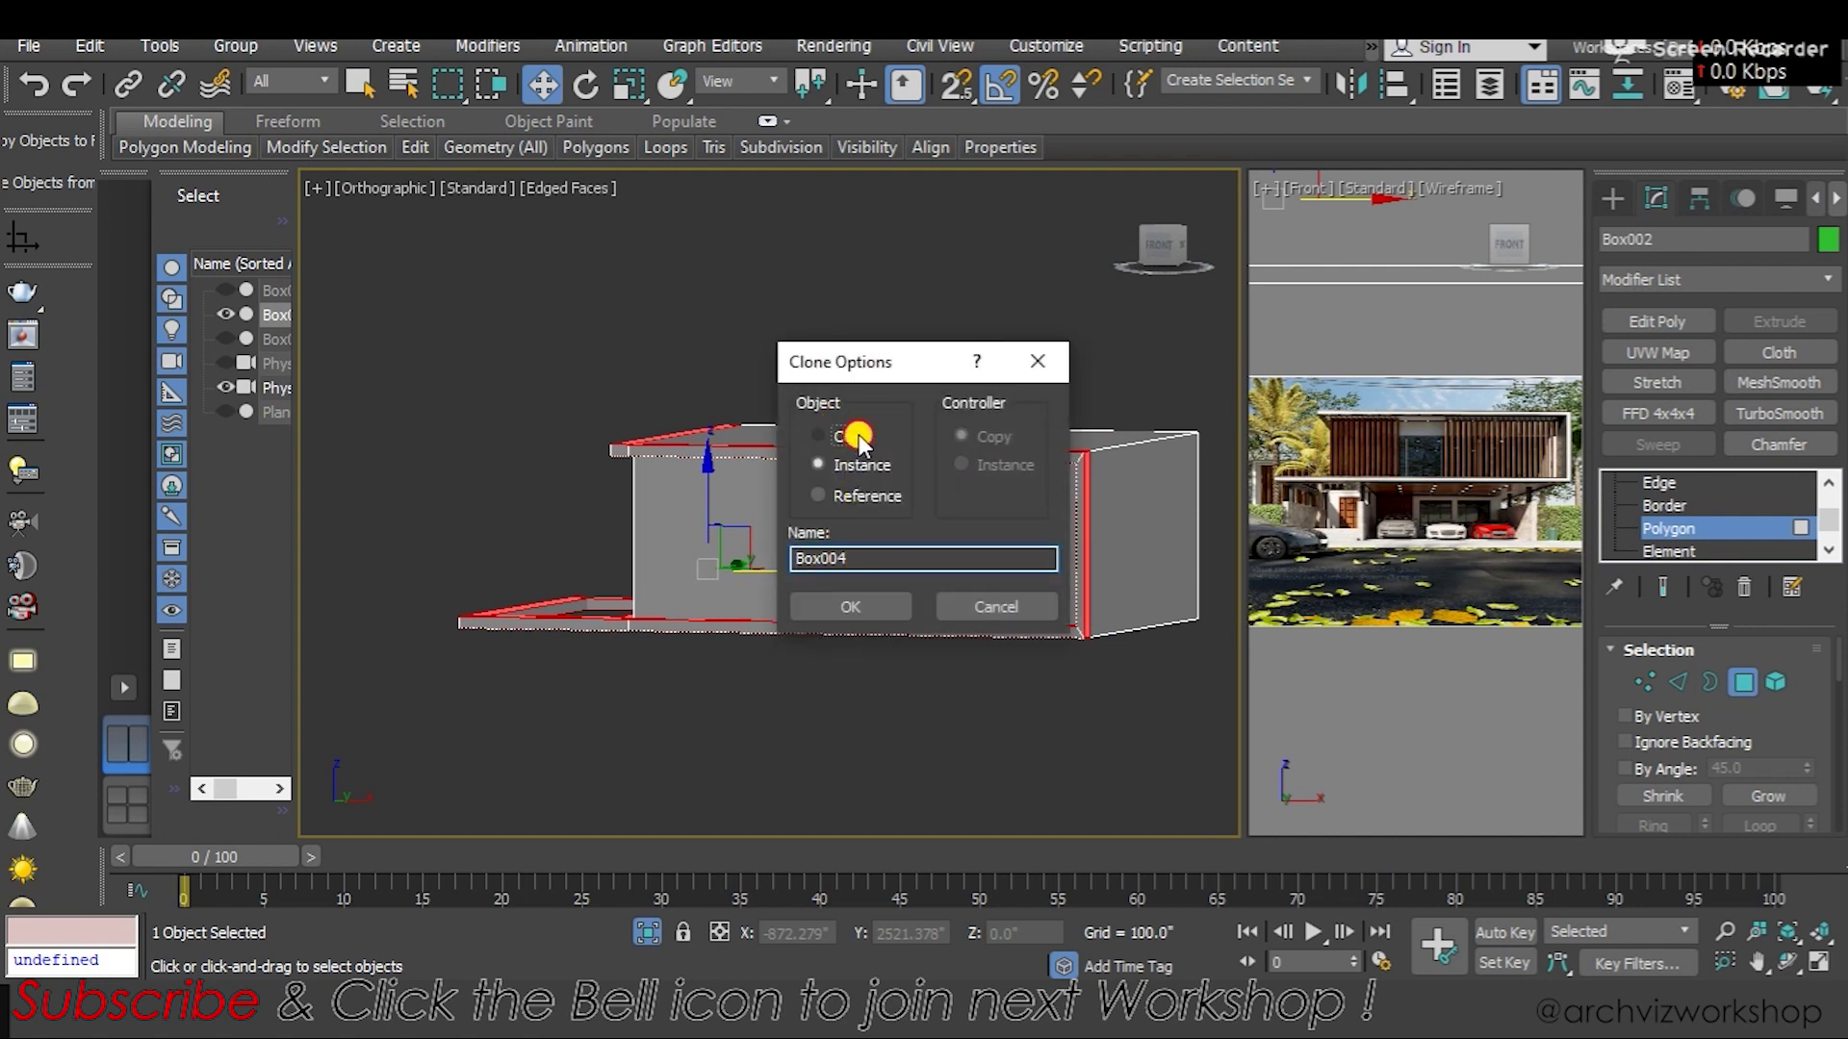
{"action": "left_click", "coordinate": [855, 436]}
{"action": "left_click", "coordinate": [849, 604]}
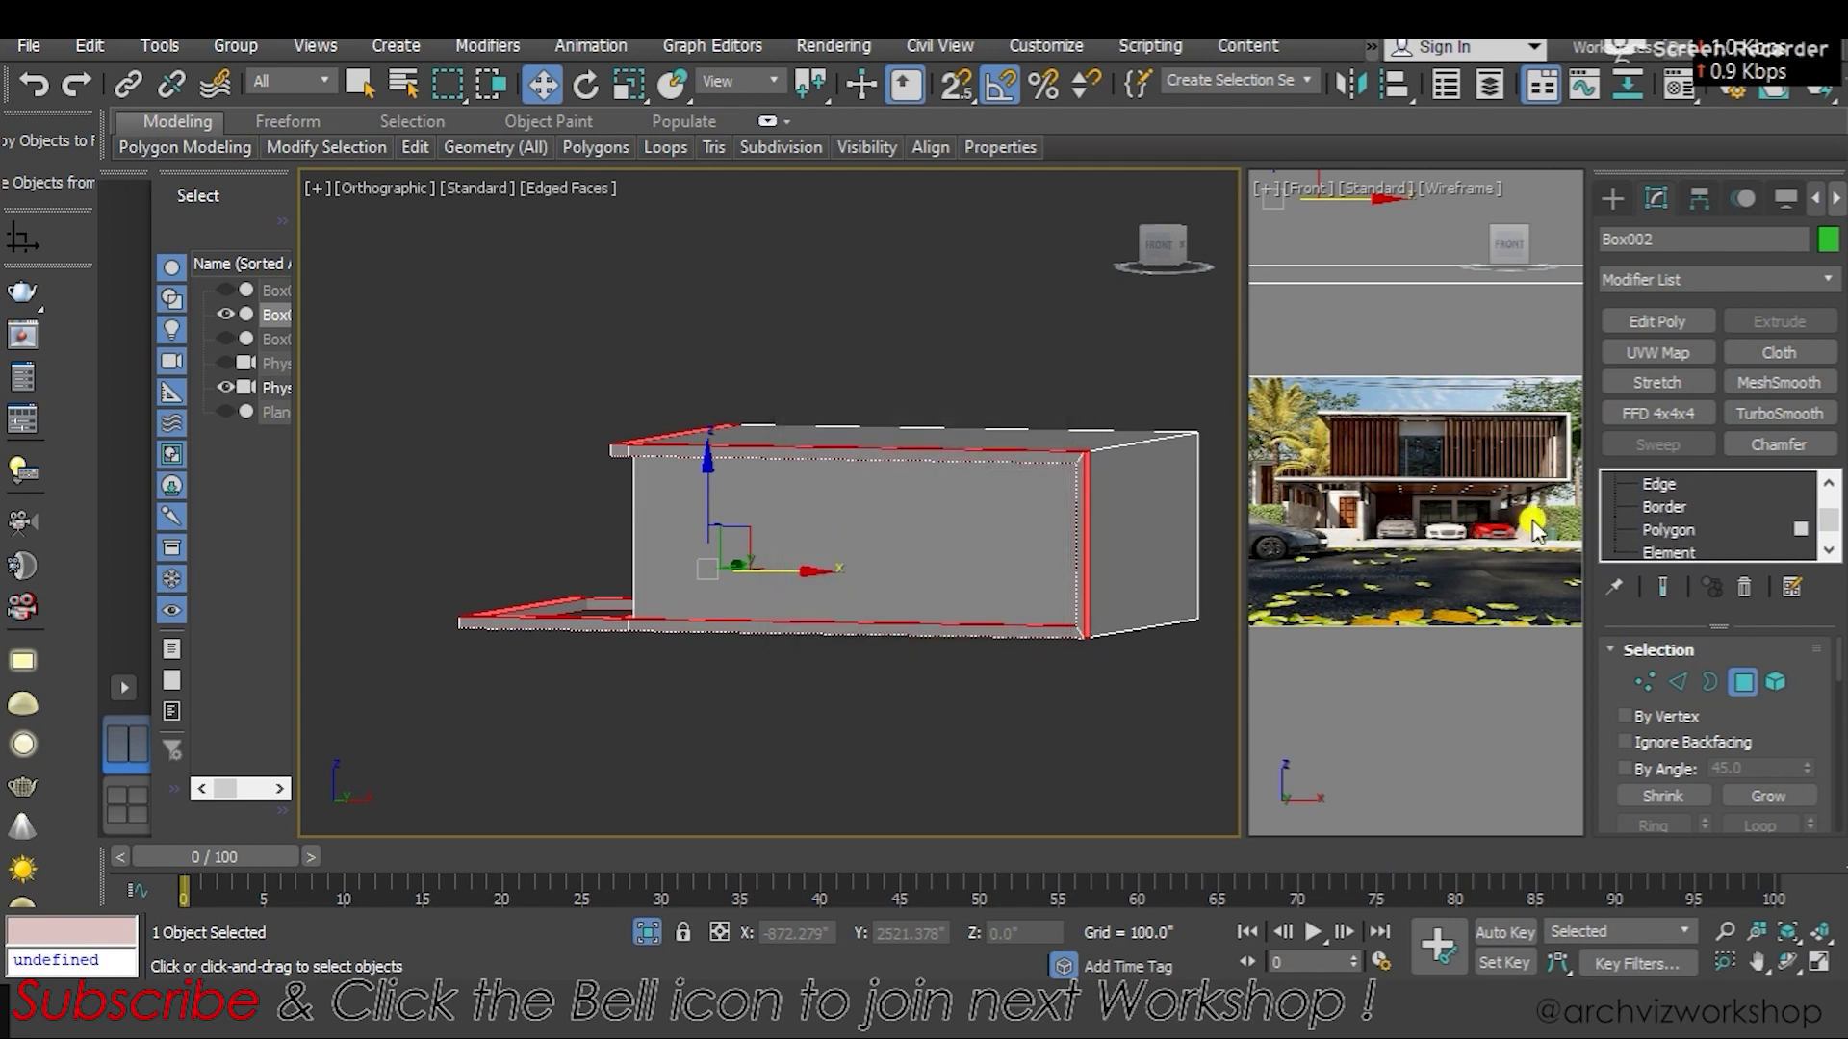
{"action": "left_click", "coordinate": [1104, 701]}
{"action": "left_click", "coordinate": [817, 541]}
{"action": "right_click", "coordinate": [817, 539]}
{"action": "left_click", "coordinate": [888, 435]}
{"action": "middle_click_drag", "start_coordinate": [854, 510], "coordinate": [866, 557], "text": "alt"}
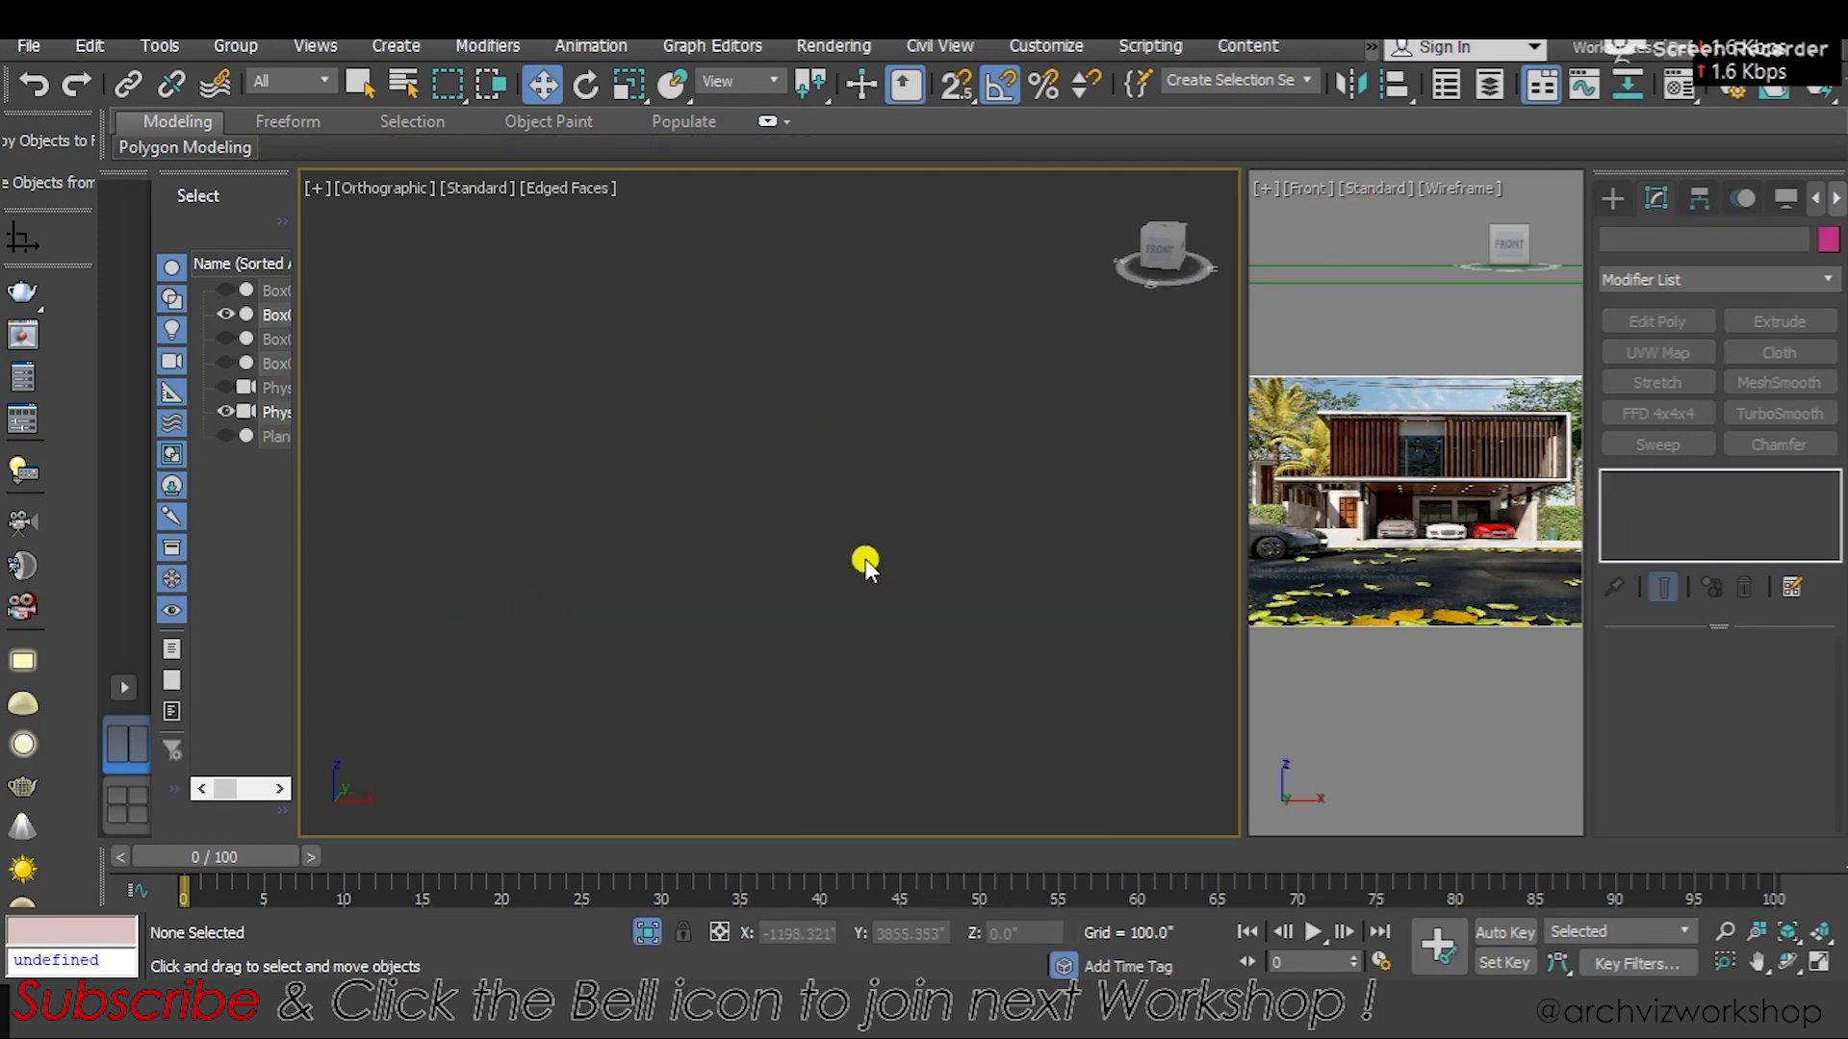
{"action": "scroll", "coordinate": [829, 425], "scroll_direction": "down", "scroll_amount": 3}
{"action": "key", "text": "ctrl+z"}
{"action": "middle_click_drag", "start_coordinate": [870, 626], "coordinate": [882, 578]}
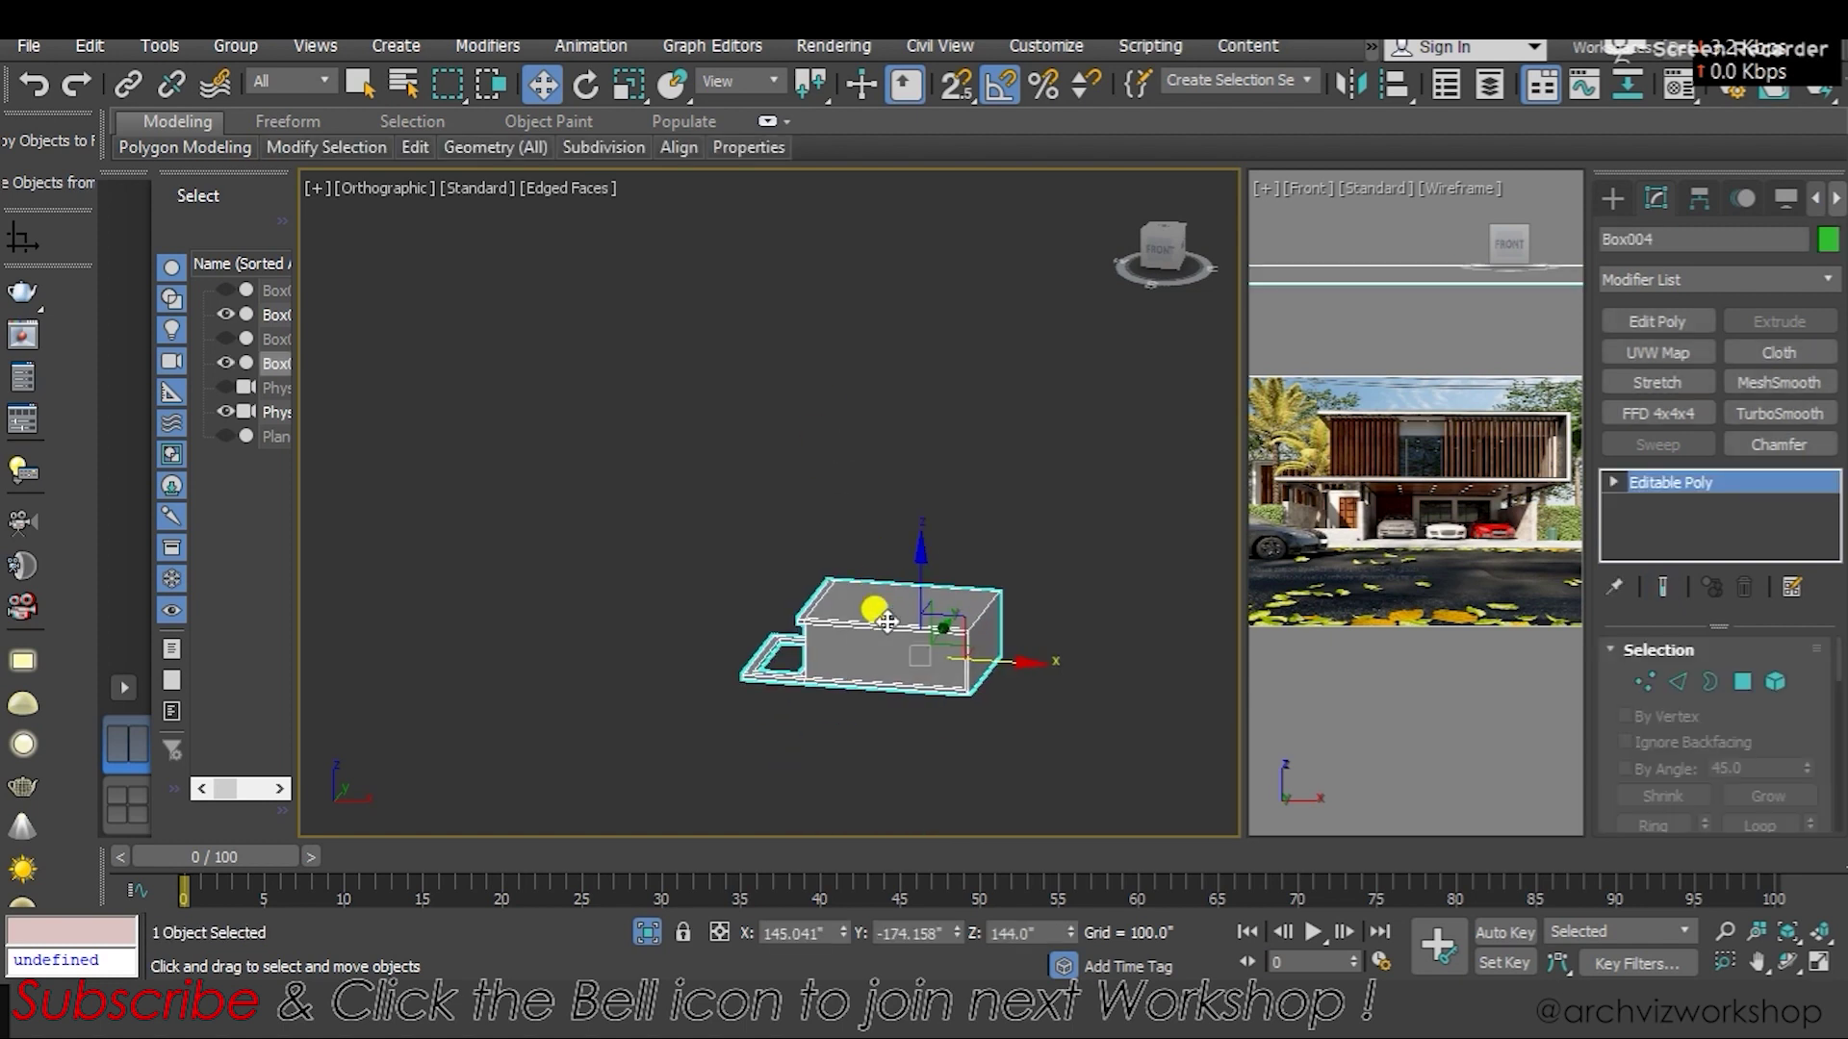
{"action": "key", "text": "Delete"}
{"action": "scroll", "coordinate": [689, 652], "scroll_direction": "up", "scroll_amount": 3}
{"action": "left_click", "coordinate": [608, 635]}
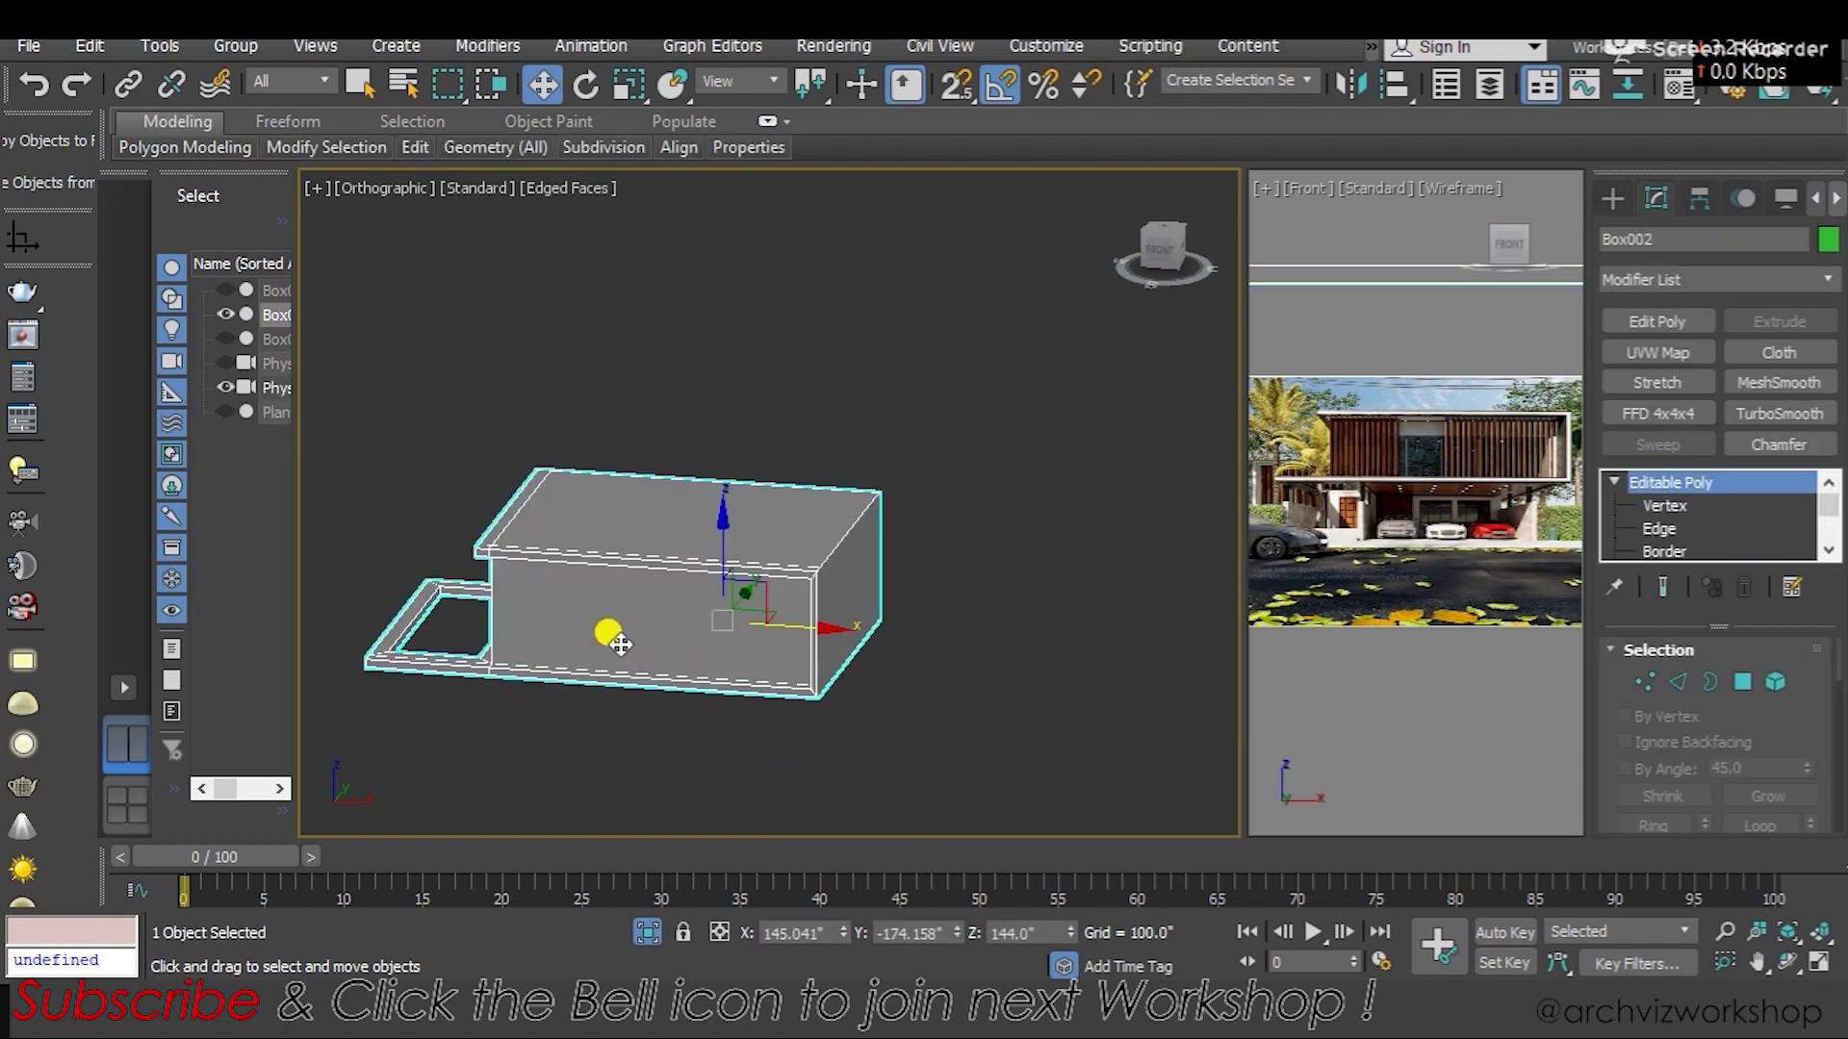
{"action": "scroll", "coordinate": [1693, 500], "scroll_direction": "down", "scroll_amount": 2}
{"action": "left_click", "coordinate": [1668, 528]}
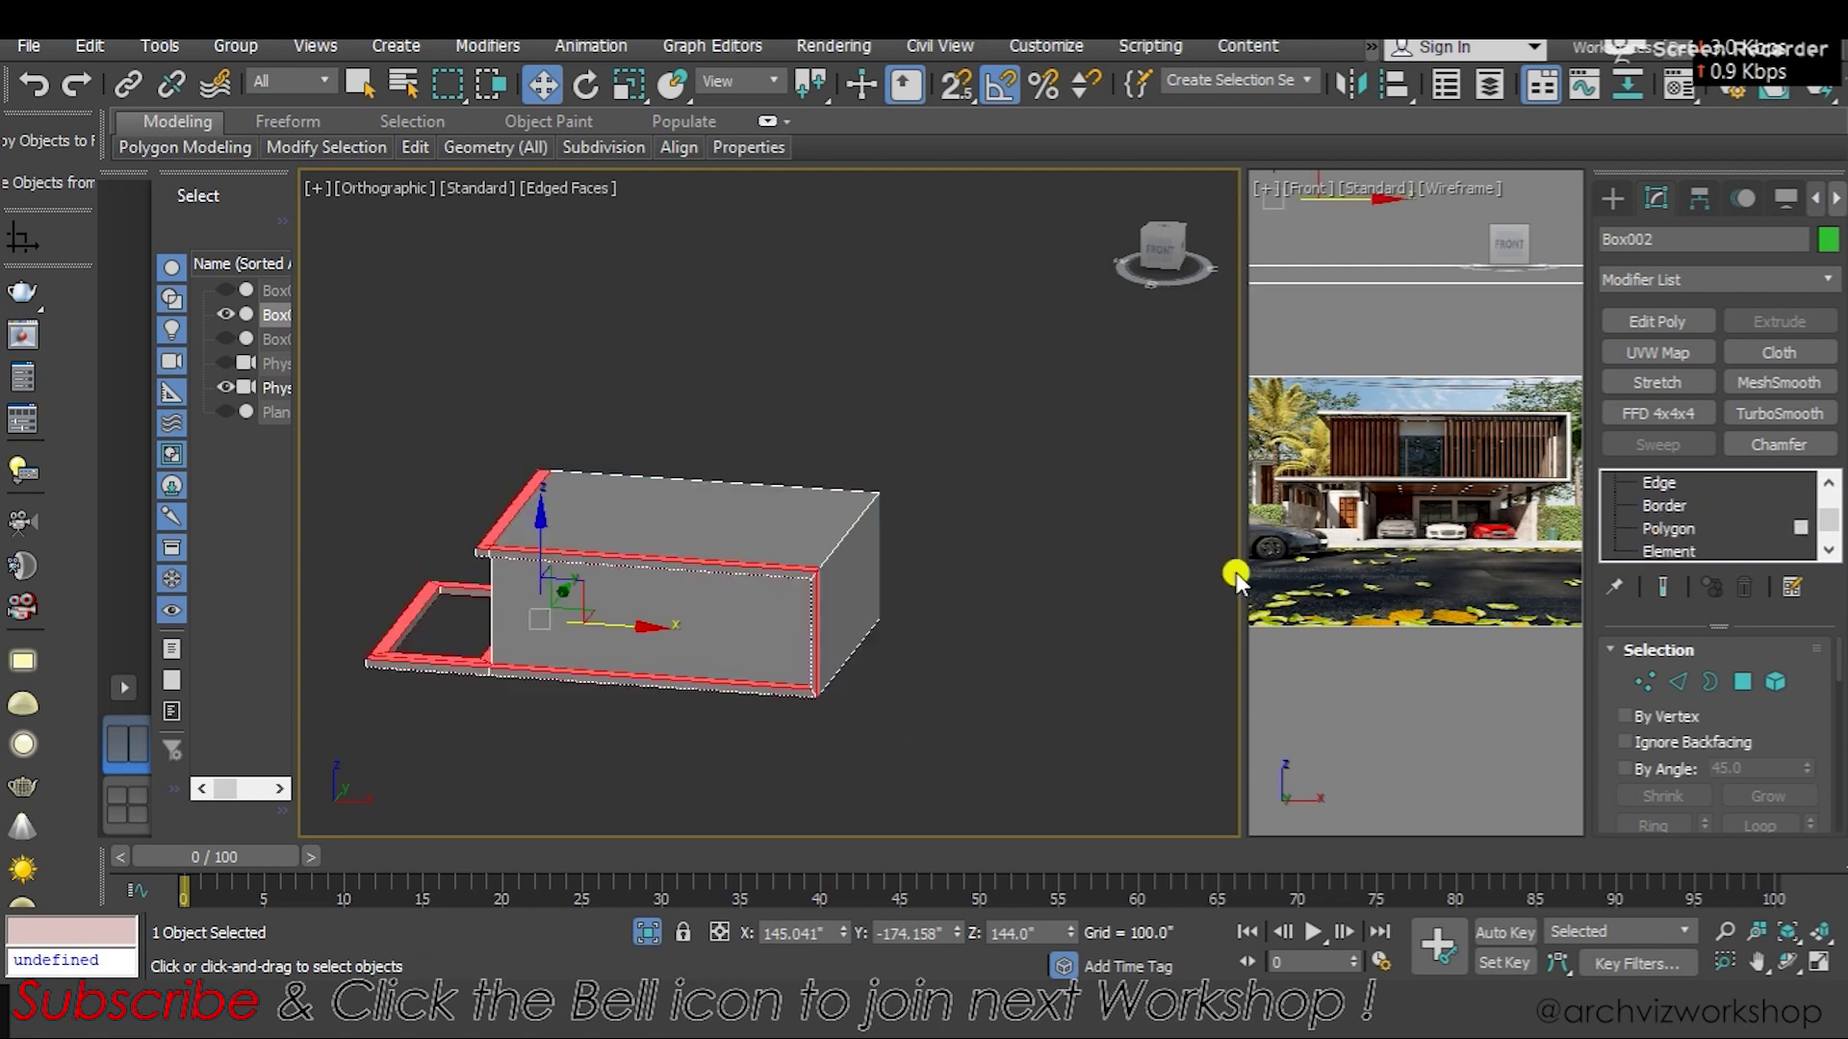
{"action": "mouse_move", "coordinate": [659, 589]}
{"action": "middle_mouse_down", "text": "alt"}
{"action": "mouse_move", "coordinate": [651, 544]}
{"action": "mouse_move", "coordinate": [671, 603]}
{"action": "mouse_move", "coordinate": [713, 619]}
{"action": "mouse_move", "coordinate": [673, 482]}
{"action": "mouse_move", "coordinate": [684, 581]}
{"action": "mouse_move", "coordinate": [765, 514]}
{"action": "mouse_move", "coordinate": [864, 528]}
{"action": "mouse_move", "coordinate": [902, 558]}
{"action": "middle_mouse_up", "text": "alt"}
{"action": "scroll", "coordinate": [671, 603], "scroll_direction": "up", "scroll_amount": 3}
{"action": "scroll", "coordinate": [713, 619], "scroll_direction": "up", "scroll_amount": 2}
{"action": "scroll", "coordinate": [741, 544], "scroll_direction": "up", "scroll_amount": 2}
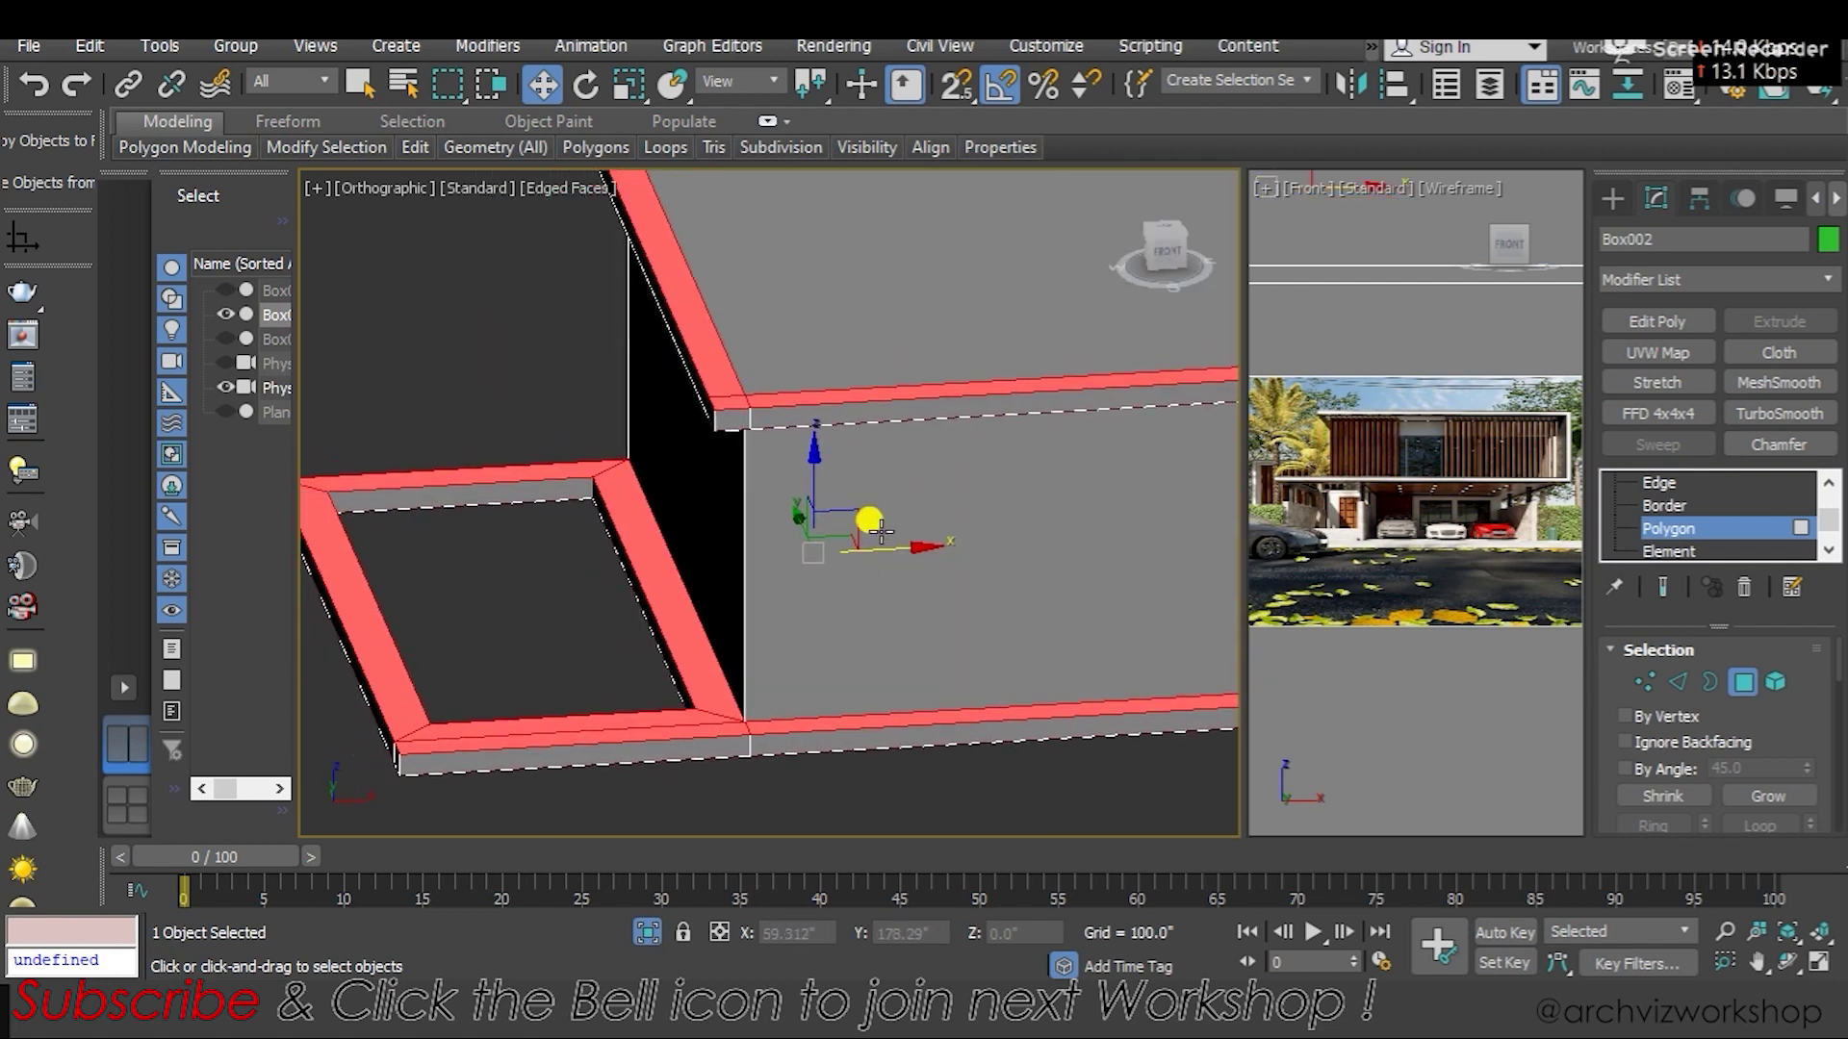
Shift-drag the selected frame faces to clone them into Object001, then leave Polygon level
{"action": "mouse_move", "coordinate": [821, 499]}
{"action": "middle_mouse_down", "text": "alt"}
{"action": "mouse_move", "coordinate": [788, 404]}
{"action": "mouse_move", "coordinate": [811, 478]}
{"action": "middle_mouse_up", "text": "alt"}
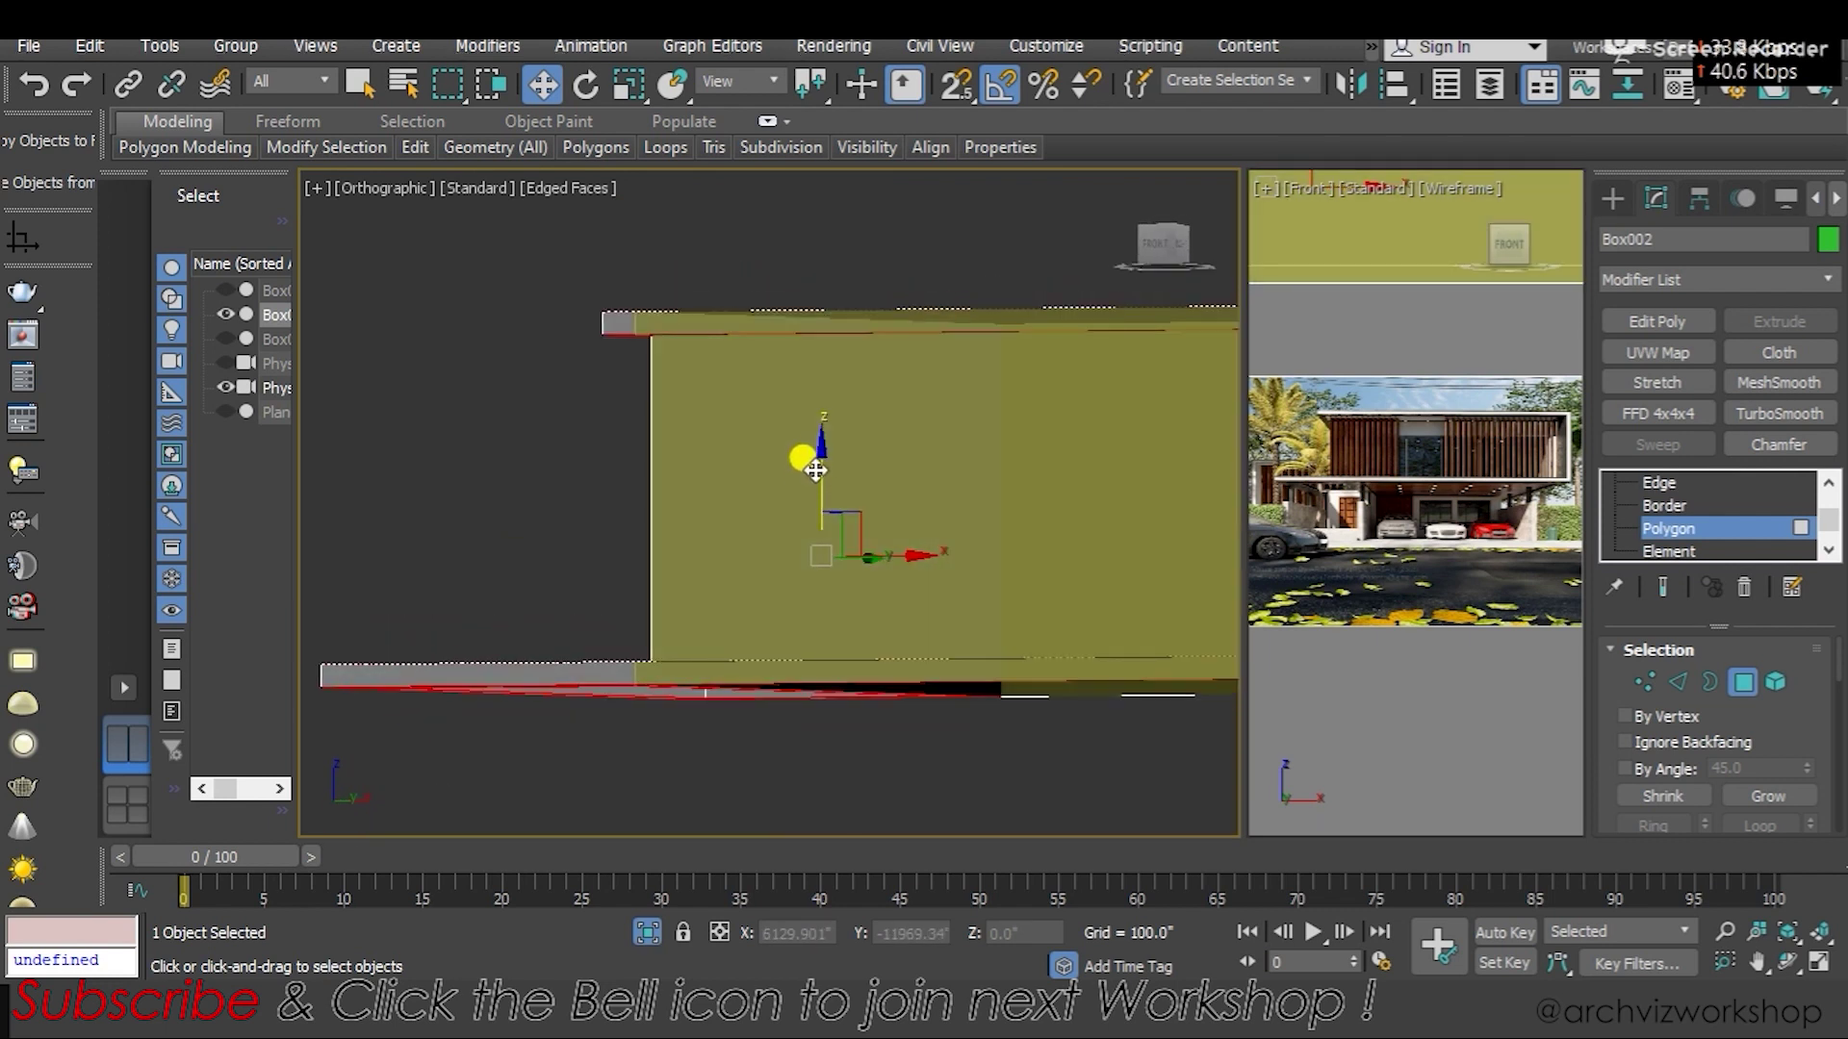
{"action": "mouse_move", "coordinate": [823, 460]}
{"action": "left_mouse_down"}
{"action": "mouse_move", "coordinate": [813, 280]}
{"action": "mouse_move", "coordinate": [812, 433]}
{"action": "mouse_move", "coordinate": [787, 415]}
{"action": "mouse_move", "coordinate": [760, 459]}
{"action": "left_mouse_up"}
{"action": "left_click", "coordinate": [833, 524]}
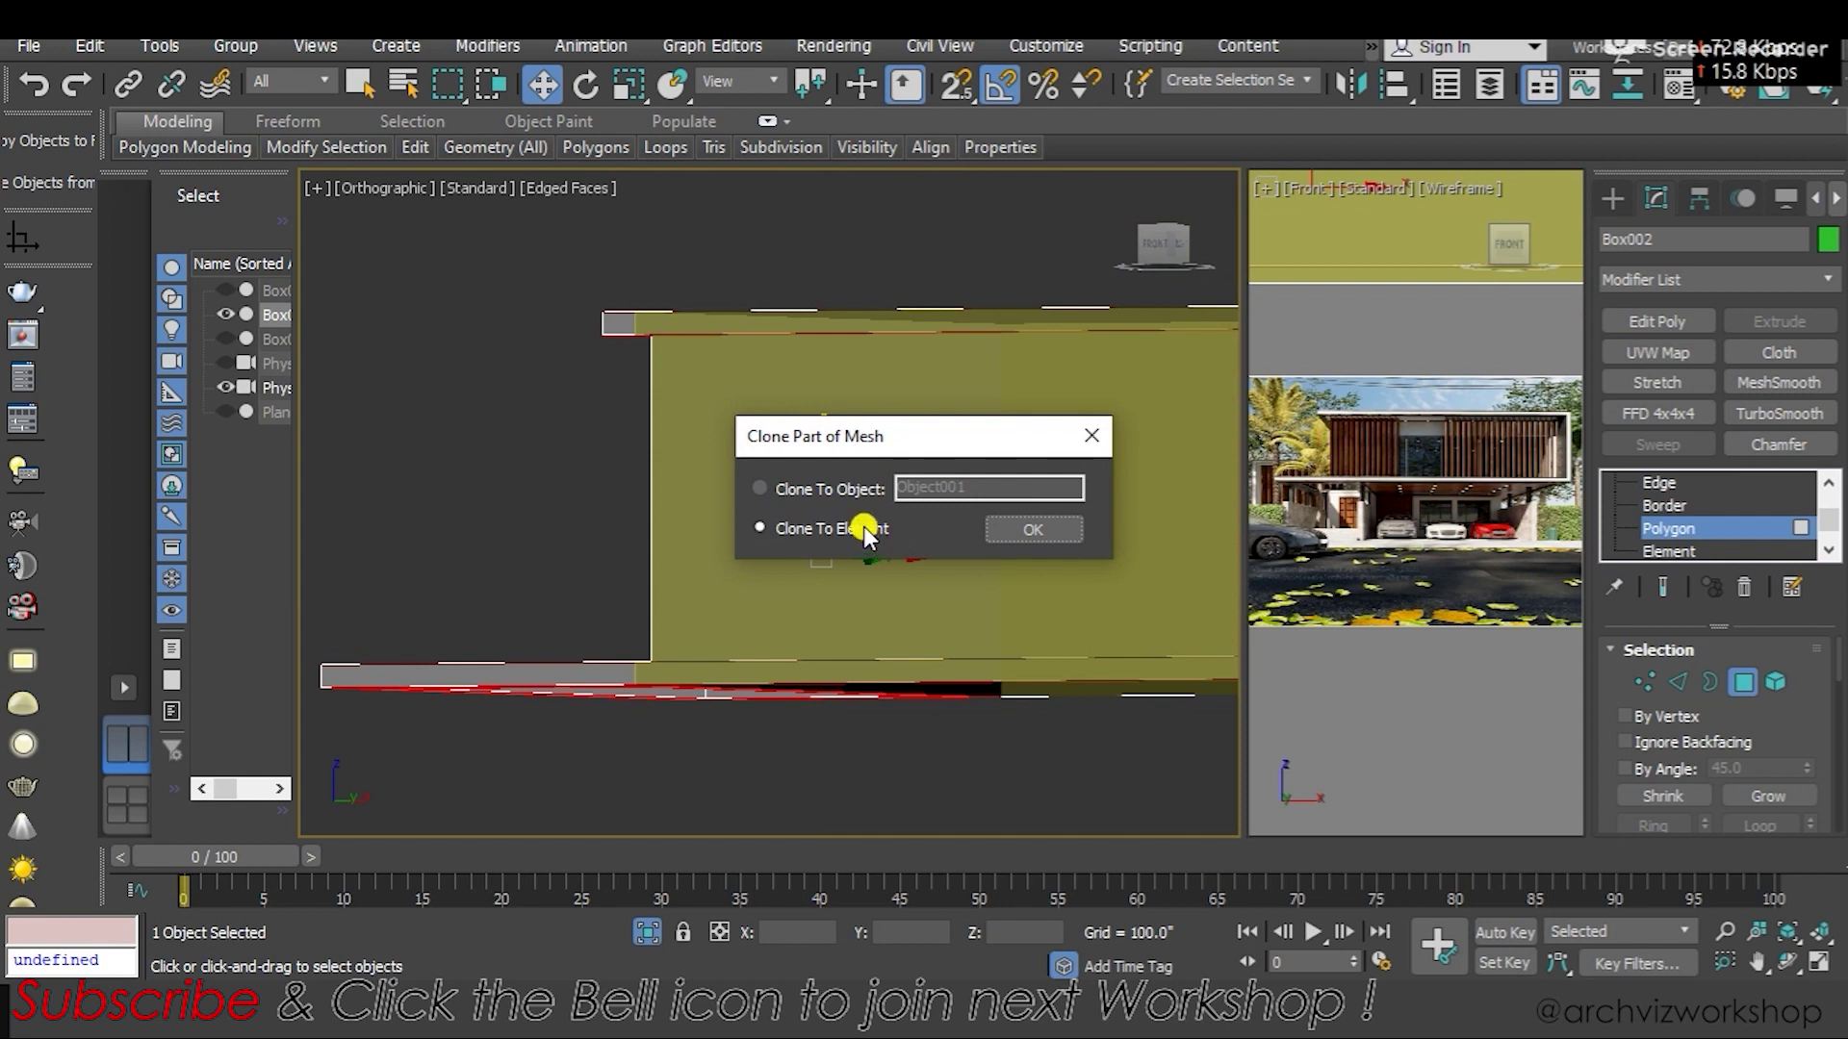
{"action": "left_click", "coordinate": [812, 489]}
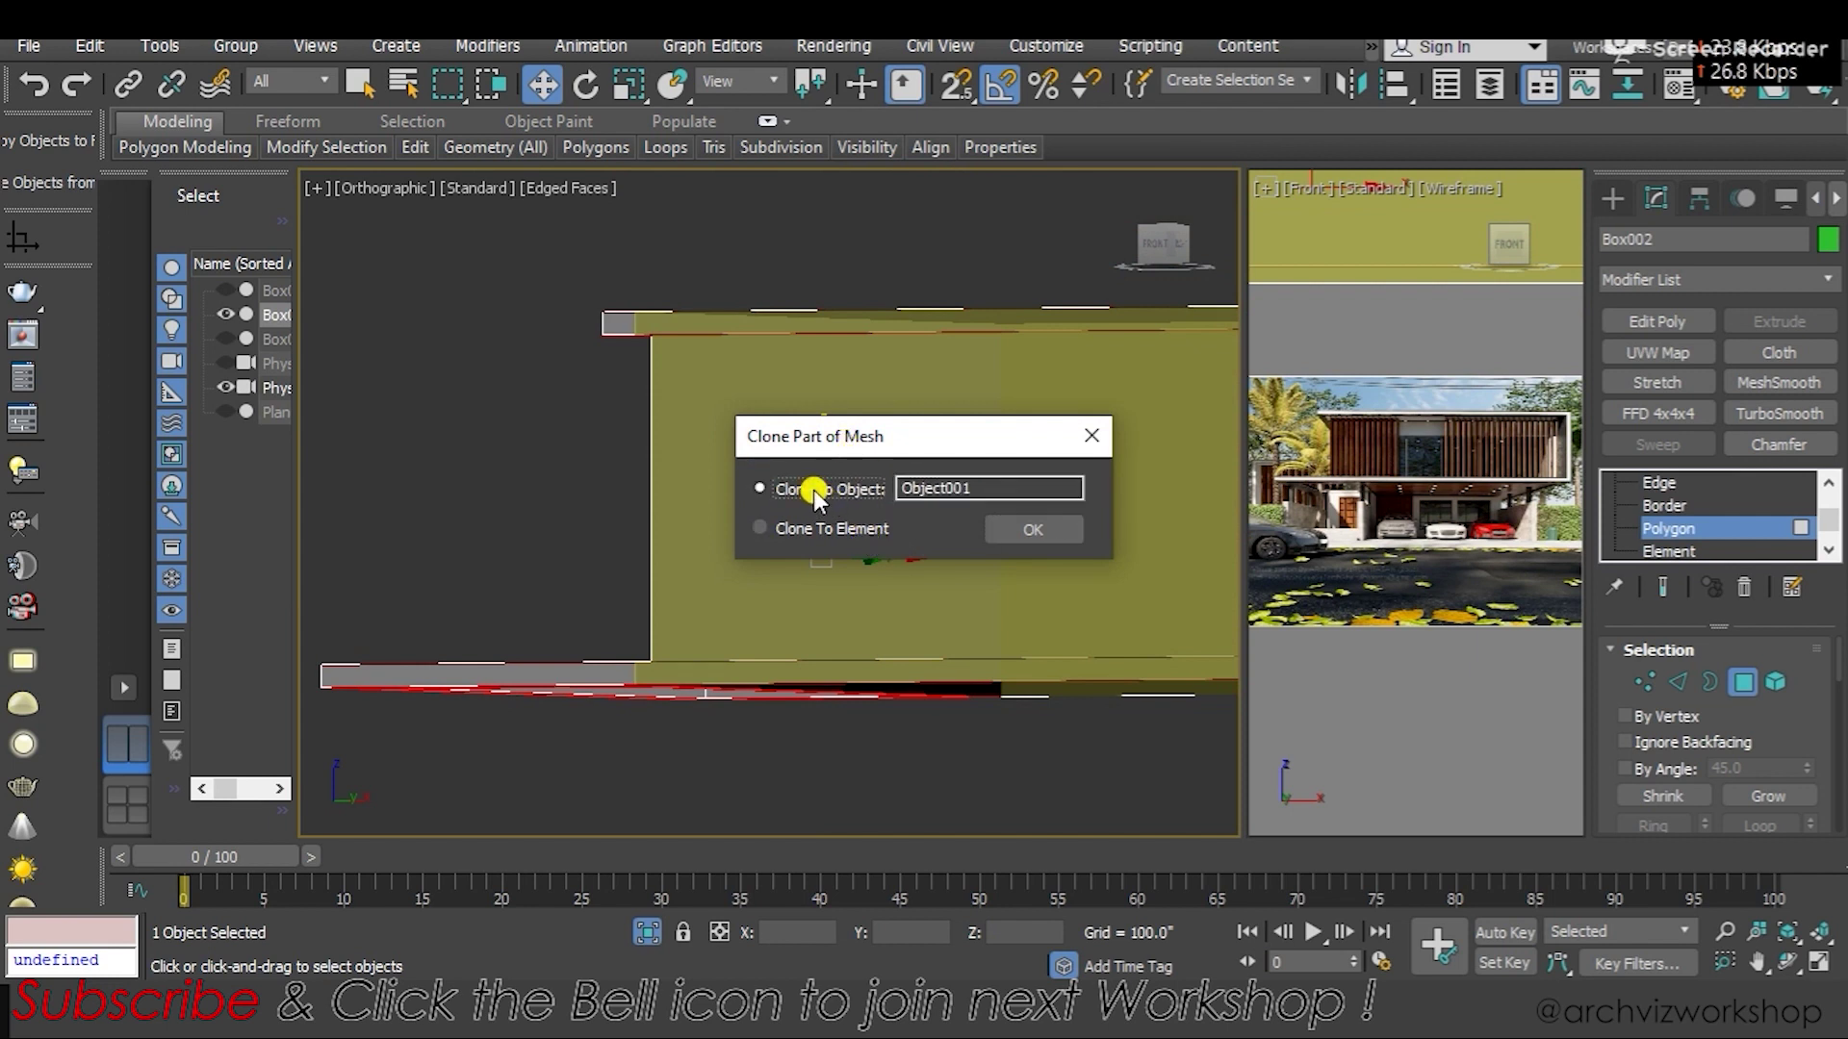
{"action": "left_click", "coordinate": [999, 527]}
{"action": "scroll", "coordinate": [1696, 478], "scroll_direction": "up", "scroll_amount": 2}
{"action": "left_click", "coordinate": [1695, 480]}
{"action": "mouse_move", "coordinate": [609, 360]}
{"action": "middle_mouse_down", "text": "alt"}
{"action": "mouse_move", "coordinate": [472, 618]}
{"action": "mouse_move", "coordinate": [492, 621]}
{"action": "middle_mouse_up", "text": "alt"}
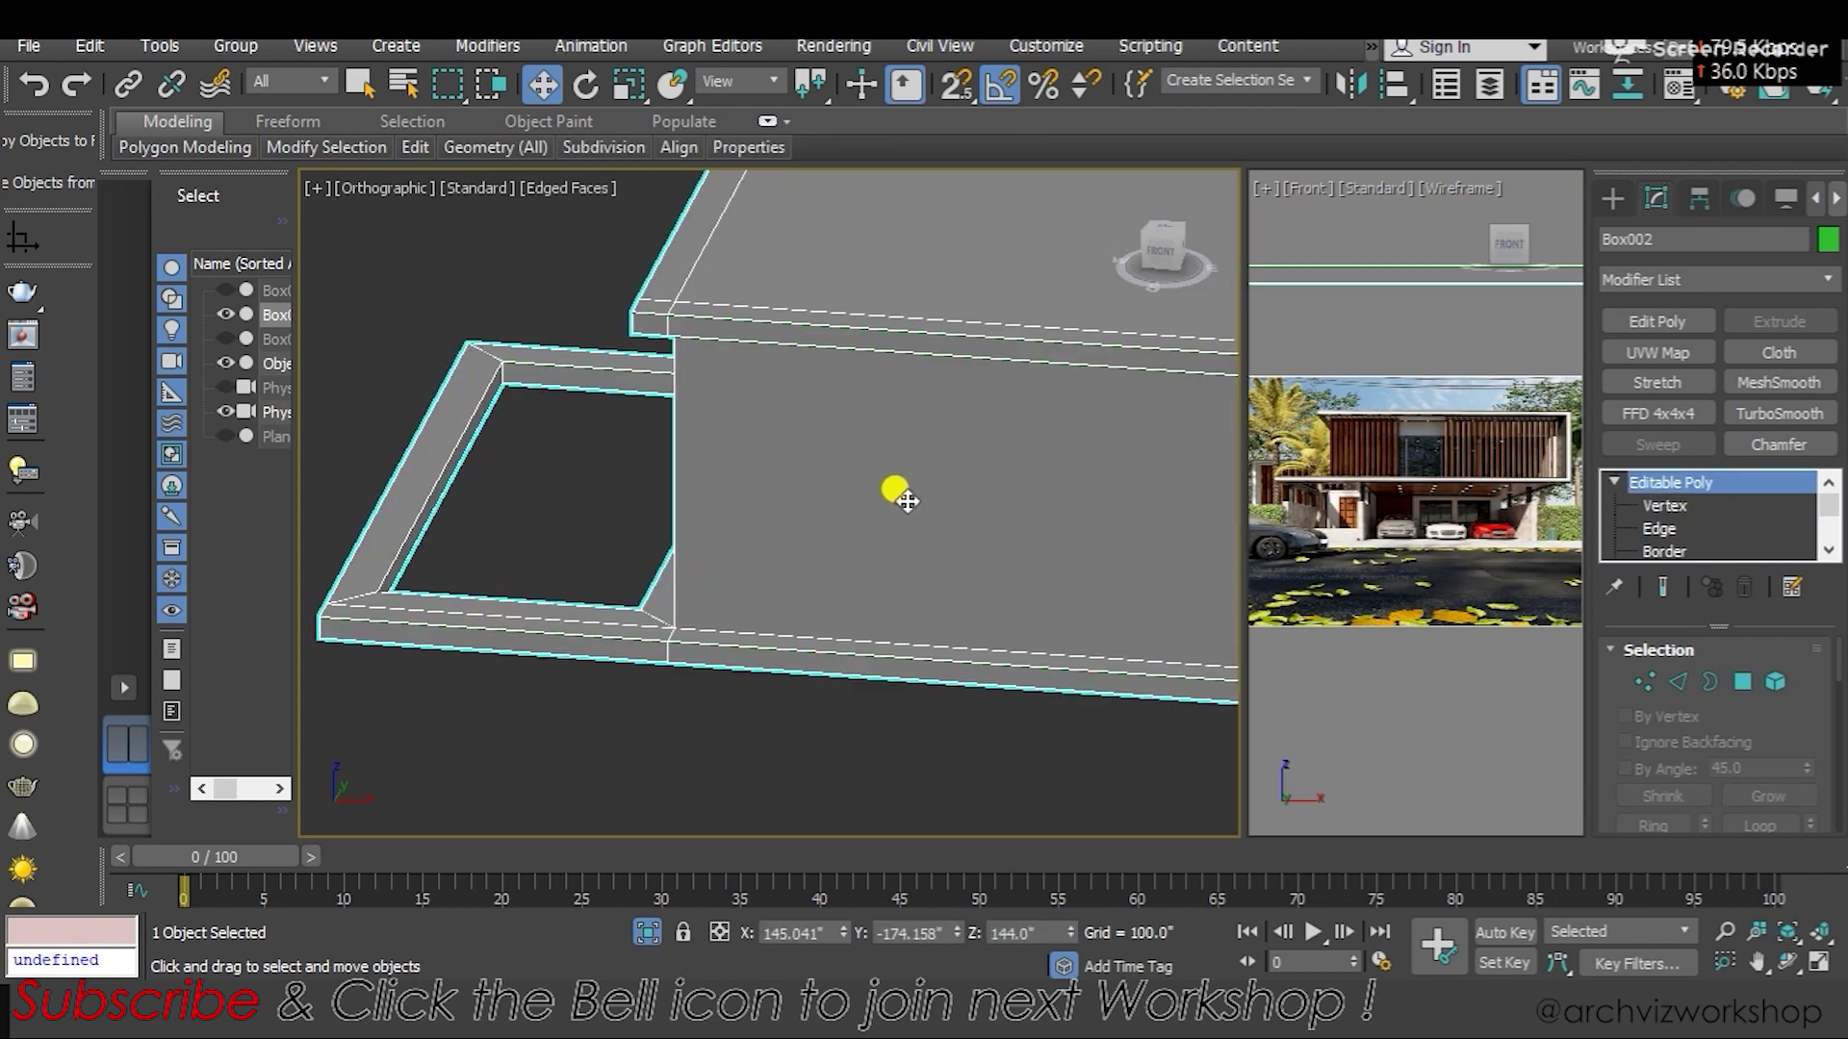
Hide Box002, select Object001, then unhide all objects again
{"action": "right_click", "coordinate": [905, 499]}
{"action": "left_click", "coordinate": [977, 417]}
{"action": "left_click", "coordinate": [825, 413]}
{"action": "mouse_move", "coordinate": [873, 495]}
{"action": "middle_mouse_down", "text": "alt"}
{"action": "mouse_move", "coordinate": [945, 466]}
{"action": "mouse_move", "coordinate": [801, 546]}
{"action": "mouse_move", "coordinate": [801, 494]}
{"action": "mouse_move", "coordinate": [732, 525]}
{"action": "middle_mouse_up", "text": "alt"}
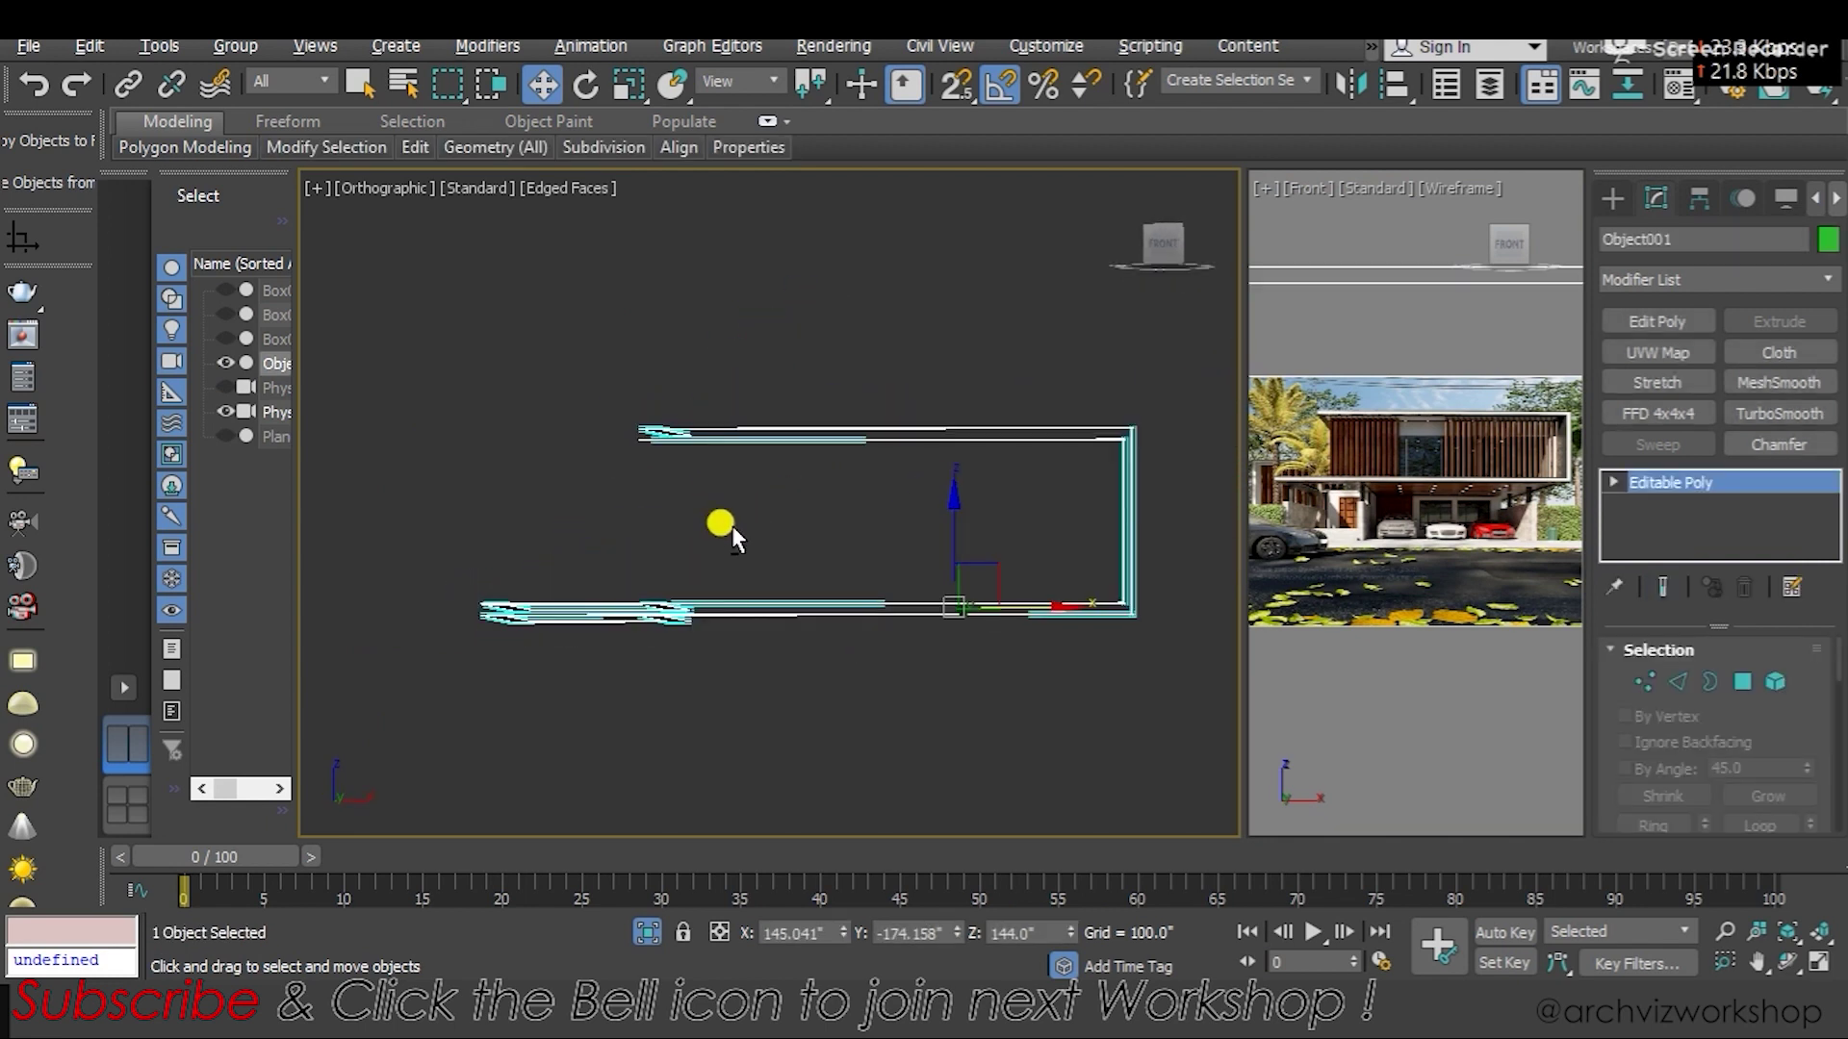
{"action": "right_click", "coordinate": [732, 526]}
{"action": "left_click", "coordinate": [806, 366]}
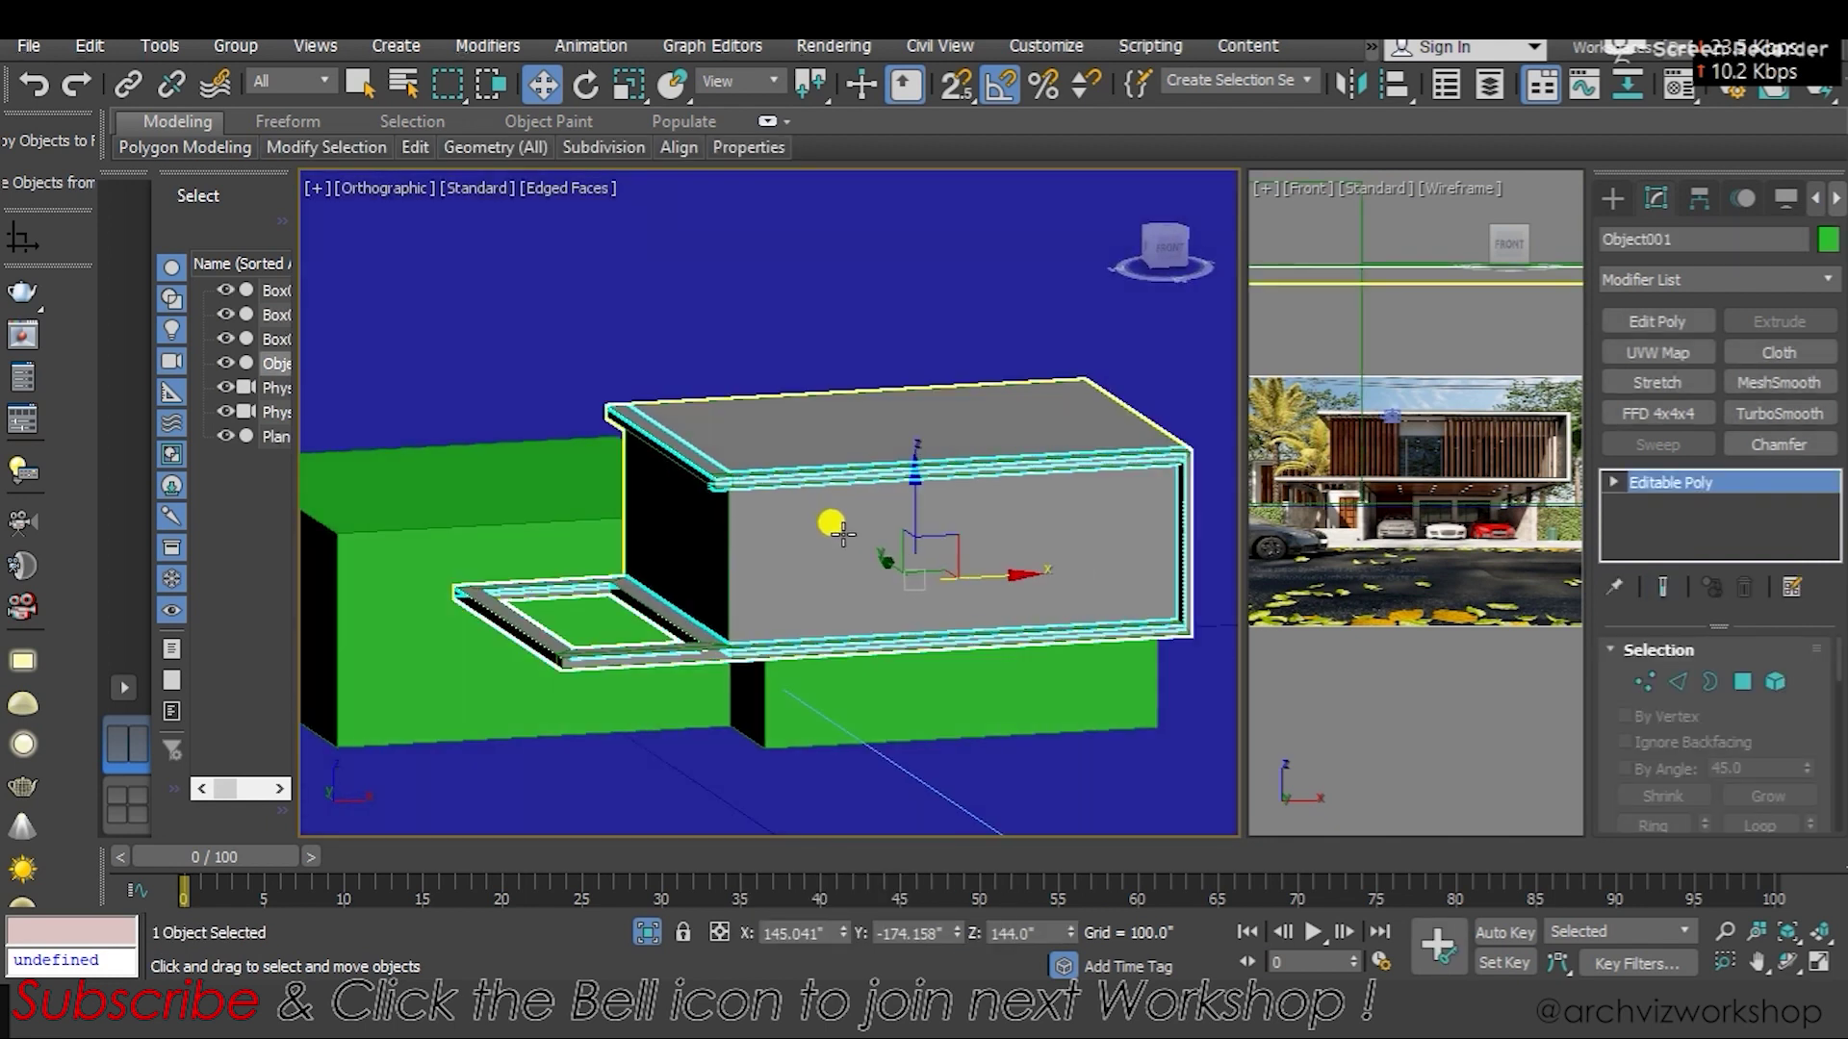
{"action": "scroll", "coordinate": [843, 532], "scroll_direction": "up", "scroll_amount": 3}
{"action": "middle_click_drag", "start_coordinate": [804, 504], "coordinate": [768, 527], "text": "alt"}
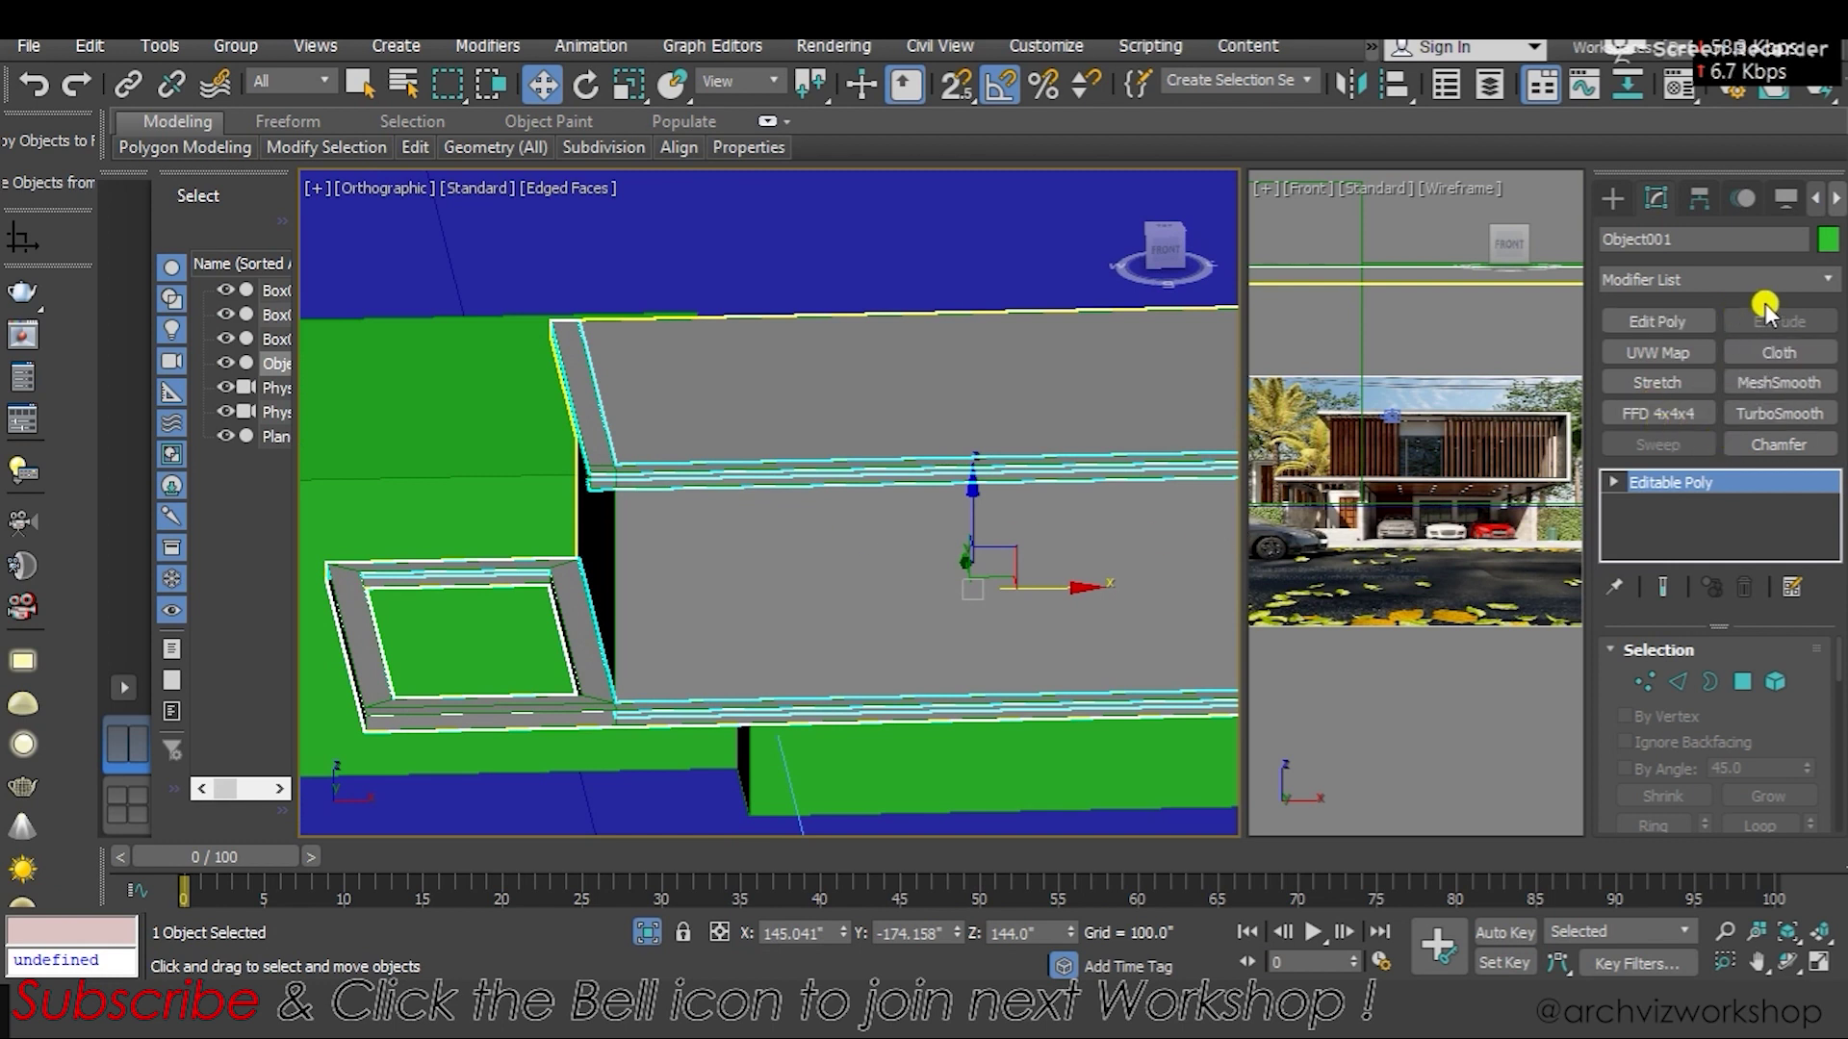
Add a Shell modifier to Object001, giving 0.0 inner and 1.0 outer amount
{"action": "left_click", "coordinate": [1723, 276]}
{"action": "key", "text": "s"}
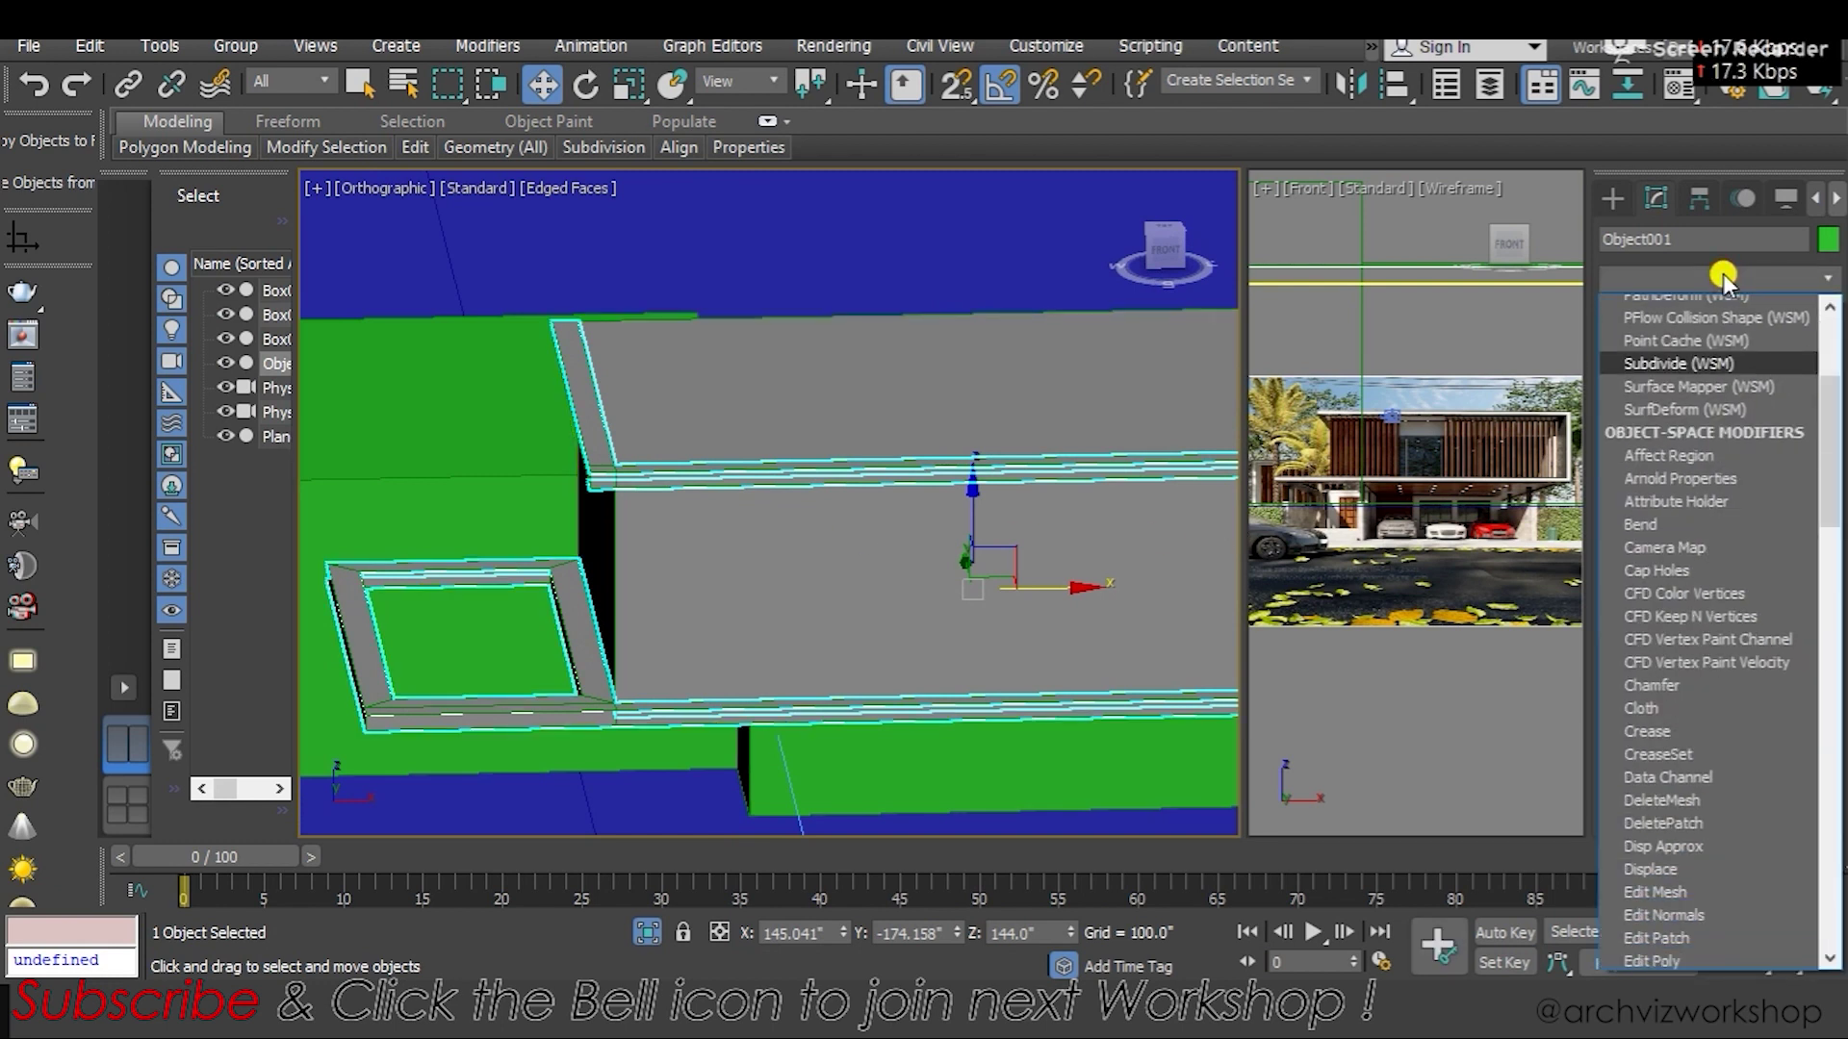
{"action": "key", "text": "s"}
{"action": "key", "text": "s"}
{"action": "key", "text": "s"}
{"action": "key", "text": "s"}
{"action": "key", "text": "s"}
{"action": "key", "text": "s"}
{"action": "key", "text": "s"}
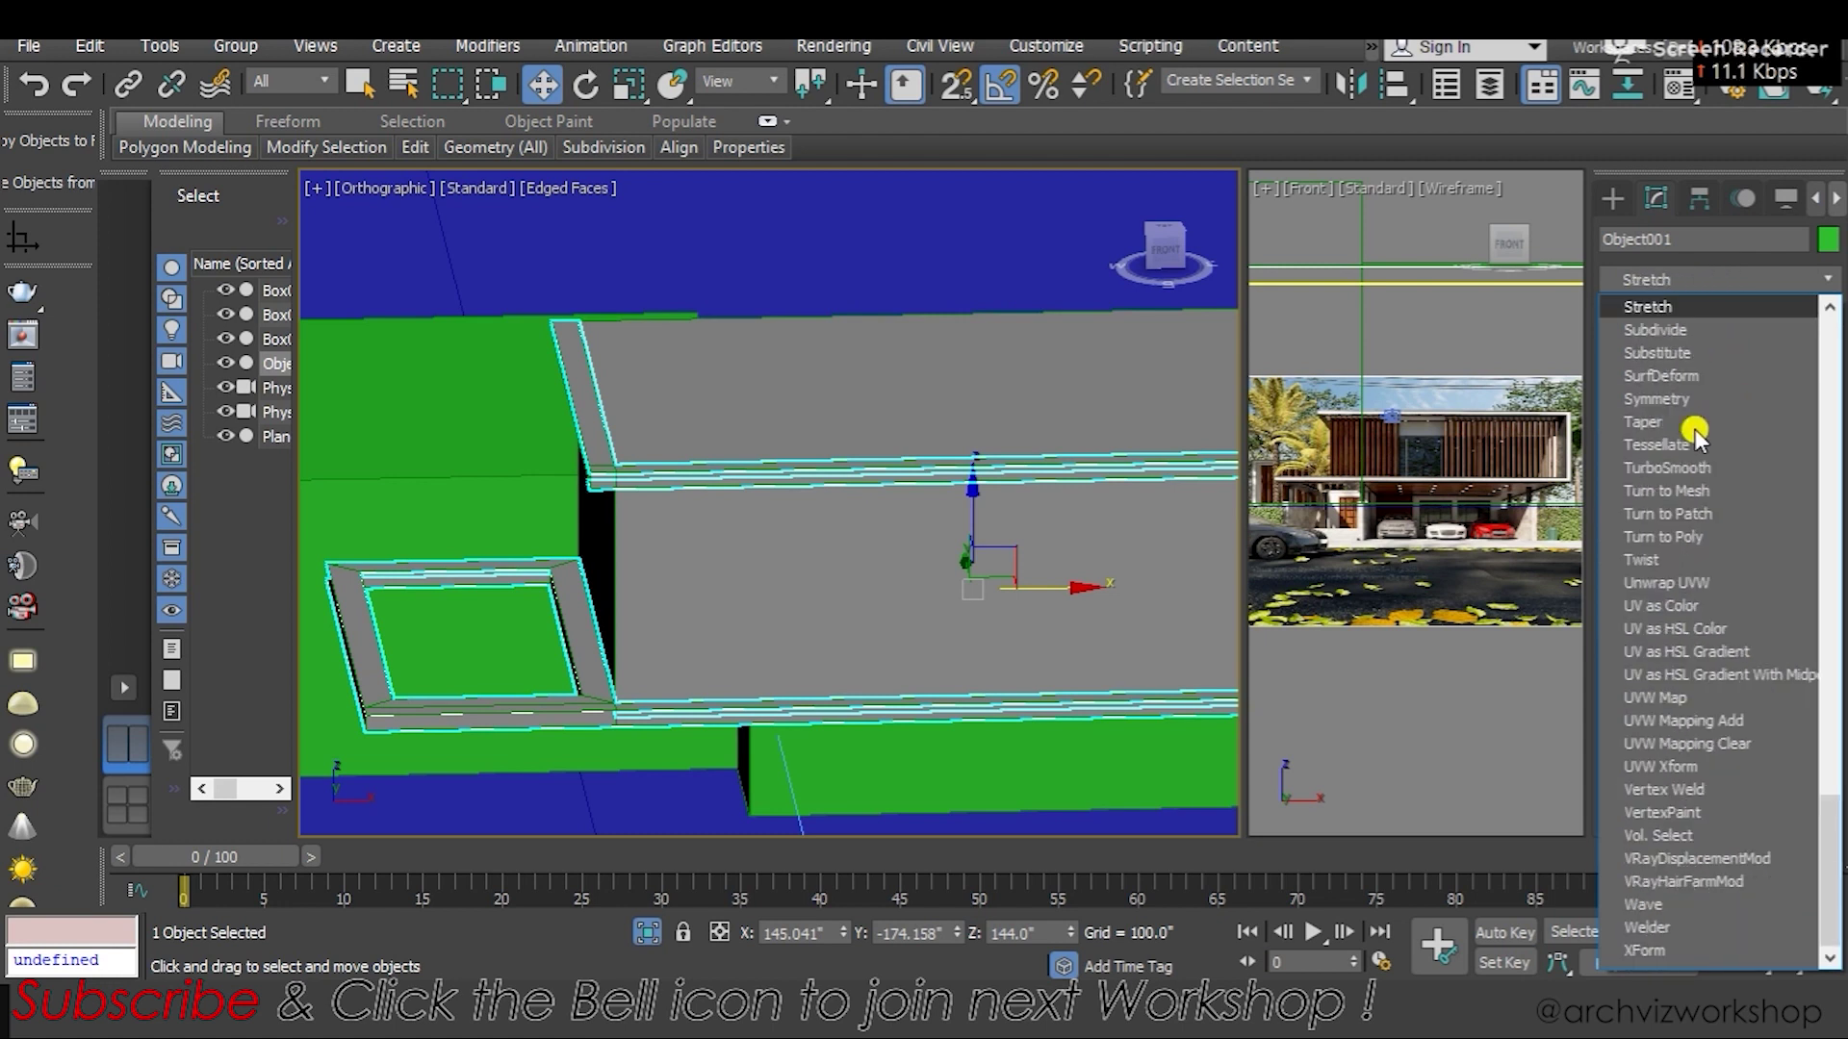
{"action": "key", "text": "s"}
{"action": "key", "text": "s"}
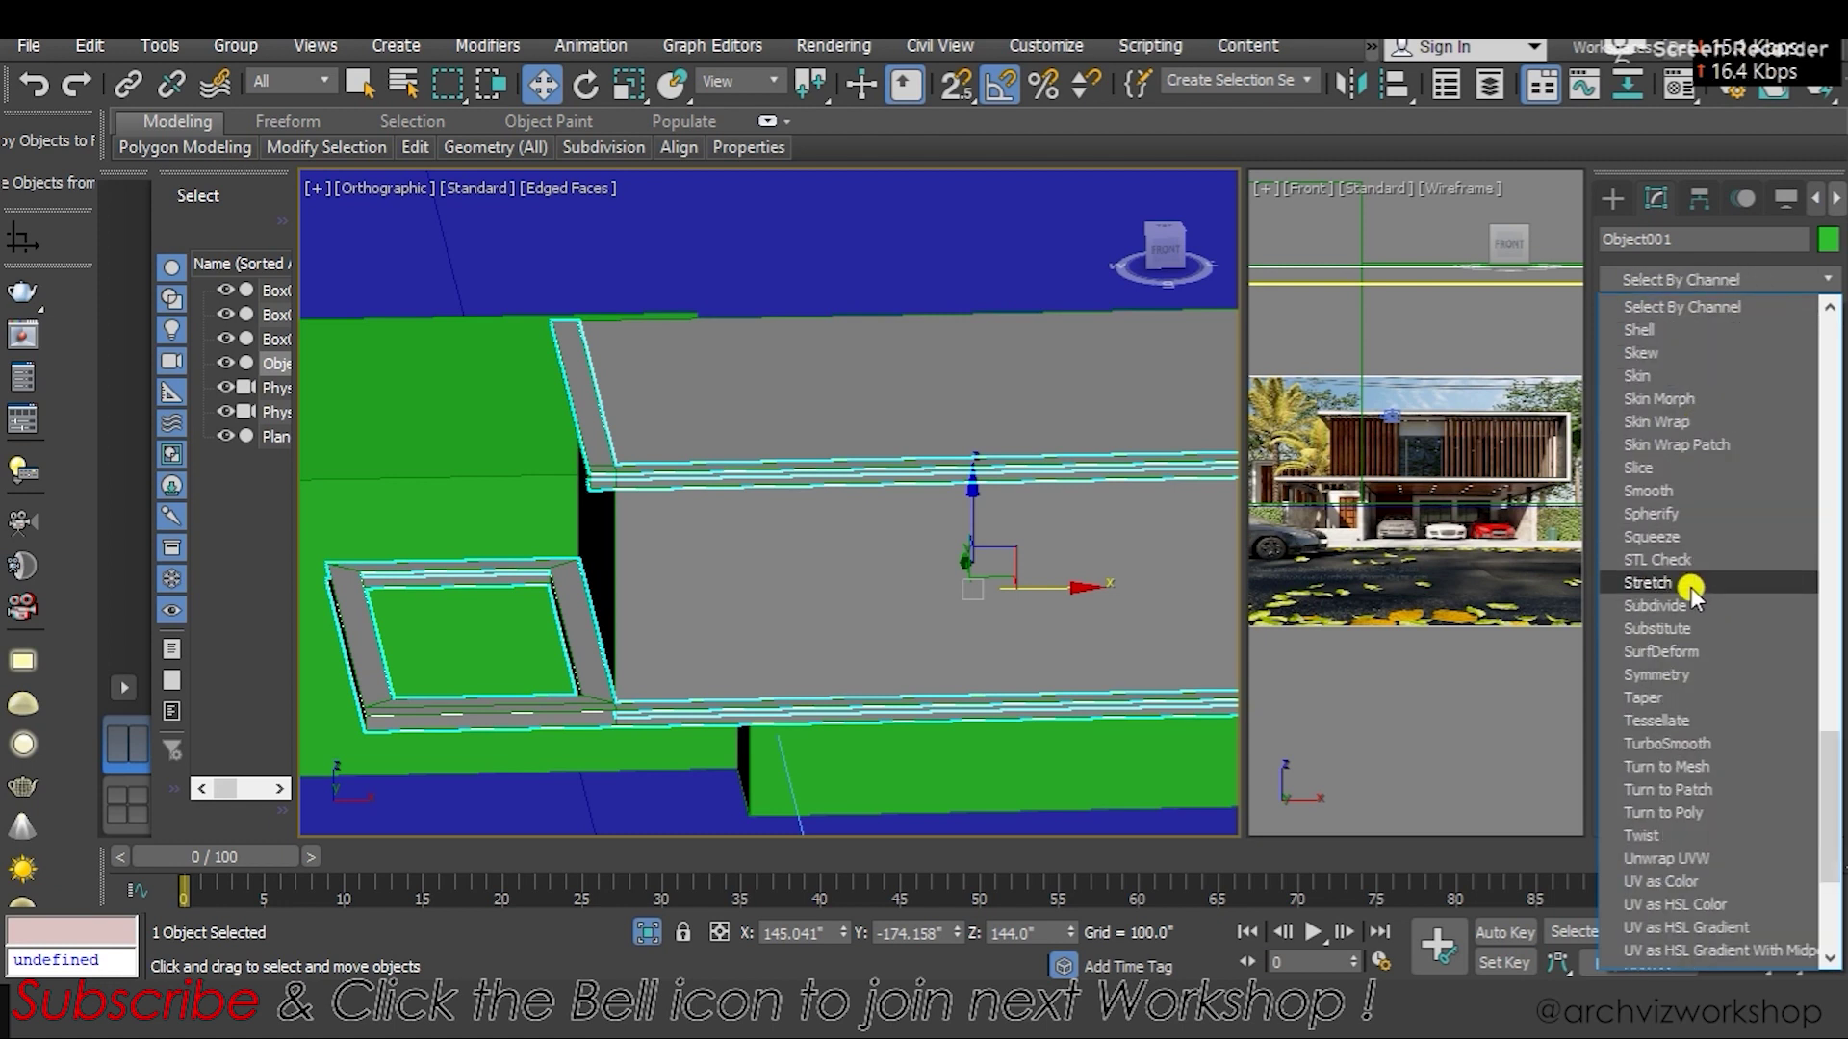
{"action": "key", "text": "u"}
{"action": "key", "text": "s"}
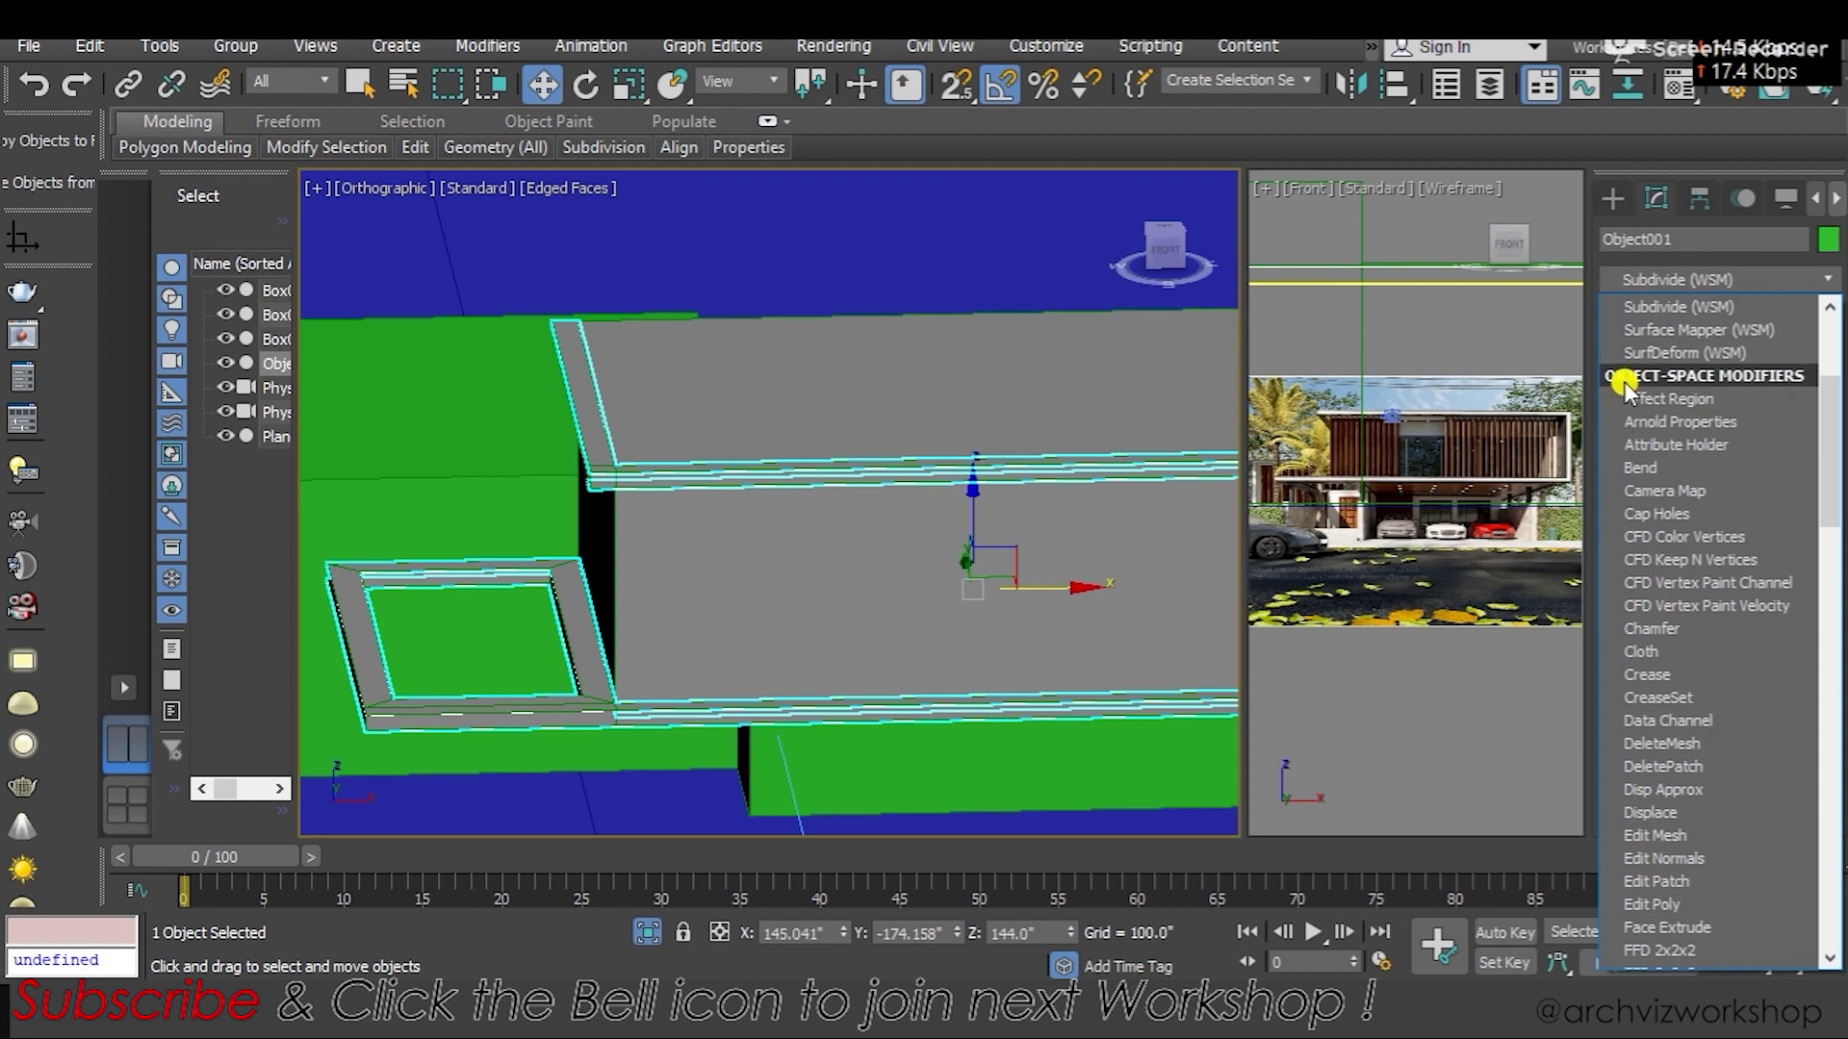
{"action": "key", "text": "s"}
{"action": "left_click", "coordinate": [1643, 327]}
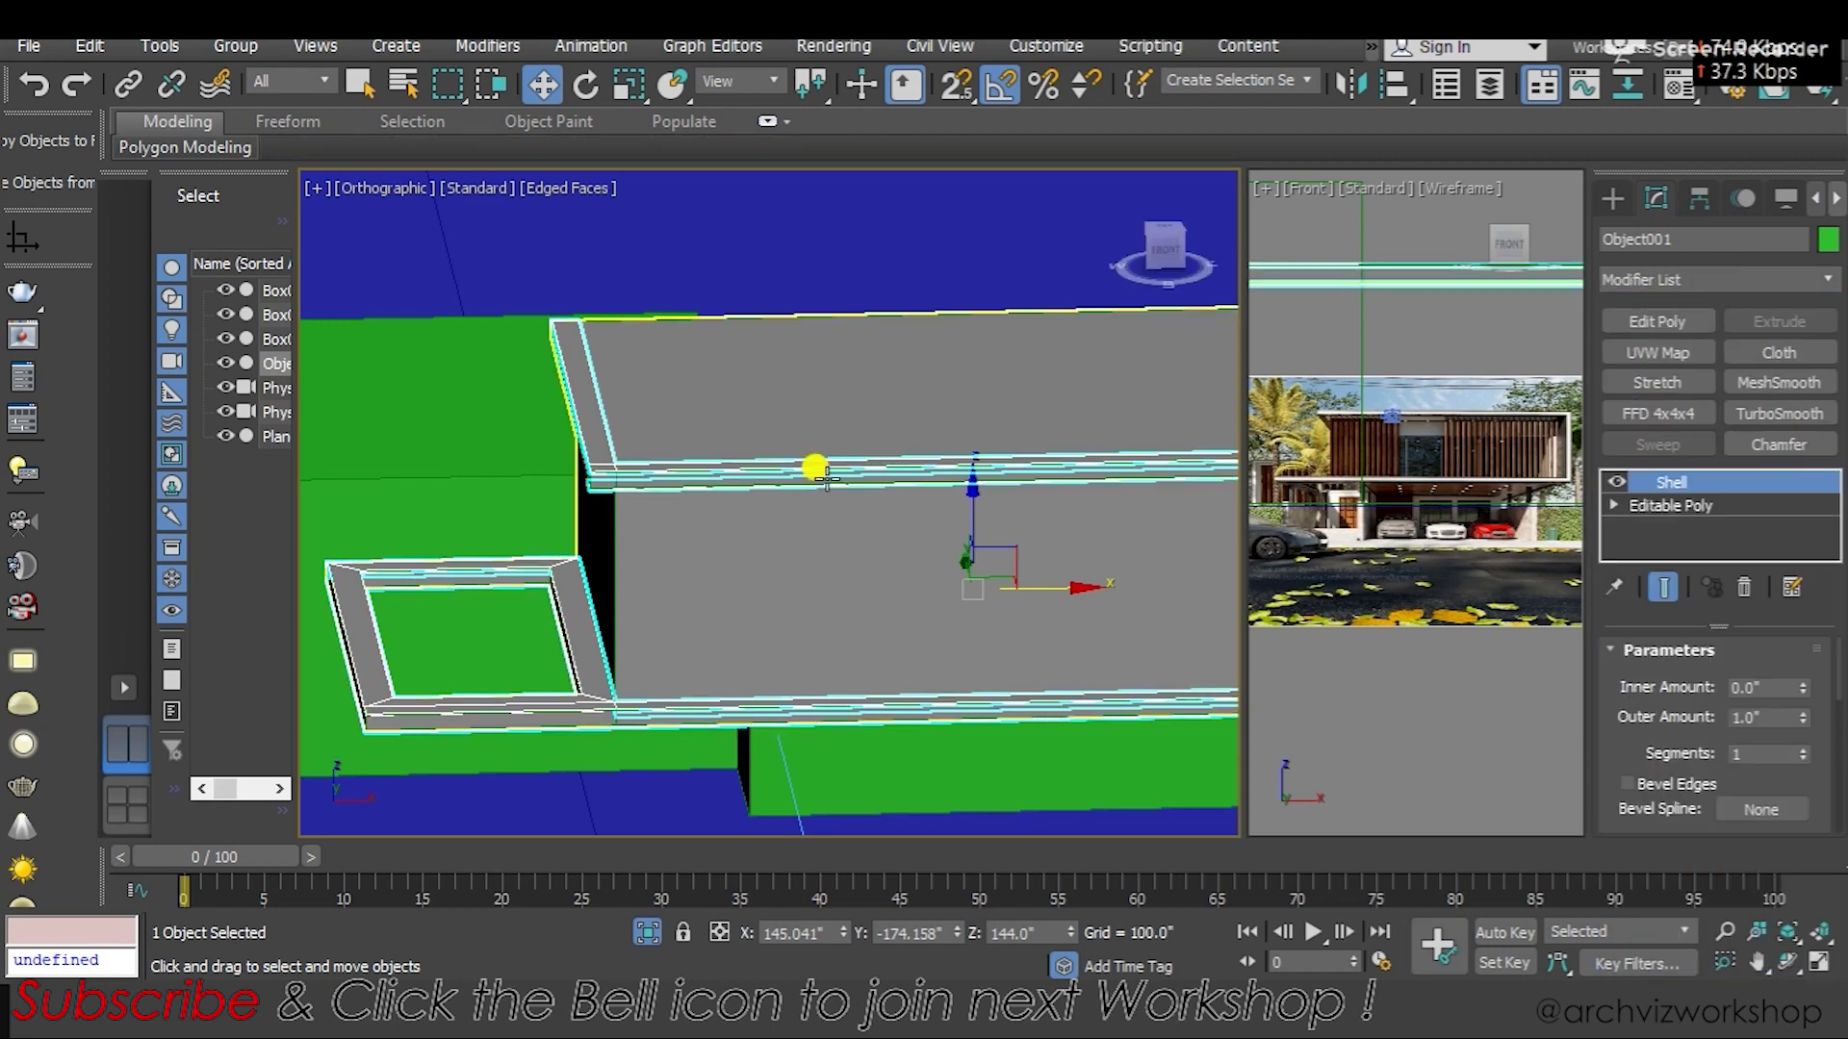
Assign the orange Material #8 from the Compact Material Editor to Object001
{"action": "scroll", "coordinate": [676, 487], "scroll_direction": "up", "scroll_amount": 2}
{"action": "scroll", "coordinate": [893, 432], "scroll_direction": "up", "scroll_amount": 1}
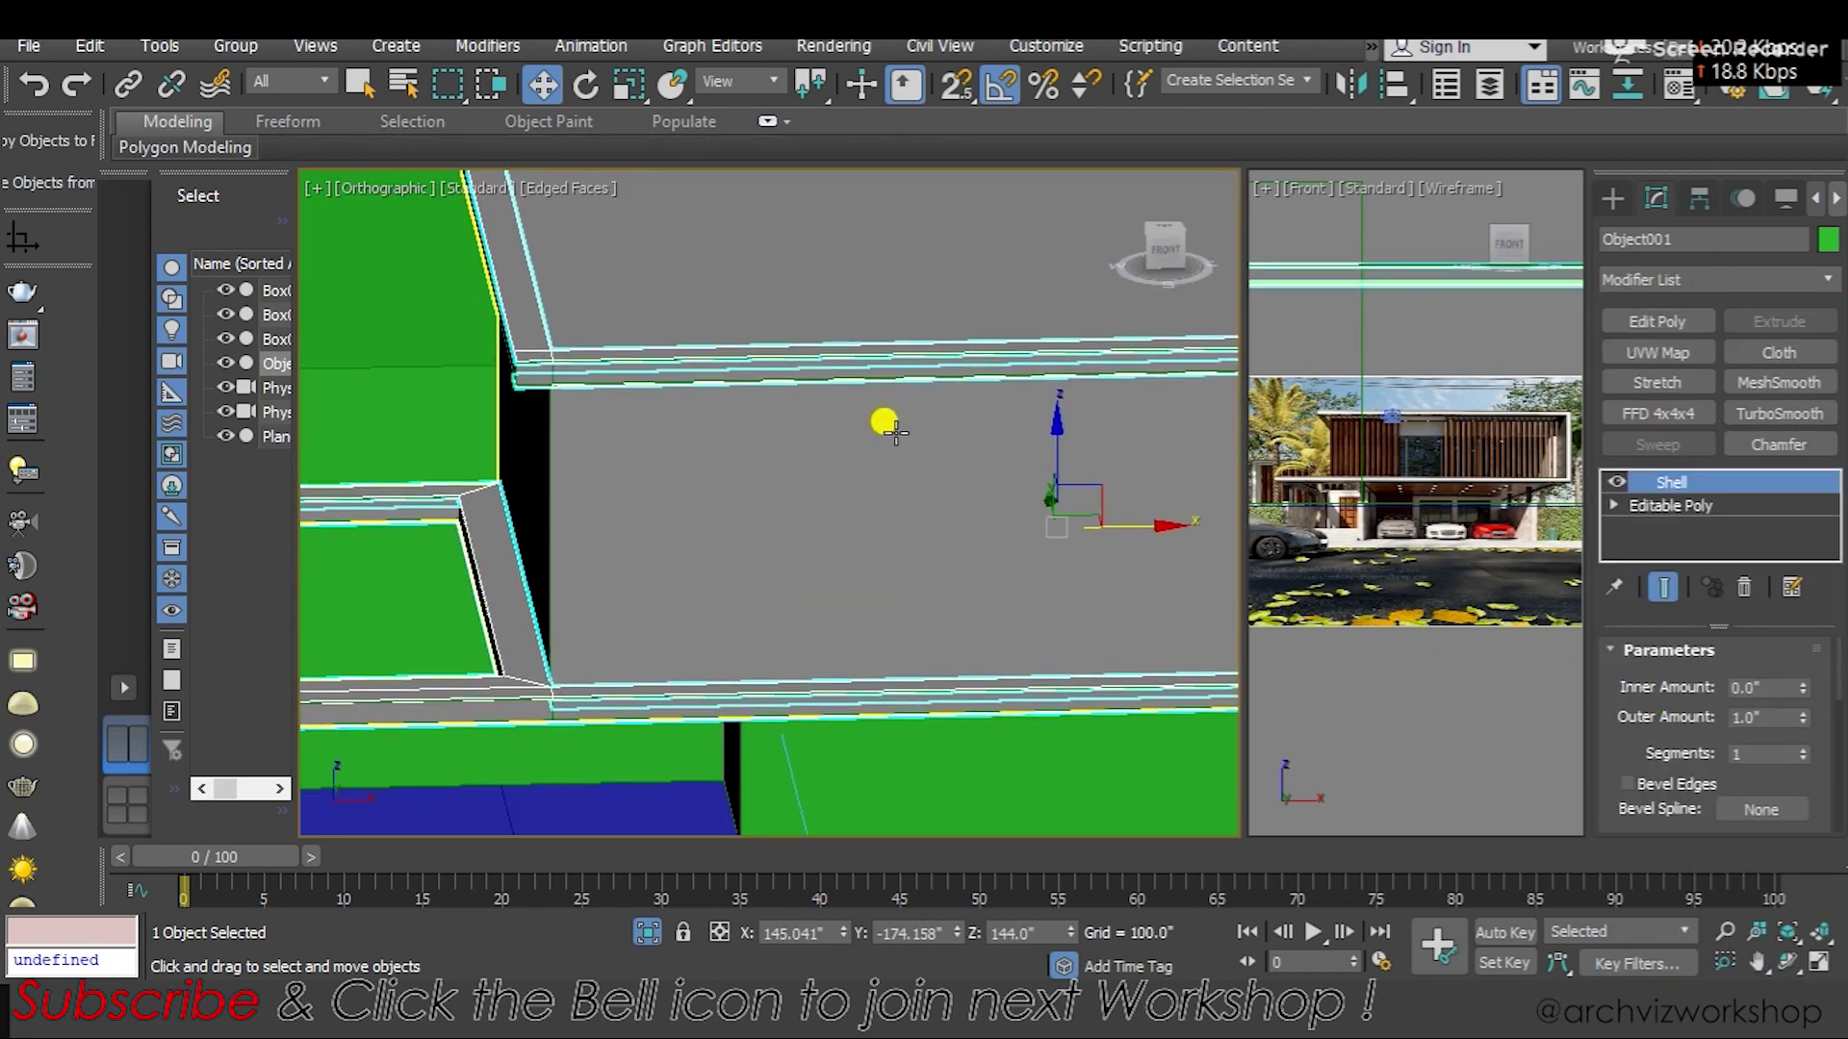
{"action": "middle_click_drag", "start_coordinate": [731, 471], "coordinate": [763, 515]}
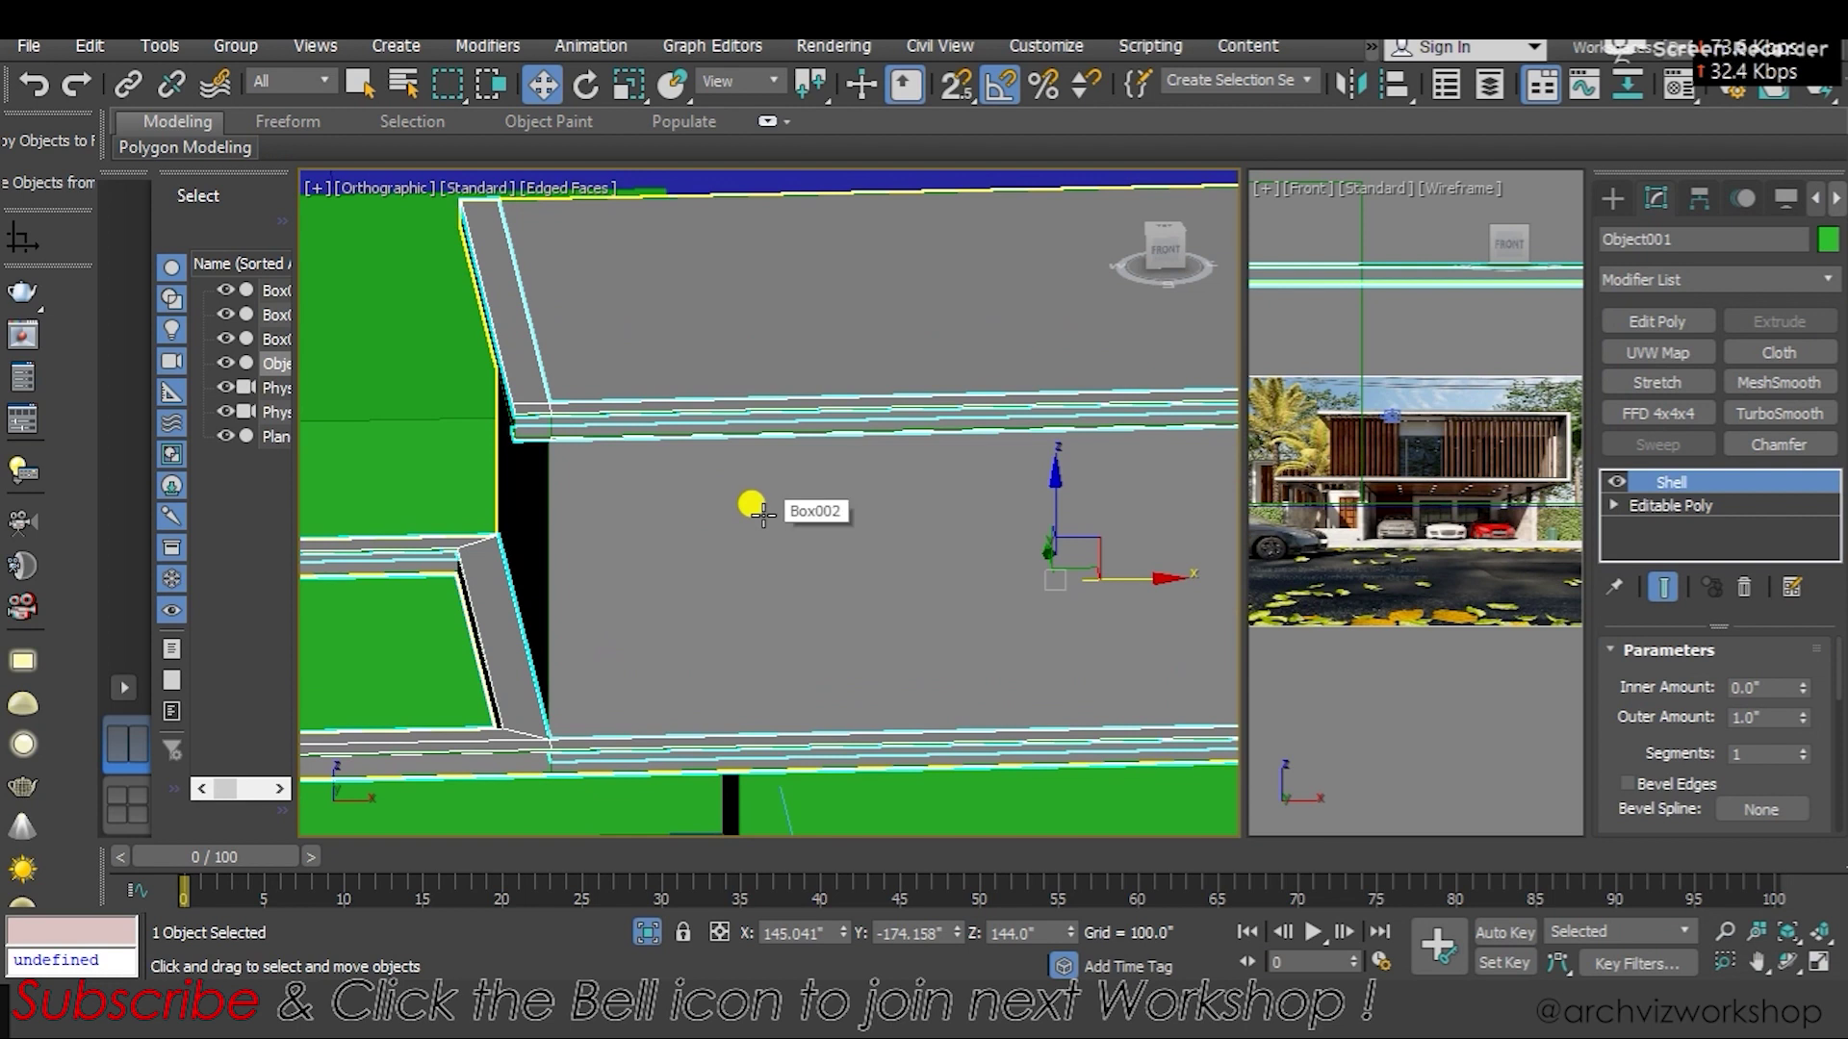
{"action": "key", "text": "m"}
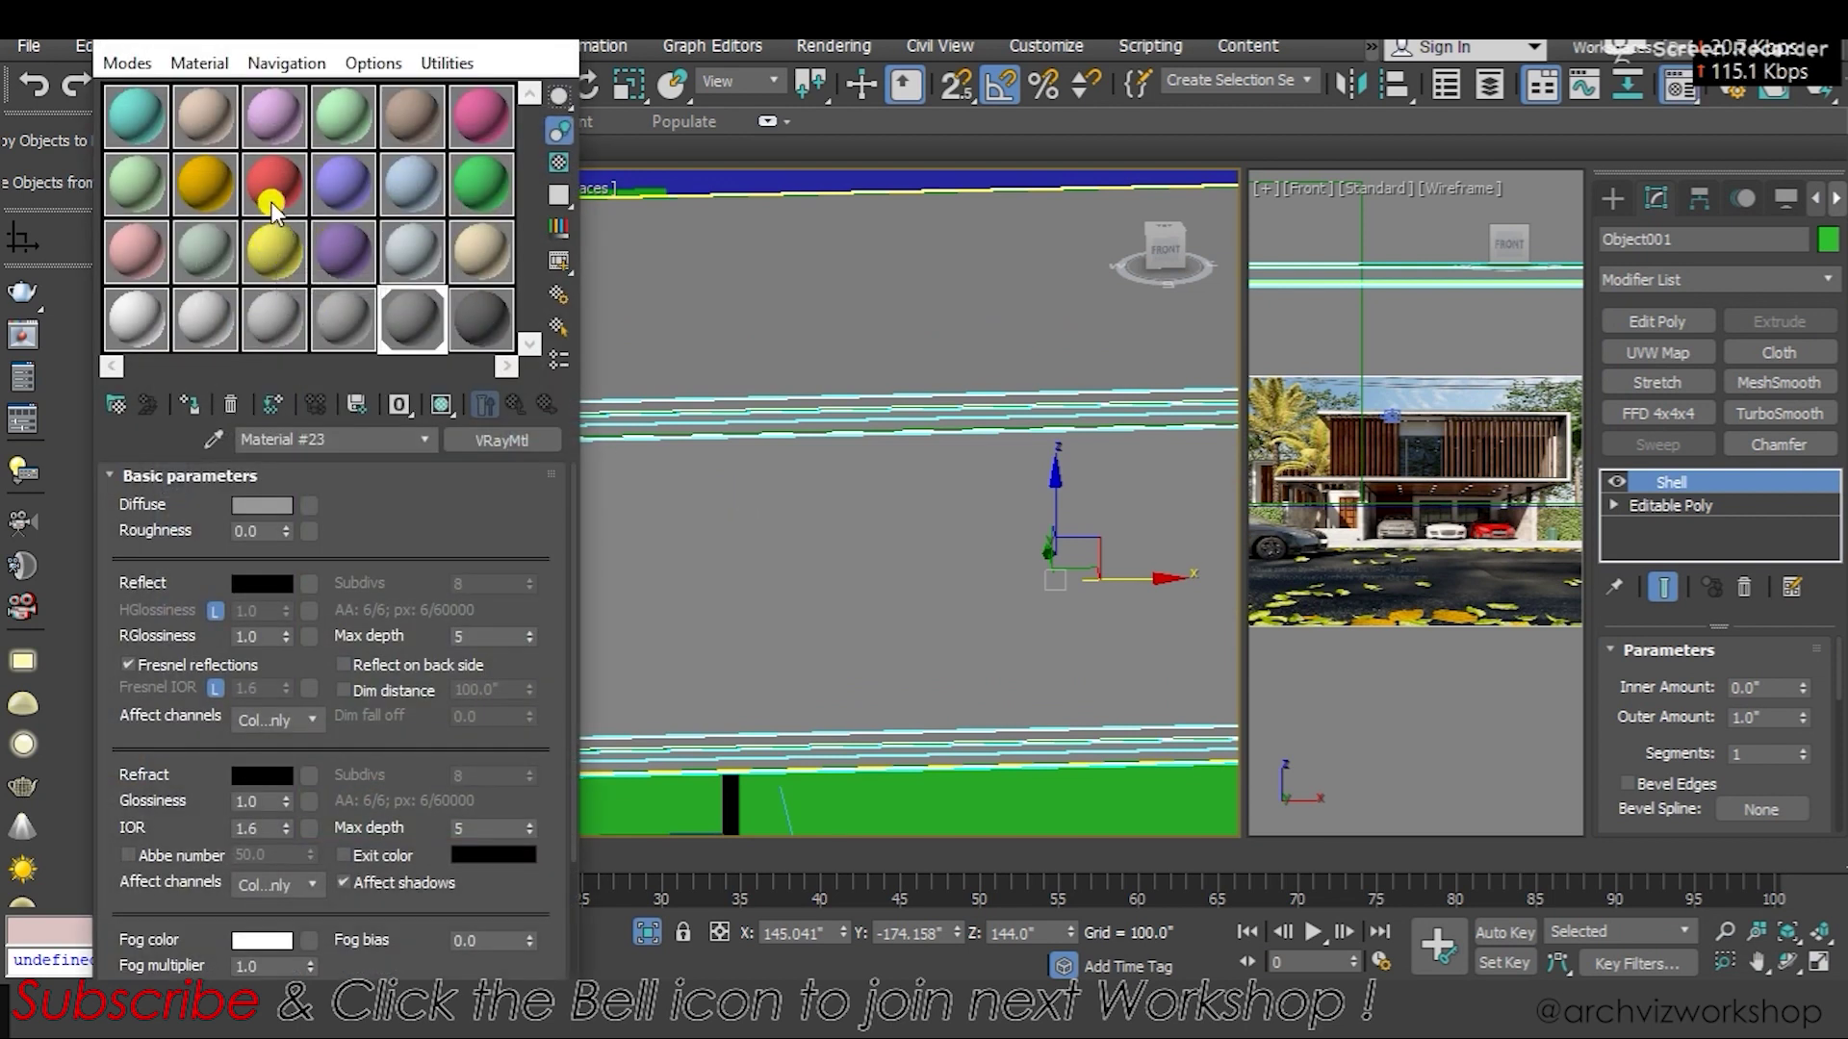
{"action": "left_click", "coordinate": [194, 183]}
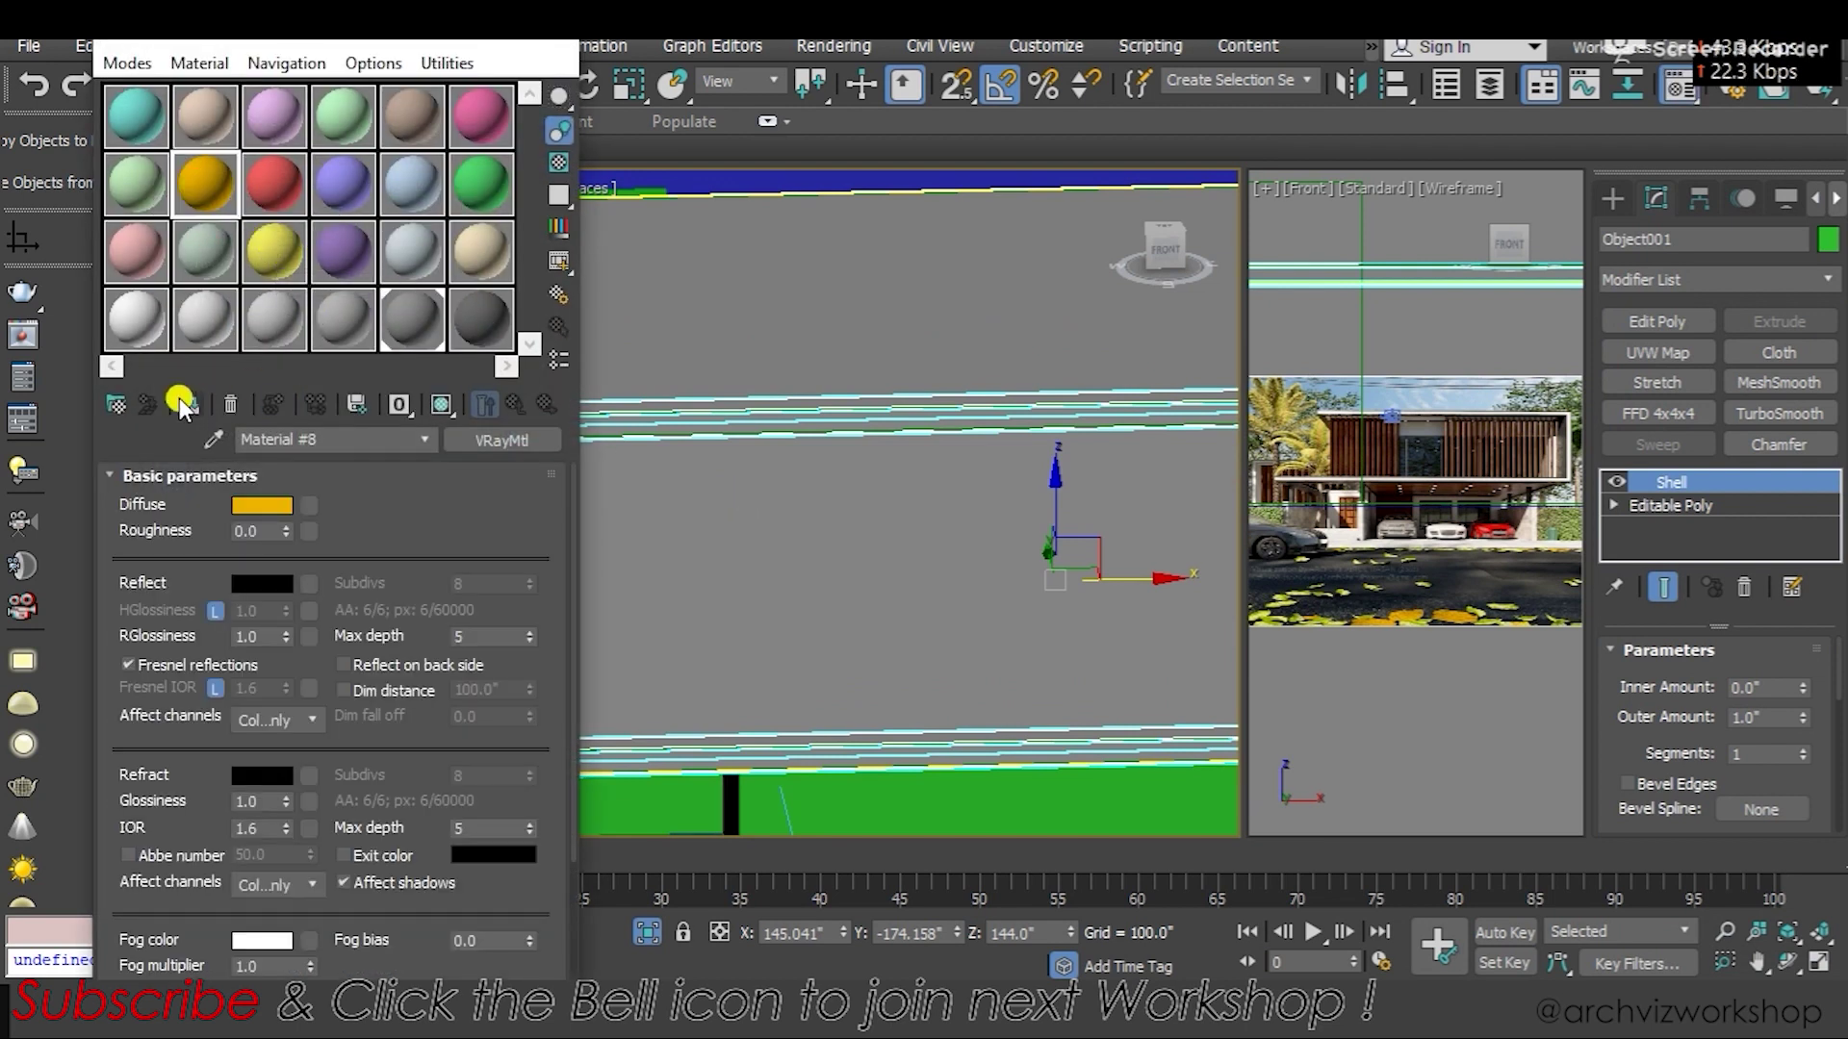
{"action": "left_click", "coordinate": [556, 44]}
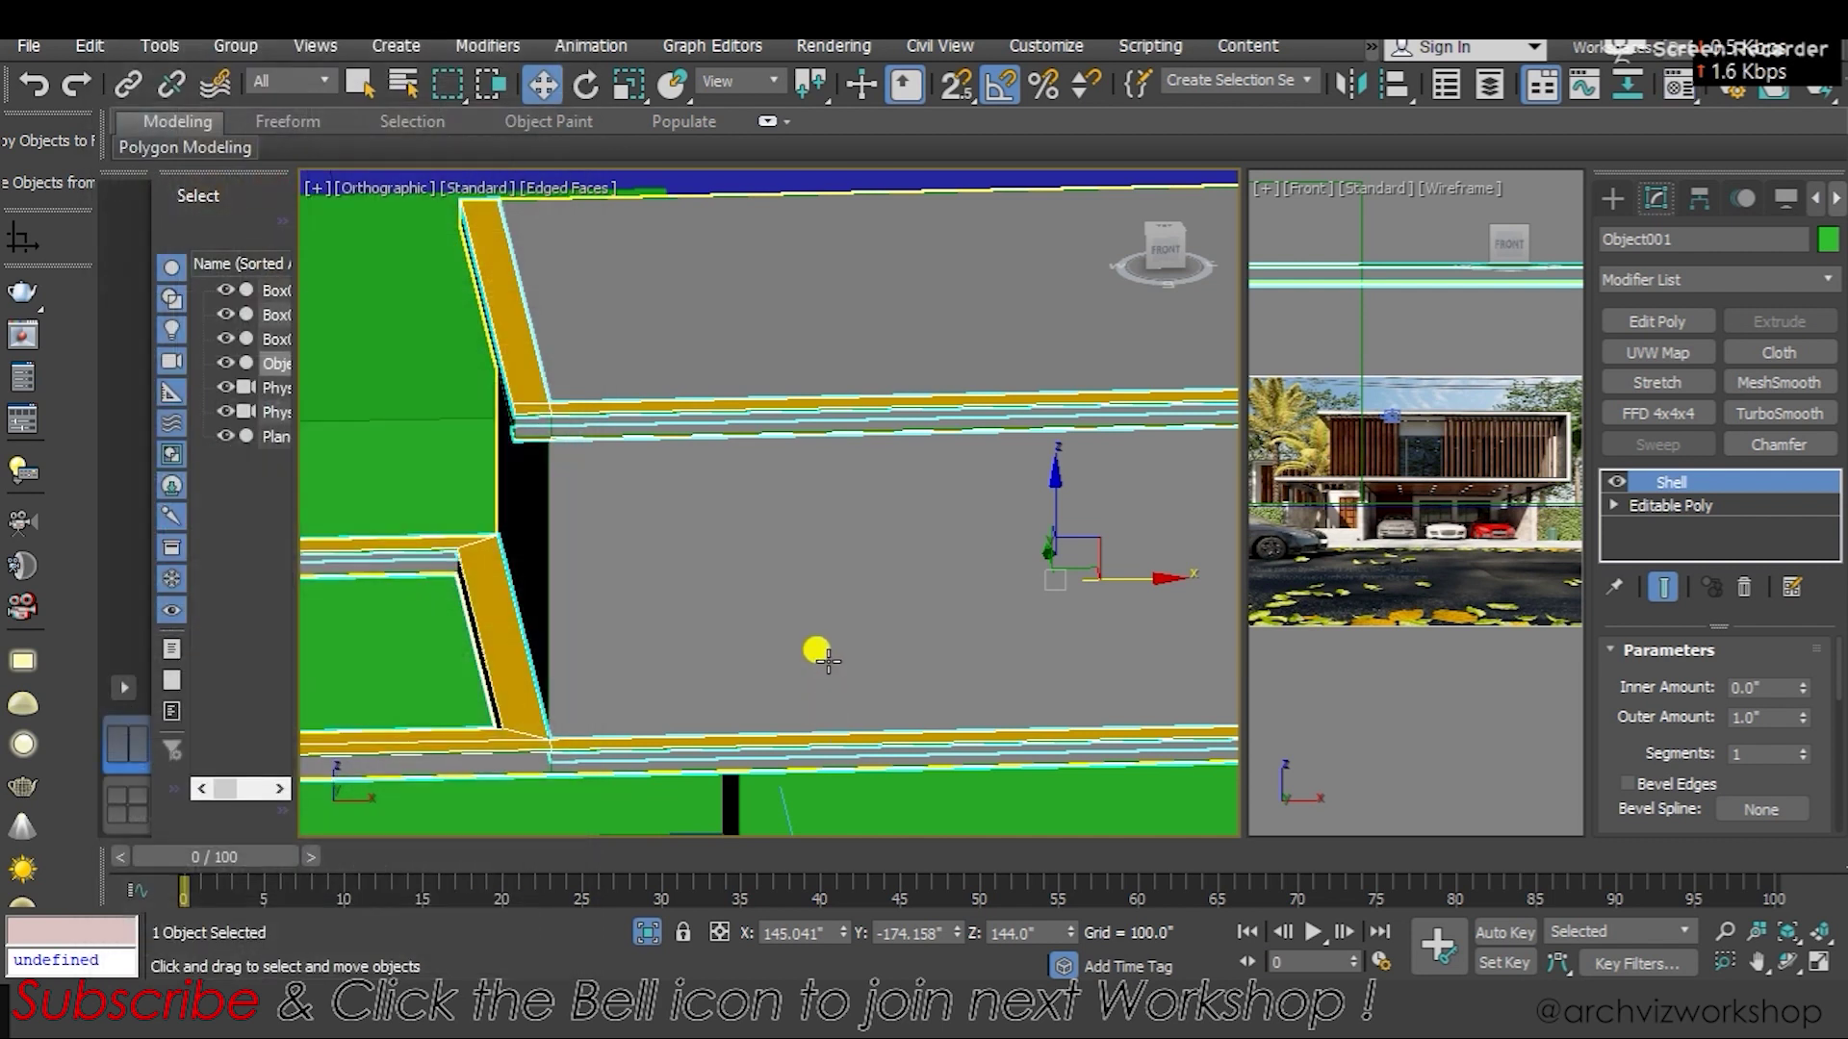
In Front view, vertex-snap Object001 down onto Box002's top edges and orbit to check
{"action": "key", "text": "f"}
{"action": "left_click_drag", "start_coordinate": [960, 558], "coordinate": [962, 537]}
{"action": "scroll", "coordinate": [592, 441], "scroll_direction": "up", "scroll_amount": 3}
{"action": "scroll", "coordinate": [693, 569], "scroll_direction": "up", "scroll_amount": 2}
{"action": "key", "text": "s"}
{"action": "scroll", "coordinate": [738, 313], "scroll_direction": "up", "scroll_amount": 2}
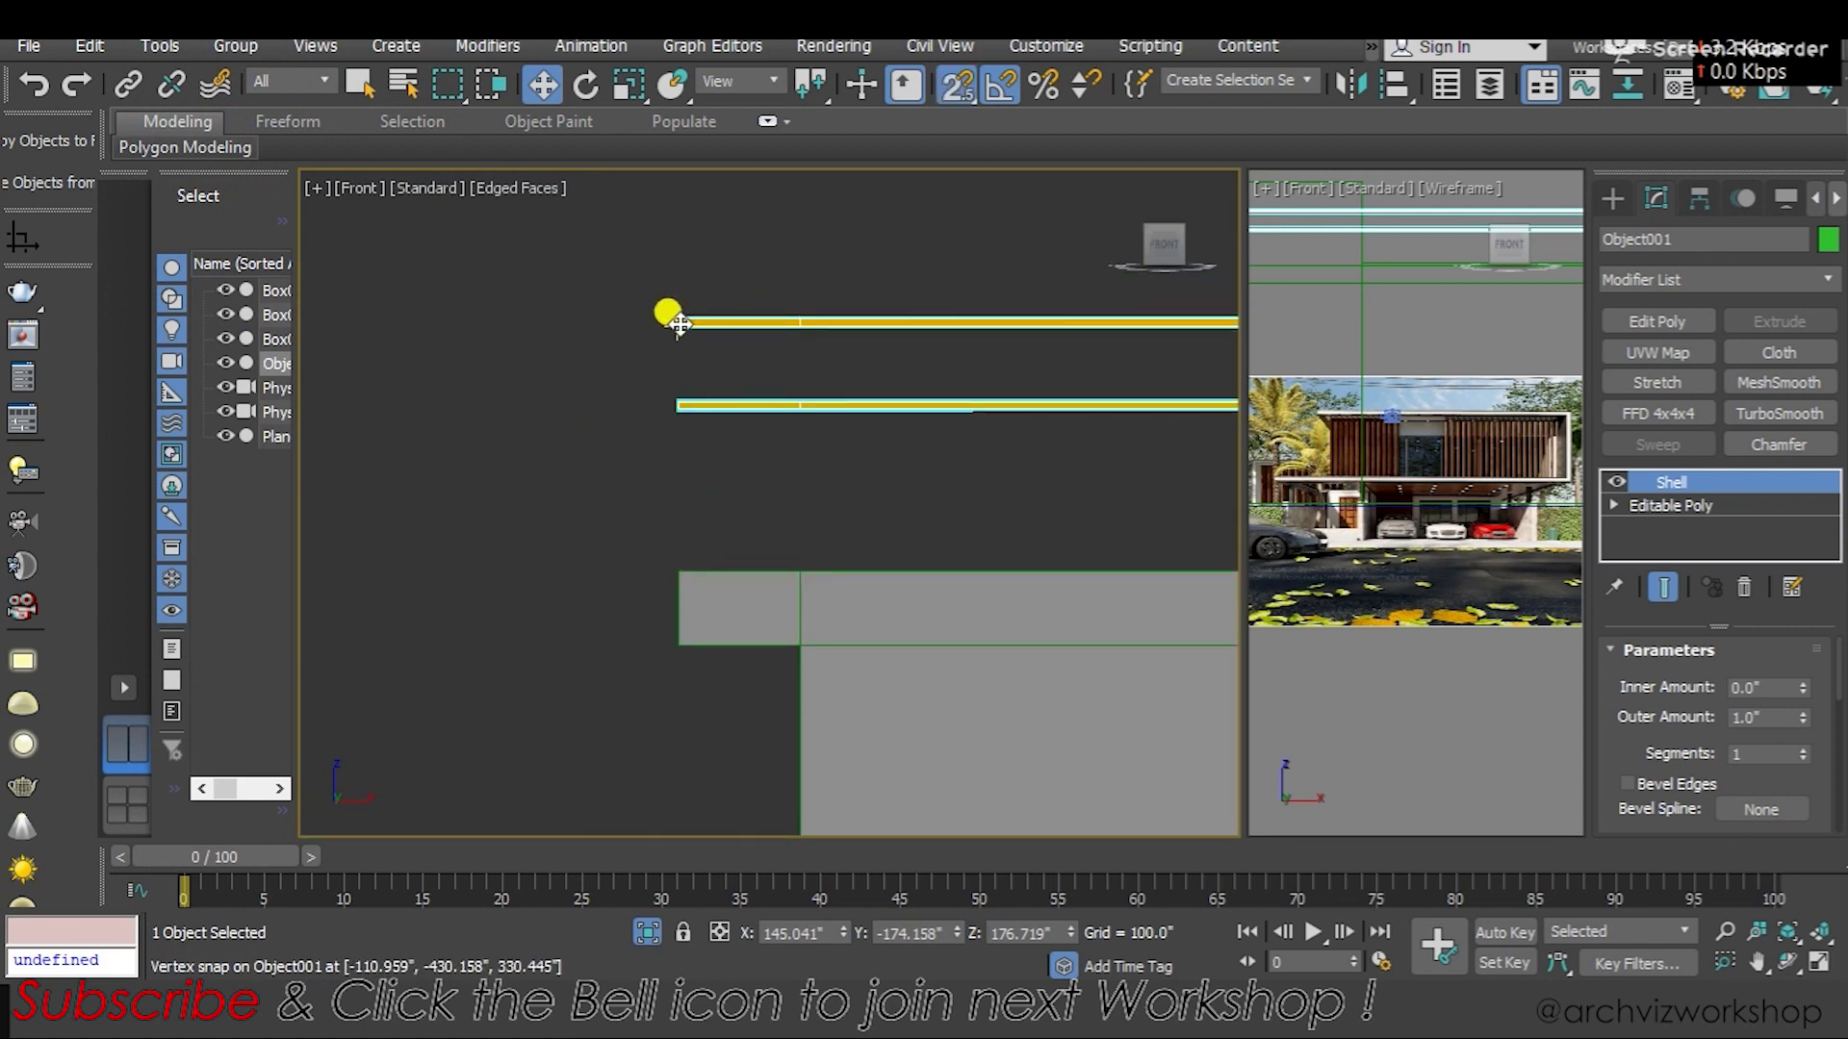
{"action": "left_click_drag", "start_coordinate": [681, 329], "coordinate": [681, 570]}
{"action": "middle_click_drag", "start_coordinate": [731, 578], "coordinate": [672, 424]}
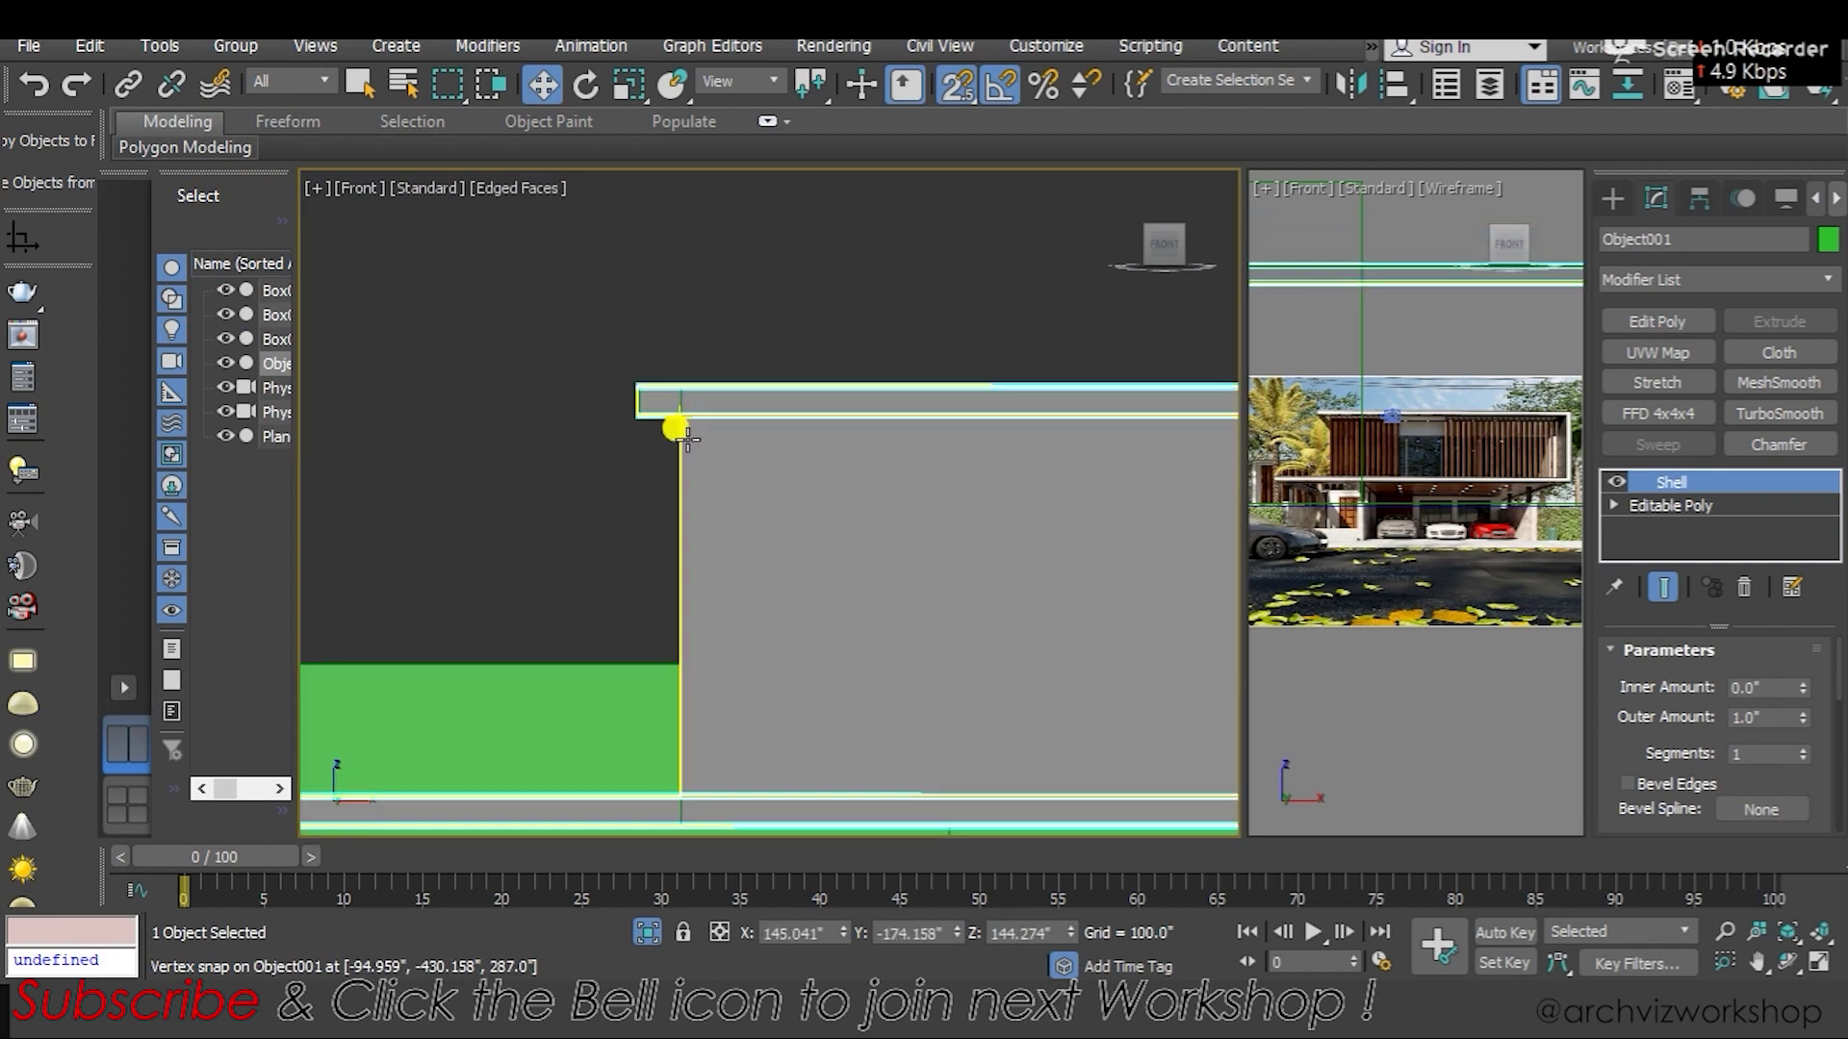
{"action": "mouse_move", "coordinate": [363, 569]}
{"action": "middle_mouse_down", "text": "alt"}
{"action": "mouse_move", "coordinate": [767, 563]}
{"action": "mouse_move", "coordinate": [883, 603]}
{"action": "mouse_move", "coordinate": [742, 516]}
{"action": "mouse_move", "coordinate": [532, 511]}
{"action": "mouse_move", "coordinate": [823, 649]}
{"action": "middle_mouse_up", "text": "alt"}
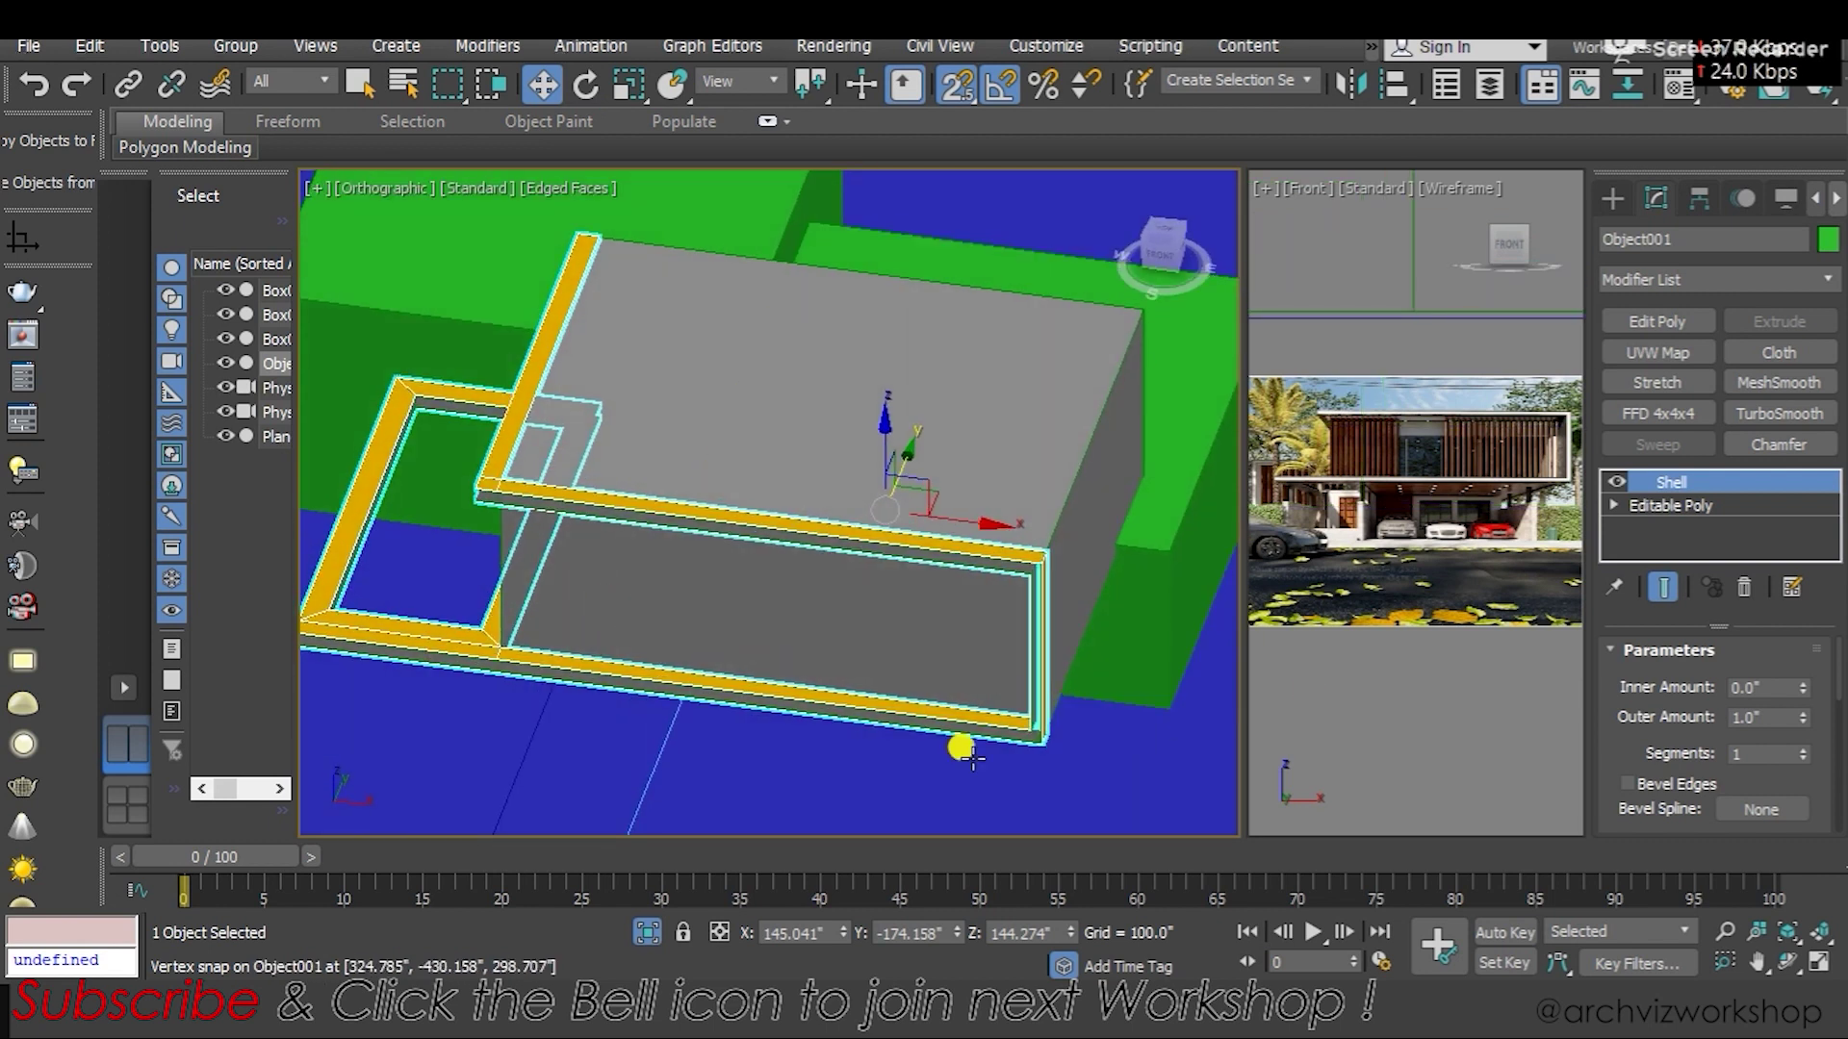
{"action": "scroll", "coordinate": [1010, 645], "scroll_direction": "up", "scroll_amount": 2}
{"action": "scroll", "coordinate": [1020, 558], "scroll_direction": "up", "scroll_amount": 2}
{"action": "scroll", "coordinate": [972, 482], "scroll_direction": "up", "scroll_amount": 3}
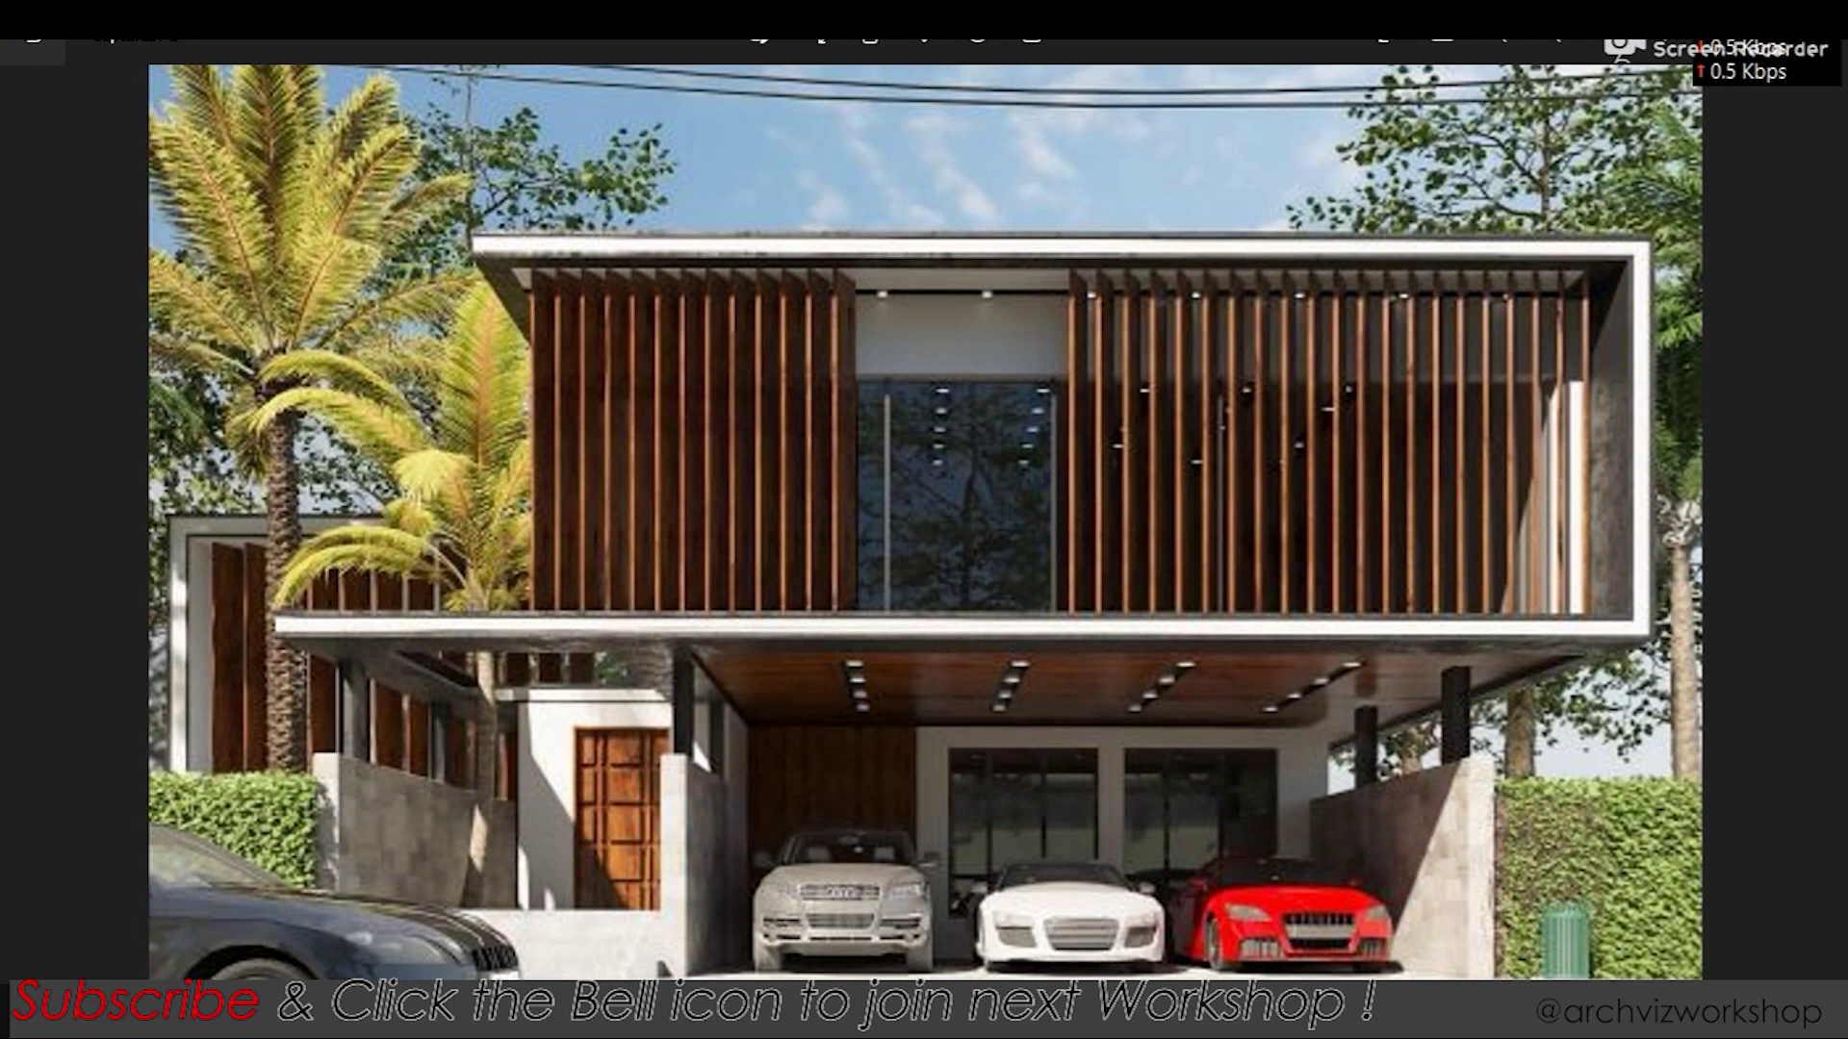
In Top view, fit Object001 and enter Editable Poly vertex level at the frame corner
{"action": "key", "text": "t"}
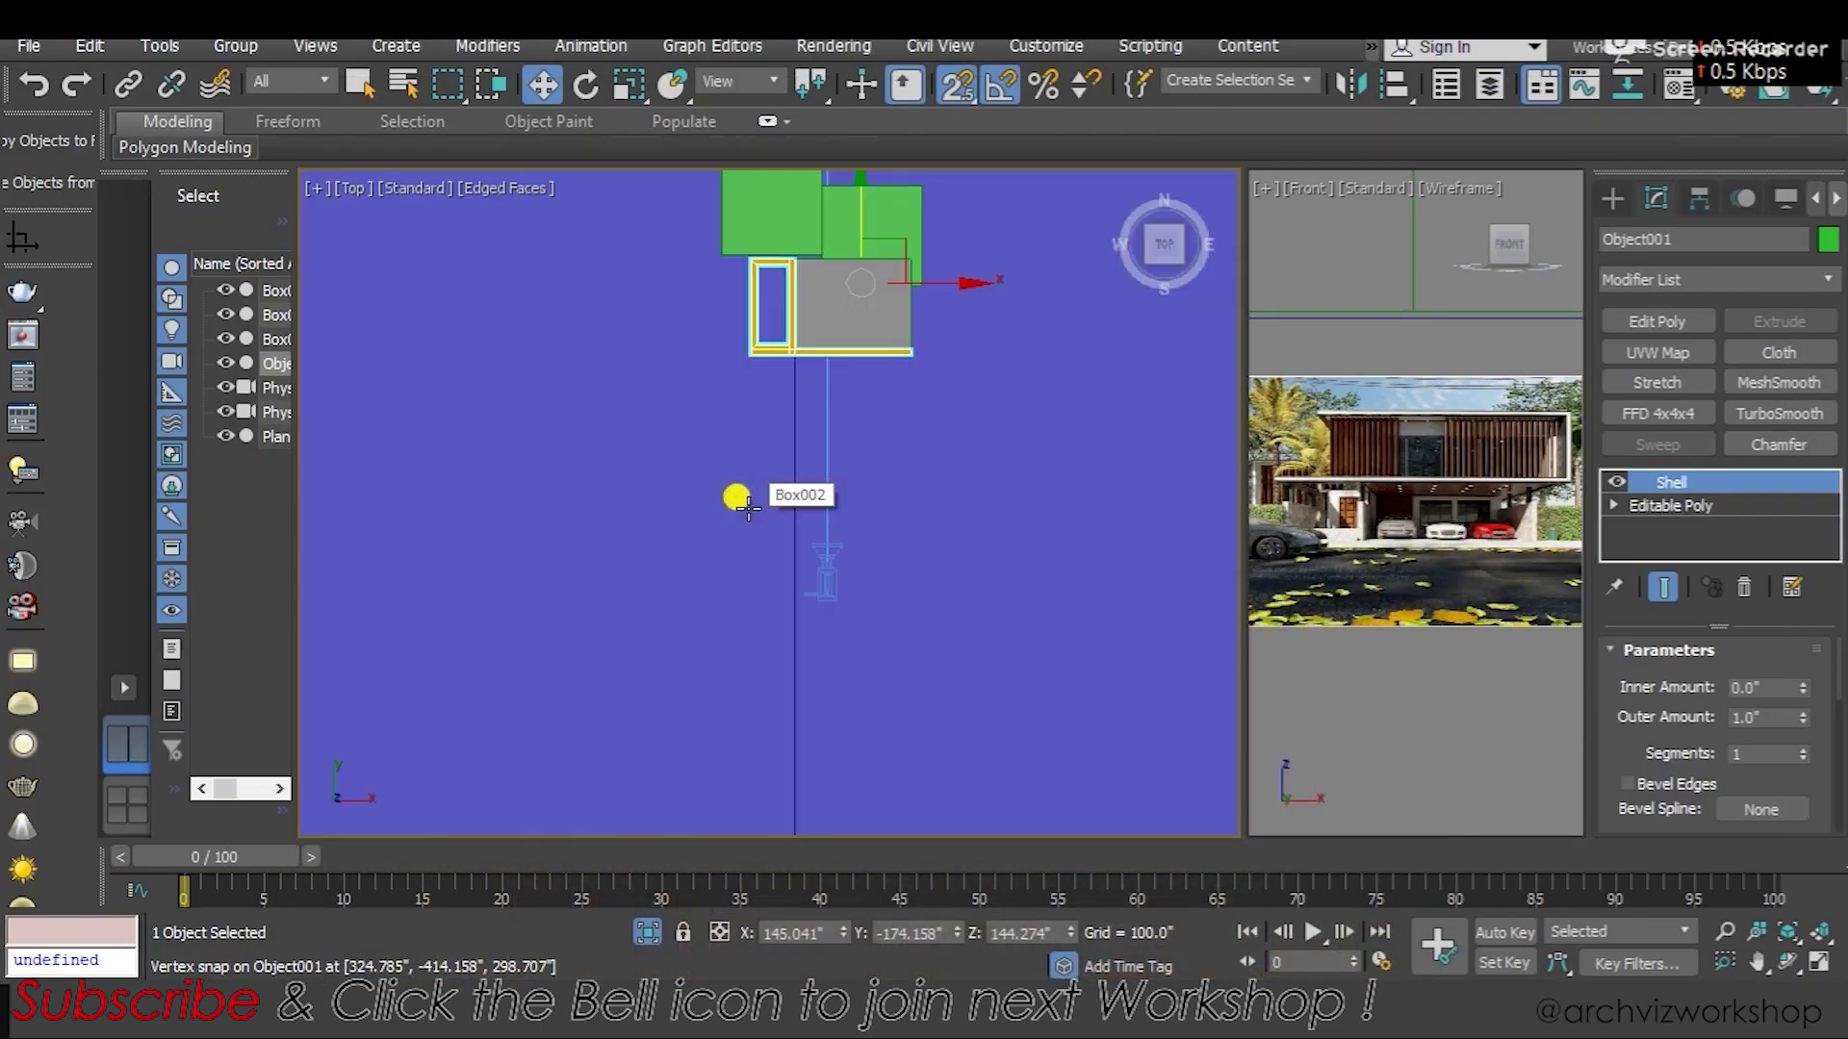
{"action": "key", "text": "z"}
{"action": "scroll", "coordinate": [755, 516], "scroll_direction": "down", "scroll_amount": 3}
{"action": "left_click", "coordinate": [1613, 504]}
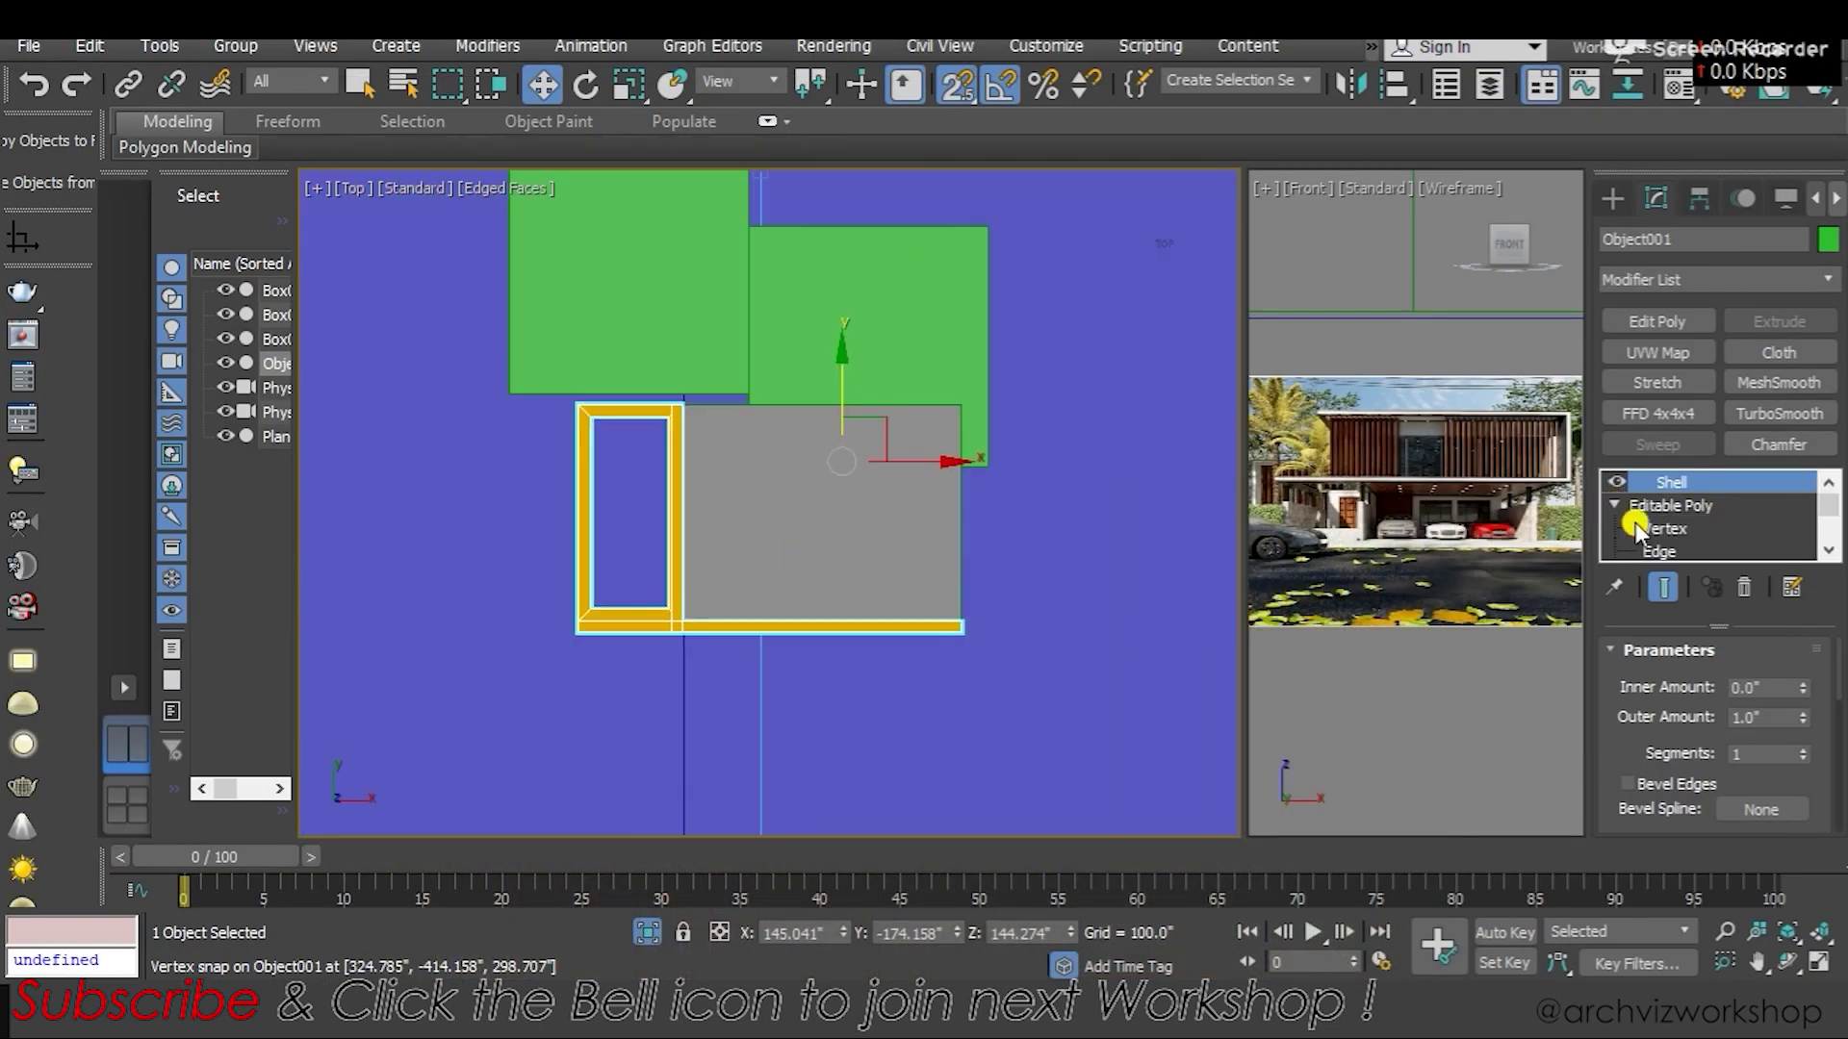
{"action": "scroll", "coordinate": [1059, 614], "scroll_direction": "up", "scroll_amount": 2}
{"action": "scroll", "coordinate": [1135, 557], "scroll_direction": "up", "scroll_amount": 2}
{"action": "scroll", "coordinate": [1136, 557], "scroll_direction": "down", "scroll_amount": 2}
{"action": "scroll", "coordinate": [1164, 552], "scroll_direction": "up", "scroll_amount": 2}
{"action": "middle_click_drag", "start_coordinate": [1105, 564], "coordinate": [1147, 538]}
{"action": "scroll", "coordinate": [1141, 519], "scroll_direction": "up", "scroll_amount": 2}
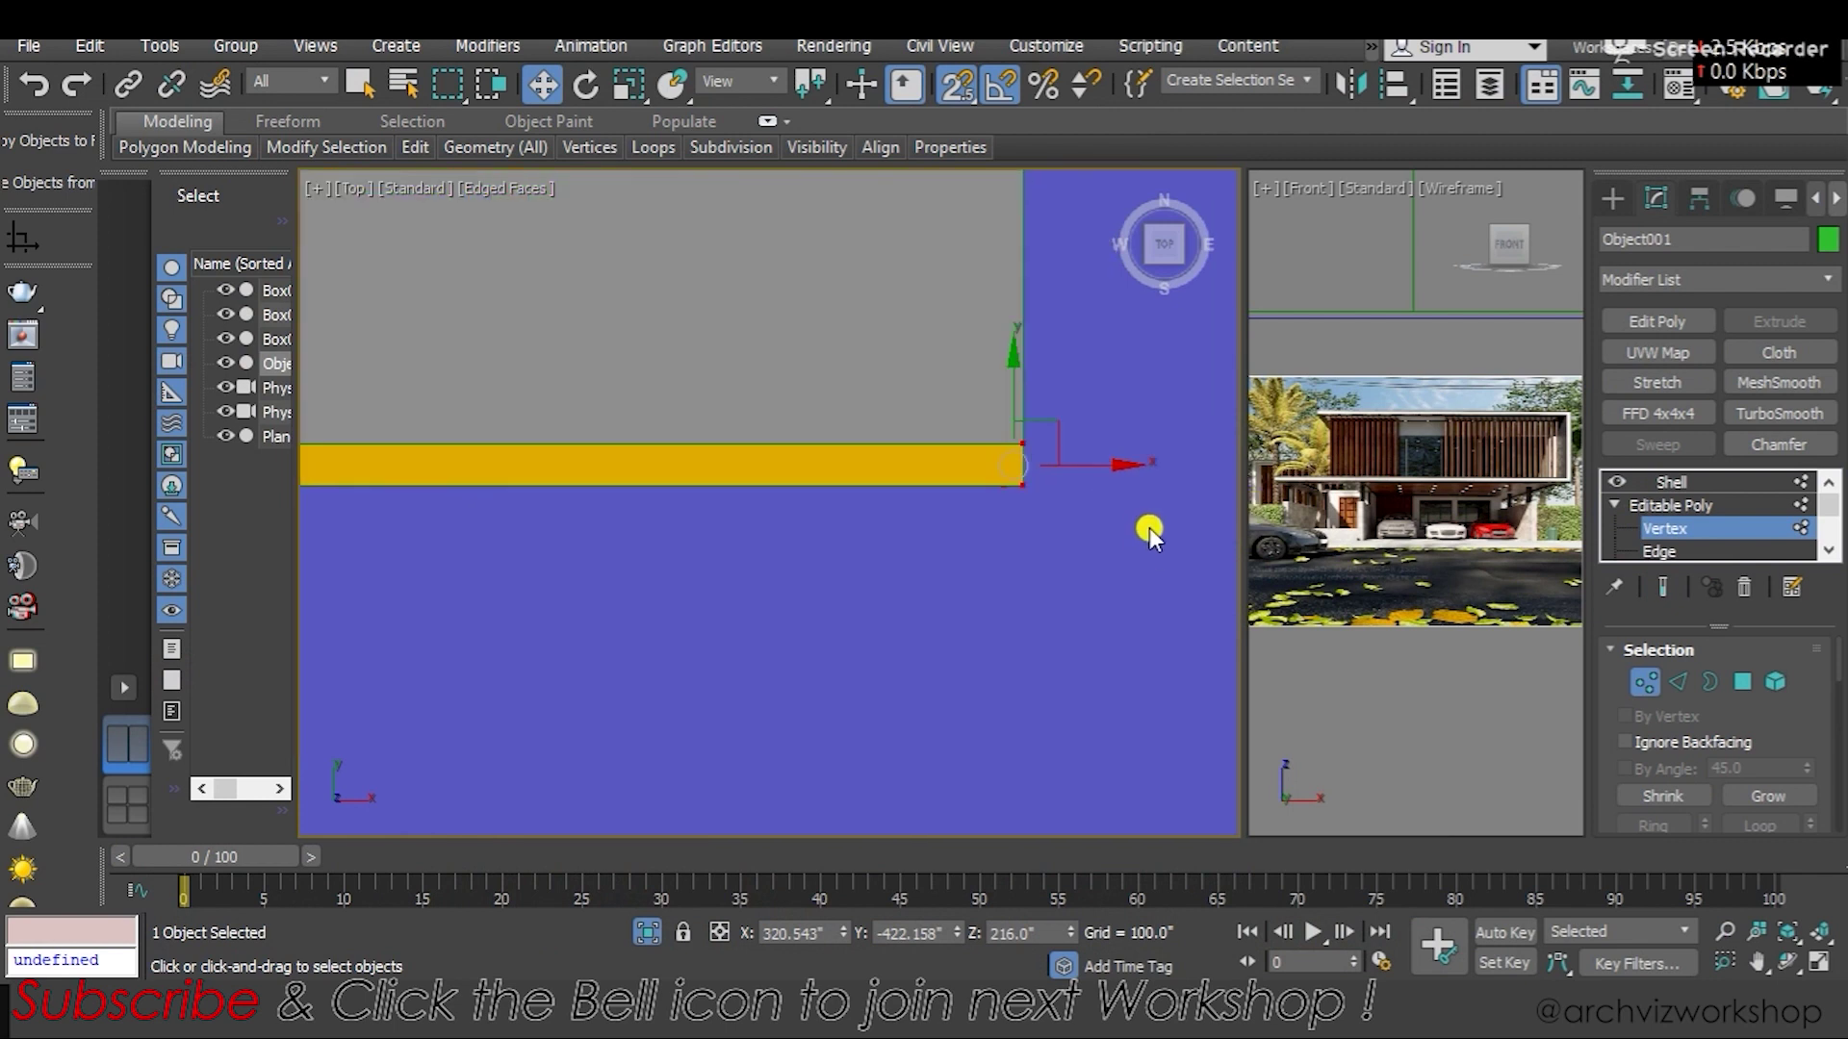
{"action": "scroll", "coordinate": [837, 606], "scroll_direction": "down", "scroll_amount": 2}
{"action": "middle_click_drag", "start_coordinate": [837, 607], "coordinate": [956, 513]}
Select the front-edge vertices and nudge them along Y to narrow the wall gap
{"action": "scroll", "coordinate": [843, 491], "scroll_direction": "up", "scroll_amount": 4}
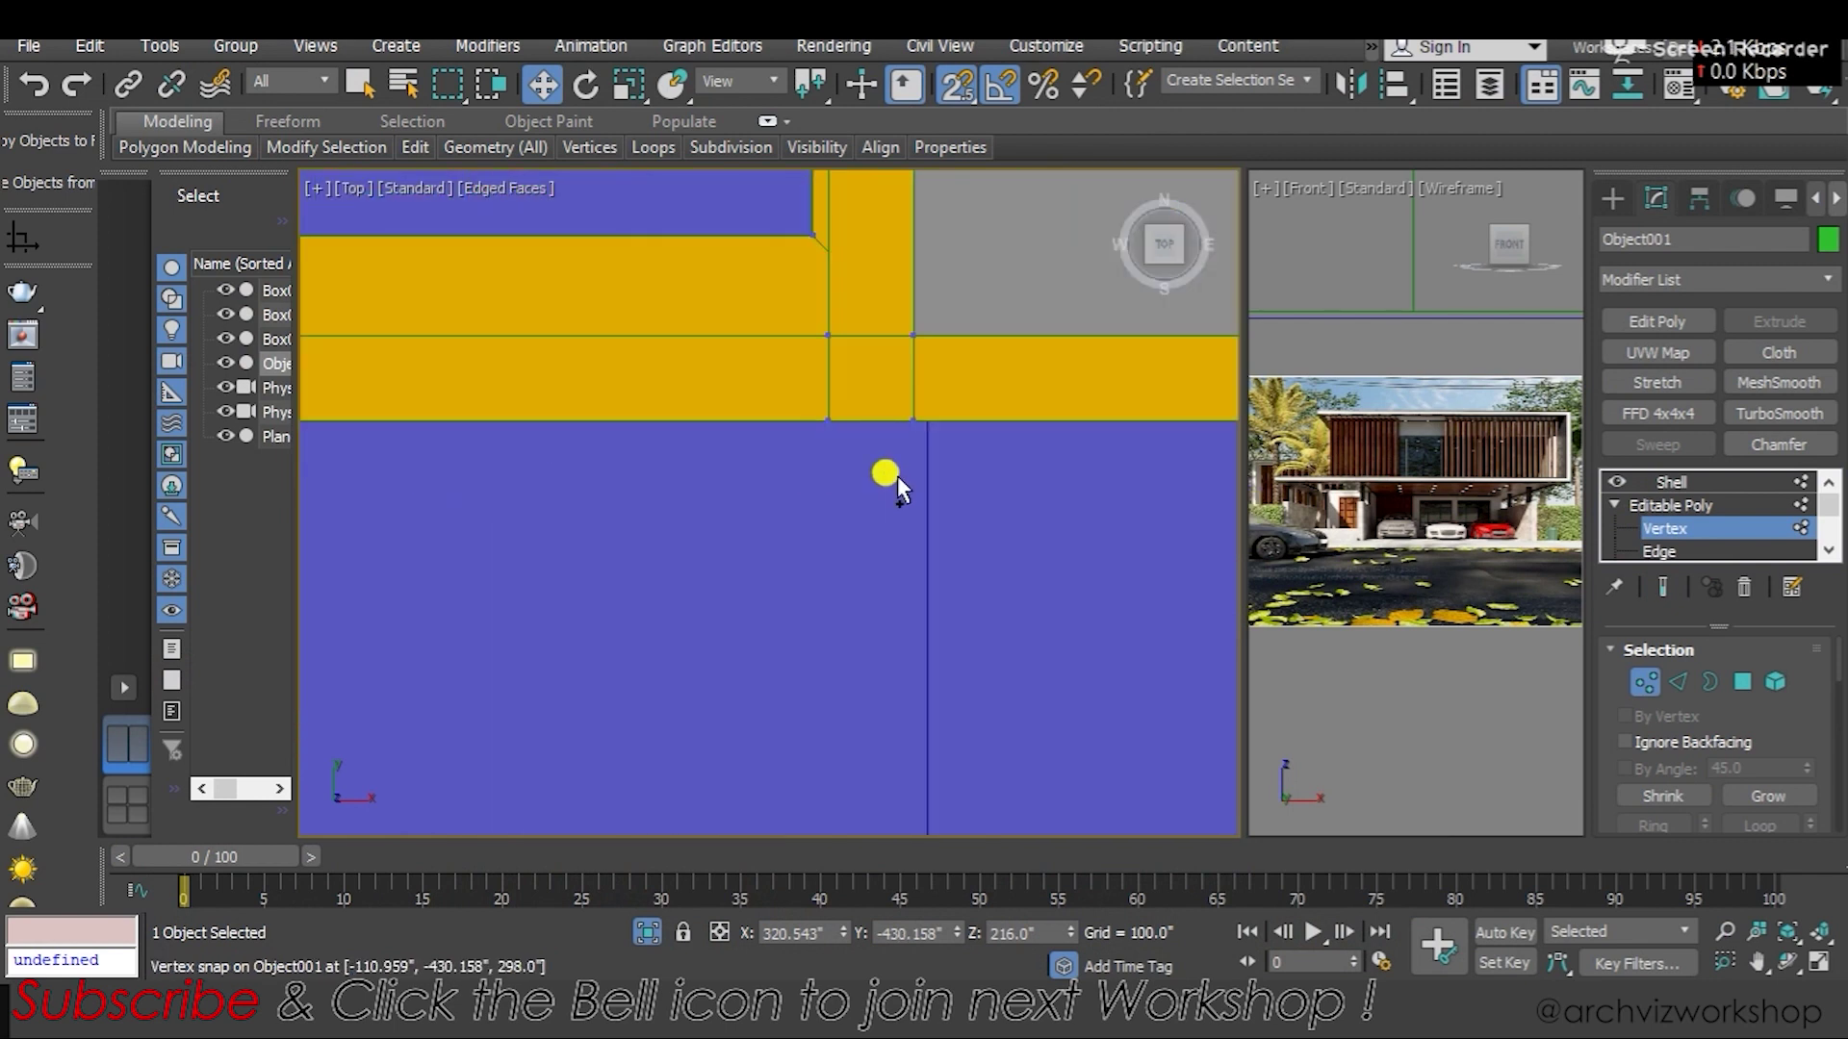
{"action": "scroll", "coordinate": [1035, 408], "scroll_direction": "down", "scroll_amount": 3}
{"action": "left_click_drag", "start_coordinate": [1036, 408], "coordinate": [529, 599]}
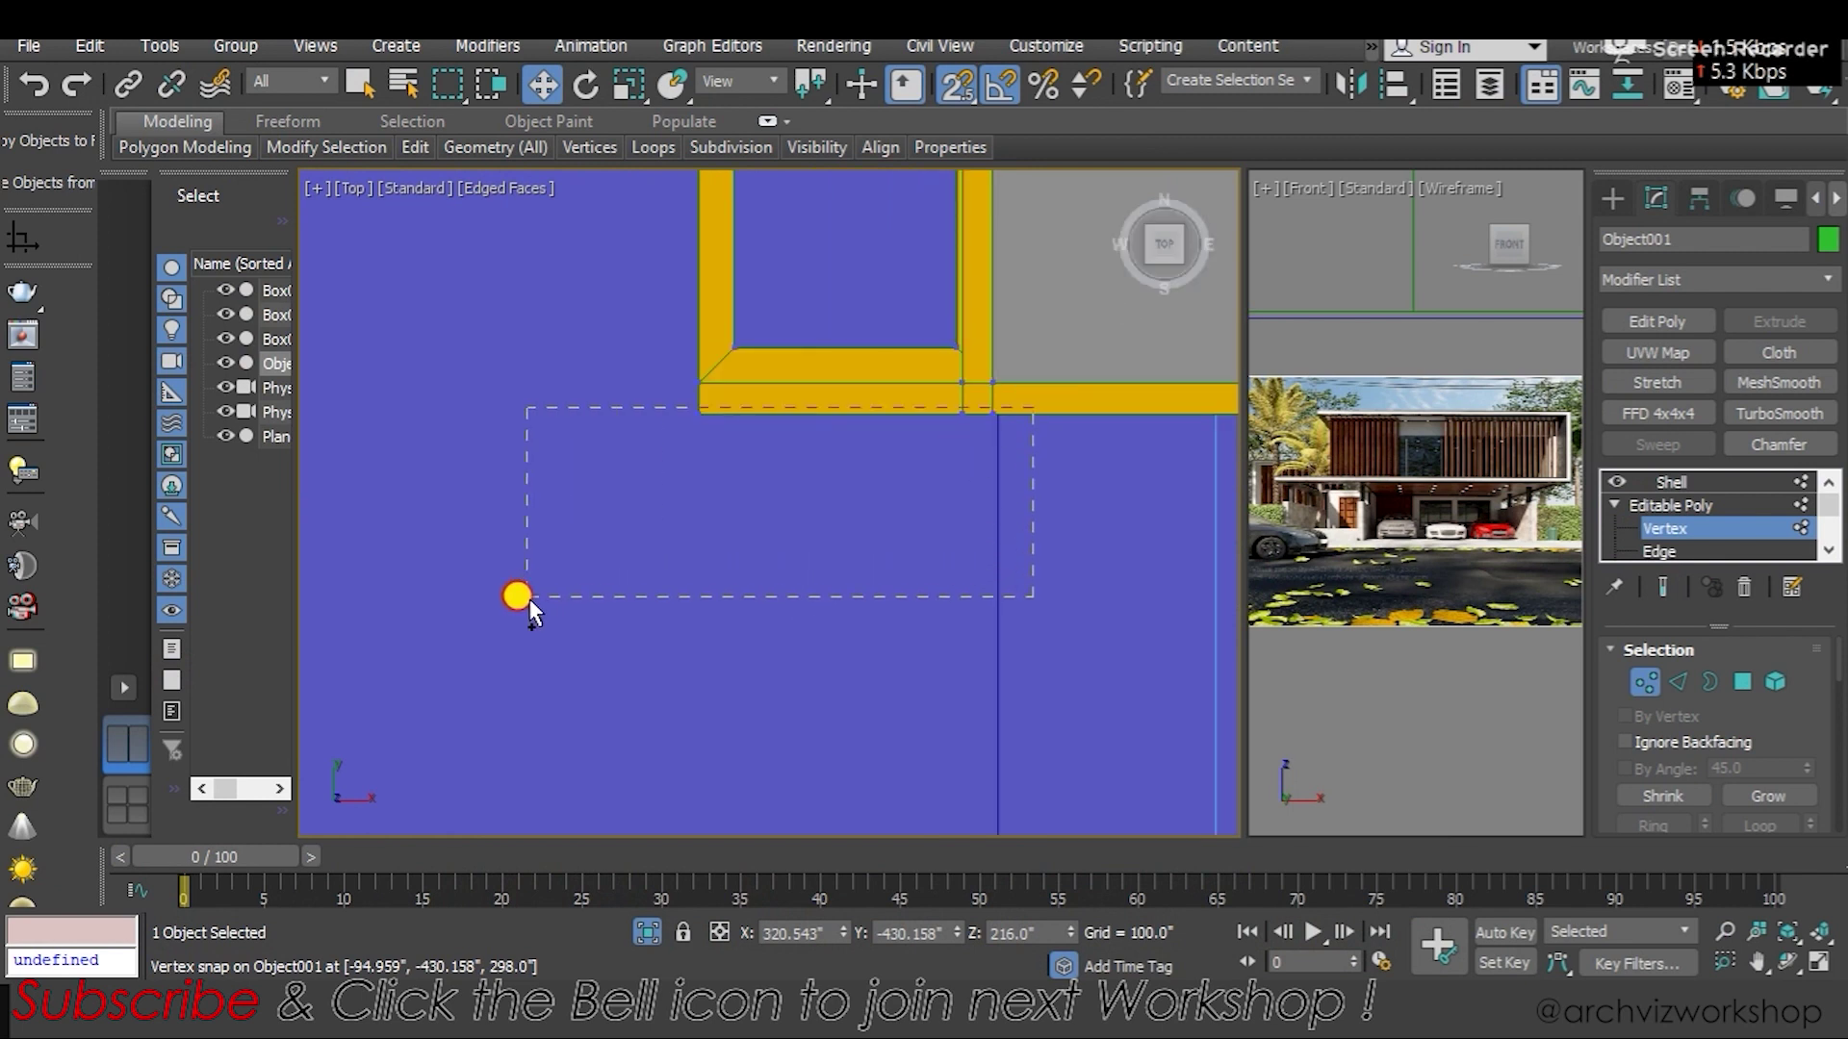
{"action": "mouse_move", "coordinate": [662, 517]}
{"action": "middle_mouse_down", "text": "alt"}
{"action": "mouse_move", "coordinate": [856, 504]}
{"action": "mouse_move", "coordinate": [800, 357]}
{"action": "mouse_move", "coordinate": [886, 380]}
{"action": "mouse_move", "coordinate": [796, 359]}
{"action": "mouse_move", "coordinate": [626, 400]}
{"action": "mouse_move", "coordinate": [812, 328]}
{"action": "middle_mouse_up", "text": "alt"}
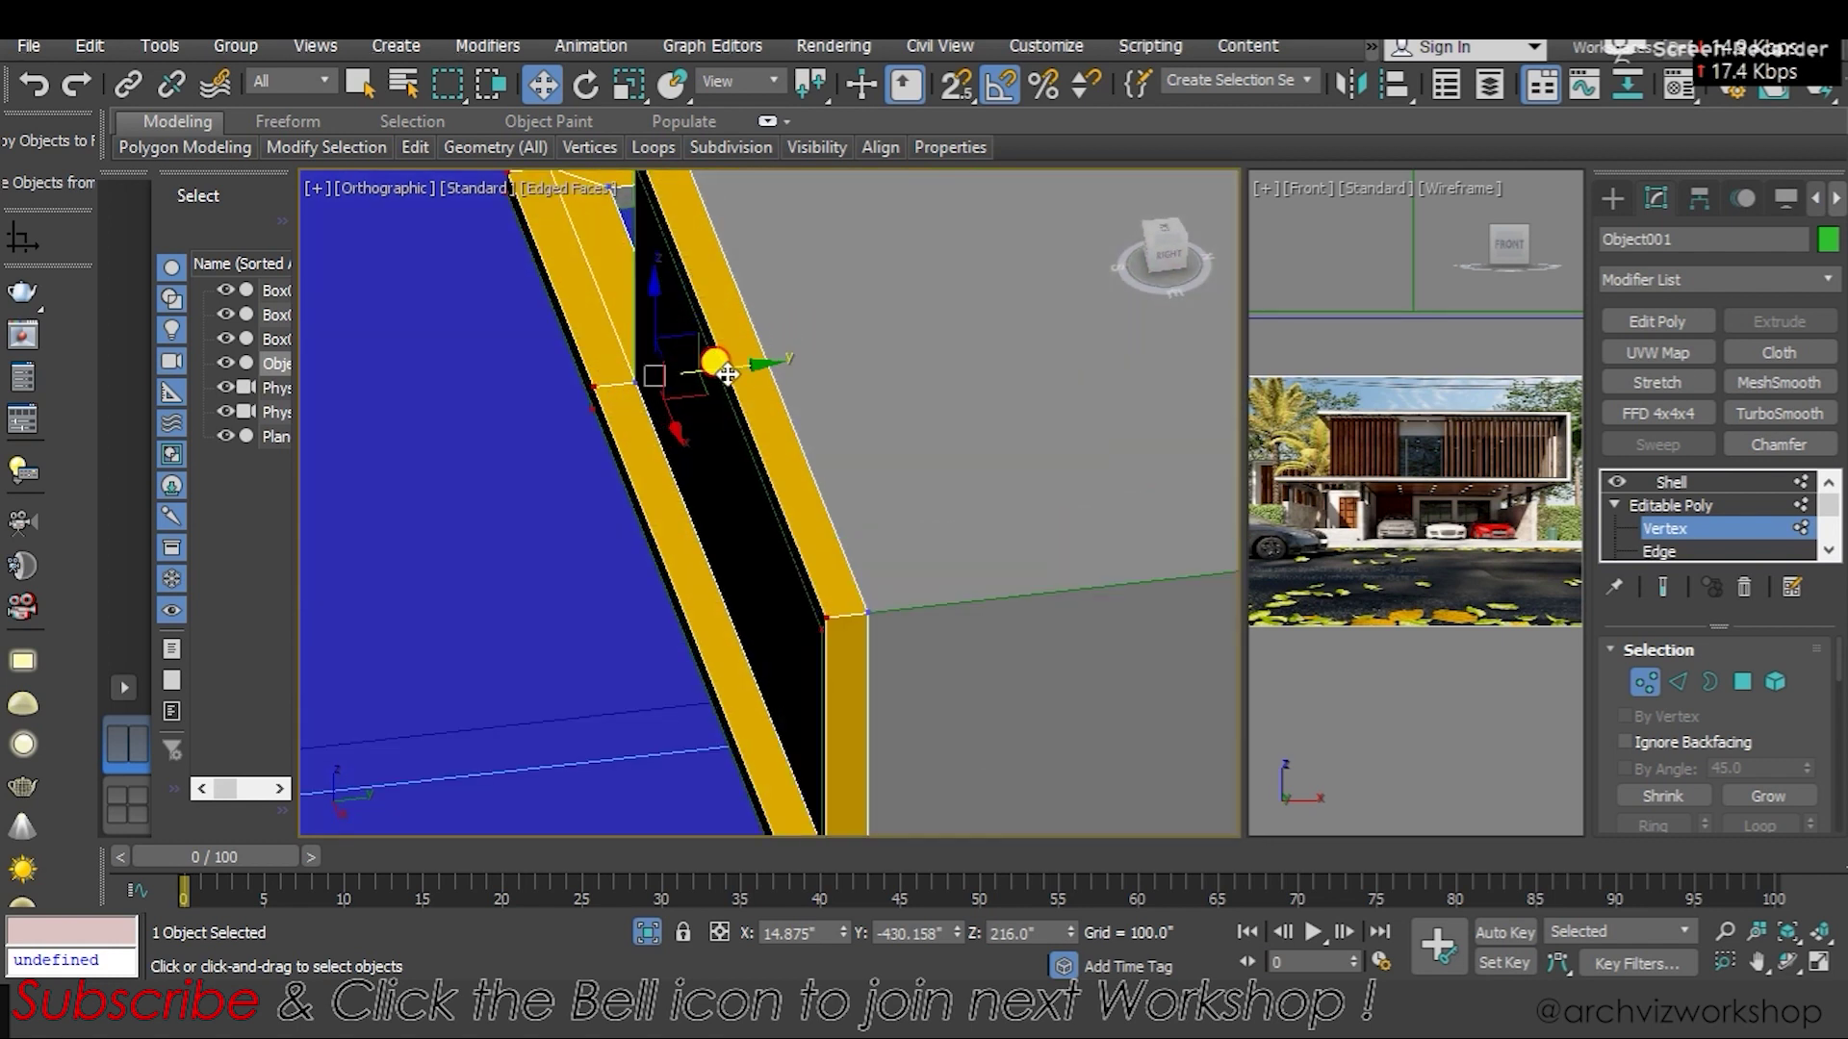
{"action": "left_click_drag", "start_coordinate": [727, 374], "coordinate": [710, 367]}
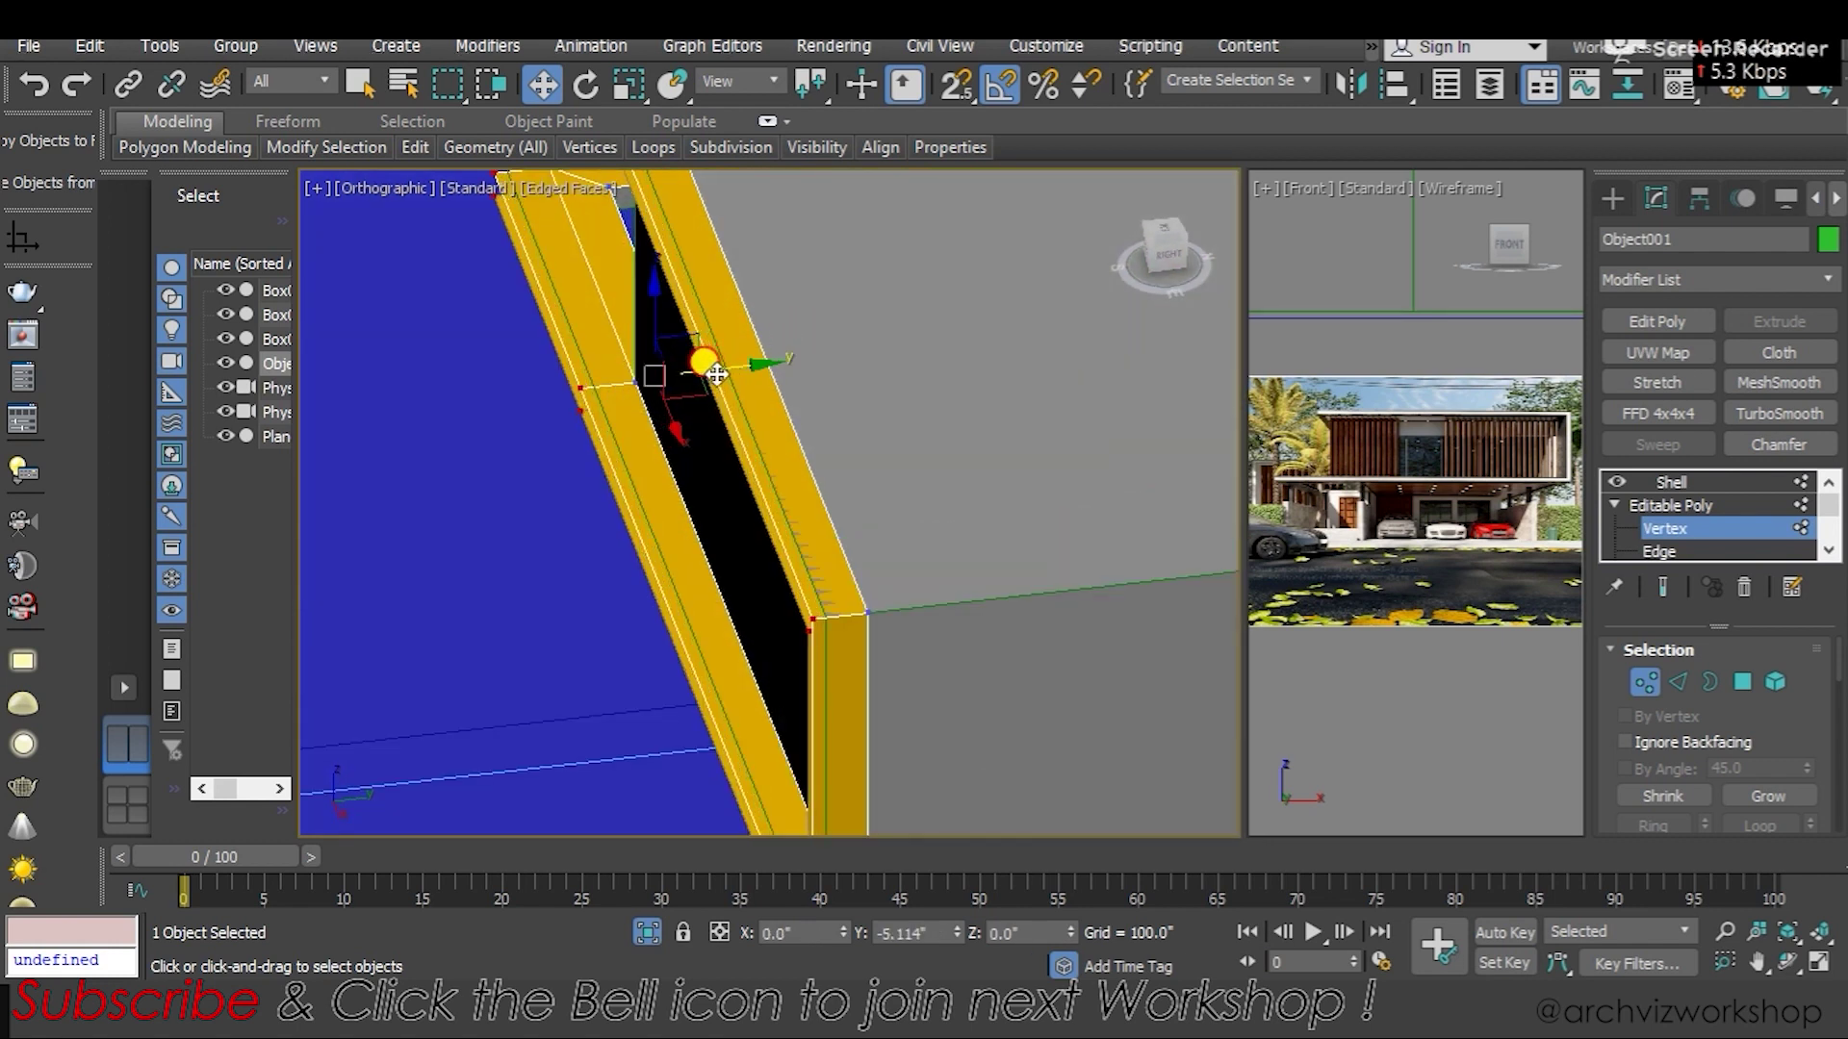
{"action": "left_click", "coordinate": [1668, 482]}
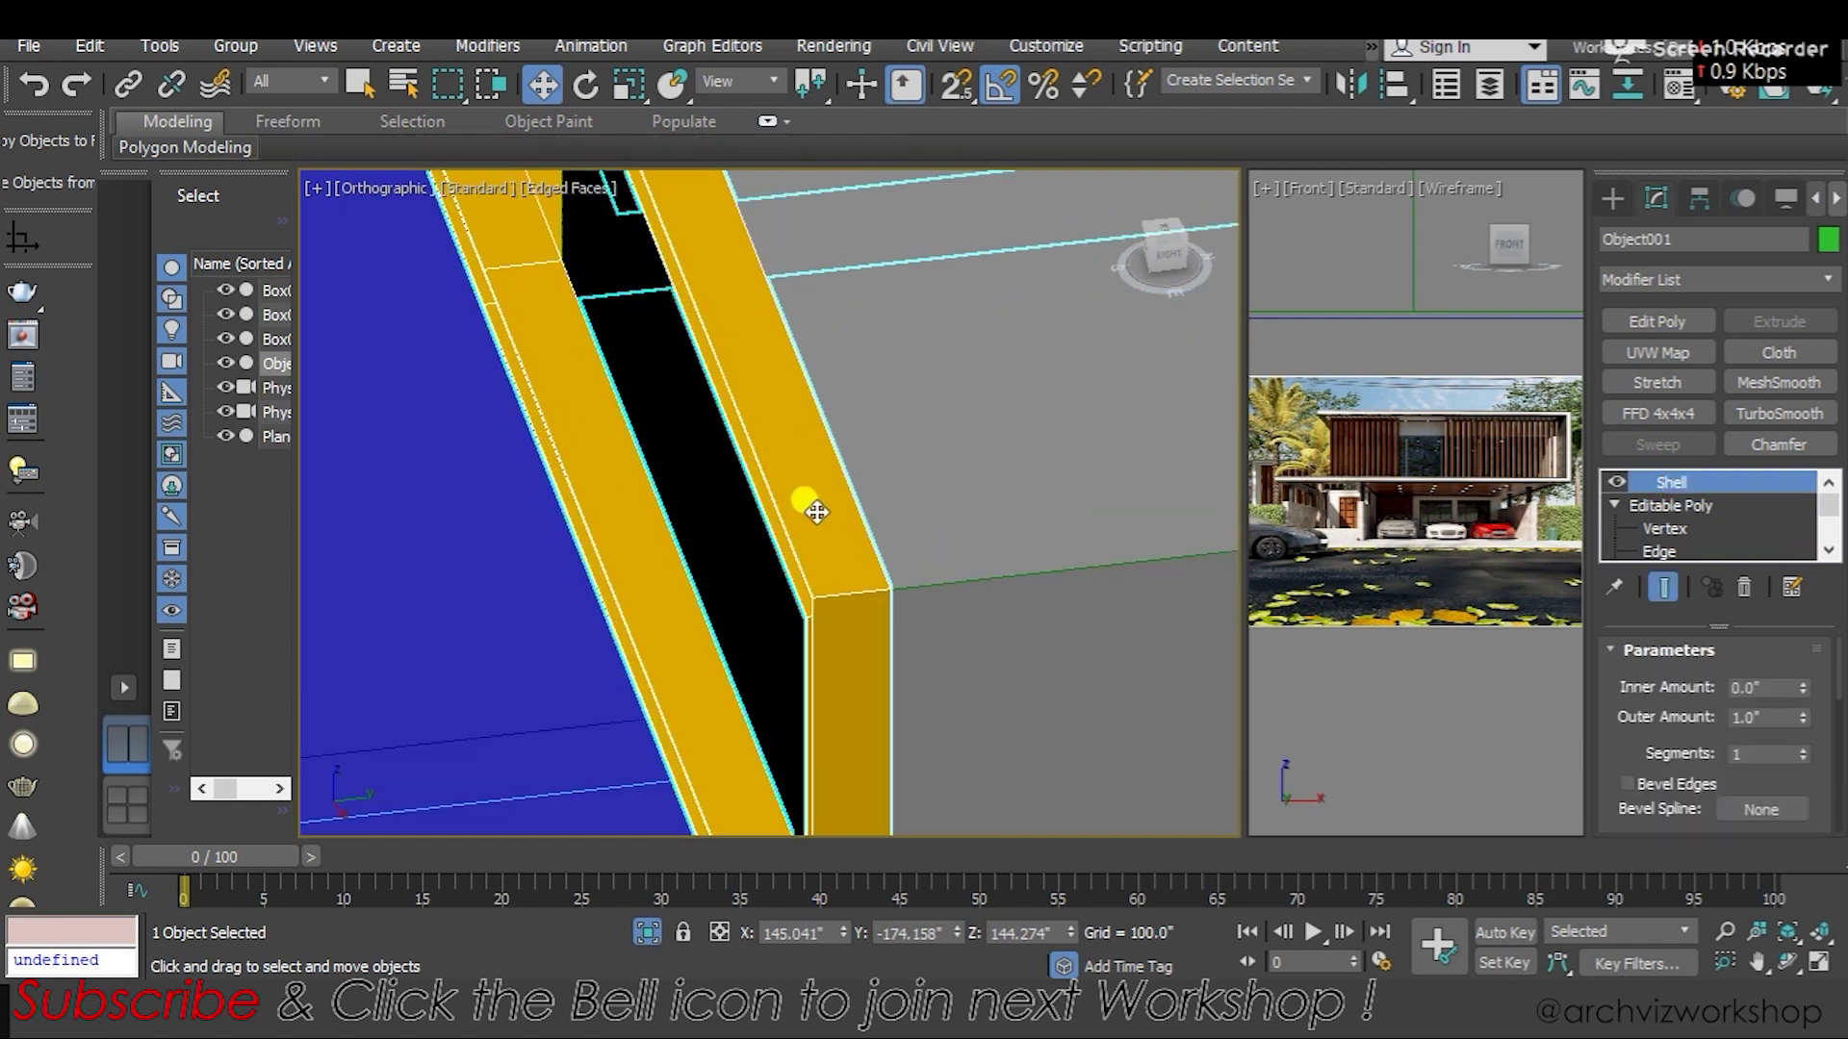
Orbit around the shelled frame to inspect the left rail corner, returning to Top view
{"action": "scroll", "coordinate": [816, 512], "scroll_direction": "down", "scroll_amount": 5}
{"action": "mouse_move", "coordinate": [953, 467]}
{"action": "middle_mouse_down", "text": "alt"}
{"action": "mouse_move", "coordinate": [860, 516]}
{"action": "mouse_move", "coordinate": [846, 552]}
{"action": "mouse_move", "coordinate": [599, 661]}
{"action": "middle_mouse_up", "text": "alt"}
{"action": "scroll", "coordinate": [859, 515], "scroll_direction": "up", "scroll_amount": 3}
{"action": "scroll", "coordinate": [932, 592], "scroll_direction": "up", "scroll_amount": 3}
{"action": "scroll", "coordinate": [932, 592], "scroll_direction": "down", "scroll_amount": 3}
{"action": "scroll", "coordinate": [846, 553], "scroll_direction": "up", "scroll_amount": 2}
{"action": "scroll", "coordinate": [619, 661], "scroll_direction": "up", "scroll_amount": 2}
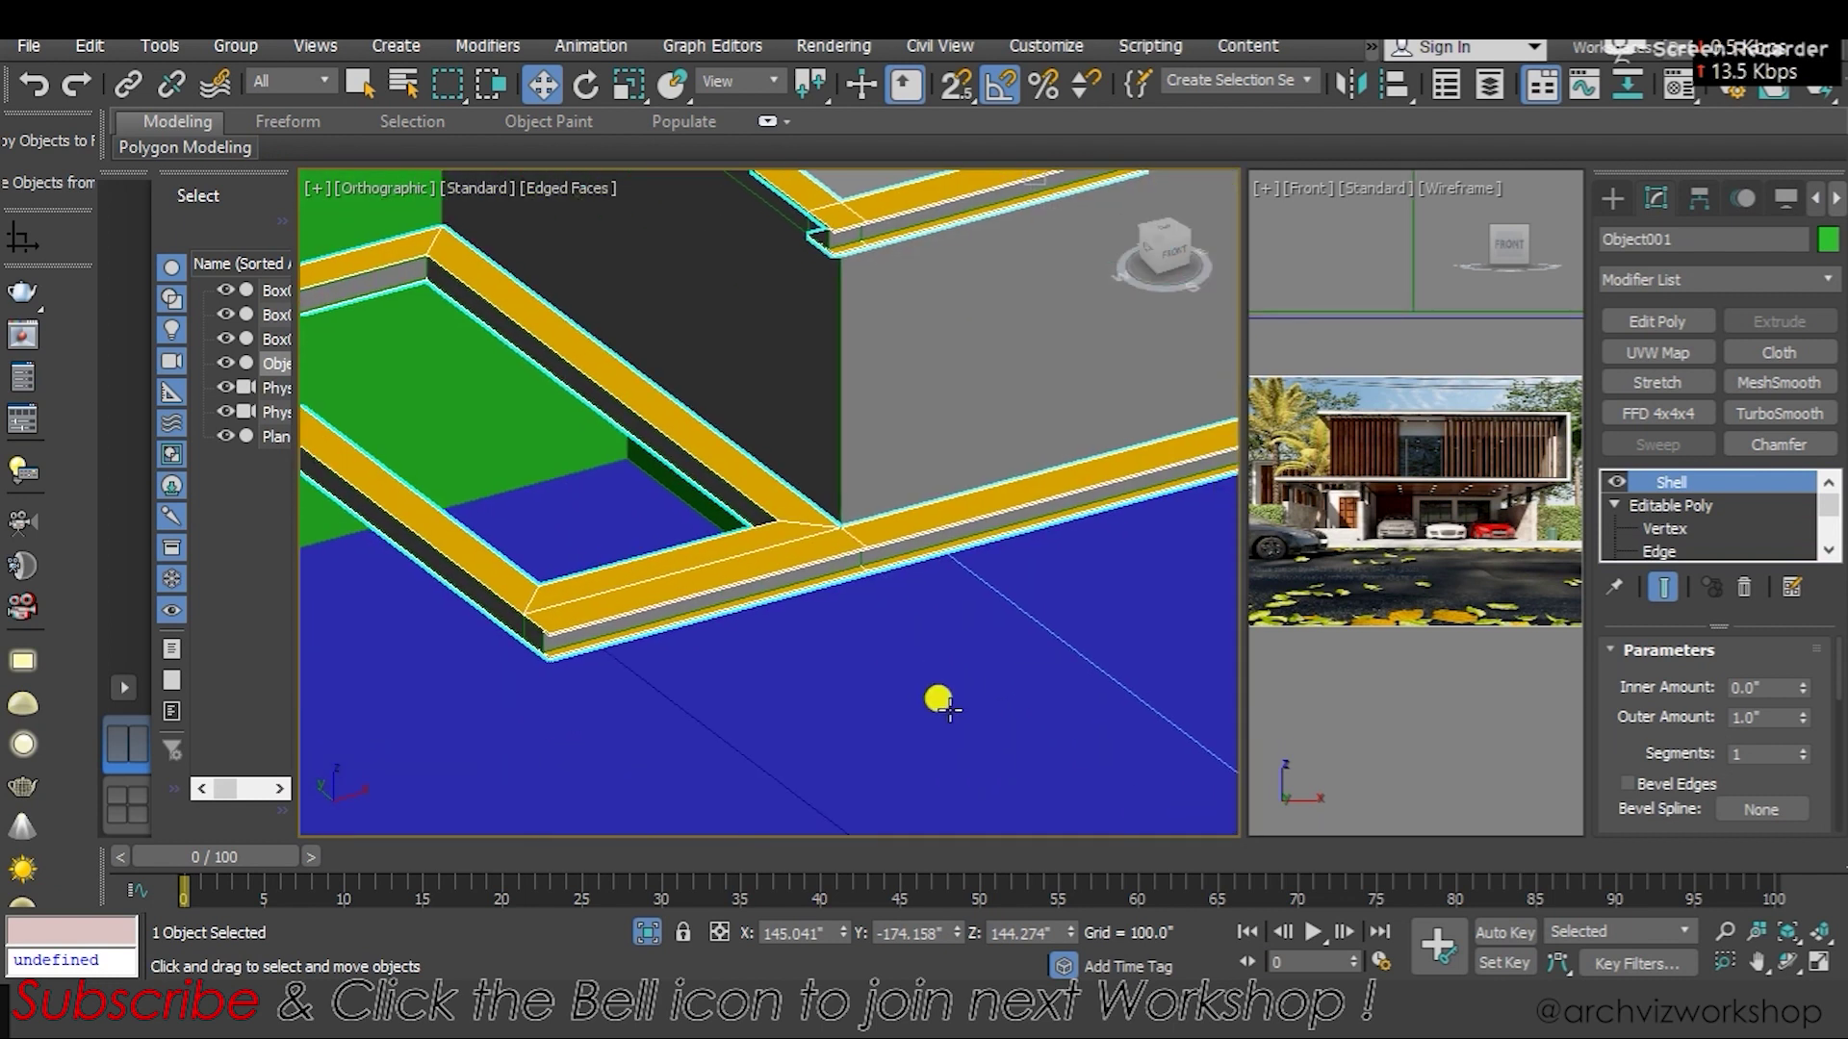
{"action": "scroll", "coordinate": [495, 639], "scroll_direction": "down", "scroll_amount": 2}
{"action": "mouse_move", "coordinate": [494, 639]}
{"action": "middle_mouse_down", "text": "alt"}
{"action": "mouse_move", "coordinate": [536, 590]}
{"action": "mouse_move", "coordinate": [686, 636]}
{"action": "middle_mouse_up", "text": "alt"}
{"action": "scroll", "coordinate": [602, 607], "scroll_direction": "up", "scroll_amount": 2}
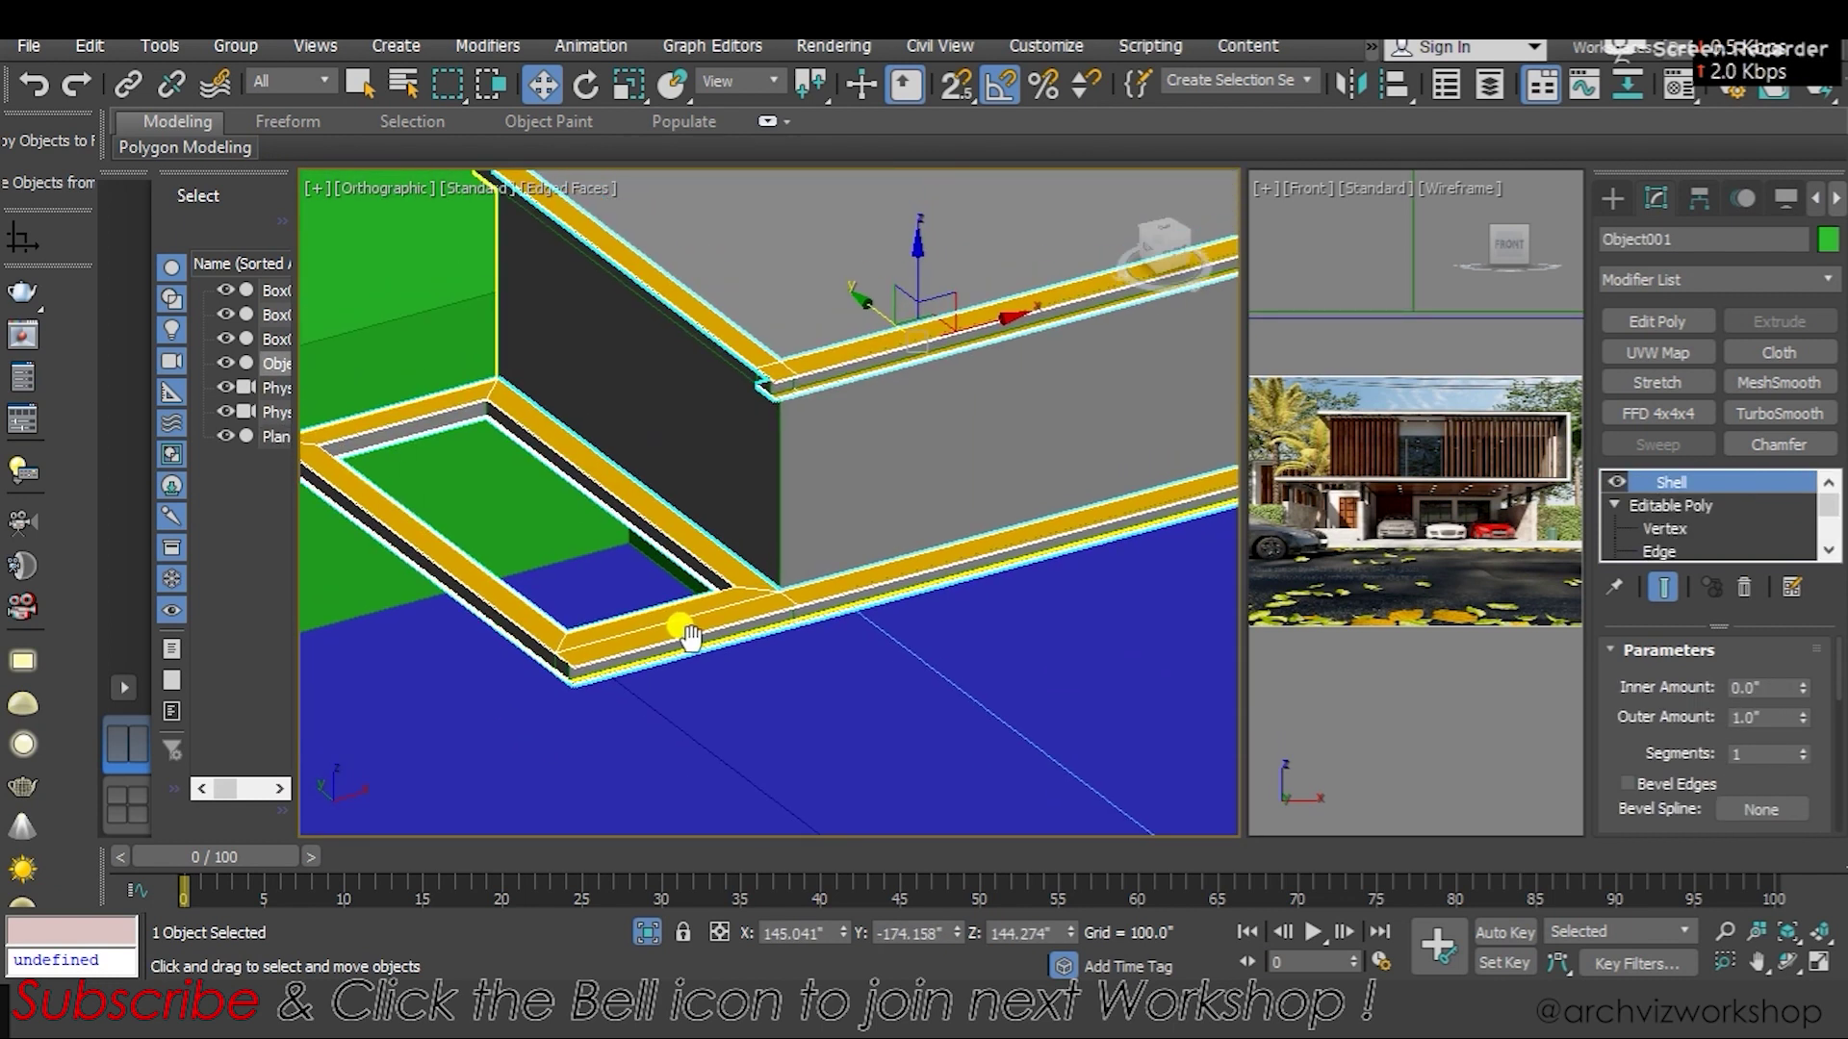
{"action": "key", "text": "t"}
{"action": "scroll", "coordinate": [677, 626], "scroll_direction": "up", "scroll_amount": 4}
{"action": "scroll", "coordinate": [713, 565], "scroll_direction": "down", "scroll_amount": 2}
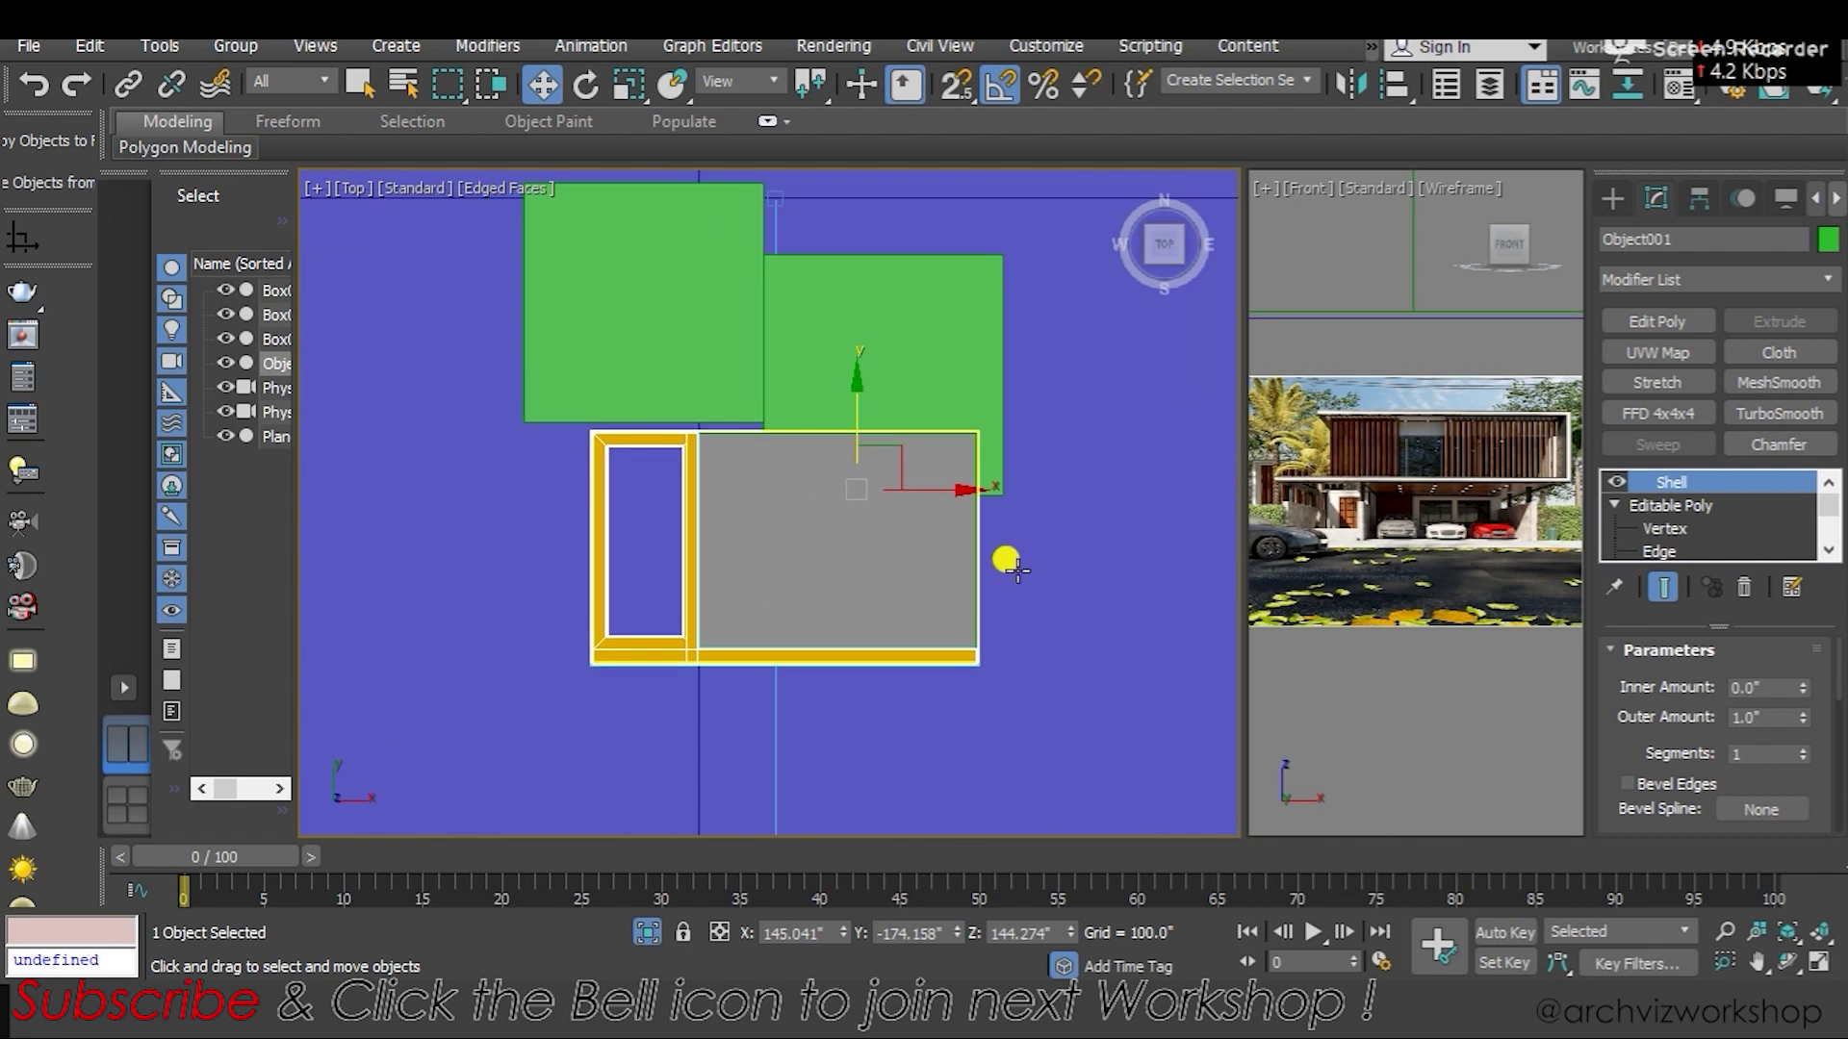
Select the left rail vertices and move them further left along X, then return to Shell
{"action": "left_click", "coordinate": [1664, 528]}
{"action": "scroll", "coordinate": [658, 501], "scroll_direction": "up", "scroll_amount": 3}
{"action": "scroll", "coordinate": [658, 501], "scroll_direction": "up", "scroll_amount": 1}
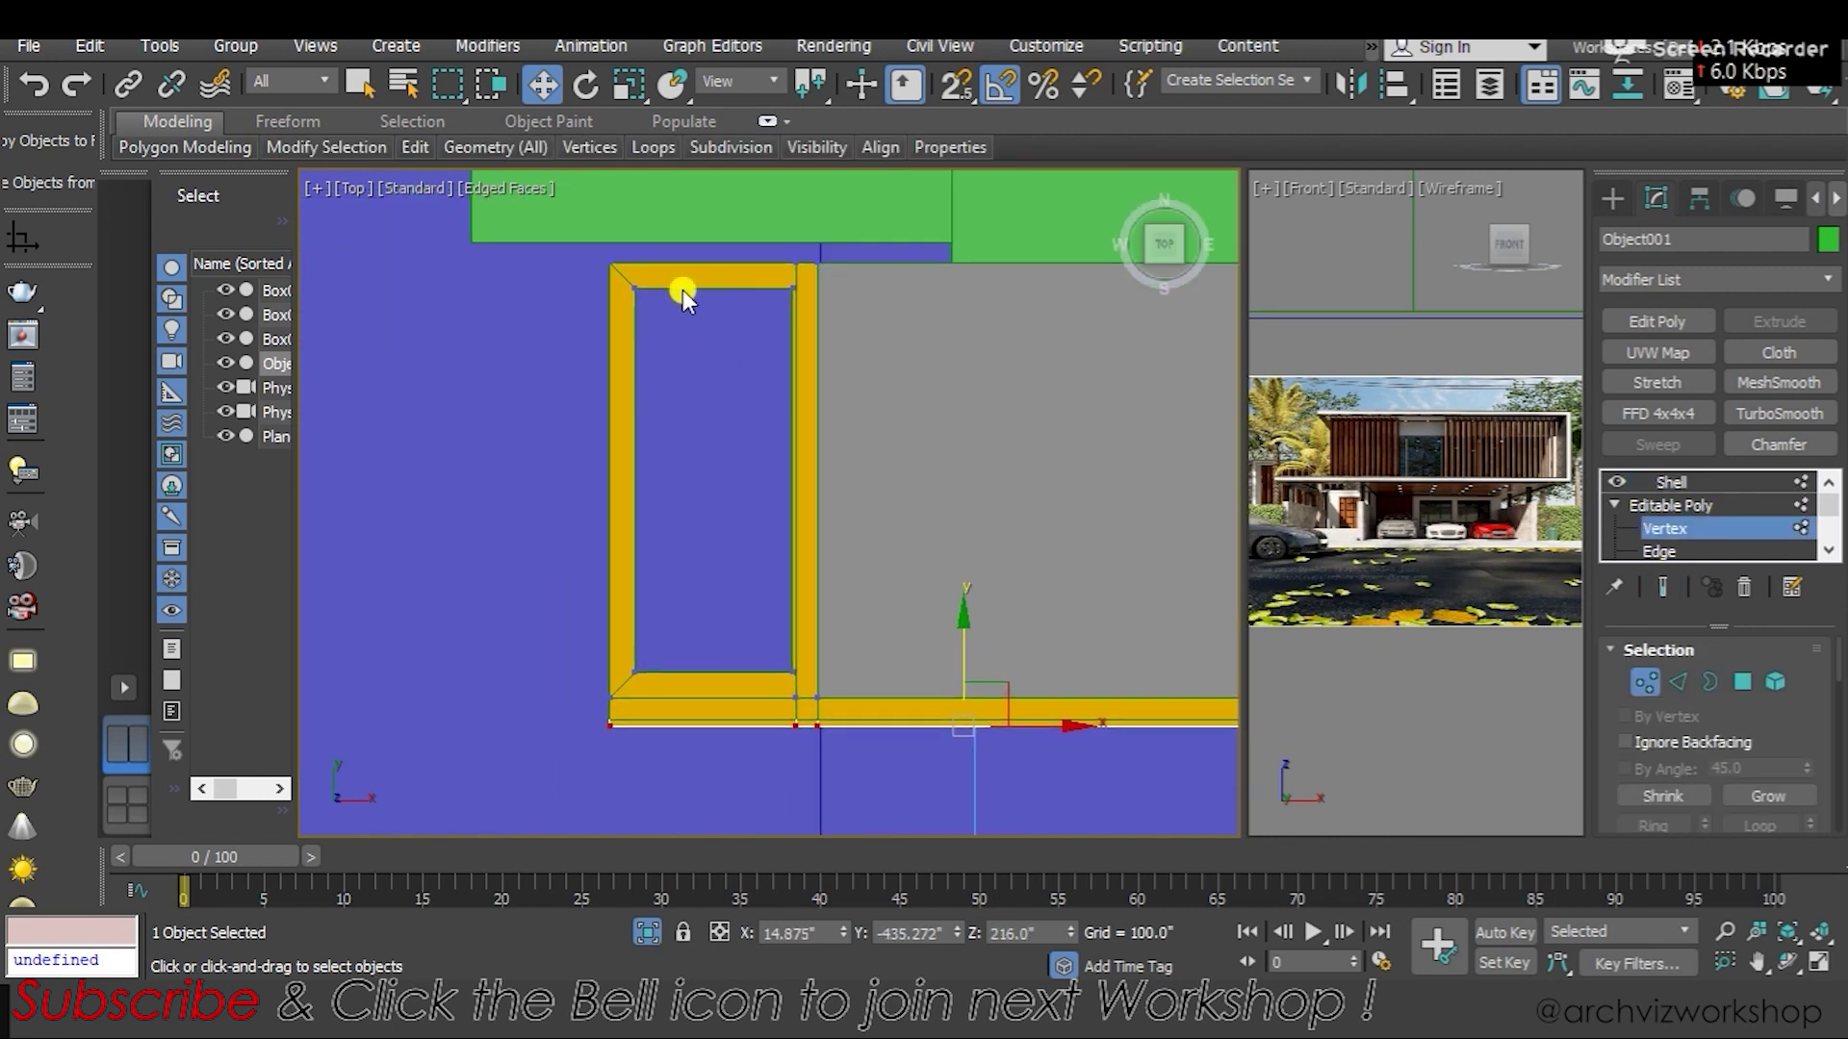
{"action": "left_click_drag", "start_coordinate": [625, 217], "coordinate": [433, 821]}
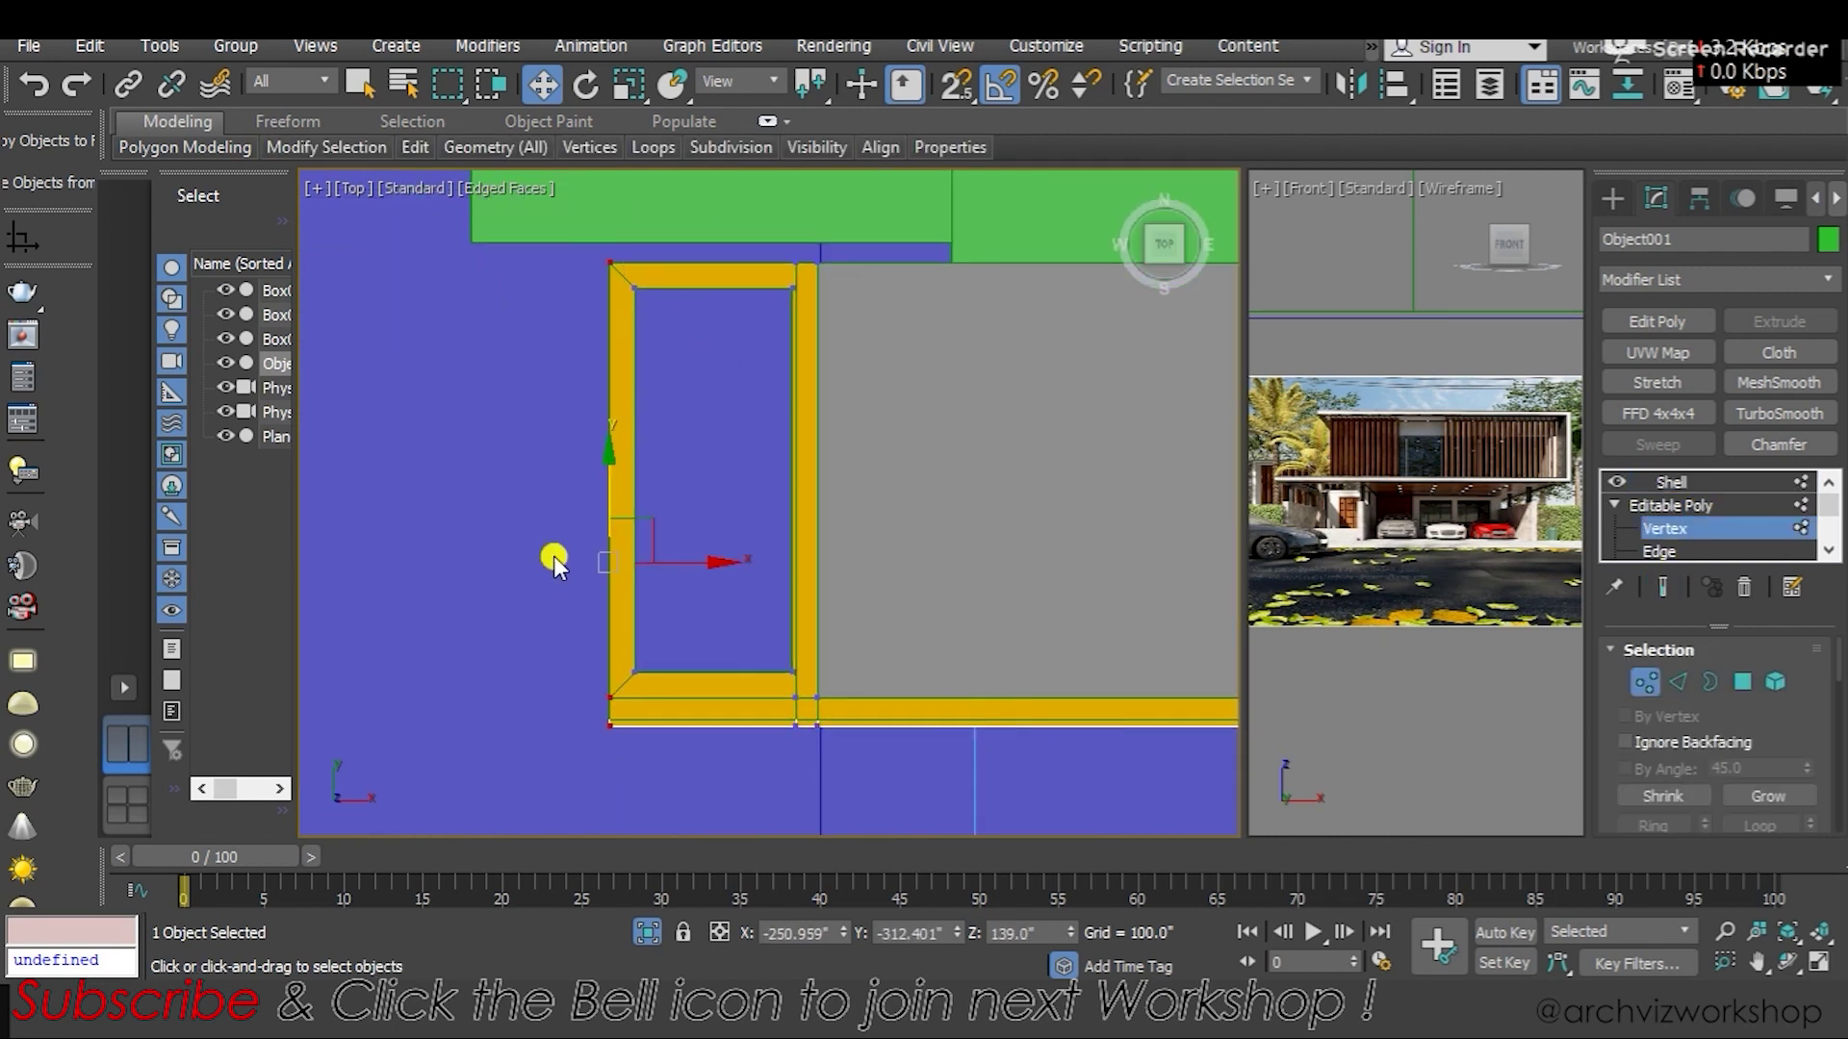
{"action": "scroll", "coordinate": [610, 545], "scroll_direction": "up", "scroll_amount": 2}
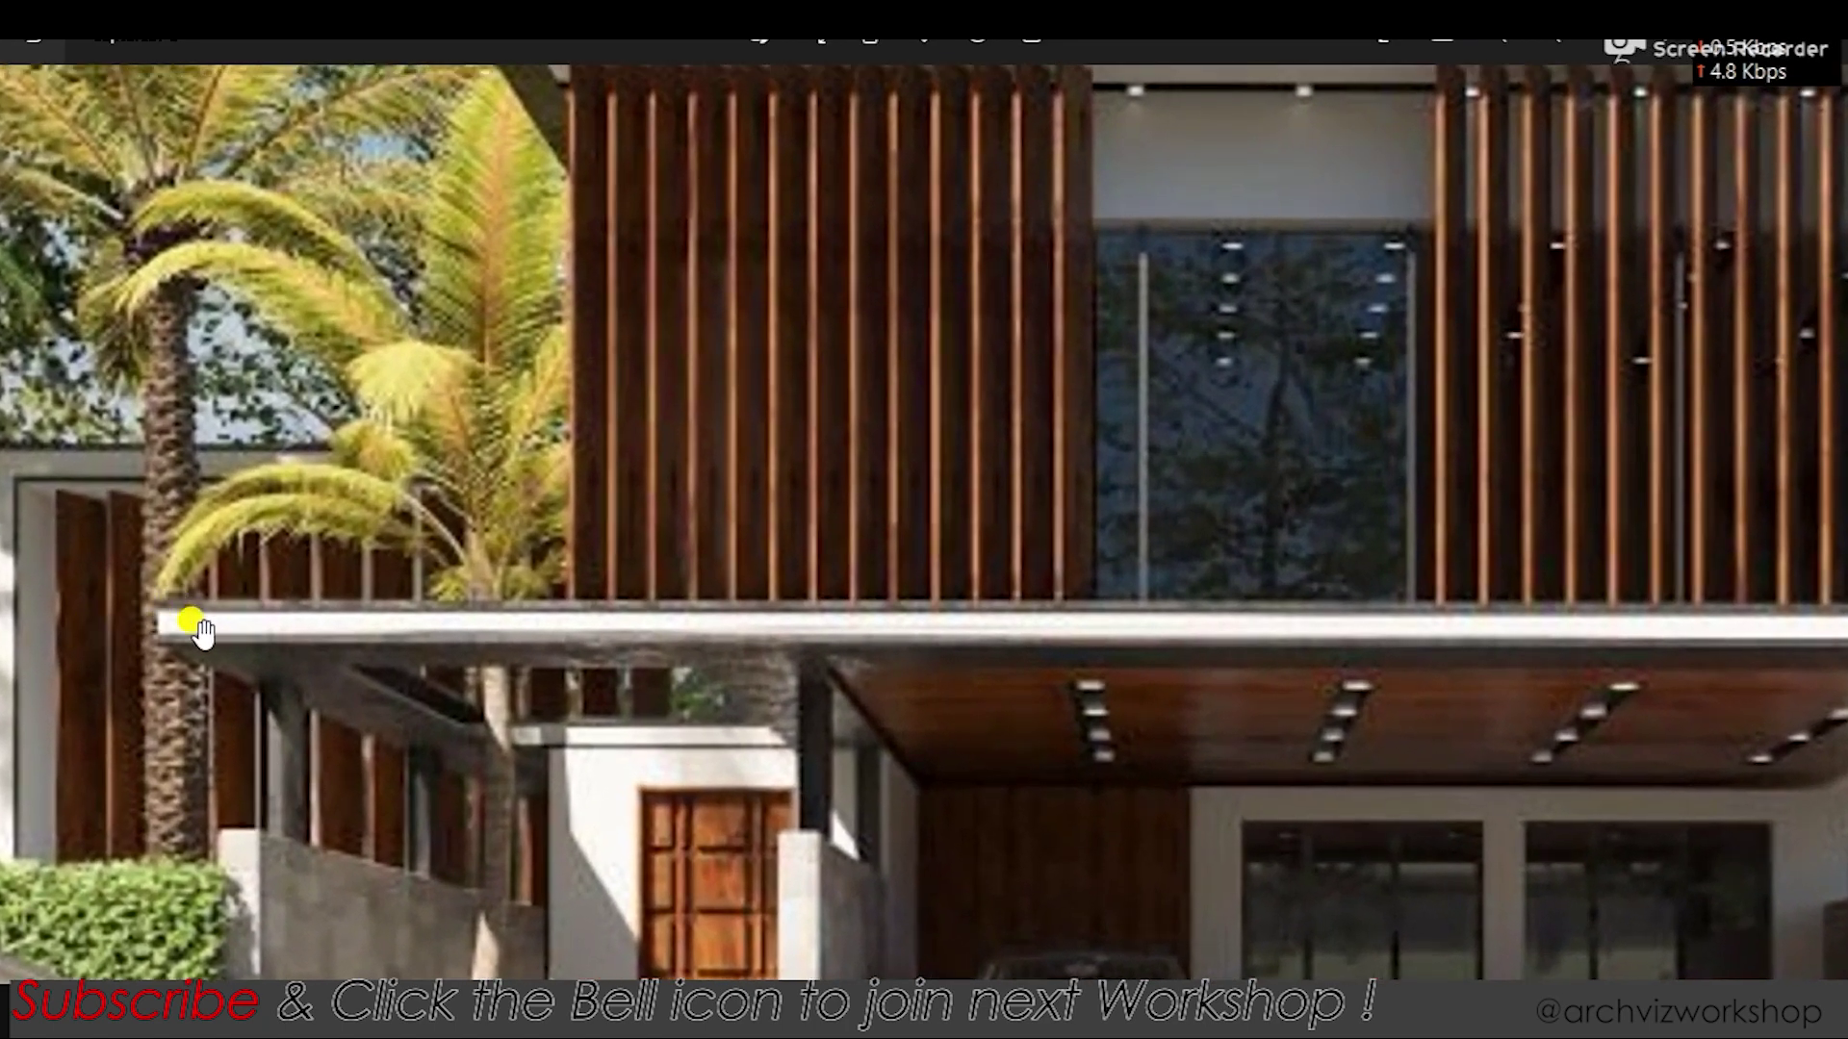
{"action": "scroll", "coordinate": [824, 489], "scroll_direction": "up", "scroll_amount": 2}
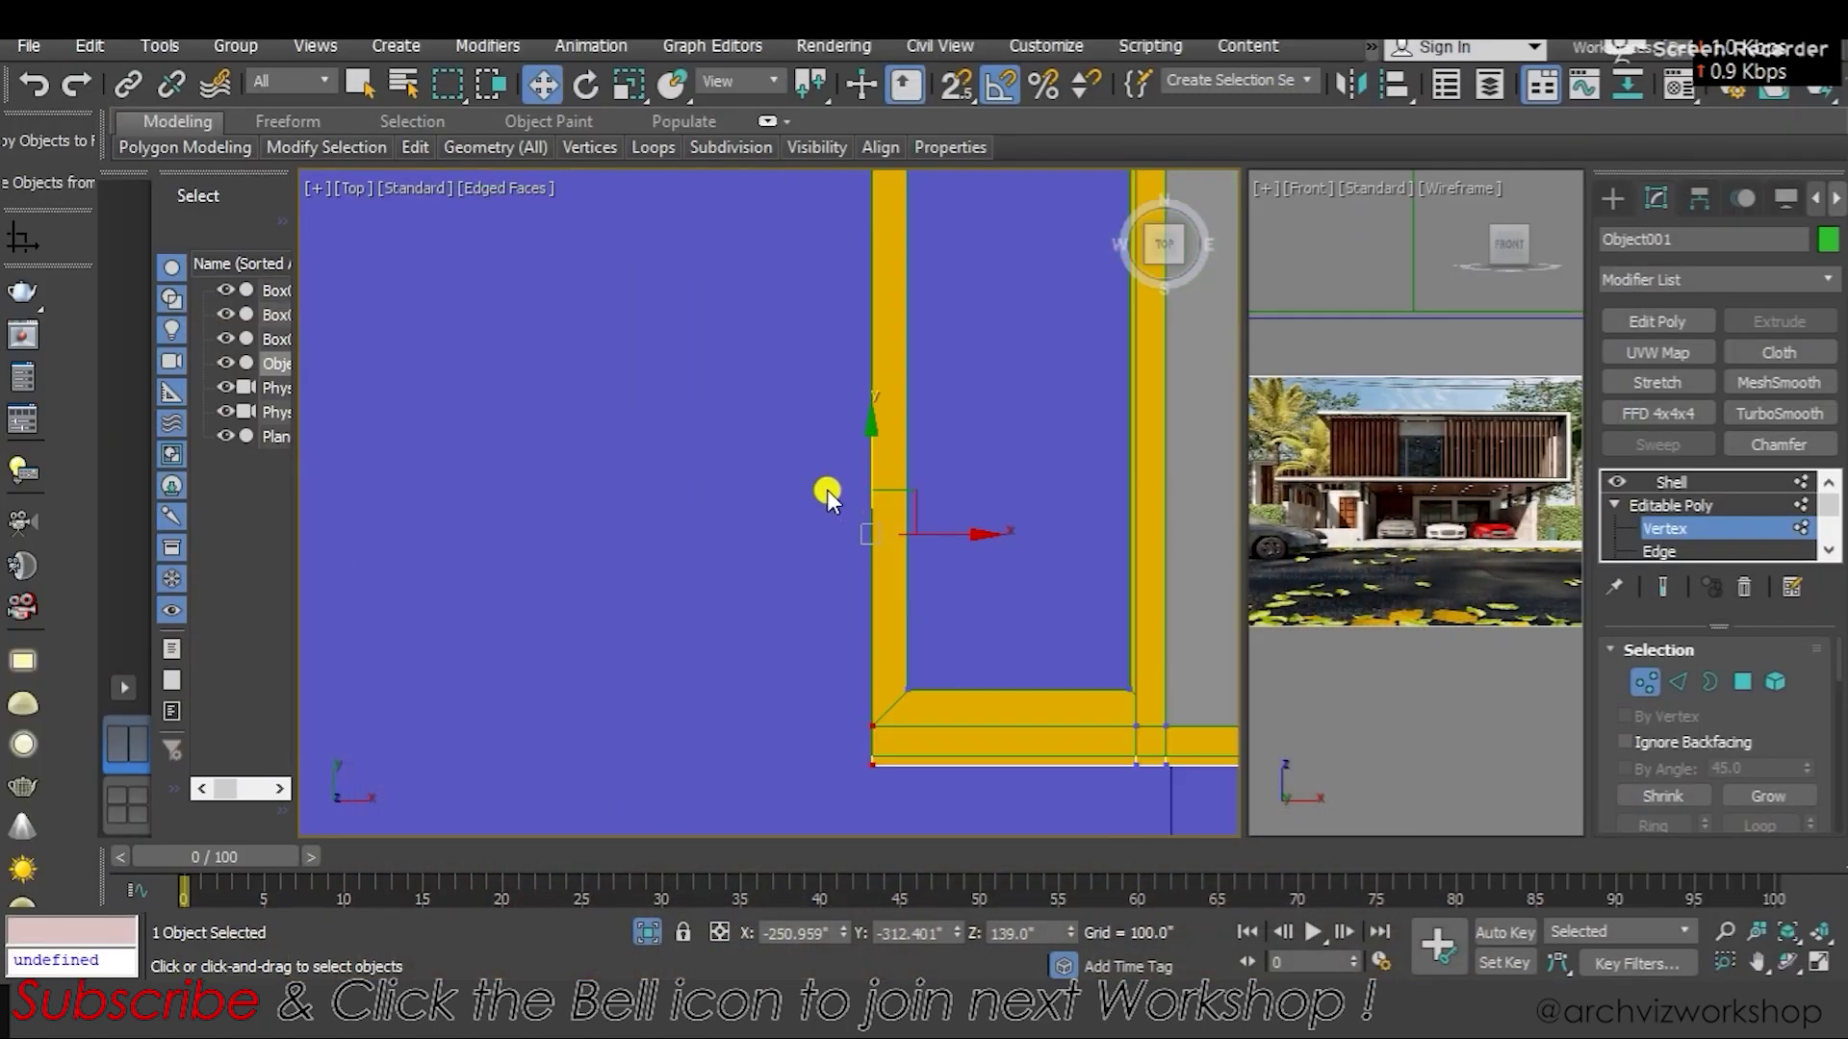
{"action": "left_click_drag", "start_coordinate": [842, 556], "coordinate": [824, 555]}
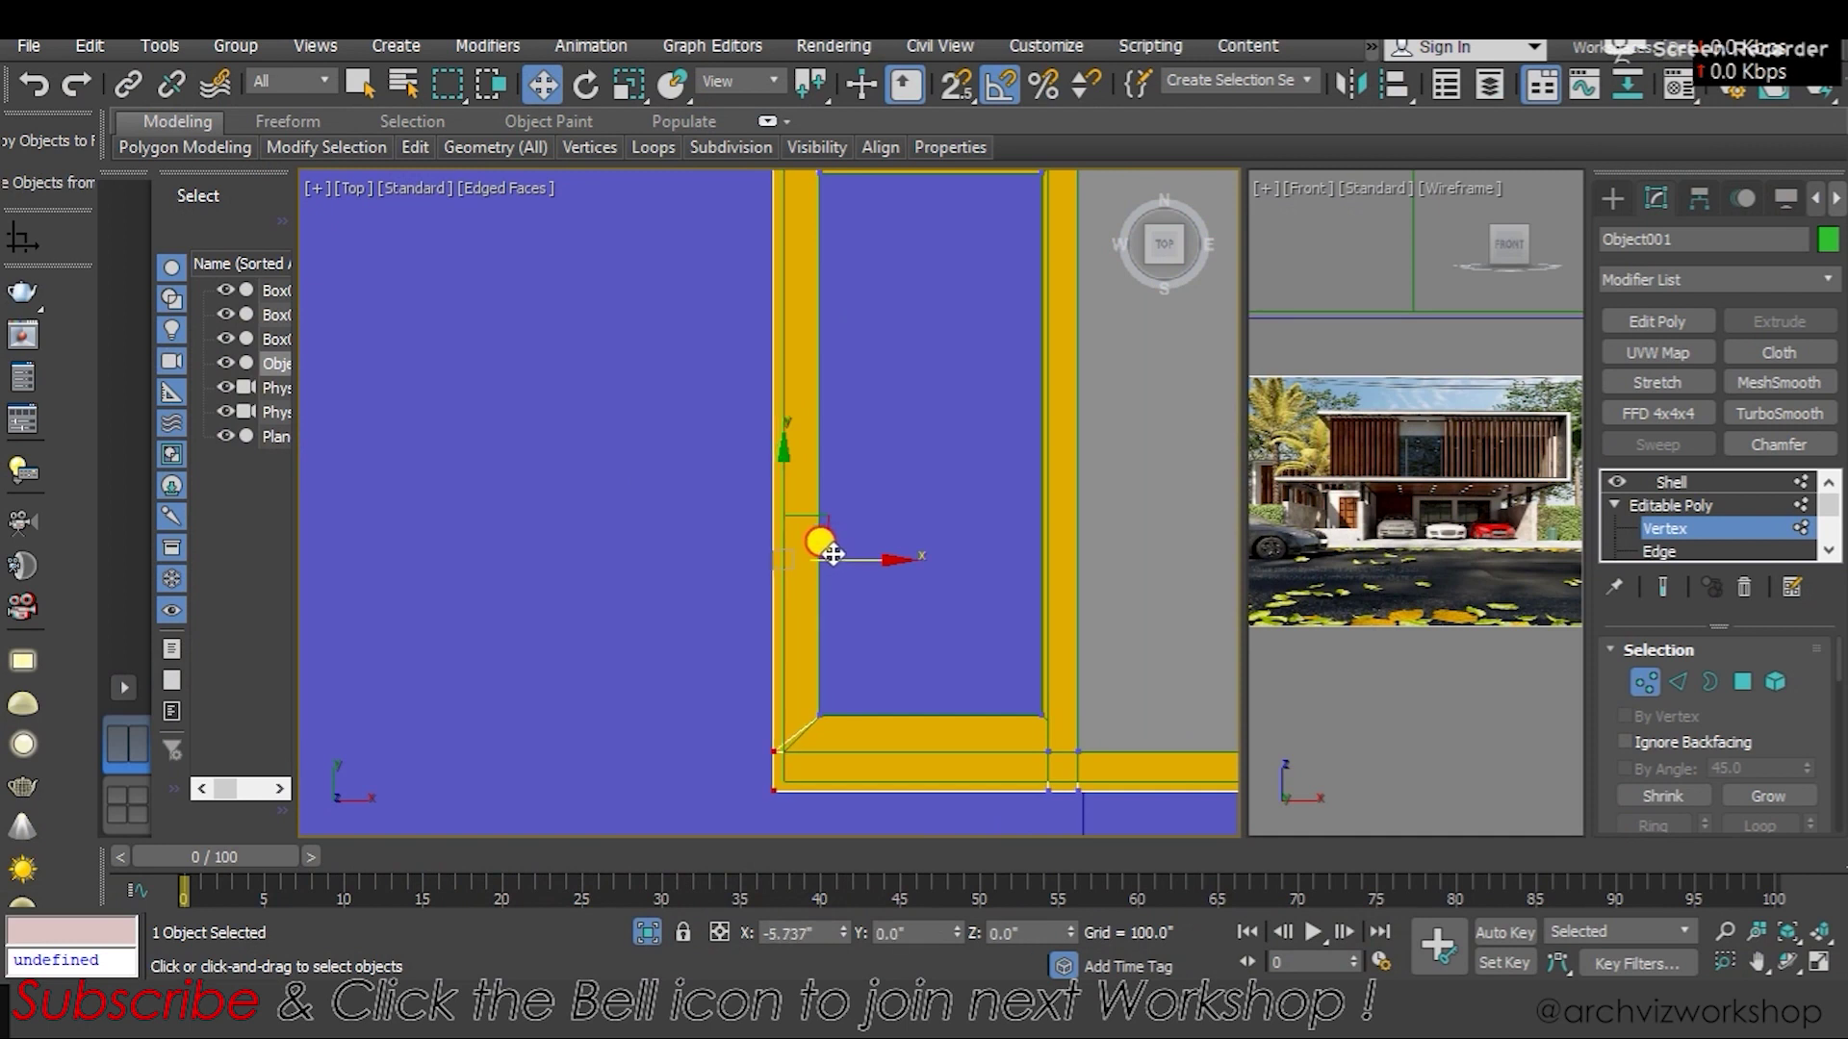
{"action": "left_click", "coordinate": [1671, 482]}
{"action": "scroll", "coordinate": [744, 467], "scroll_direction": "down", "scroll_amount": 2}
{"action": "mouse_move", "coordinate": [744, 466]}
{"action": "middle_mouse_down", "text": "alt"}
{"action": "mouse_move", "coordinate": [805, 429]}
{"action": "mouse_move", "coordinate": [817, 441]}
{"action": "middle_mouse_up", "text": "alt"}
In Front view, select Object001 and enable the Shell's outer material ID override
{"action": "key", "text": "f"}
{"action": "scroll", "coordinate": [899, 488], "scroll_direction": "up", "scroll_amount": 2}
{"action": "scroll", "coordinate": [1132, 389], "scroll_direction": "up", "scroll_amount": 3}
{"action": "left_click", "coordinate": [1131, 390]}
{"action": "scroll", "coordinate": [1132, 389], "scroll_direction": "up", "scroll_amount": 2}
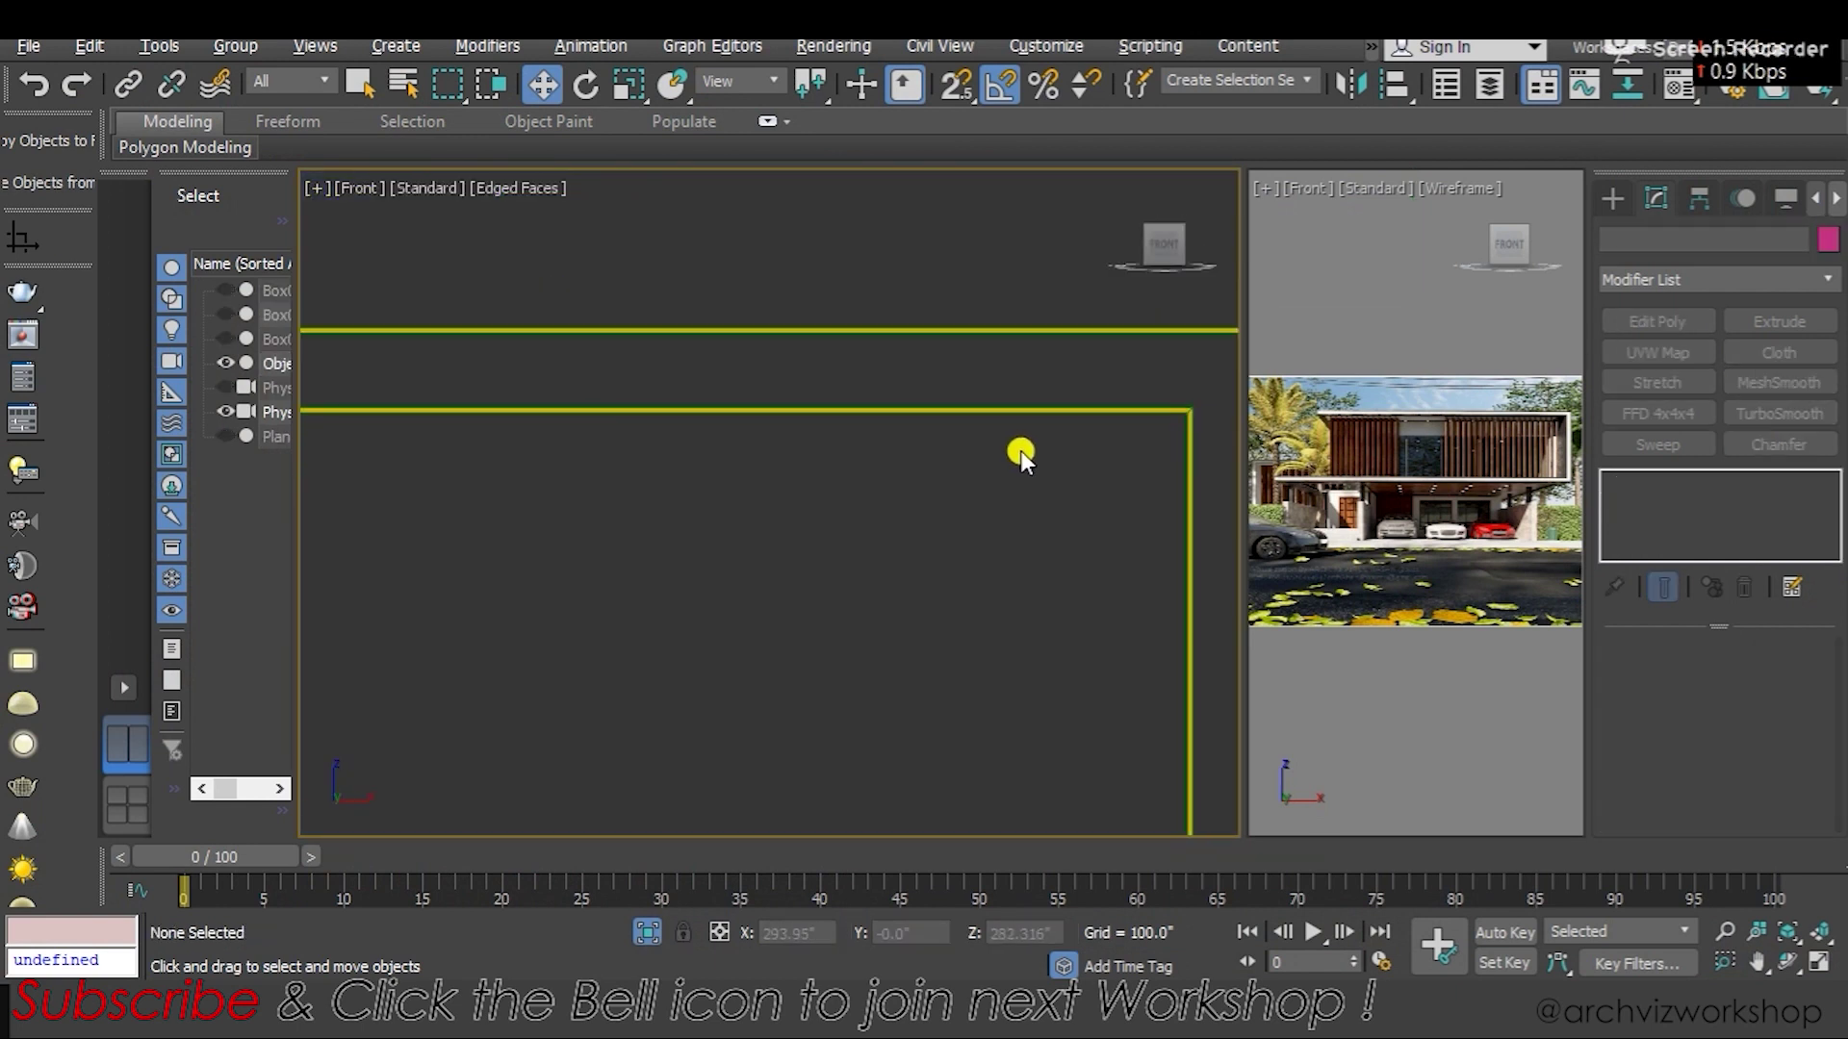
{"action": "left_click", "coordinate": [1010, 401]}
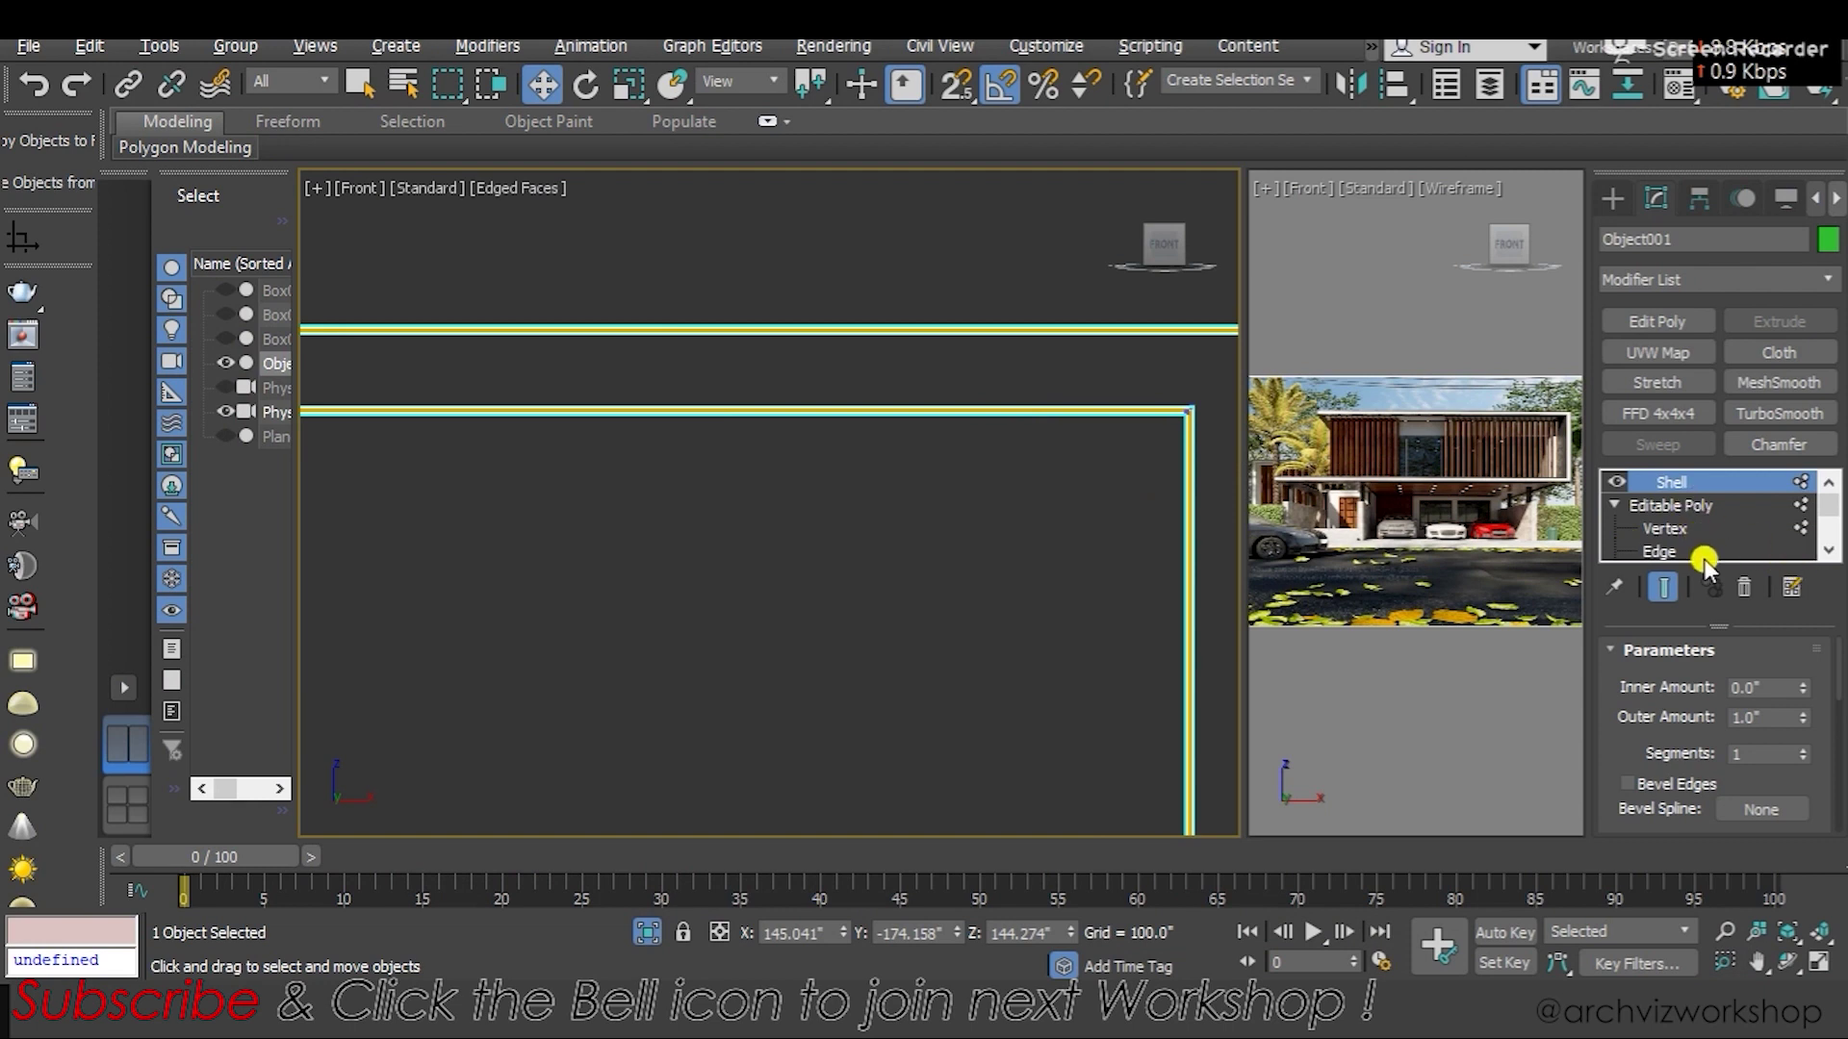
{"action": "left_click_drag", "start_coordinate": [1607, 717], "coordinate": [1605, 549]}
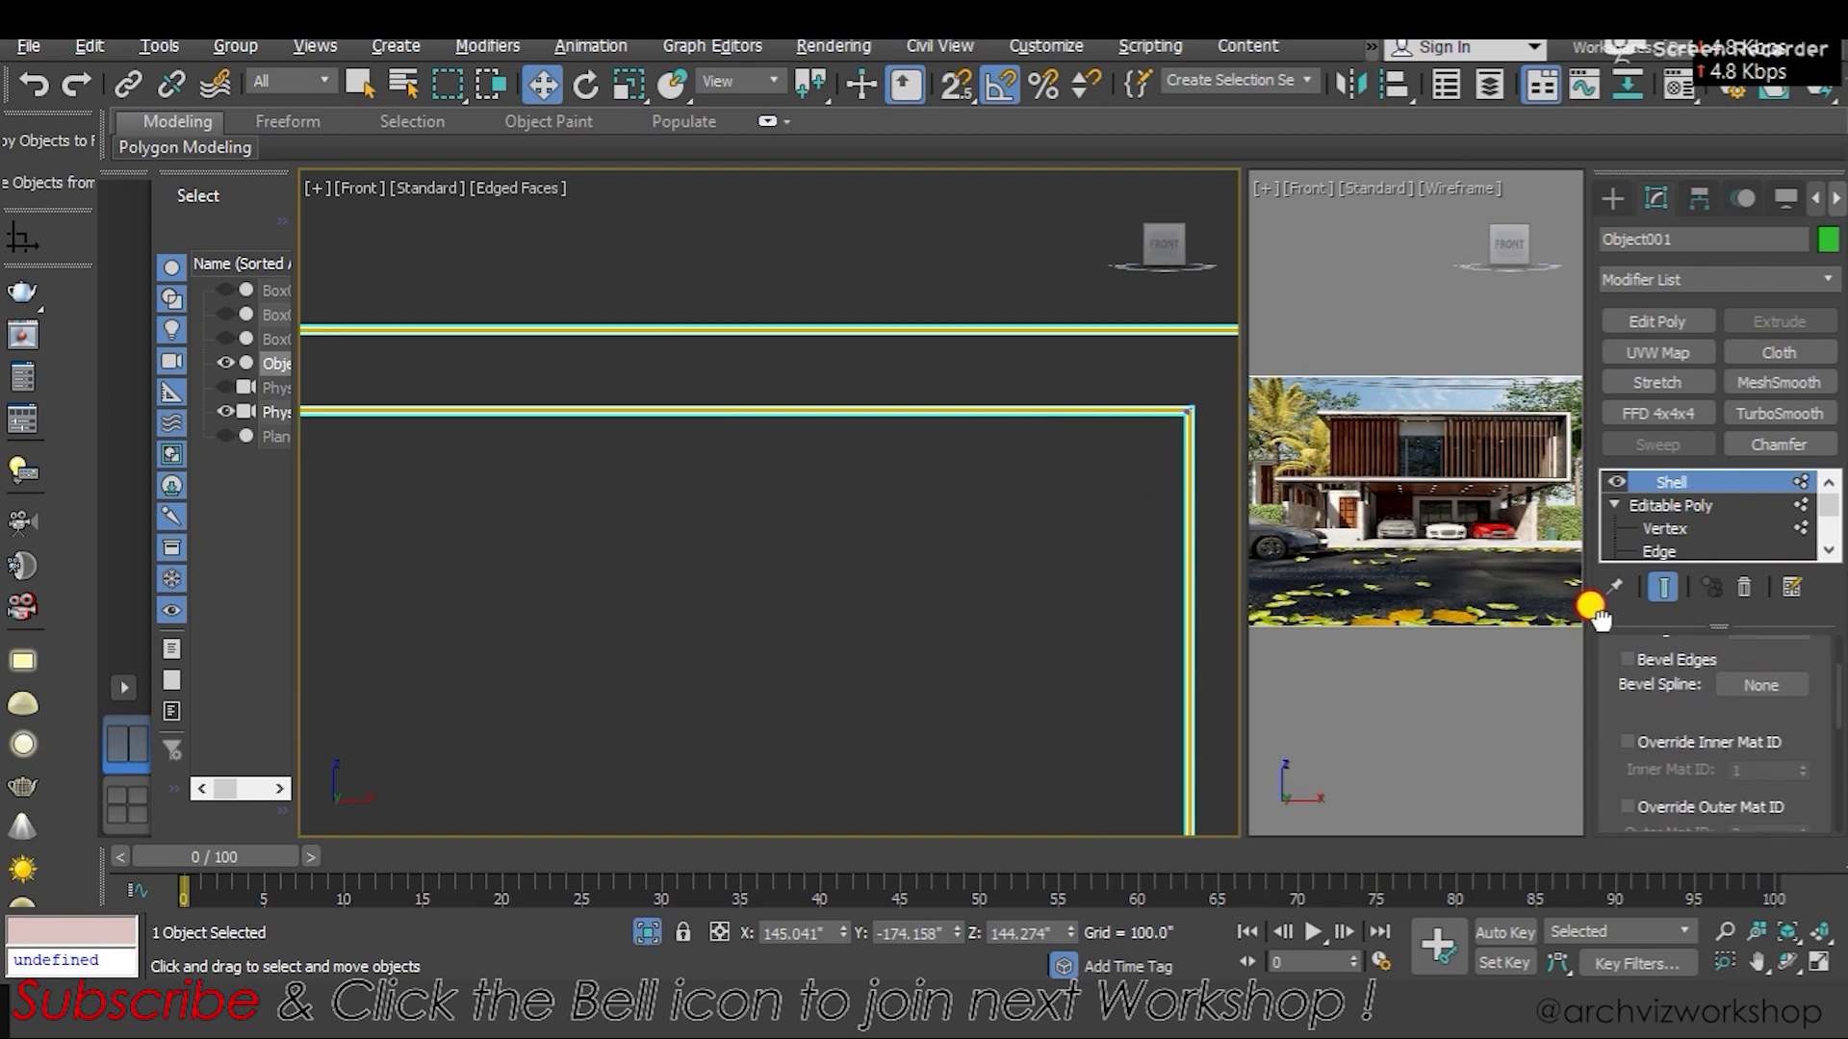
{"action": "left_click_drag", "start_coordinate": [1627, 722], "coordinate": [1615, 710]}
{"action": "left_click", "coordinate": [1626, 679]}
{"action": "left_click", "coordinate": [1626, 678]}
{"action": "left_click", "coordinate": [1631, 743]}
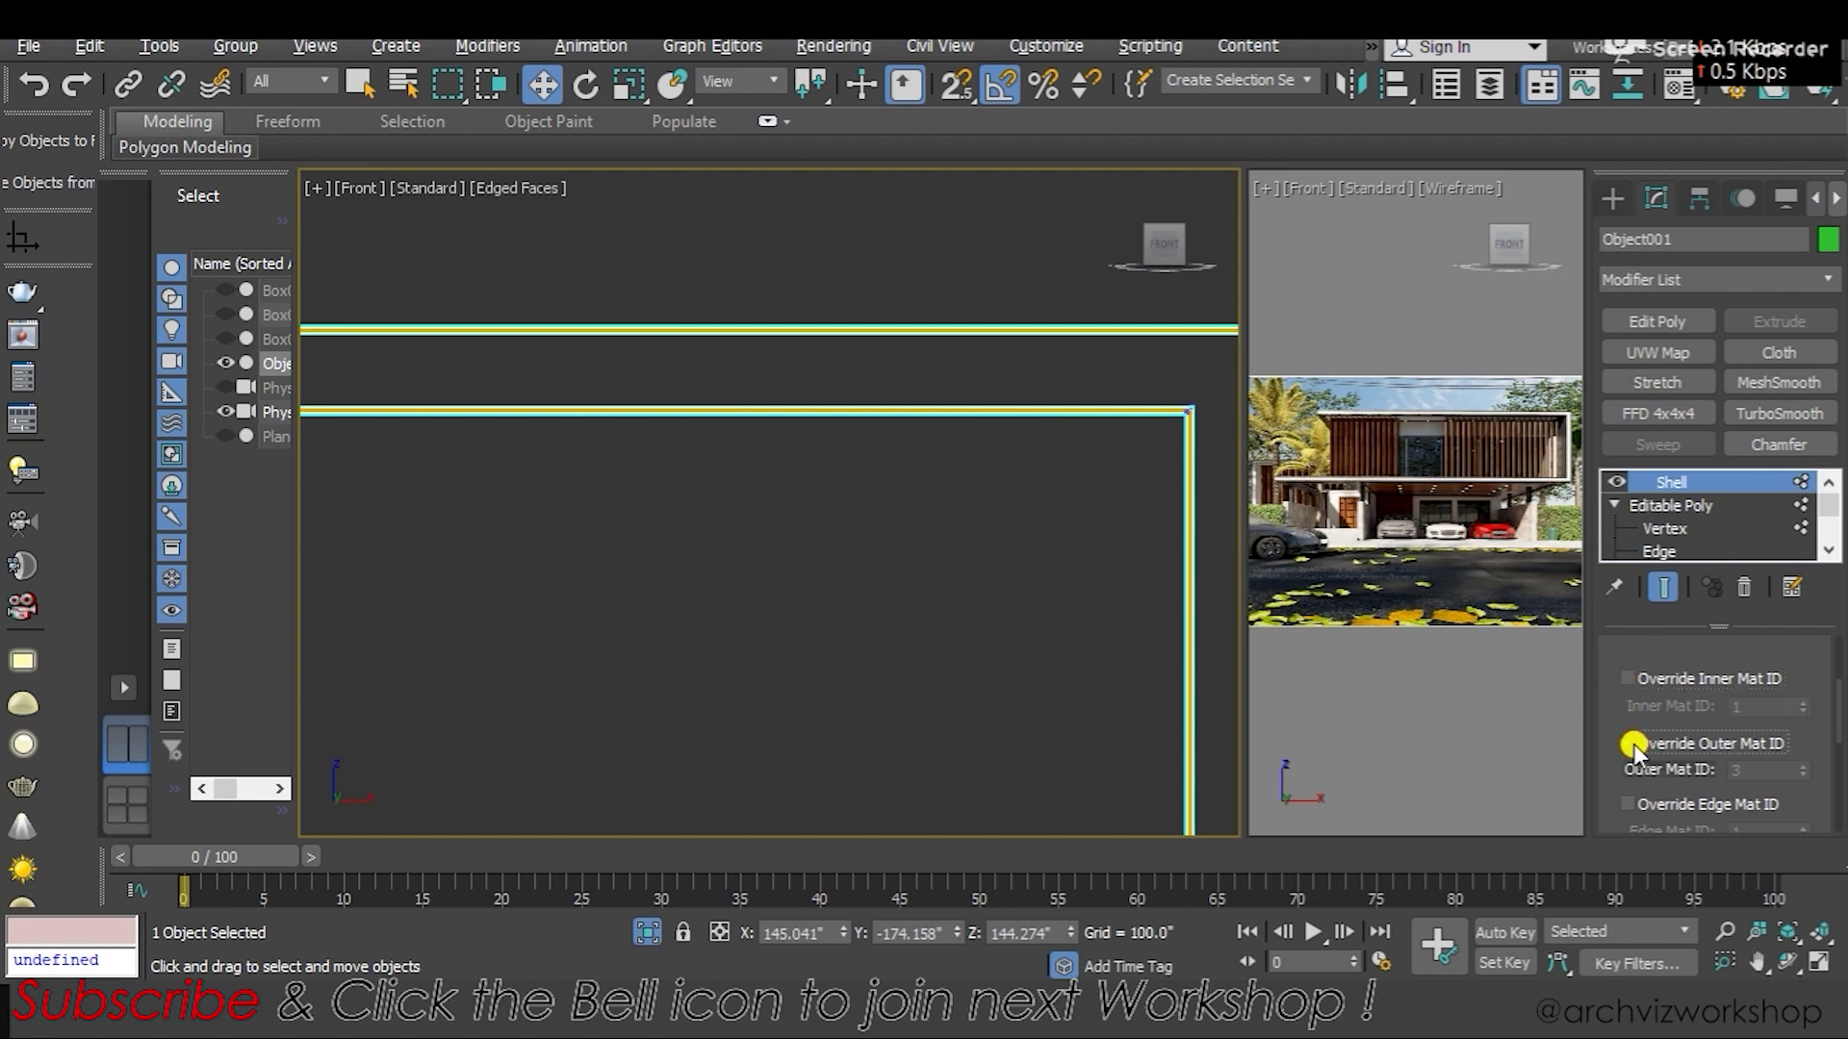
Turn off Auto Smooth Edge in the Shell Parameters
{"action": "scroll", "coordinate": [795, 504], "scroll_direction": "down", "scroll_amount": 2}
{"action": "middle_click_drag", "start_coordinate": [795, 505], "coordinate": [1112, 538]}
{"action": "scroll", "coordinate": [584, 524], "scroll_direction": "down", "scroll_amount": 3}
{"action": "scroll", "coordinate": [584, 523], "scroll_direction": "up", "scroll_amount": 5}
{"action": "scroll", "coordinate": [904, 435], "scroll_direction": "up", "scroll_amount": 2}
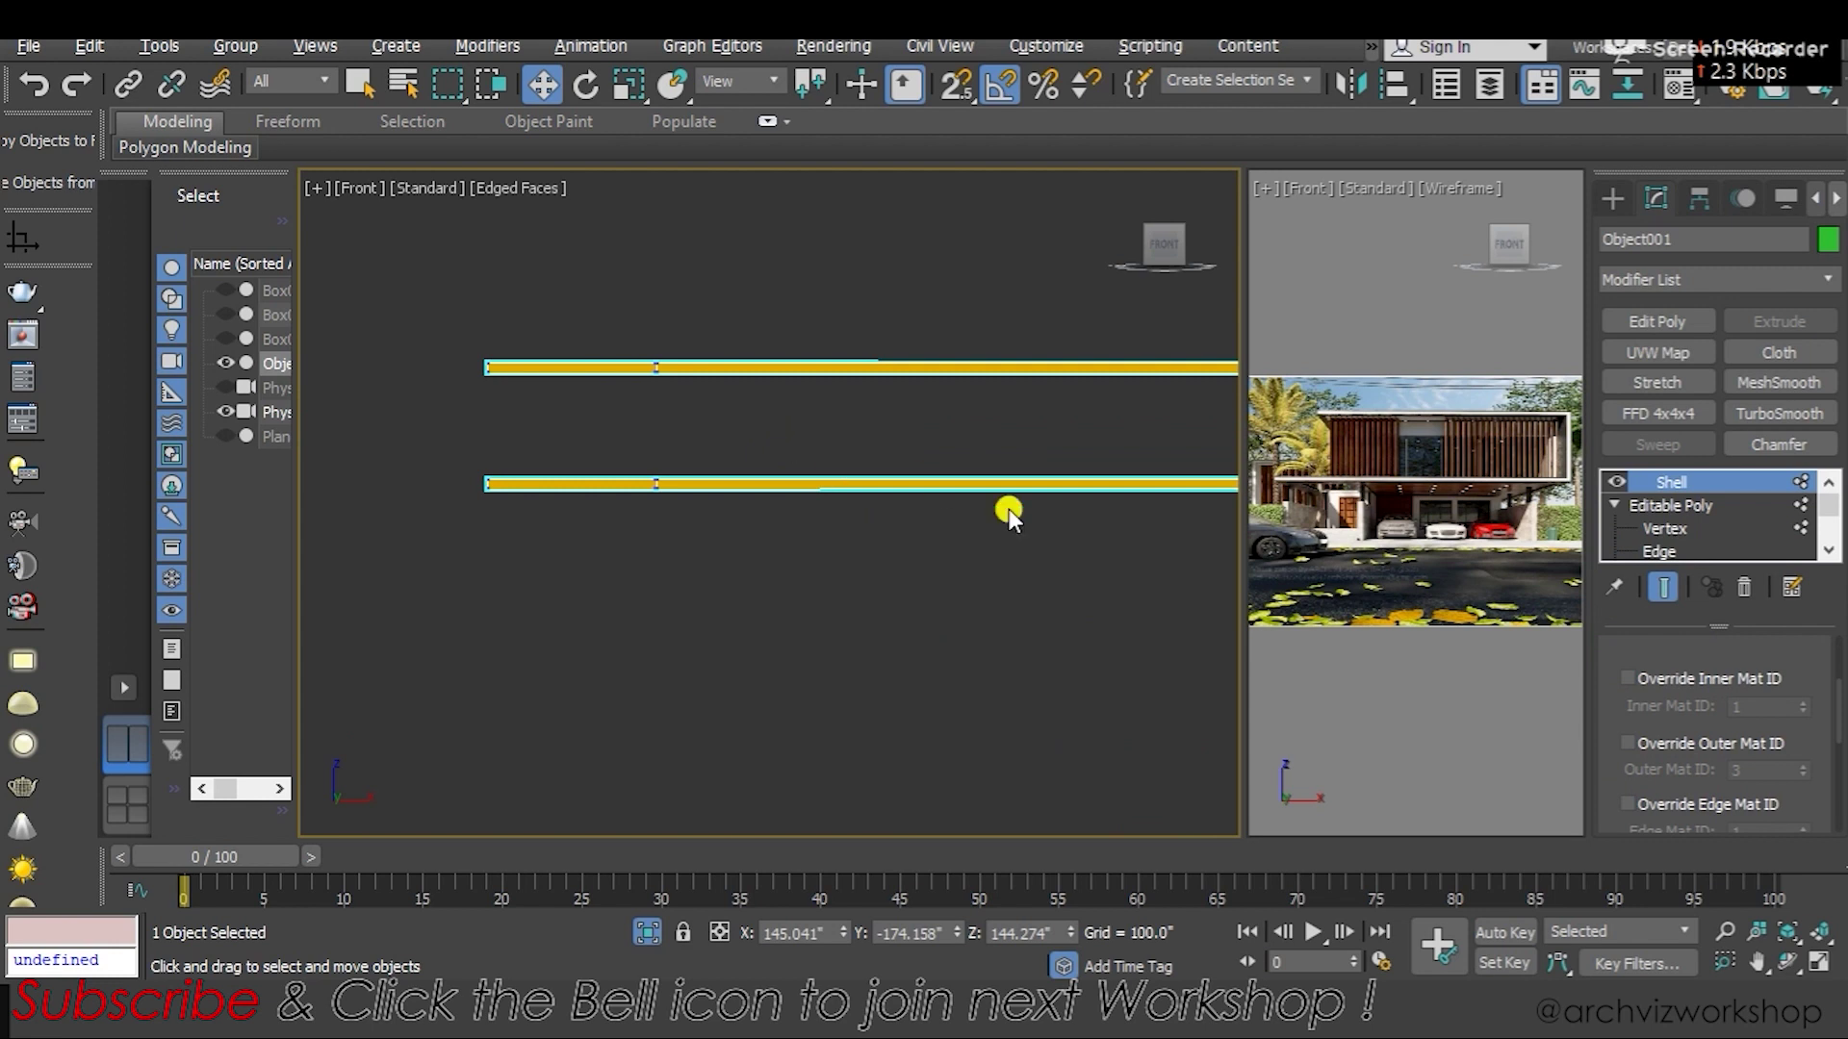
{"action": "mouse_move", "coordinate": [1672, 743]}
{"action": "left_mouse_down"}
{"action": "mouse_move", "coordinate": [1617, 644]}
{"action": "mouse_move", "coordinate": [1625, 582]}
{"action": "left_mouse_up"}
{"action": "left_click", "coordinate": [1633, 700]}
{"action": "left_click", "coordinate": [1628, 700]}
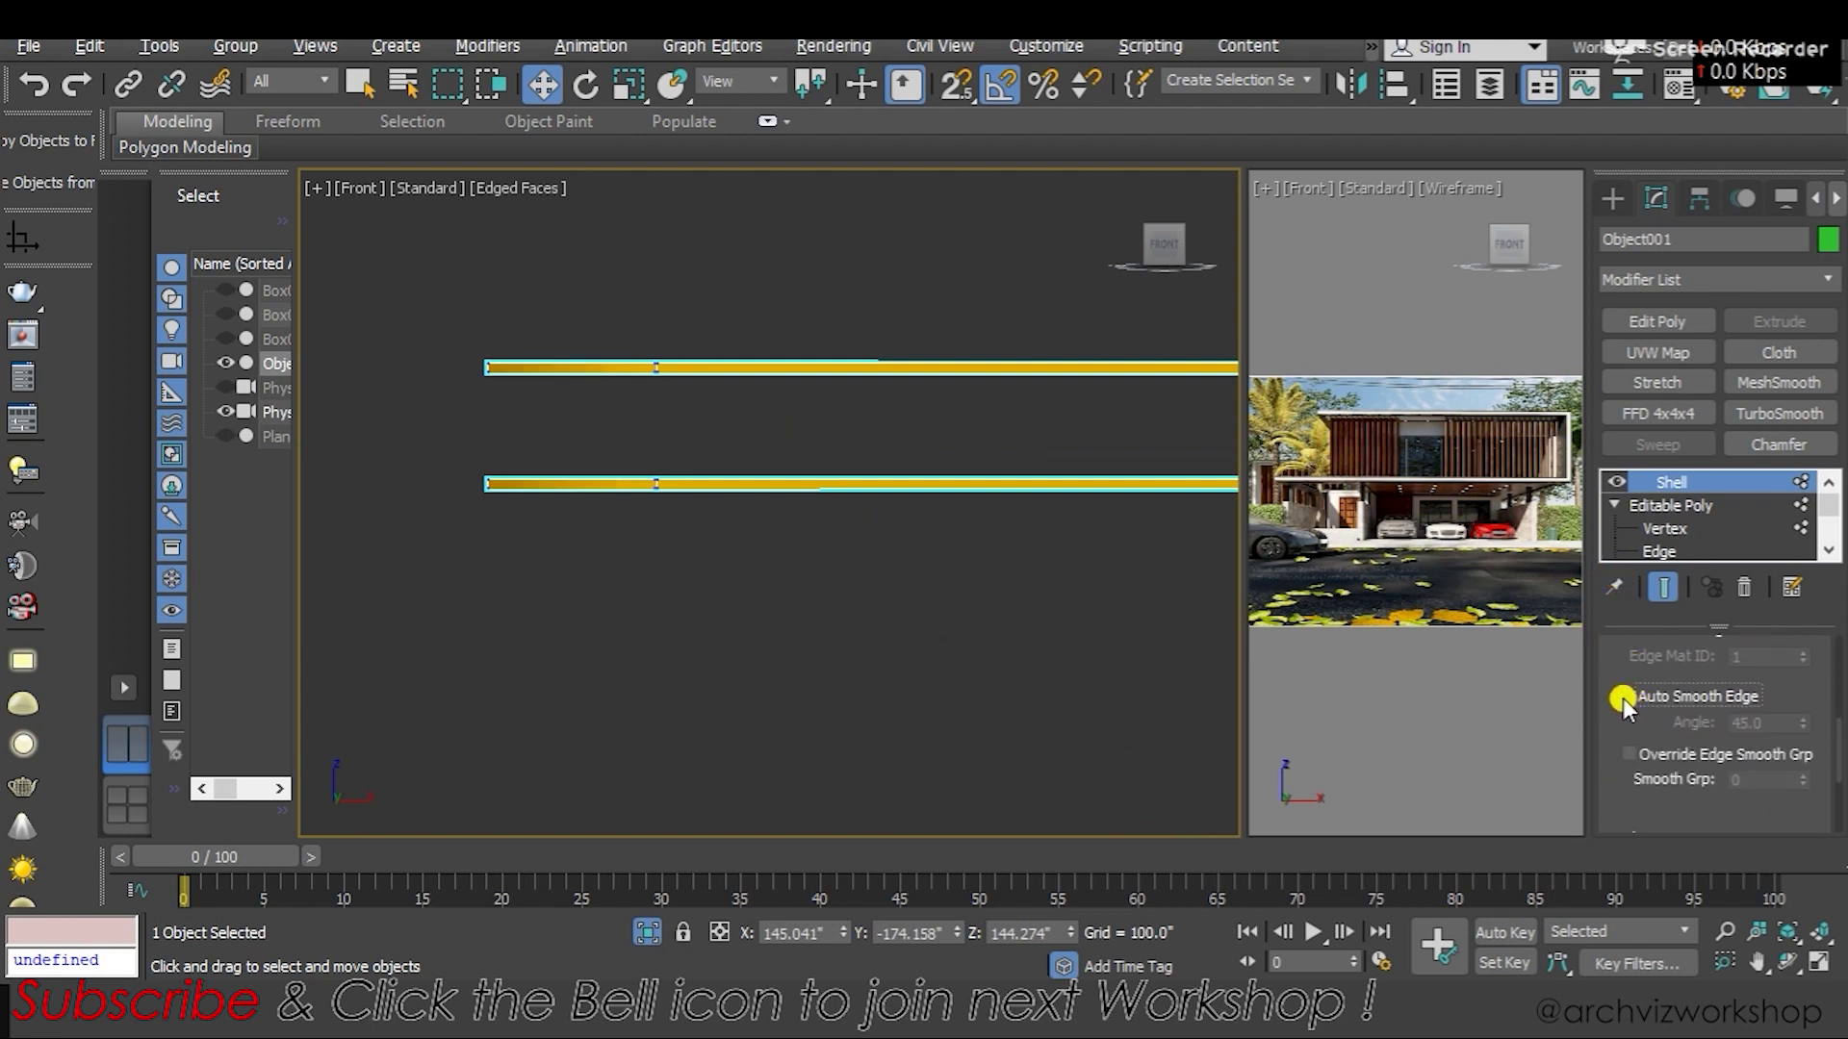
{"action": "left_click_drag", "start_coordinate": [1600, 797], "coordinate": [1603, 582]}
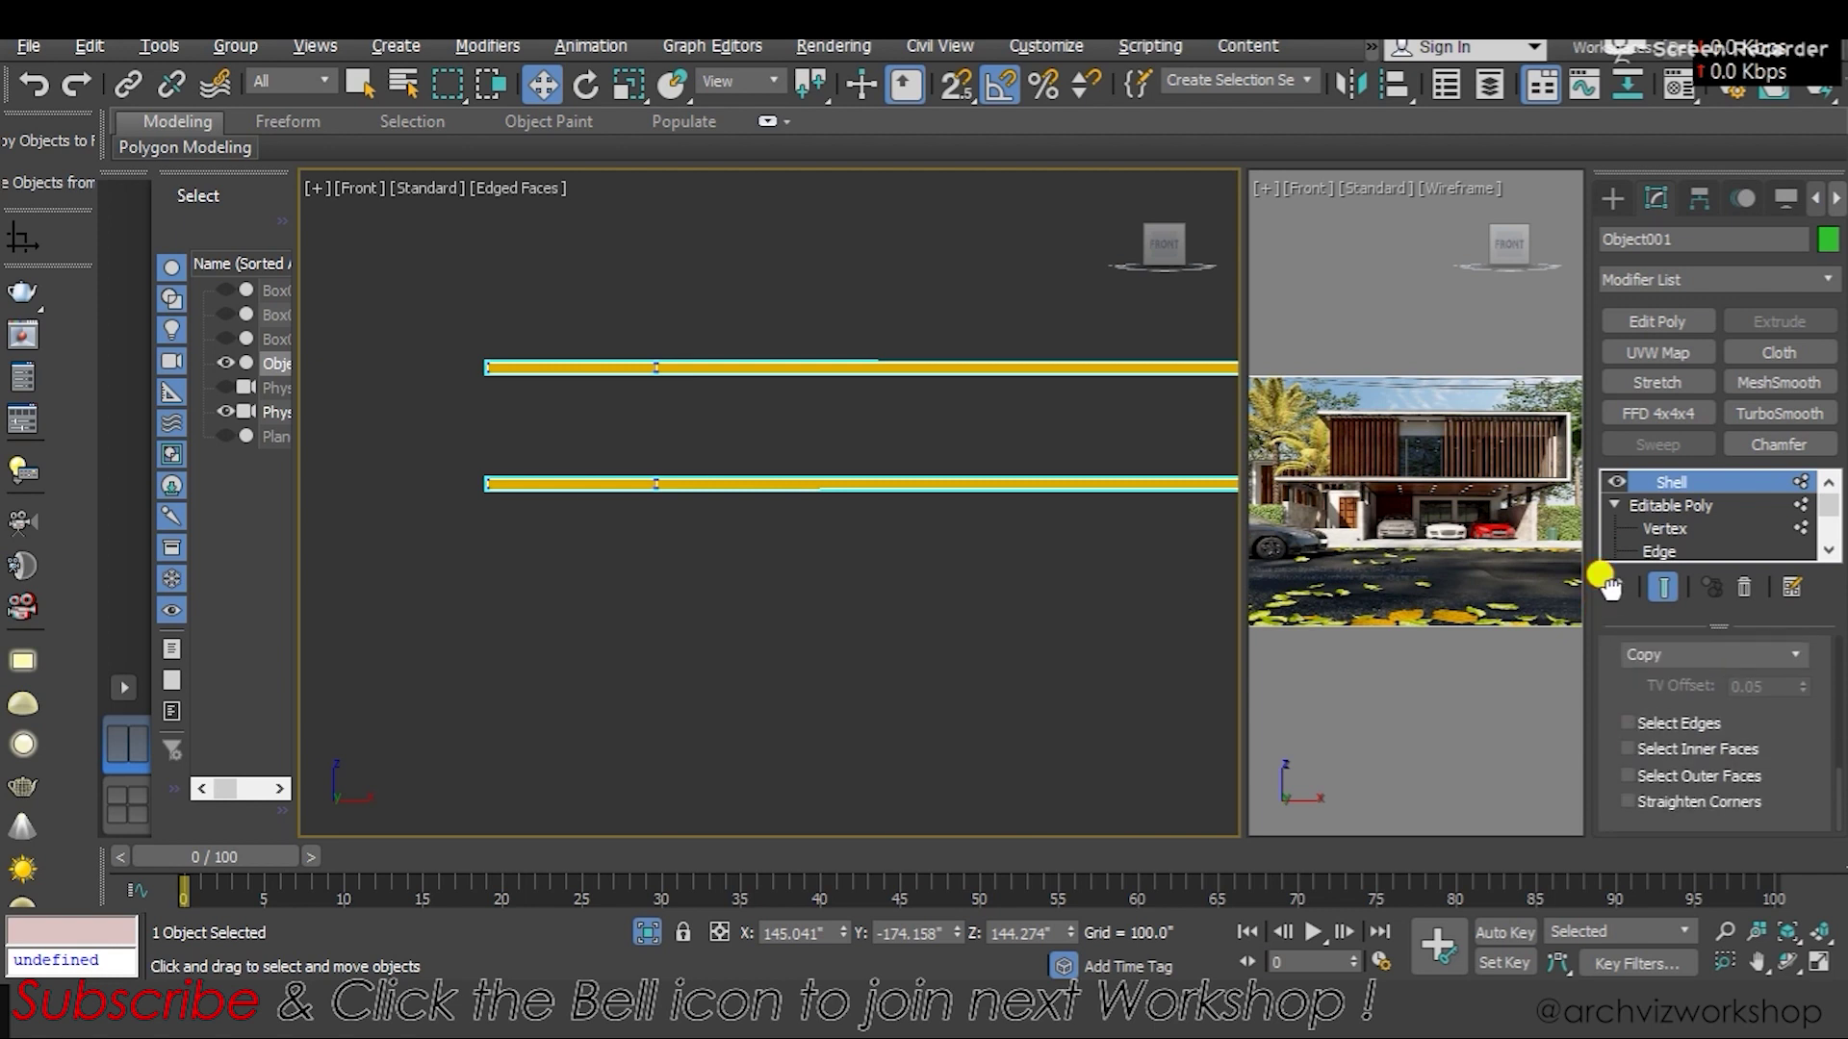
Toggle Straighten Corners on and off to compare the frame's top-right corner
{"action": "left_click", "coordinate": [1650, 803]}
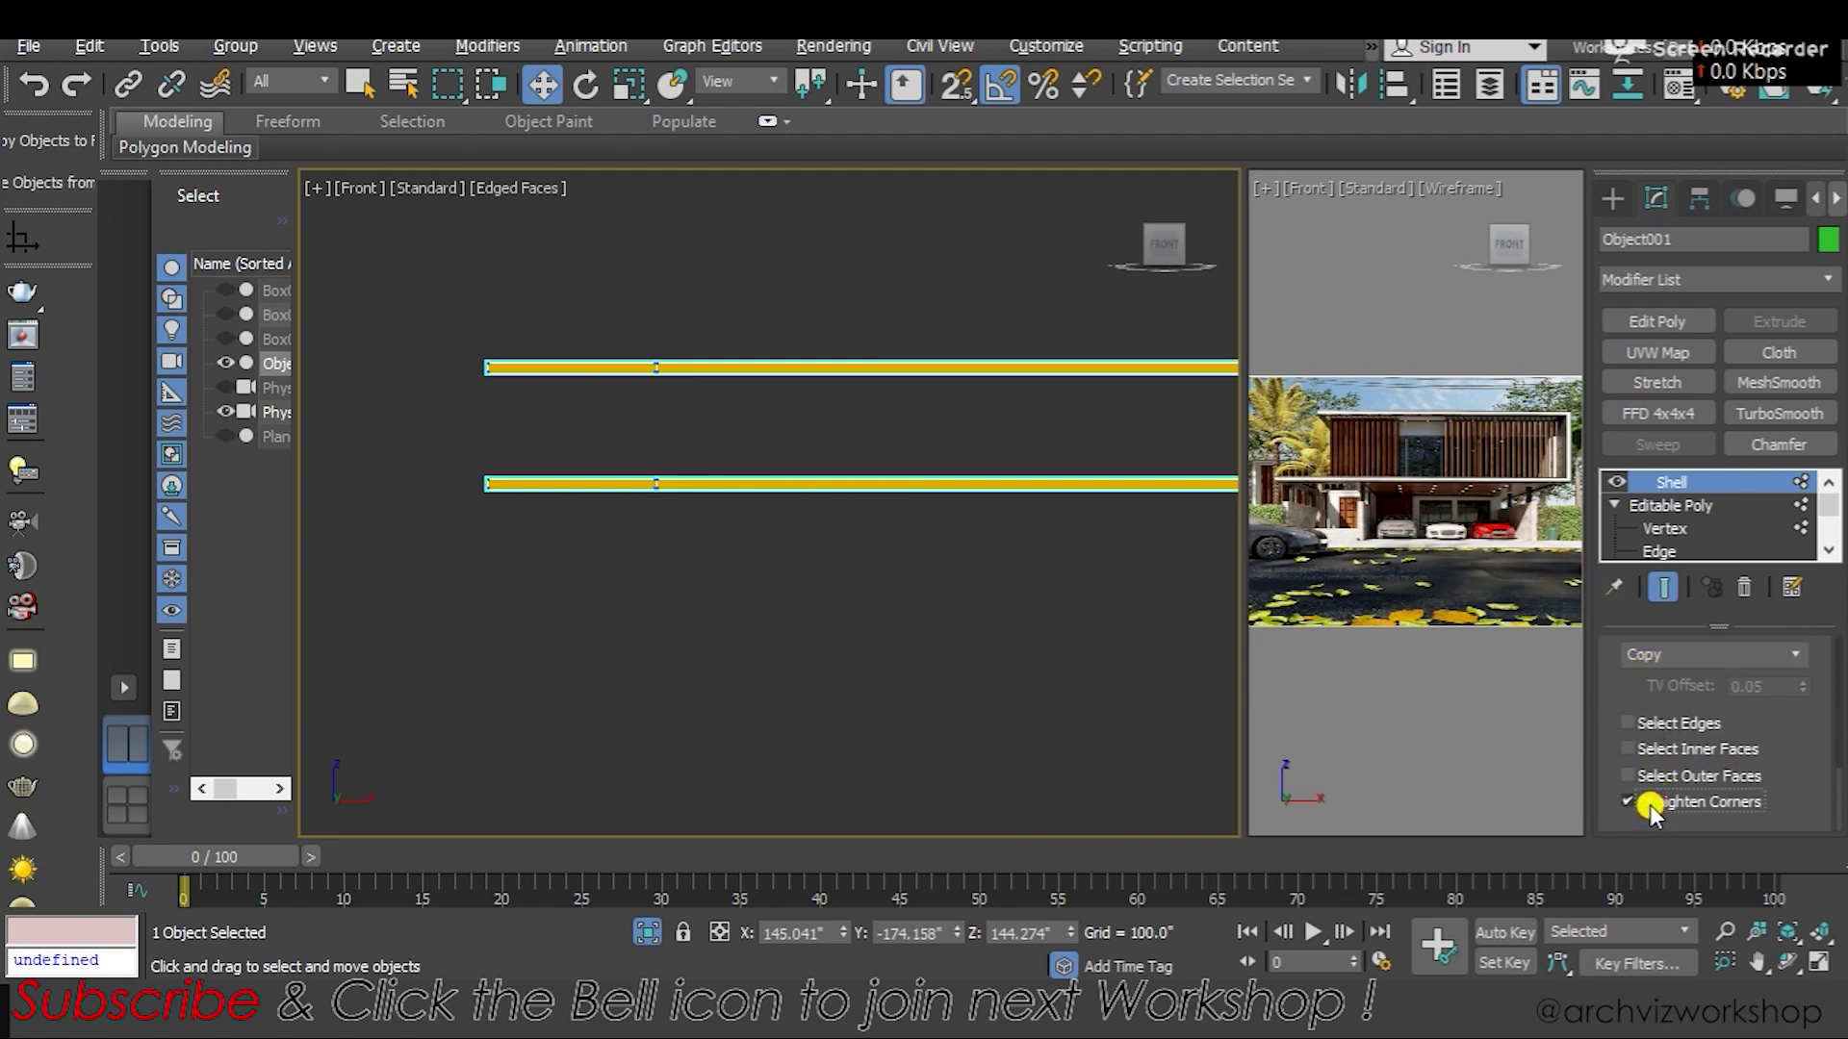
{"action": "middle_click_drag", "start_coordinate": [1095, 678], "coordinate": [536, 553]}
{"action": "scroll", "coordinate": [900, 541], "scroll_direction": "down", "scroll_amount": 5}
{"action": "middle_click_drag", "start_coordinate": [900, 540], "coordinate": [950, 553]}
{"action": "scroll", "coordinate": [908, 539], "scroll_direction": "down", "scroll_amount": 5}
{"action": "scroll", "coordinate": [908, 539], "scroll_direction": "up", "scroll_amount": 3}
{"action": "scroll", "coordinate": [1022, 552], "scroll_direction": "up", "scroll_amount": 3}
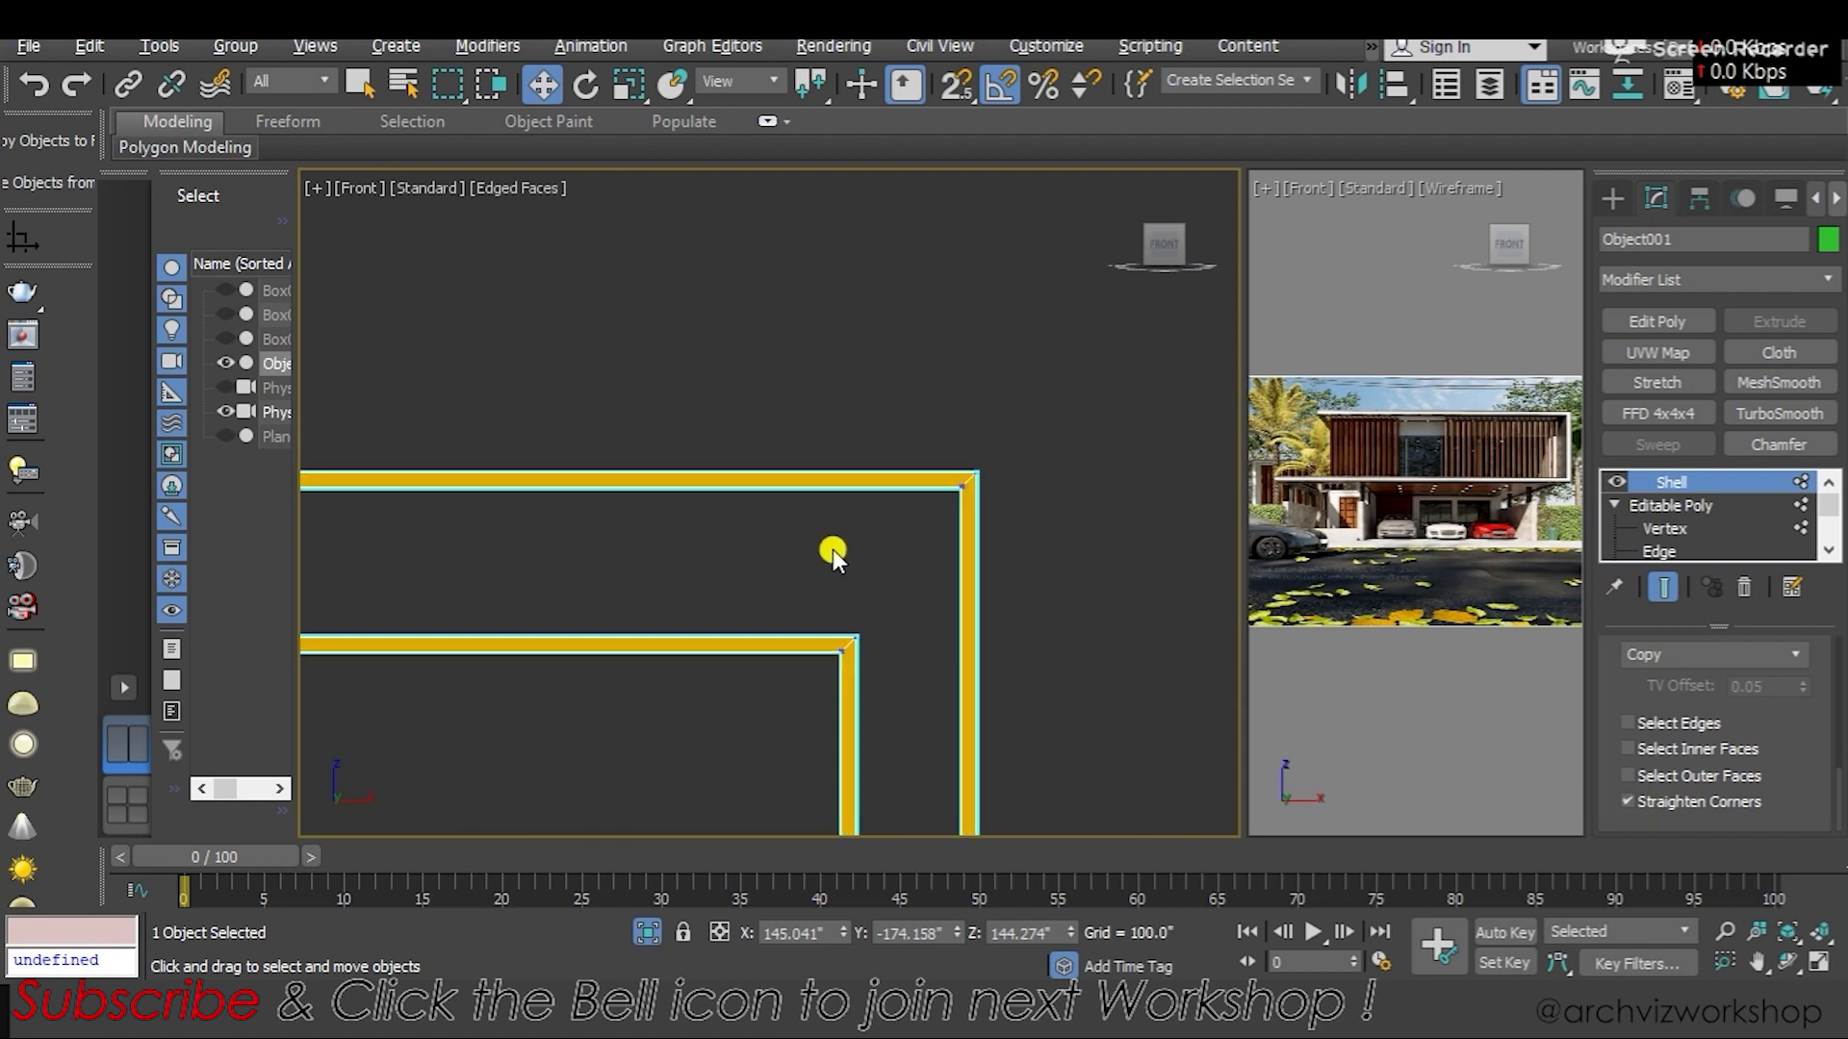
{"action": "middle_click_drag", "start_coordinate": [835, 542], "coordinate": [984, 471]}
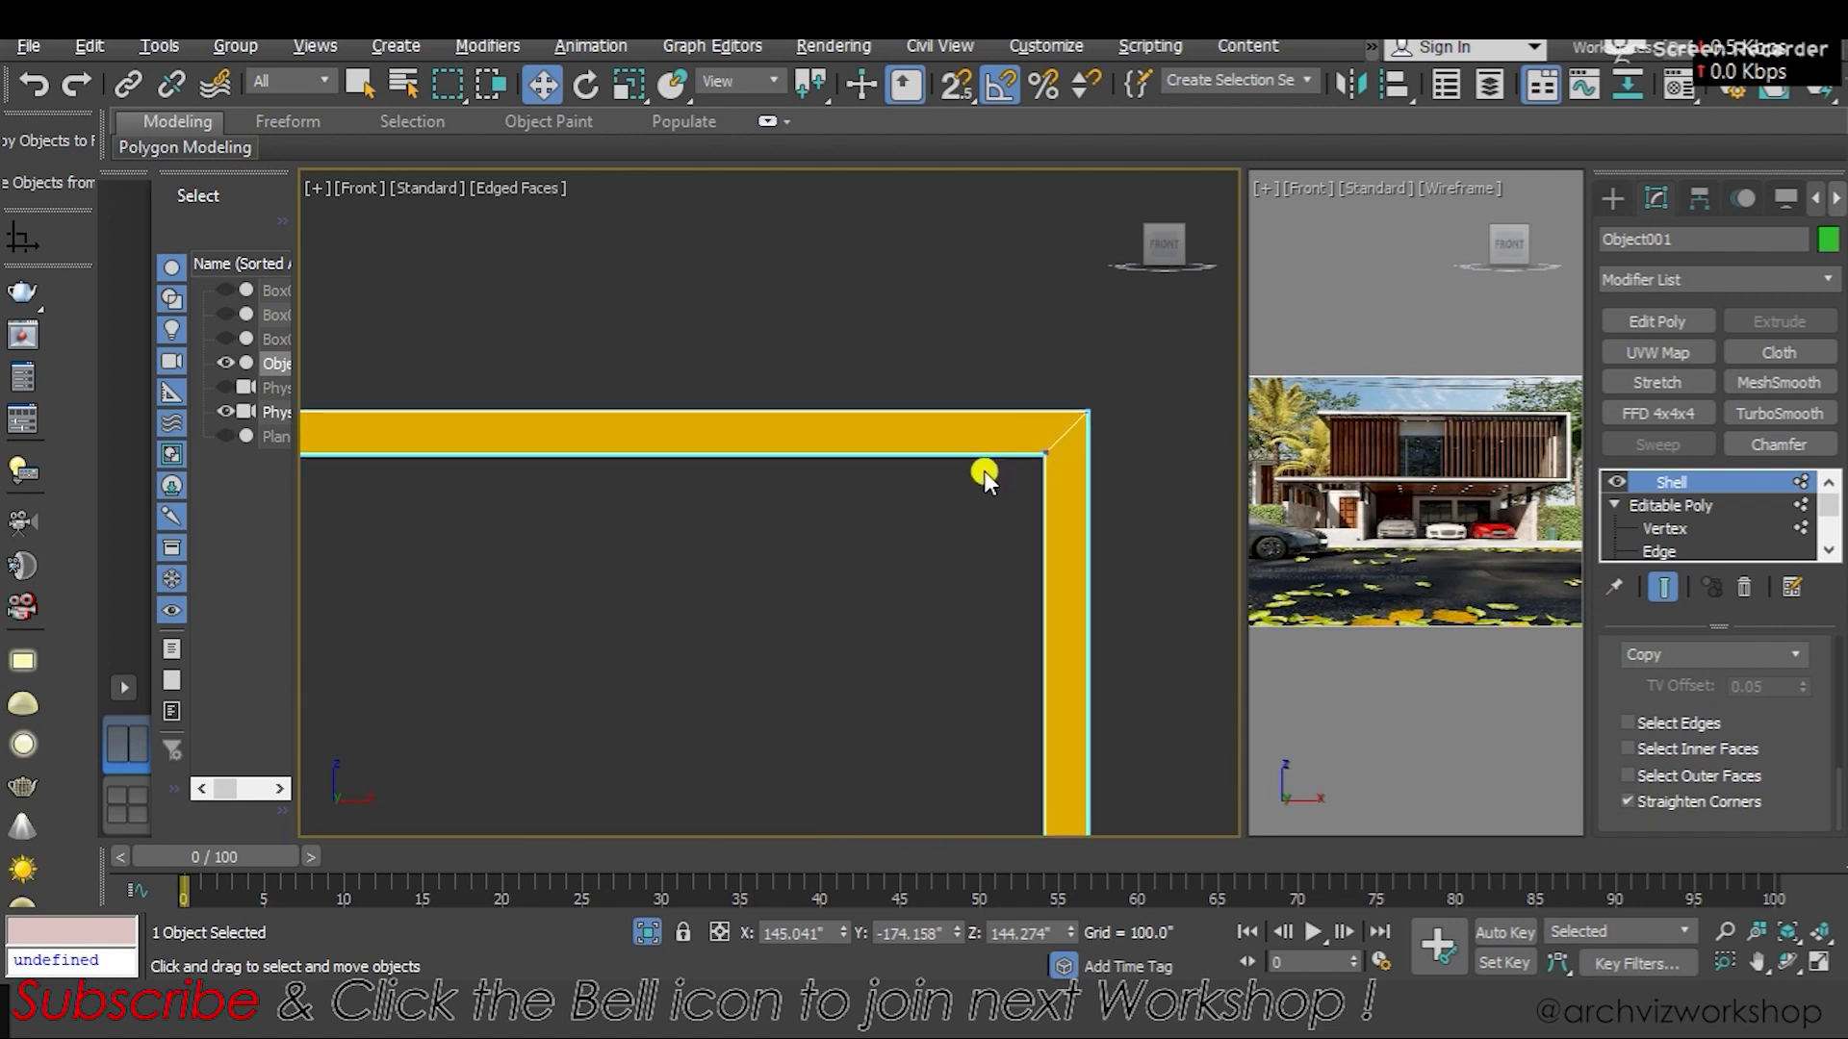
{"action": "left_click", "coordinate": [1627, 797]}
{"action": "left_click", "coordinate": [1625, 797]}
{"action": "left_click", "coordinate": [1625, 800]}
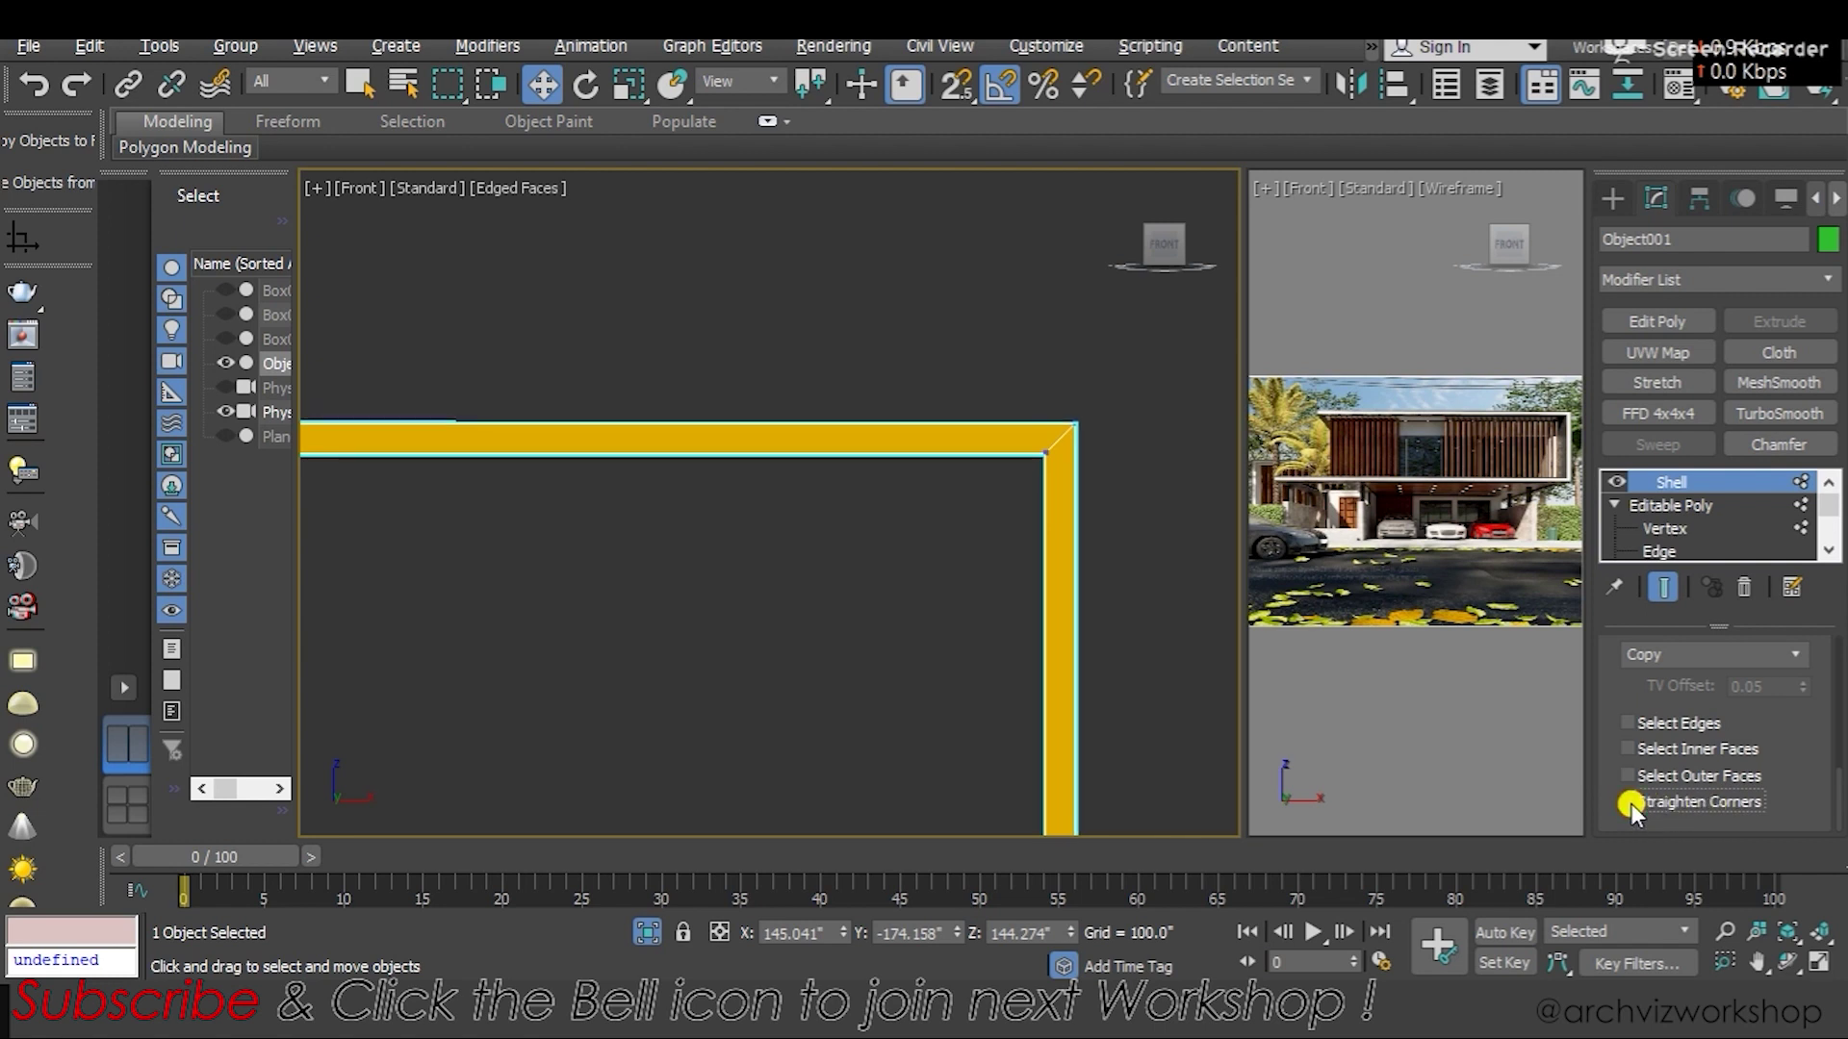
Pan and zoom the Front view to inspect the shell band closely
{"action": "left_click_drag", "start_coordinate": [747, 417], "coordinate": [876, 490]}
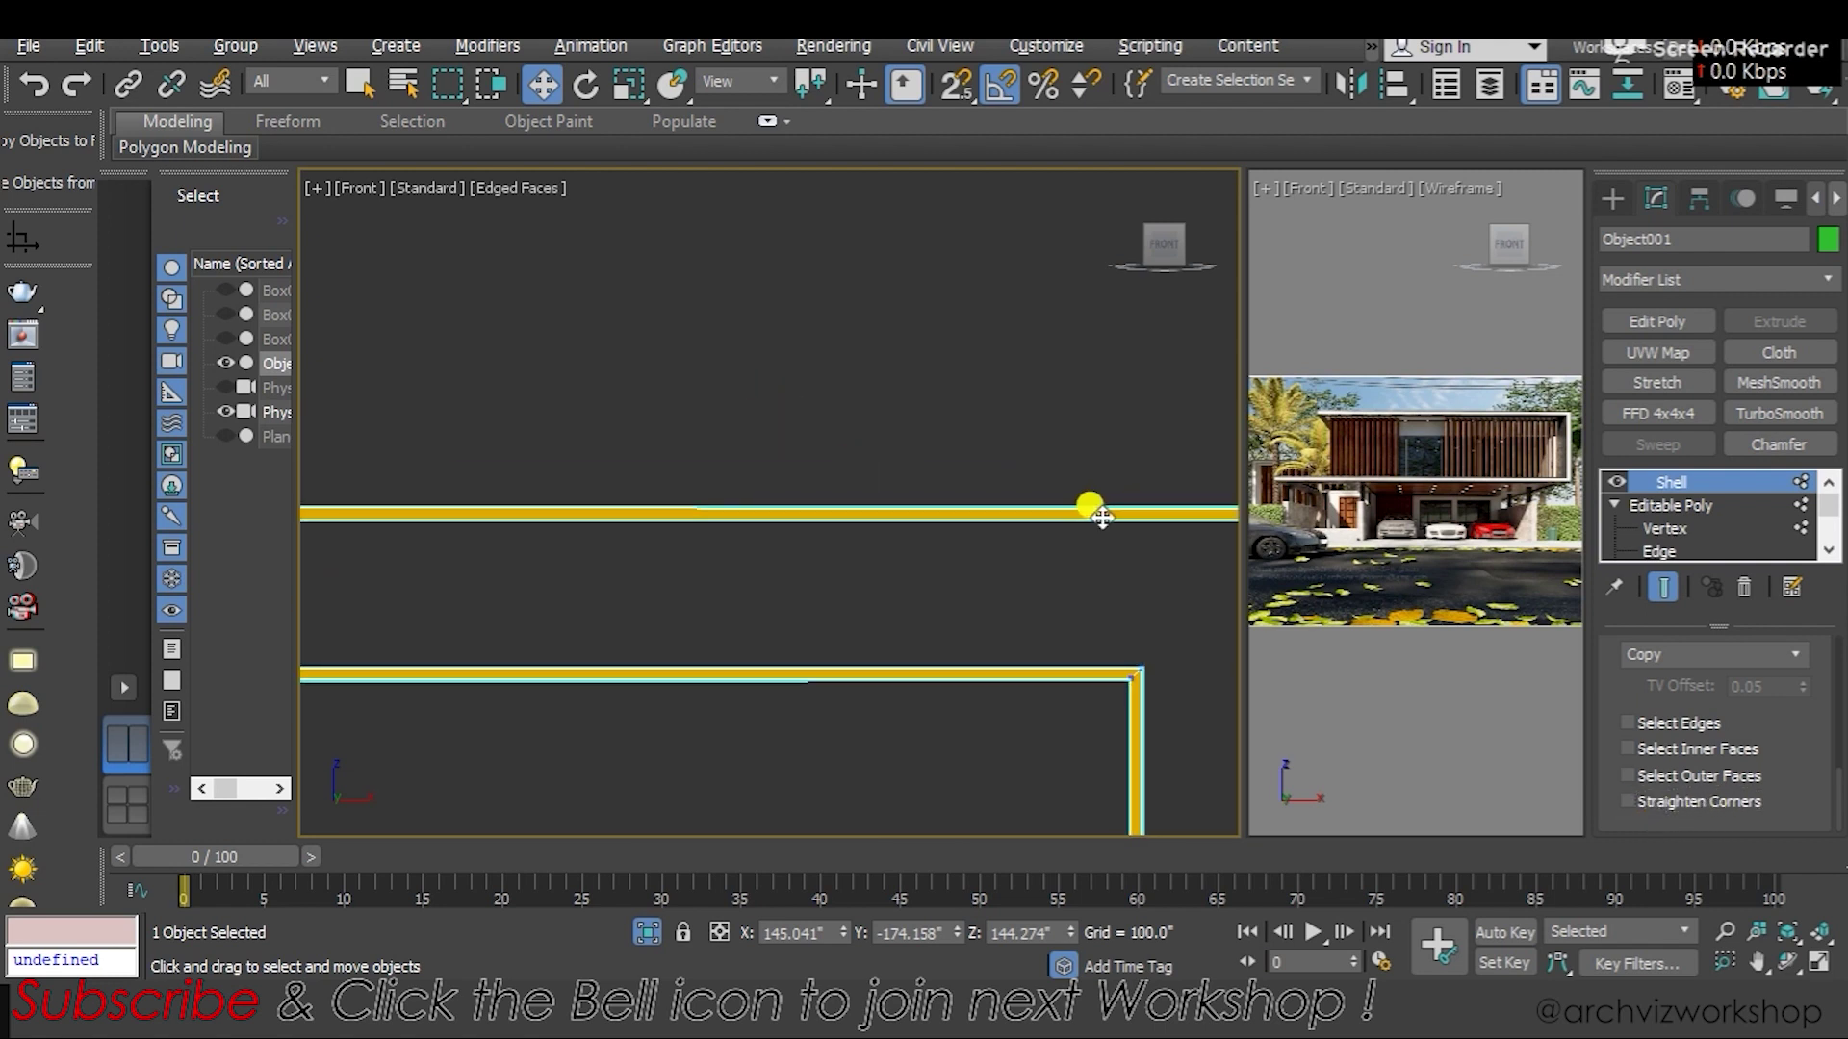
{"action": "scroll", "coordinate": [549, 467], "scroll_direction": "down", "scroll_amount": 3}
{"action": "middle_click_drag", "start_coordinate": [549, 467], "coordinate": [1047, 573]}
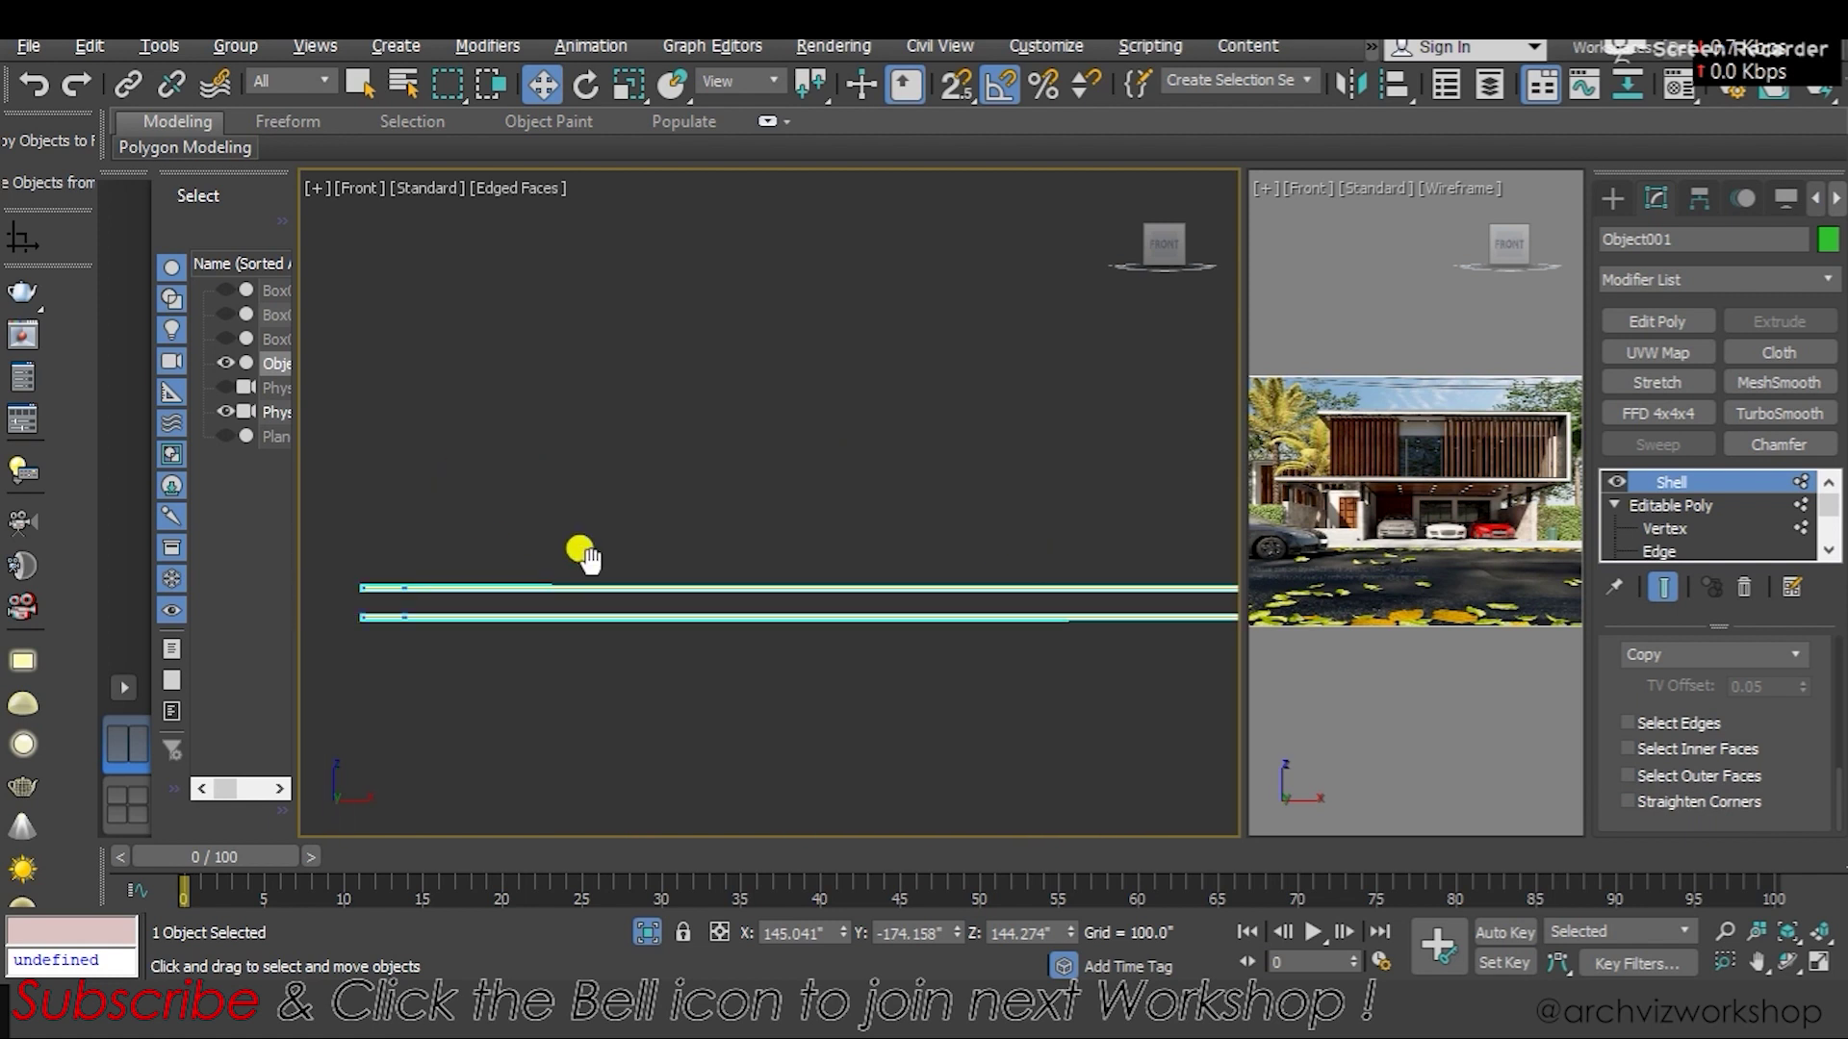
{"action": "scroll", "coordinate": [621, 572], "scroll_direction": "up", "scroll_amount": 3}
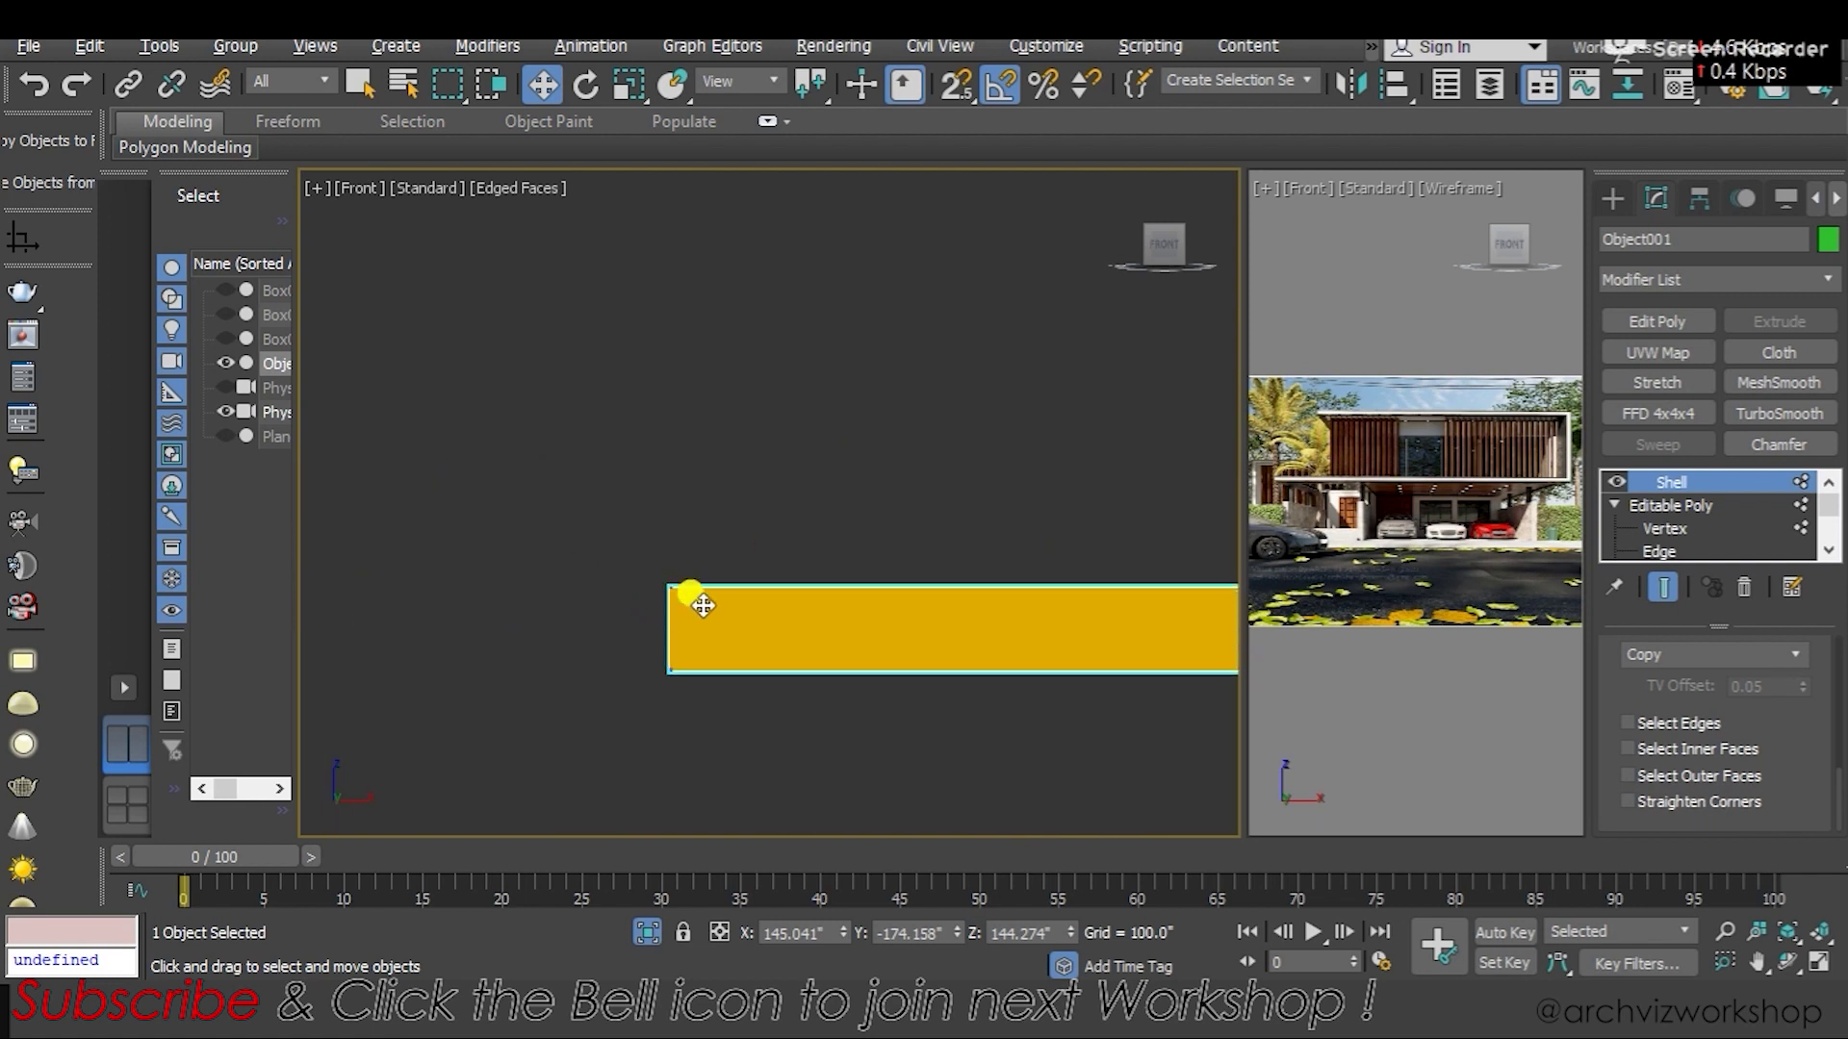
{"action": "middle_click_drag", "start_coordinate": [703, 604], "coordinate": [508, 347]}
{"action": "scroll", "coordinate": [508, 346], "scroll_direction": "up", "scroll_amount": 2}
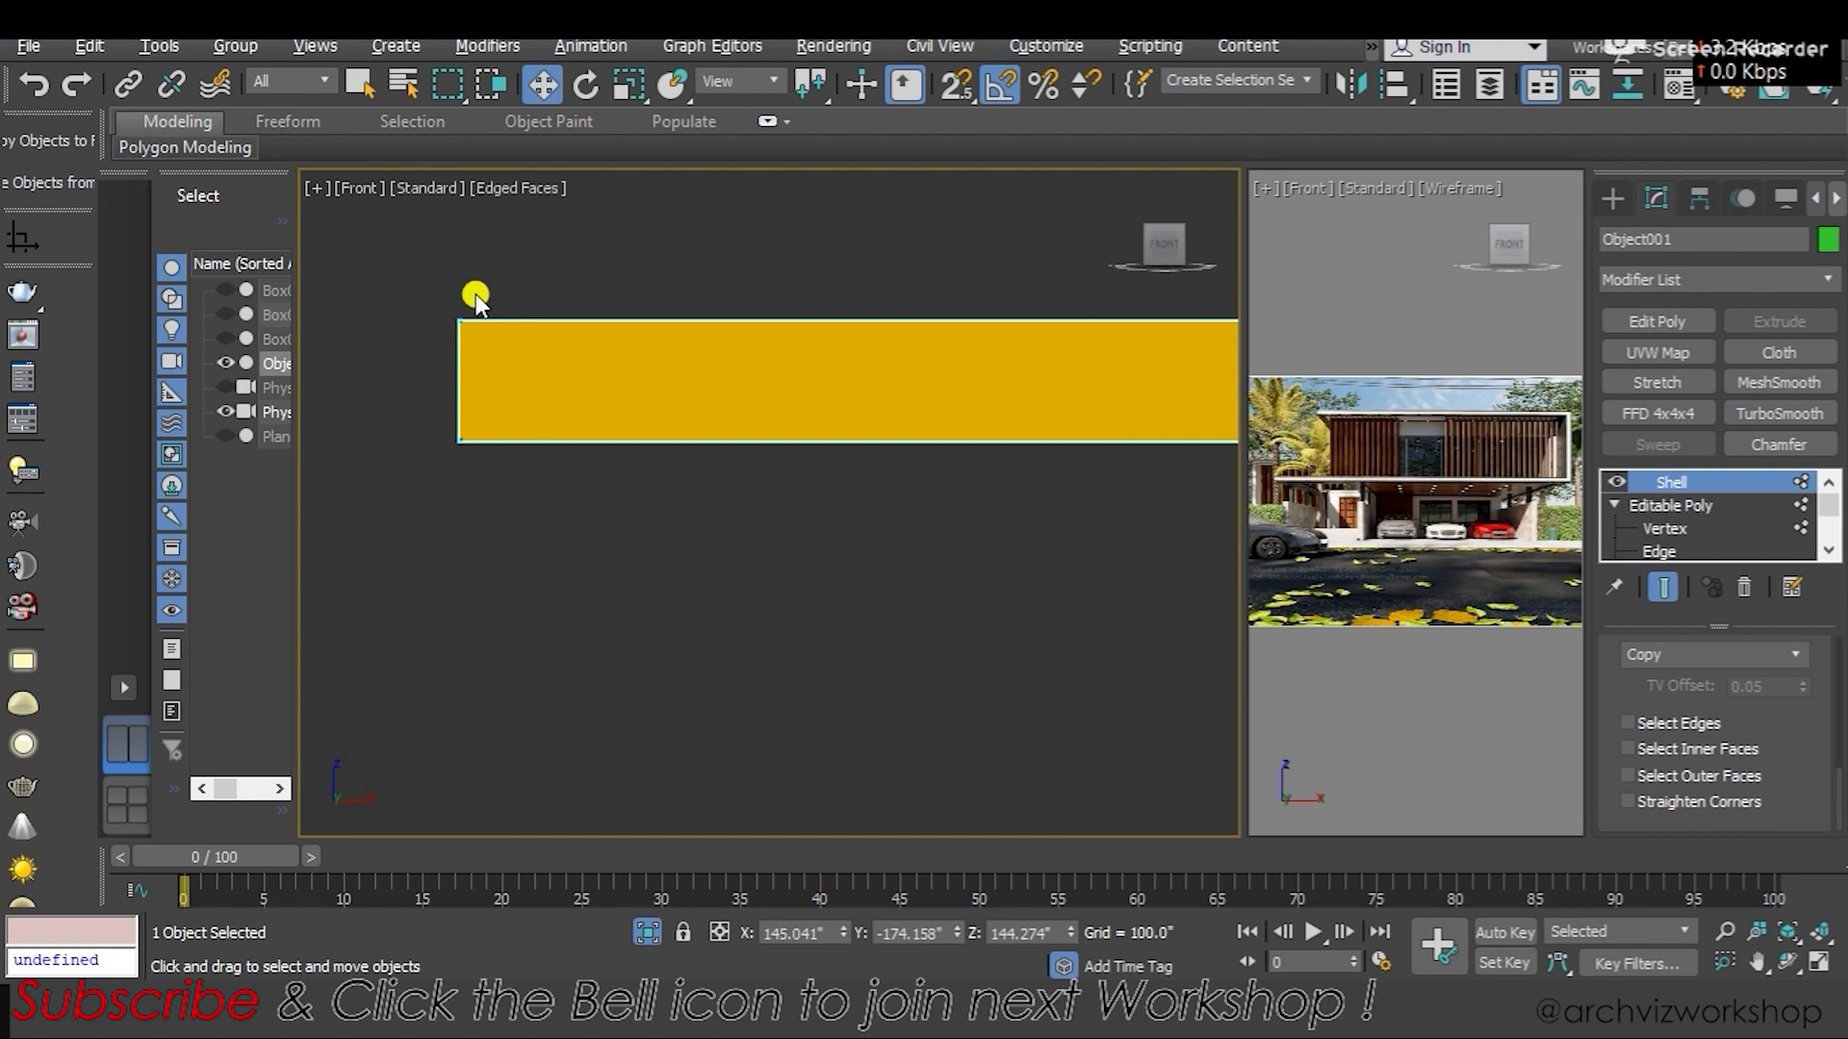
{"action": "scroll", "coordinate": [482, 285], "scroll_direction": "down", "scroll_amount": 2}
{"action": "middle_click_drag", "start_coordinate": [647, 462], "coordinate": [418, 690]}
{"action": "scroll", "coordinate": [418, 690], "scroll_direction": "down", "scroll_amount": 1}
{"action": "scroll", "coordinate": [475, 669], "scroll_direction": "up", "scroll_amount": 3}
{"action": "scroll", "coordinate": [653, 660], "scroll_direction": "down", "scroll_amount": 3}
{"action": "middle_click_drag", "start_coordinate": [652, 660], "coordinate": [689, 586]}
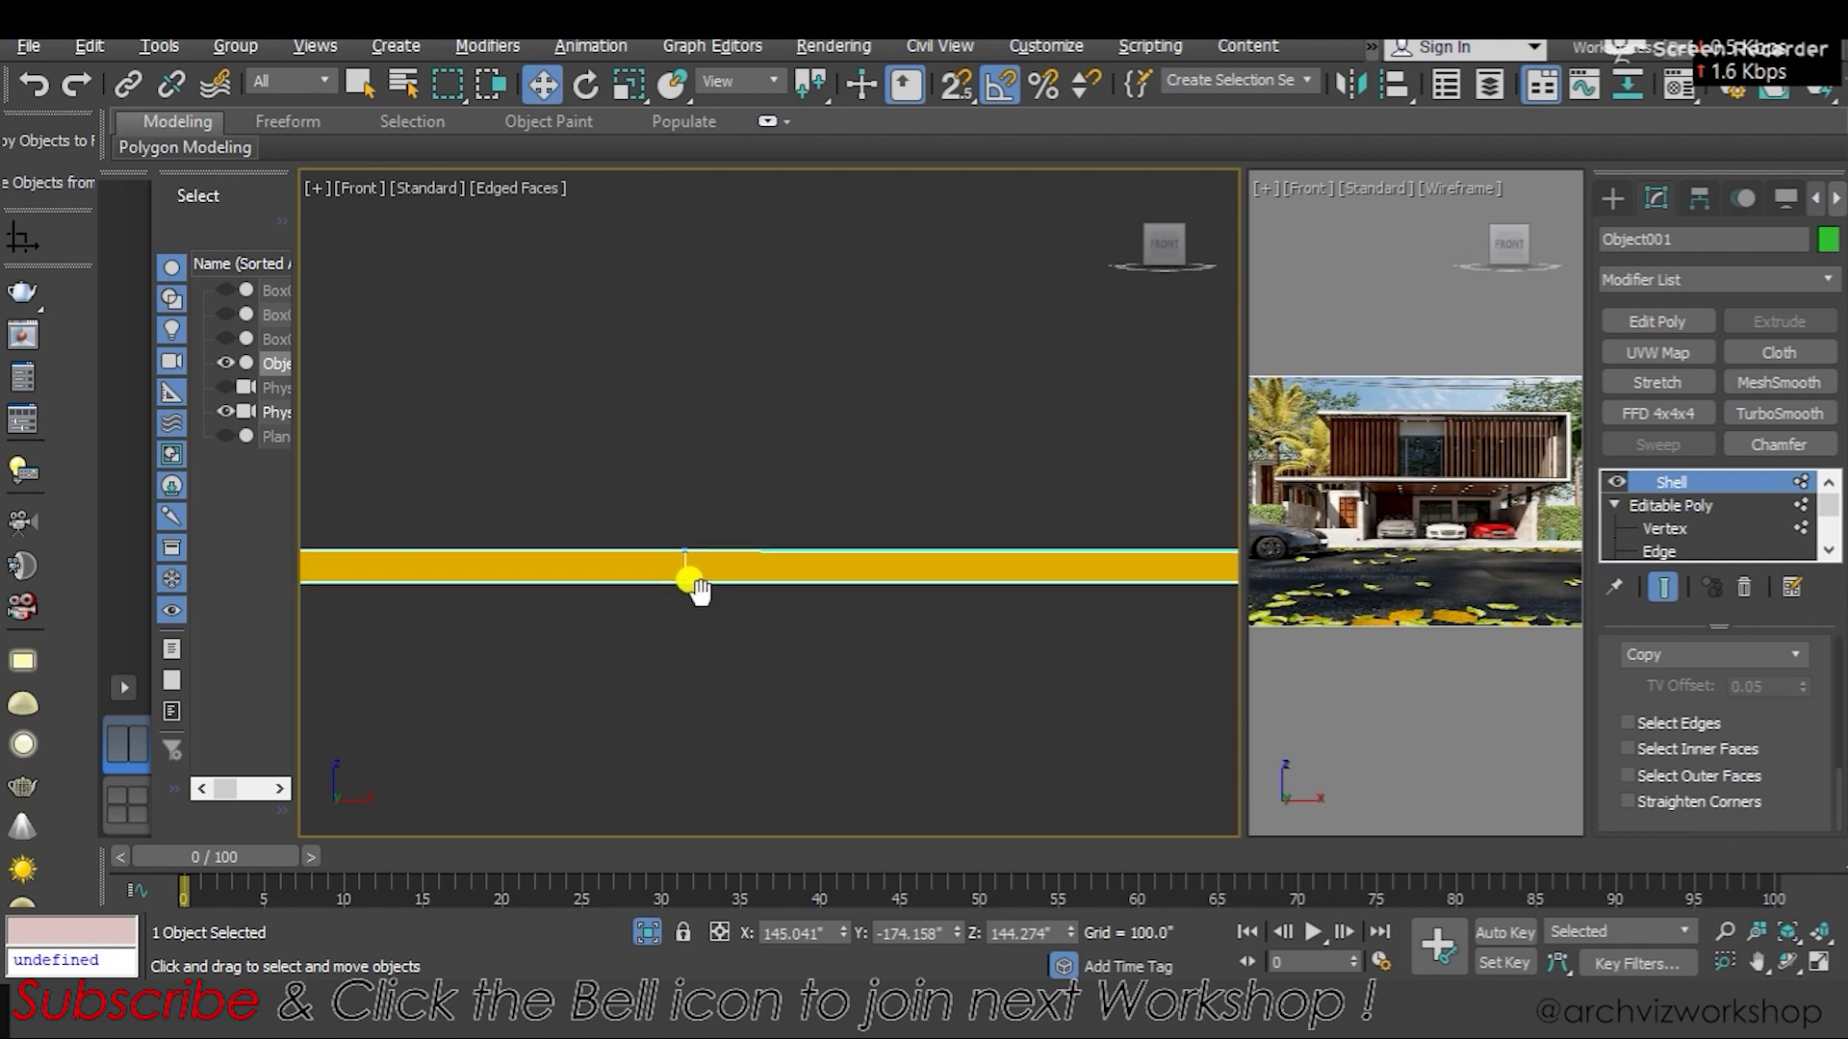
Turn on Straighten Corners in the Shell modifier and compare the corner
{"action": "left_click", "coordinate": [1621, 804]}
{"action": "scroll", "coordinate": [723, 566], "scroll_direction": "up", "scroll_amount": 3}
{"action": "scroll", "coordinate": [722, 567], "scroll_direction": "up", "scroll_amount": 3}
{"action": "scroll", "coordinate": [854, 515], "scroll_direction": "up", "scroll_amount": 2}
{"action": "scroll", "coordinate": [523, 482], "scroll_direction": "down", "scroll_amount": 5}
{"action": "scroll", "coordinate": [697, 475], "scroll_direction": "down", "scroll_amount": 3}
{"action": "middle_click_drag", "start_coordinate": [759, 591], "coordinate": [749, 626]}
{"action": "scroll", "coordinate": [673, 521], "scroll_direction": "up", "scroll_amount": 3}
{"action": "scroll", "coordinate": [878, 627], "scroll_direction": "up", "scroll_amount": 2}
{"action": "middle_click_drag", "start_coordinate": [878, 627], "coordinate": [727, 385]}
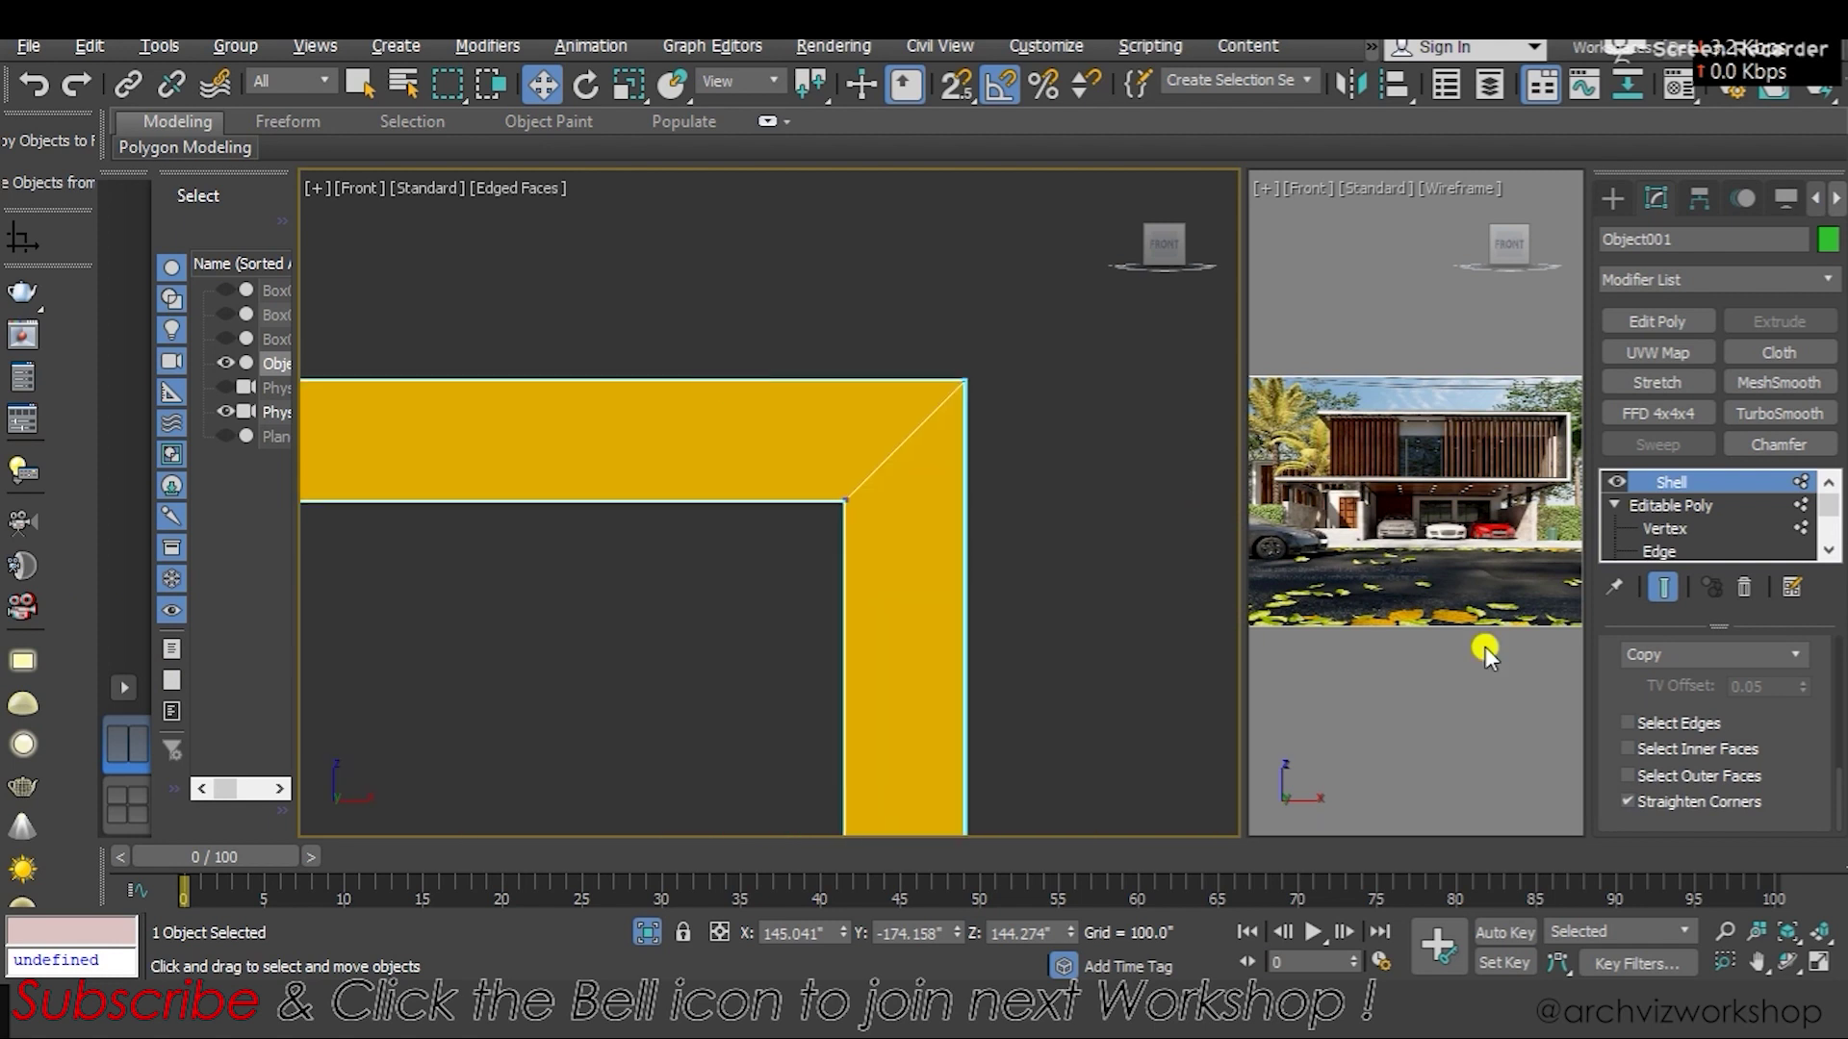
{"action": "left_click", "coordinate": [1626, 803]}
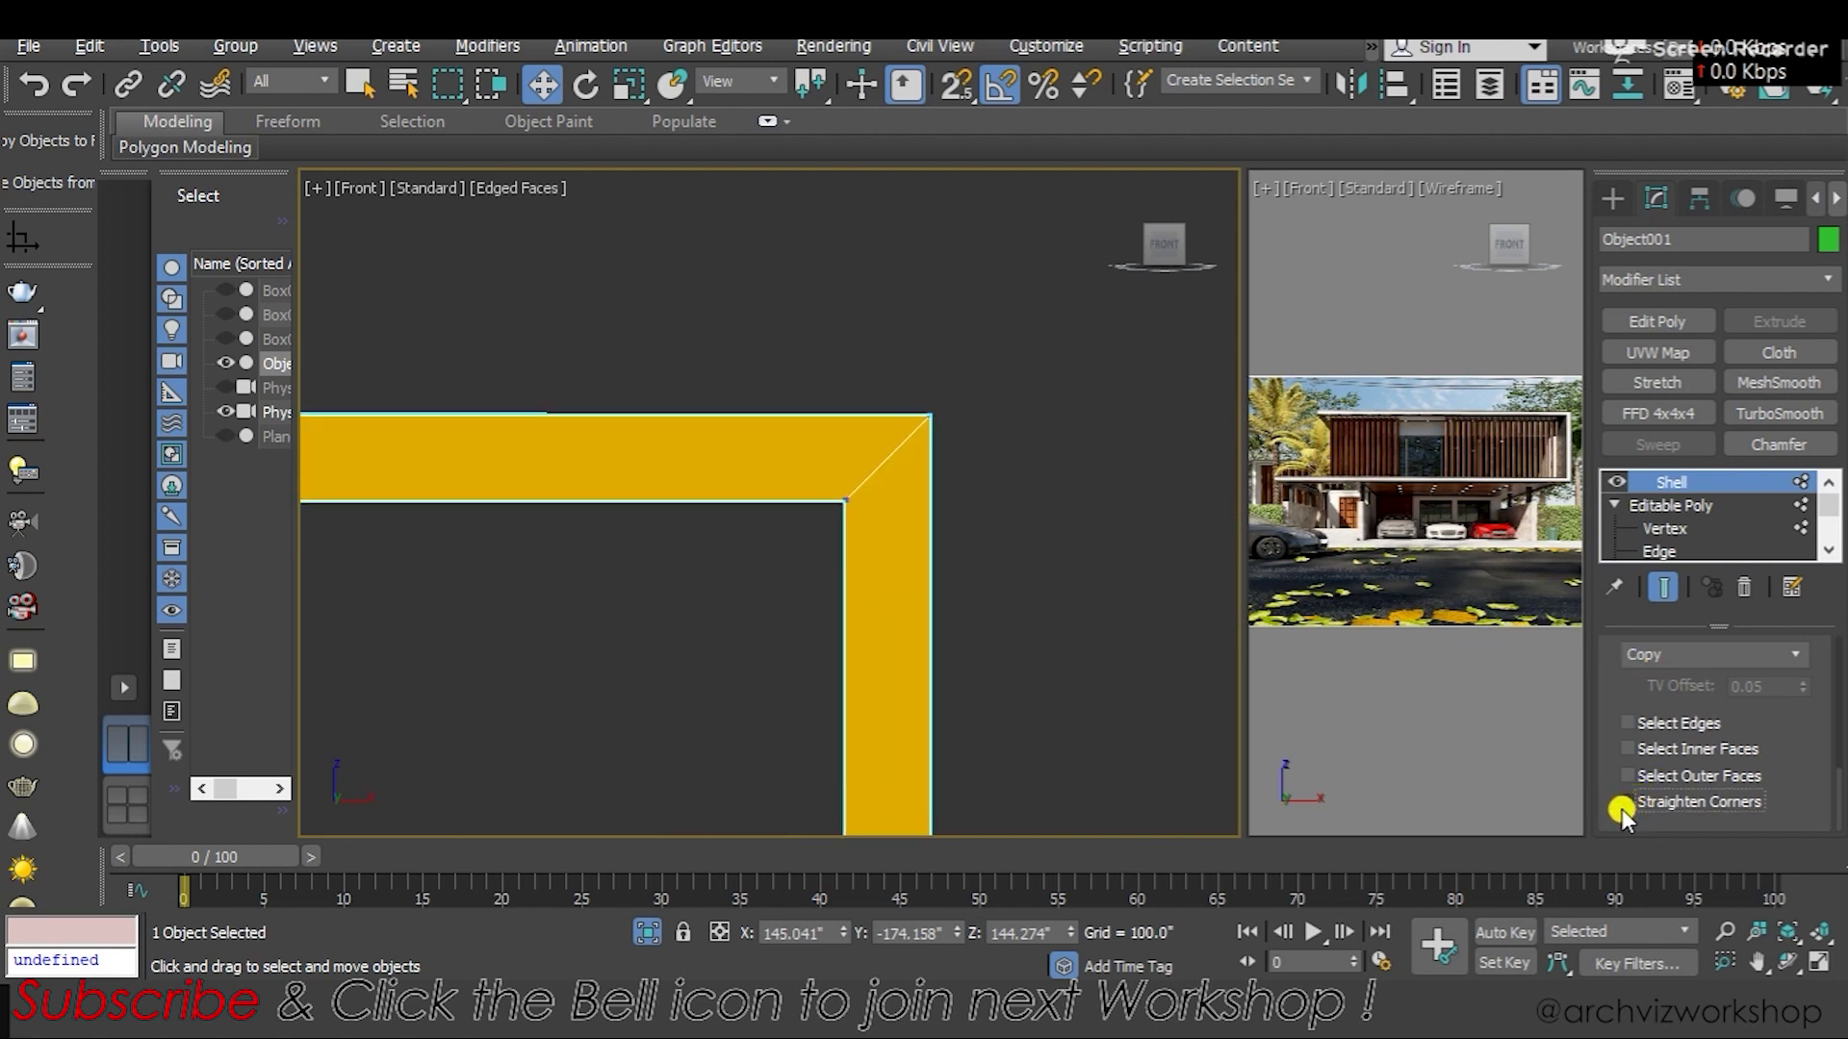
Orbit into a zoomed perspective view of the mitred frame
{"action": "mouse_move", "coordinate": [956, 423]}
{"action": "middle_mouse_down", "text": "alt"}
{"action": "mouse_move", "coordinate": [938, 650]}
{"action": "mouse_move", "coordinate": [939, 614]}
{"action": "middle_mouse_up", "text": "alt"}
{"action": "key", "text": "p"}
{"action": "key", "text": "z"}
{"action": "scroll", "coordinate": [918, 568], "scroll_direction": "up", "scroll_amount": 3}
{"action": "scroll", "coordinate": [897, 545], "scroll_direction": "up", "scroll_amount": 3}
{"action": "right_click", "coordinate": [895, 545]}
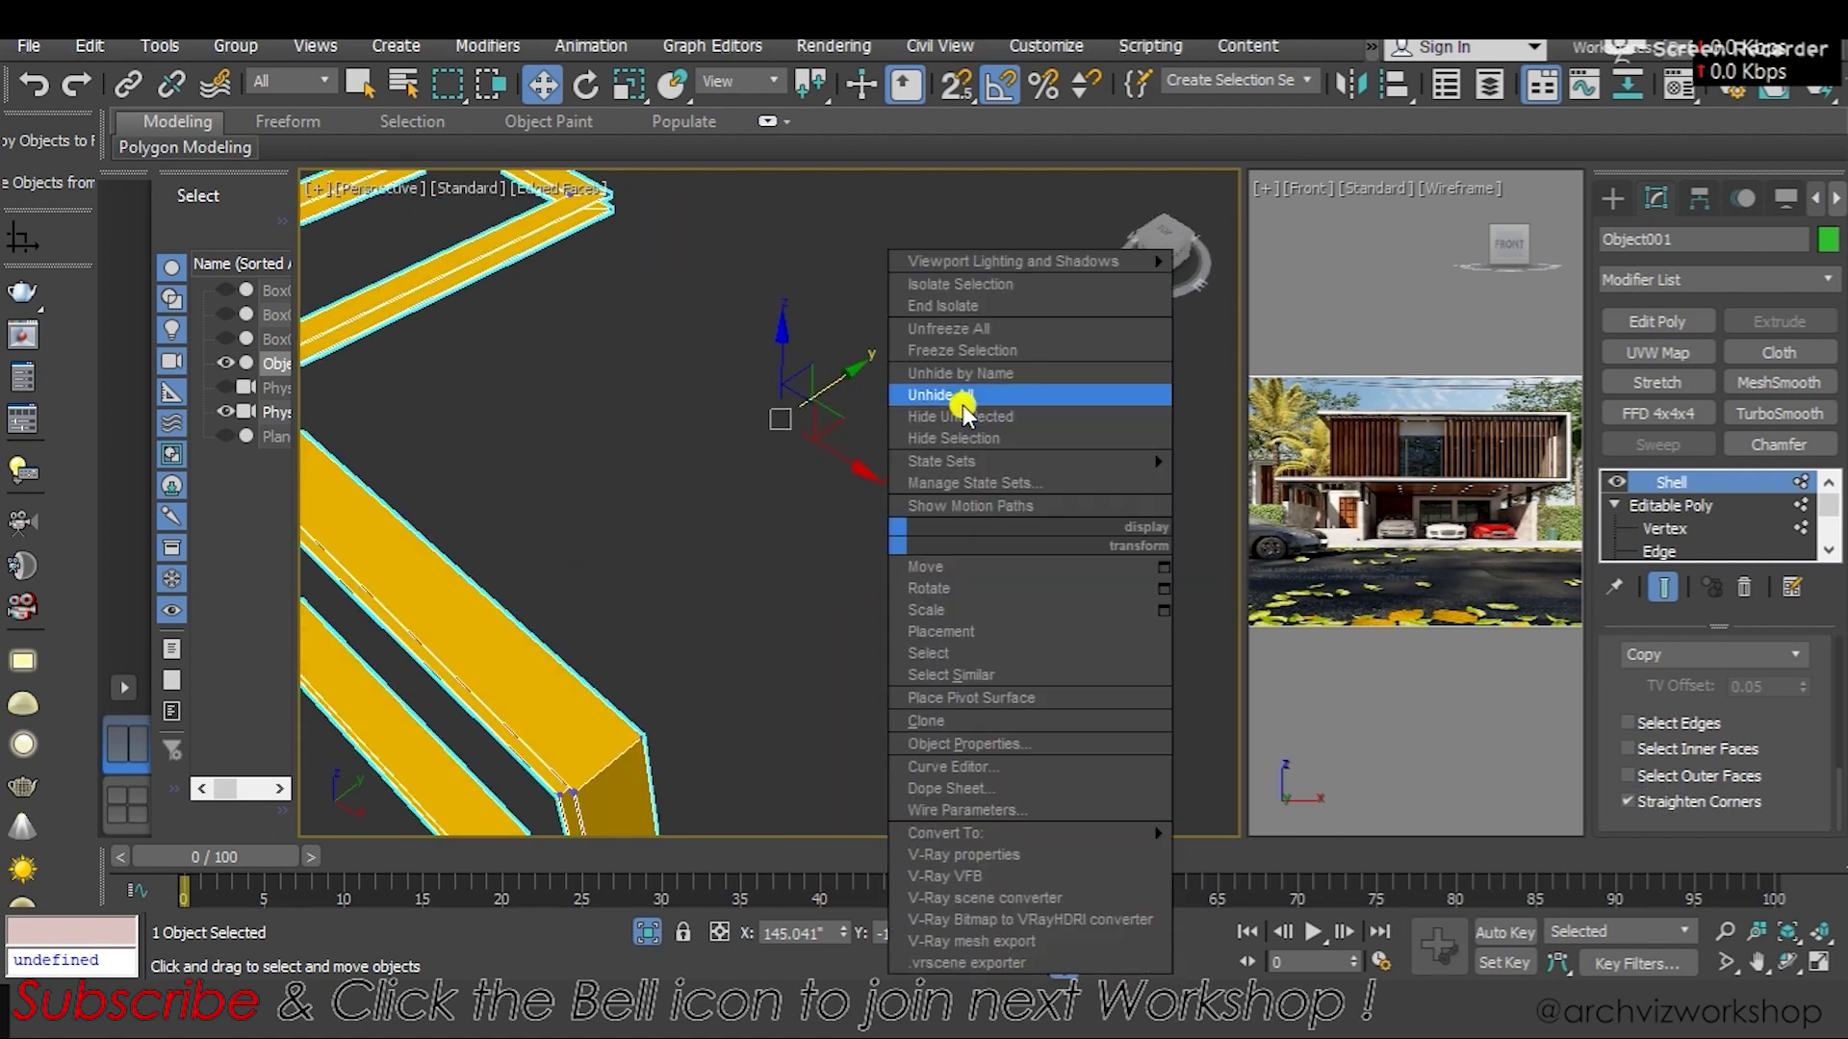
Unhide all hidden objects, then orbit and reselect Box002 beside the frame
{"action": "left_click", "coordinate": [957, 401]}
{"action": "scroll", "coordinate": [974, 543], "scroll_direction": "down", "scroll_amount": 5}
{"action": "mouse_move", "coordinate": [974, 544]}
{"action": "middle_mouse_down", "text": "alt"}
{"action": "mouse_move", "coordinate": [1056, 434]}
{"action": "mouse_move", "coordinate": [1010, 494]}
{"action": "mouse_move", "coordinate": [854, 420]}
{"action": "mouse_move", "coordinate": [743, 527]}
{"action": "mouse_move", "coordinate": [640, 446]}
{"action": "mouse_move", "coordinate": [805, 602]}
{"action": "middle_mouse_up", "text": "alt"}
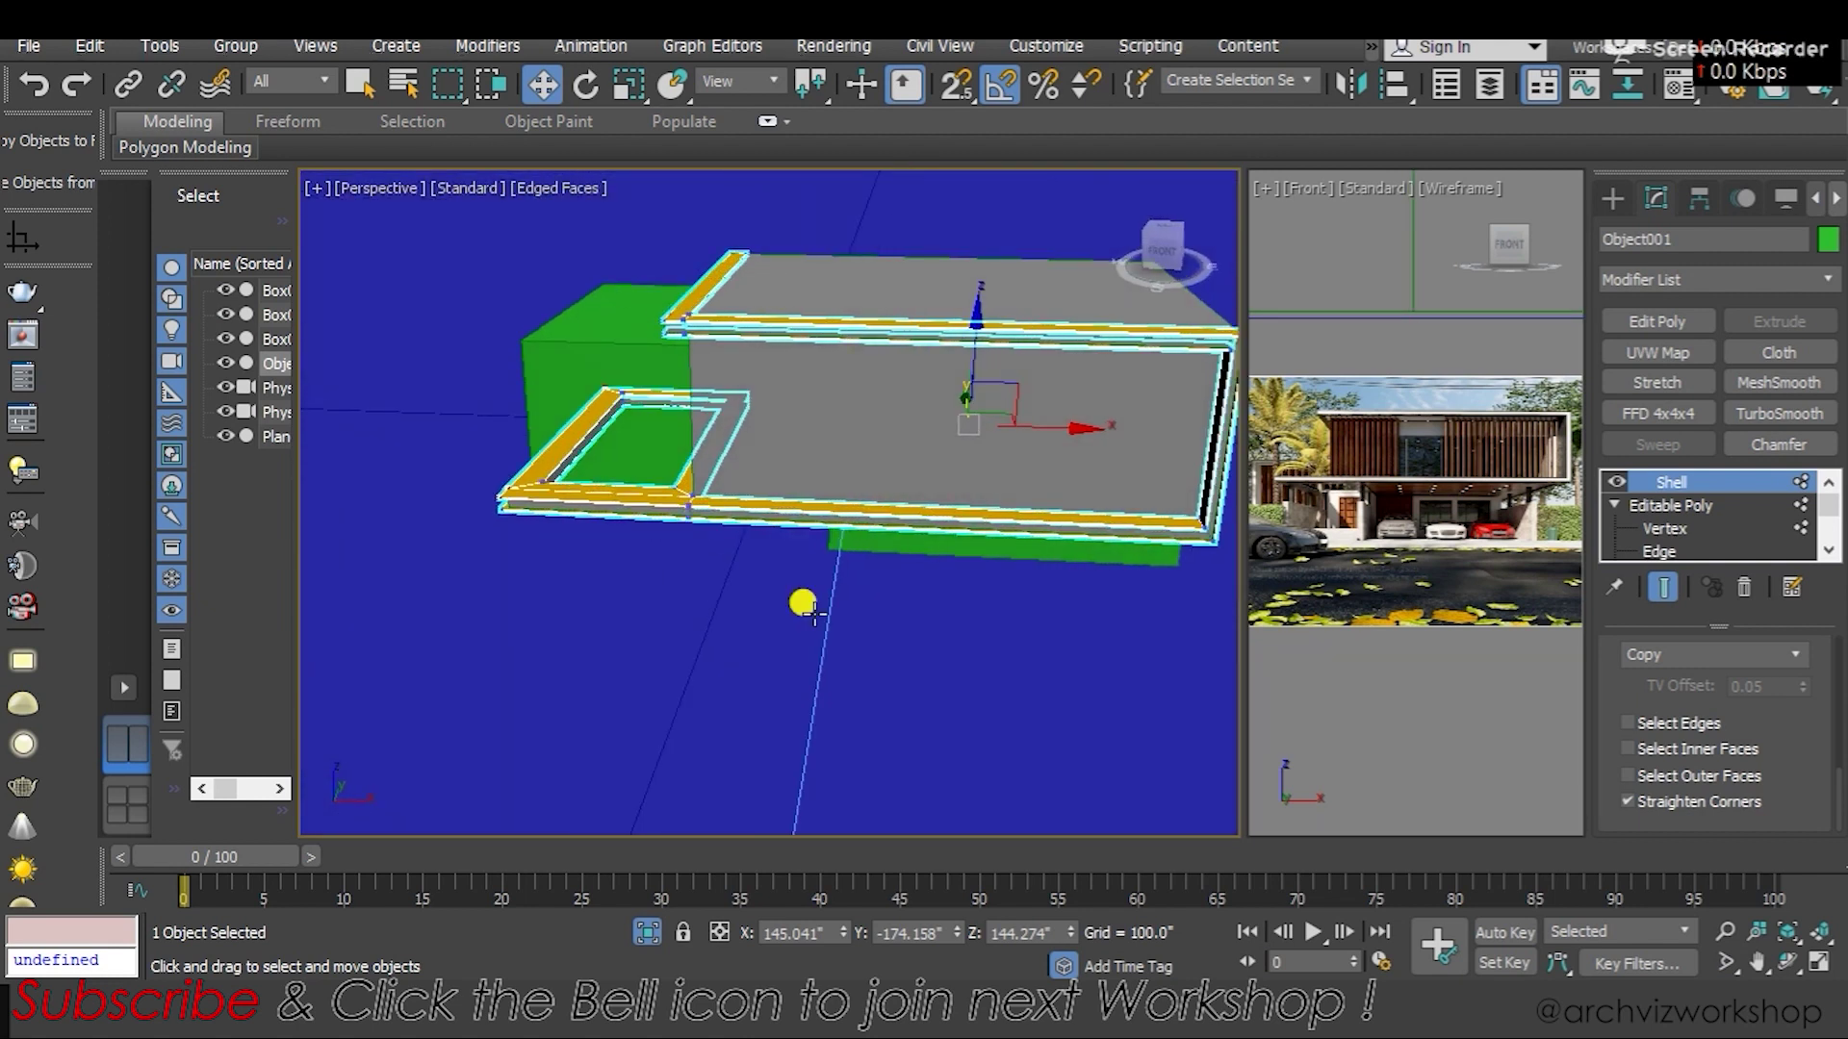
{"action": "left_click", "coordinate": [932, 748]}
{"action": "scroll", "coordinate": [929, 452], "scroll_direction": "up", "scroll_amount": 3}
{"action": "left_click", "coordinate": [928, 441]}
{"action": "mouse_move", "coordinate": [927, 441]}
{"action": "middle_mouse_down", "text": "alt"}
{"action": "mouse_move", "coordinate": [937, 475]}
{"action": "mouse_move", "coordinate": [897, 453]}
{"action": "middle_mouse_up", "text": "alt"}
{"action": "mouse_move", "coordinate": [1042, 738]}
{"action": "middle_mouse_down", "text": "alt"}
{"action": "mouse_move", "coordinate": [1070, 746]}
{"action": "mouse_move", "coordinate": [1122, 565]}
{"action": "middle_mouse_up", "text": "alt"}
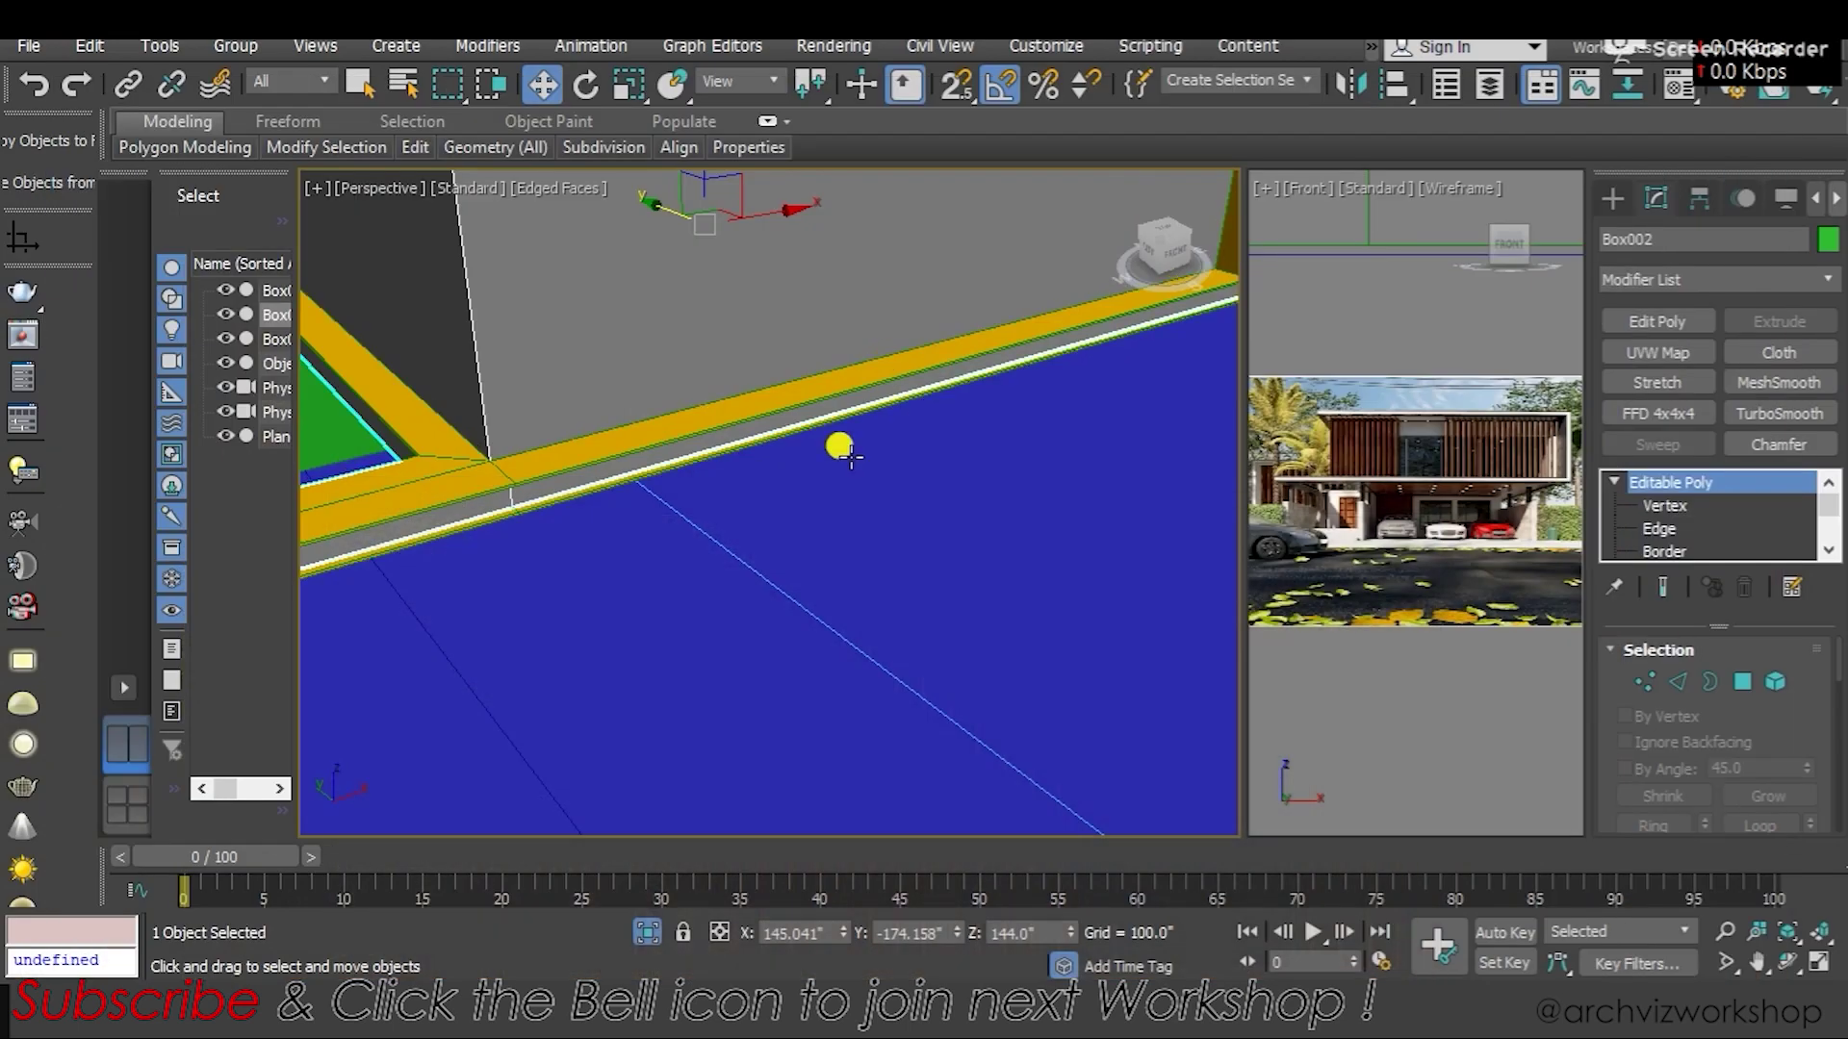
Switch to a wireframe Top view framed on the slab outline
{"action": "scroll", "coordinate": [771, 540], "scroll_direction": "up", "scroll_amount": 2}
{"action": "scroll", "coordinate": [767, 626], "scroll_direction": "up", "scroll_amount": 2}
{"action": "scroll", "coordinate": [775, 606], "scroll_direction": "up", "scroll_amount": 1}
{"action": "key", "text": "t"}
{"action": "scroll", "coordinate": [763, 597], "scroll_direction": "up", "scroll_amount": 3}
{"action": "scroll", "coordinate": [771, 597], "scroll_direction": "up", "scroll_amount": 1}
{"action": "middle_click_drag", "start_coordinate": [701, 619], "coordinate": [707, 657]}
{"action": "key", "text": "F3"}
{"action": "scroll", "coordinate": [1073, 548], "scroll_direction": "down", "scroll_amount": 1}
{"action": "scroll", "coordinate": [916, 549], "scroll_direction": "down", "scroll_amount": 2}
{"action": "middle_click_drag", "start_coordinate": [916, 549], "coordinate": [782, 529]}
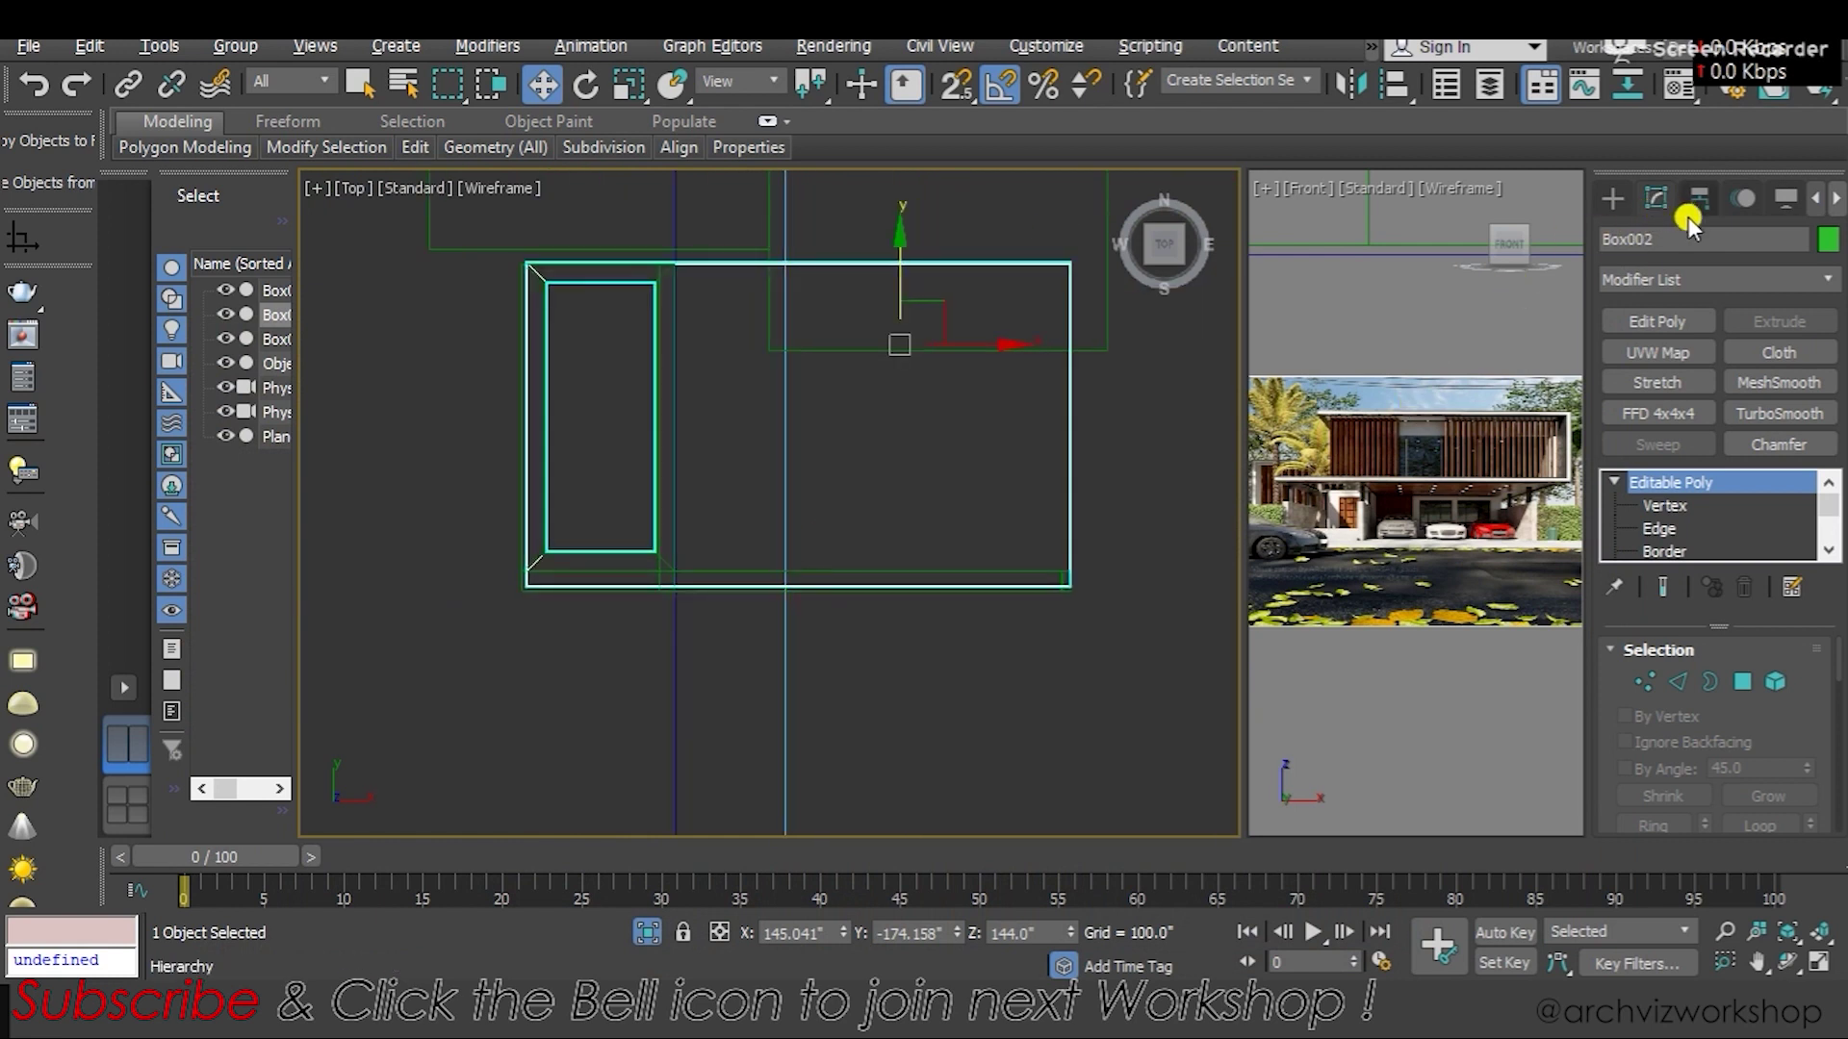
Draw a rectangle spline near the slab corner in the Top view
{"action": "left_click", "coordinate": [1613, 197]}
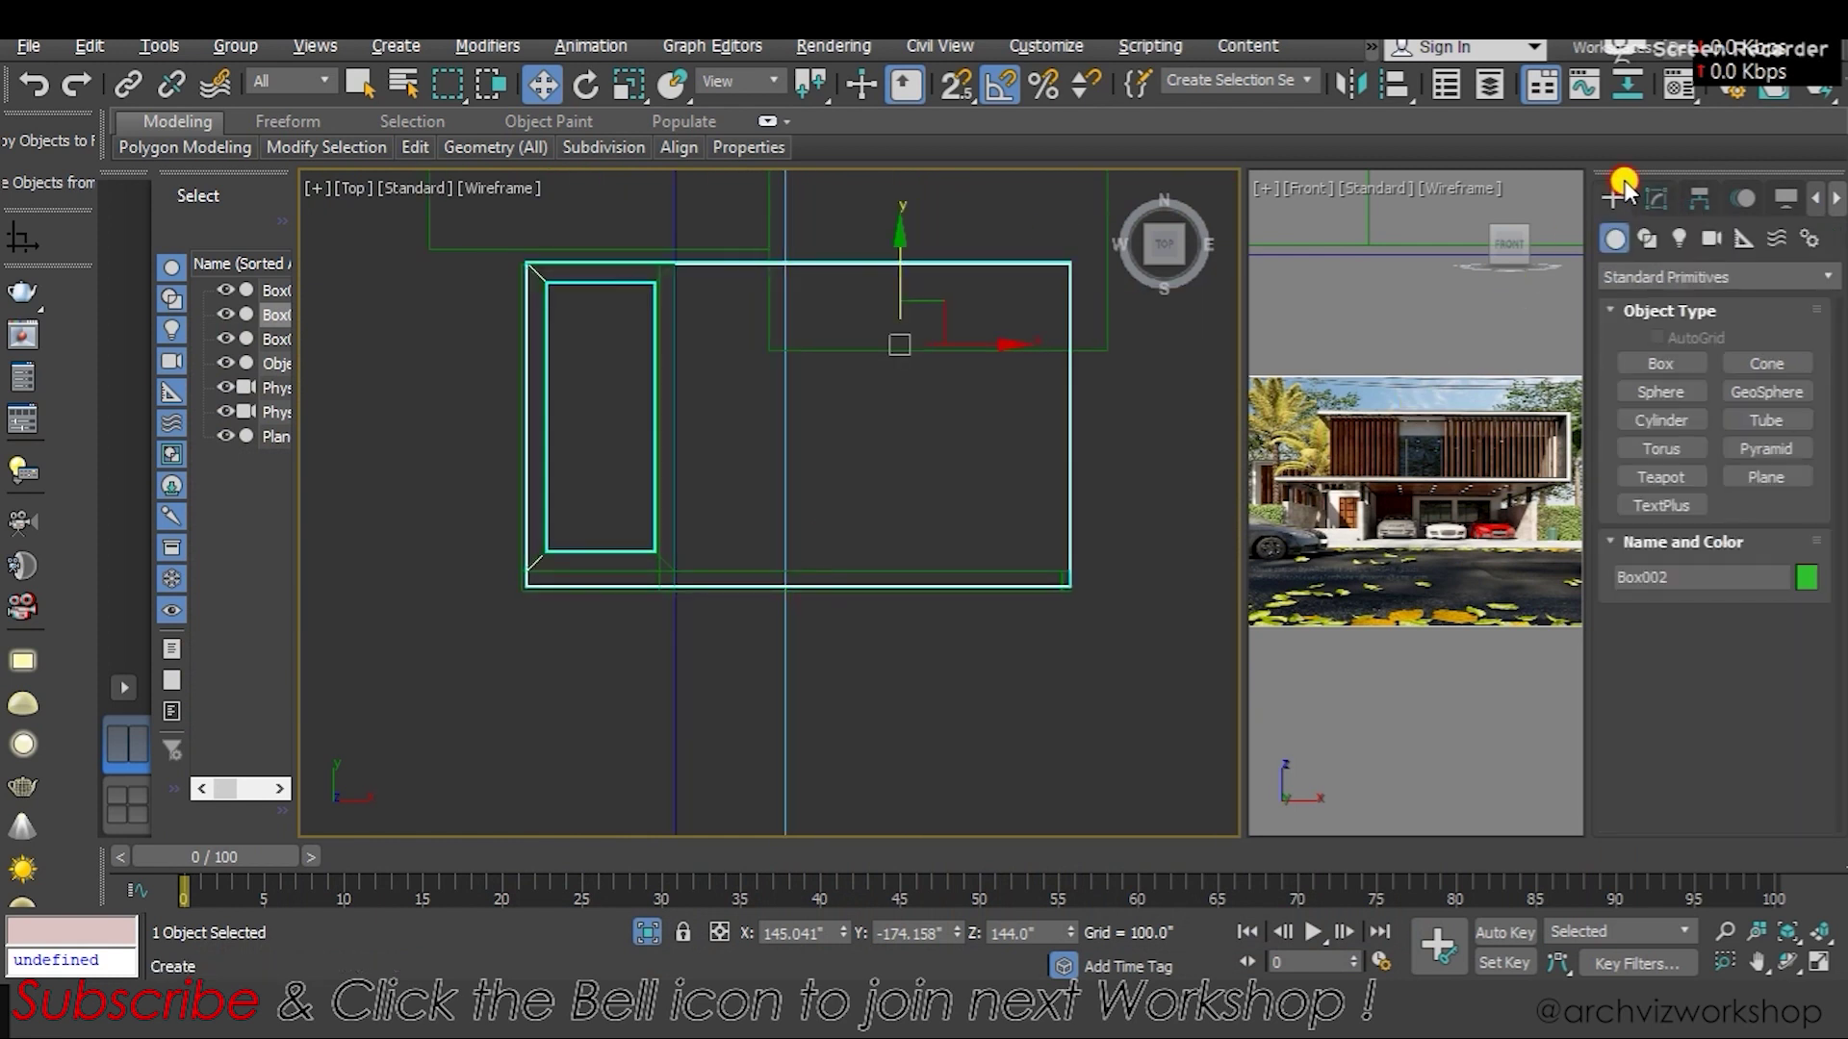
{"action": "left_click", "coordinate": [1650, 240]}
{"action": "left_click", "coordinate": [1740, 392]}
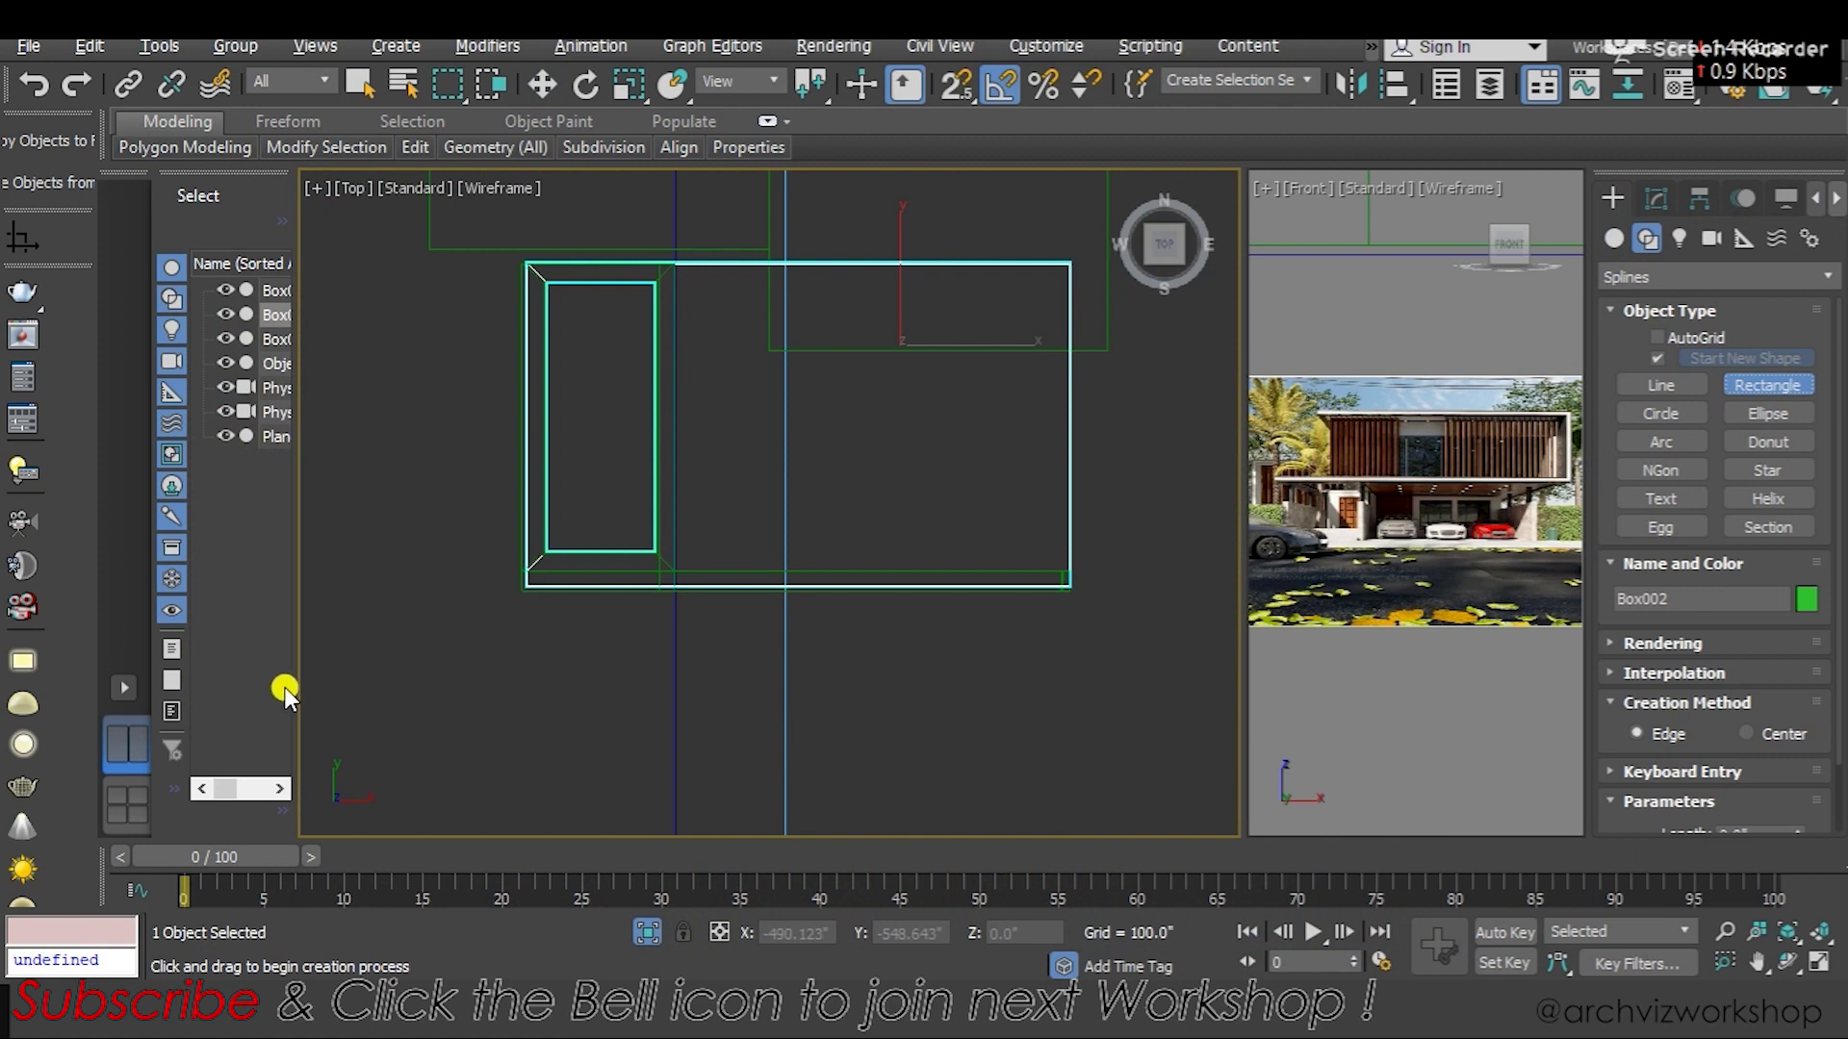
{"action": "scroll", "coordinate": [741, 563], "scroll_direction": "up", "scroll_amount": 3}
{"action": "scroll", "coordinate": [596, 693], "scroll_direction": "up", "scroll_amount": 2}
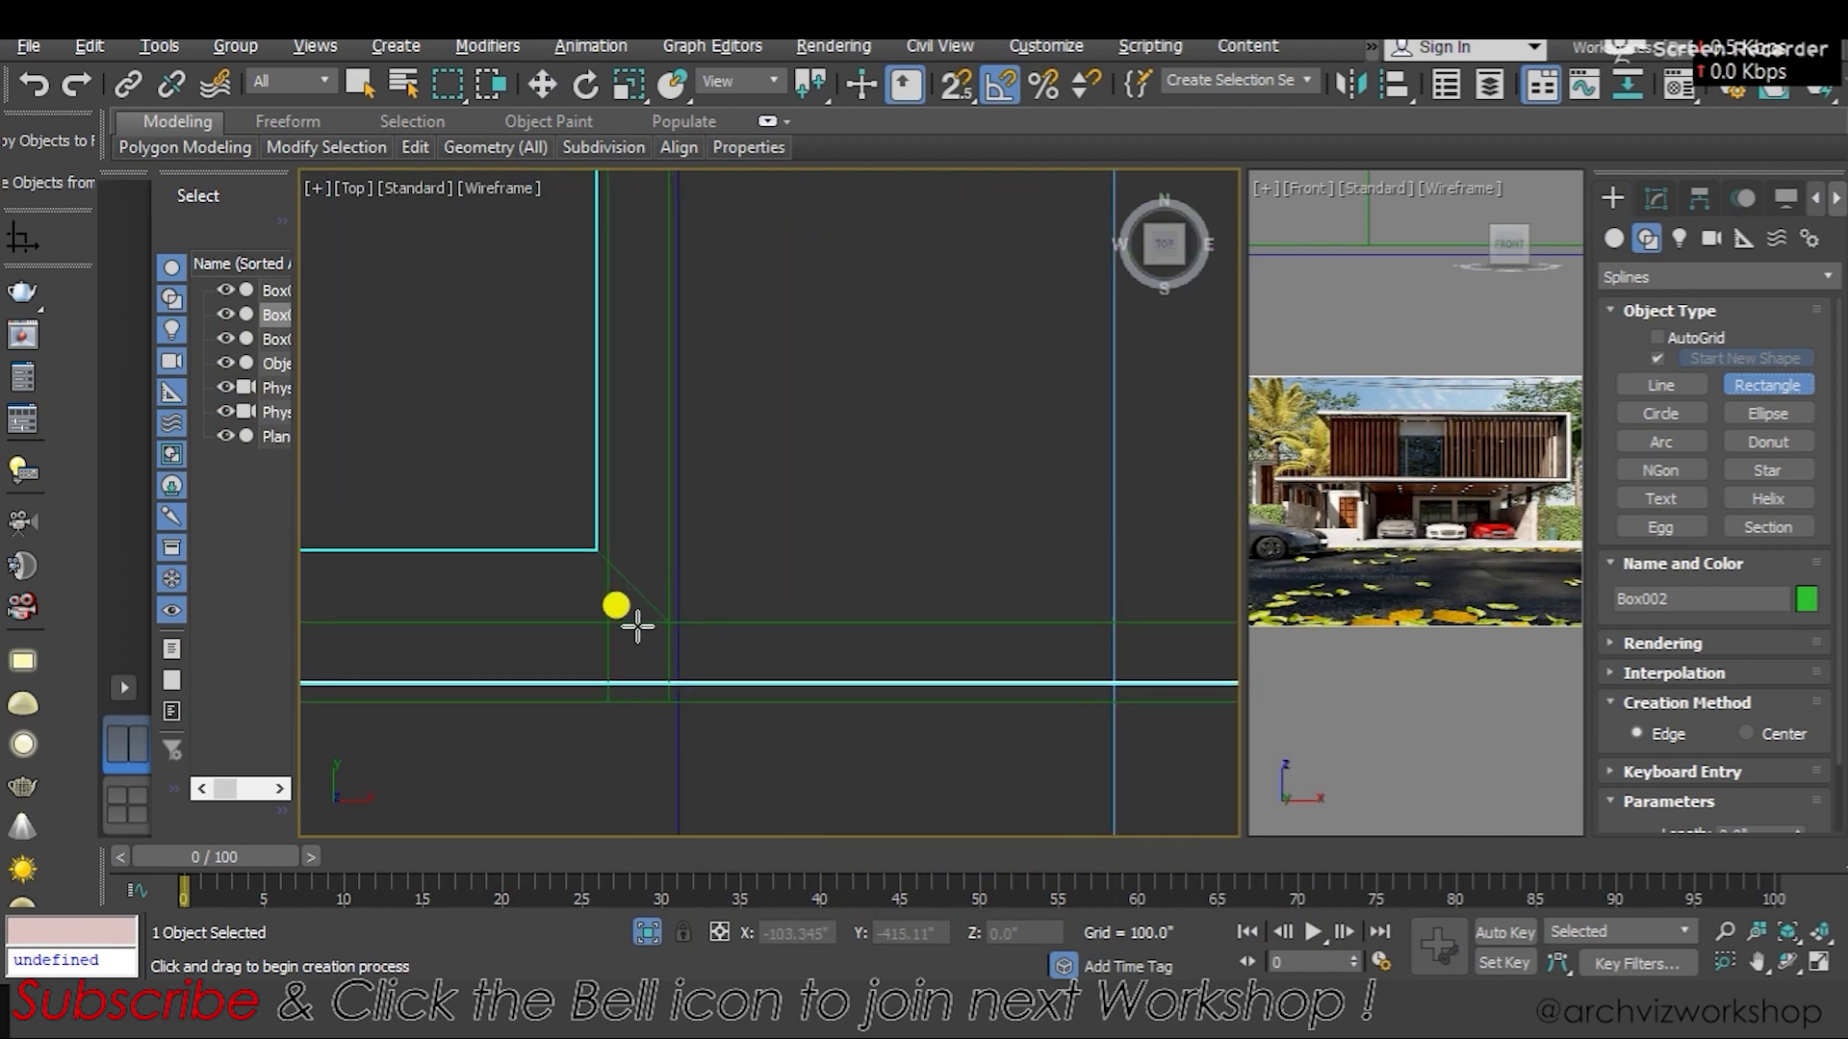
{"action": "left_click_drag", "start_coordinate": [636, 638], "coordinate": [652, 703]}
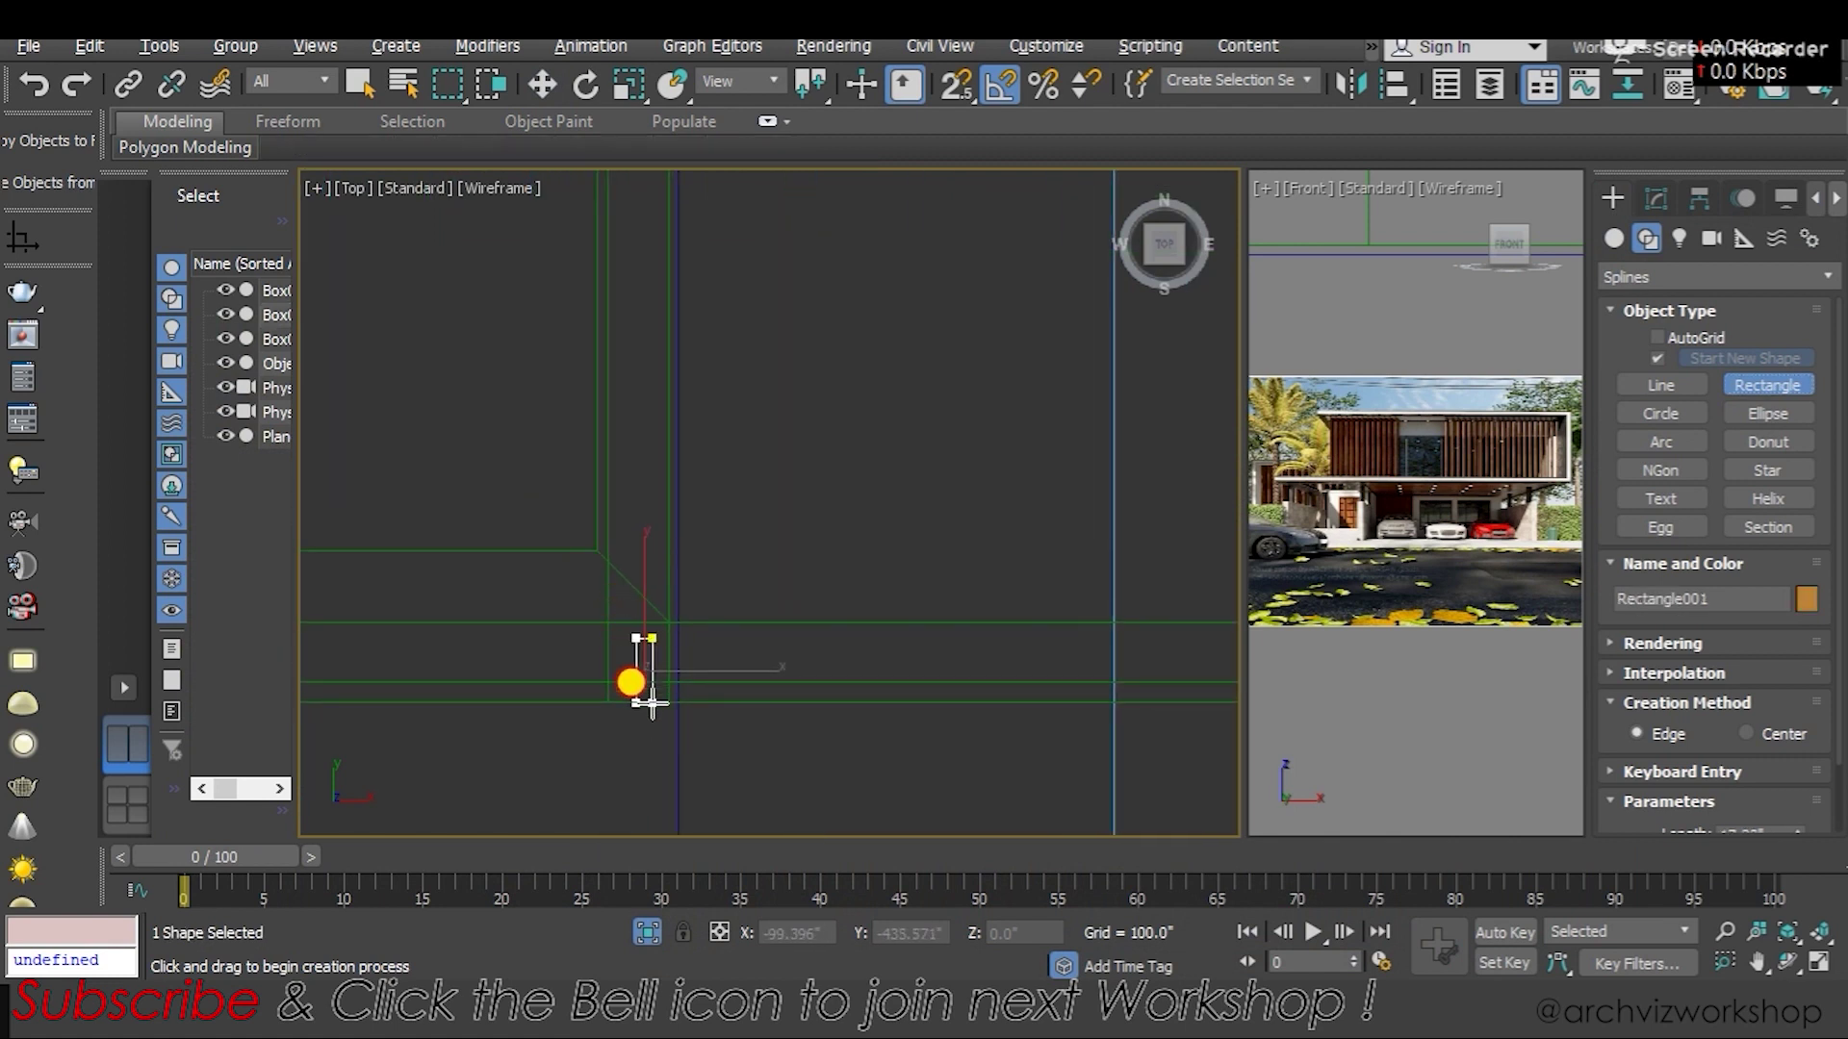
Set the rectangle's Length to 16" and Width to 2"
{"action": "left_click", "coordinate": [1657, 198]}
{"action": "left_click", "coordinate": [1769, 742]}
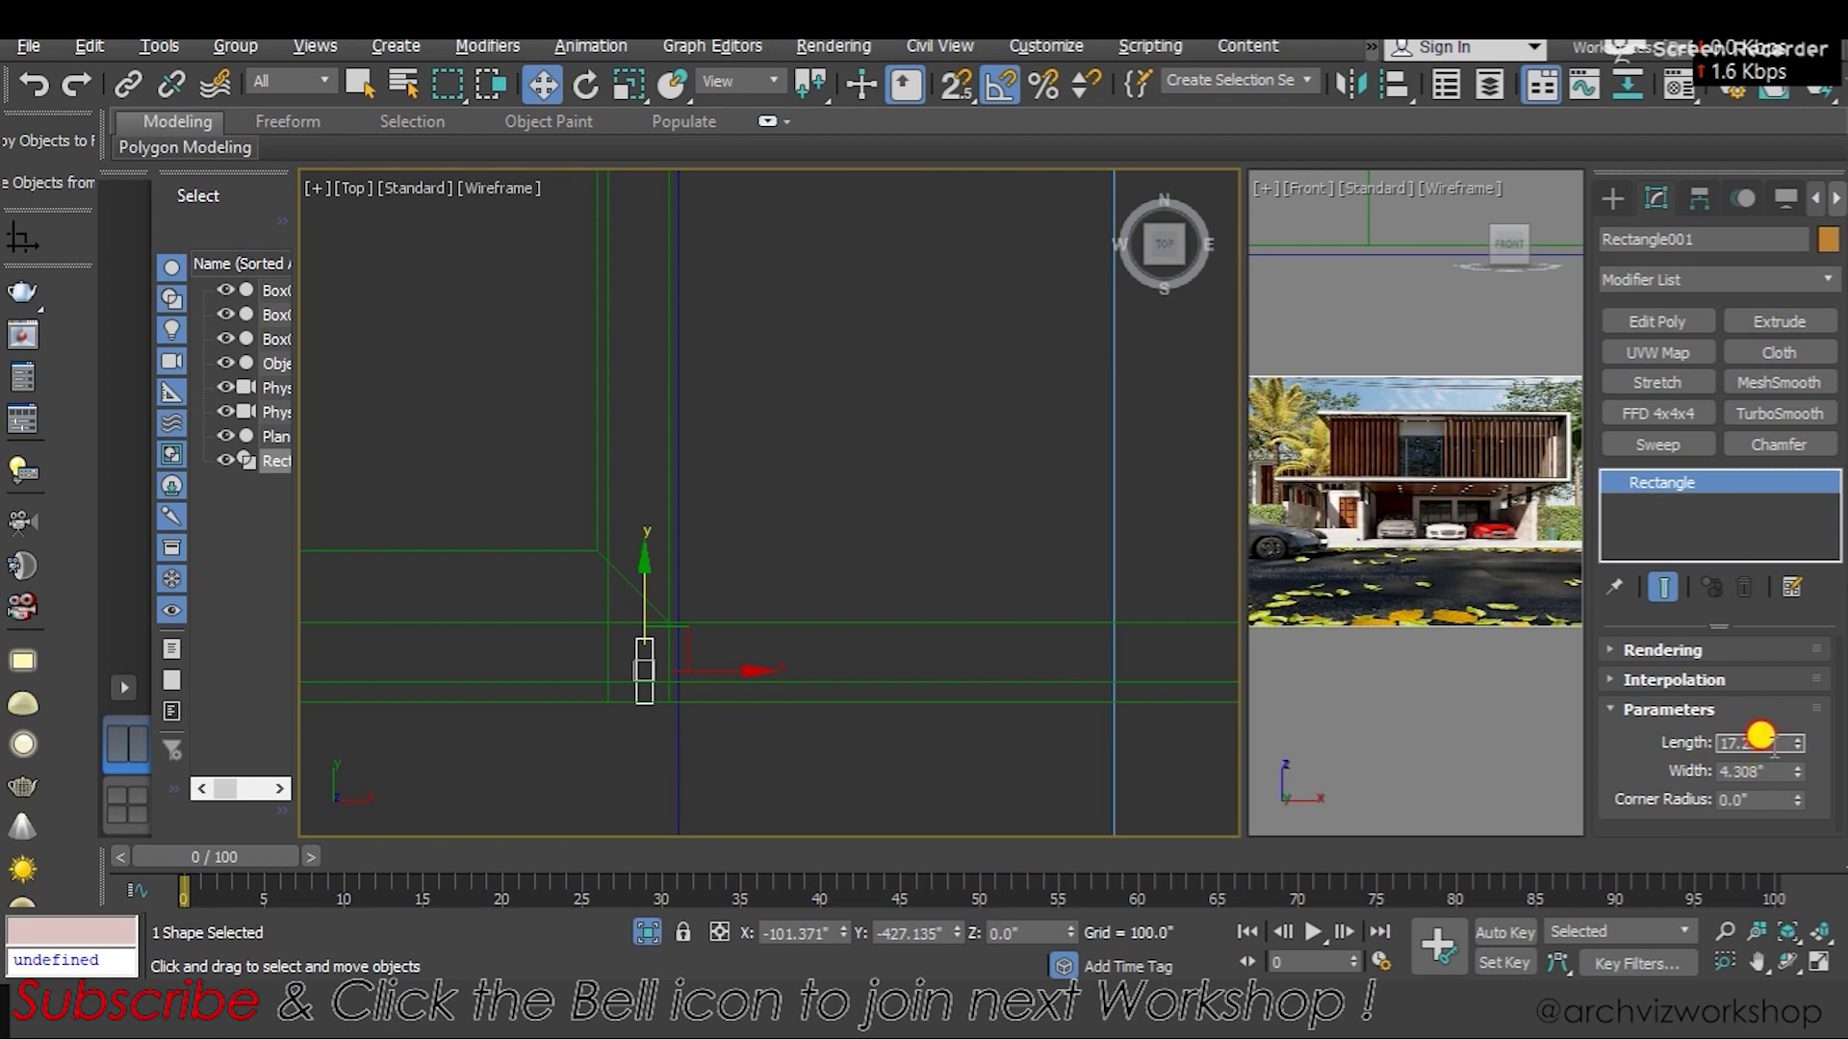
{"action": "type", "text": "12"}
{"action": "key", "text": "Tab"}
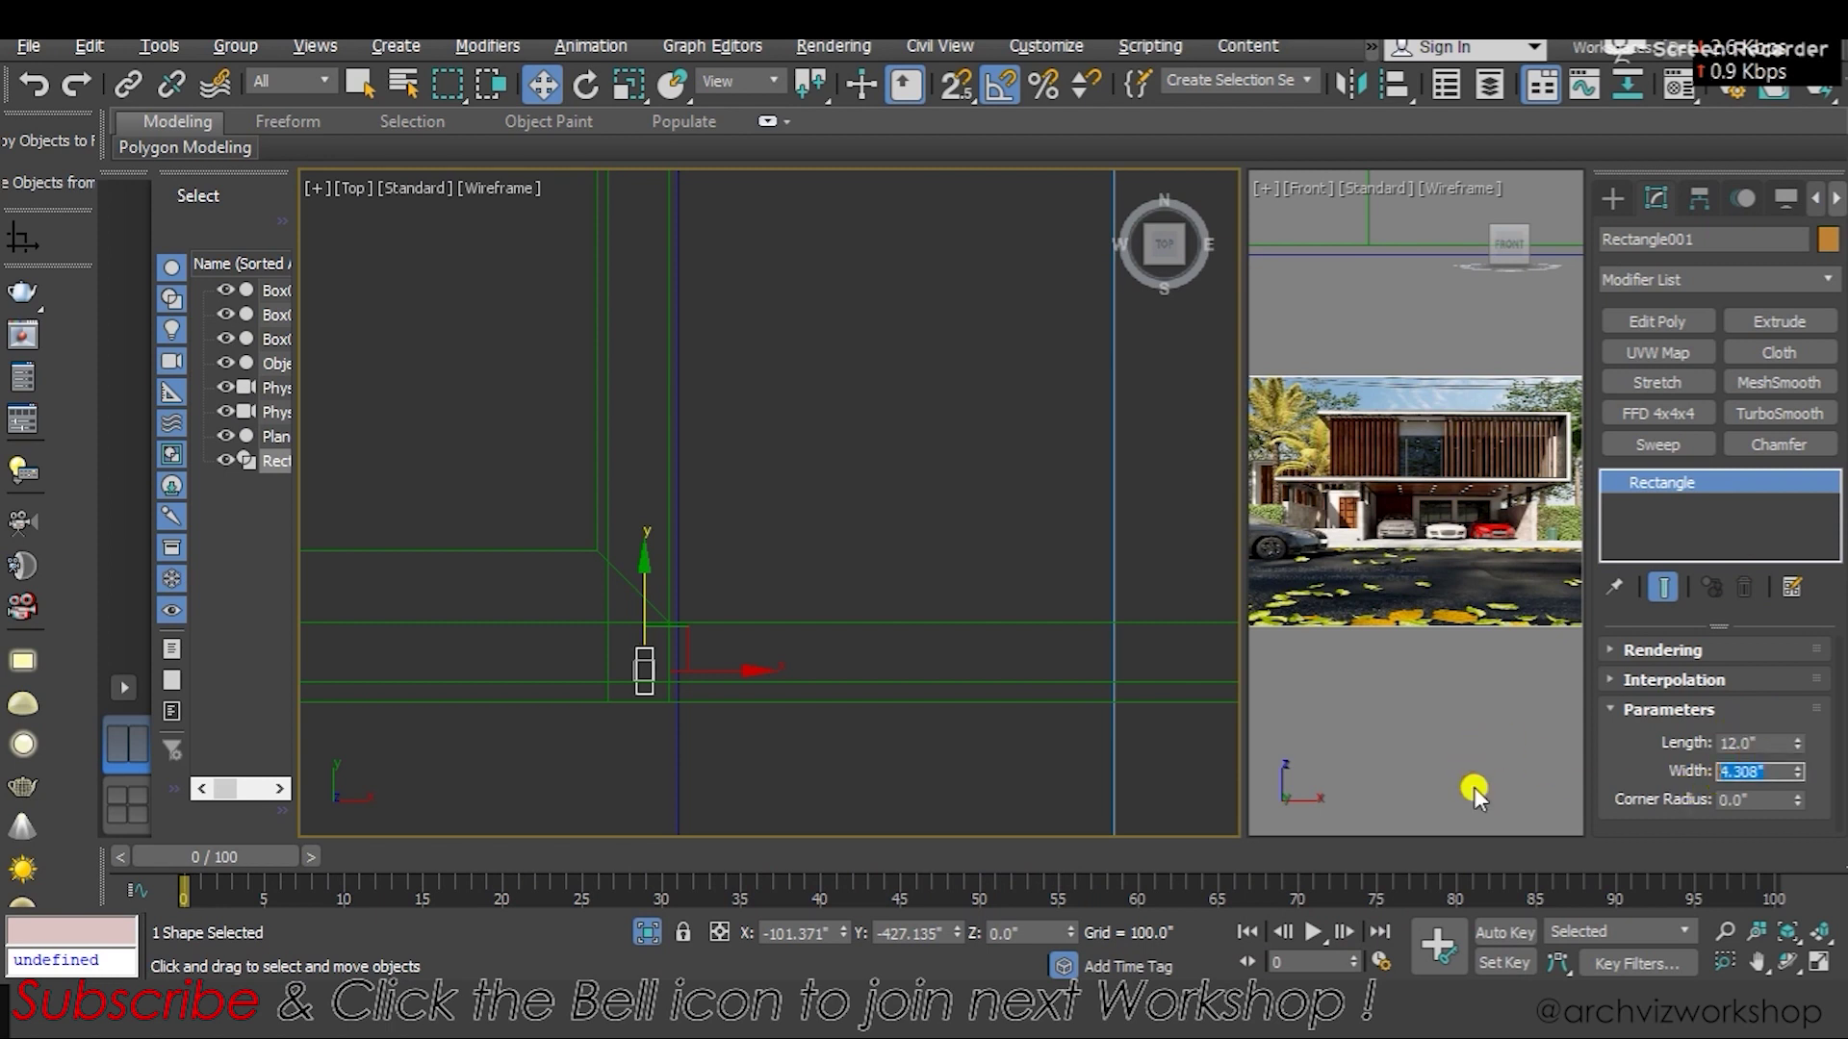
{"action": "type", "text": "3"}
{"action": "key", "text": "Return"}
{"action": "type", "text": "2"}
{"action": "key", "text": "Return"}
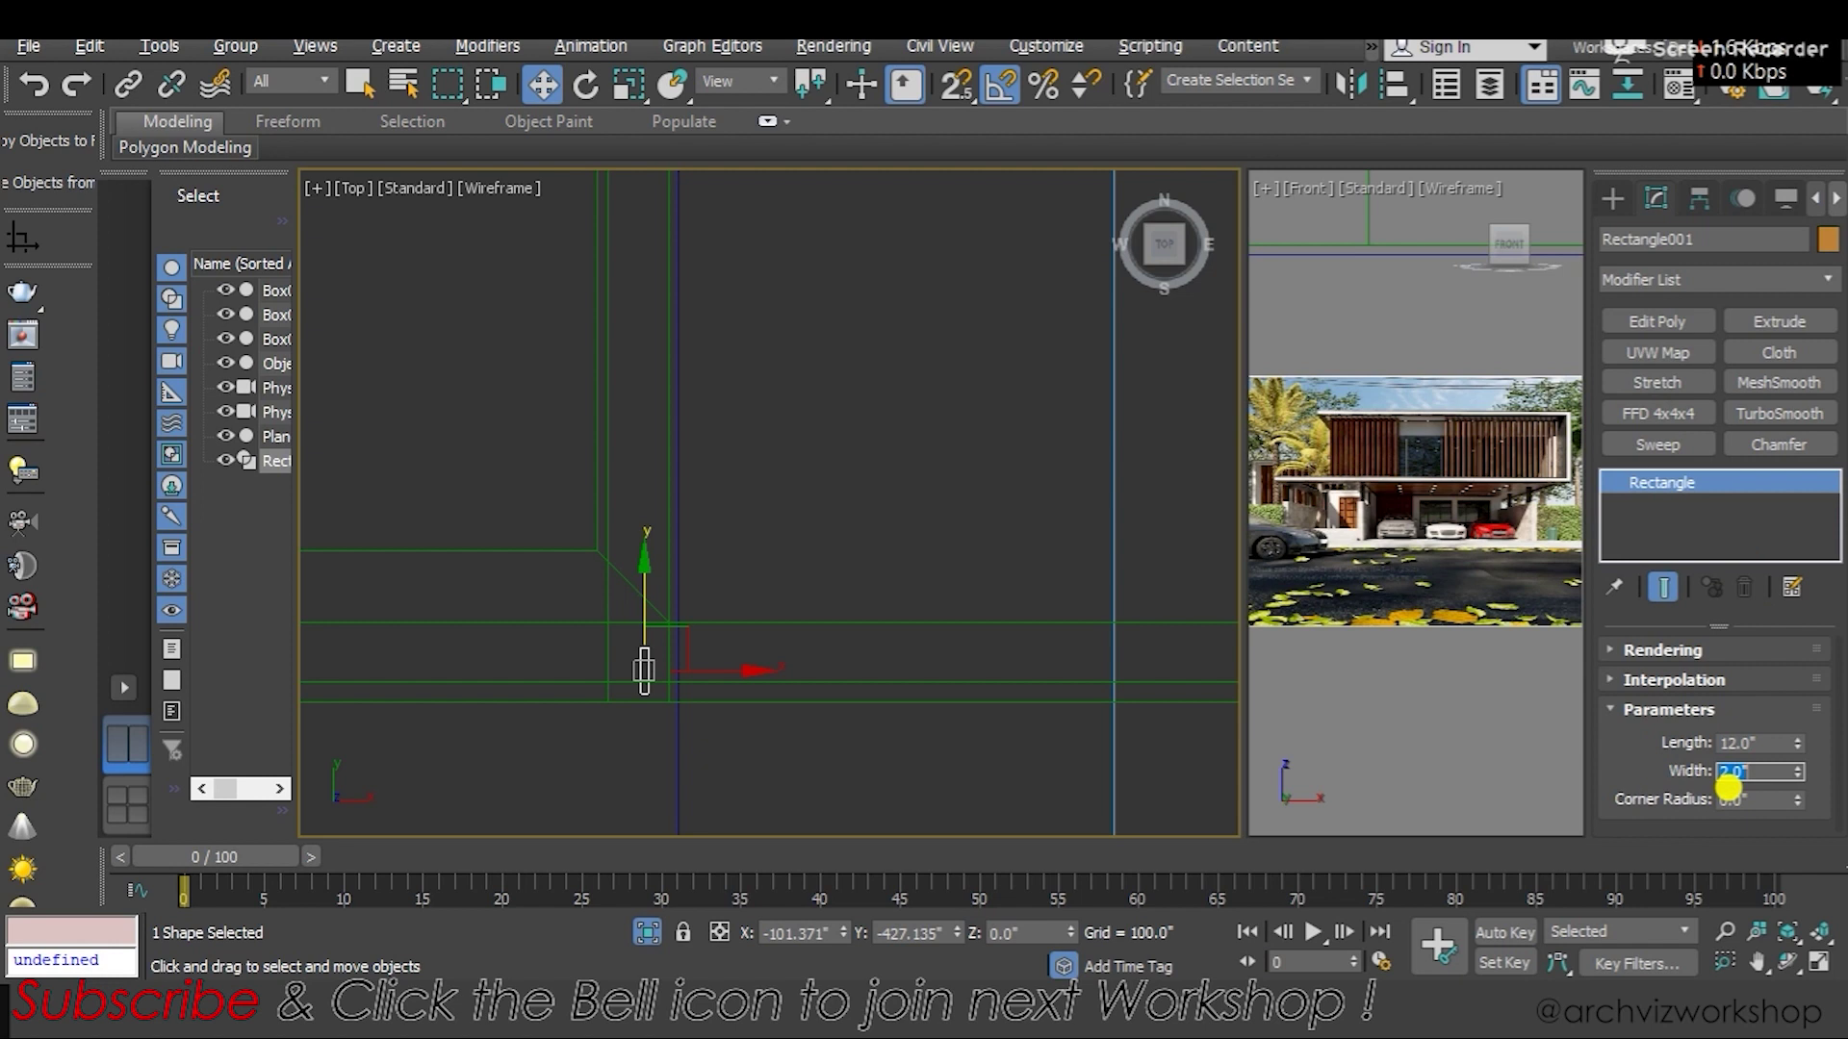
{"action": "double_click", "coordinate": [1769, 739]}
{"action": "type", "text": "16"}
{"action": "key", "text": "Return"}
{"action": "scroll", "coordinate": [703, 633], "scroll_direction": "up", "scroll_amount": 1}
{"action": "scroll", "coordinate": [702, 677], "scroll_direction": "up", "scroll_amount": 1}
{"action": "scroll", "coordinate": [579, 627], "scroll_direction": "up", "scroll_amount": 2}
{"action": "scroll", "coordinate": [809, 614], "scroll_direction": "down", "scroll_amount": 1}
{"action": "scroll", "coordinate": [755, 586], "scroll_direction": "down", "scroll_amount": 1}
{"action": "left_click", "coordinate": [1420, 606]}
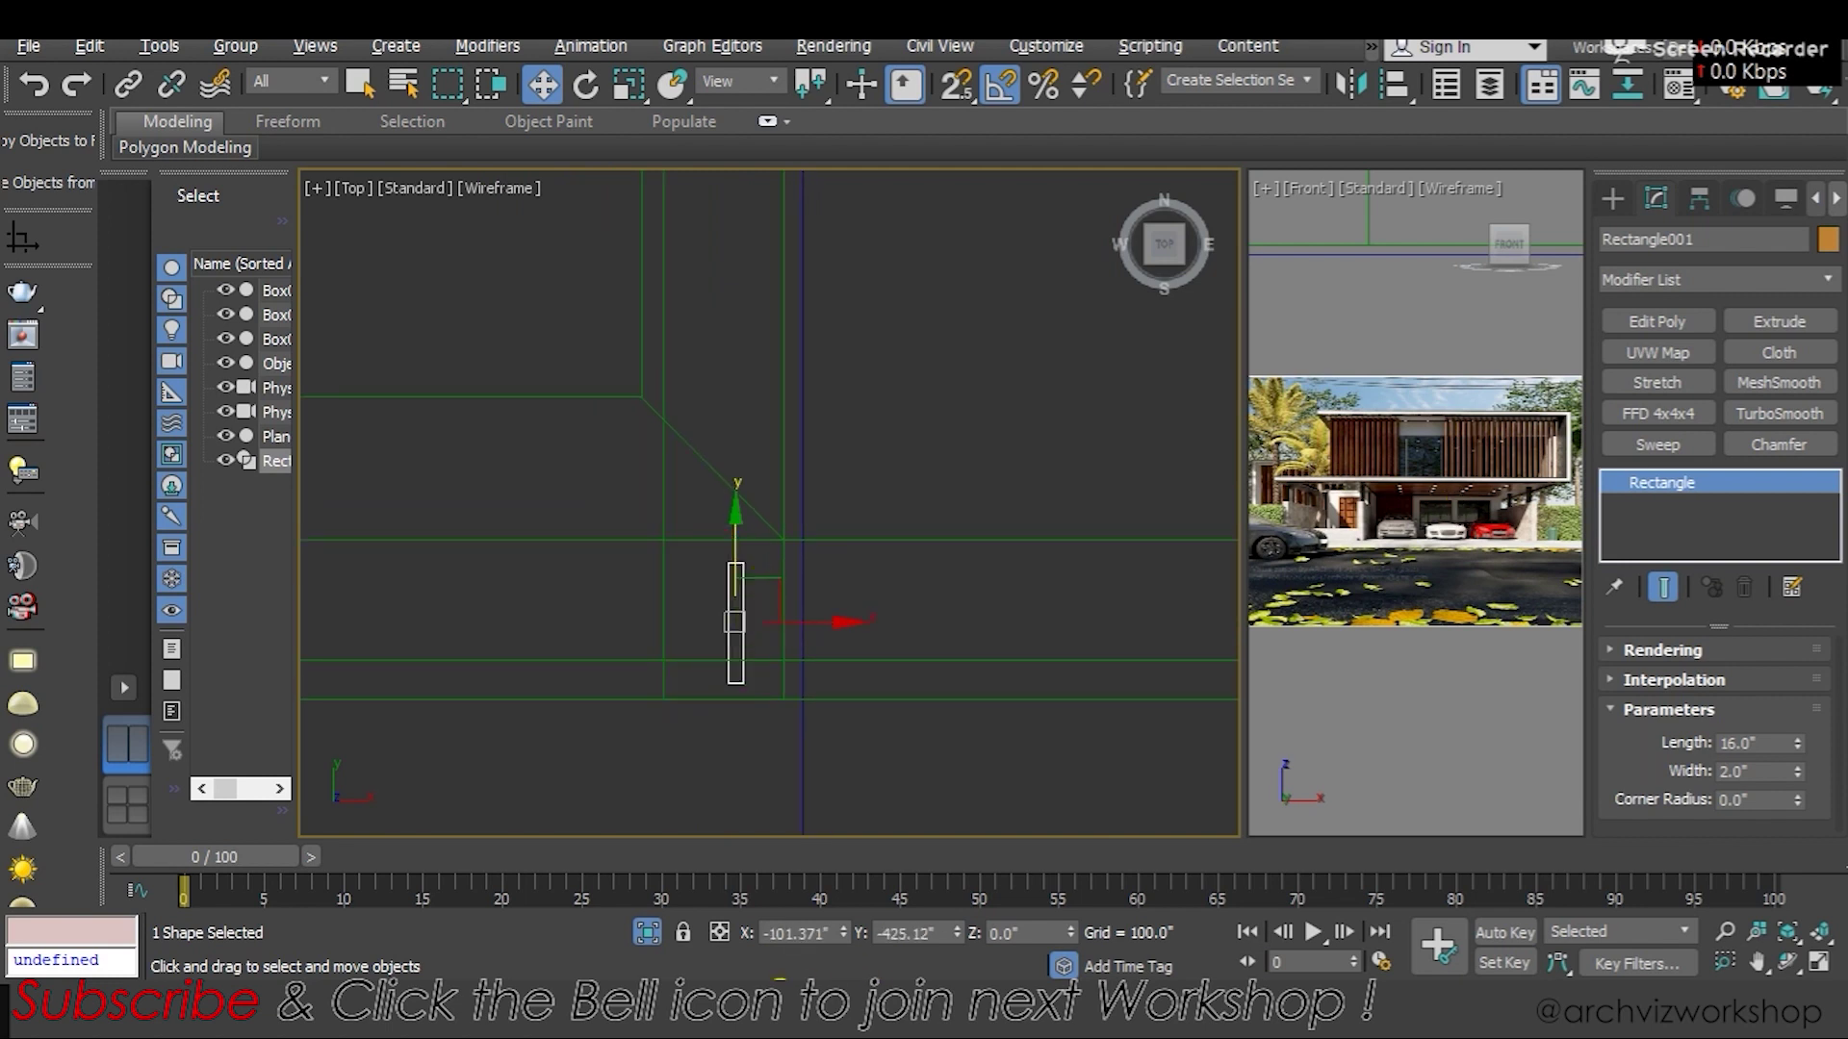
Extrude the rectangle by 12' (144") in a perspective view
{"action": "left_click", "coordinate": [1780, 321]}
{"action": "middle_click_drag", "start_coordinate": [751, 610], "coordinate": [785, 448], "text": "alt"}
{"action": "key", "text": "p"}
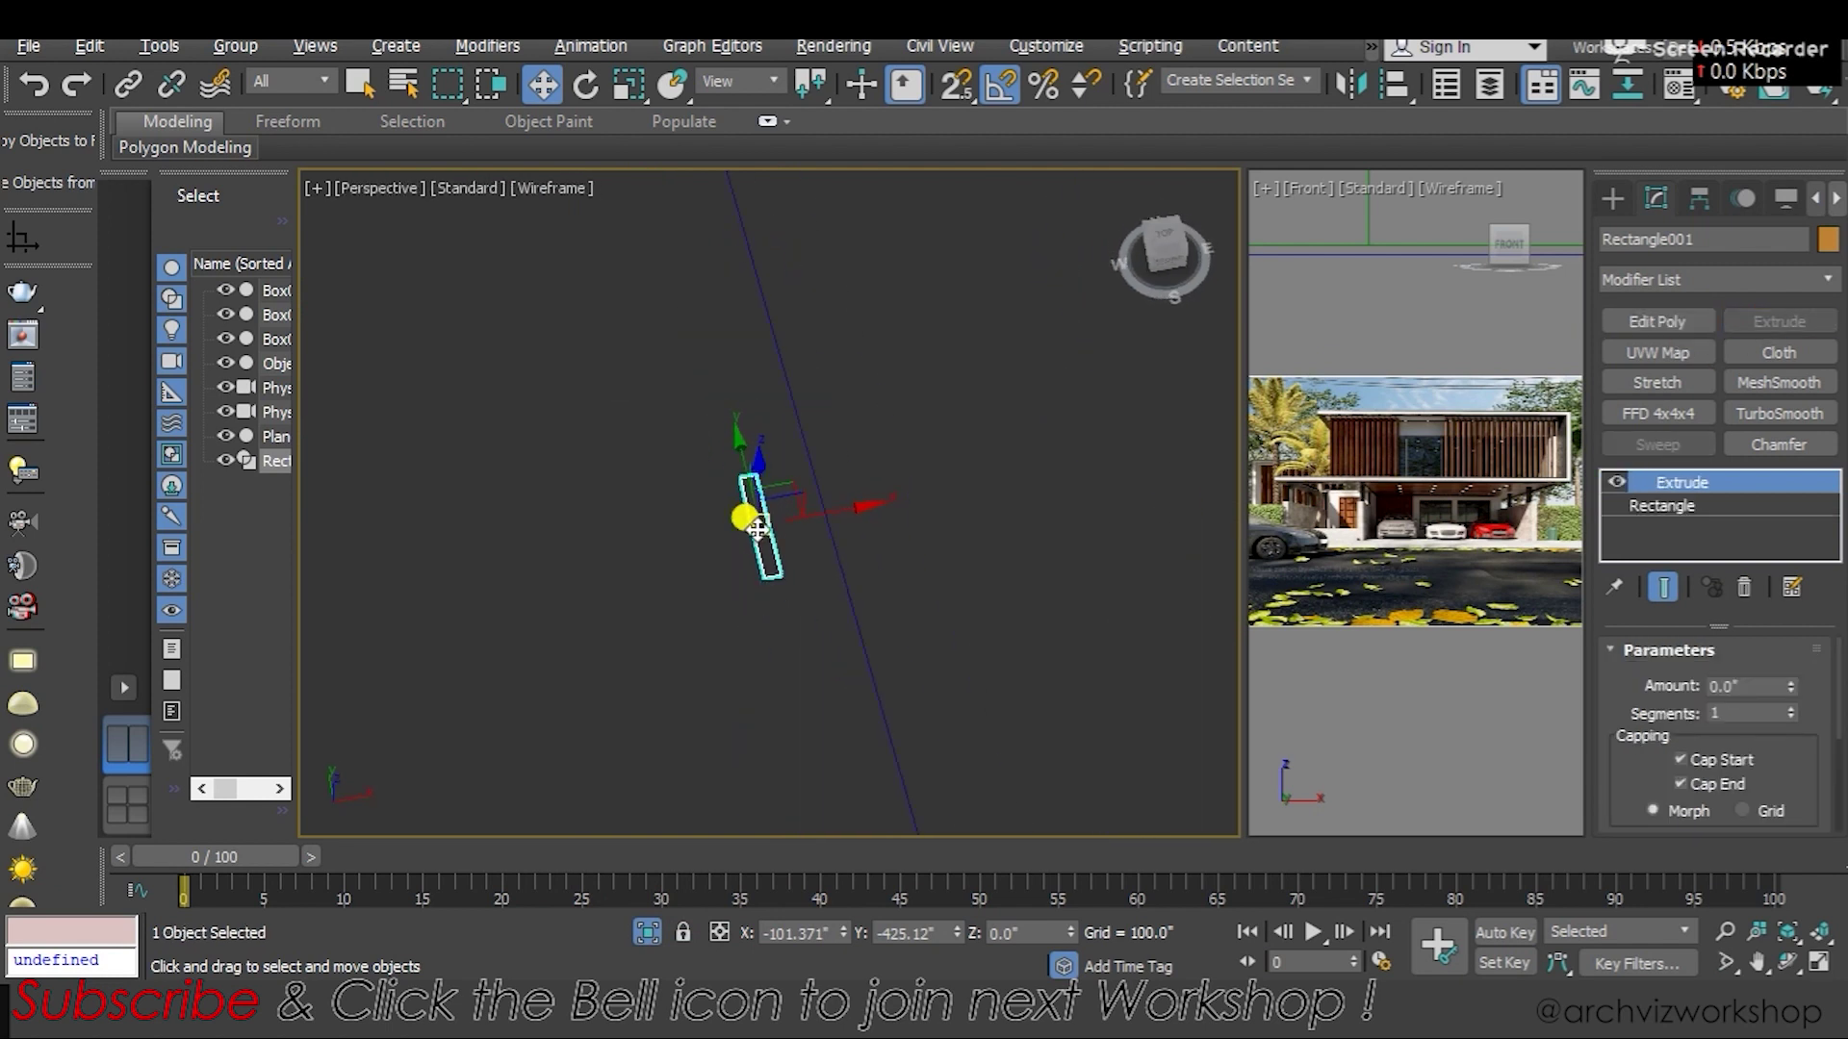
{"action": "mouse_move", "coordinate": [747, 525]}
{"action": "middle_mouse_down", "text": "alt"}
{"action": "mouse_move", "coordinate": [854, 474]}
{"action": "mouse_move", "coordinate": [710, 585]}
{"action": "middle_mouse_up", "text": "alt"}
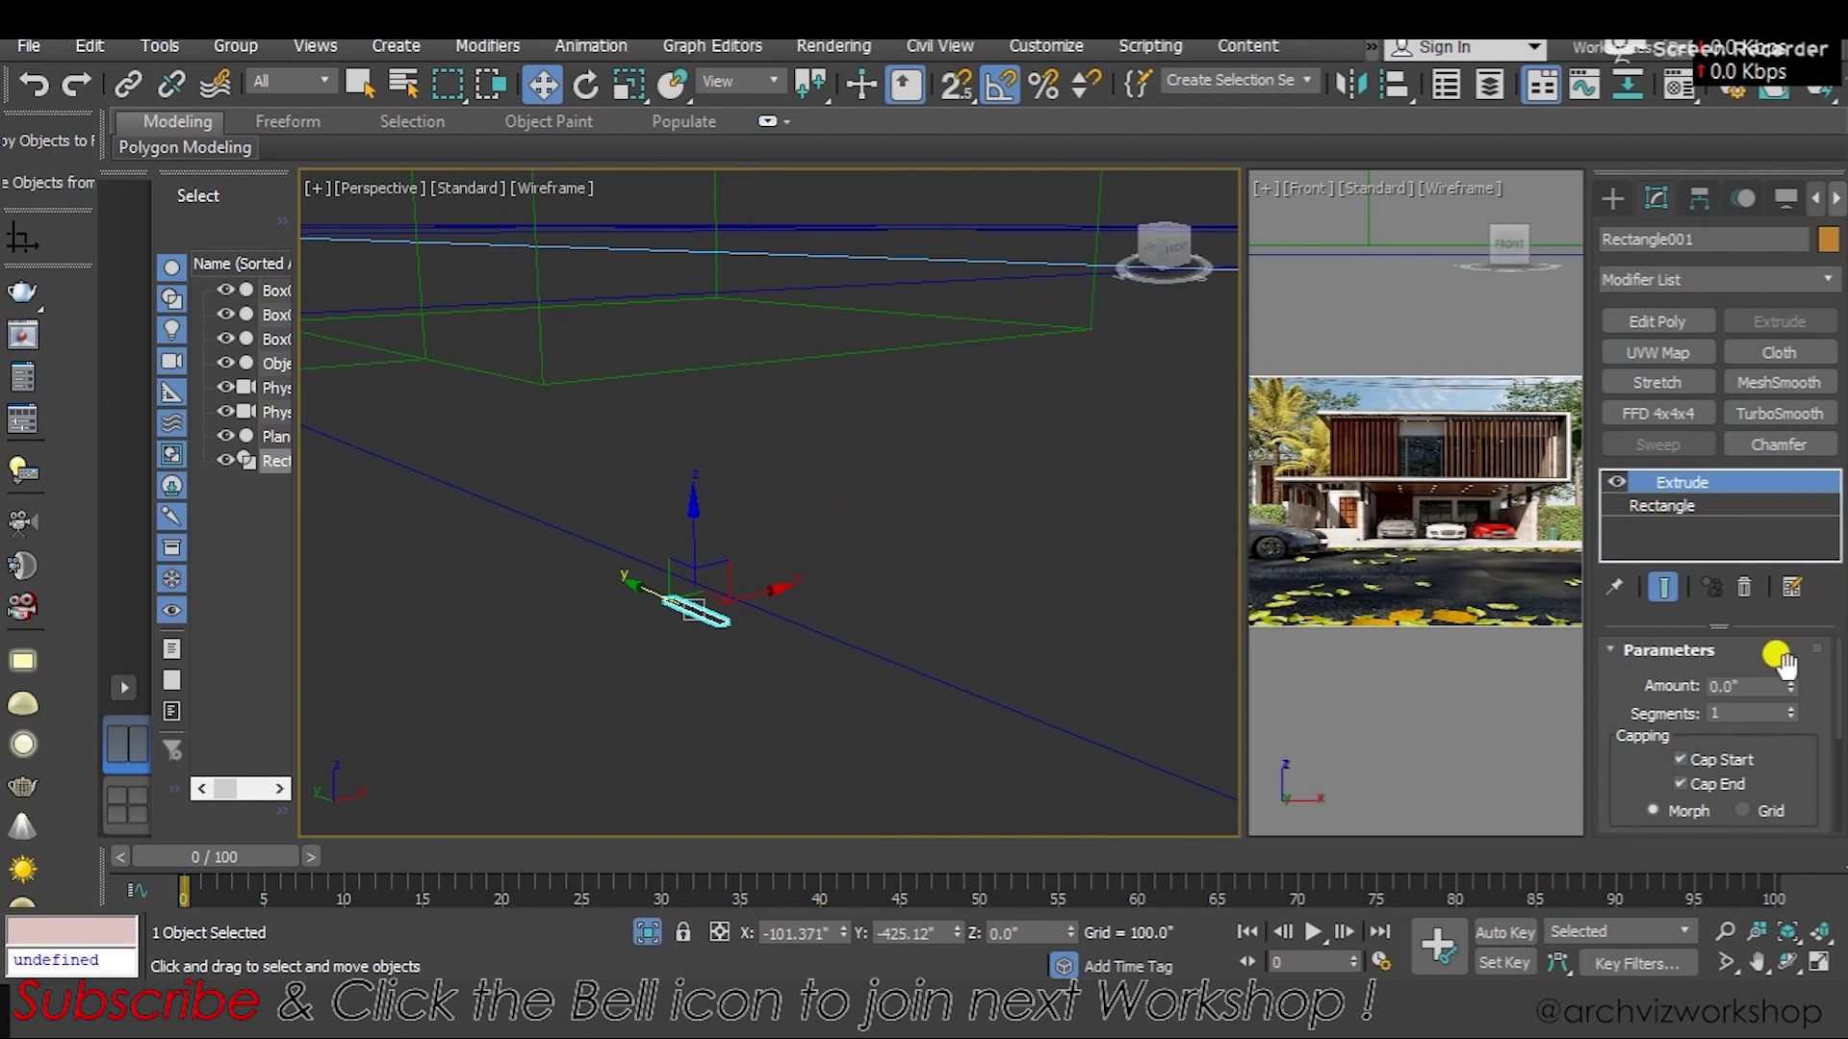
{"action": "double_click", "coordinate": [1737, 685]}
{"action": "type", "text": "12"}
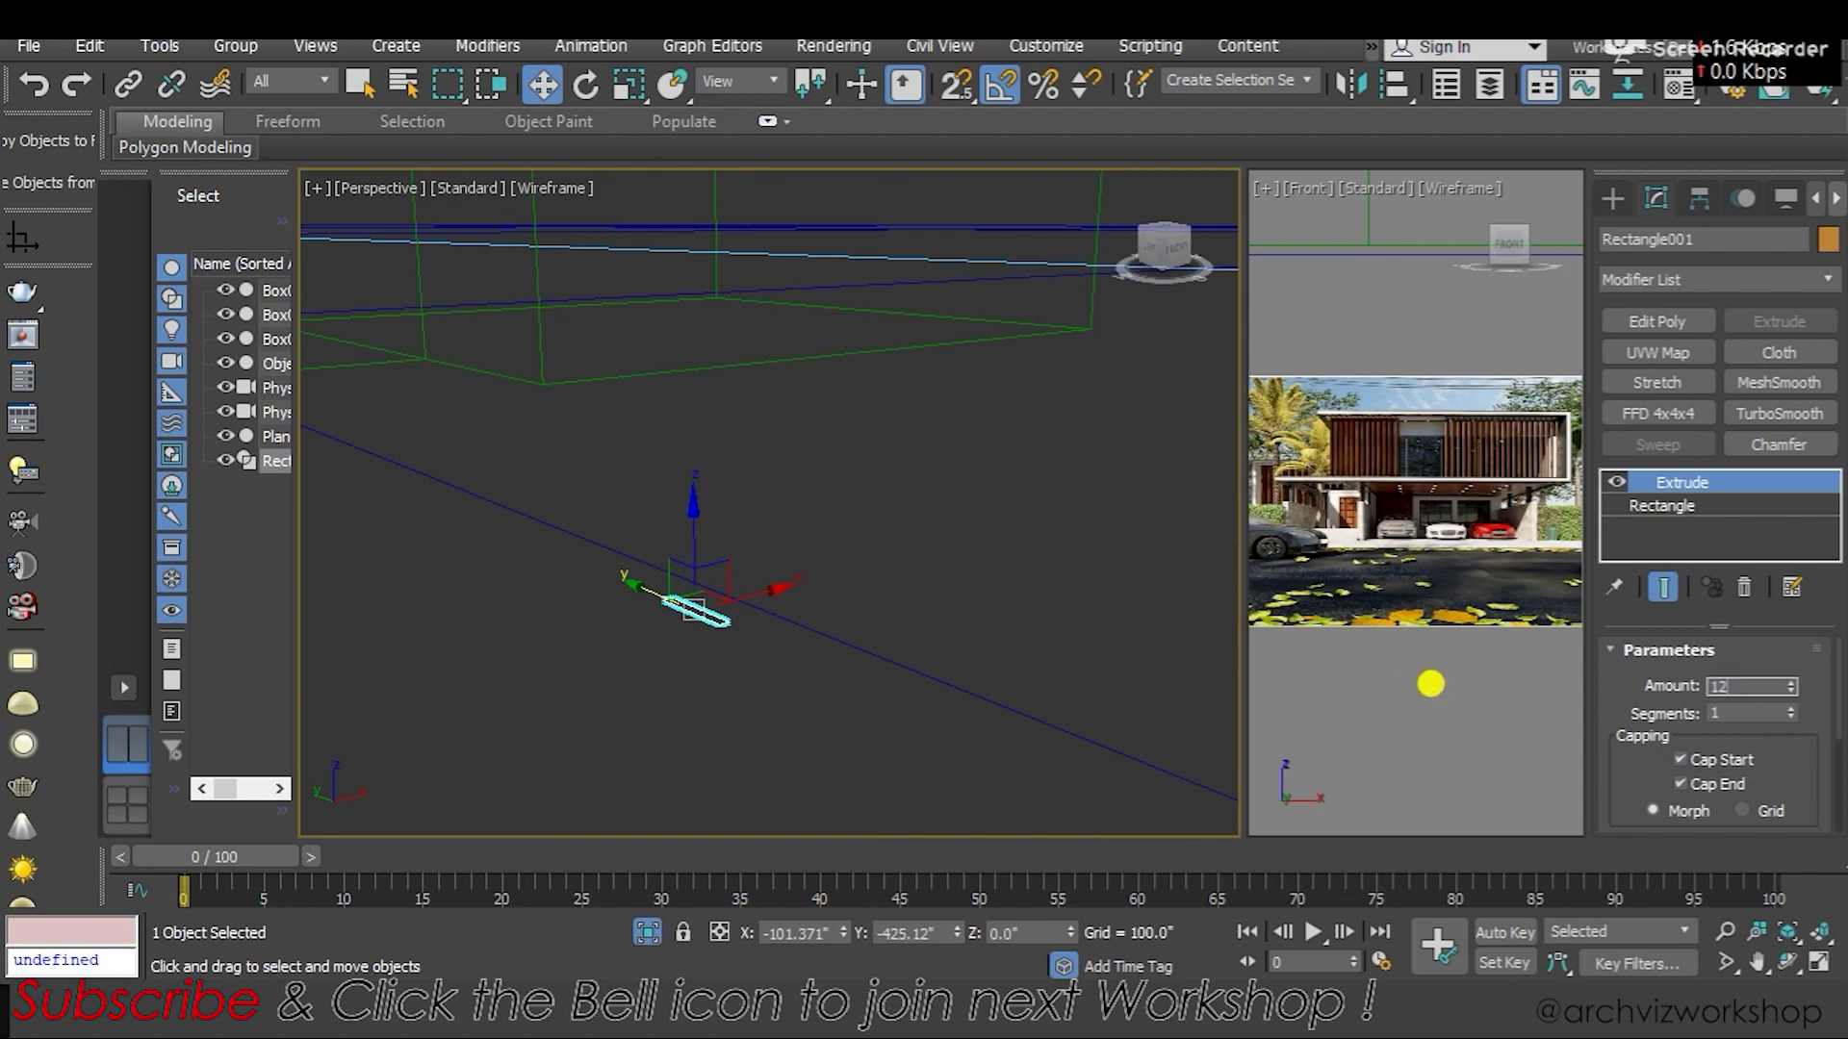
{"action": "key", "text": "Return"}
Orbit around the tall fin in shaded view and pick a Material Editor slot
{"action": "middle_click_drag", "start_coordinate": [847, 504], "coordinate": [882, 707], "text": "alt"}
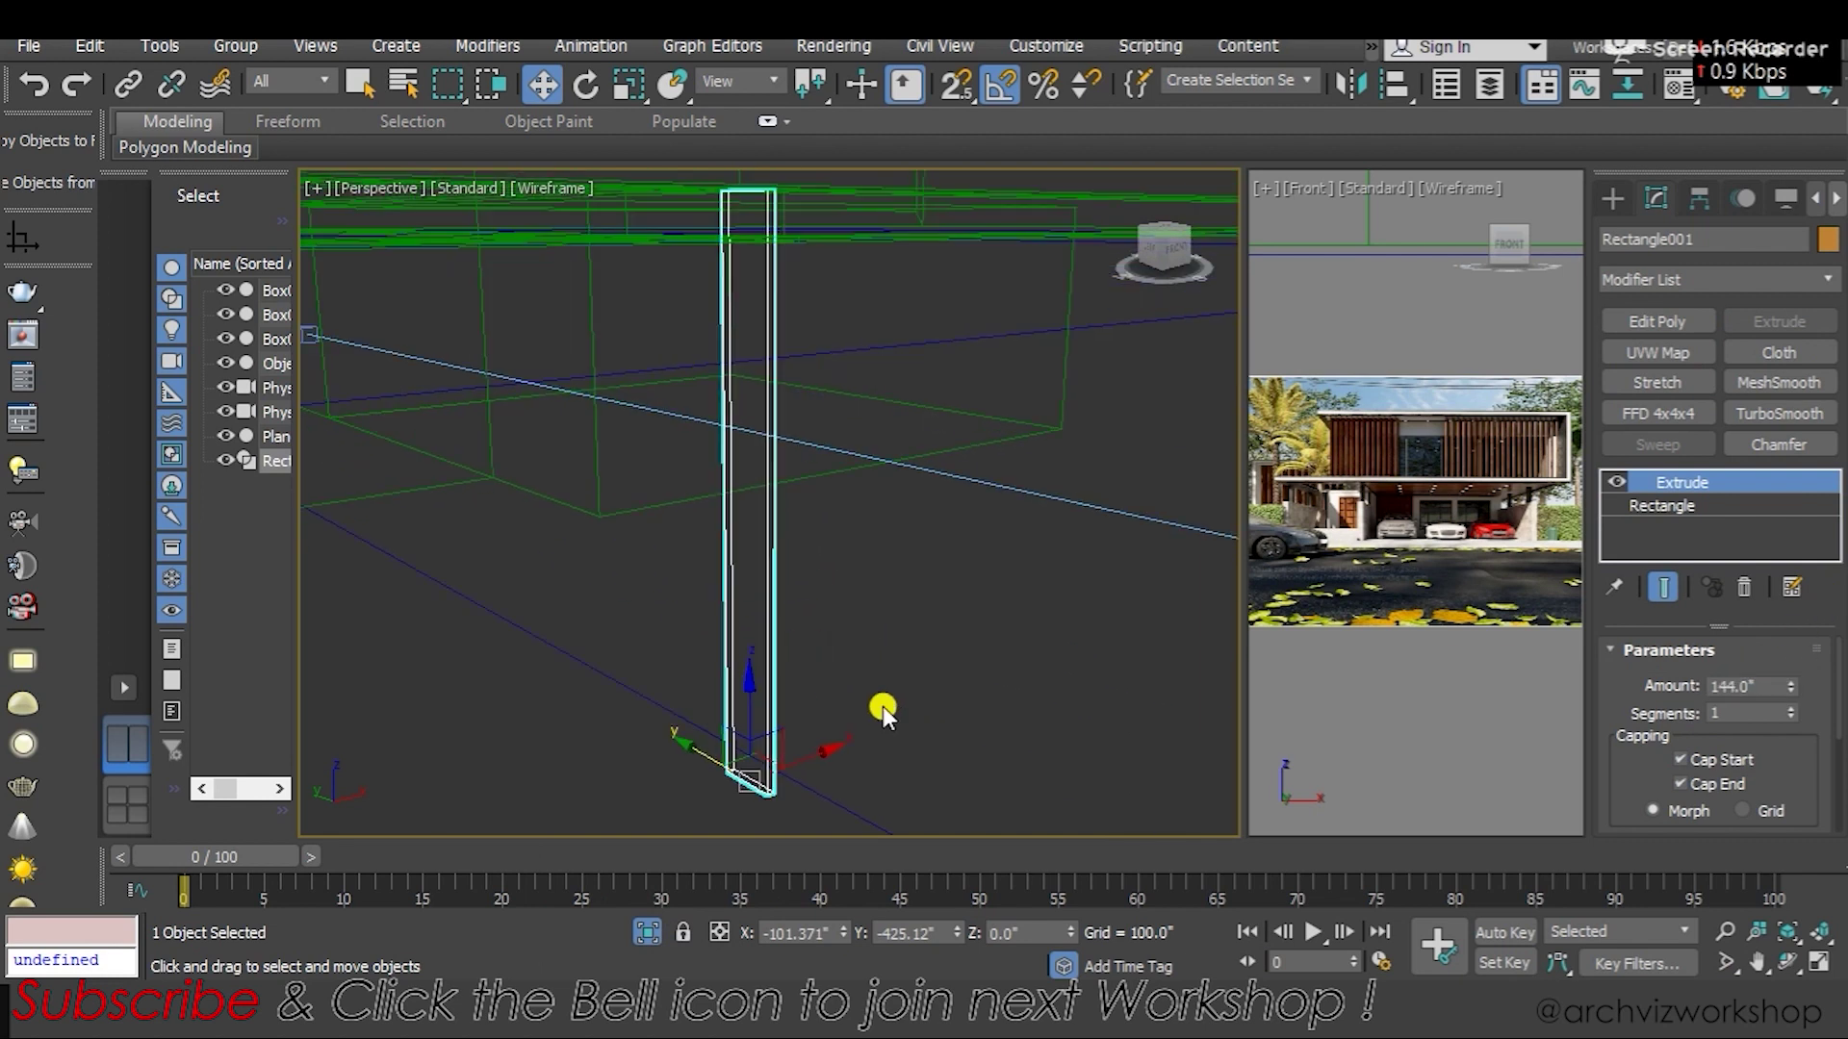
{"action": "key", "text": "F3"}
{"action": "mouse_move", "coordinate": [882, 636]}
{"action": "middle_mouse_down", "text": "alt"}
{"action": "mouse_move", "coordinate": [722, 574]}
{"action": "mouse_move", "coordinate": [995, 610]}
{"action": "middle_mouse_up", "text": "alt"}
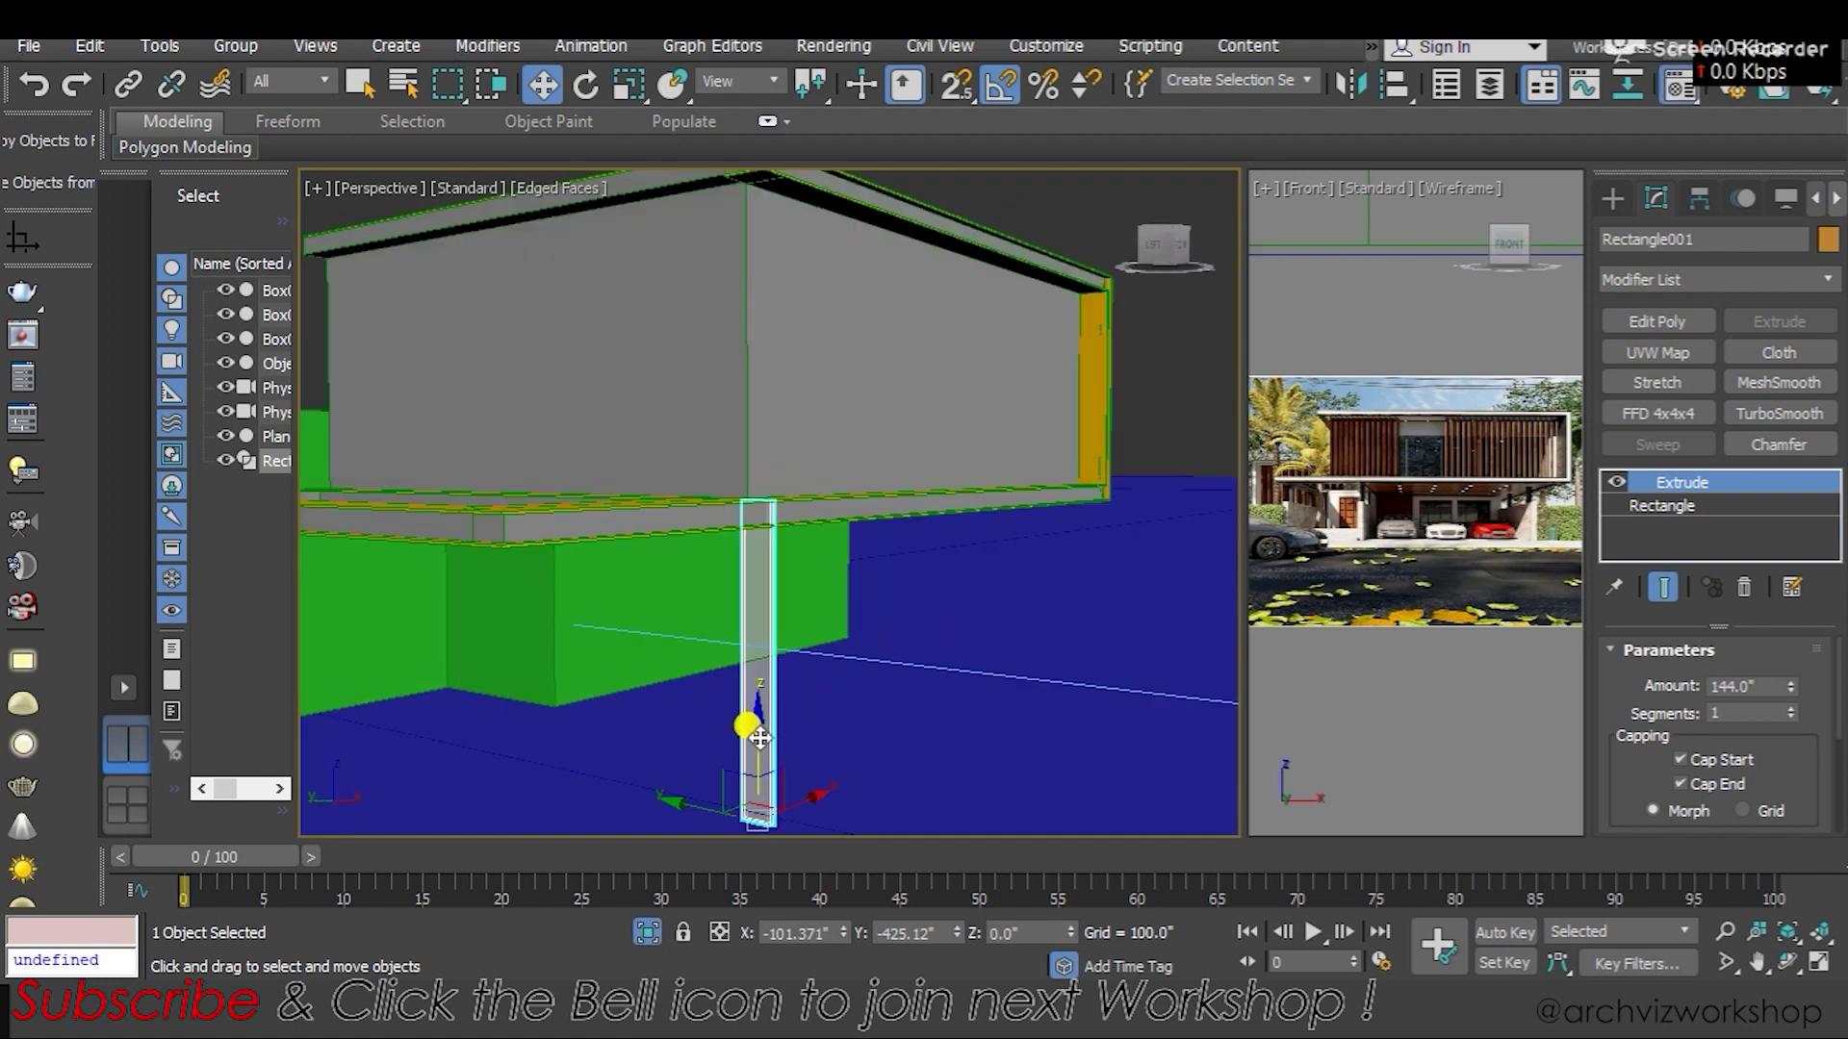
{"action": "key", "text": "m"}
{"action": "left_click", "coordinate": [260, 257]}
Assign a sample material to the fin and close the Material Editor
{"action": "left_click", "coordinate": [185, 421]}
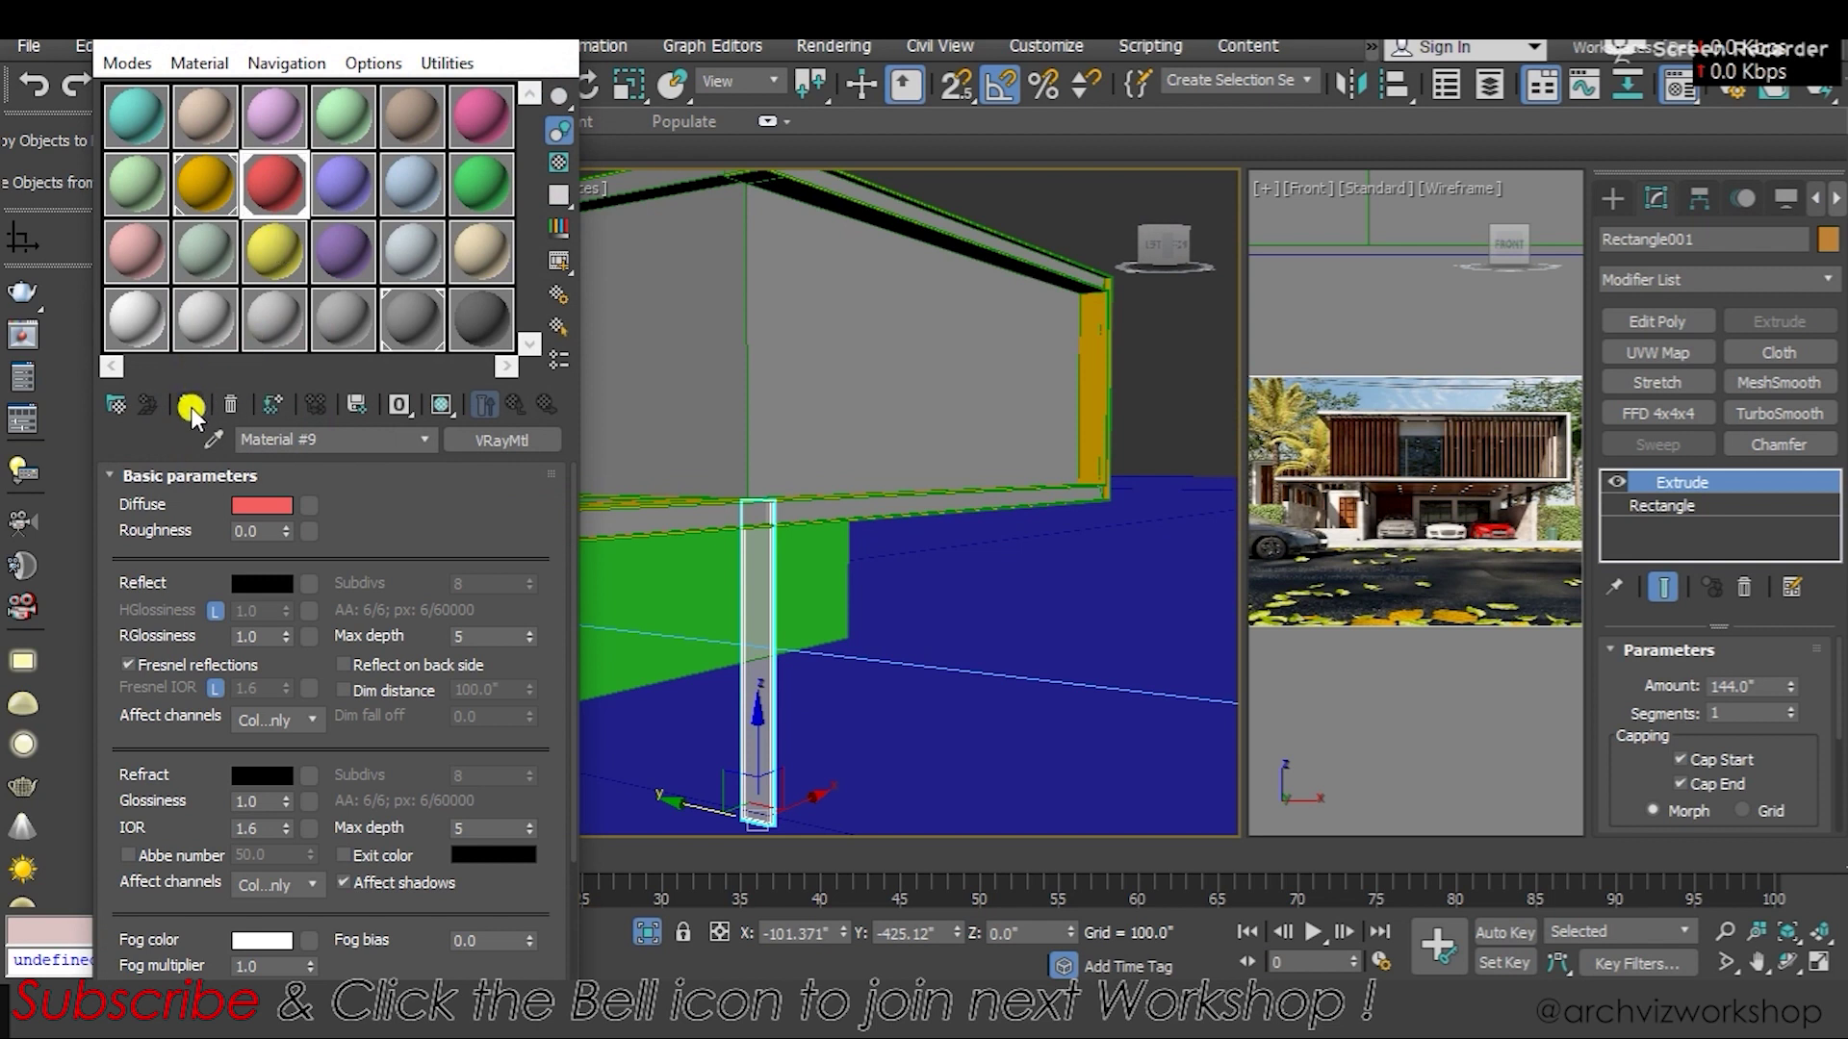
{"action": "left_click", "coordinate": [343, 182]}
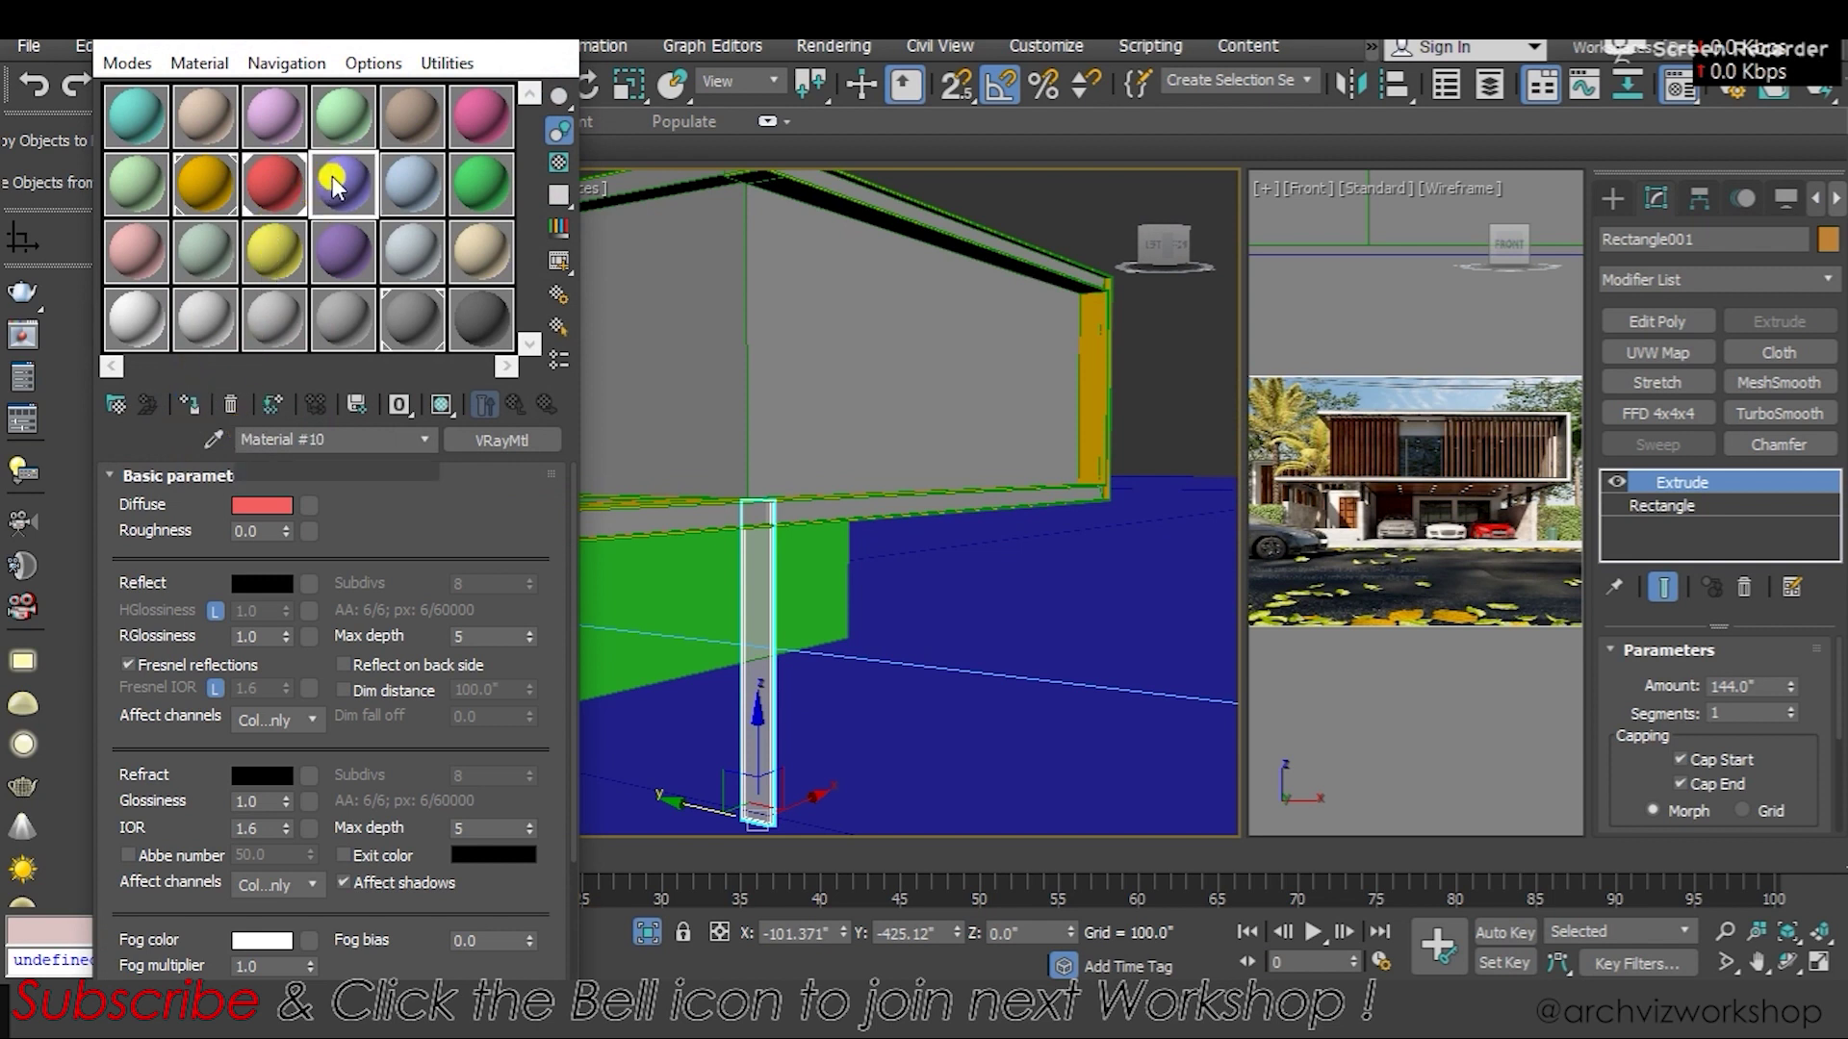
{"action": "mouse_move", "coordinate": [948, 655]}
{"action": "middle_mouse_down", "text": "alt"}
{"action": "mouse_move", "coordinate": [960, 540]}
{"action": "mouse_move", "coordinate": [746, 523]}
{"action": "middle_mouse_up", "text": "alt"}
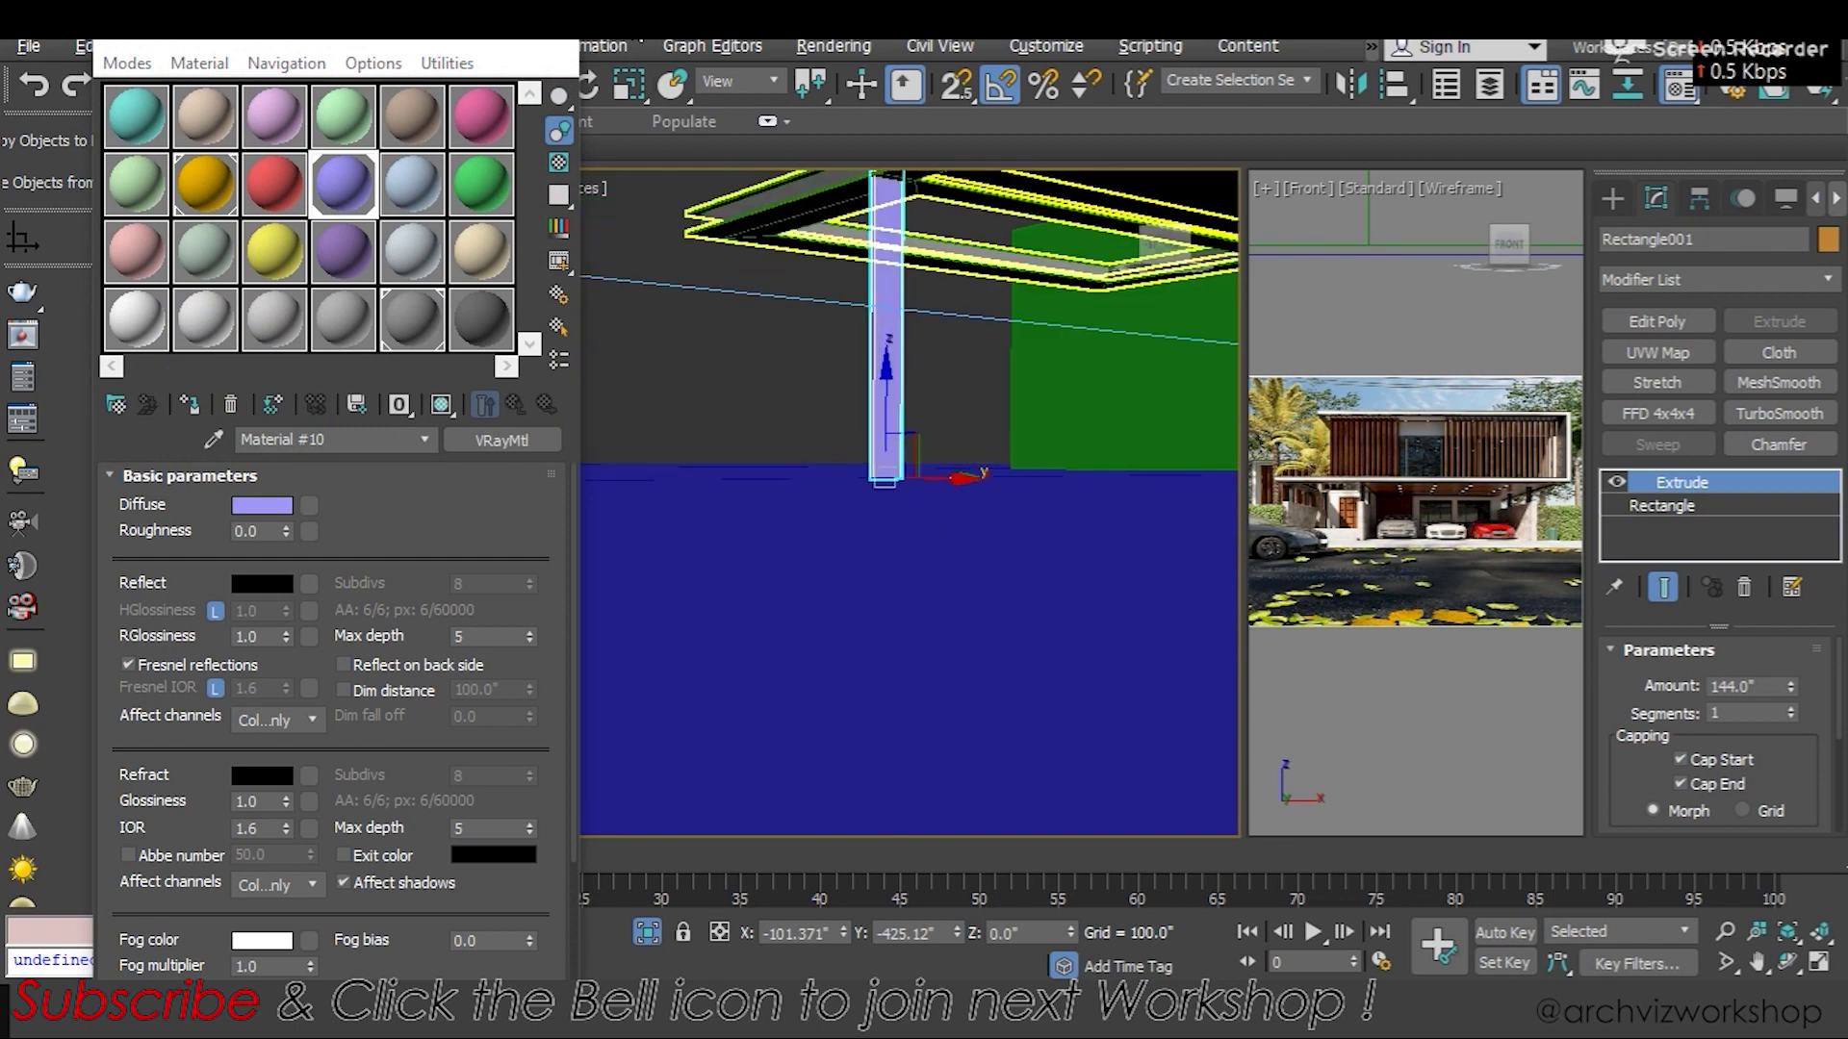
{"action": "left_click", "coordinate": [563, 44]}
{"action": "mouse_move", "coordinate": [866, 503]}
{"action": "middle_mouse_down", "text": "alt"}
{"action": "mouse_move", "coordinate": [899, 602]}
{"action": "mouse_move", "coordinate": [813, 727]}
{"action": "mouse_move", "coordinate": [845, 729]}
{"action": "mouse_move", "coordinate": [956, 902]}
{"action": "middle_mouse_up", "text": "alt"}
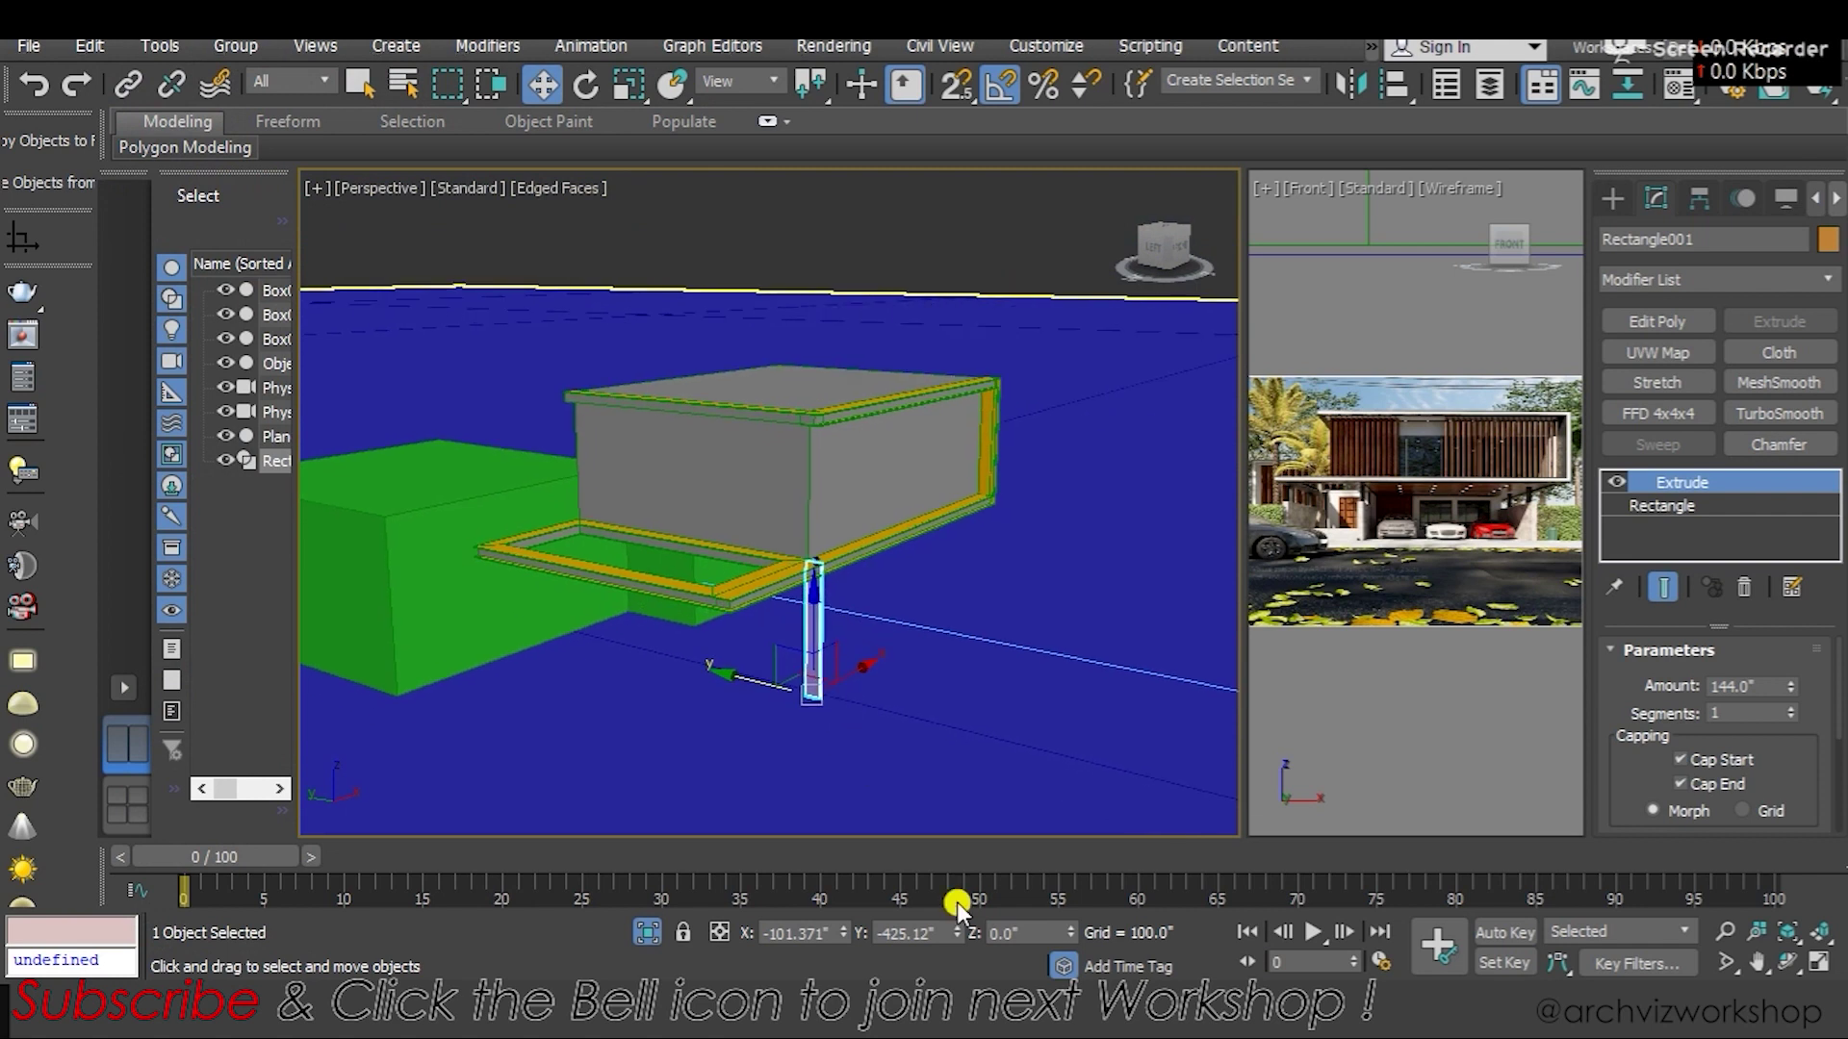
Raise the fin to Z 12' (144") and slide it along the orange frame
{"action": "double_click", "coordinate": [1035, 921]}
{"action": "type", "text": "12"}
{"action": "type", "text": "'"}
{"action": "key", "text": "Return"}
{"action": "scroll", "coordinate": [763, 540], "scroll_direction": "up", "scroll_amount": 3}
{"action": "mouse_move", "coordinate": [763, 540]}
{"action": "middle_mouse_down", "text": "alt"}
{"action": "mouse_move", "coordinate": [746, 607]}
{"action": "mouse_move", "coordinate": [878, 540]}
{"action": "middle_mouse_up", "text": "alt"}
{"action": "scroll", "coordinate": [719, 639], "scroll_direction": "up", "scroll_amount": 3}
{"action": "scroll", "coordinate": [718, 639], "scroll_direction": "up", "scroll_amount": 3}
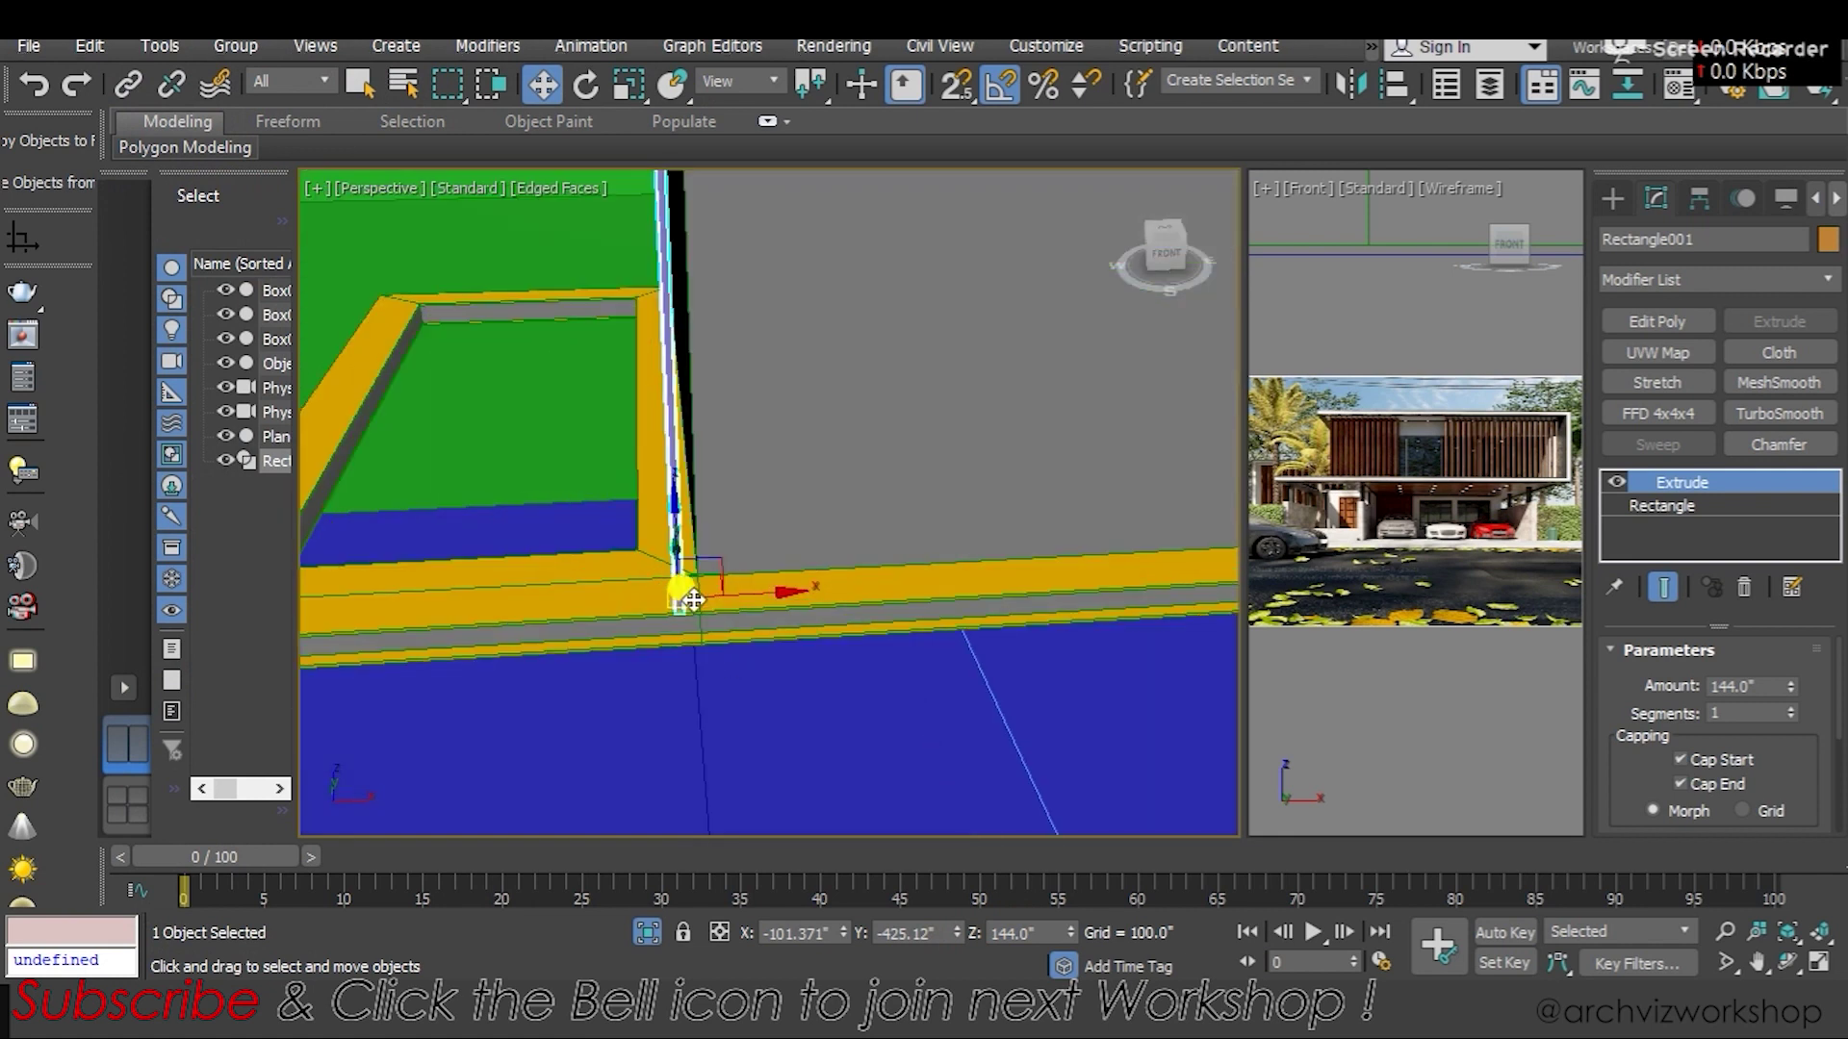
{"action": "left_click_drag", "start_coordinate": [722, 592], "coordinate": [801, 614]}
{"action": "scroll", "coordinate": [802, 614], "scroll_direction": "down", "scroll_amount": 5}
{"action": "mouse_move", "coordinate": [763, 639]}
{"action": "middle_mouse_down", "text": "alt"}
{"action": "mouse_move", "coordinate": [1019, 523]}
{"action": "mouse_move", "coordinate": [858, 615]}
{"action": "mouse_move", "coordinate": [866, 528]}
{"action": "middle_mouse_up", "text": "alt"}
{"action": "scroll", "coordinate": [858, 615], "scroll_direction": "up", "scroll_amount": 4}
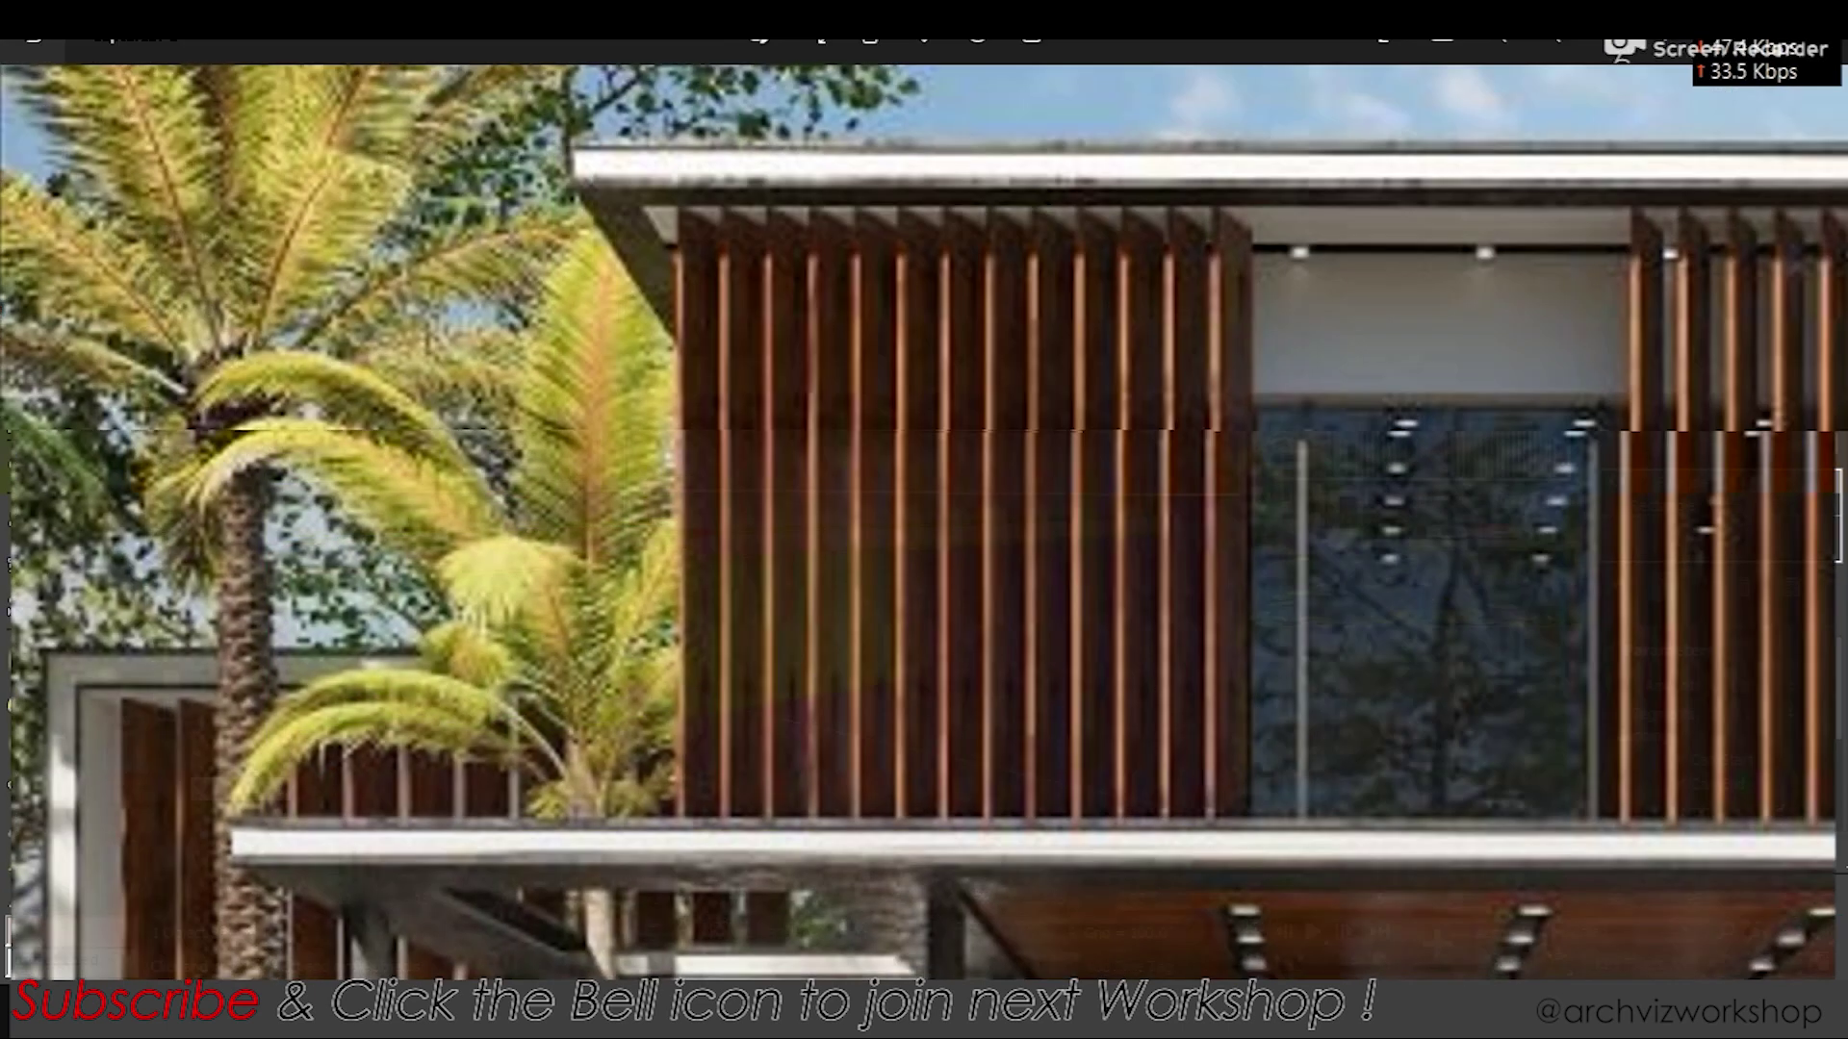
{"action": "scroll", "coordinate": [924, 520], "scroll_direction": "down", "scroll_amount": 2}
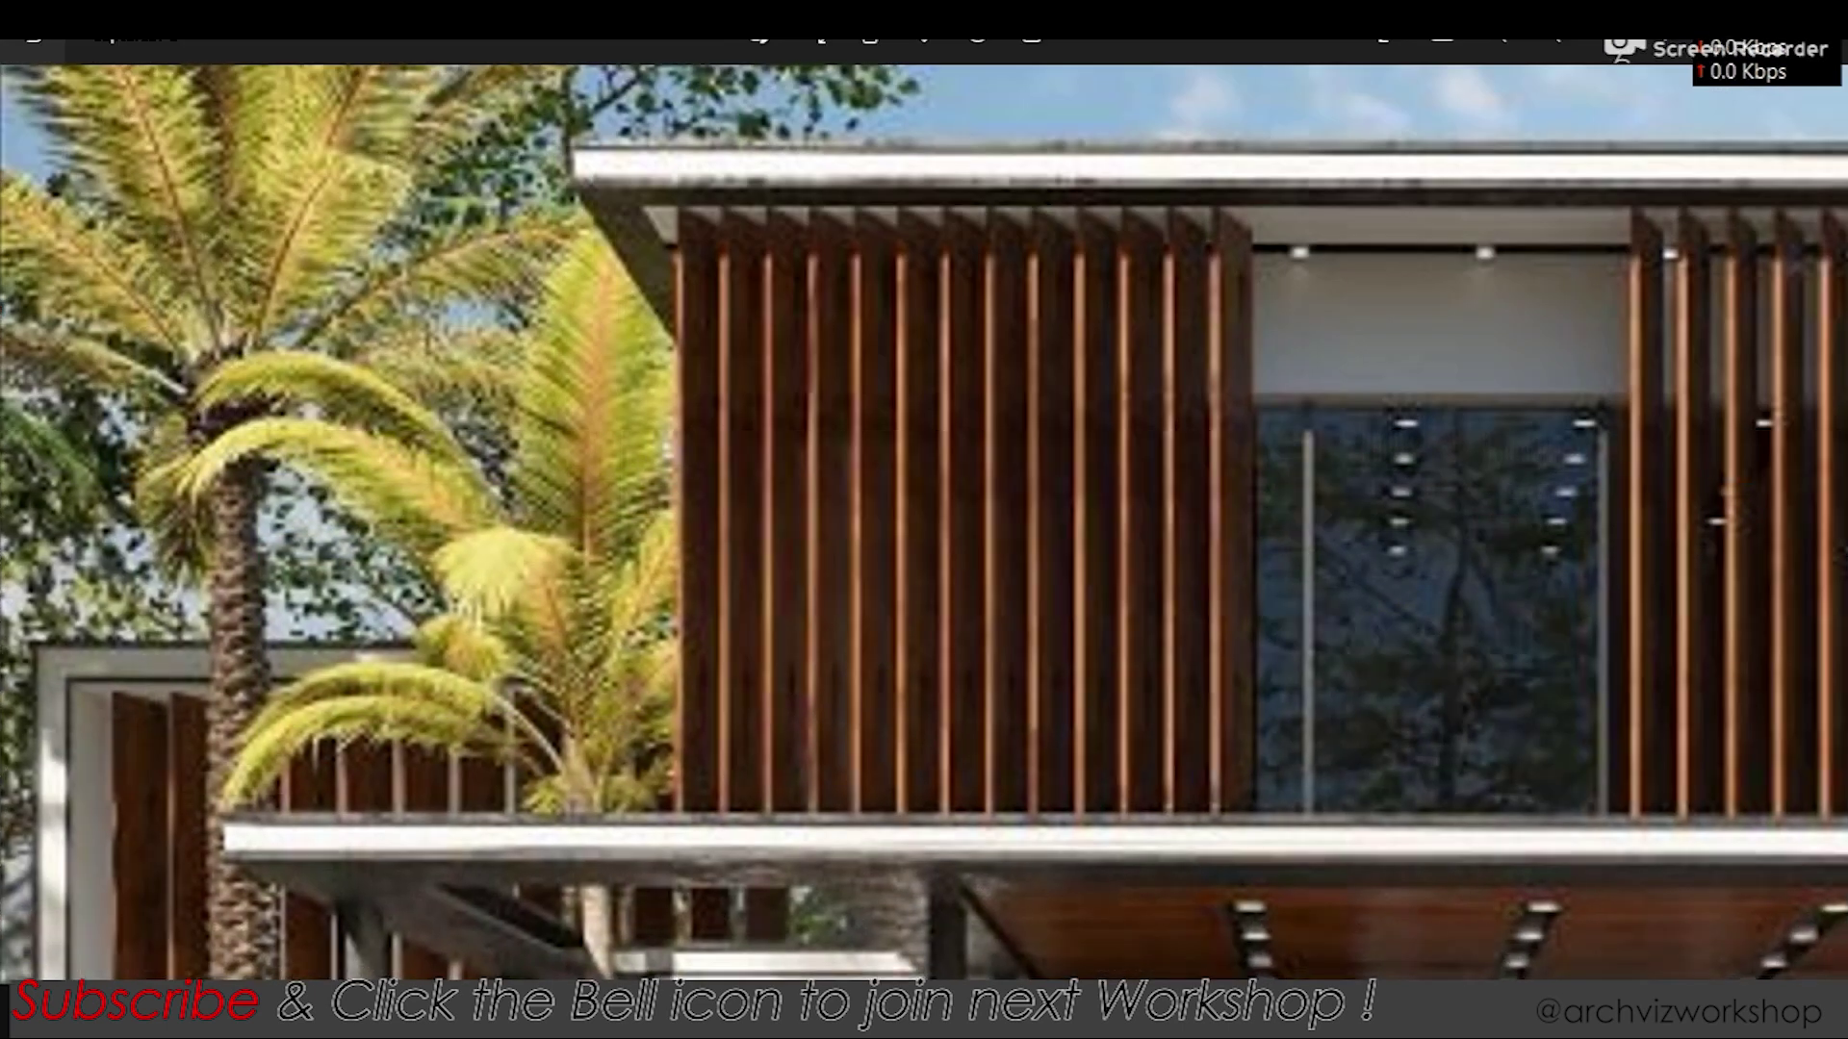
Zoom out on the reference render's house, then orbit the viewport back to the slat
{"action": "scroll", "coordinate": [1104, 248], "scroll_direction": "down", "scroll_amount": 2}
{"action": "scroll", "coordinate": [948, 336], "scroll_direction": "down", "scroll_amount": 1}
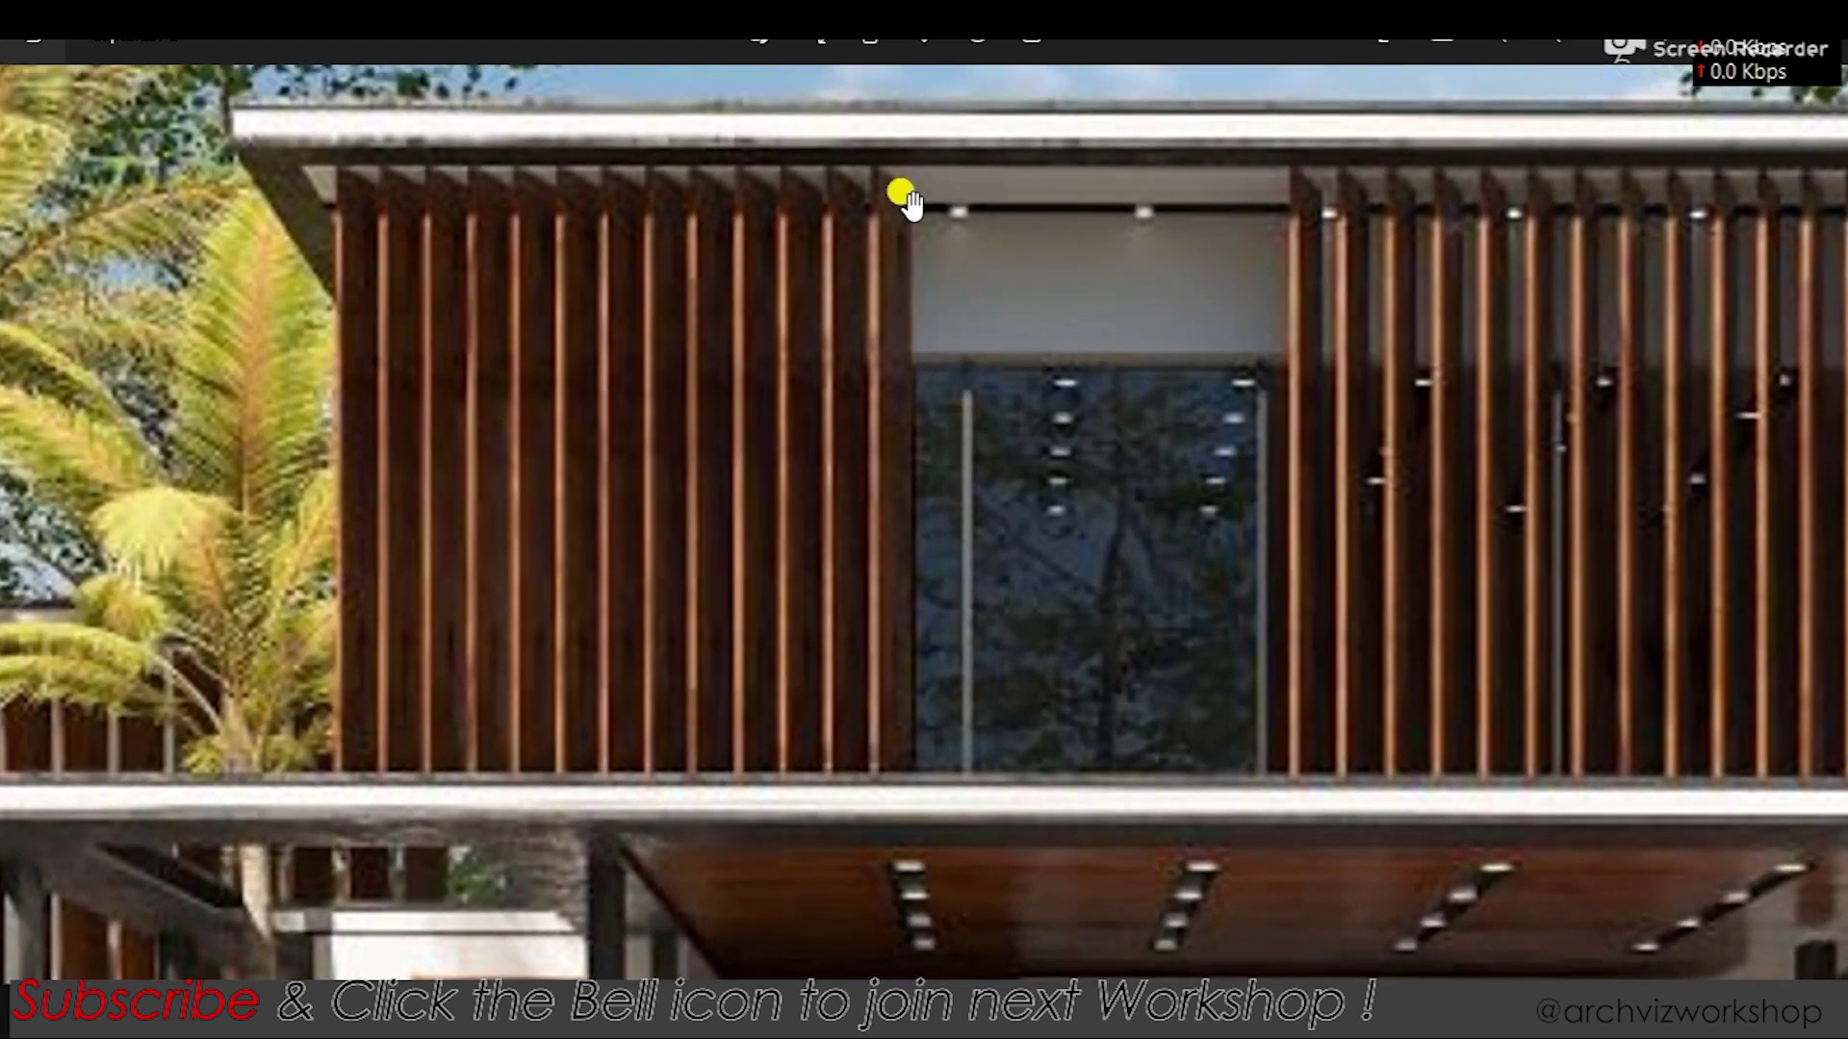
{"action": "scroll", "coordinate": [924, 452], "scroll_direction": "down", "scroll_amount": 2}
{"action": "scroll", "coordinate": [919, 457], "scroll_direction": "down", "scroll_amount": 1}
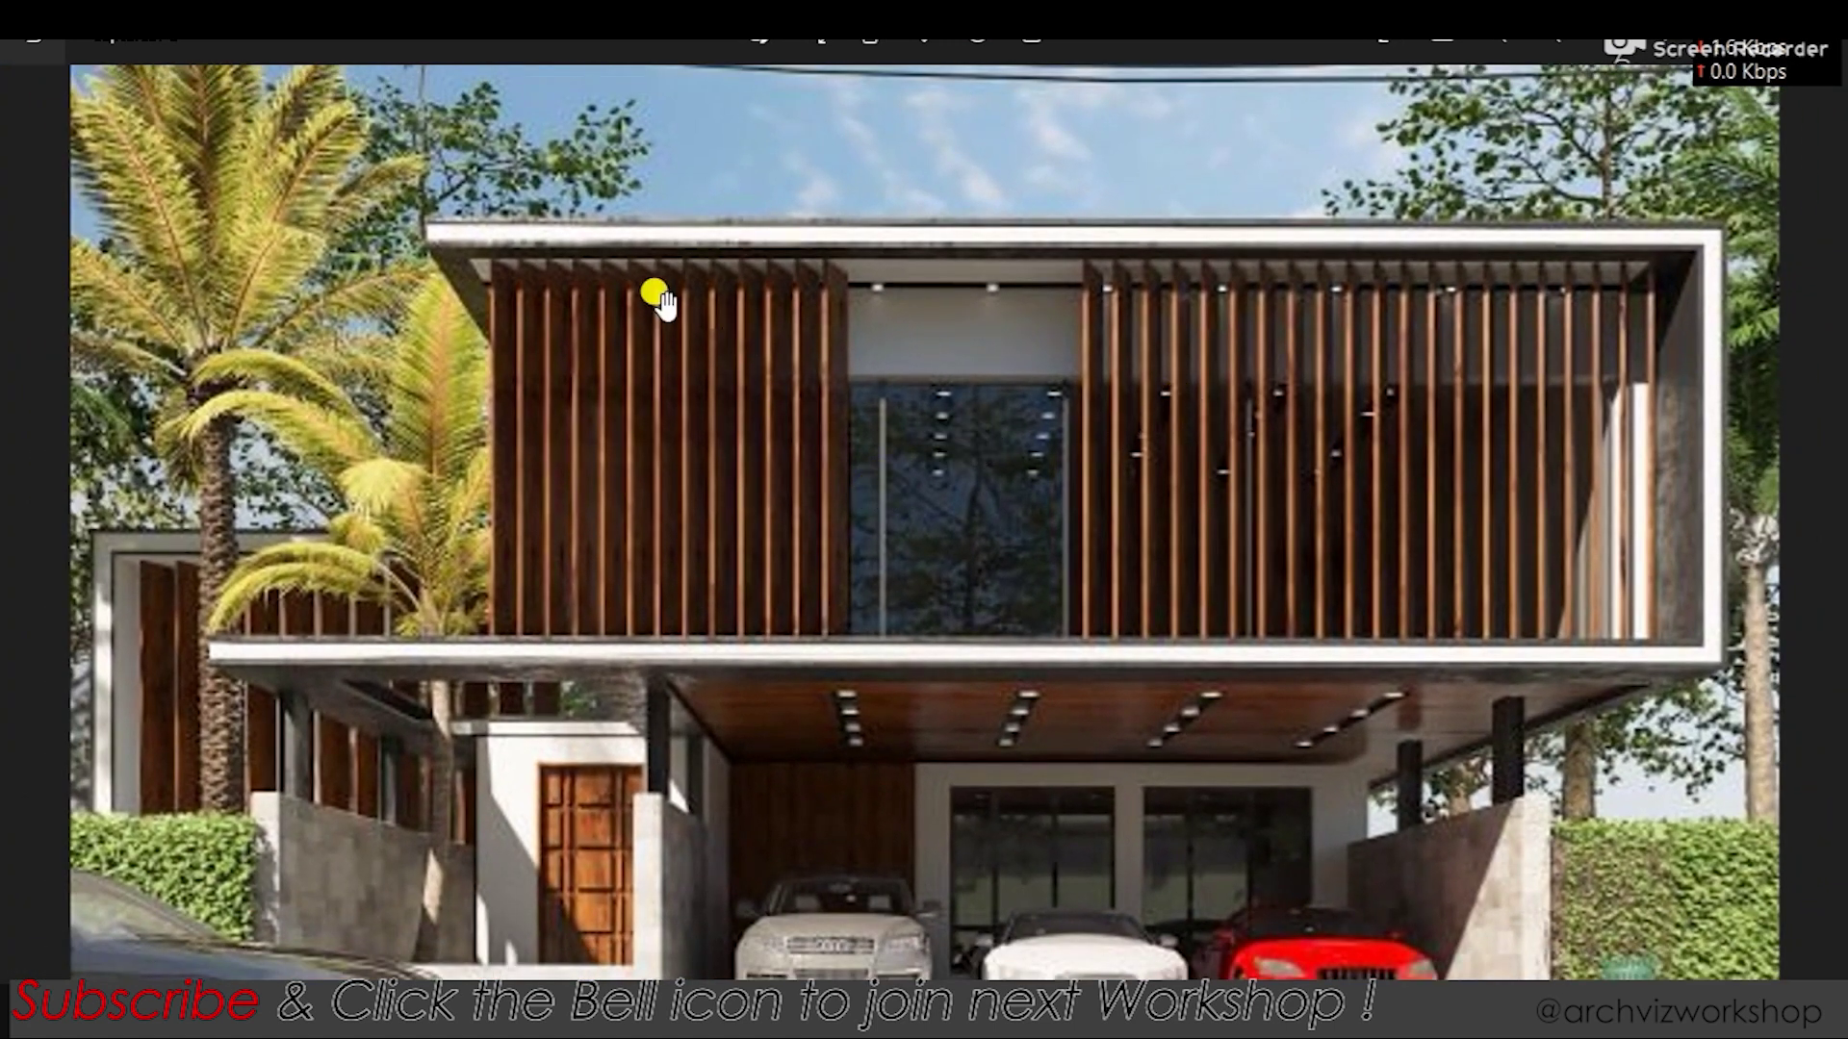
{"action": "scroll", "coordinate": [738, 325], "scroll_direction": "up", "scroll_amount": 1}
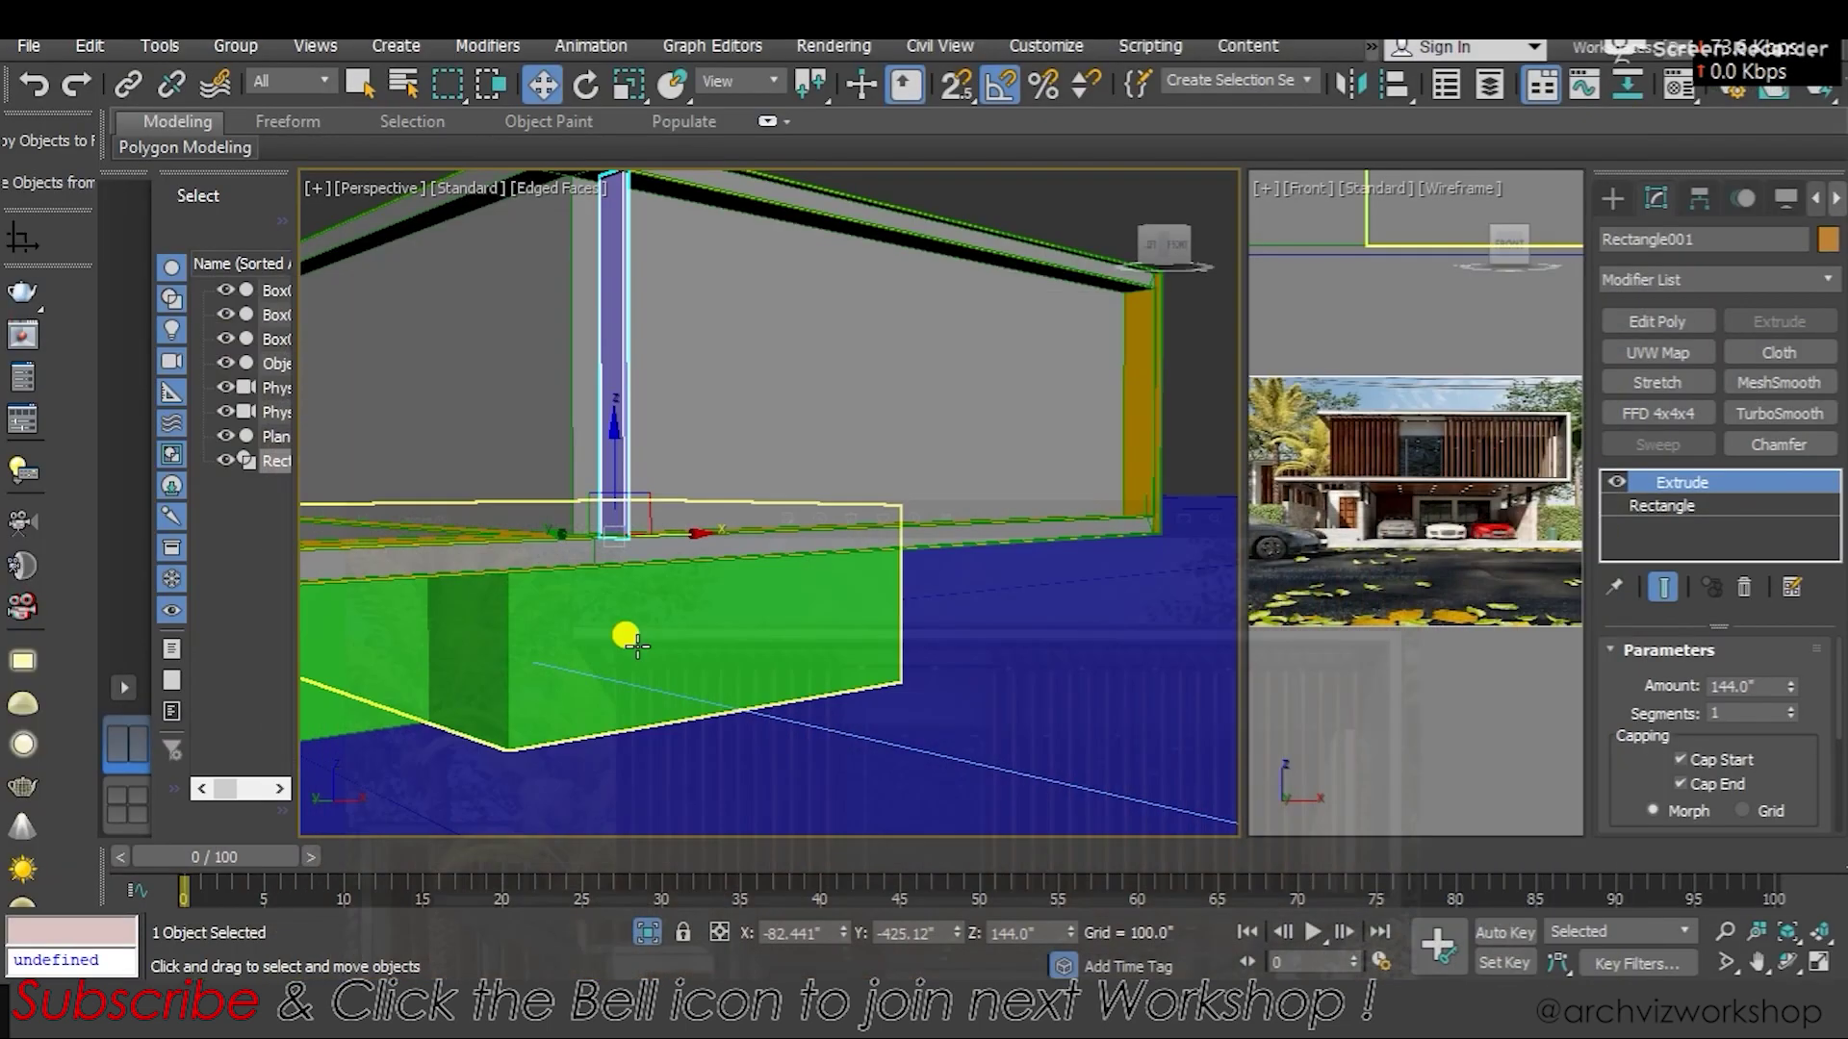
{"action": "middle_click_drag", "start_coordinate": [628, 639], "coordinate": [681, 717], "text": "alt"}
{"action": "scroll", "coordinate": [598, 655], "scroll_direction": "up", "scroll_amount": 3}
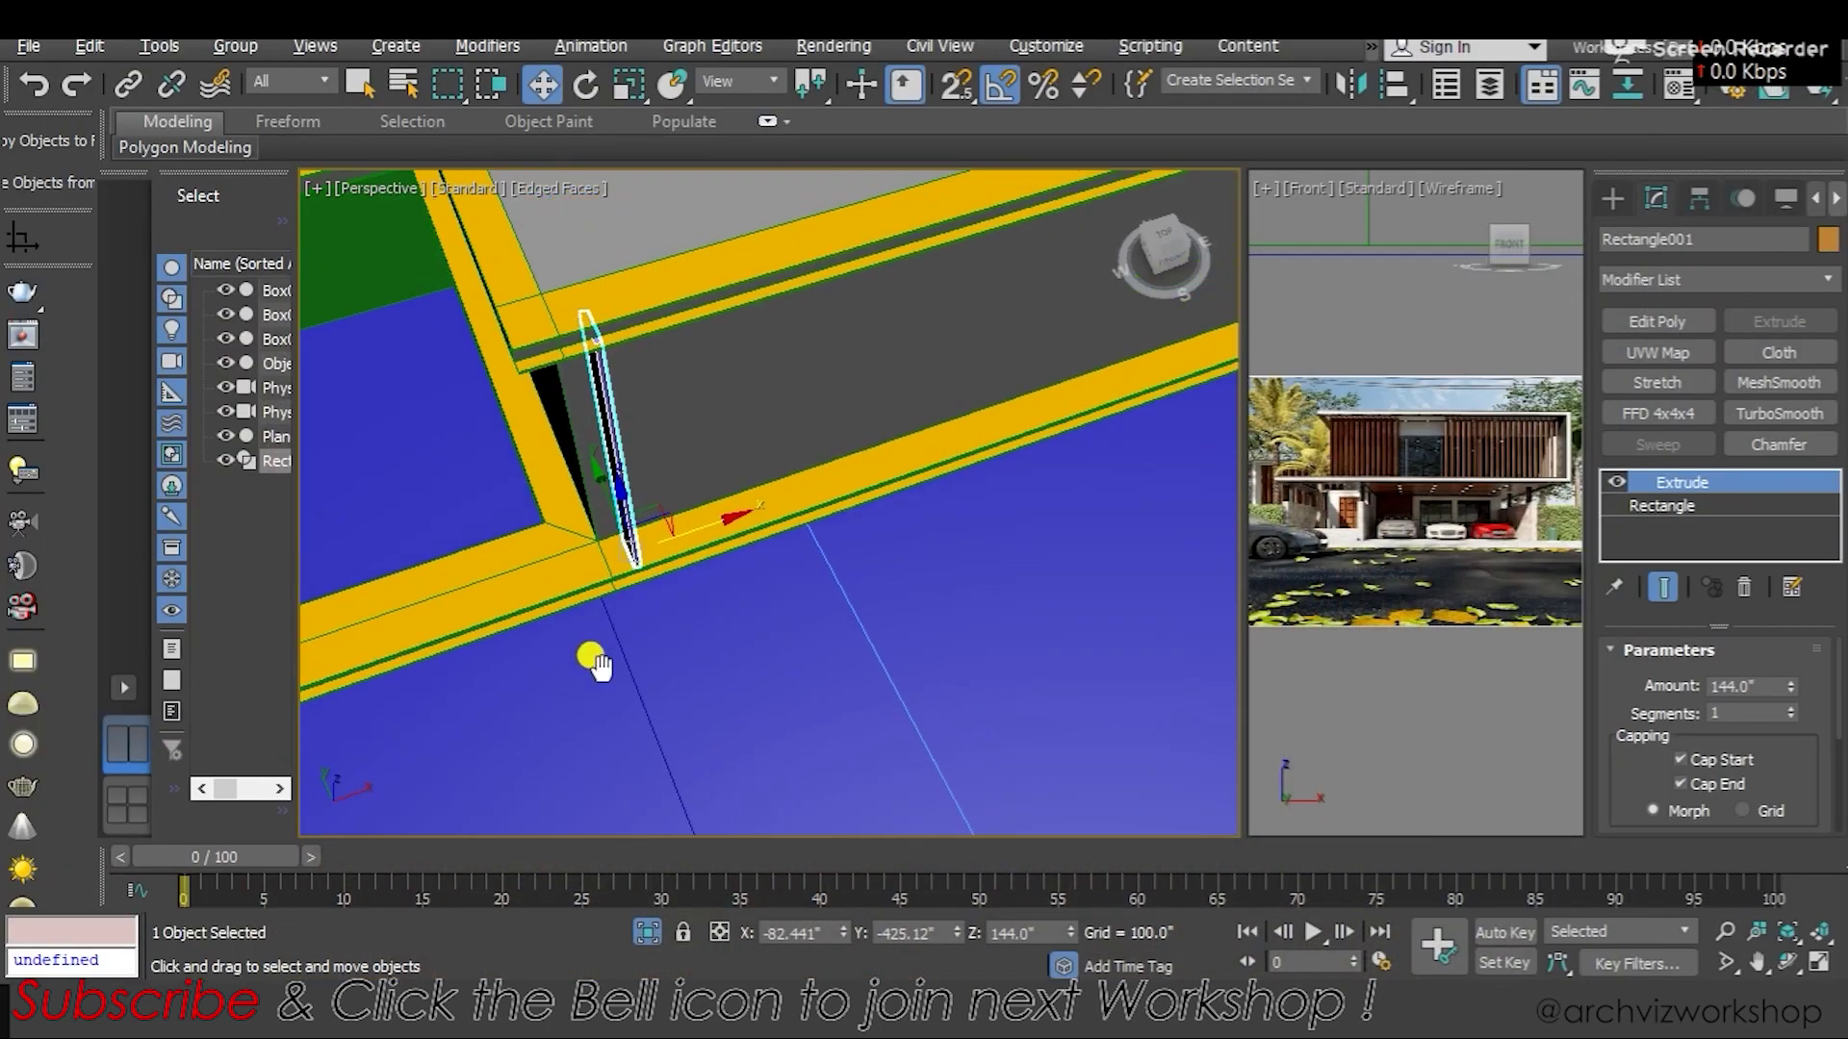
Set angle snap to 30° and rotate the slat 30° about Z, then reselect it
{"action": "scroll", "coordinate": [671, 525], "scroll_direction": "up", "scroll_amount": 2}
{"action": "mouse_move", "coordinate": [672, 525]}
{"action": "middle_mouse_down", "text": "alt"}
{"action": "mouse_move", "coordinate": [621, 541]}
{"action": "mouse_move", "coordinate": [684, 548]}
{"action": "mouse_move", "coordinate": [639, 576]}
{"action": "middle_mouse_up", "text": "alt"}
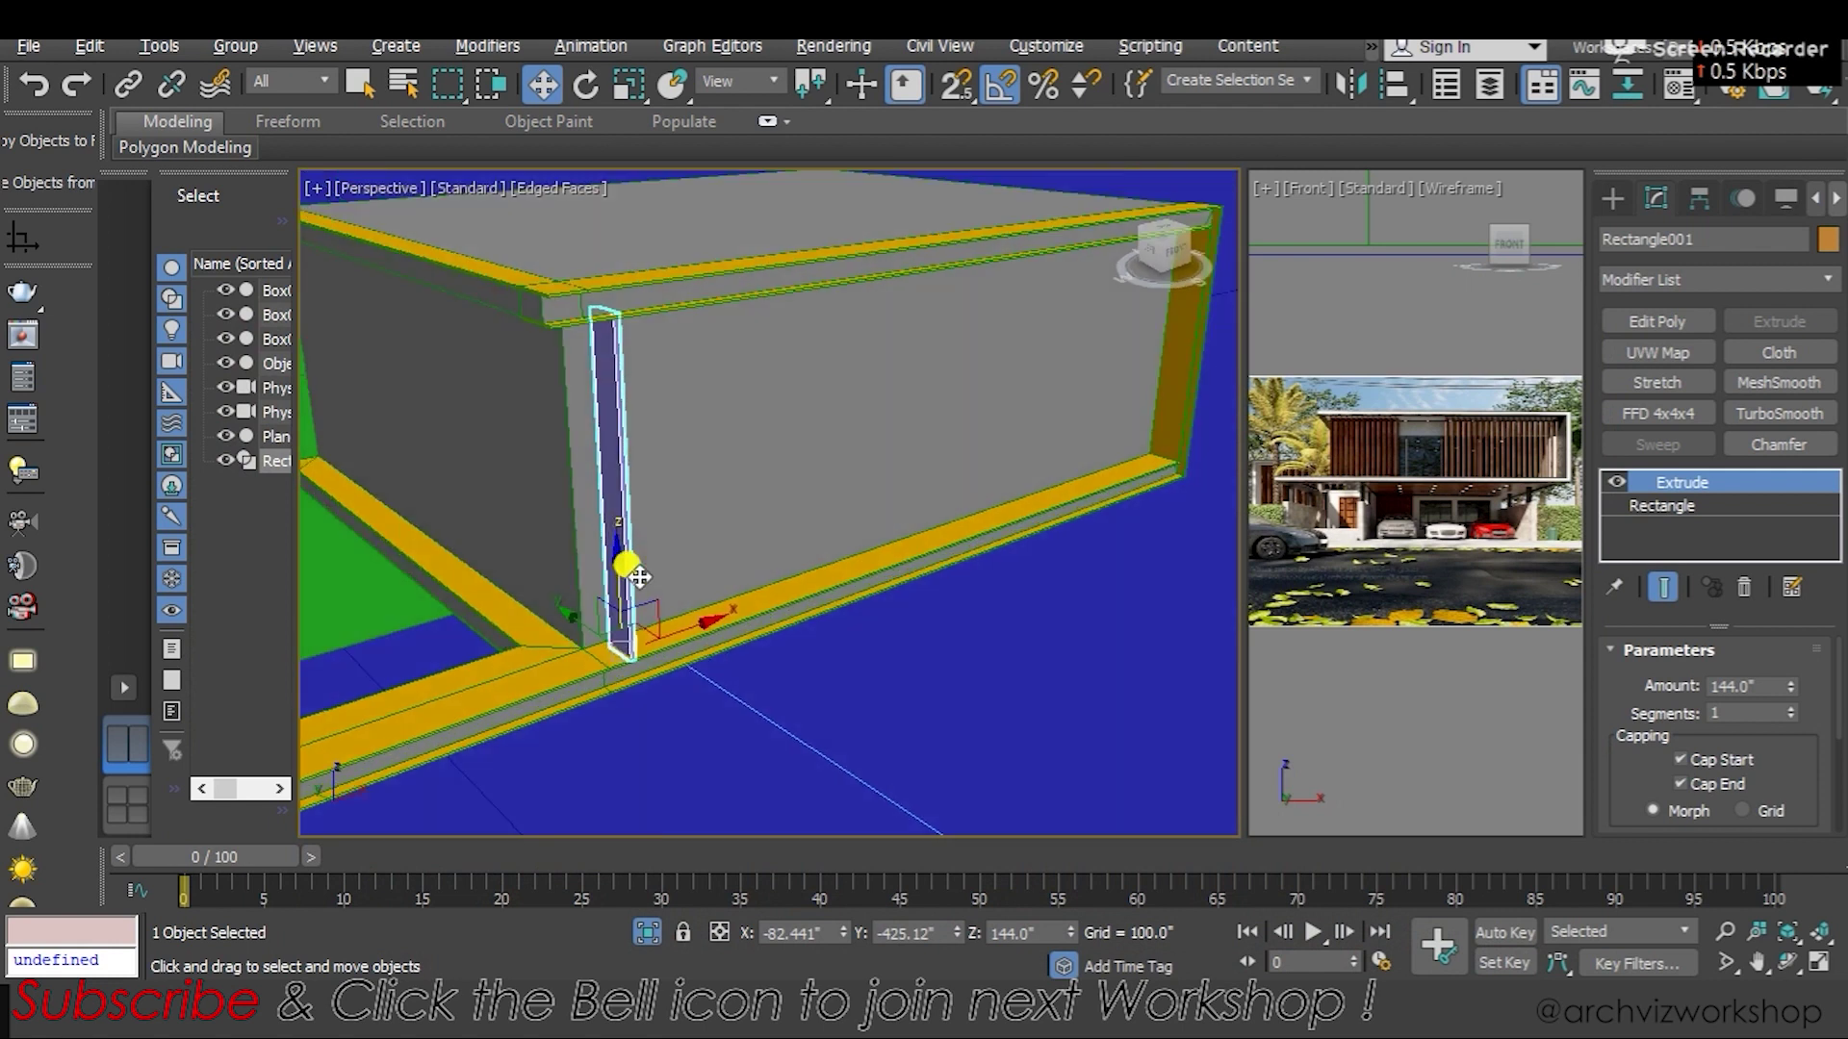
{"action": "right_click", "coordinate": [997, 82]}
{"action": "double_click", "coordinate": [944, 517]}
{"action": "type", "text": "30"}
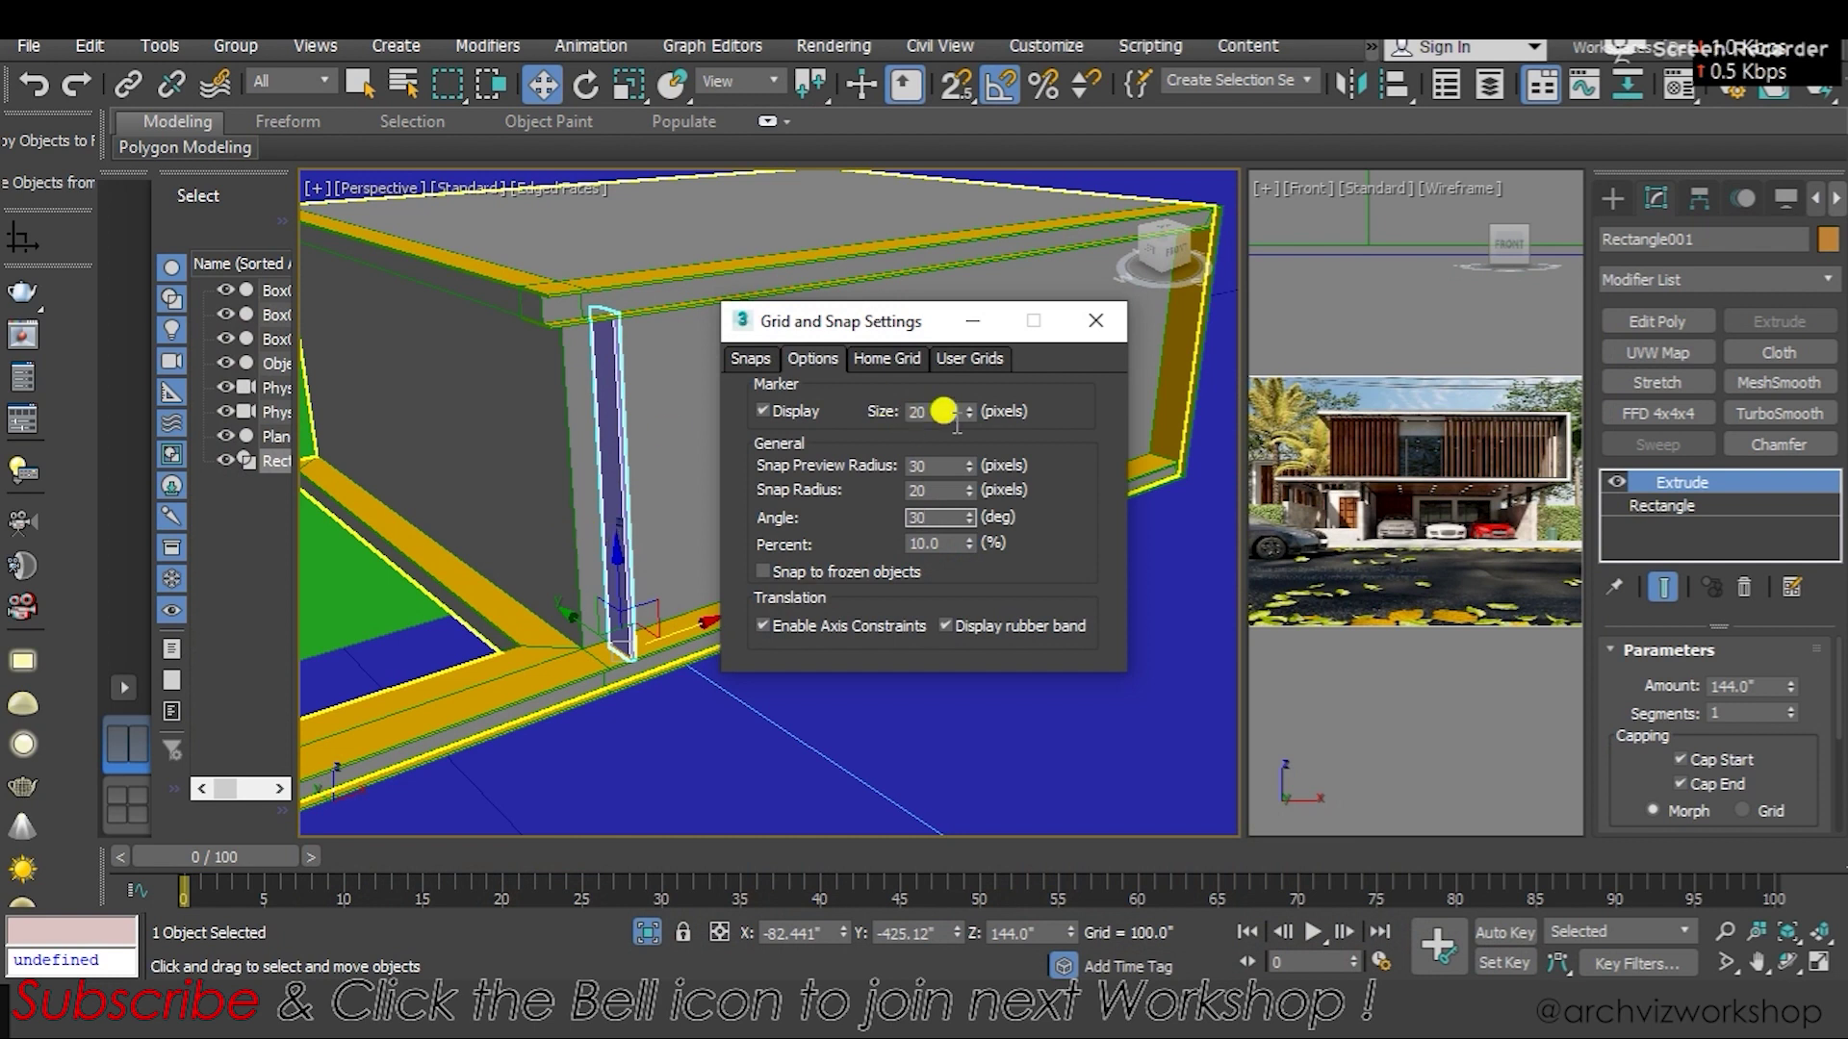
{"action": "left_click", "coordinate": [1099, 341]}
{"action": "key", "text": "e"}
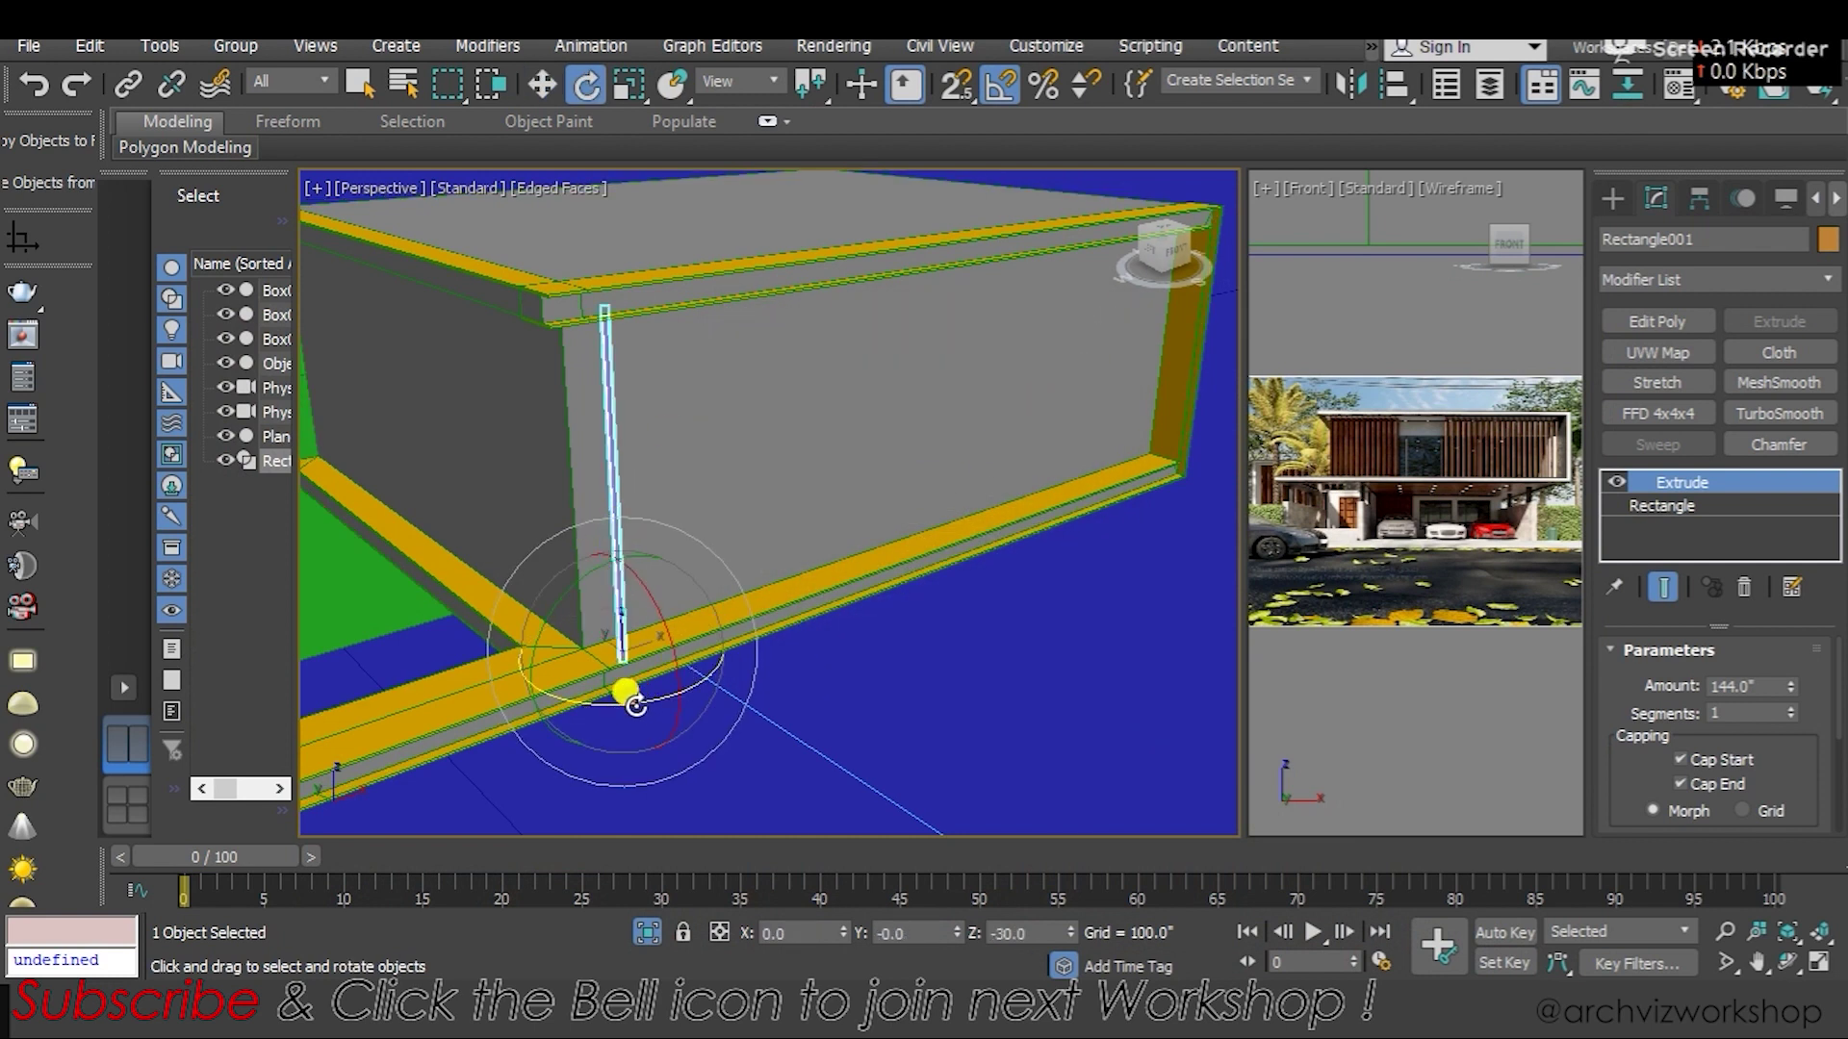
{"action": "key", "text": "w"}
{"action": "mouse_move", "coordinate": [635, 695]}
{"action": "middle_mouse_down", "text": "alt"}
{"action": "mouse_move", "coordinate": [660, 731]}
{"action": "mouse_move", "coordinate": [610, 598]}
{"action": "mouse_move", "coordinate": [474, 536]}
{"action": "mouse_move", "coordinate": [590, 681]}
{"action": "mouse_move", "coordinate": [691, 643]}
{"action": "mouse_move", "coordinate": [622, 710]}
{"action": "mouse_move", "coordinate": [615, 625]}
{"action": "middle_mouse_up", "text": "alt"}
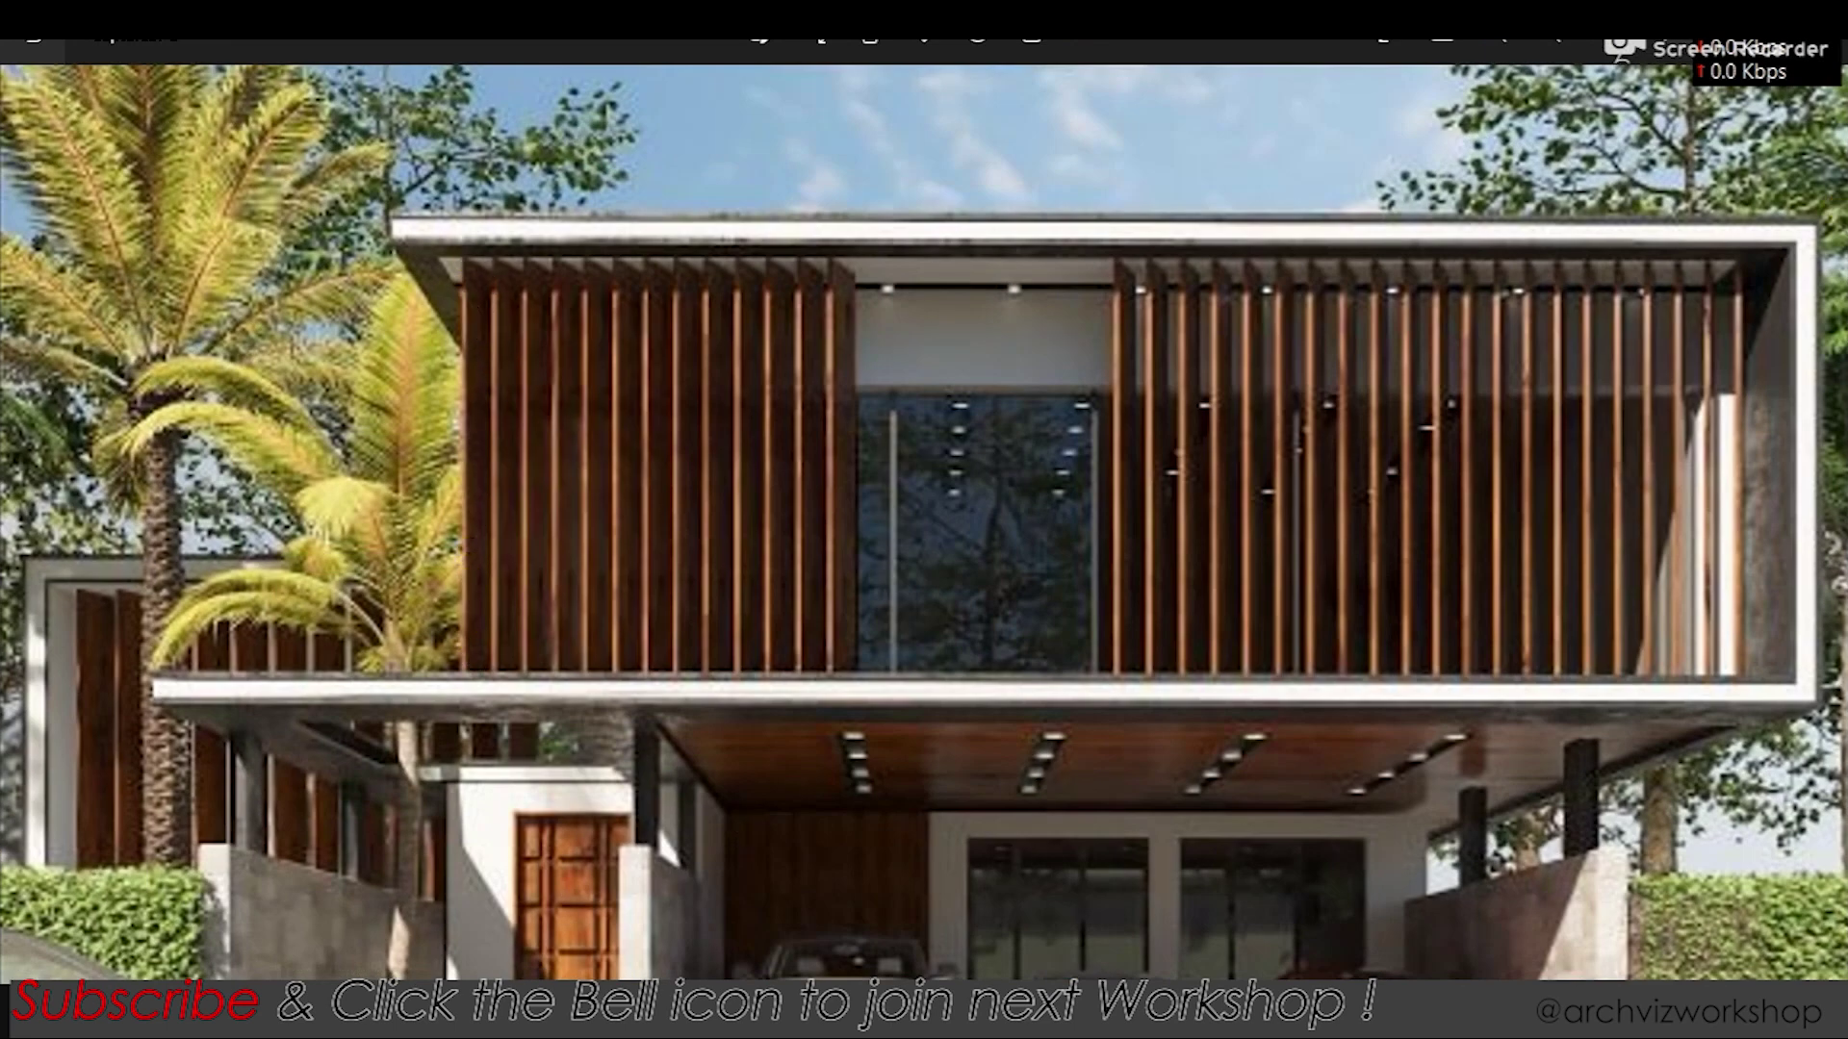
{"action": "left_click", "coordinate": [597, 430]}
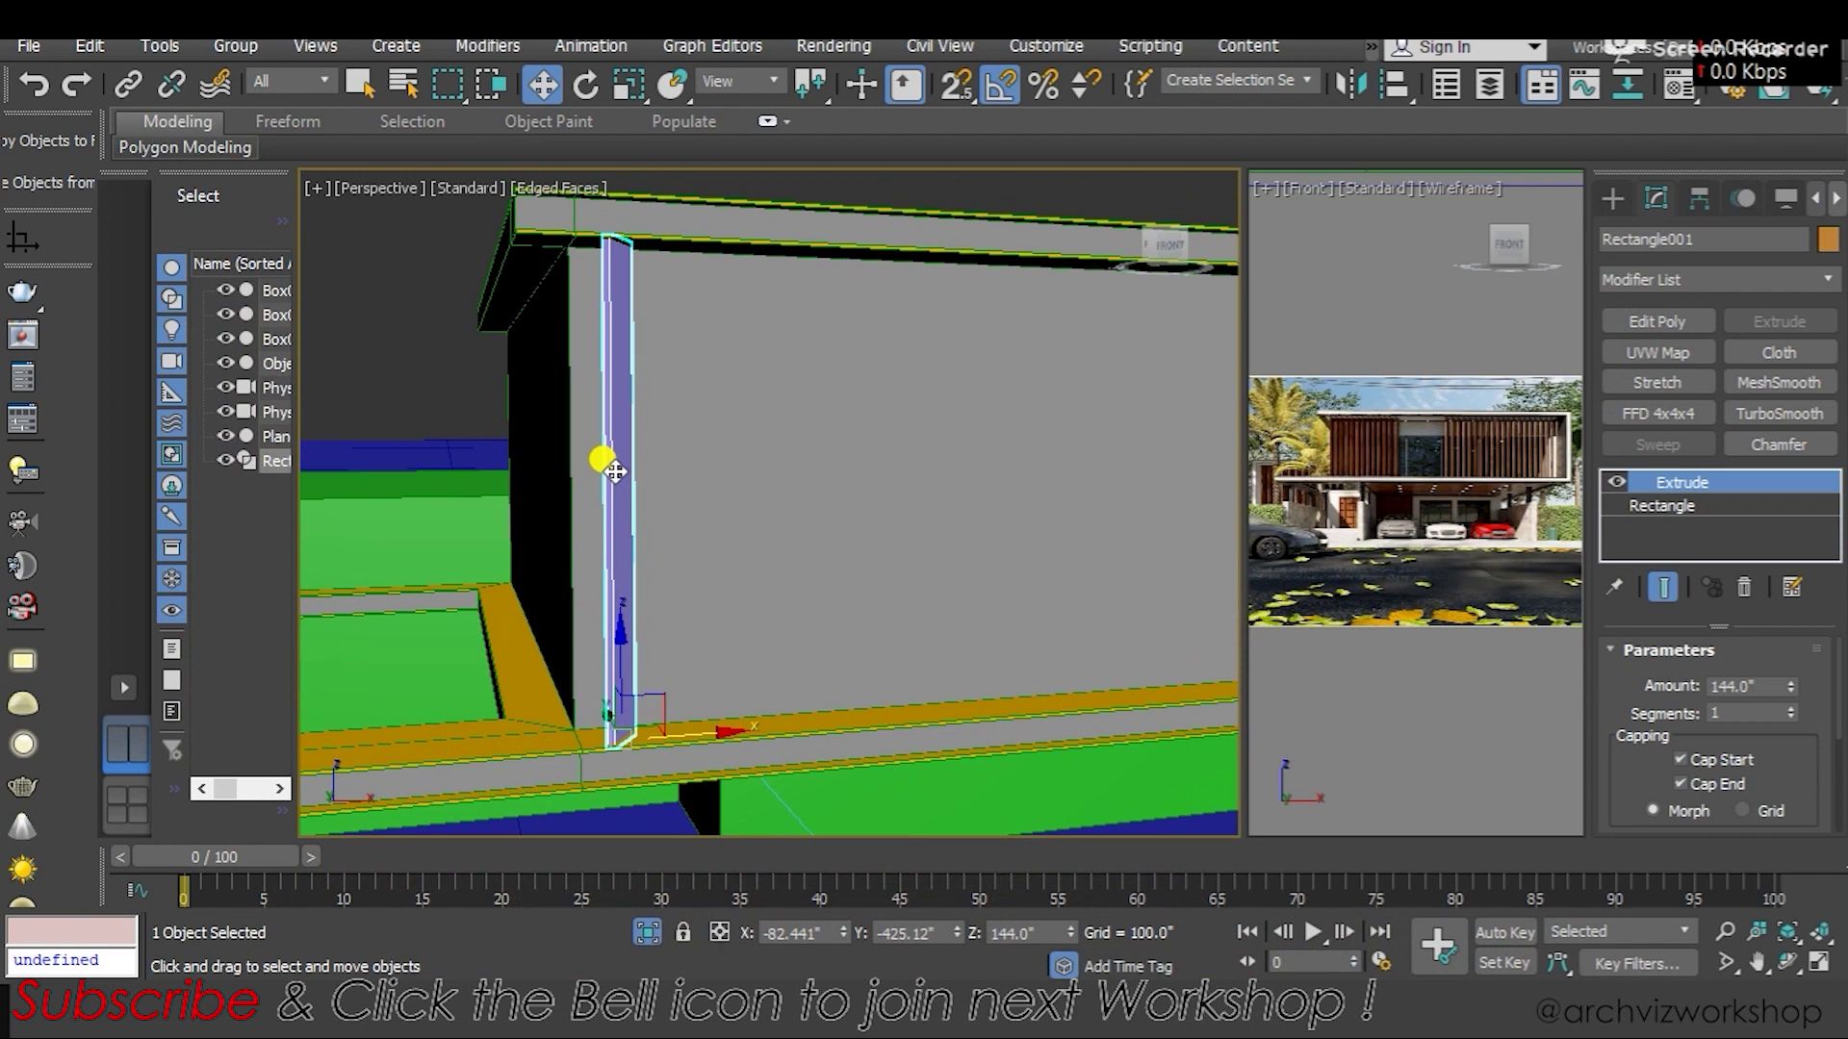
View the slat from above, toggling wireframe on and back off
{"action": "key", "text": "t"}
{"action": "key", "text": "z"}
{"action": "scroll", "coordinate": [660, 520], "scroll_direction": "down", "scroll_amount": 3}
{"action": "scroll", "coordinate": [674, 558], "scroll_direction": "down", "scroll_amount": 1}
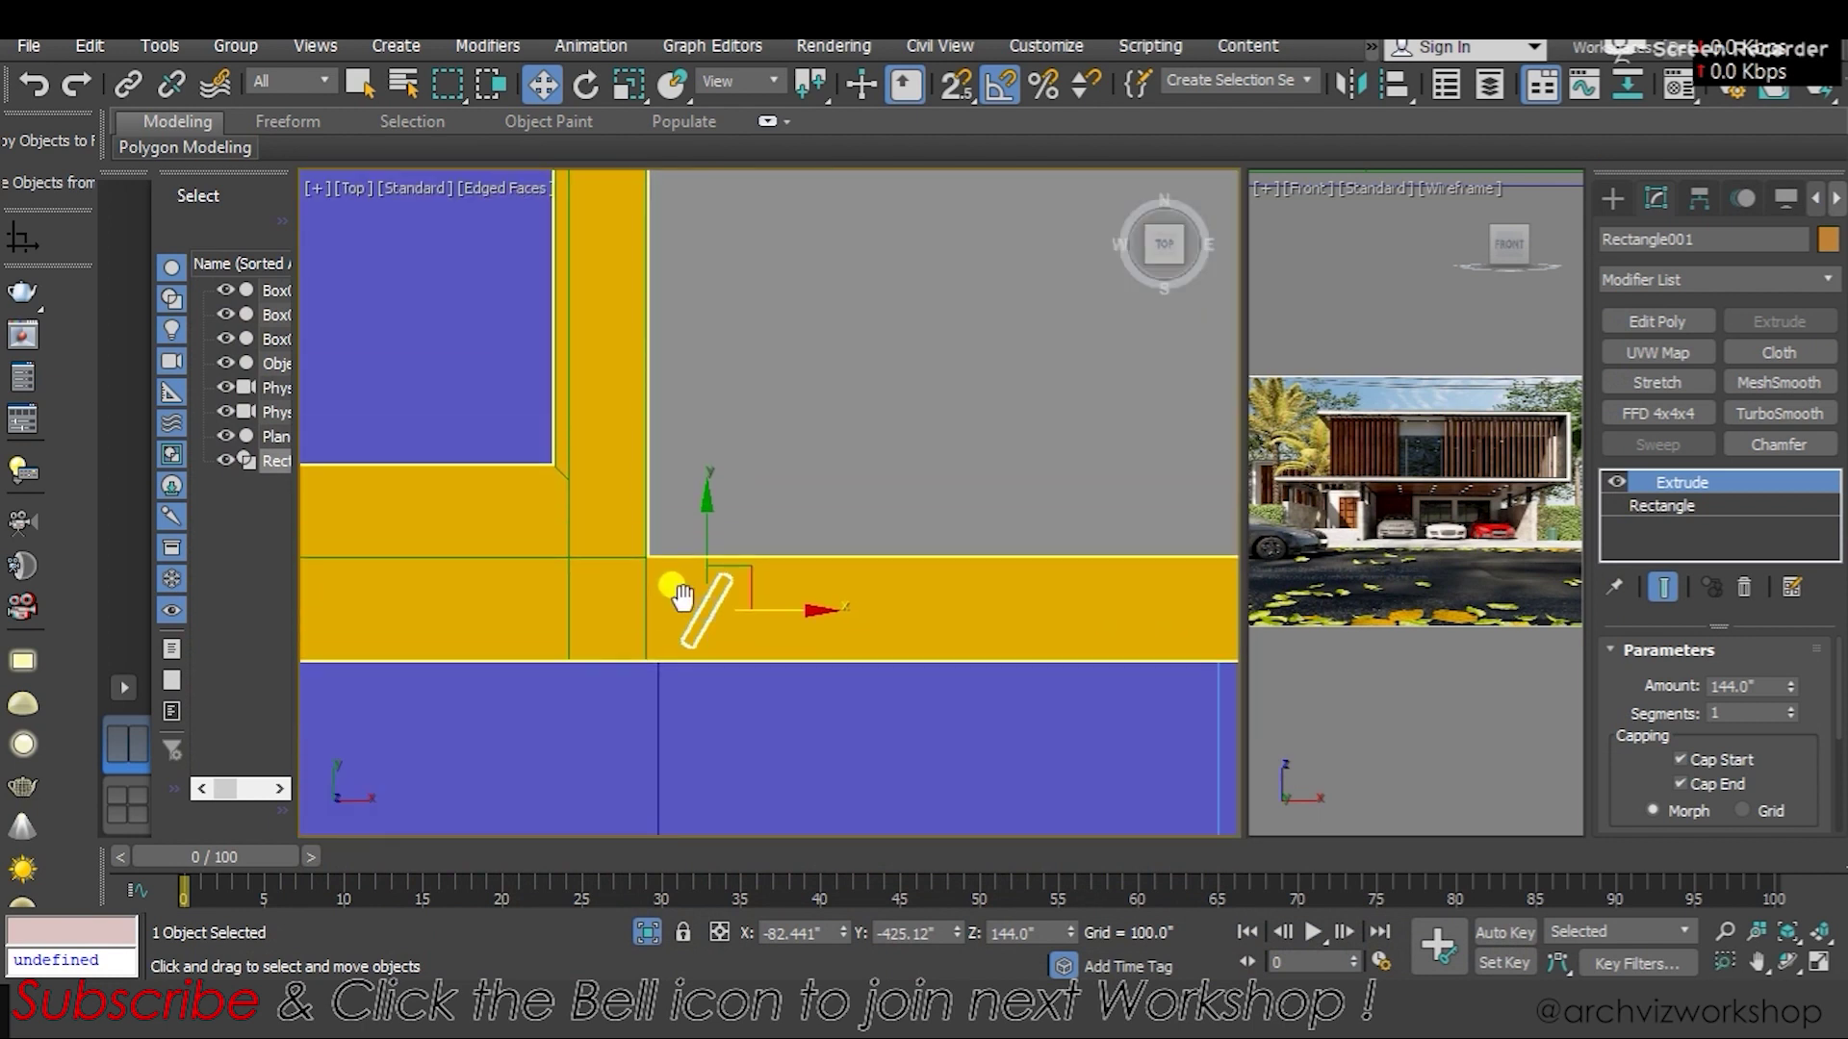
{"action": "key", "text": "F3"}
{"action": "scroll", "coordinate": [708, 635], "scroll_direction": "up", "scroll_amount": 3}
{"action": "scroll", "coordinate": [739, 556], "scroll_direction": "down", "scroll_amount": 3}
{"action": "scroll", "coordinate": [739, 557], "scroll_direction": "down", "scroll_amount": 3}
{"action": "key", "text": "F3"}
{"action": "mouse_move", "coordinate": [738, 564]}
{"action": "middle_mouse_down", "text": "alt"}
{"action": "mouse_move", "coordinate": [745, 513]}
{"action": "mouse_move", "coordinate": [718, 437]}
{"action": "mouse_move", "coordinate": [721, 546]}
{"action": "middle_mouse_up", "text": "alt"}
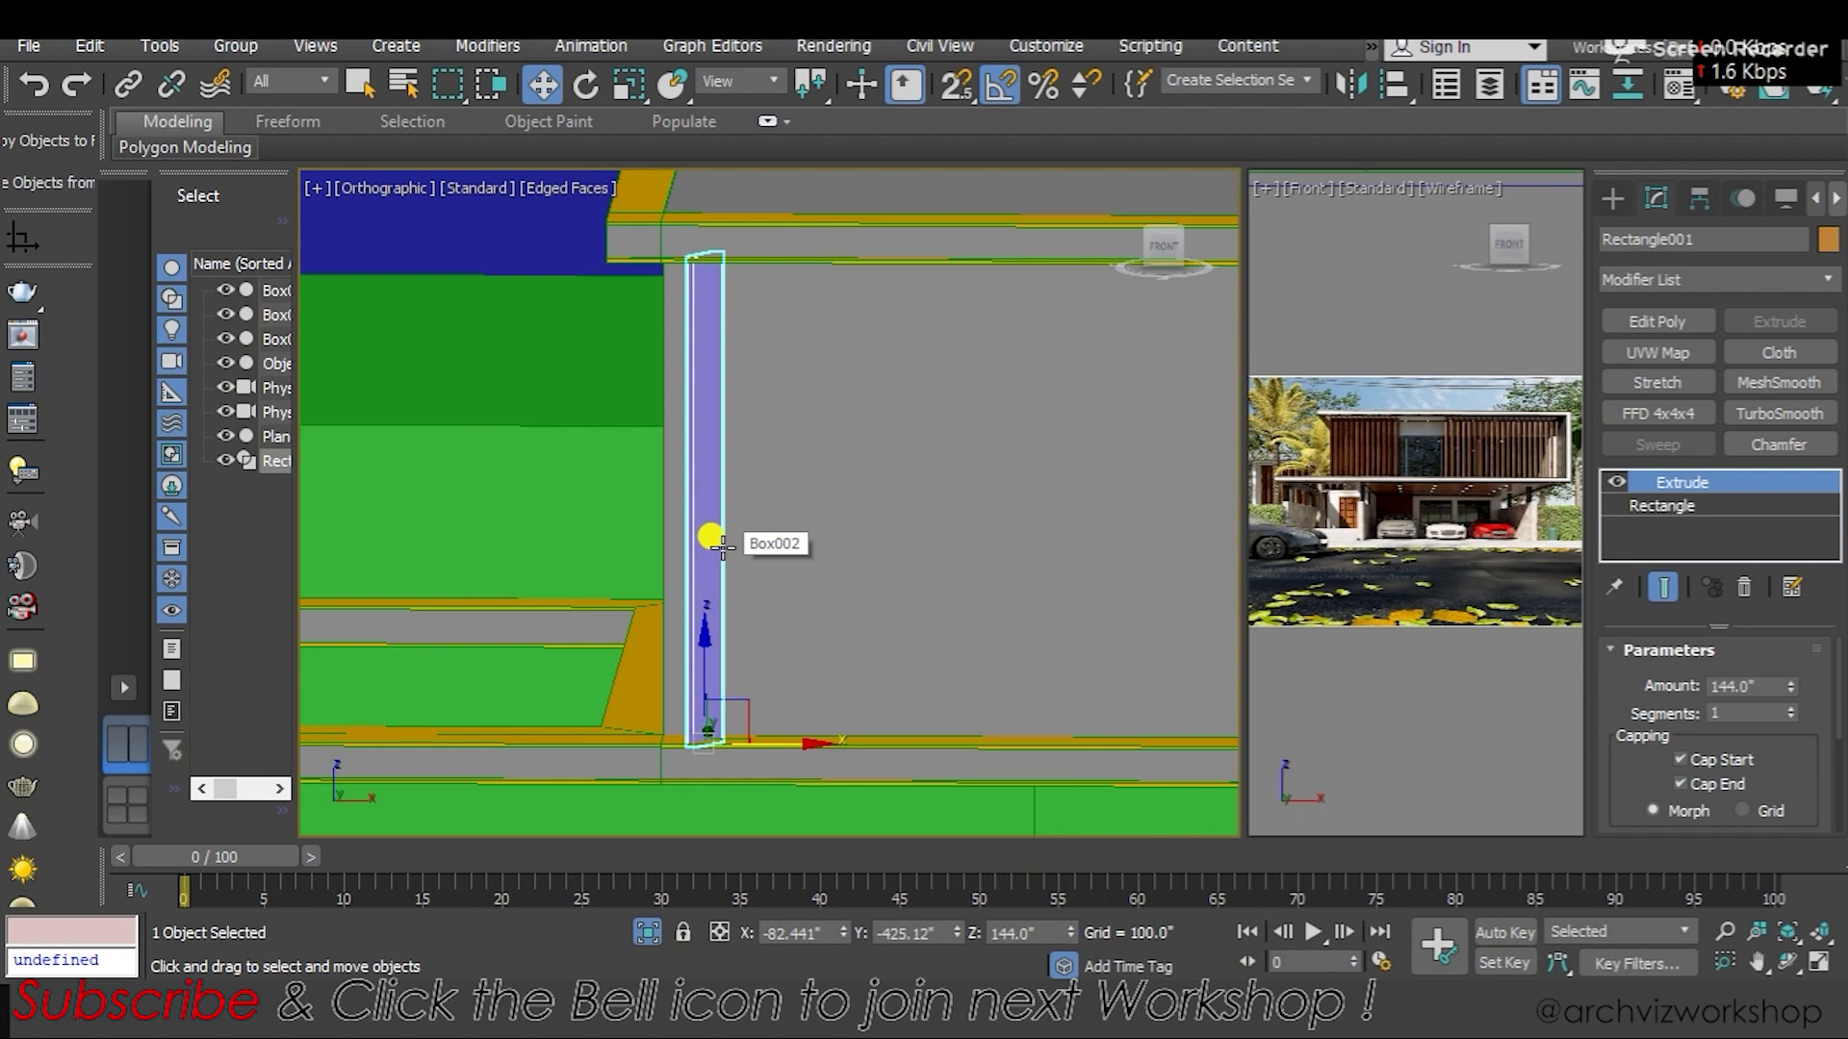
Zoom in on the Top view and start cloning the slat, then cancel the copy
{"action": "key", "text": "t"}
{"action": "scroll", "coordinate": [709, 528], "scroll_direction": "up", "scroll_amount": 3}
{"action": "scroll", "coordinate": [705, 534], "scroll_direction": "up", "scroll_amount": 2}
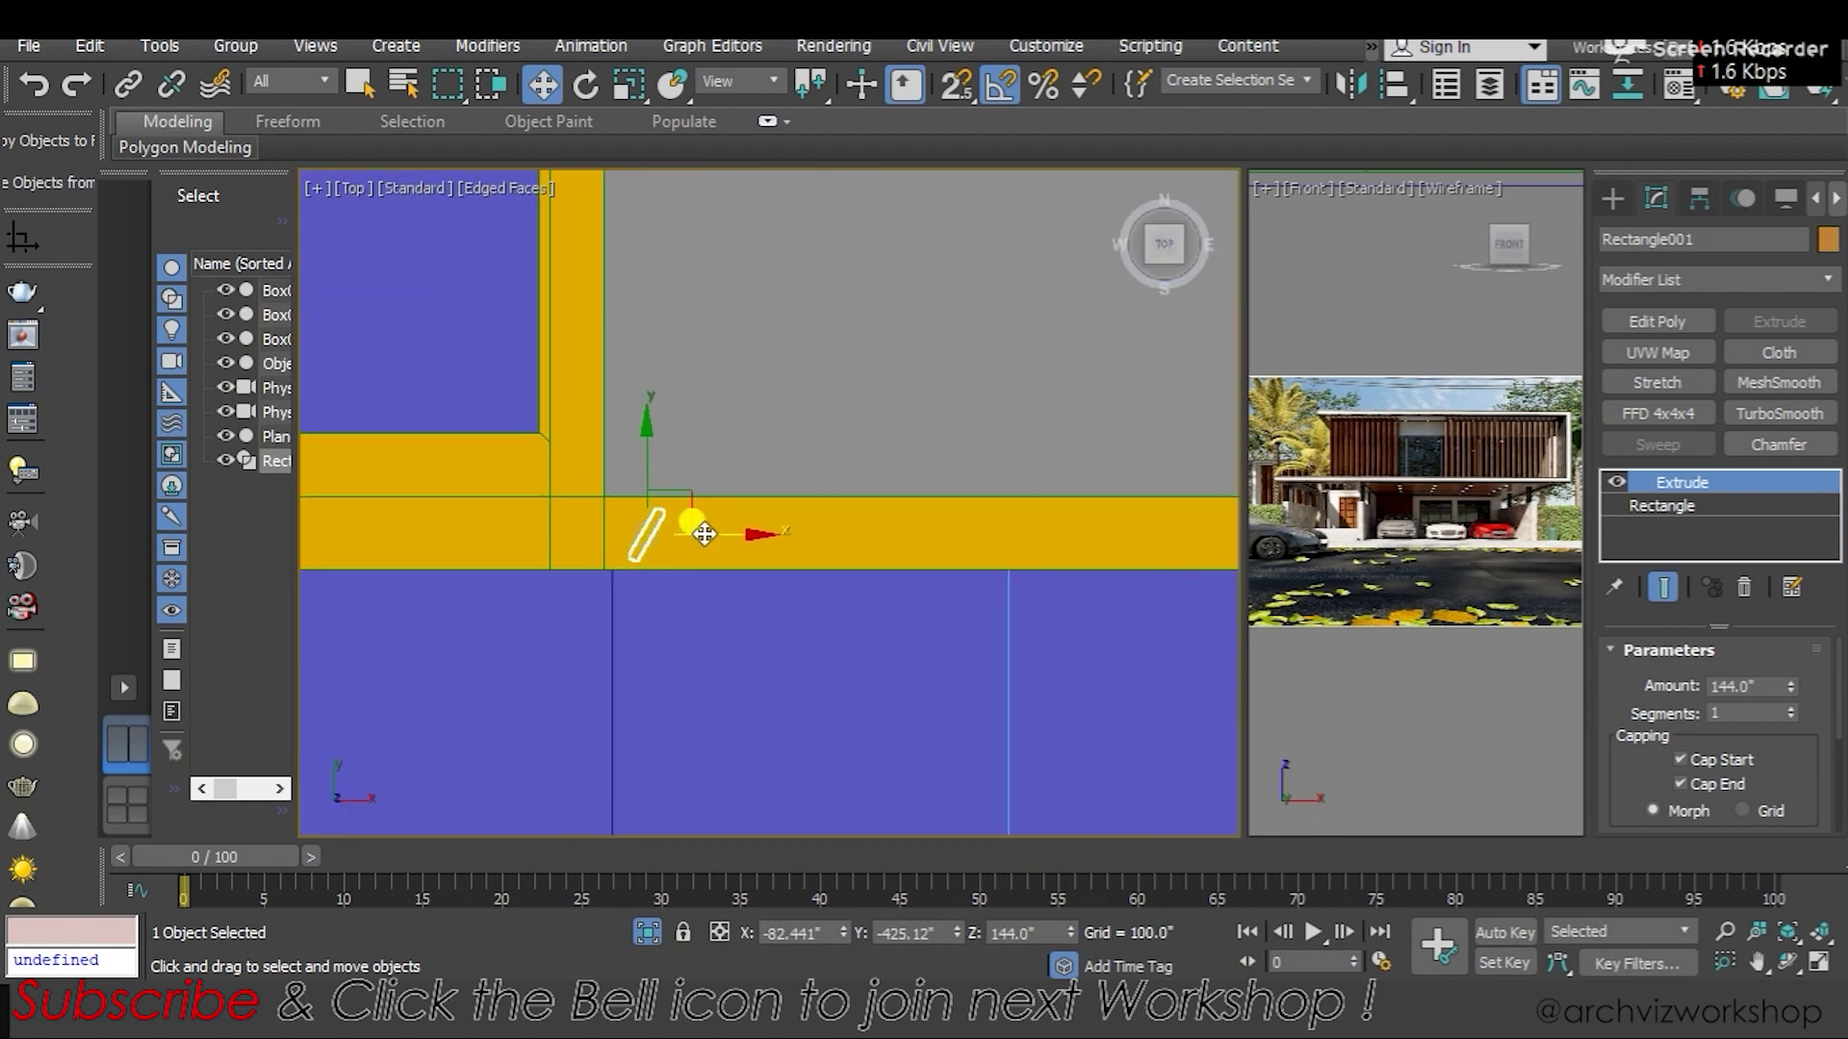
{"action": "scroll", "coordinate": [702, 539], "scroll_direction": "up", "scroll_amount": 2}
{"action": "scroll", "coordinate": [697, 573], "scroll_direction": "up", "scroll_amount": 1}
{"action": "scroll", "coordinate": [691, 558], "scroll_direction": "up", "scroll_amount": 3}
{"action": "scroll", "coordinate": [736, 544], "scroll_direction": "up", "scroll_amount": 1}
{"action": "scroll", "coordinate": [687, 491], "scroll_direction": "up", "scroll_amount": 2}
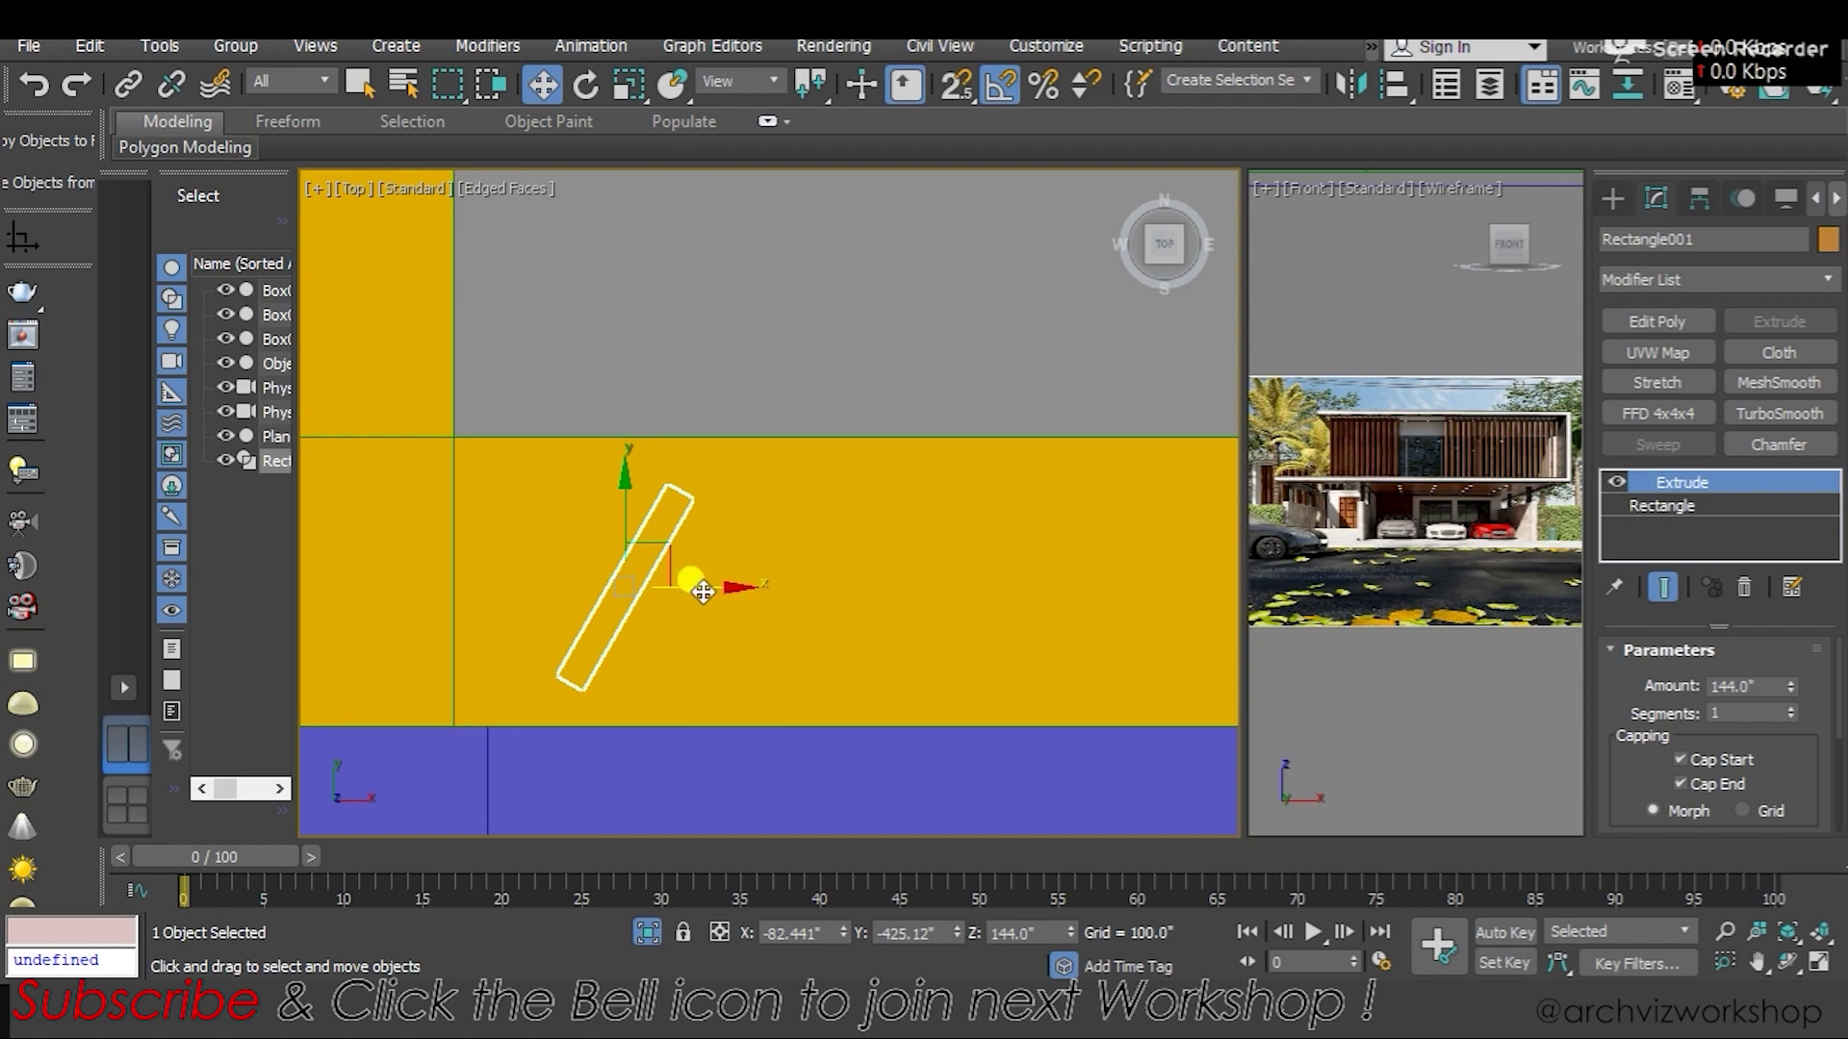
{"action": "left_click_drag", "start_coordinate": [703, 584], "coordinate": [861, 584], "text": "shift"}
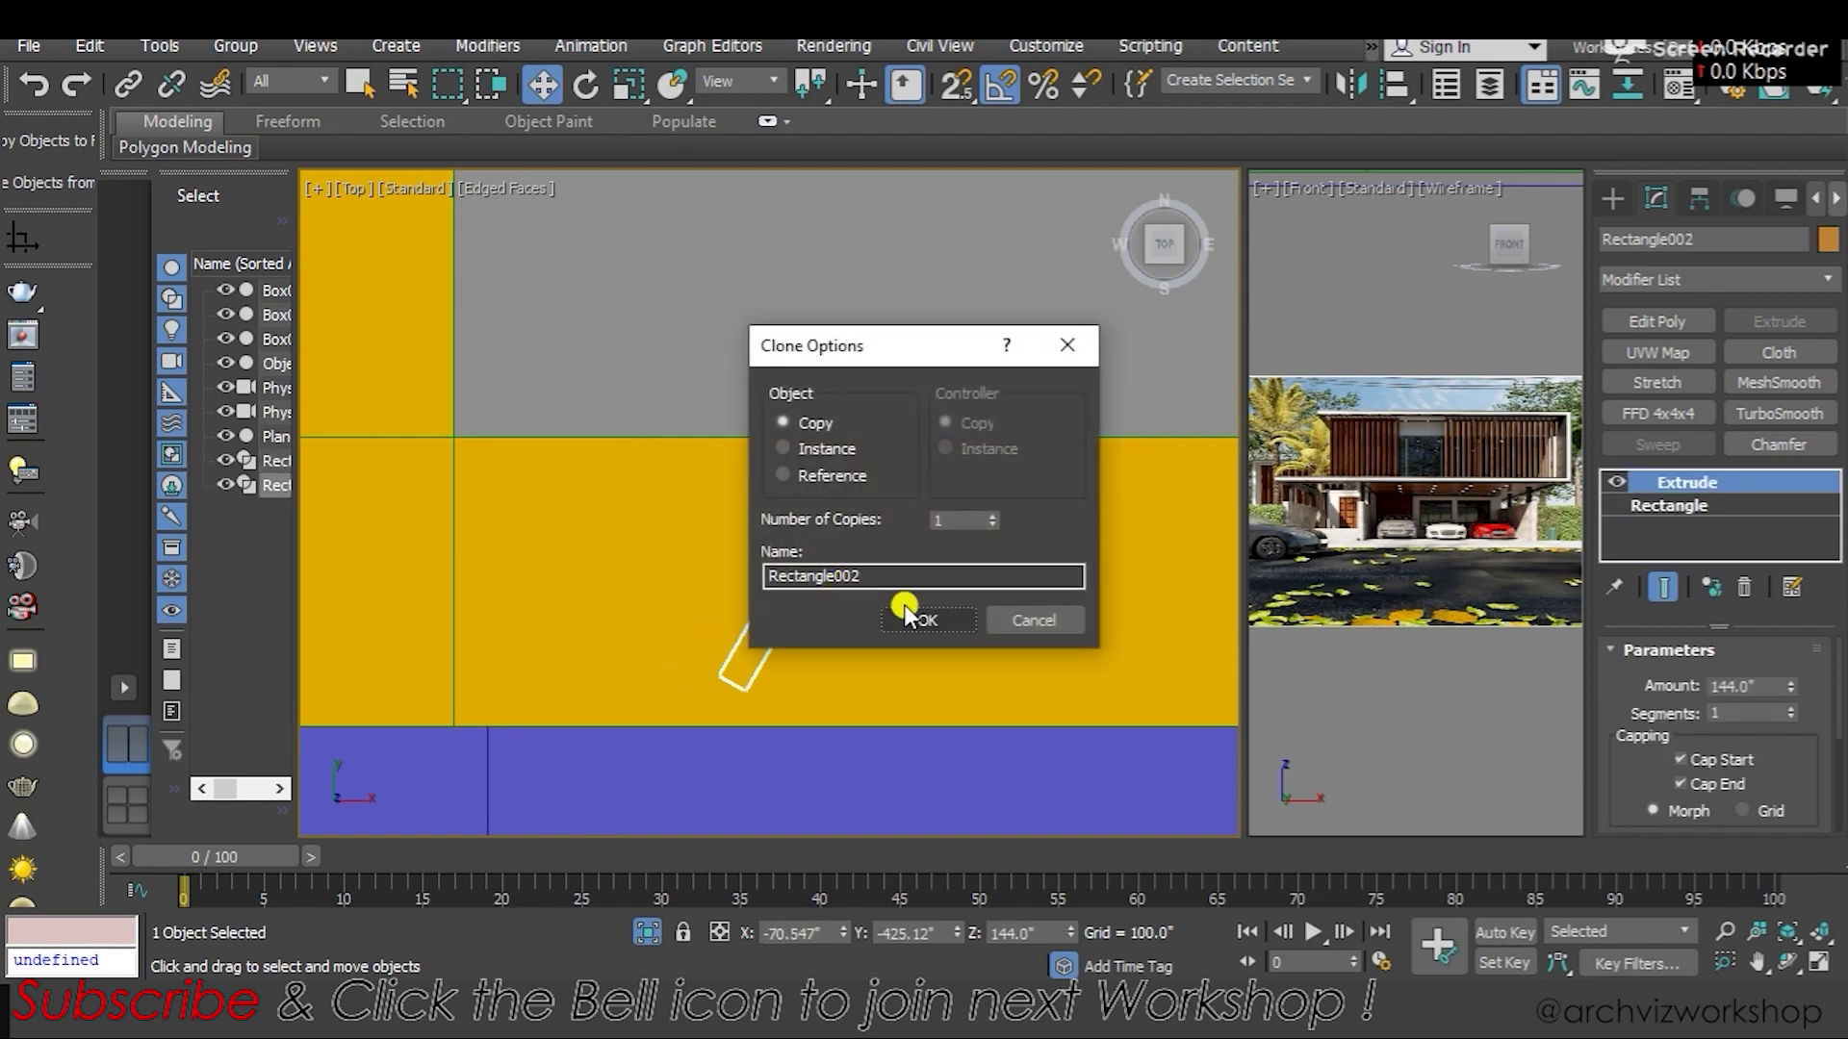
{"action": "left_click", "coordinate": [1036, 617]}
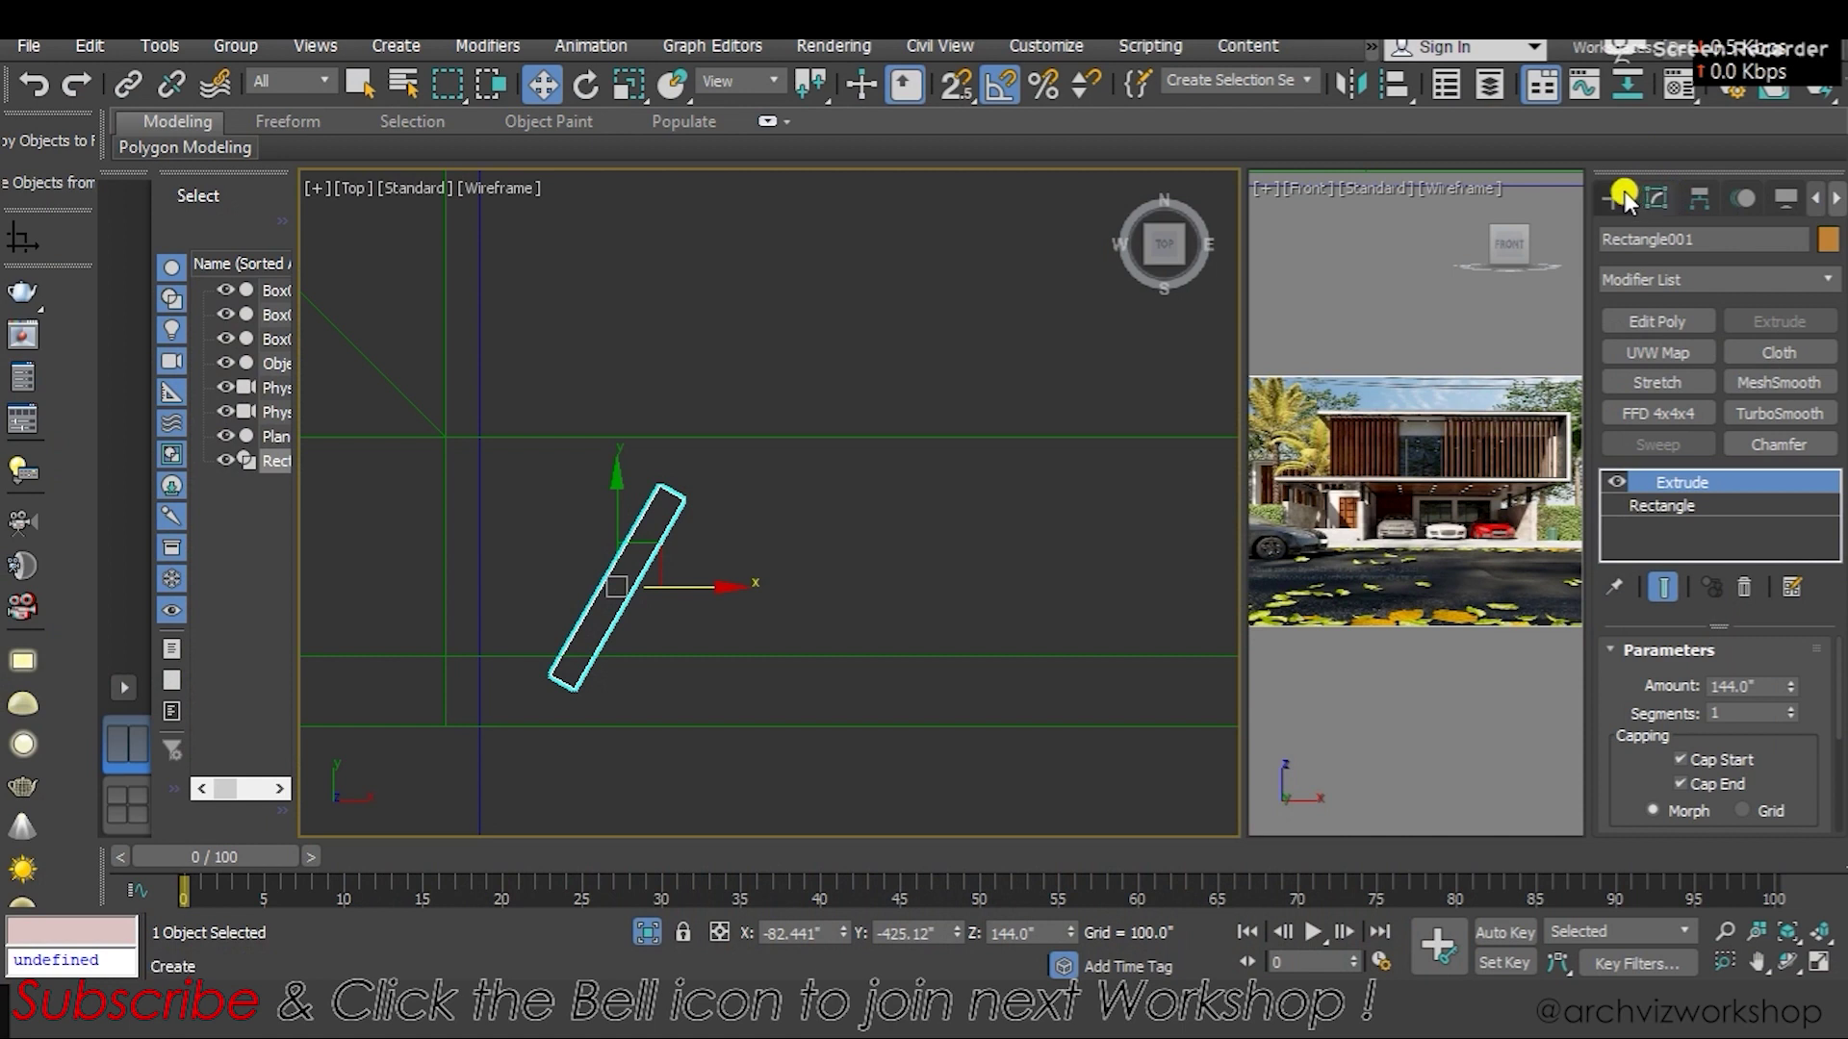
Draw a new rectangle spline beside the slat with snaps turned on
{"action": "left_click", "coordinate": [1617, 196]}
{"action": "left_click", "coordinate": [1757, 387]}
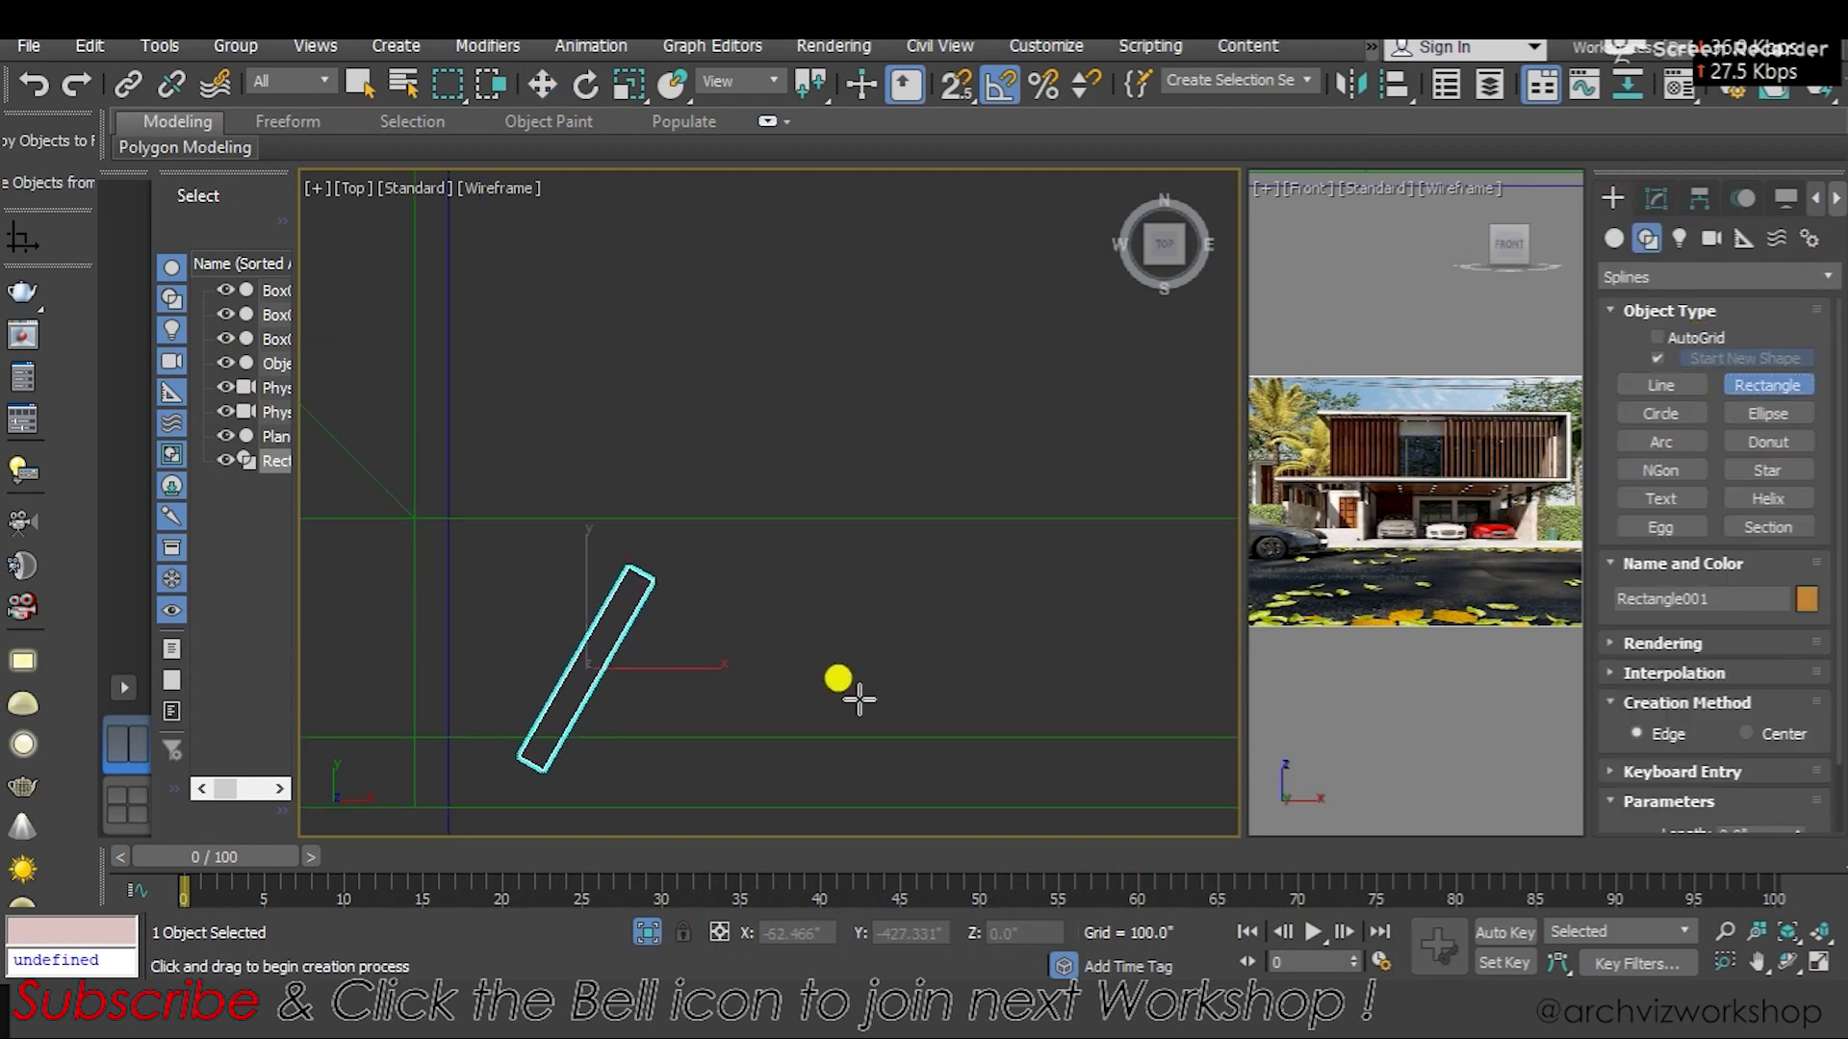
{"action": "key", "text": "s"}
{"action": "scroll", "coordinate": [631, 573], "scroll_direction": "up", "scroll_amount": 2}
{"action": "left_click_drag", "start_coordinate": [647, 574], "coordinate": [804, 623]}
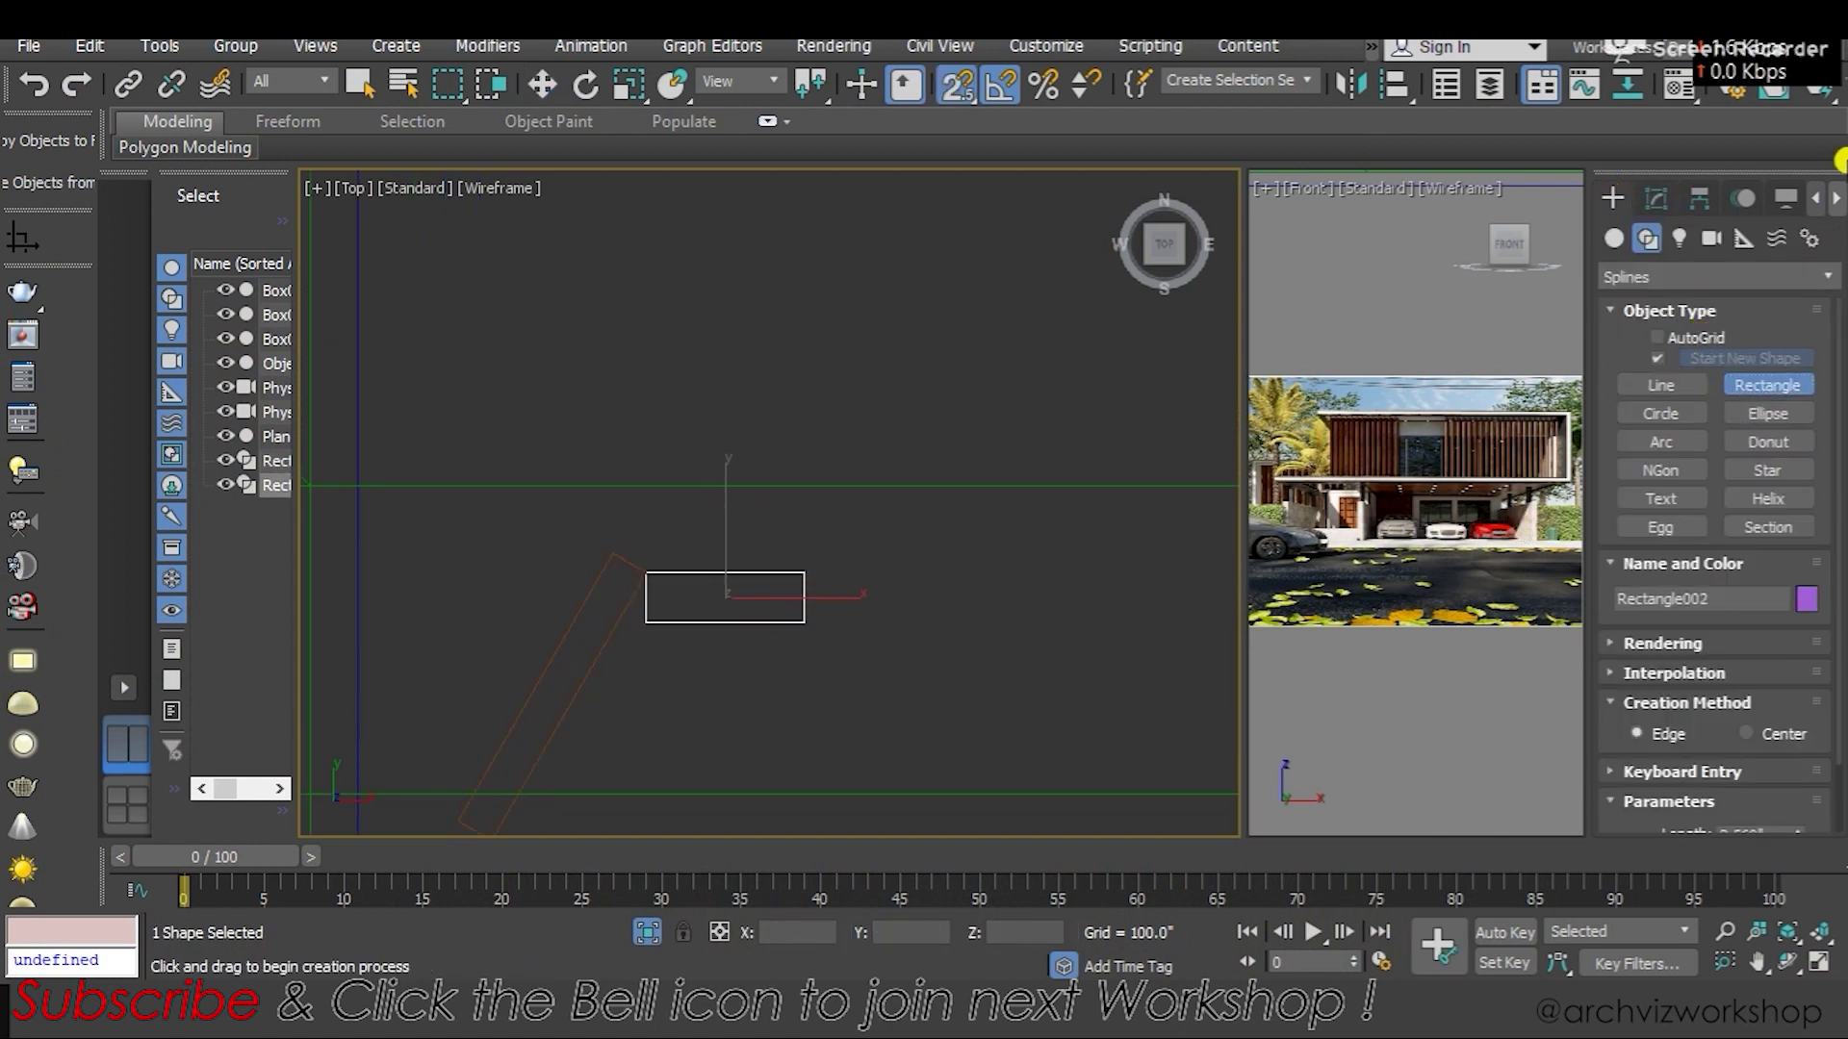
{"action": "left_click", "coordinate": [1656, 198]}
Set the new rectangle's Length to 4 and Width to 6
{"action": "double_click", "coordinate": [1780, 742]}
{"action": "type", "text": "4.0\""}
{"action": "key", "text": "Return"}
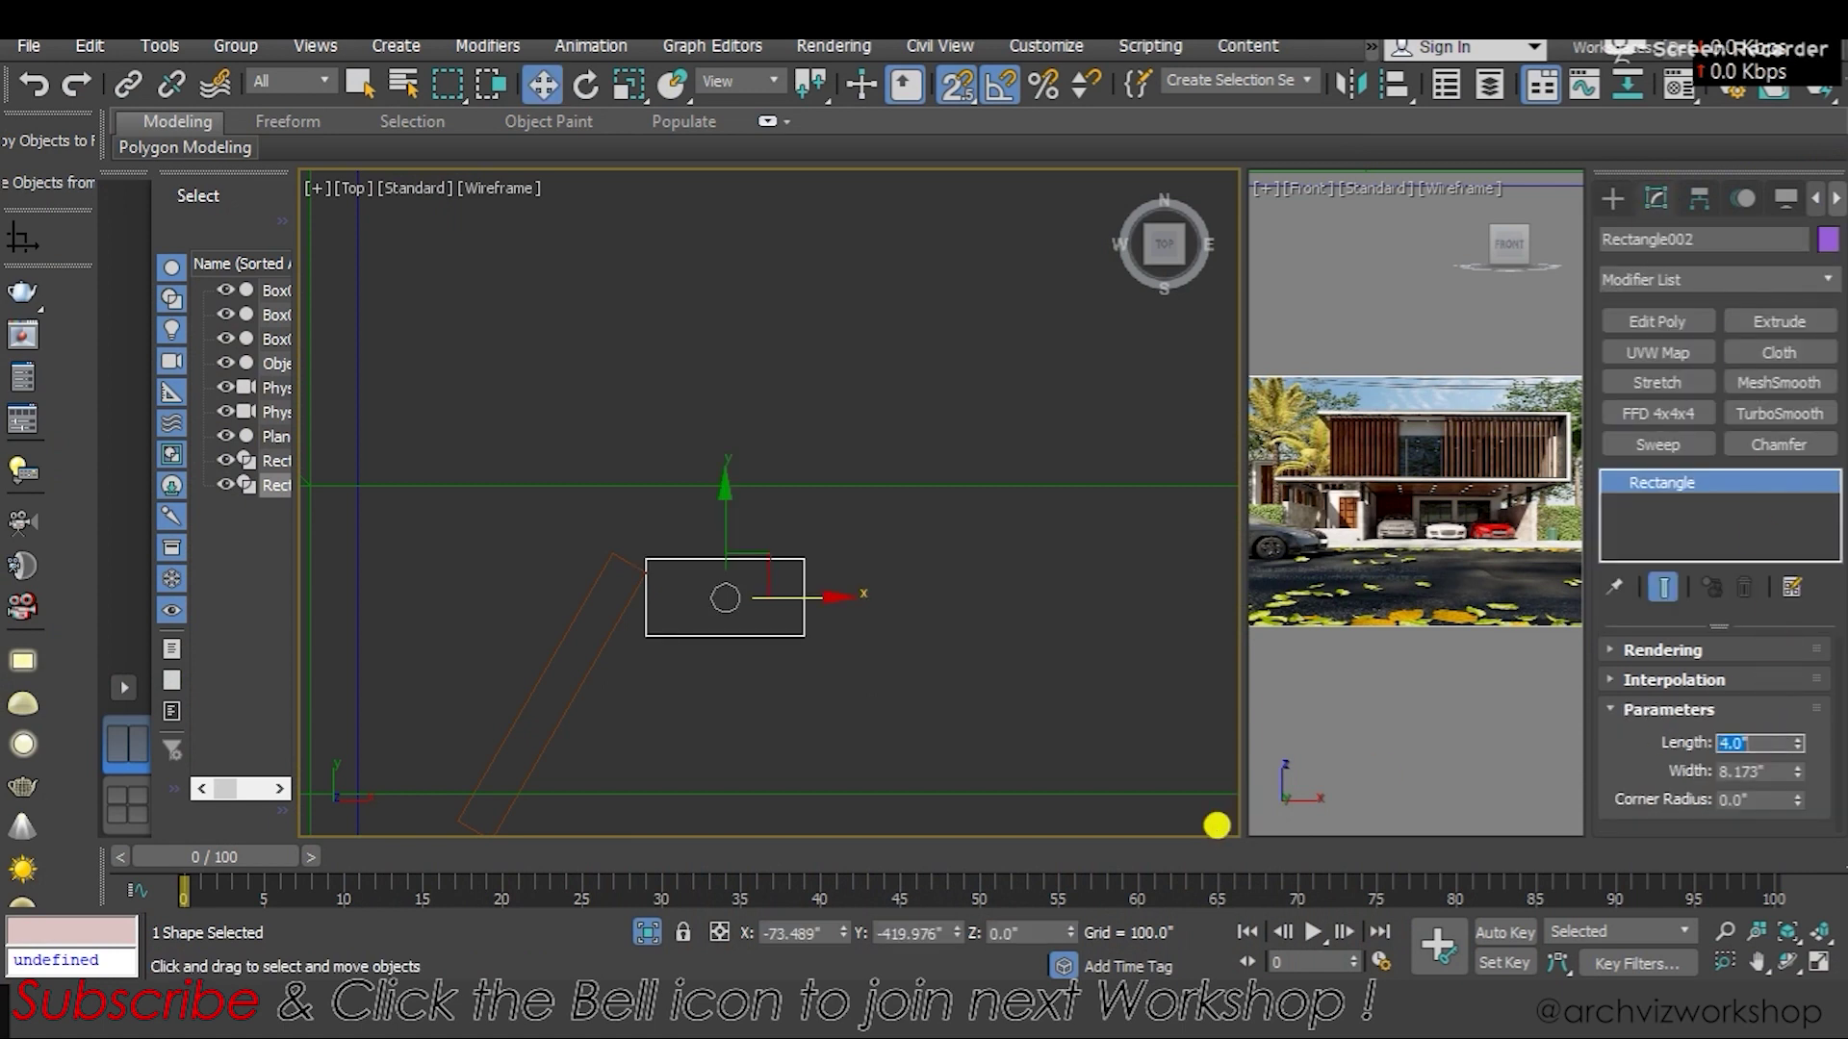
{"action": "double_click", "coordinate": [1765, 770]}
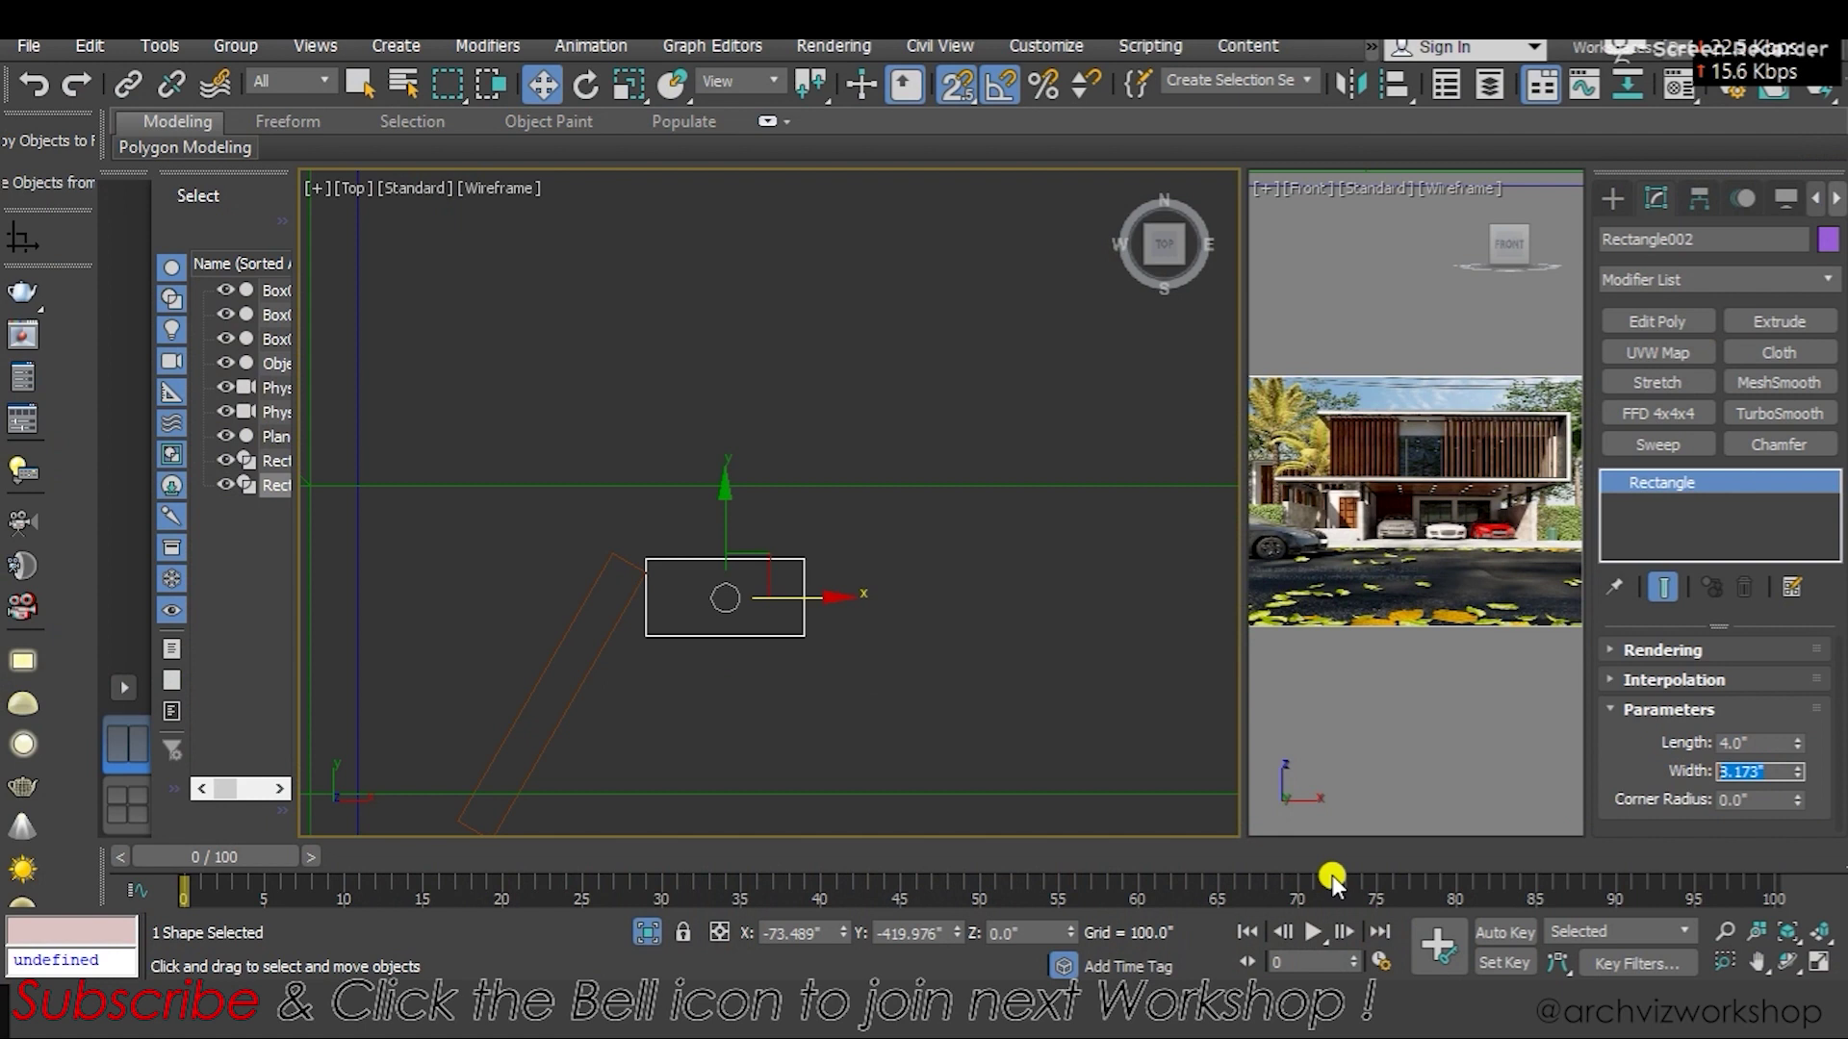
{"action": "type", "text": "4"}
{"action": "key", "text": "Return"}
{"action": "scroll", "coordinate": [1091, 612], "scroll_direction": "up", "scroll_amount": 2}
{"action": "type", "text": "6"}
{"action": "key", "text": "Return"}
Vertex-snap the rectangle to the slat's corner, then reselect and frame the slat
{"action": "middle_click_drag", "start_coordinate": [598, 602], "coordinate": [678, 601]}
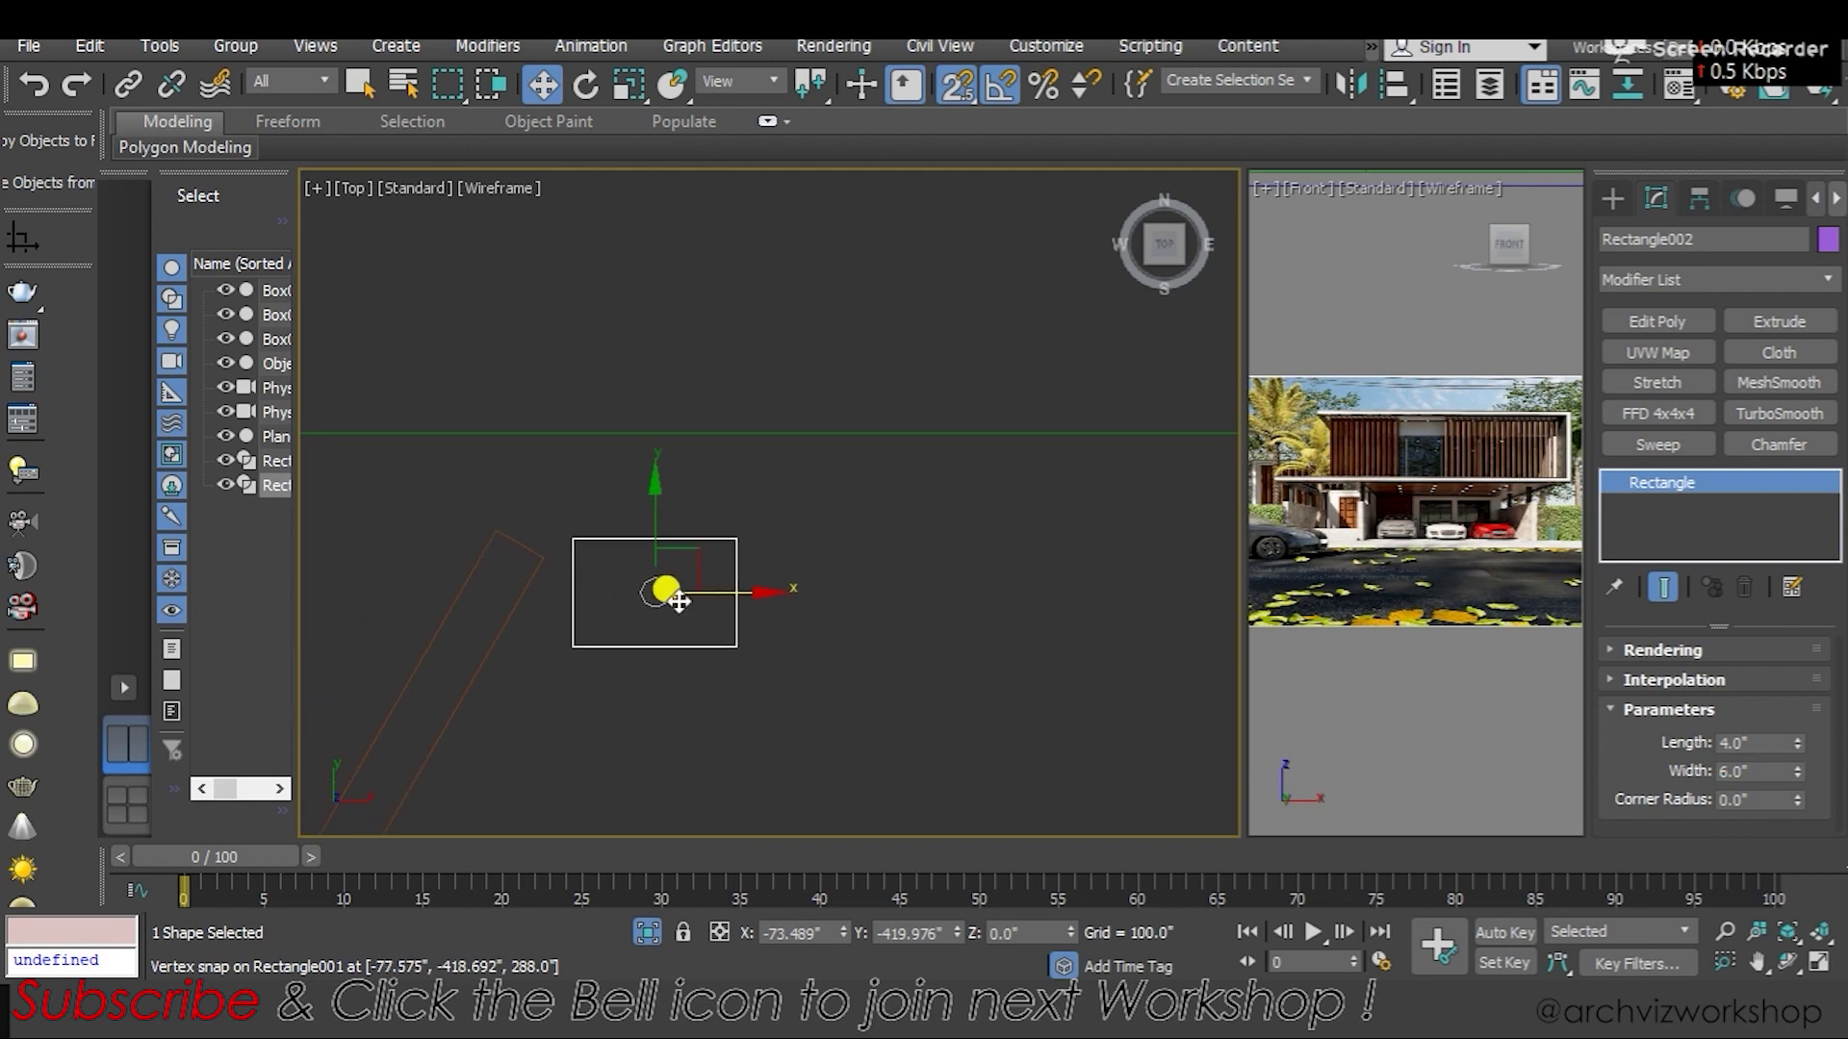
{"action": "left_click_drag", "start_coordinate": [591, 529], "coordinate": [532, 564]}
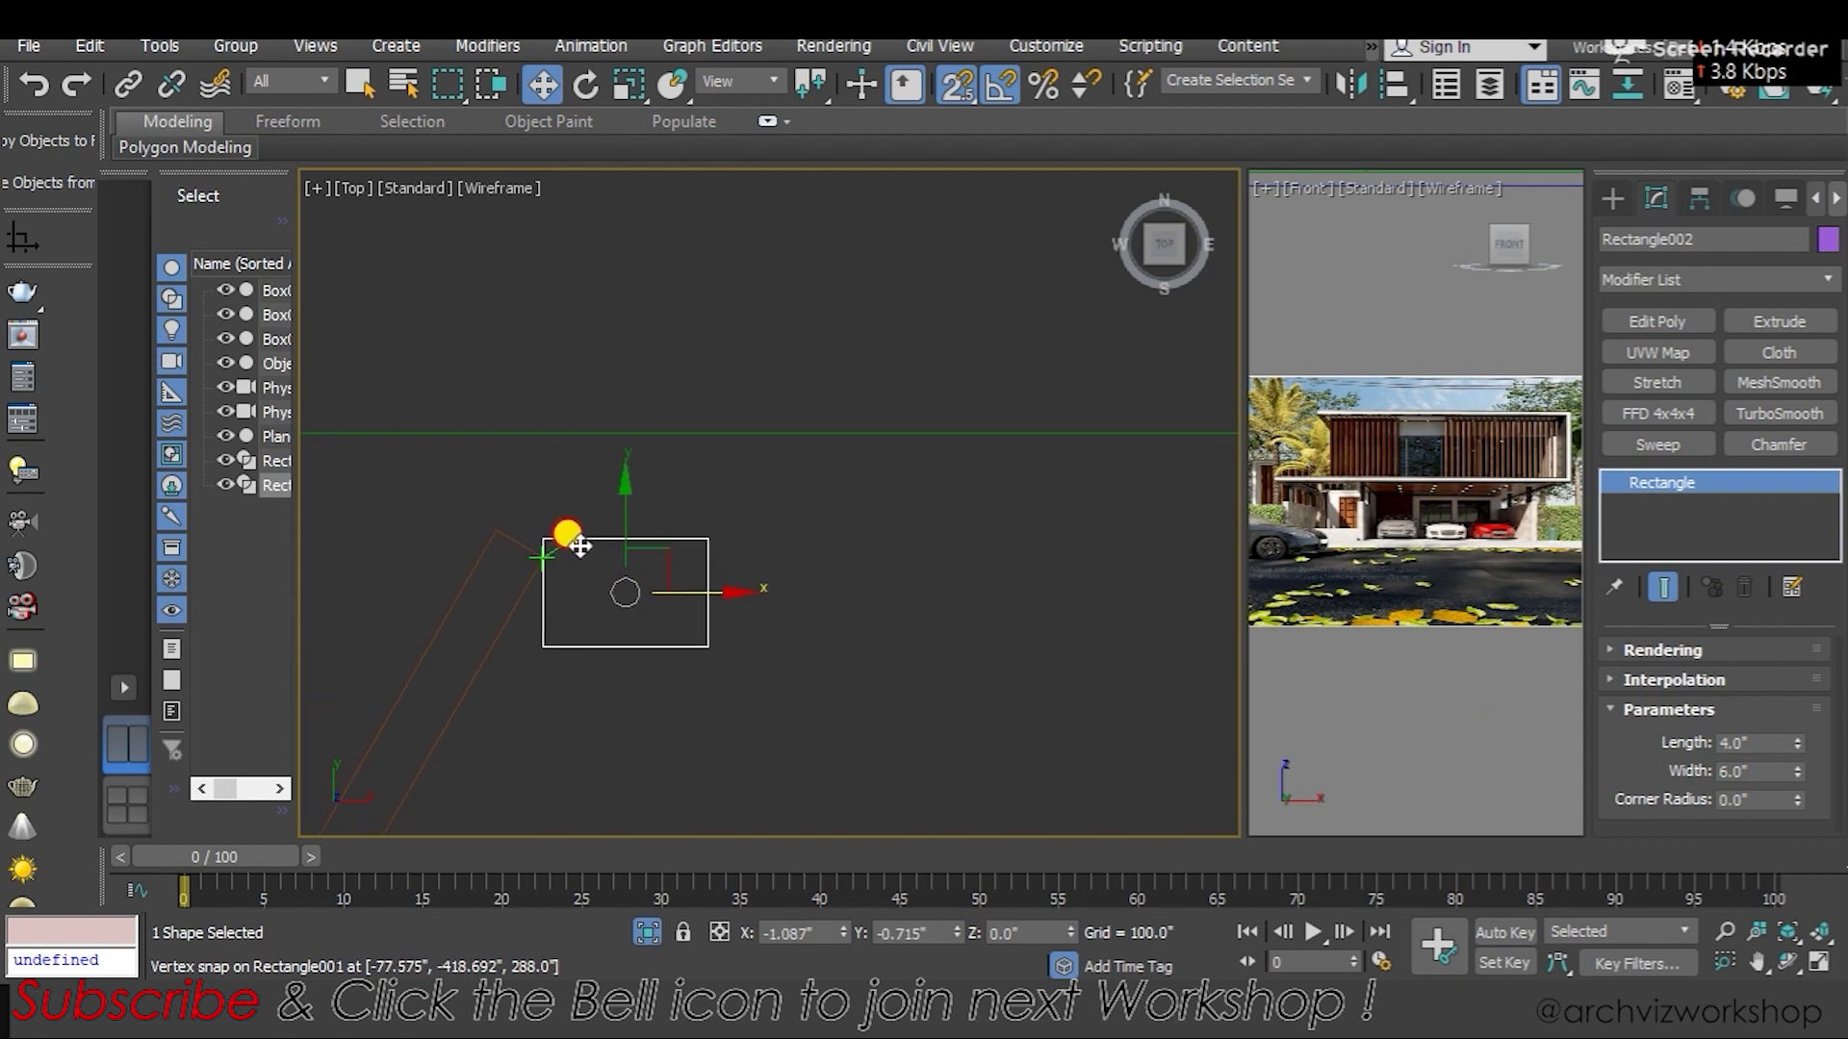
{"action": "left_click", "coordinate": [532, 564]}
{"action": "key", "text": "shift+e"}
{"action": "scroll", "coordinate": [503, 536], "scroll_direction": "up", "scroll_amount": 2}
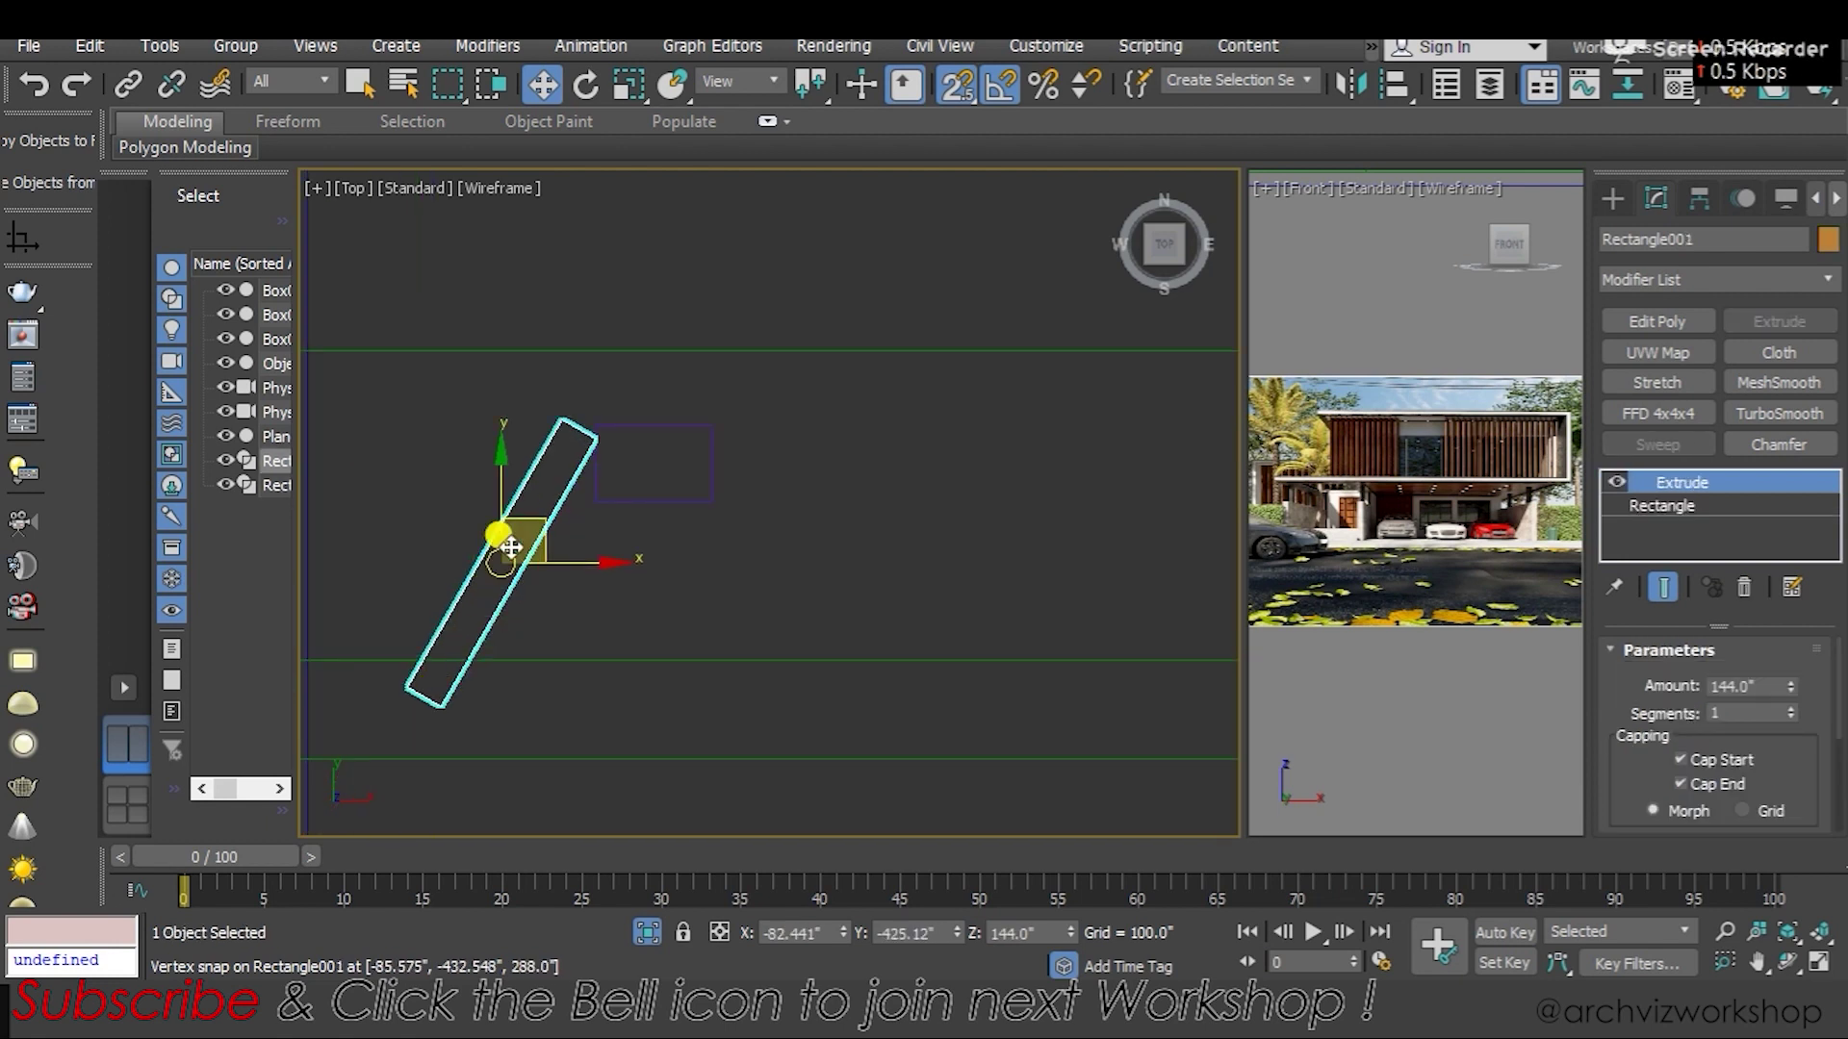
Instance-clone the slat into a row of copies snapped to the rectangle's far corner
{"action": "left_click_drag", "start_coordinate": [602, 530], "coordinate": [749, 535]}
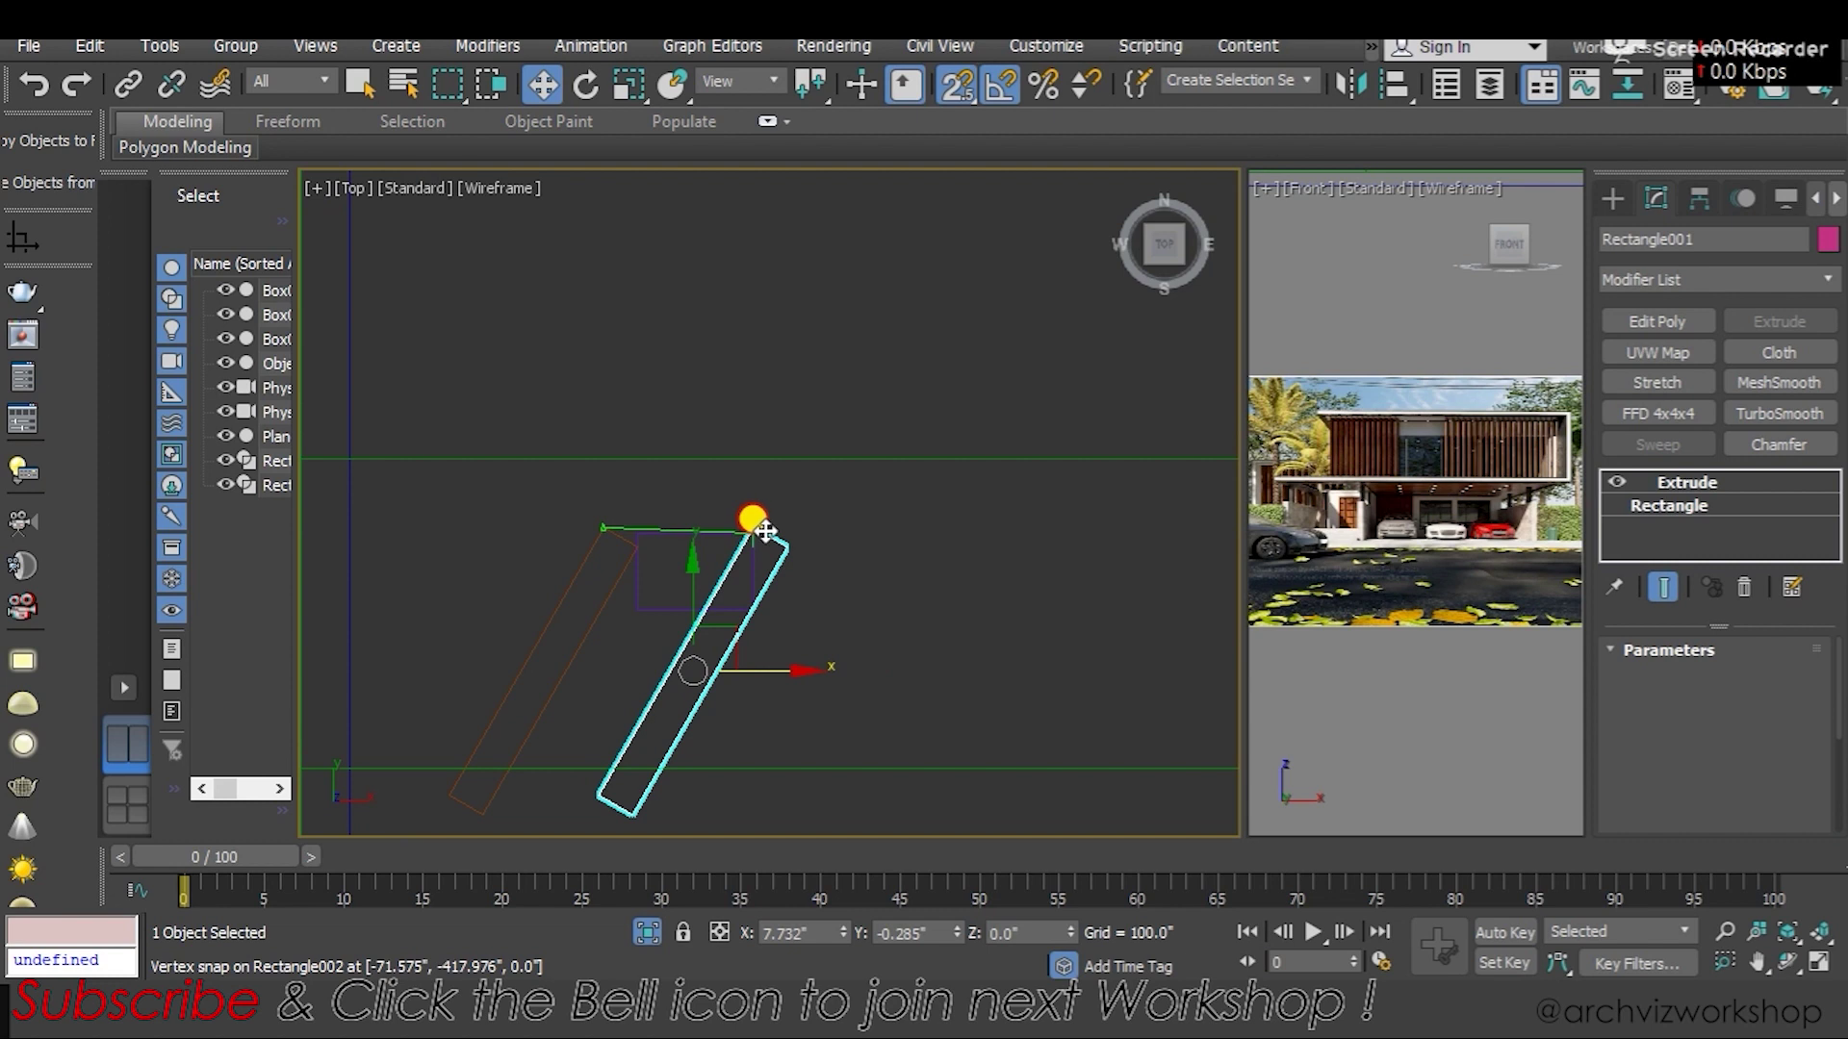
{"action": "left_click_drag", "start_coordinate": [765, 530], "coordinate": [764, 528], "text": "shift"}
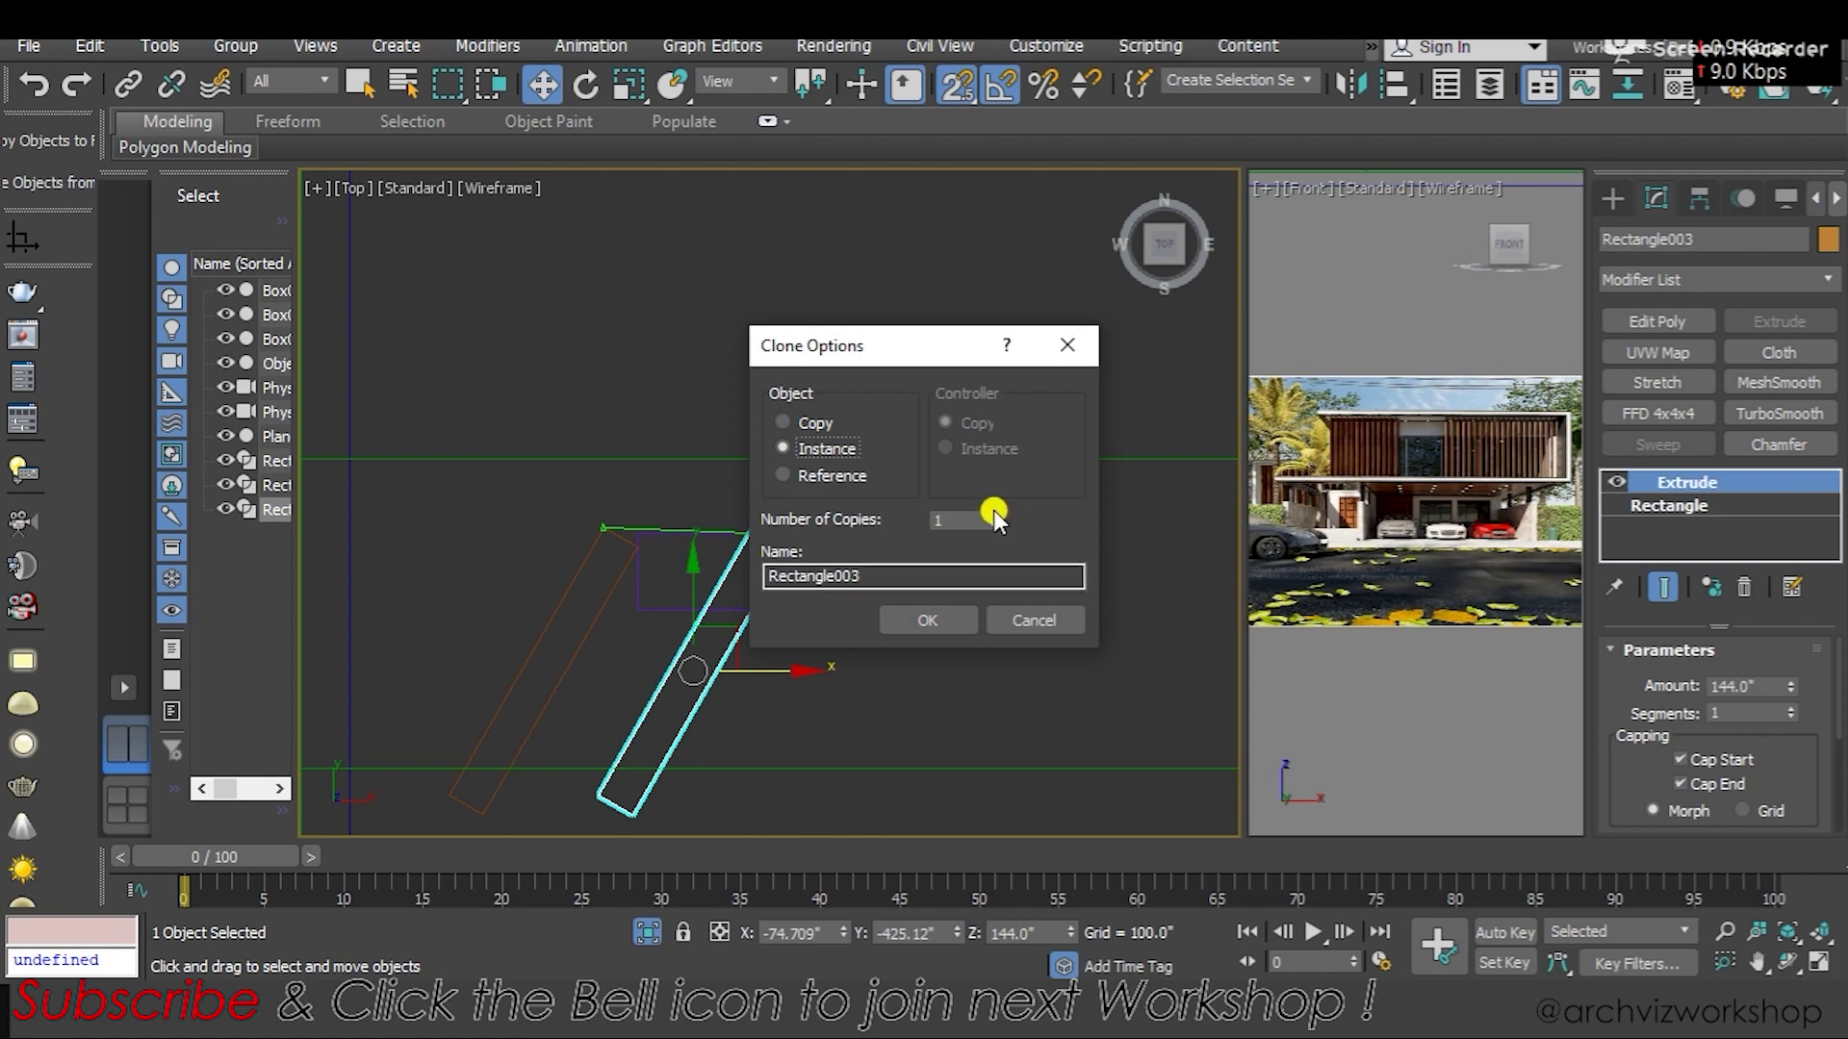
{"action": "left_click_drag", "start_coordinate": [994, 516], "coordinate": [991, 443]}
{"action": "left_click", "coordinate": [934, 608]}
Orbit to inspect the slat row and switch to shaded display with edges
{"action": "scroll", "coordinate": [725, 497], "scroll_direction": "up", "scroll_amount": 5}
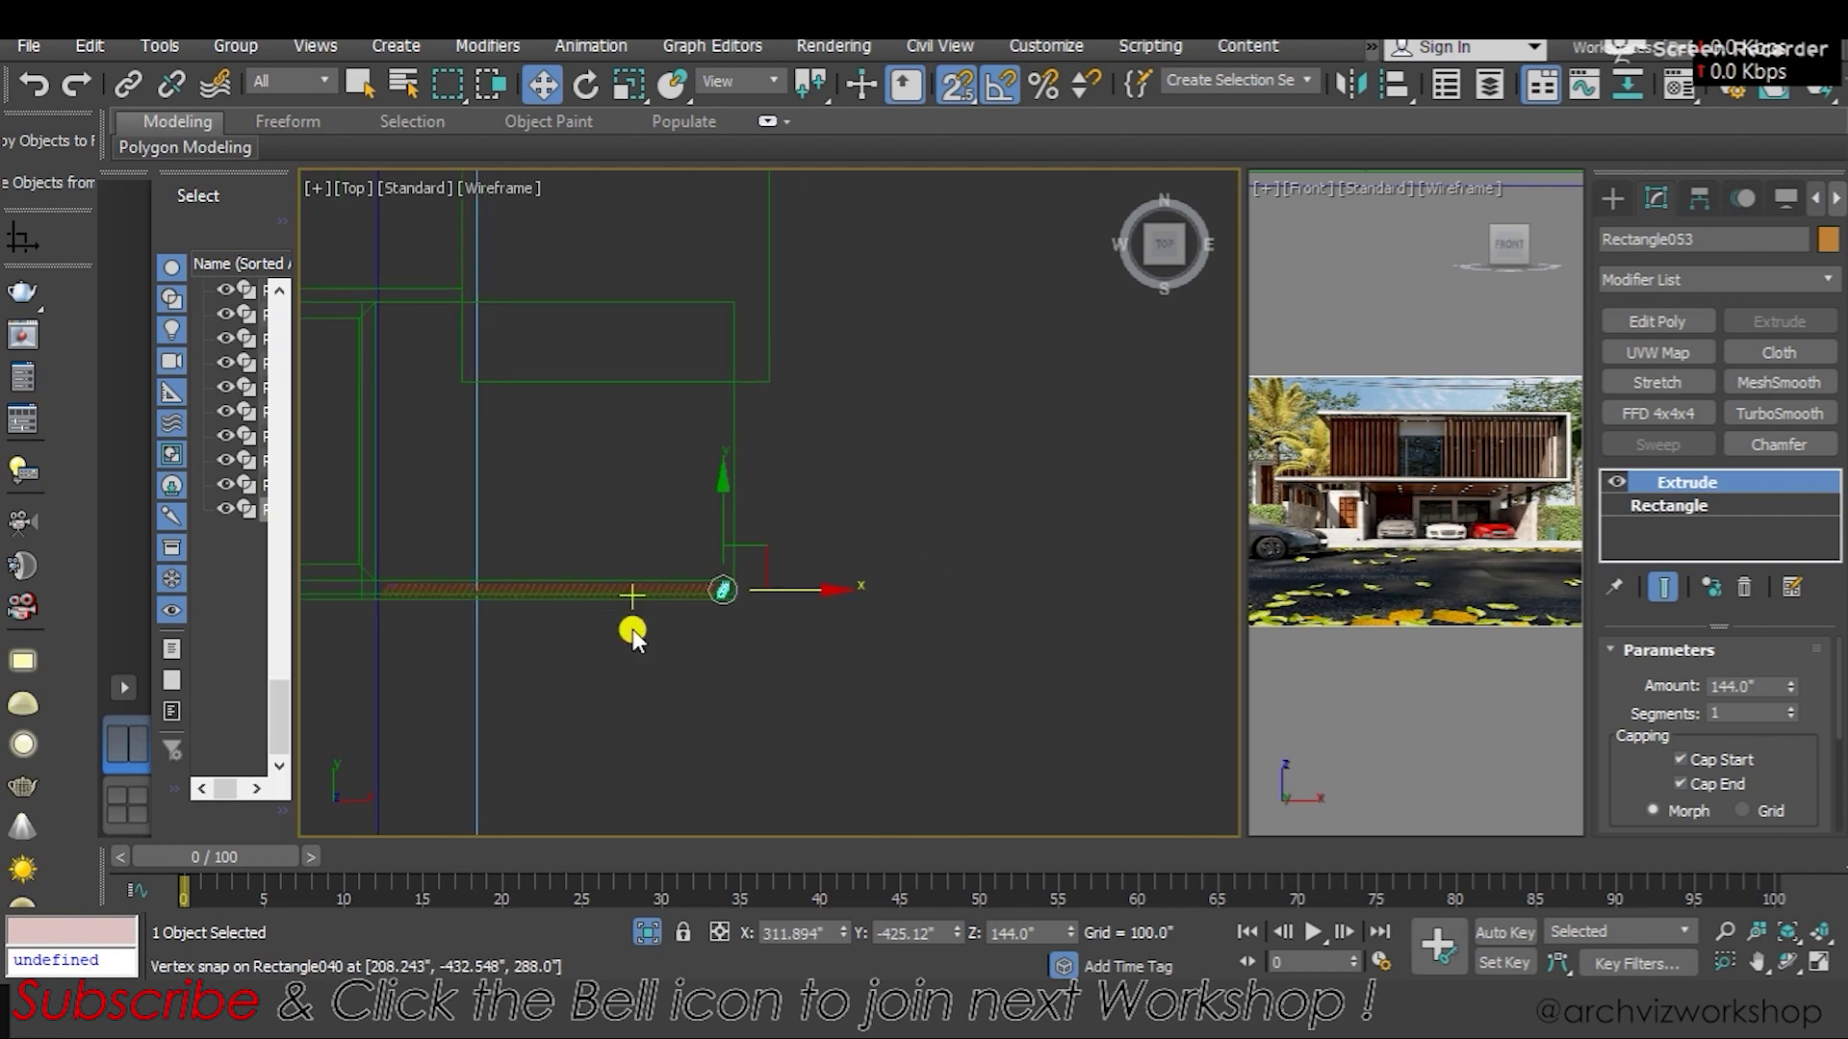
{"action": "middle_click_drag", "start_coordinate": [755, 589], "coordinate": [982, 465]}
{"action": "scroll", "coordinate": [981, 462], "scroll_direction": "up", "scroll_amount": 1}
{"action": "scroll", "coordinate": [983, 464], "scroll_direction": "down", "scroll_amount": 2}
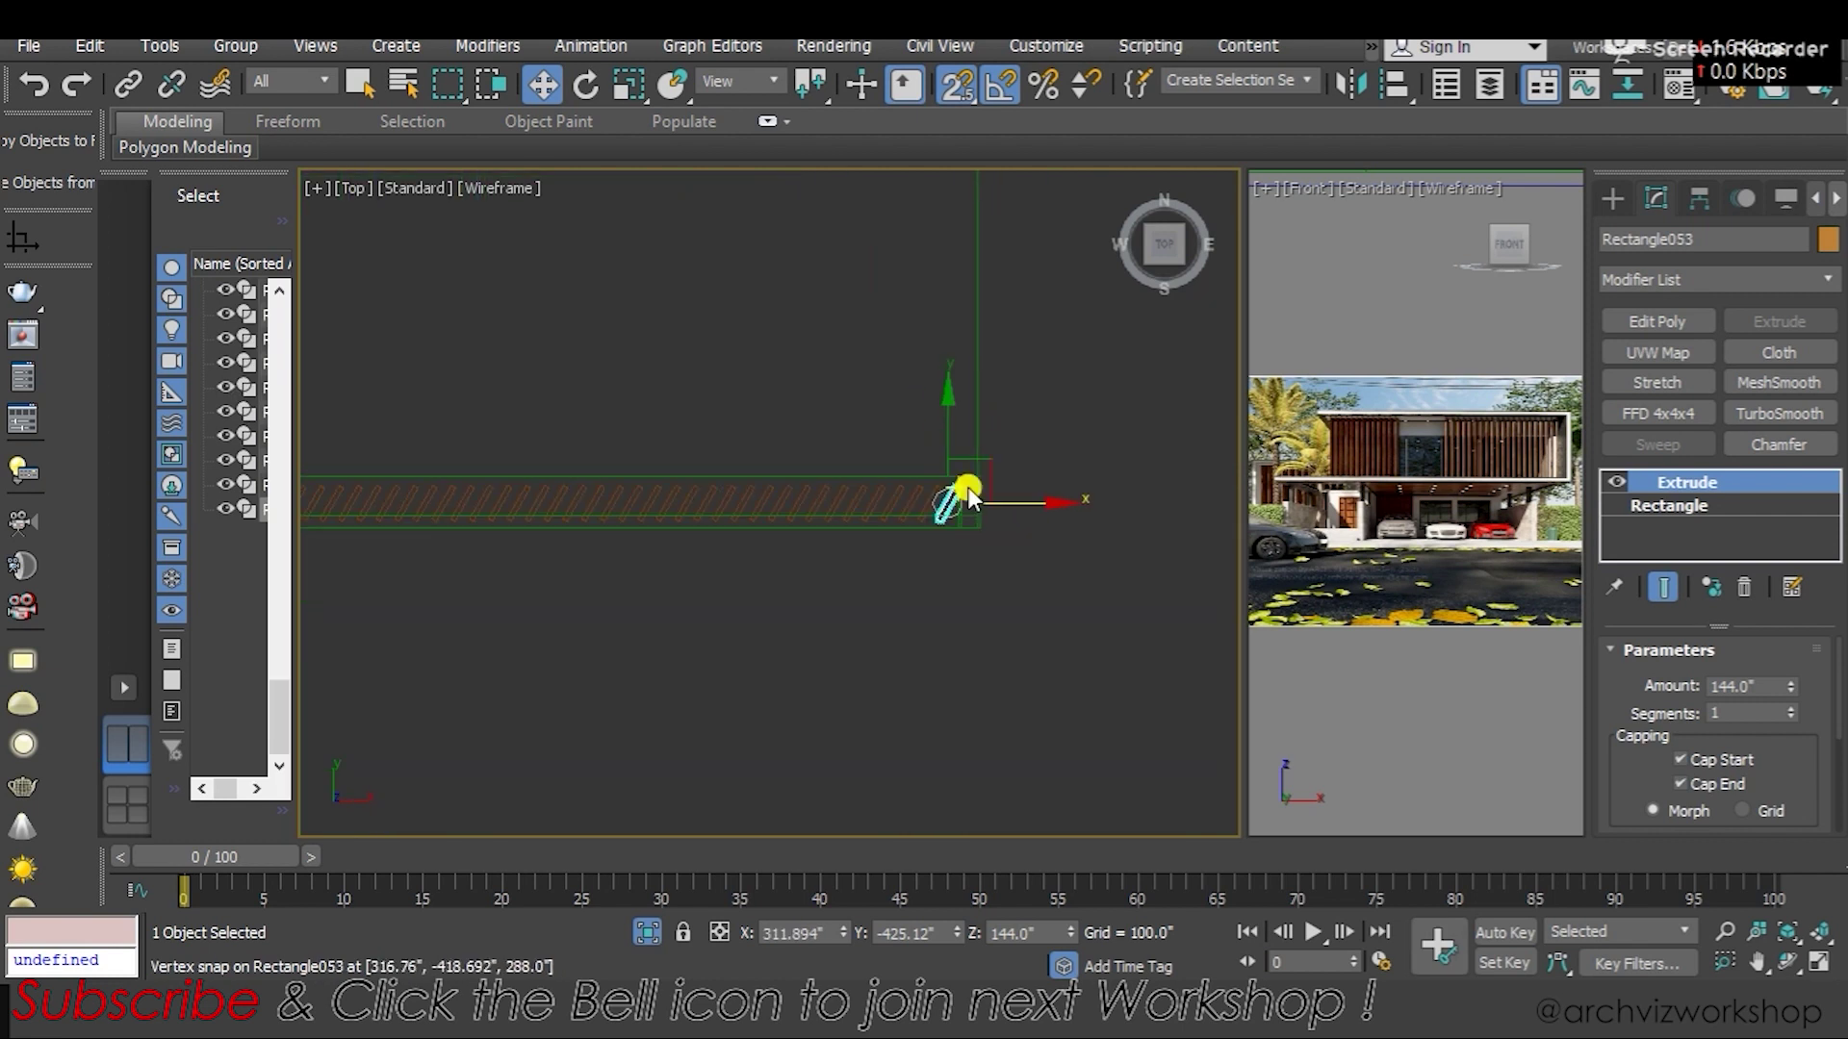
{"action": "mouse_move", "coordinate": [907, 607]}
{"action": "middle_mouse_down", "text": "alt"}
{"action": "mouse_move", "coordinate": [915, 466]}
{"action": "mouse_move", "coordinate": [967, 453]}
{"action": "mouse_move", "coordinate": [985, 417]}
{"action": "mouse_move", "coordinate": [846, 396]}
{"action": "mouse_move", "coordinate": [1072, 343]}
{"action": "mouse_move", "coordinate": [991, 392]}
{"action": "mouse_move", "coordinate": [857, 327]}
{"action": "mouse_move", "coordinate": [775, 397]}
{"action": "mouse_move", "coordinate": [697, 508]}
{"action": "mouse_move", "coordinate": [809, 565]}
{"action": "mouse_move", "coordinate": [948, 566]}
{"action": "mouse_move", "coordinate": [974, 537]}
{"action": "middle_mouse_up", "text": "alt"}
{"action": "key", "text": "F3"}
{"action": "scroll", "coordinate": [895, 351], "scroll_direction": "up", "scroll_amount": 3}
{"action": "scroll", "coordinate": [903, 358], "scroll_direction": "down", "scroll_amount": 2}
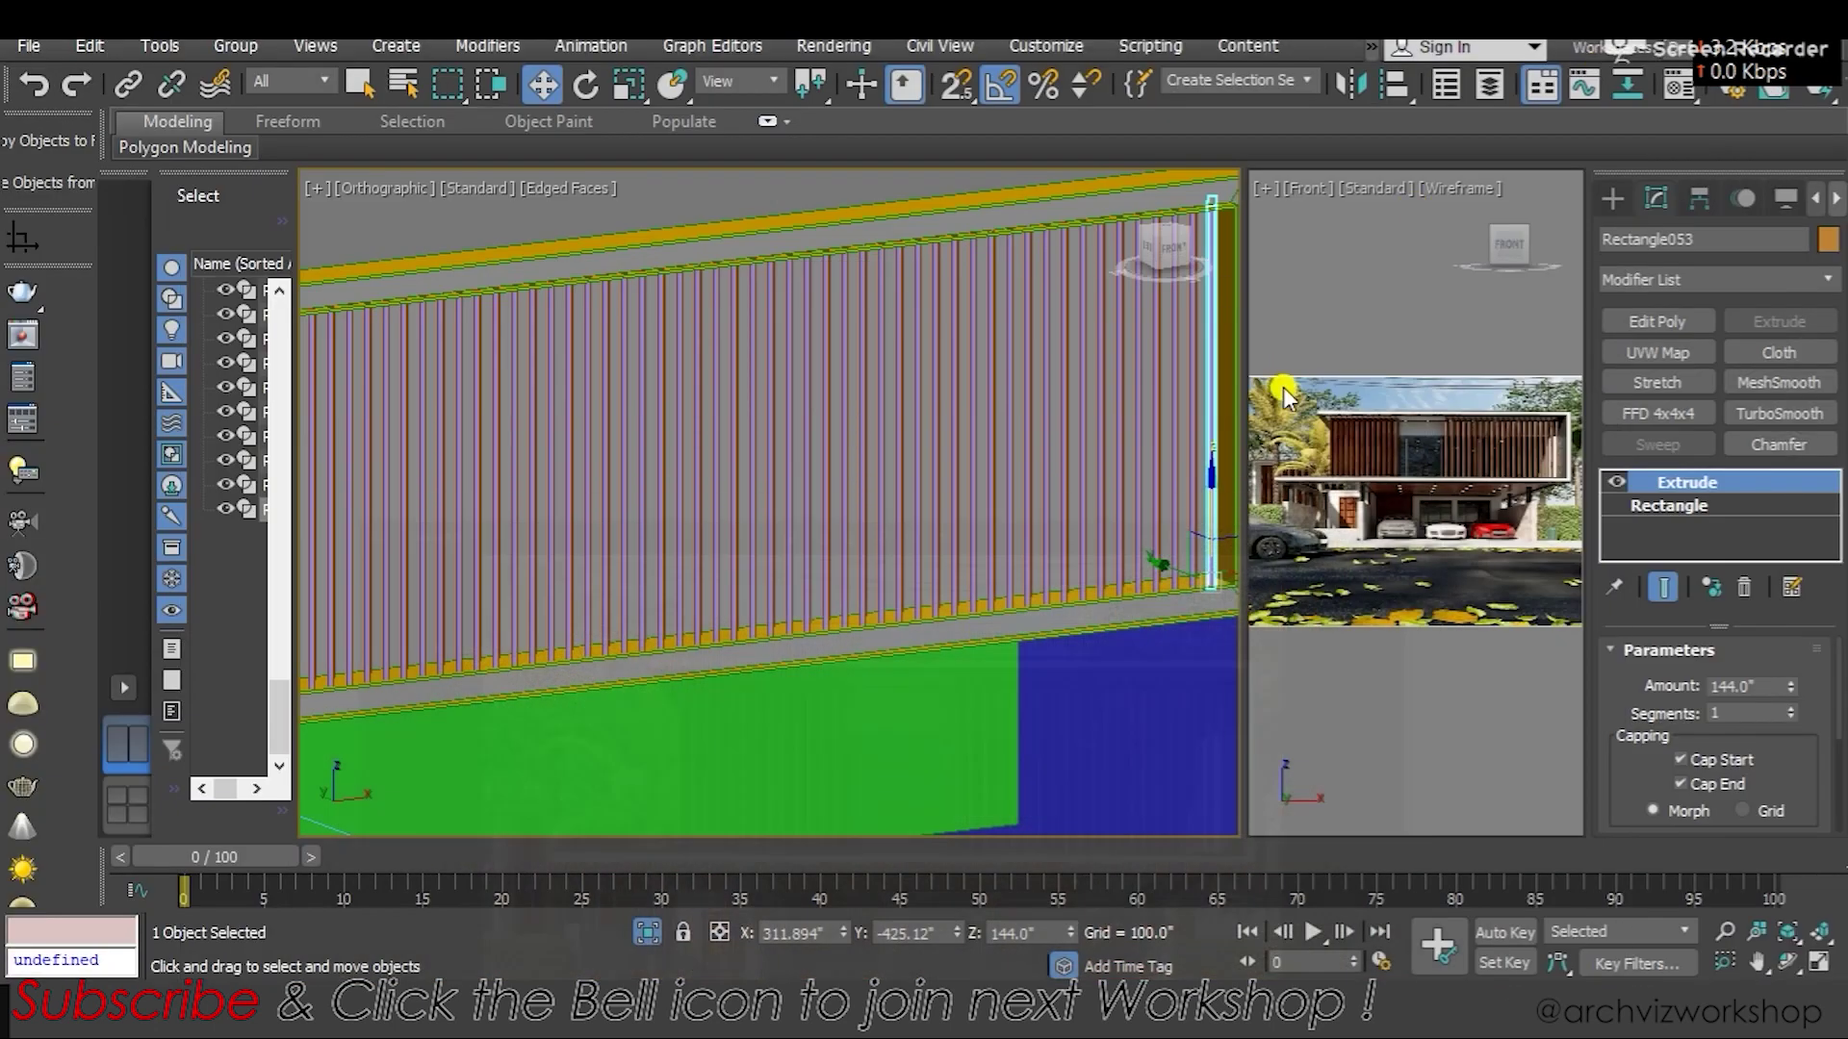
Hide face edges and Ctrl-select a run of slats in the middle of the row
{"action": "scroll", "coordinate": [737, 536], "scroll_direction": "down", "scroll_amount": 3}
{"action": "scroll", "coordinate": [667, 584], "scroll_direction": "up", "scroll_amount": 3}
{"action": "key", "text": "F4"}
{"action": "left_click", "coordinate": [668, 539]}
{"action": "middle_click_drag", "start_coordinate": [668, 528], "coordinate": [660, 565], "text": "alt"}
{"action": "scroll", "coordinate": [673, 528], "scroll_direction": "up", "scroll_amount": 3}
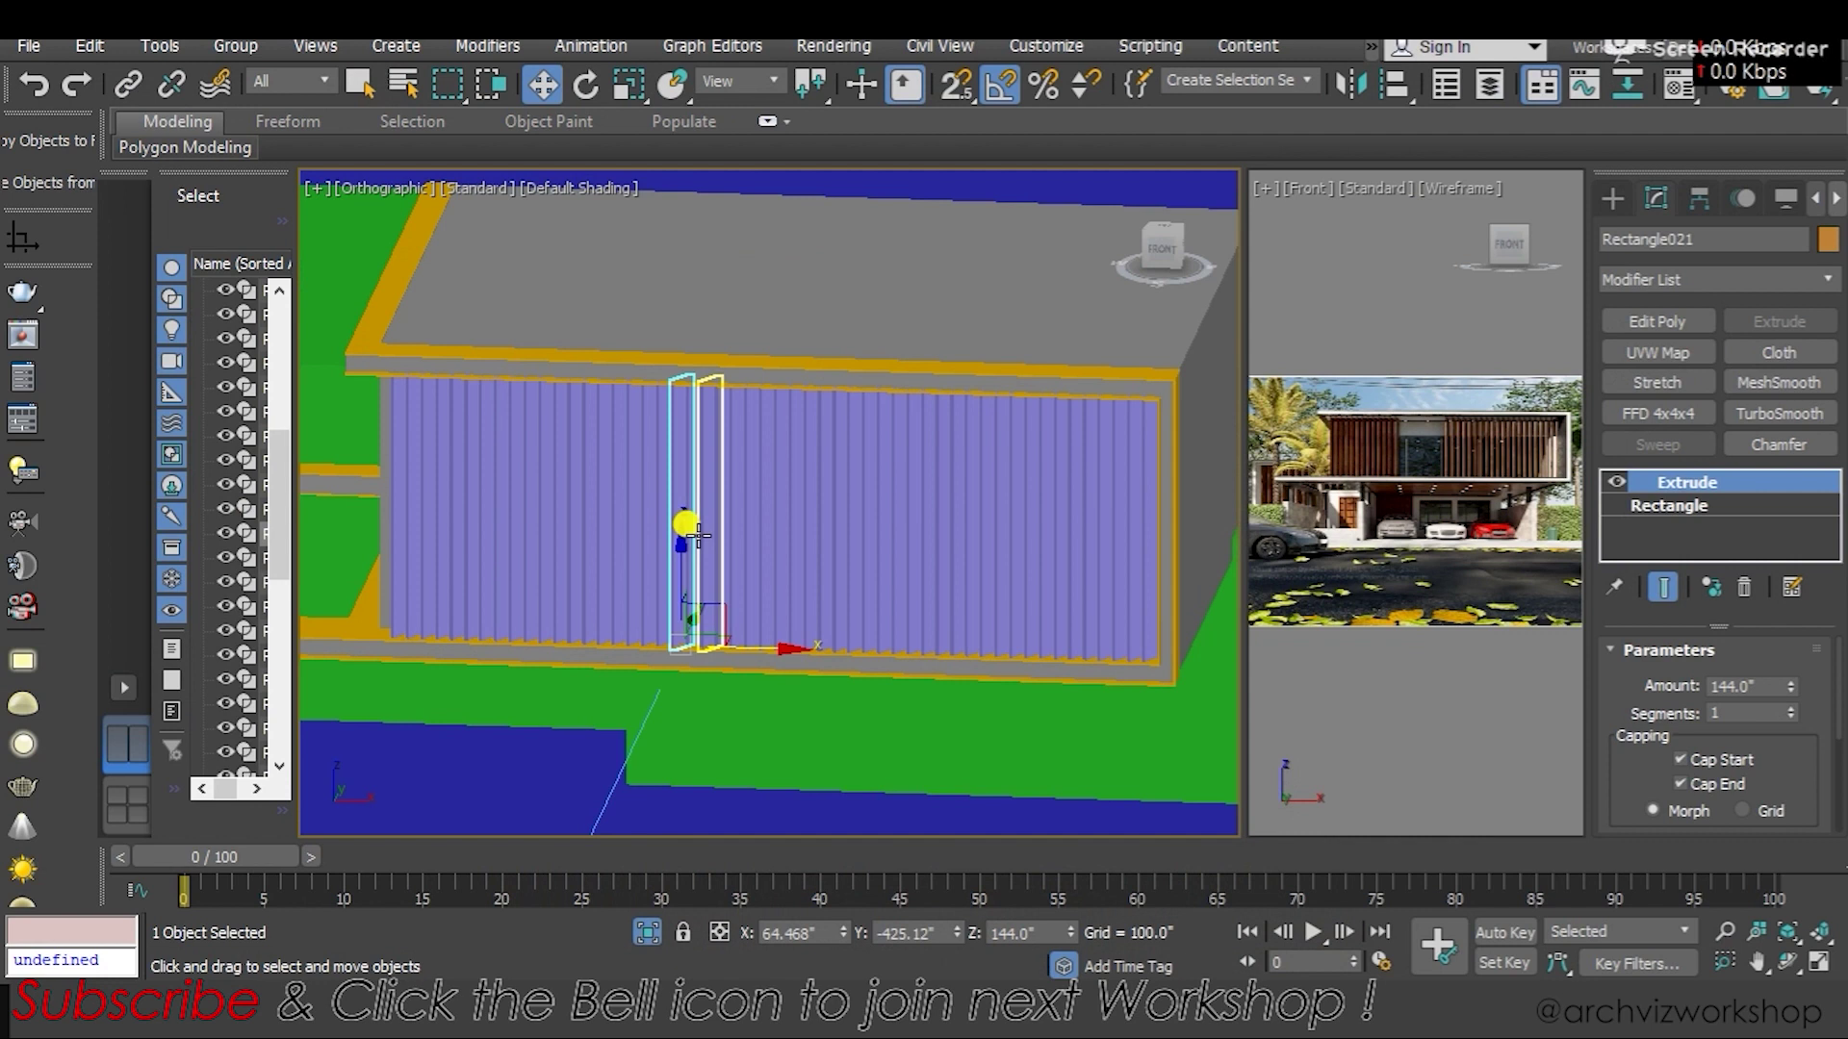
{"action": "left_click", "coordinate": [697, 535], "text": "ctrl"}
{"action": "scroll", "coordinate": [693, 529], "scroll_direction": "up", "scroll_amount": 4}
{"action": "left_click", "coordinate": [735, 462], "text": "ctrl"}
{"action": "left_click", "coordinate": [776, 439], "text": "ctrl"}
{"action": "left_click", "coordinate": [876, 428], "text": "ctrl"}
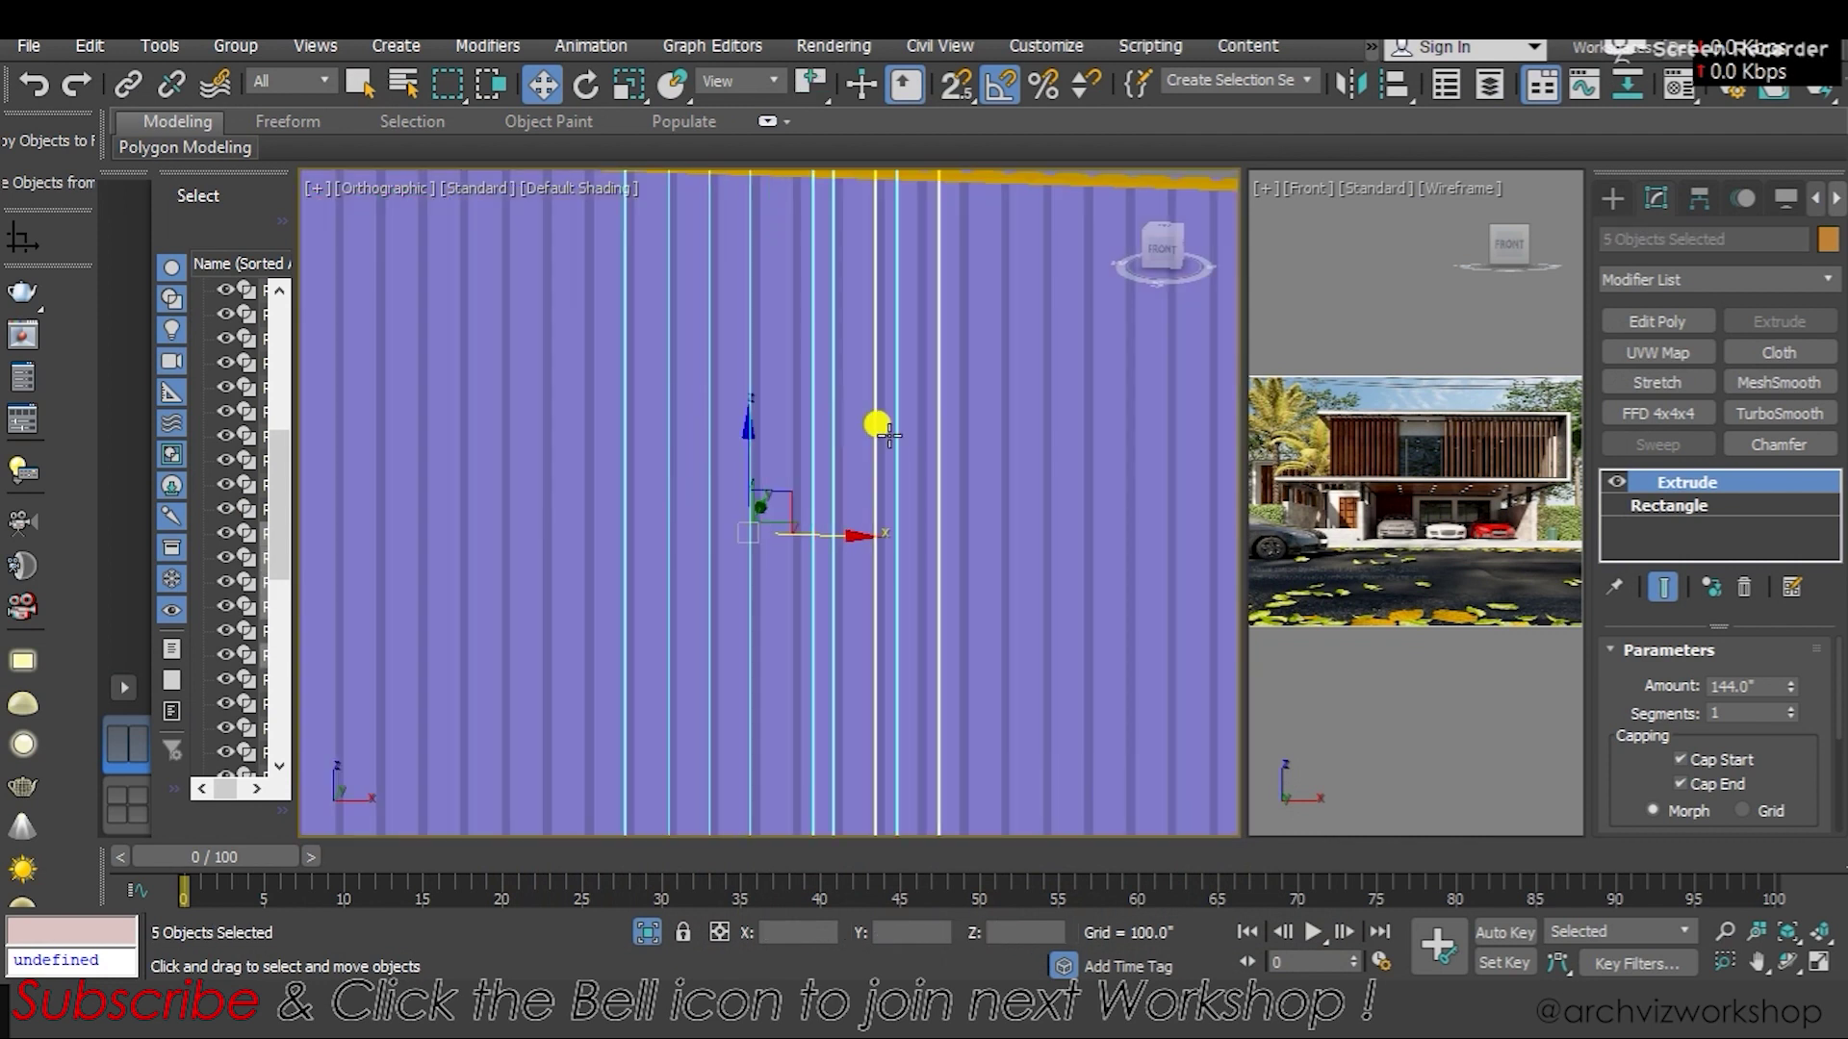
Delete the selected slats, then select one remaining slat and shift the view
{"action": "scroll", "coordinate": [895, 424], "scroll_direction": "down", "scroll_amount": 4}
{"action": "key", "text": "Delete"}
{"action": "scroll", "coordinate": [905, 423], "scroll_direction": "up", "scroll_amount": 3}
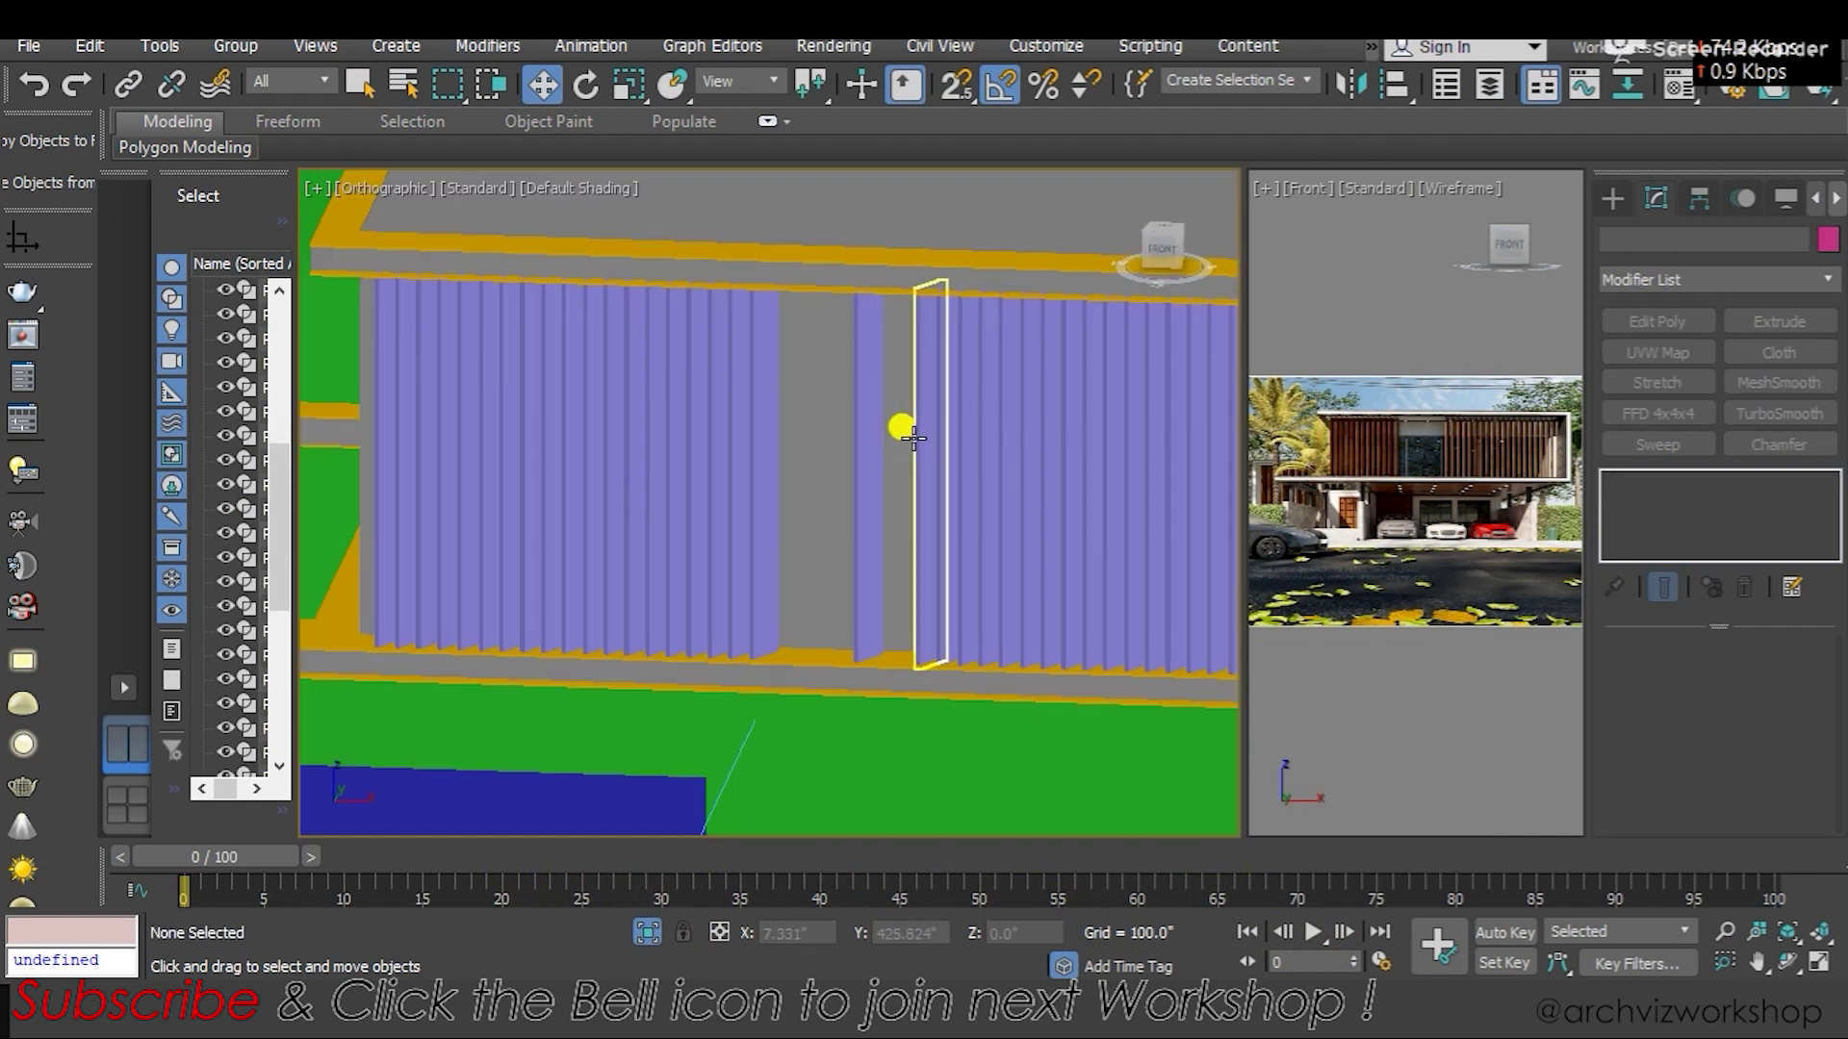
{"action": "left_click", "coordinate": [869, 425]}
{"action": "scroll", "coordinate": [827, 438], "scroll_direction": "down", "scroll_amount": 2}
{"action": "scroll", "coordinate": [813, 448], "scroll_direction": "down", "scroll_amount": 2}
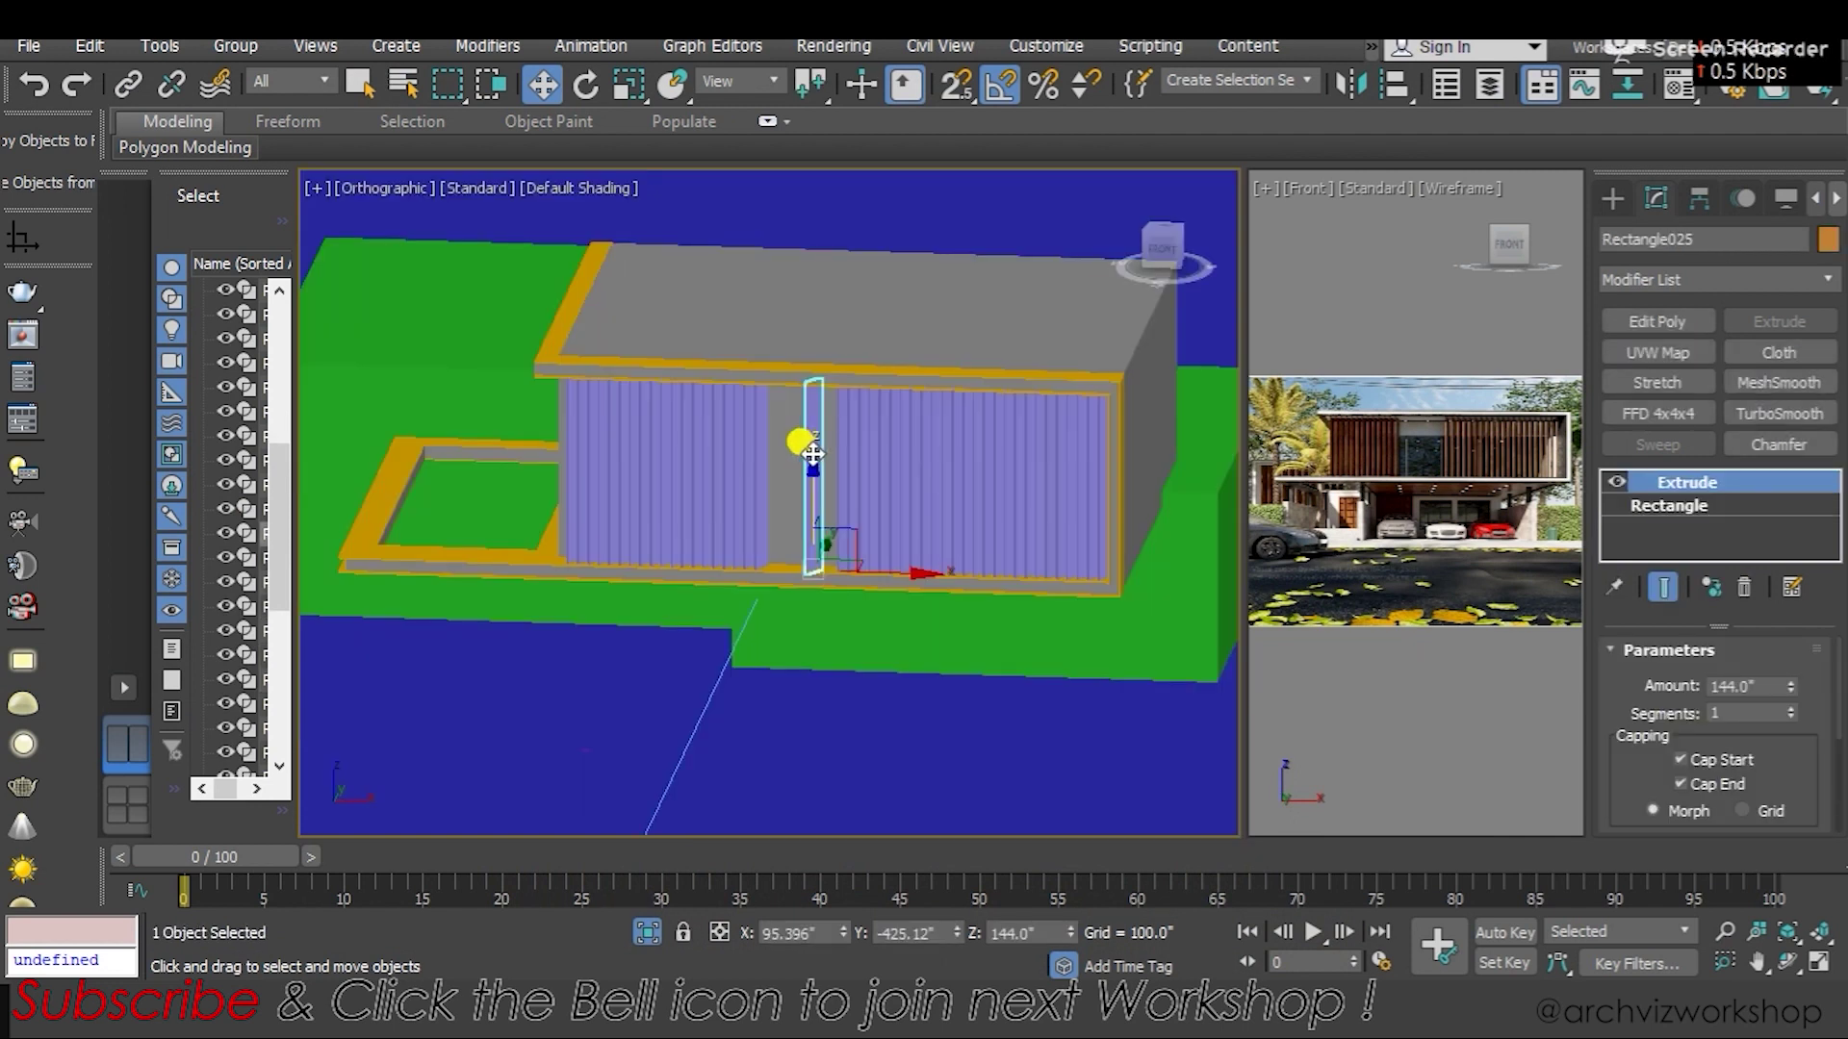
{"action": "middle_click_drag", "start_coordinate": [813, 452], "coordinate": [788, 441]}
Isolate all slats via Select Similar and Alt+Q, then clear the selection
{"action": "right_click", "coordinate": [788, 440]}
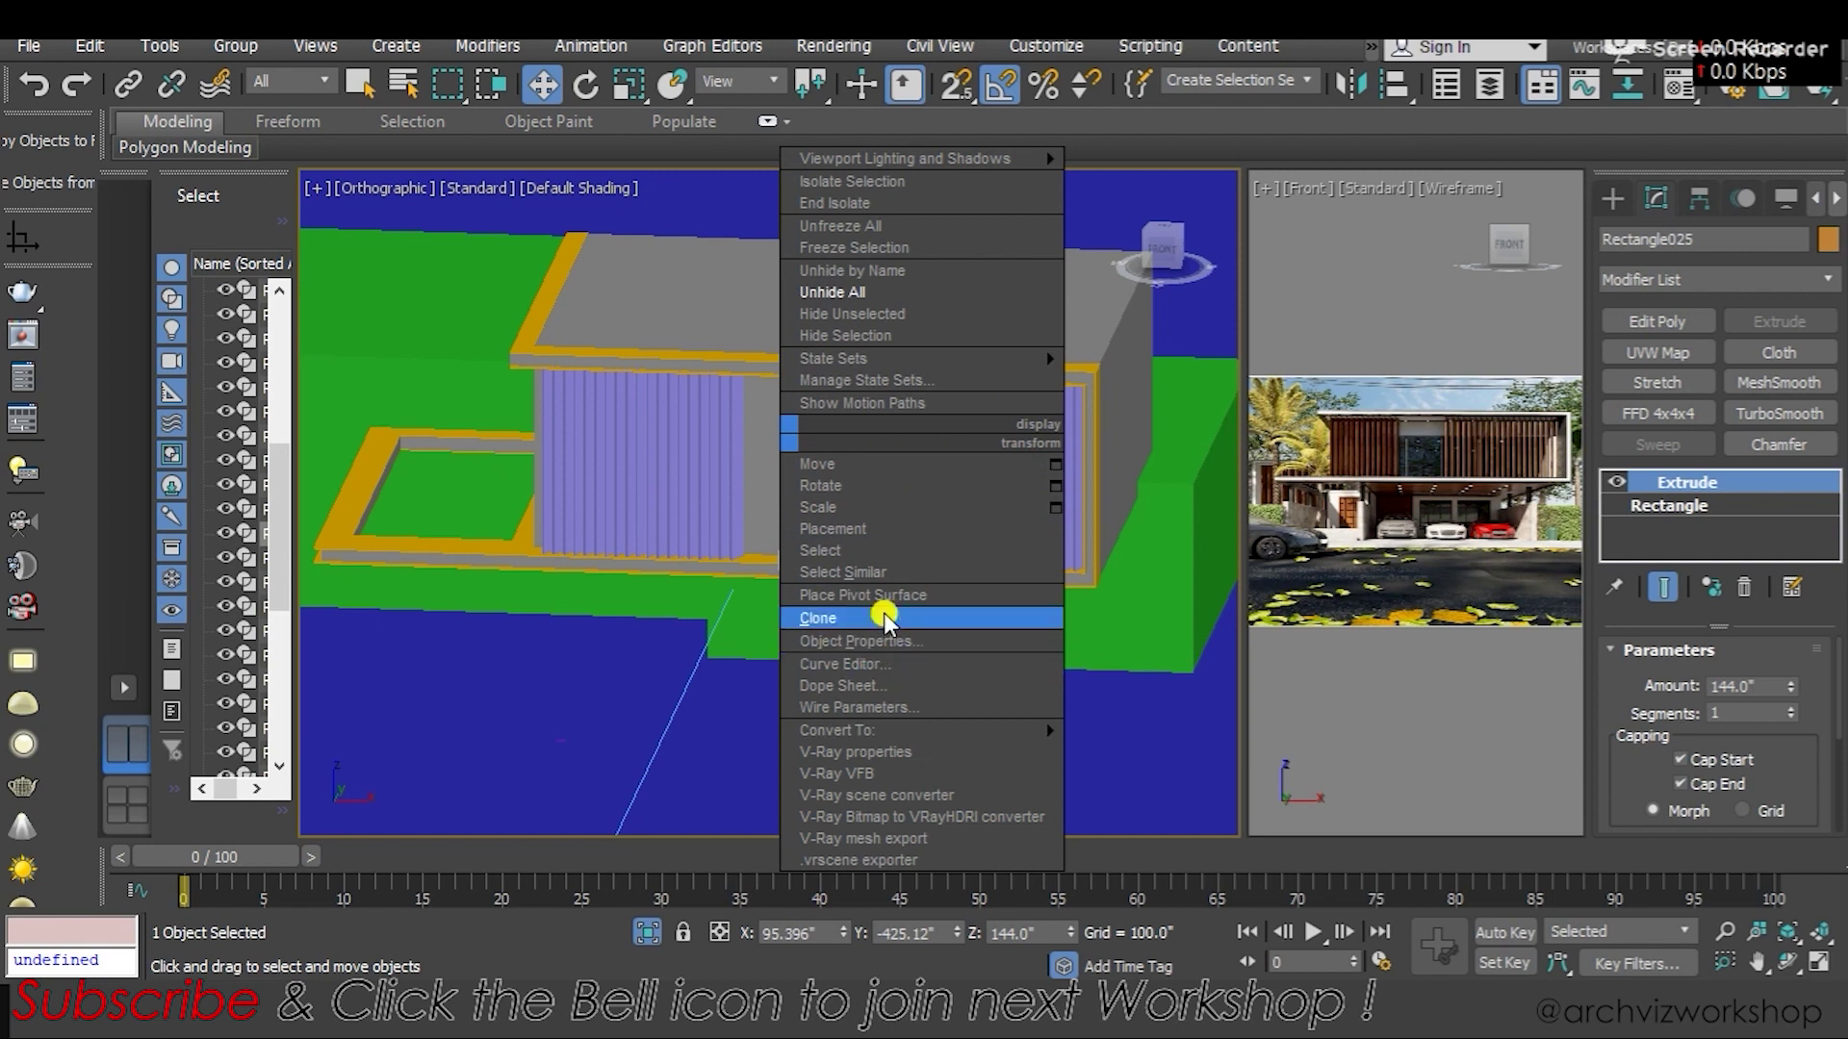
{"action": "left_click", "coordinate": [878, 571]}
{"action": "key", "text": "alt+q"}
{"action": "key", "text": "alt+q"}
{"action": "key", "text": "alt+q"}
{"action": "mouse_move", "coordinate": [866, 549]}
{"action": "middle_mouse_down", "text": "alt"}
{"action": "mouse_move", "coordinate": [575, 554]}
{"action": "mouse_move", "coordinate": [759, 631]}
{"action": "middle_mouse_up", "text": "alt"}
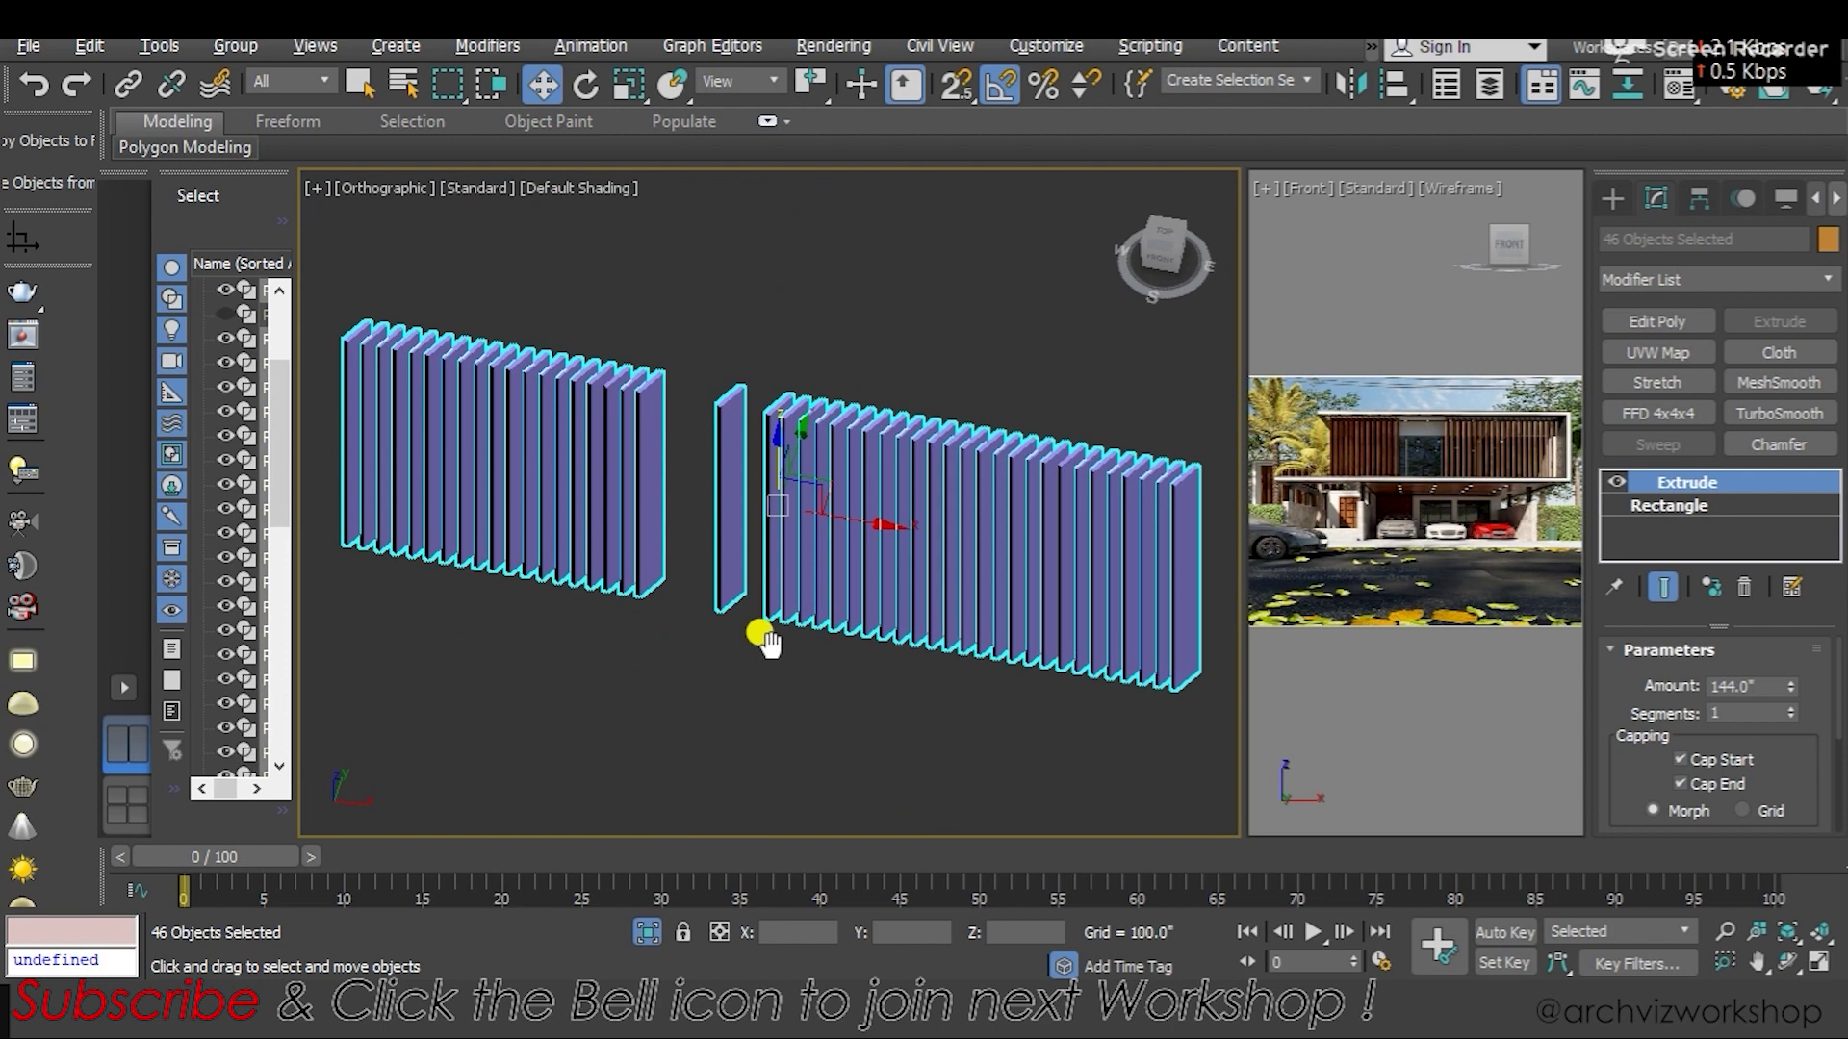
{"action": "left_click", "coordinate": [702, 679]}
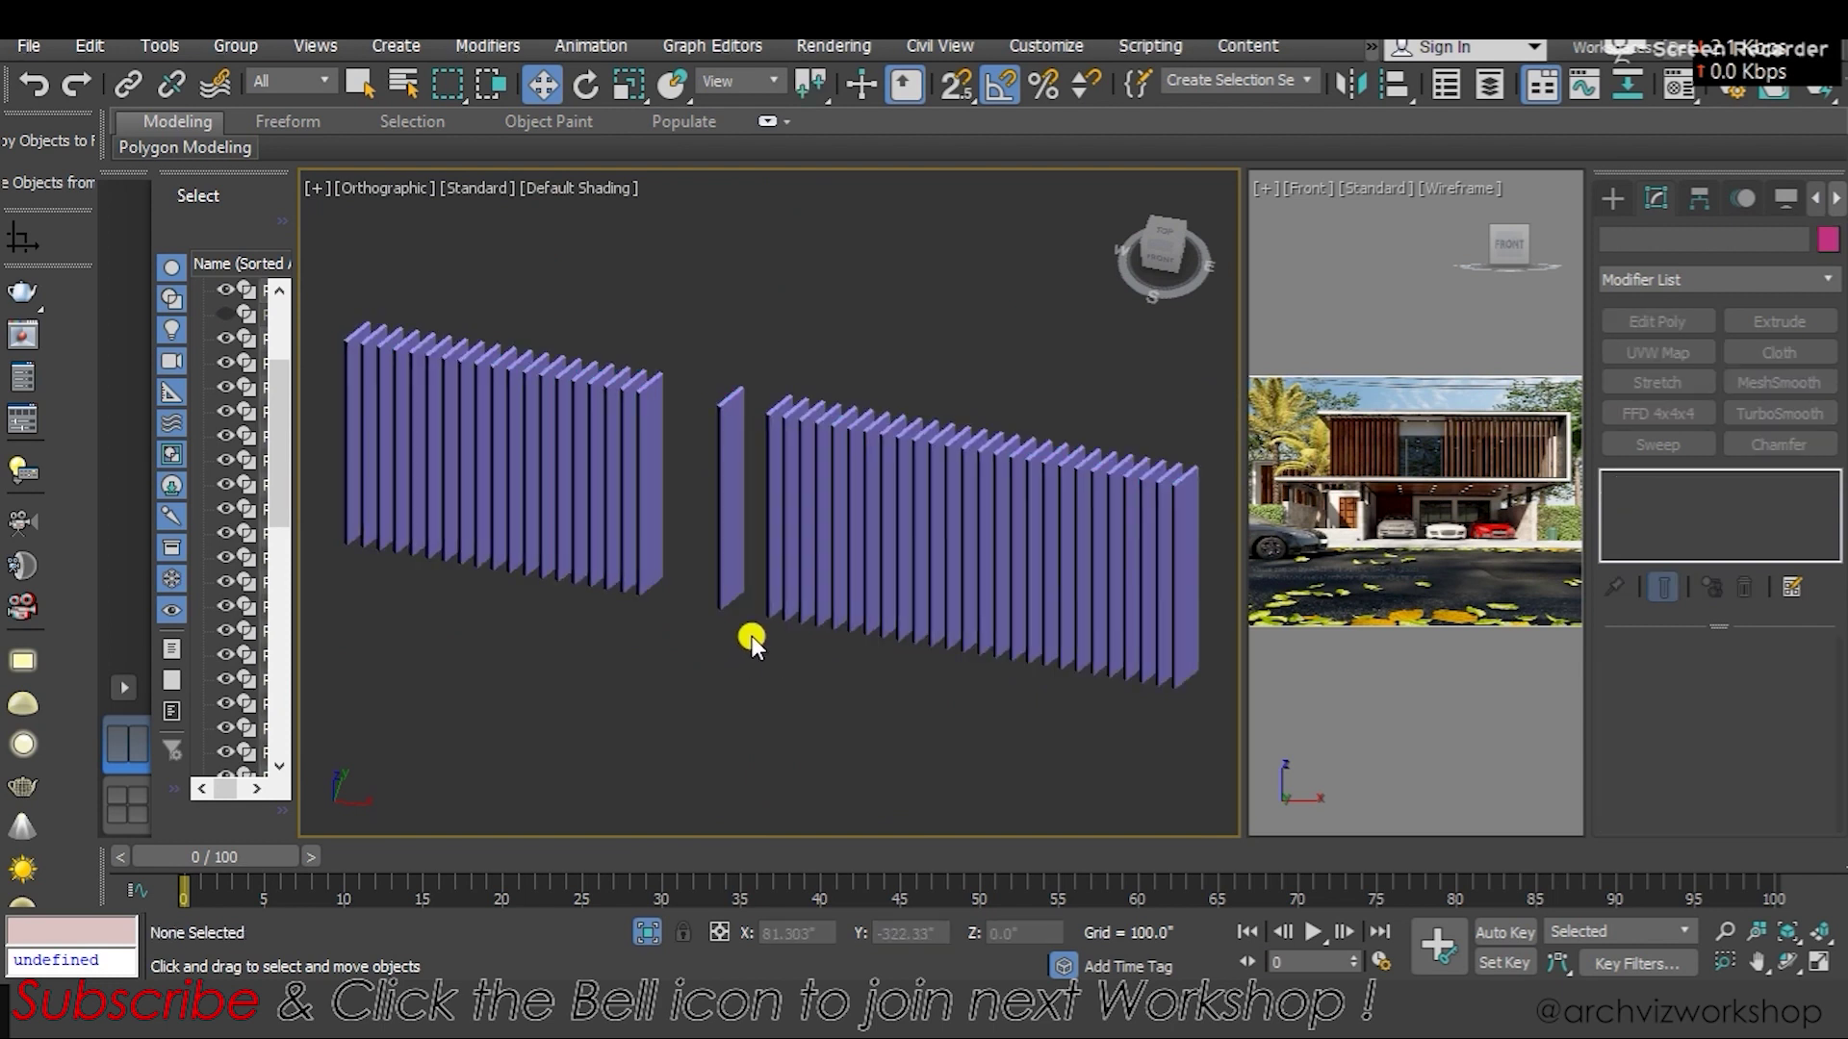
Start and cancel a test render, then orbit to a near-front view and begin window-selecting the middle slats
{"action": "left_click", "coordinate": [766, 614]}
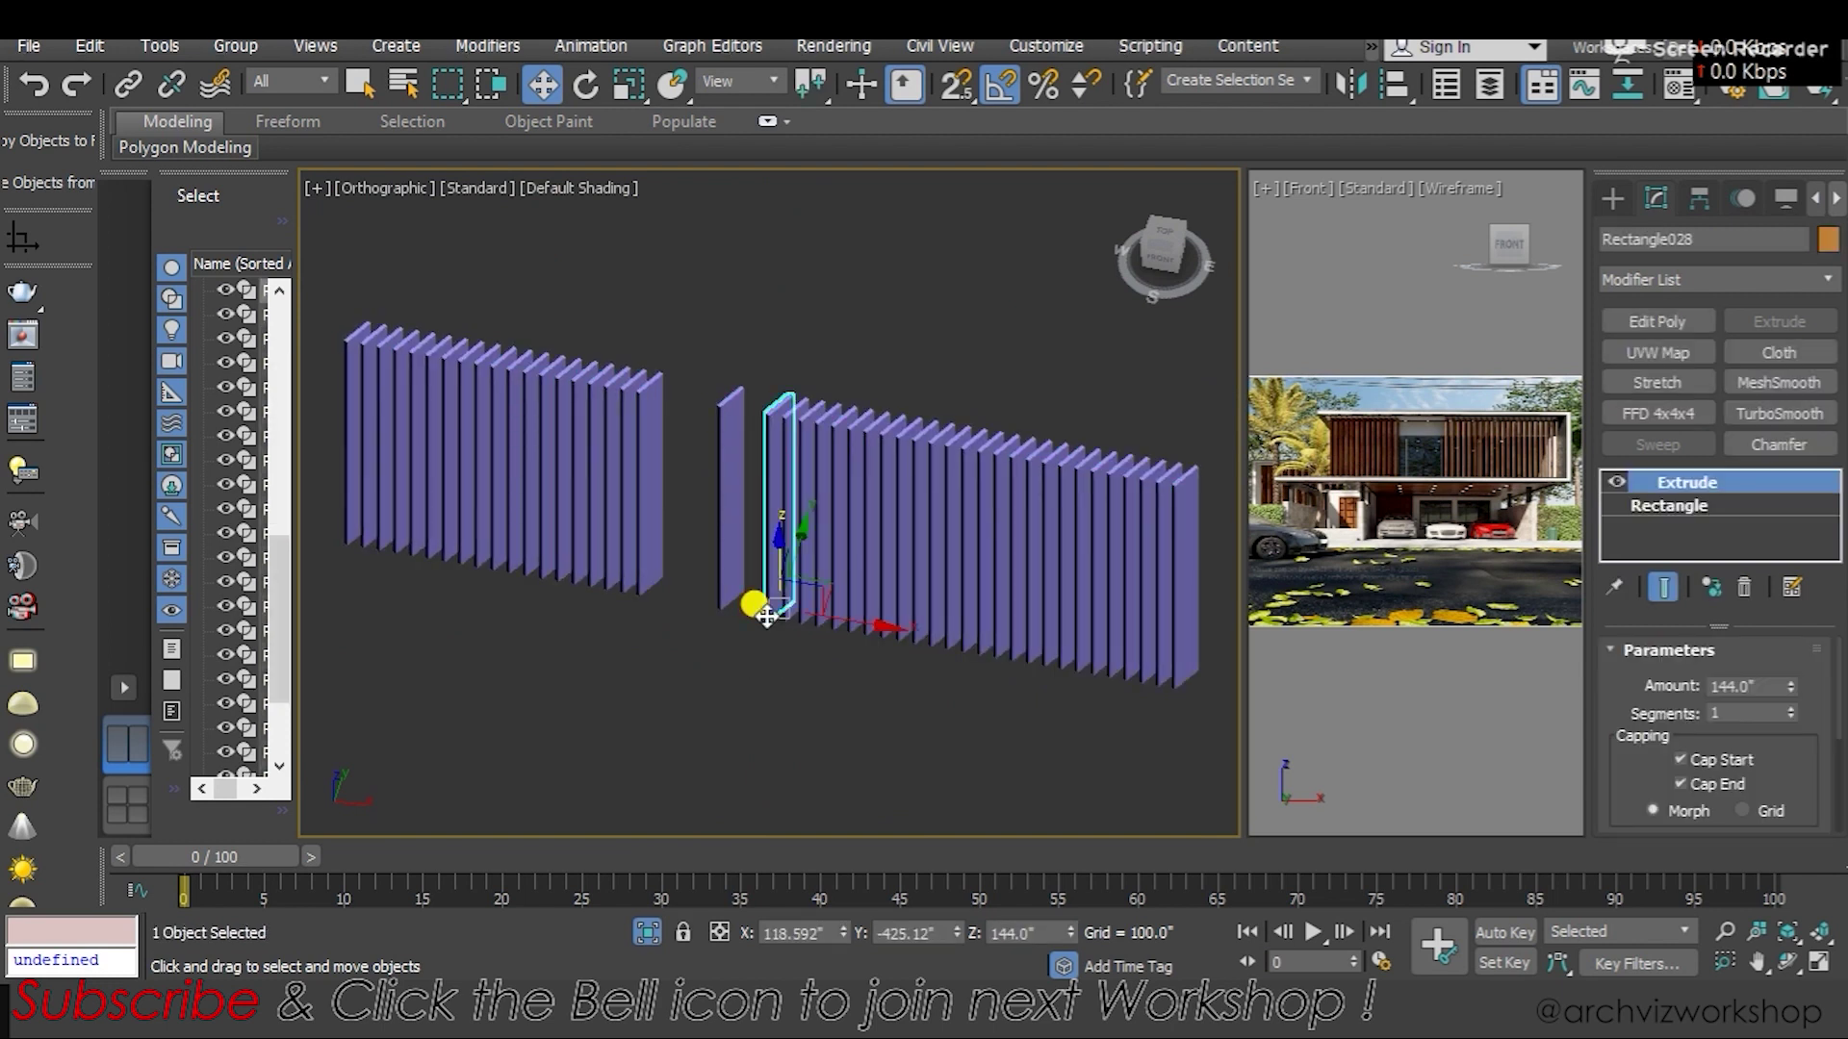
{"action": "key", "text": "shift+q"}
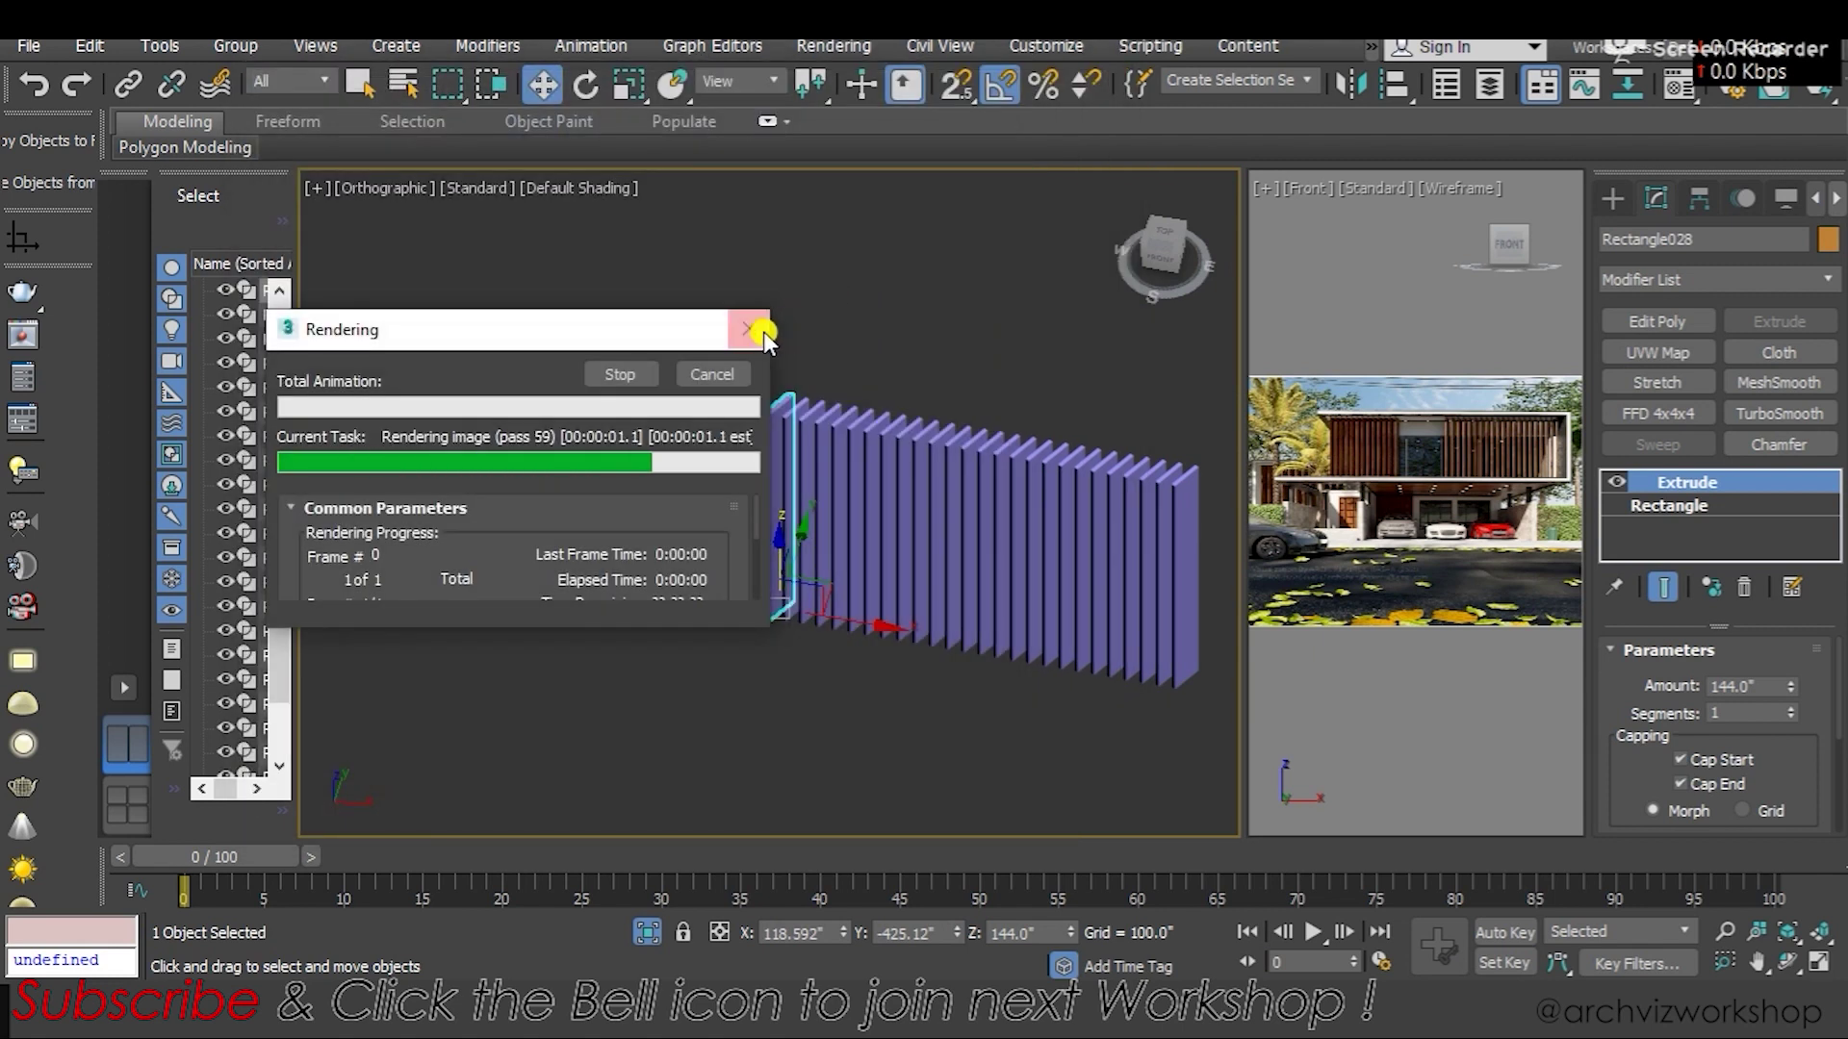
{"action": "left_click", "coordinate": [756, 329]}
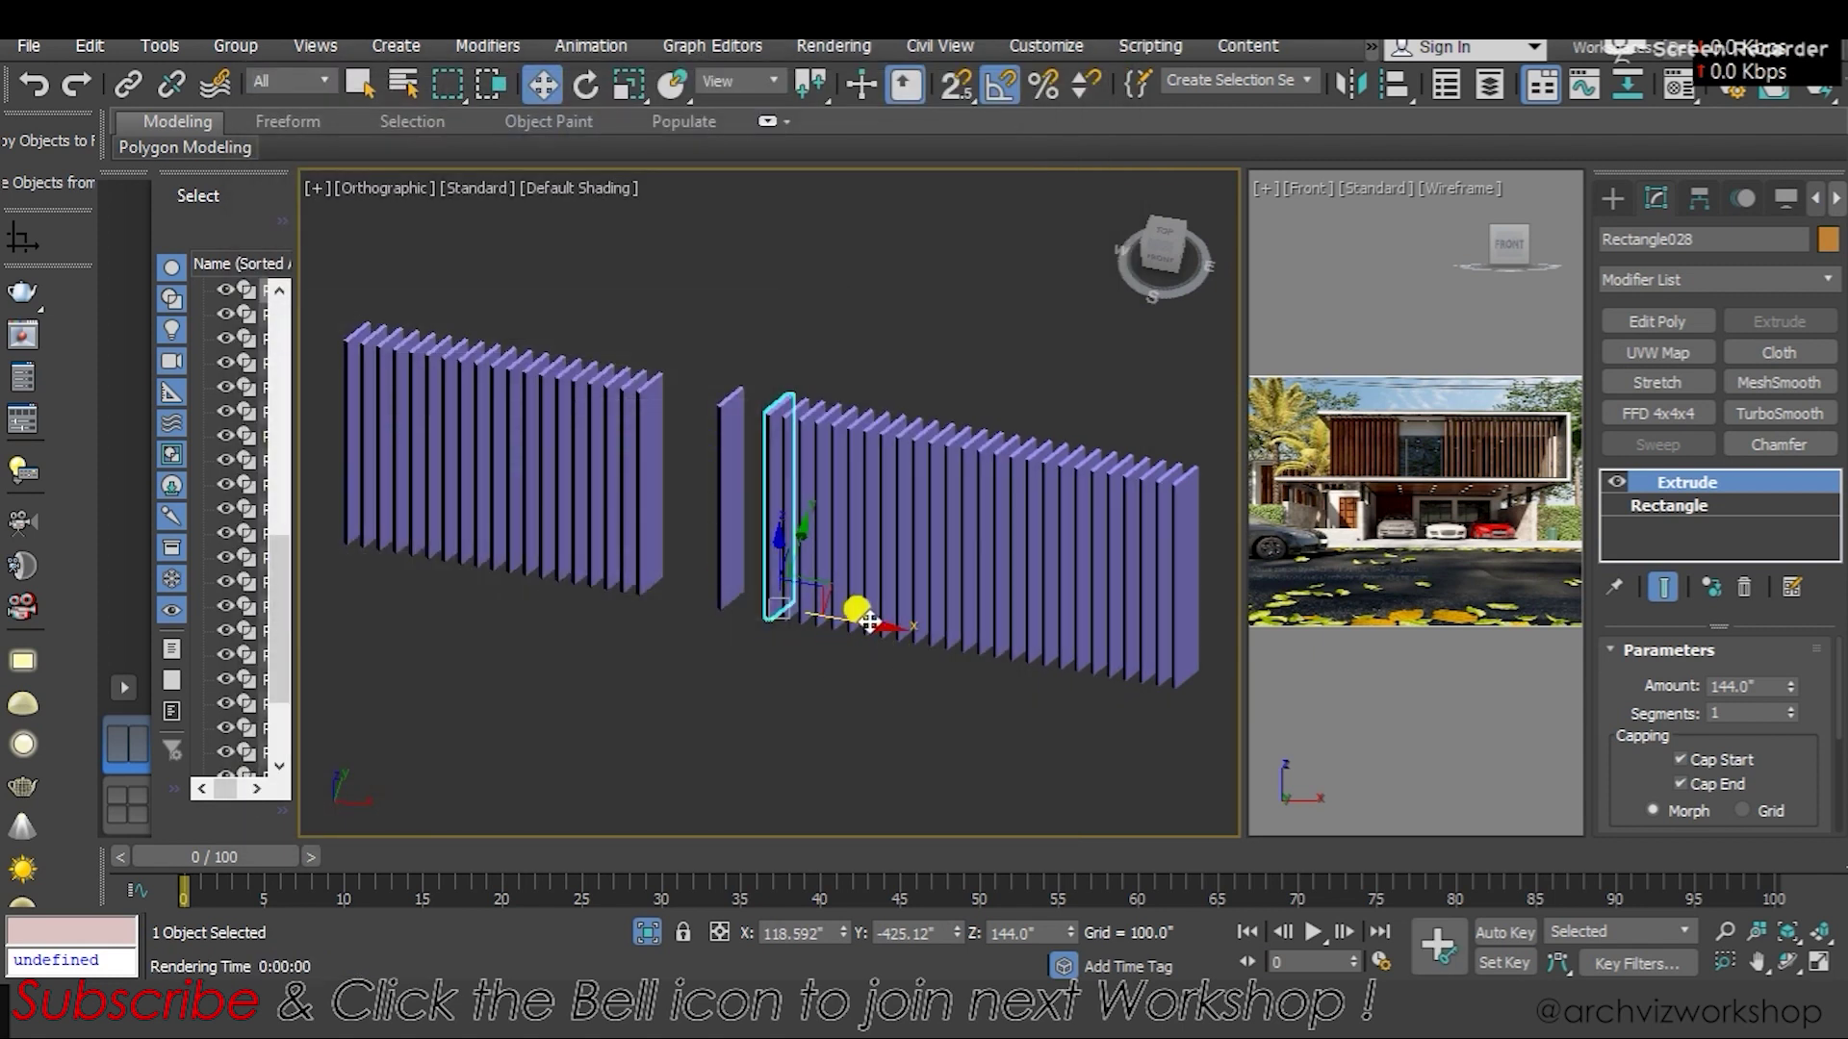
{"action": "key", "text": "ctrl+a"}
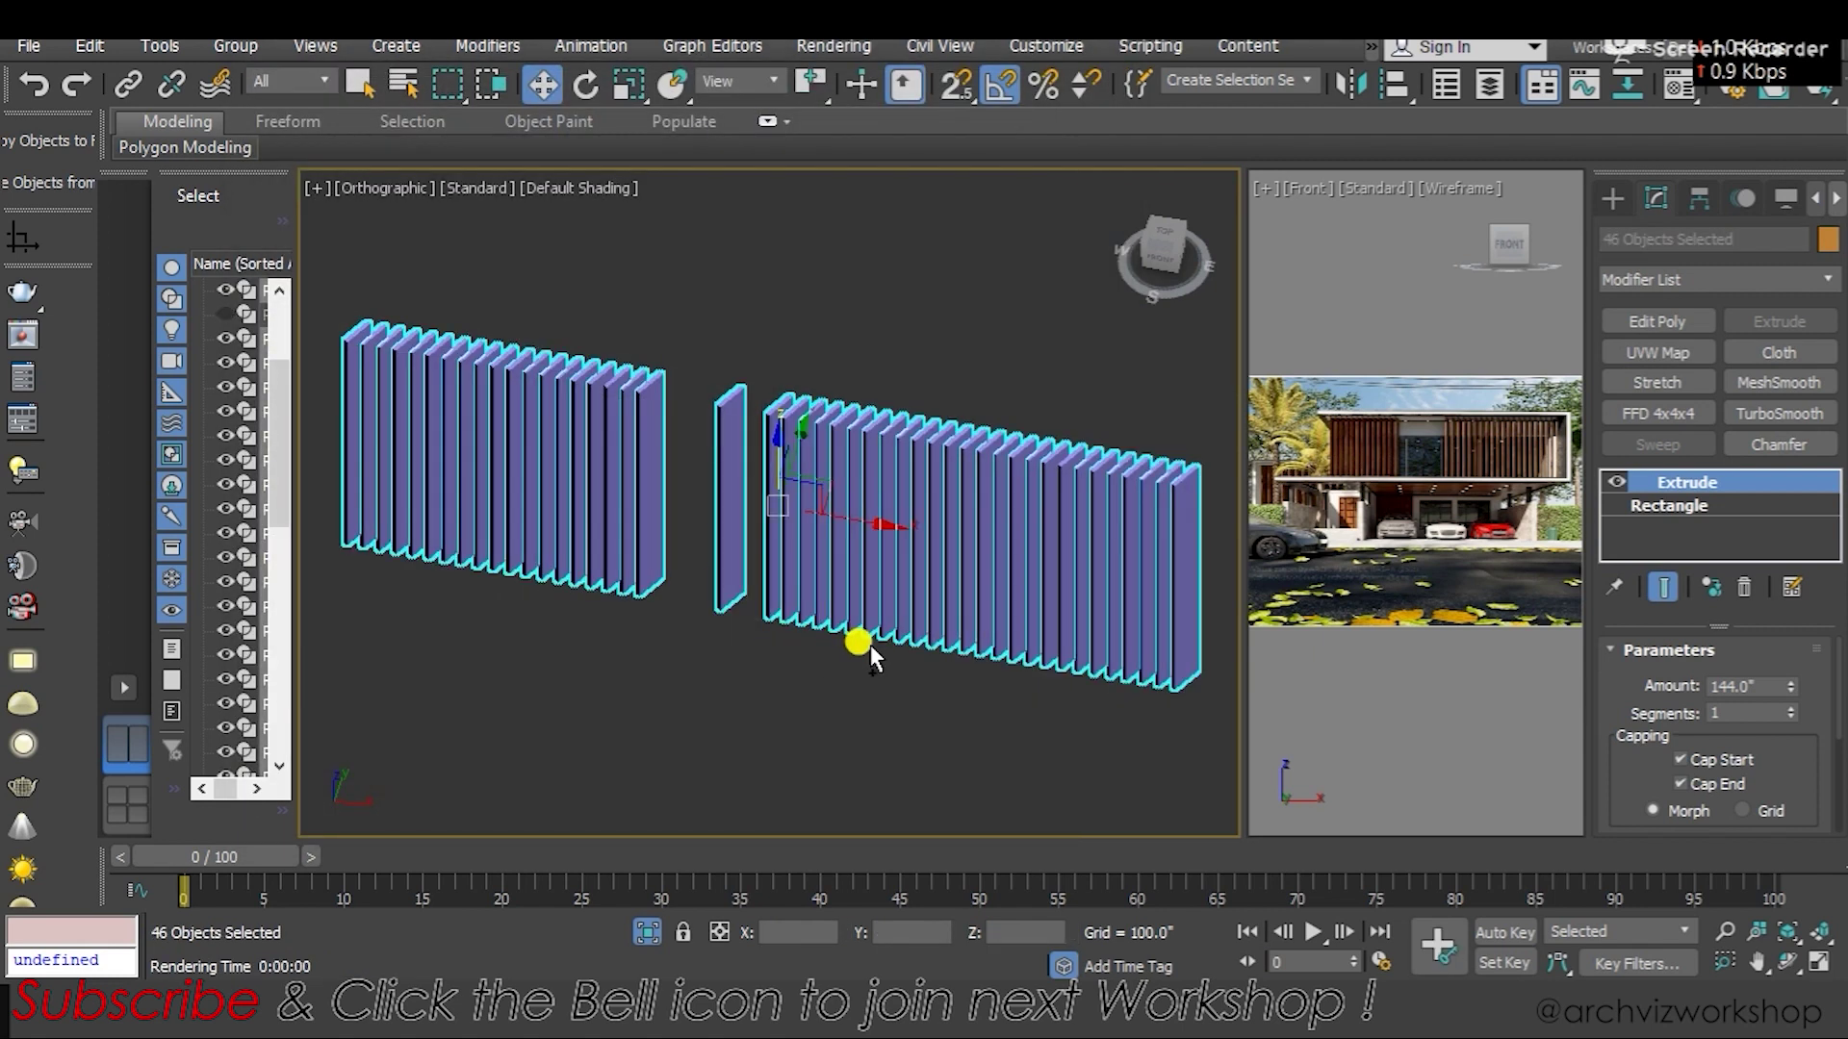
{"action": "mouse_move", "coordinate": [825, 569]}
{"action": "middle_mouse_down", "text": "alt"}
{"action": "mouse_move", "coordinate": [783, 515]}
{"action": "mouse_move", "coordinate": [795, 404]}
{"action": "mouse_move", "coordinate": [794, 478]}
{"action": "mouse_move", "coordinate": [845, 277]}
{"action": "middle_mouse_up", "text": "alt"}
{"action": "left_click", "coordinate": [785, 358]}
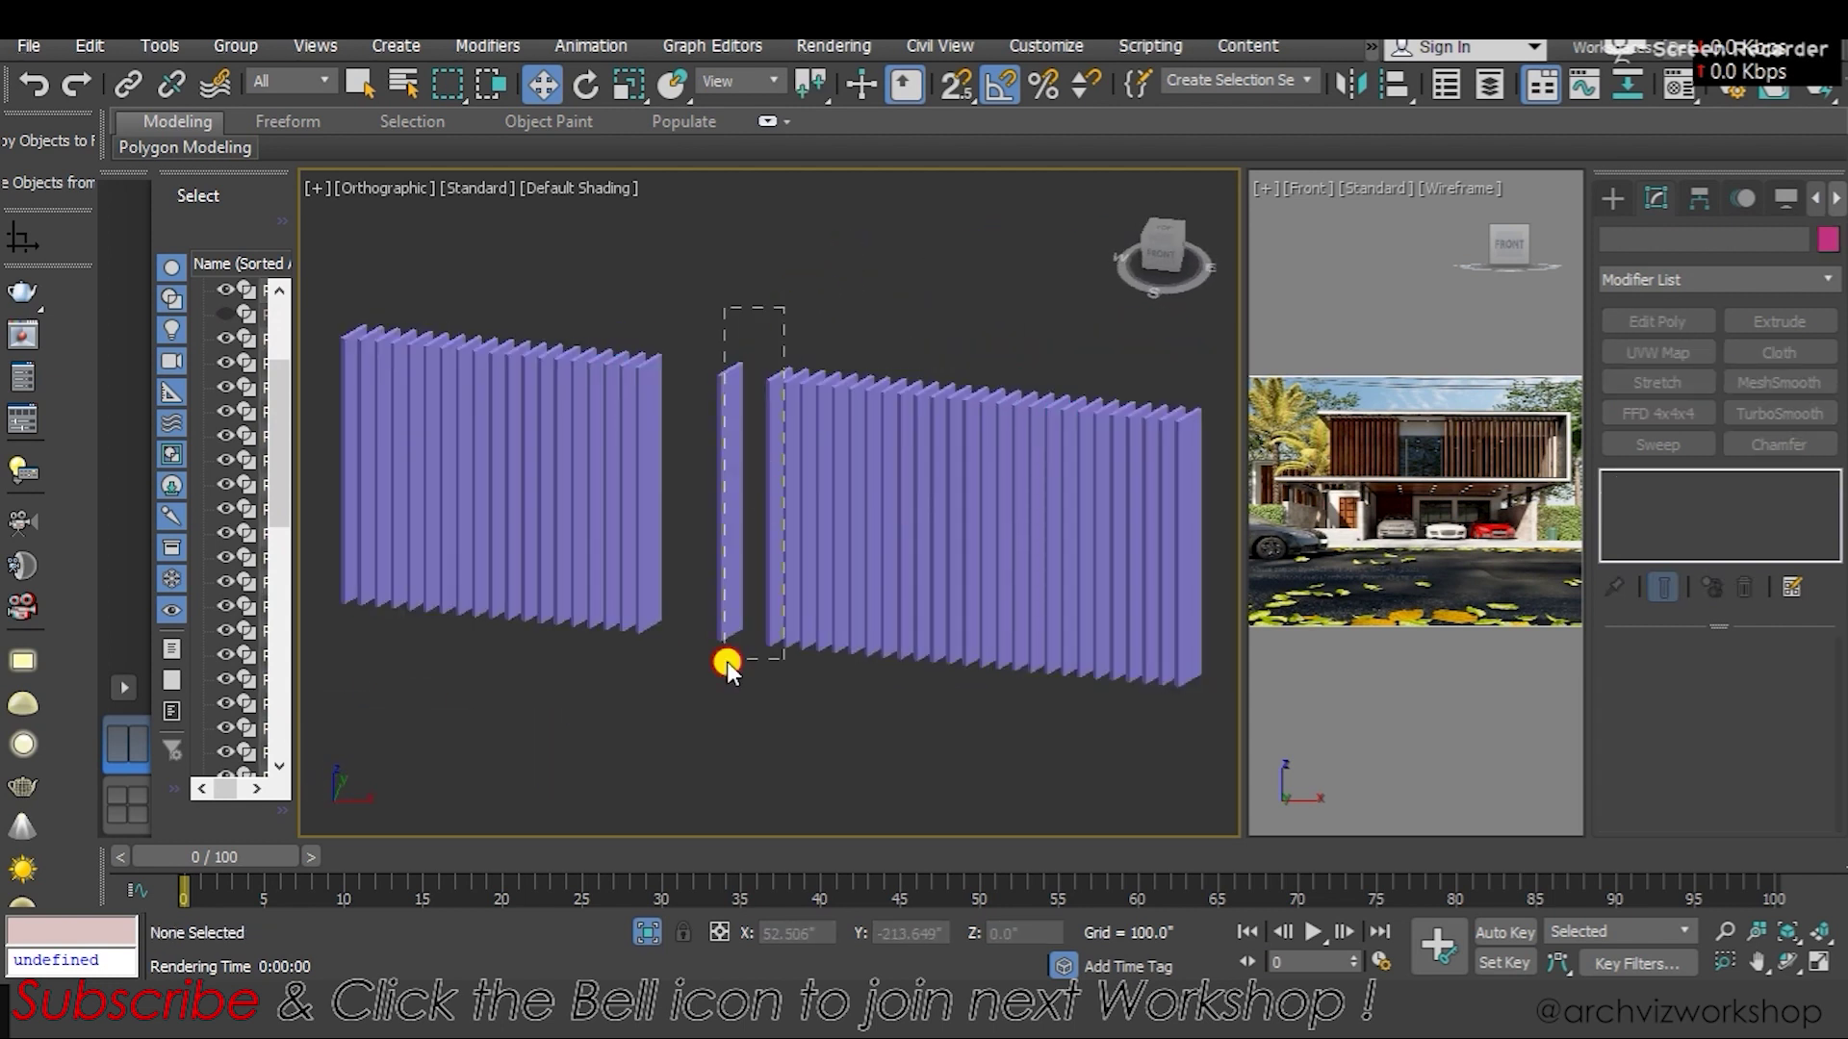
{"action": "left_click_drag", "start_coordinate": [698, 840], "coordinate": [712, 697]}
Delete the two middle slats plus the inner end slat of each group
{"action": "mouse_move", "coordinate": [712, 697]}
{"action": "middle_mouse_down", "text": "alt"}
{"action": "mouse_move", "coordinate": [788, 706]}
{"action": "mouse_move", "coordinate": [797, 367]}
{"action": "middle_mouse_up", "text": "alt"}
{"action": "key", "text": "Delete"}
{"action": "left_click_drag", "start_coordinate": [824, 310], "coordinate": [784, 596]}
{"action": "key", "text": "Delete"}
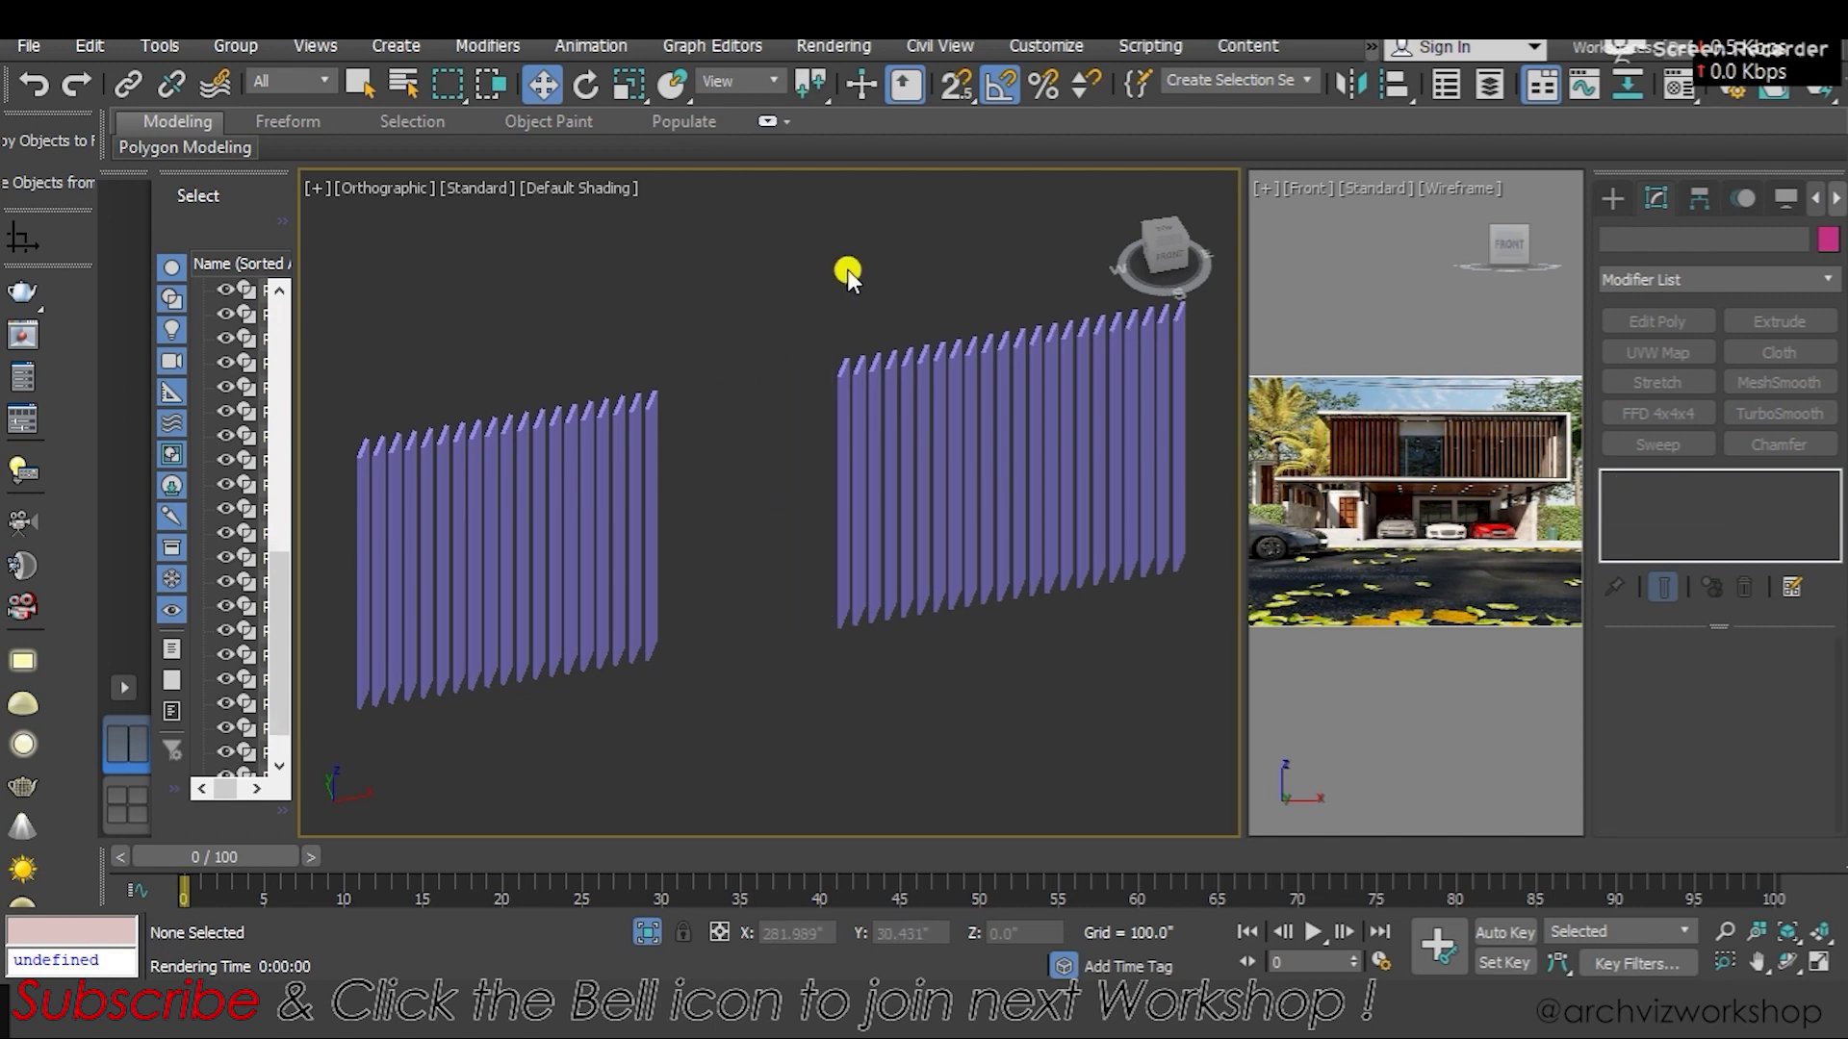
{"action": "mouse_move", "coordinate": [764, 661]}
{"action": "middle_mouse_down", "text": "alt"}
{"action": "mouse_move", "coordinate": [684, 458]}
{"action": "mouse_move", "coordinate": [722, 520]}
{"action": "mouse_move", "coordinate": [776, 319]}
{"action": "middle_mouse_up", "text": "alt"}
{"action": "left_click_drag", "start_coordinate": [756, 564], "coordinate": [691, 736]}
{"action": "key", "text": "Delete"}
{"action": "middle_click_drag", "start_coordinate": [716, 678], "coordinate": [647, 769]}
Unhide all objects to check, then select all slats and isolate them with Alt+Q
{"action": "left_click", "coordinate": [895, 492]}
{"action": "mouse_move", "coordinate": [880, 483]}
{"action": "middle_mouse_down", "text": "alt"}
{"action": "mouse_move", "coordinate": [847, 486]}
{"action": "mouse_move", "coordinate": [931, 577]}
{"action": "mouse_move", "coordinate": [736, 604]}
{"action": "mouse_move", "coordinate": [903, 573]}
{"action": "middle_mouse_up", "text": "alt"}
{"action": "right_click", "coordinate": [845, 486]}
{"action": "left_click", "coordinate": [943, 346]}
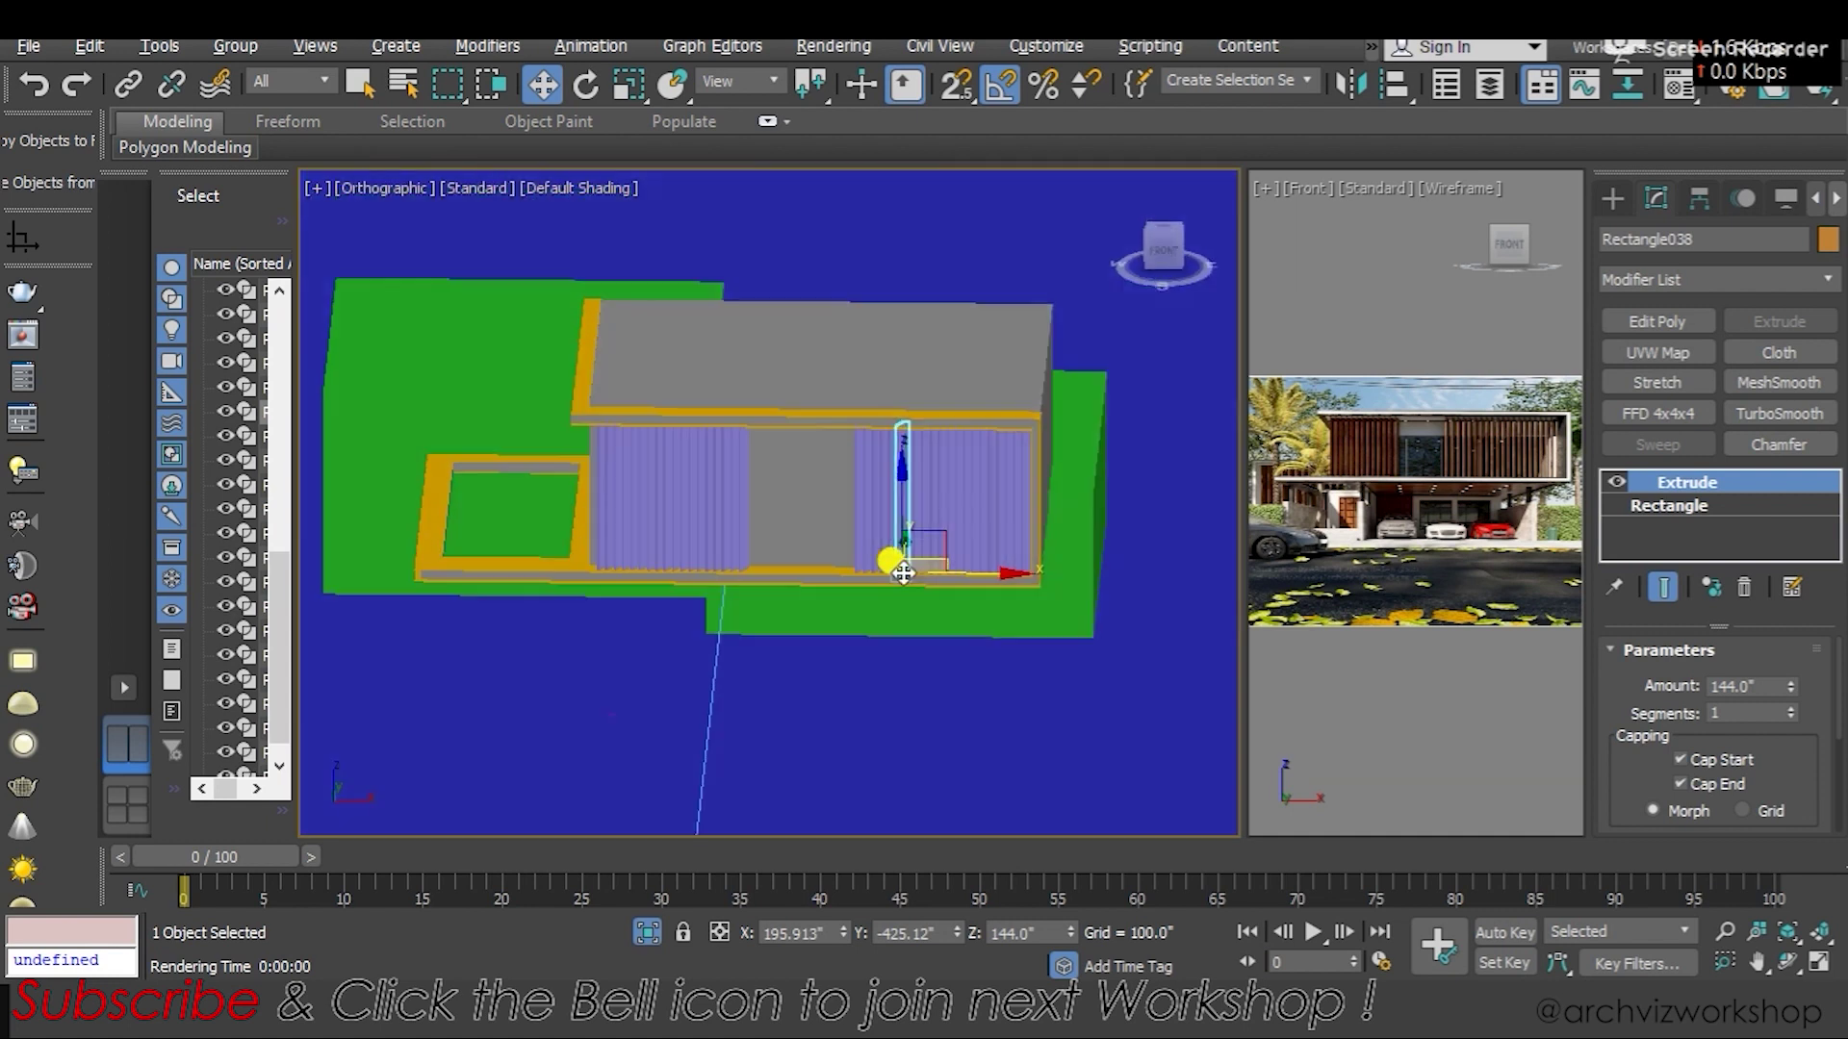
{"action": "key", "text": "alt+q"}
{"action": "right_click", "coordinate": [871, 527]}
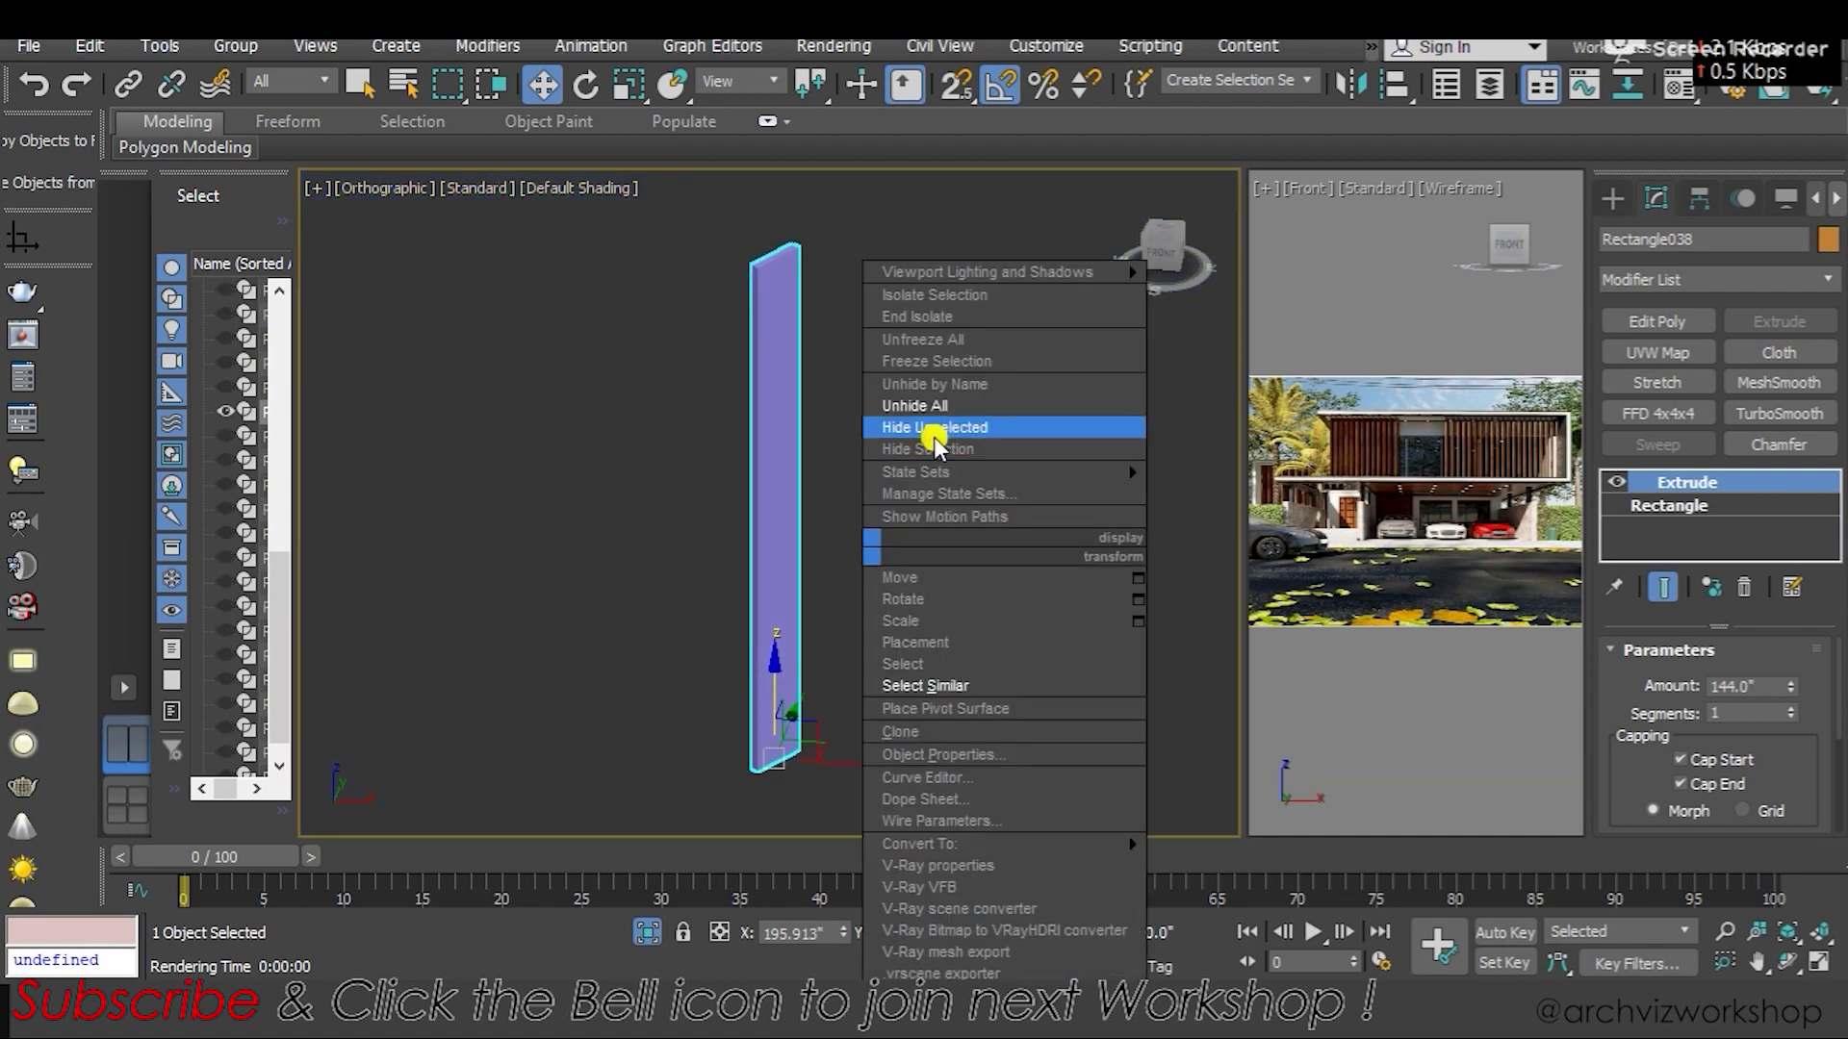
{"action": "left_click", "coordinate": [929, 425]}
{"action": "scroll", "coordinate": [928, 426], "scroll_direction": "down", "scroll_amount": 3}
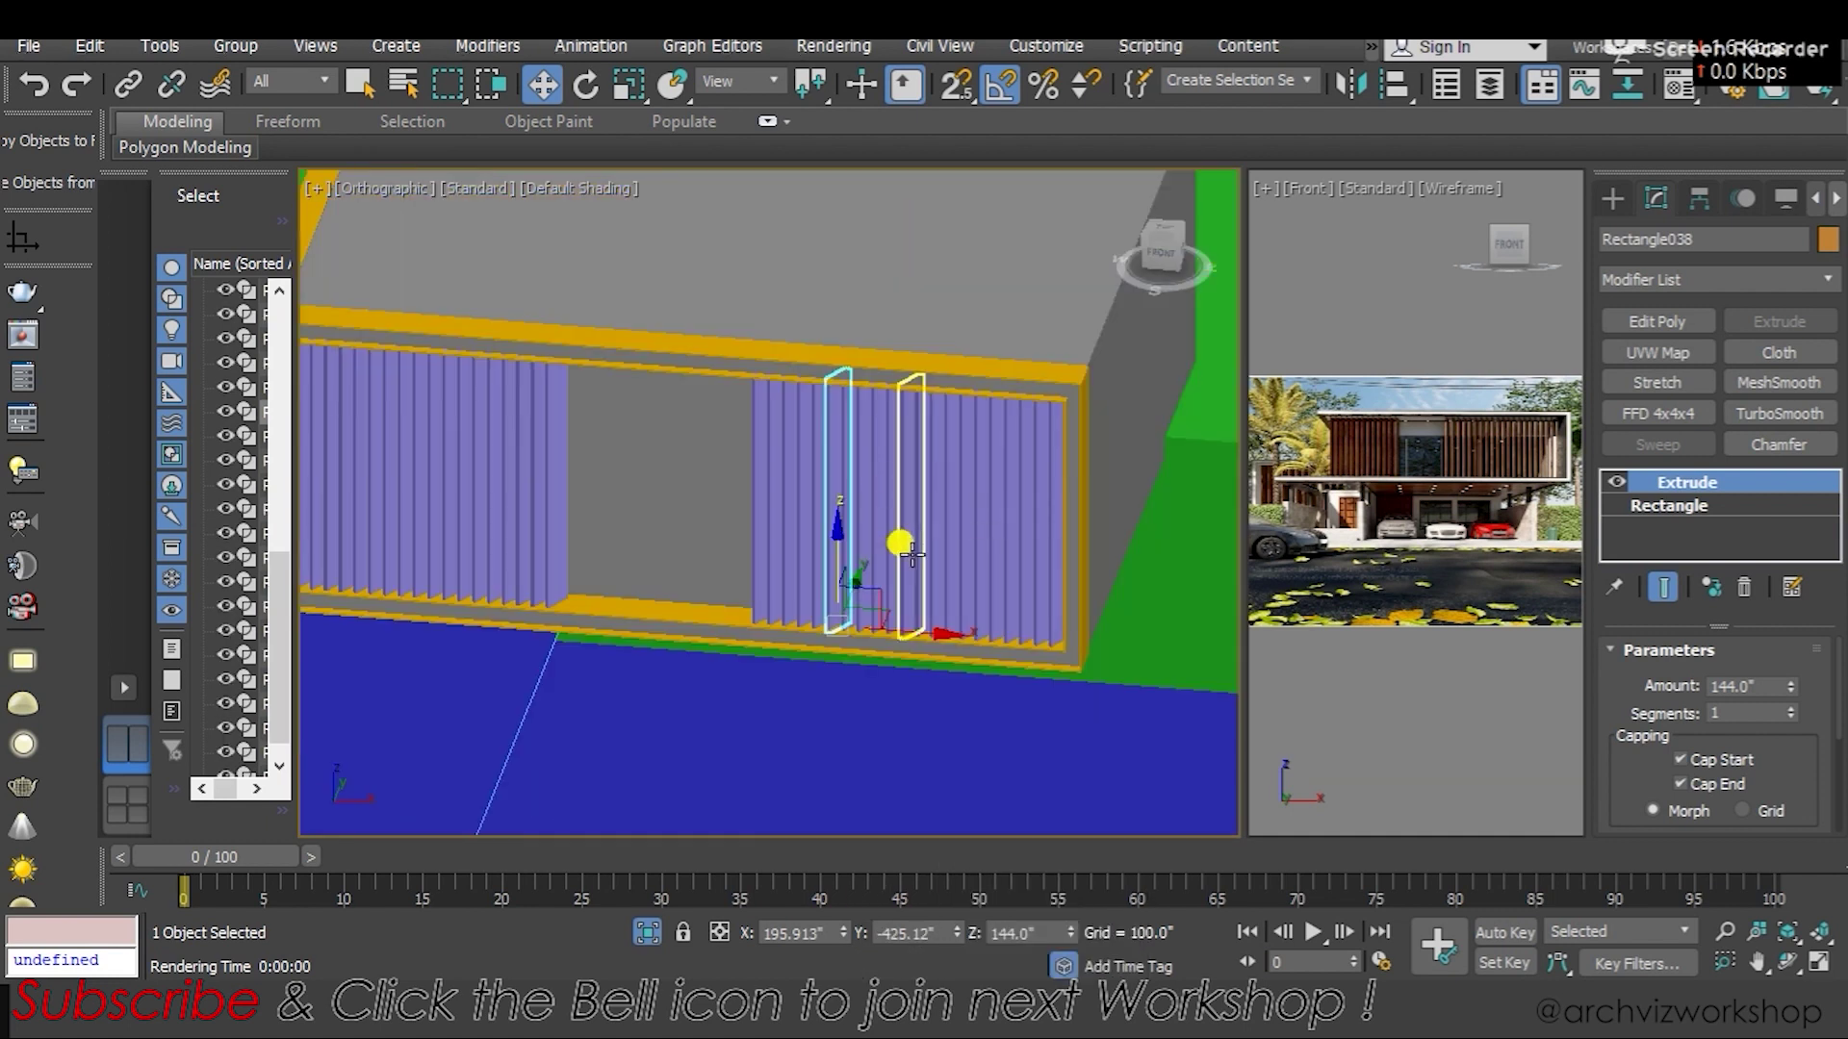
{"action": "key", "text": "ctrl+q"}
{"action": "key", "text": "alt+q"}
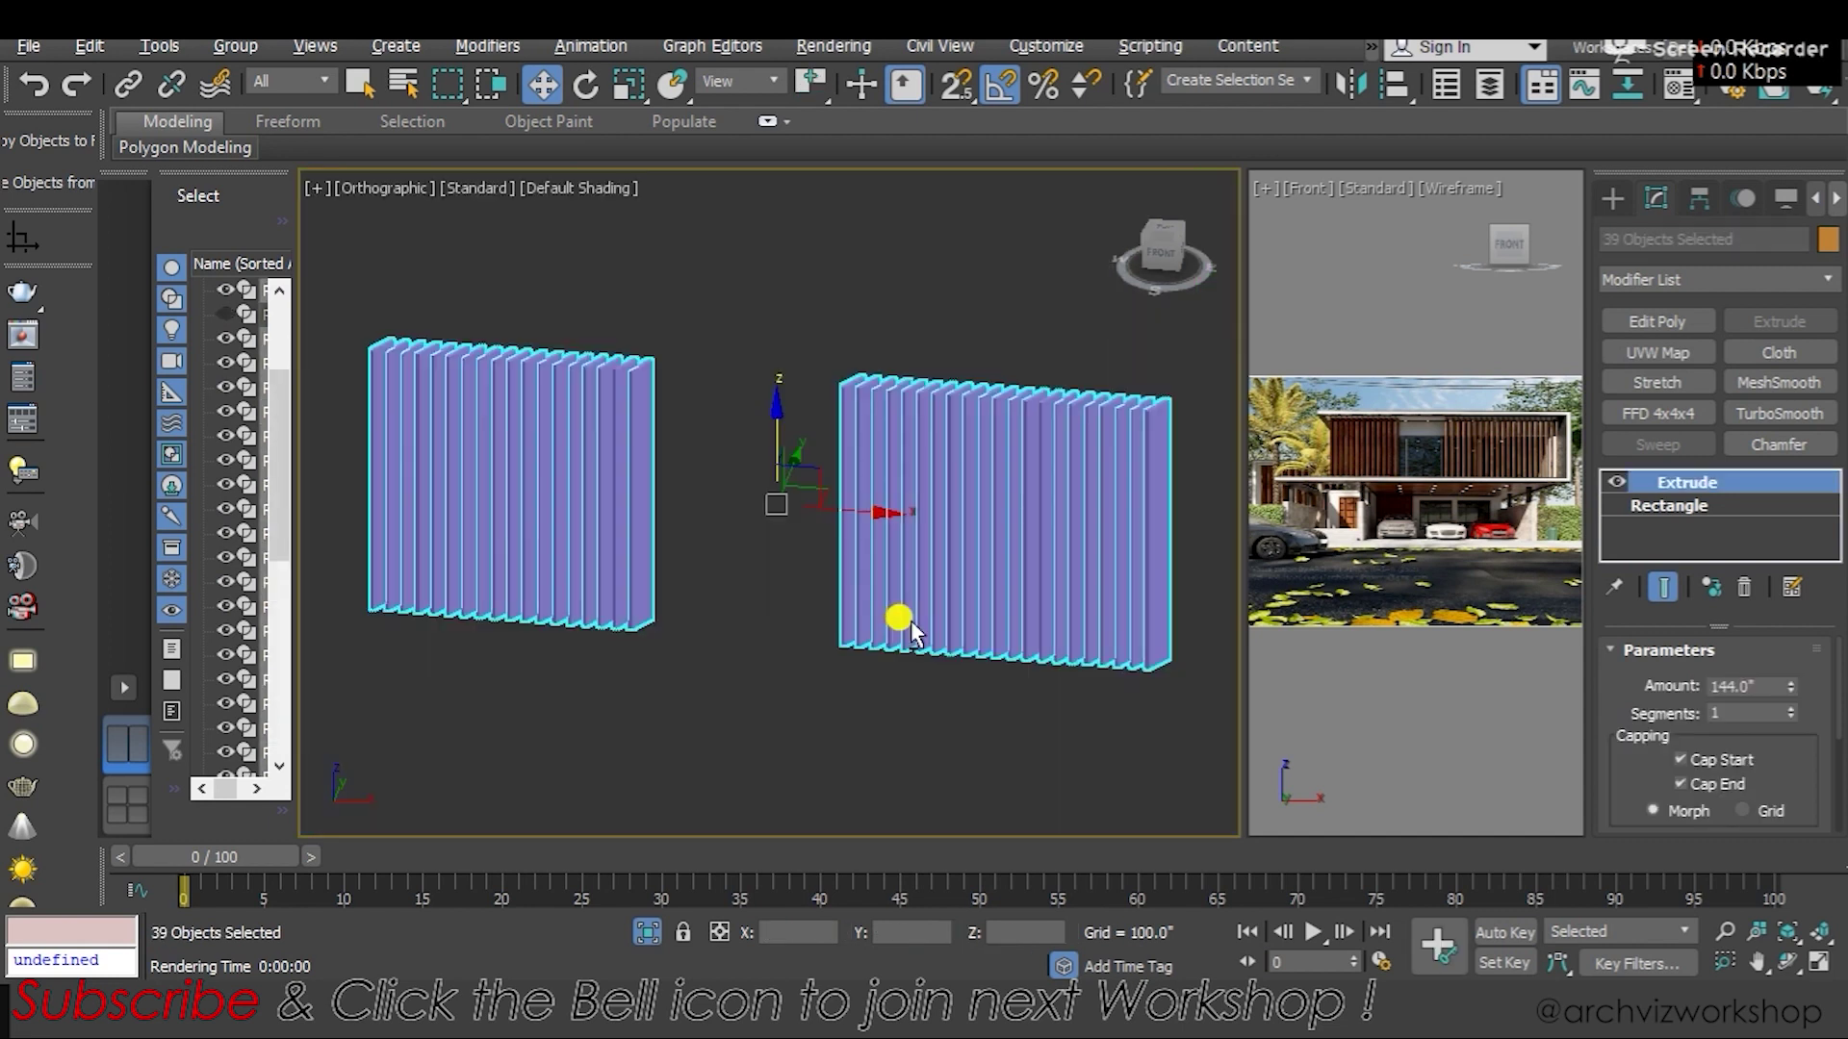
Select Rectangle001 and convert it to an Editable Poly
{"action": "mouse_move", "coordinate": [881, 712]}
{"action": "middle_mouse_down", "text": "alt"}
{"action": "mouse_move", "coordinate": [936, 681]}
{"action": "mouse_move", "coordinate": [611, 628]}
{"action": "middle_mouse_up", "text": "alt"}
{"action": "left_click", "coordinate": [937, 682]}
{"action": "scroll", "coordinate": [660, 503], "scroll_direction": "up", "scroll_amount": 3}
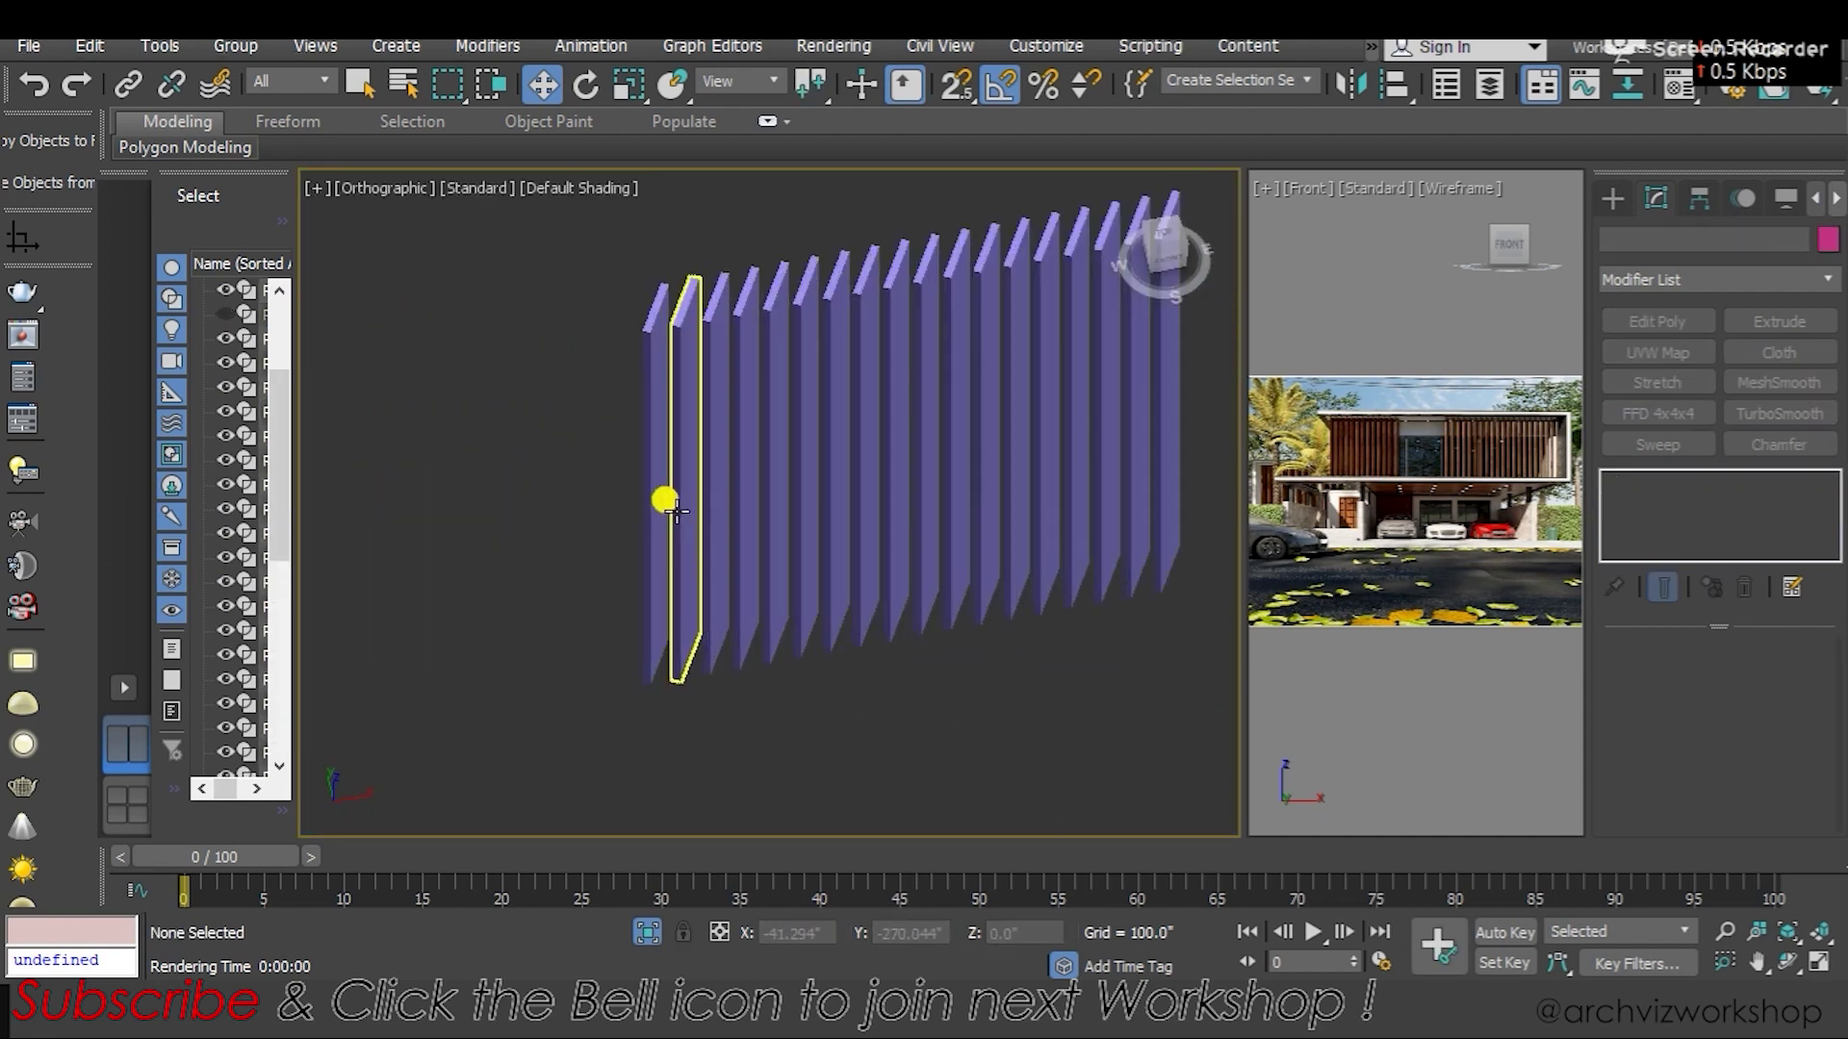
{"action": "left_click", "coordinate": [650, 472]}
{"action": "right_click", "coordinate": [660, 481]}
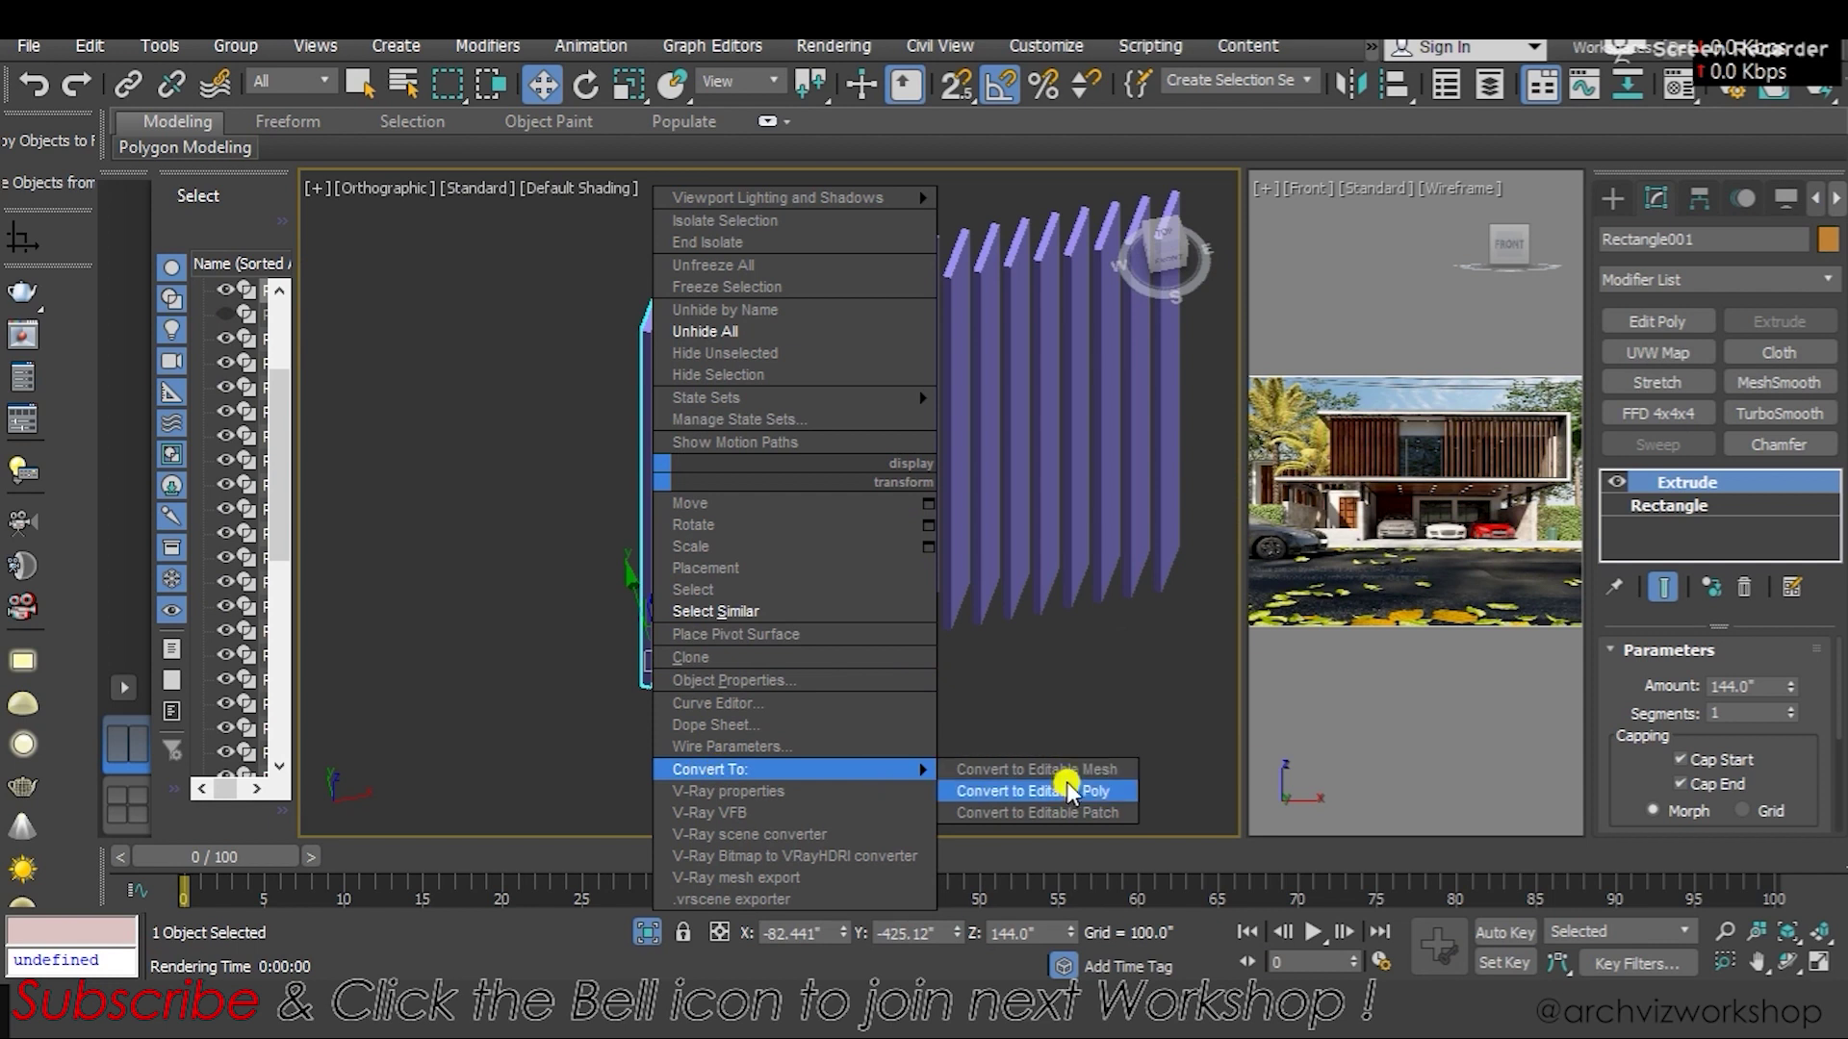
{"action": "left_click", "coordinate": [1061, 785]}
{"action": "scroll", "coordinate": [1770, 712], "scroll_direction": "down", "scroll_amount": 3}
{"action": "left_click", "coordinate": [1770, 481]}
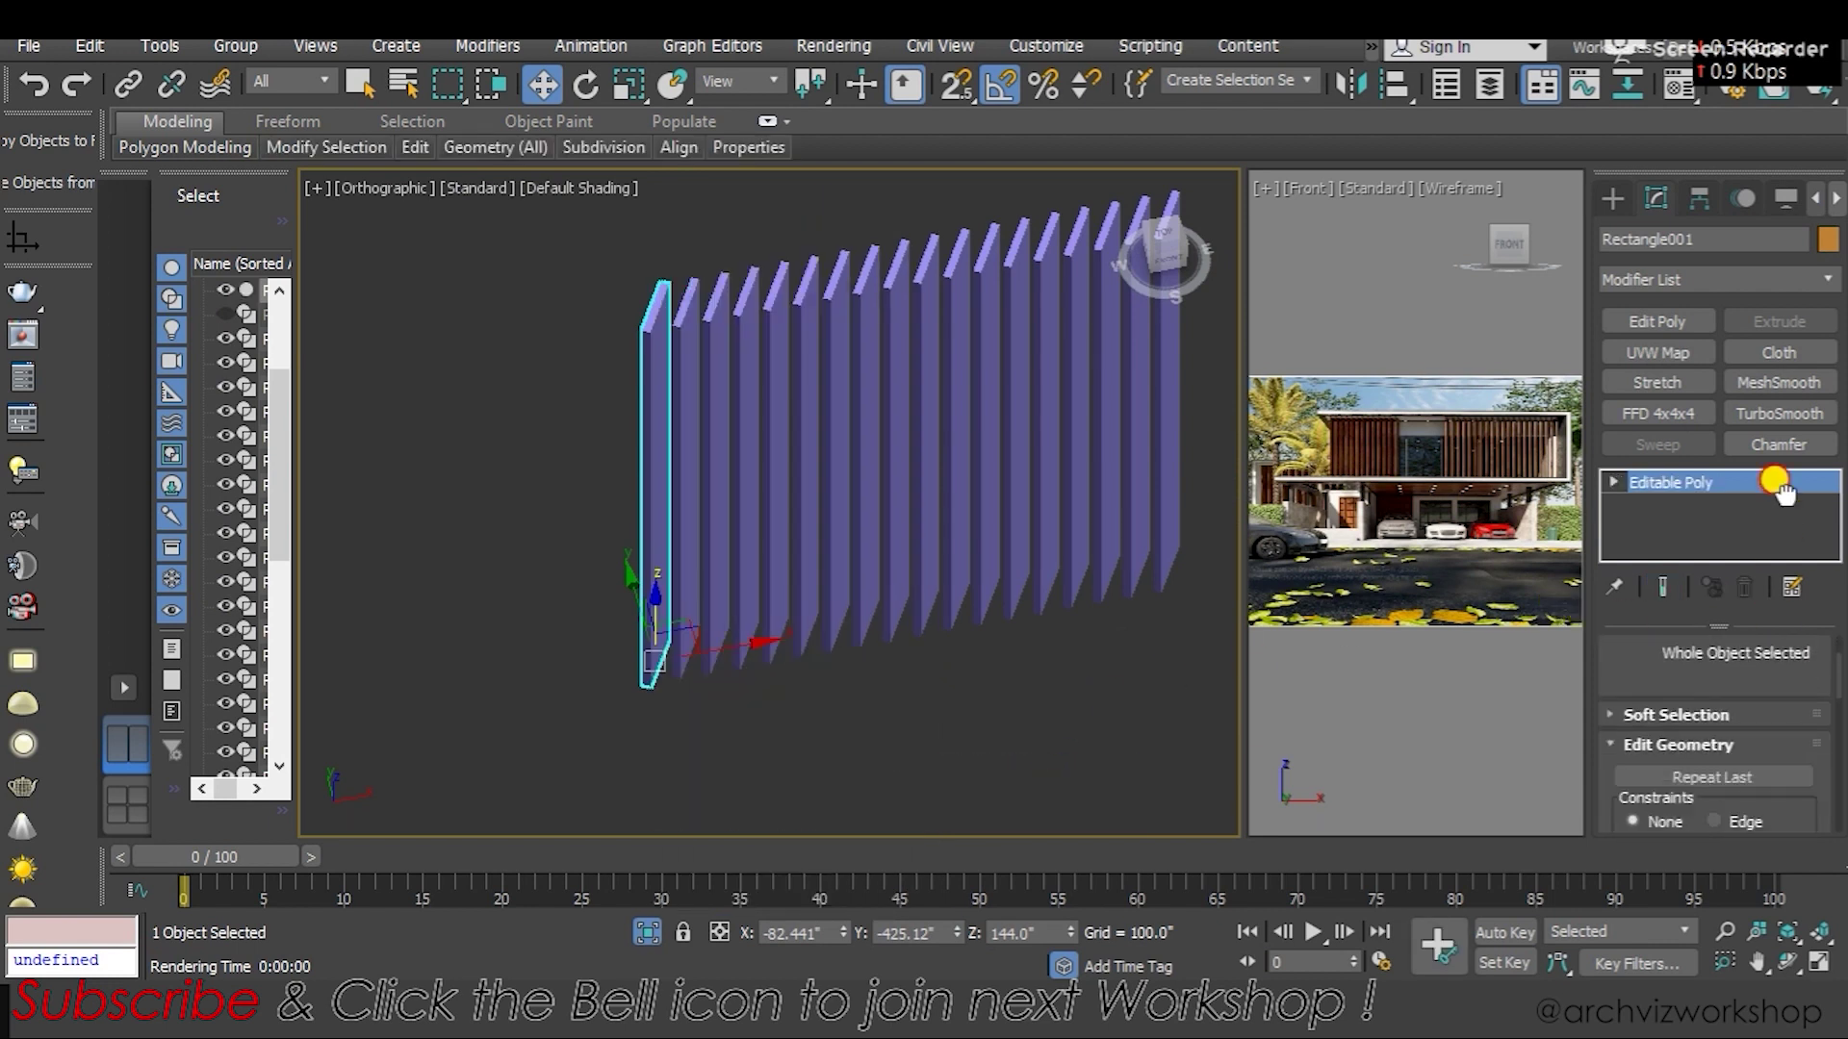
{"action": "scroll", "coordinate": [1792, 344], "scroll_direction": "down", "scroll_amount": 2}
{"action": "scroll", "coordinate": [1642, 830], "scroll_direction": "up", "scroll_amount": 1}
{"action": "scroll", "coordinate": [1695, 828], "scroll_direction": "up", "scroll_amount": 2}
Attach Rectangle003 through Rectangle053 to it using the Attach List
{"action": "left_click", "coordinate": [1703, 732]}
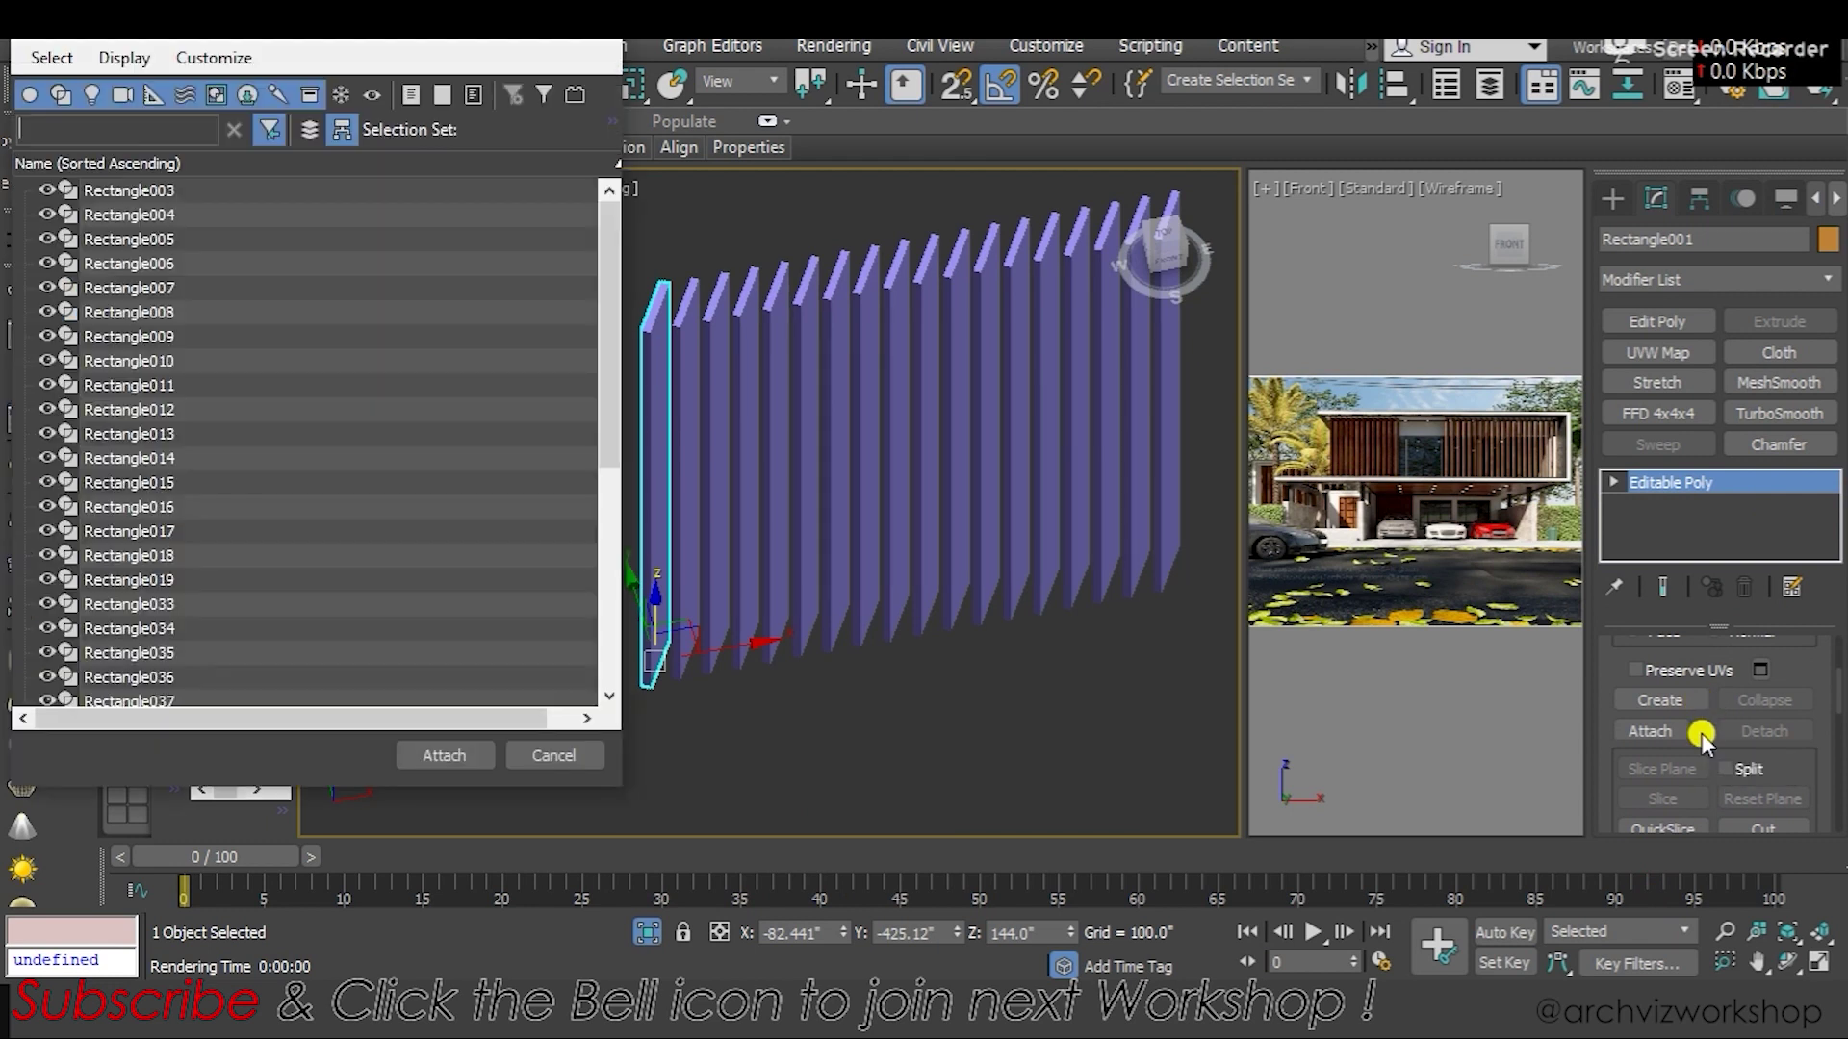
{"action": "left_click", "coordinate": [156, 195]}
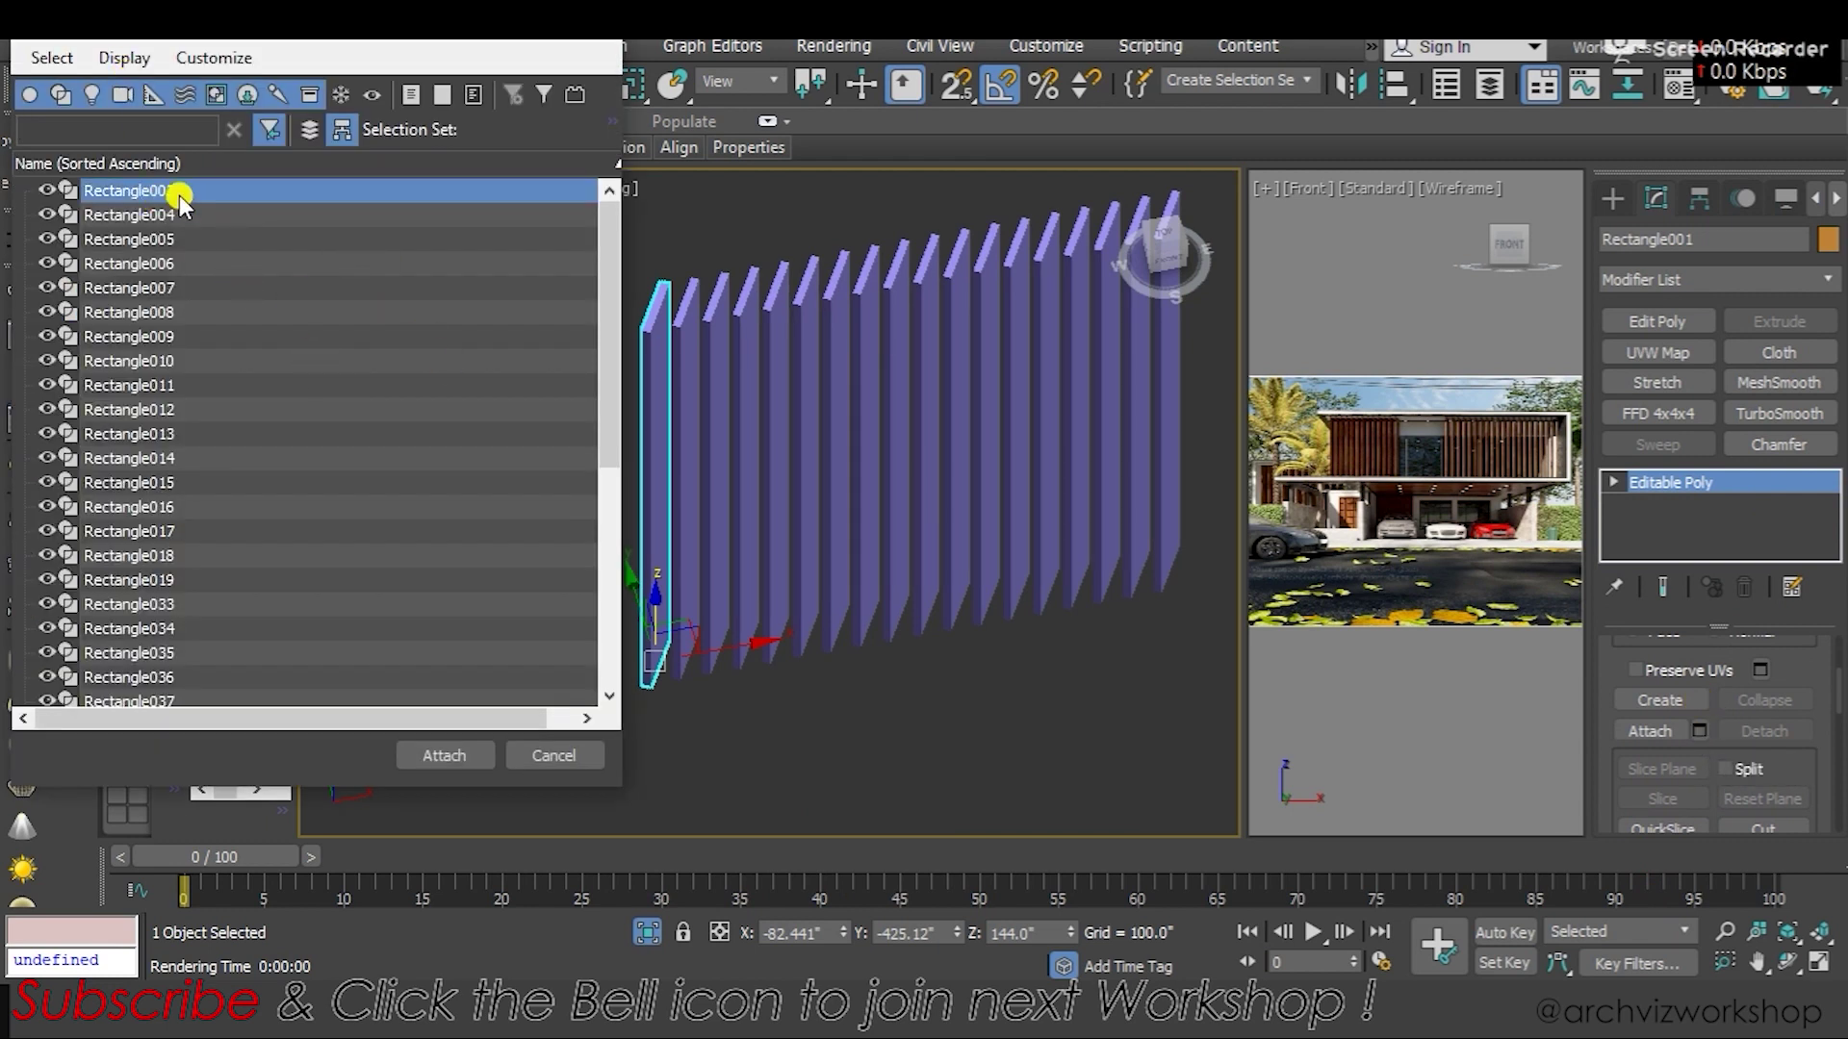
{"action": "scroll", "coordinate": [304, 553], "scroll_direction": "down", "scroll_amount": 6}
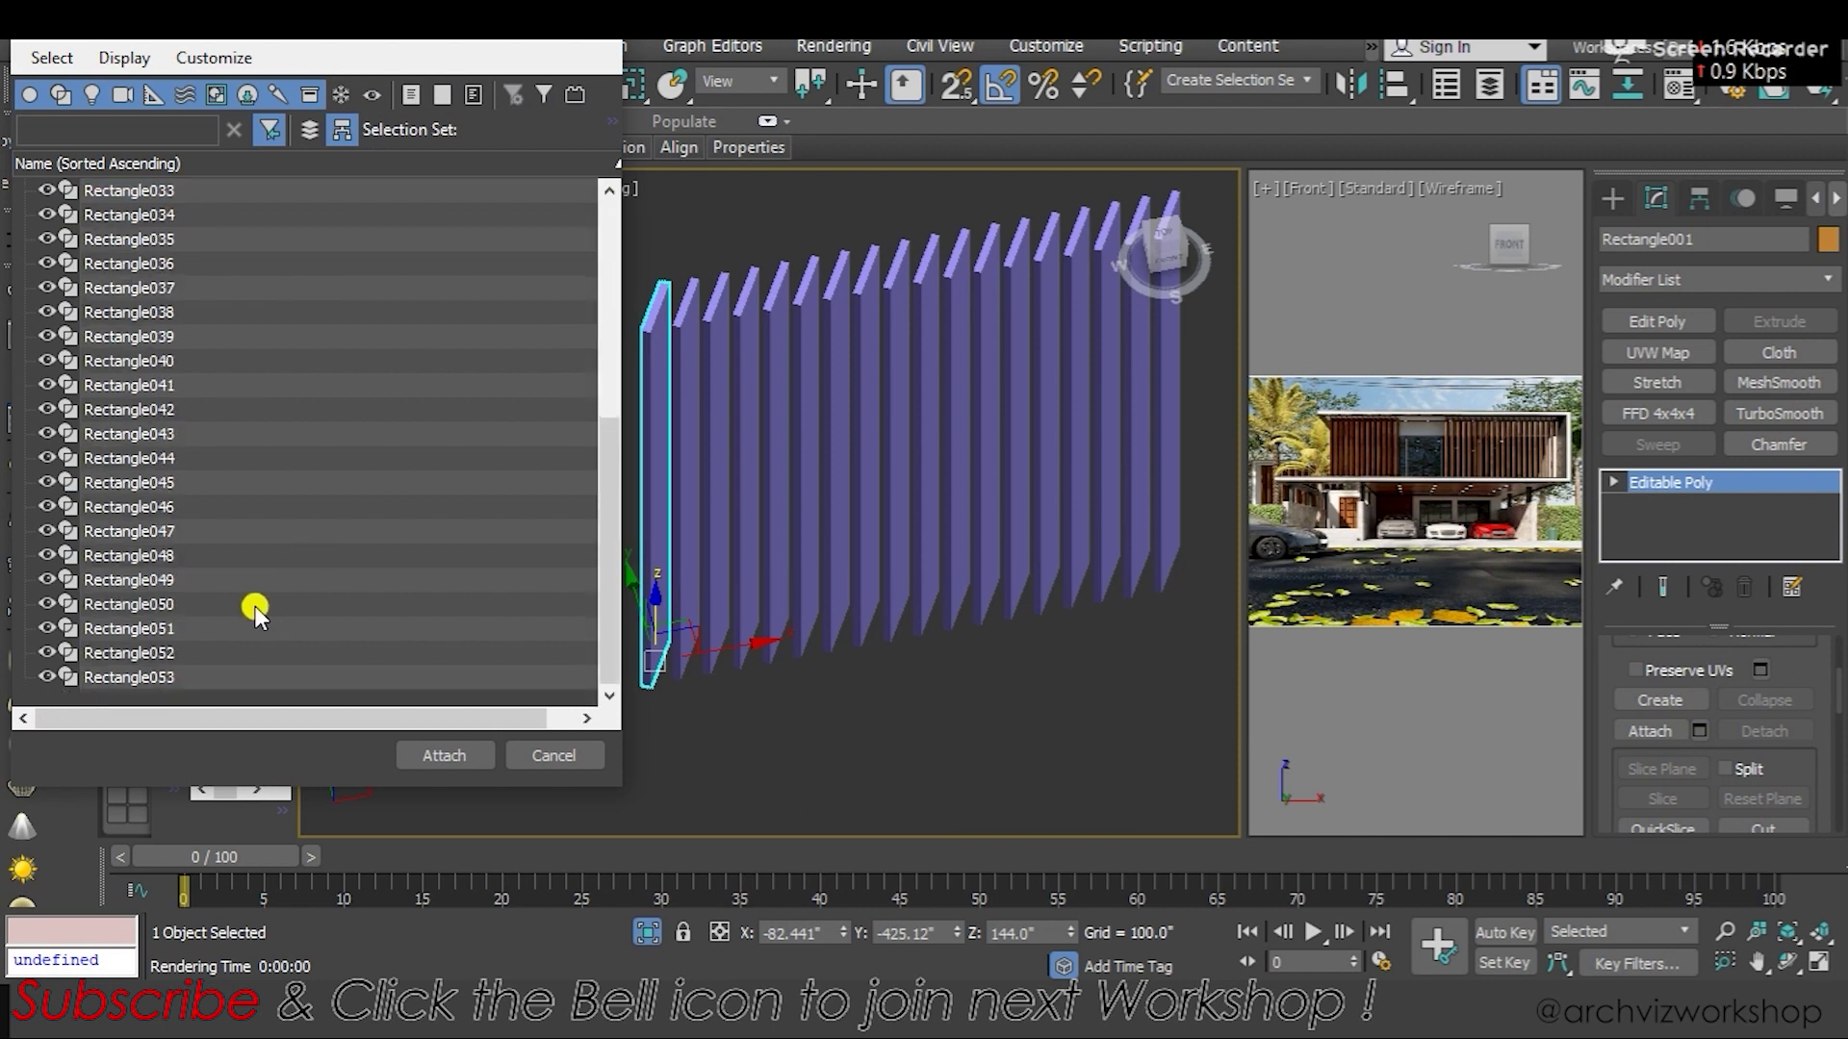
{"action": "left_click", "coordinate": [171, 685], "text": "shift"}
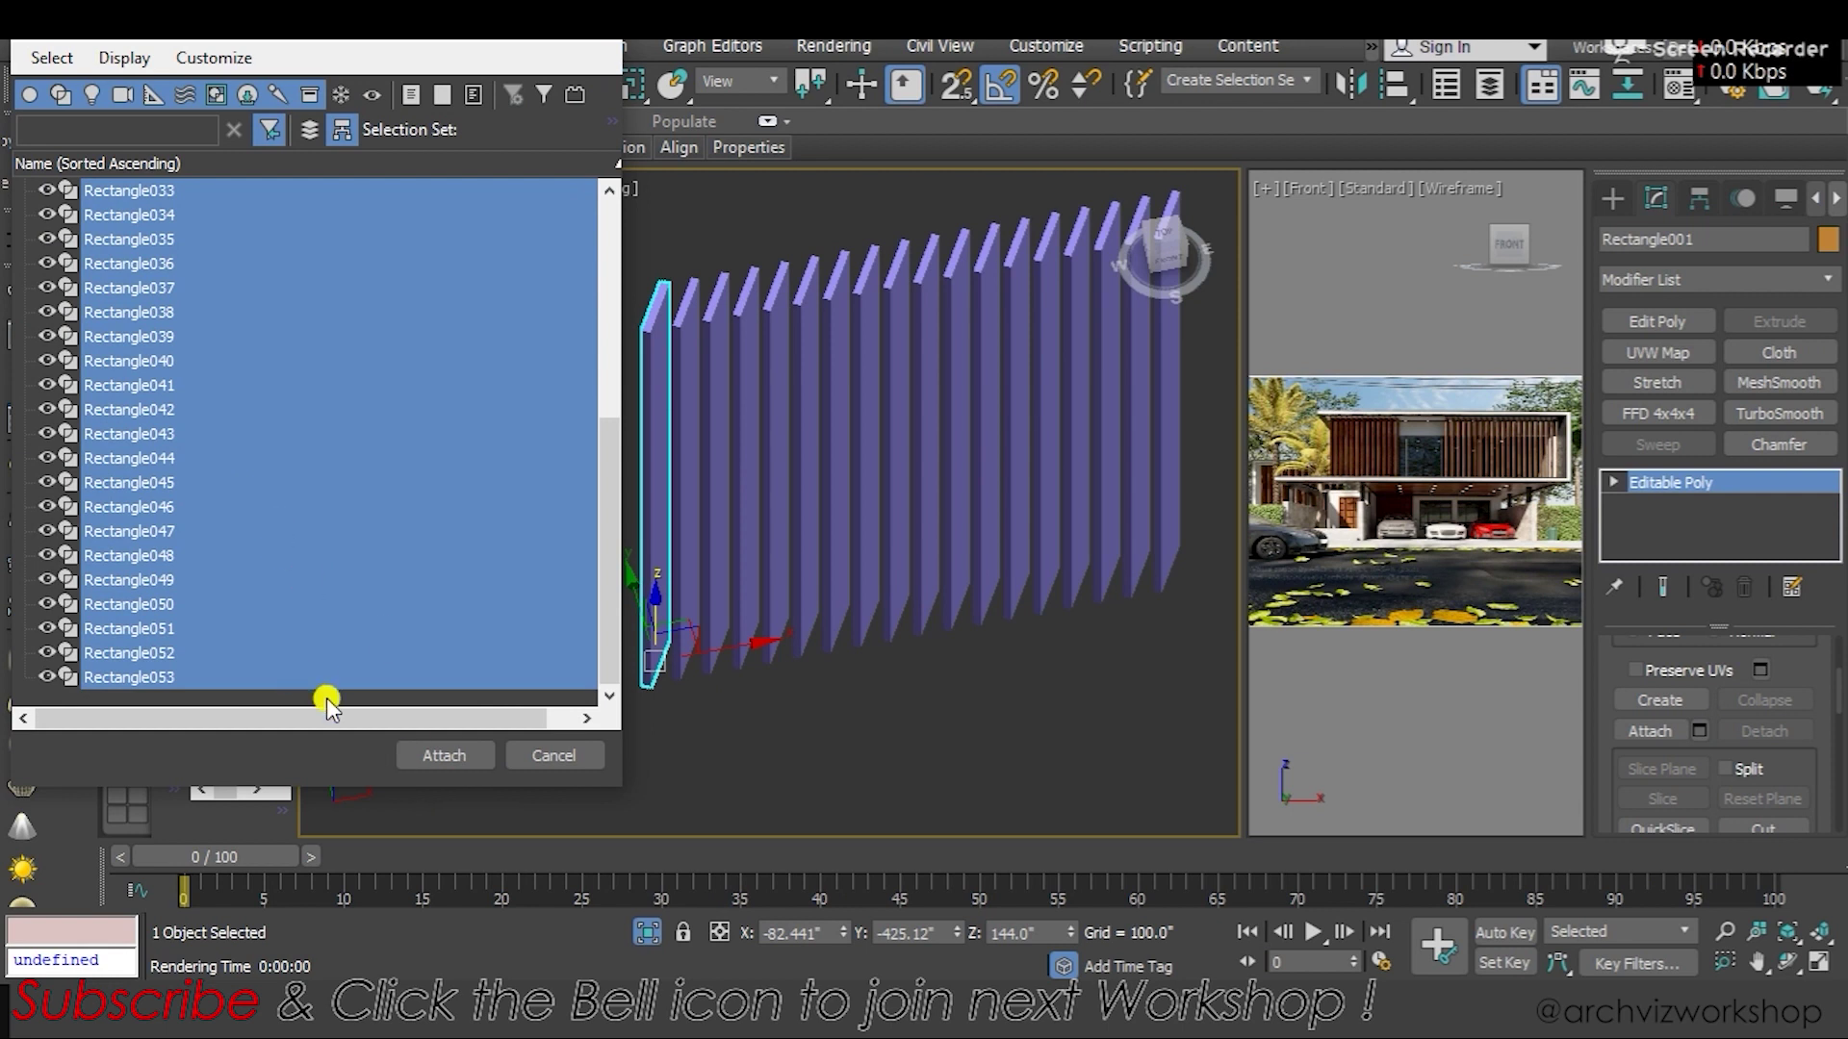
{"action": "left_click", "coordinate": [423, 757]}
{"action": "scroll", "coordinate": [693, 598], "scroll_direction": "down", "scroll_amount": 5}
{"action": "mouse_move", "coordinate": [693, 599]}
{"action": "middle_mouse_down", "text": "alt"}
{"action": "mouse_move", "coordinate": [669, 528]}
{"action": "mouse_move", "coordinate": [718, 575]}
{"action": "mouse_move", "coordinate": [652, 499]}
{"action": "mouse_move", "coordinate": [667, 477]}
{"action": "mouse_move", "coordinate": [833, 551]}
{"action": "middle_mouse_up", "text": "alt"}
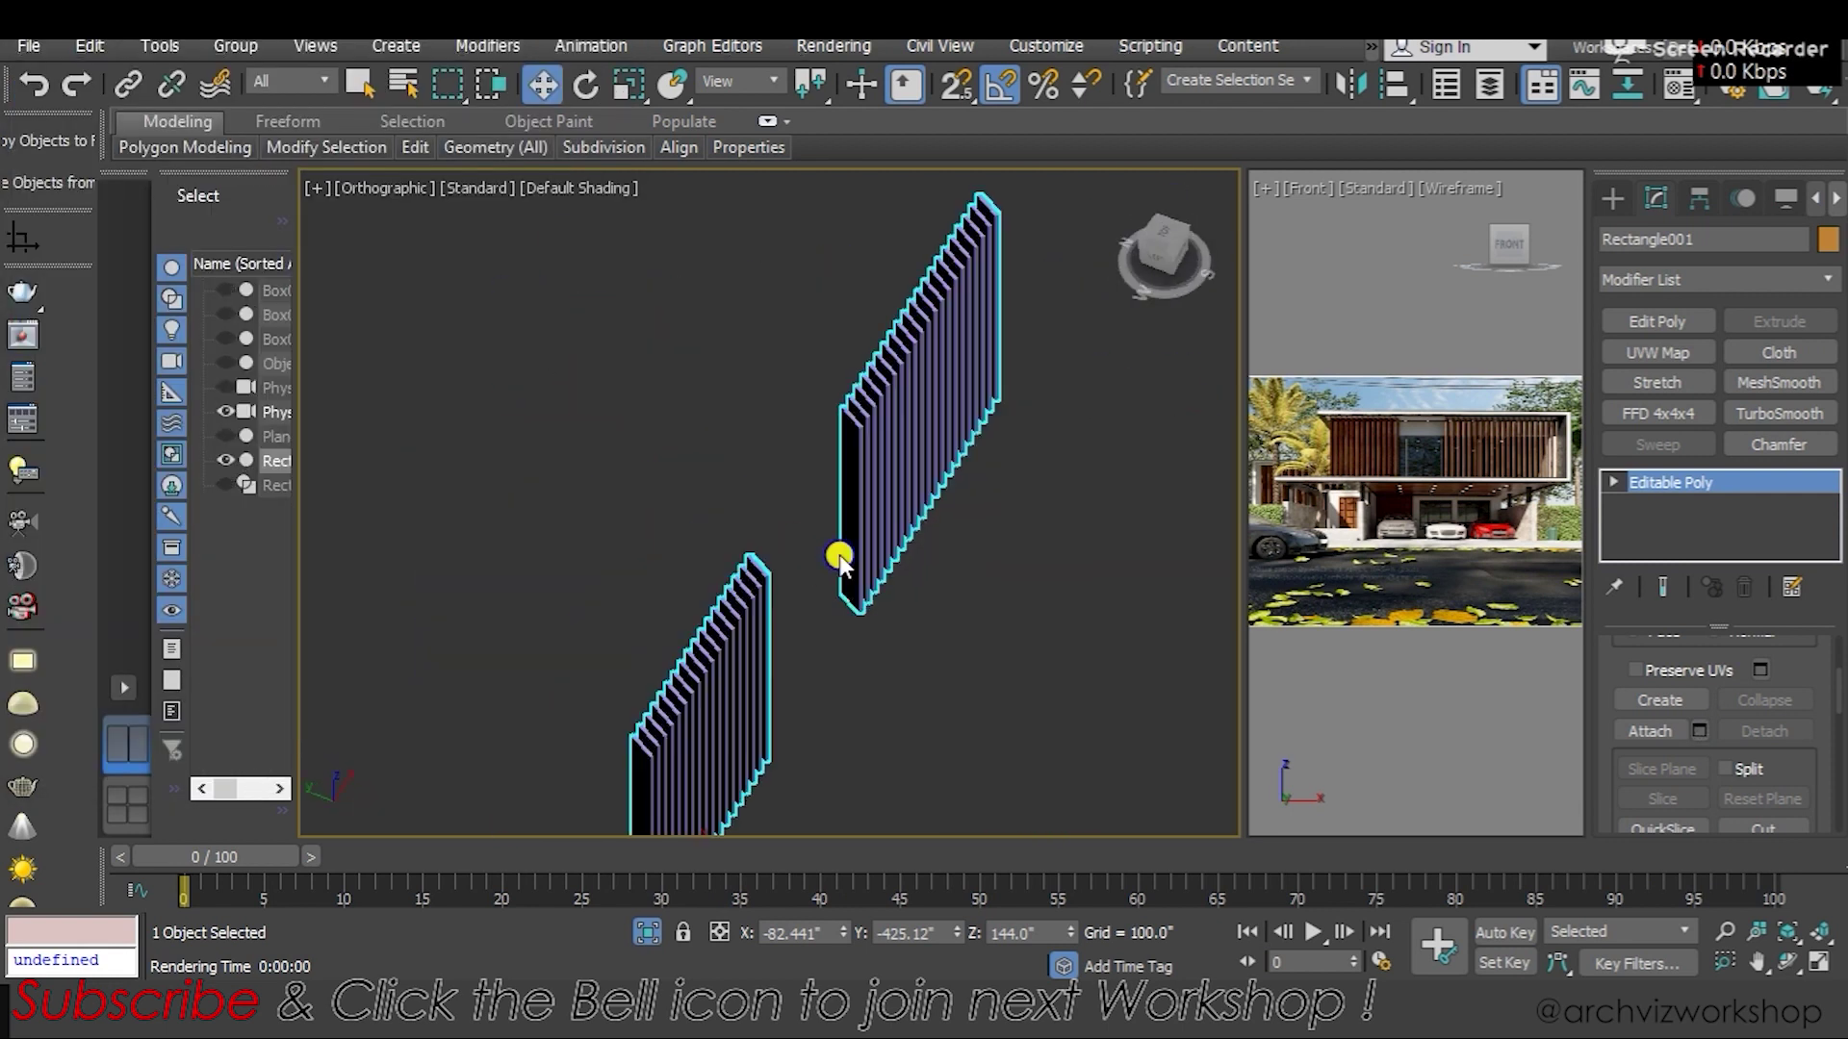
Unhide all objects and orbit around the fin panels, selecting Plane001
{"action": "right_click", "coordinate": [831, 547]}
{"action": "left_click", "coordinate": [883, 405]}
{"action": "scroll", "coordinate": [619, 487], "scroll_direction": "down", "scroll_amount": 5}
{"action": "mouse_move", "coordinate": [619, 487]}
{"action": "middle_mouse_down", "text": "alt"}
{"action": "mouse_move", "coordinate": [743, 516]}
{"action": "mouse_move", "coordinate": [644, 536]}
{"action": "mouse_move", "coordinate": [783, 557]}
{"action": "mouse_move", "coordinate": [794, 592]}
{"action": "mouse_move", "coordinate": [709, 572]}
{"action": "mouse_move", "coordinate": [886, 660]}
{"action": "middle_mouse_up", "text": "alt"}
{"action": "scroll", "coordinate": [811, 558], "scroll_direction": "up", "scroll_amount": 5}
{"action": "scroll", "coordinate": [811, 558], "scroll_direction": "down", "scroll_amount": 3}
{"action": "scroll", "coordinate": [794, 592], "scroll_direction": "down", "scroll_amount": 3}
{"action": "left_click", "coordinate": [886, 660]}
{"action": "scroll", "coordinate": [886, 673], "scroll_direction": "up", "scroll_amount": 3}
{"action": "scroll", "coordinate": [920, 629], "scroll_direction": "up", "scroll_amount": 3}
Check the camera view, then select Box002 and orbit in a perspective view
{"action": "key", "text": "c"}
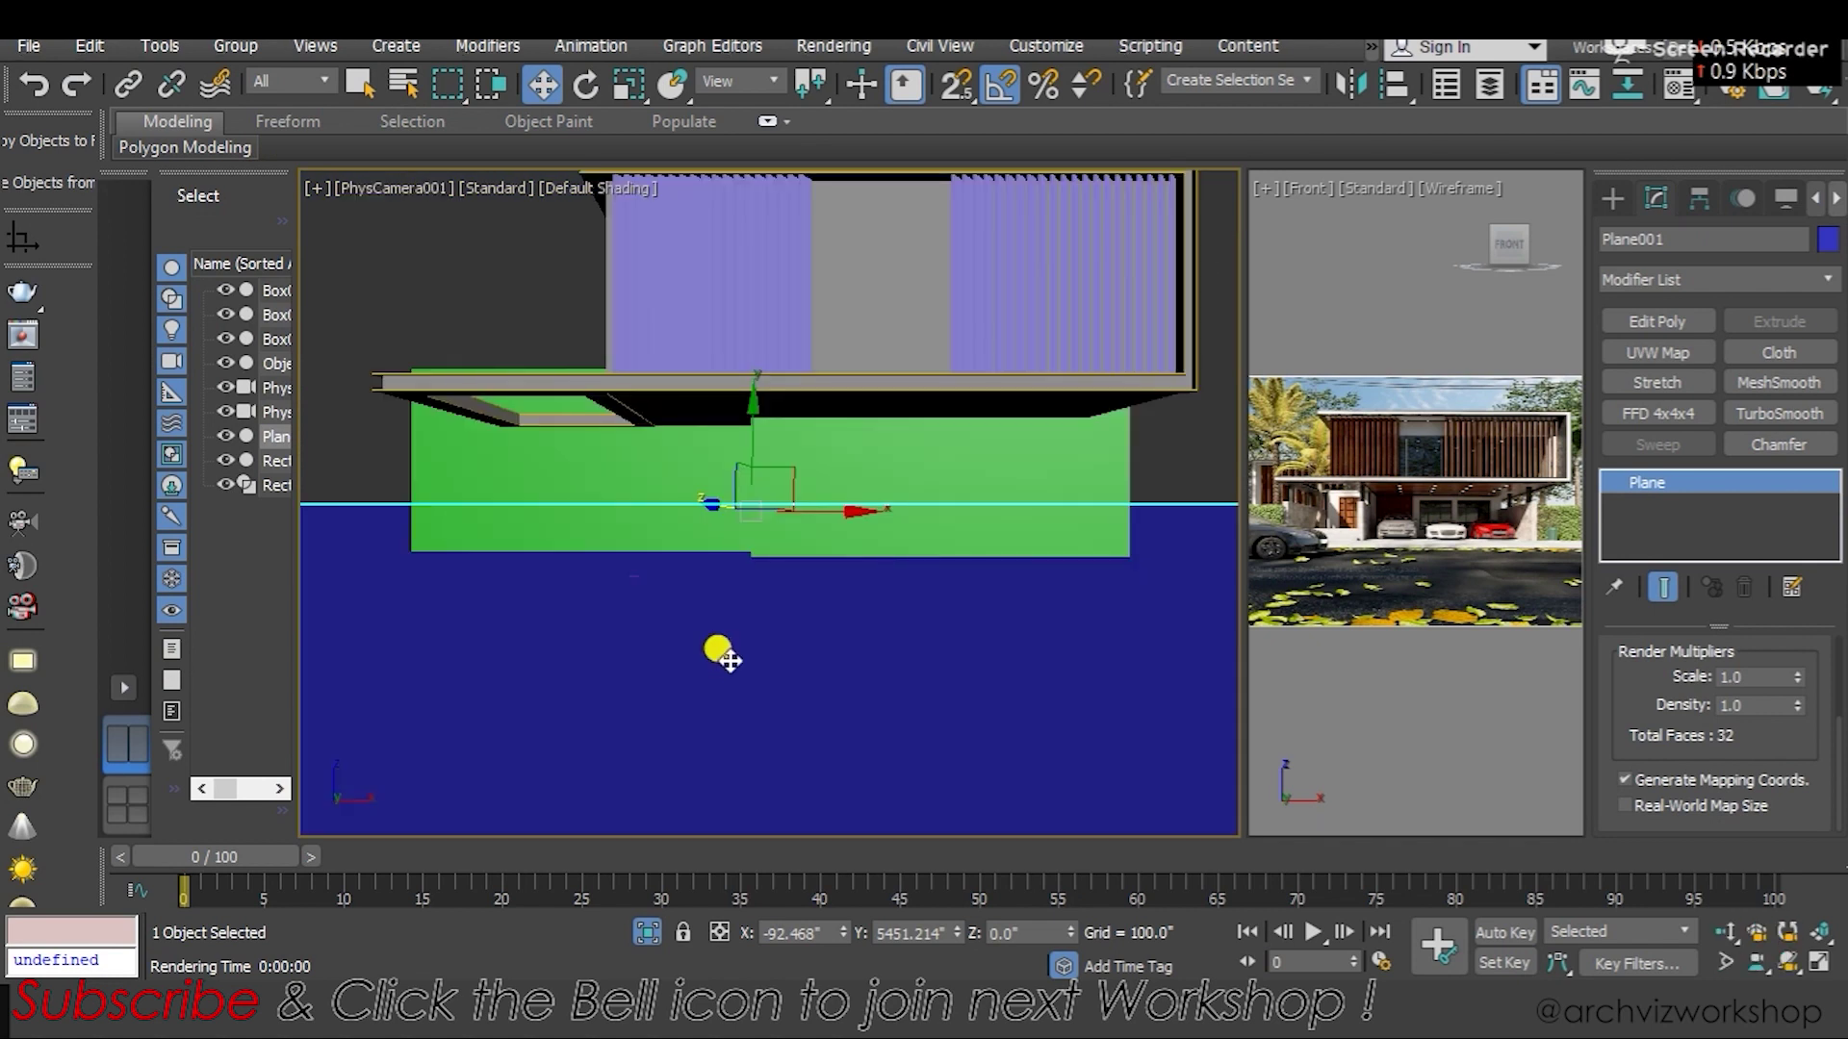
{"action": "middle_click_drag", "start_coordinate": [722, 648], "coordinate": [727, 688]}
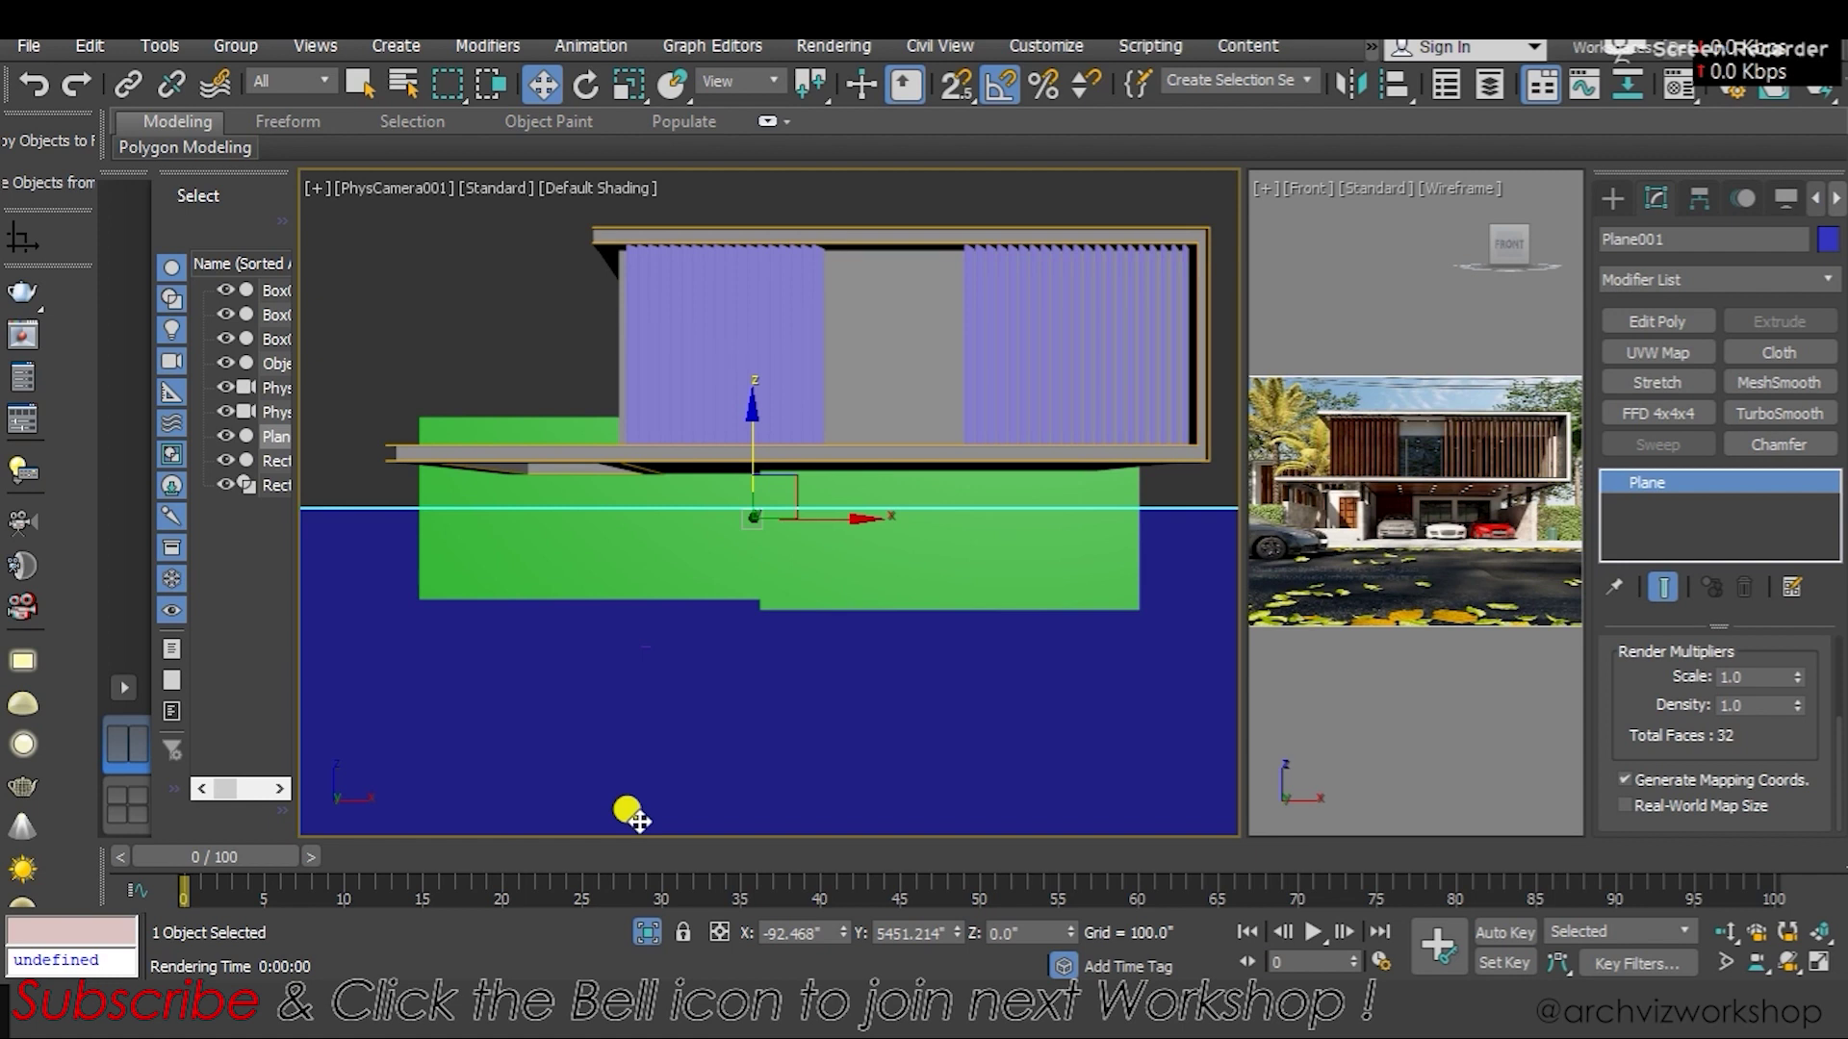
{"action": "left_click", "coordinate": [846, 348]}
{"action": "key", "text": "p"}
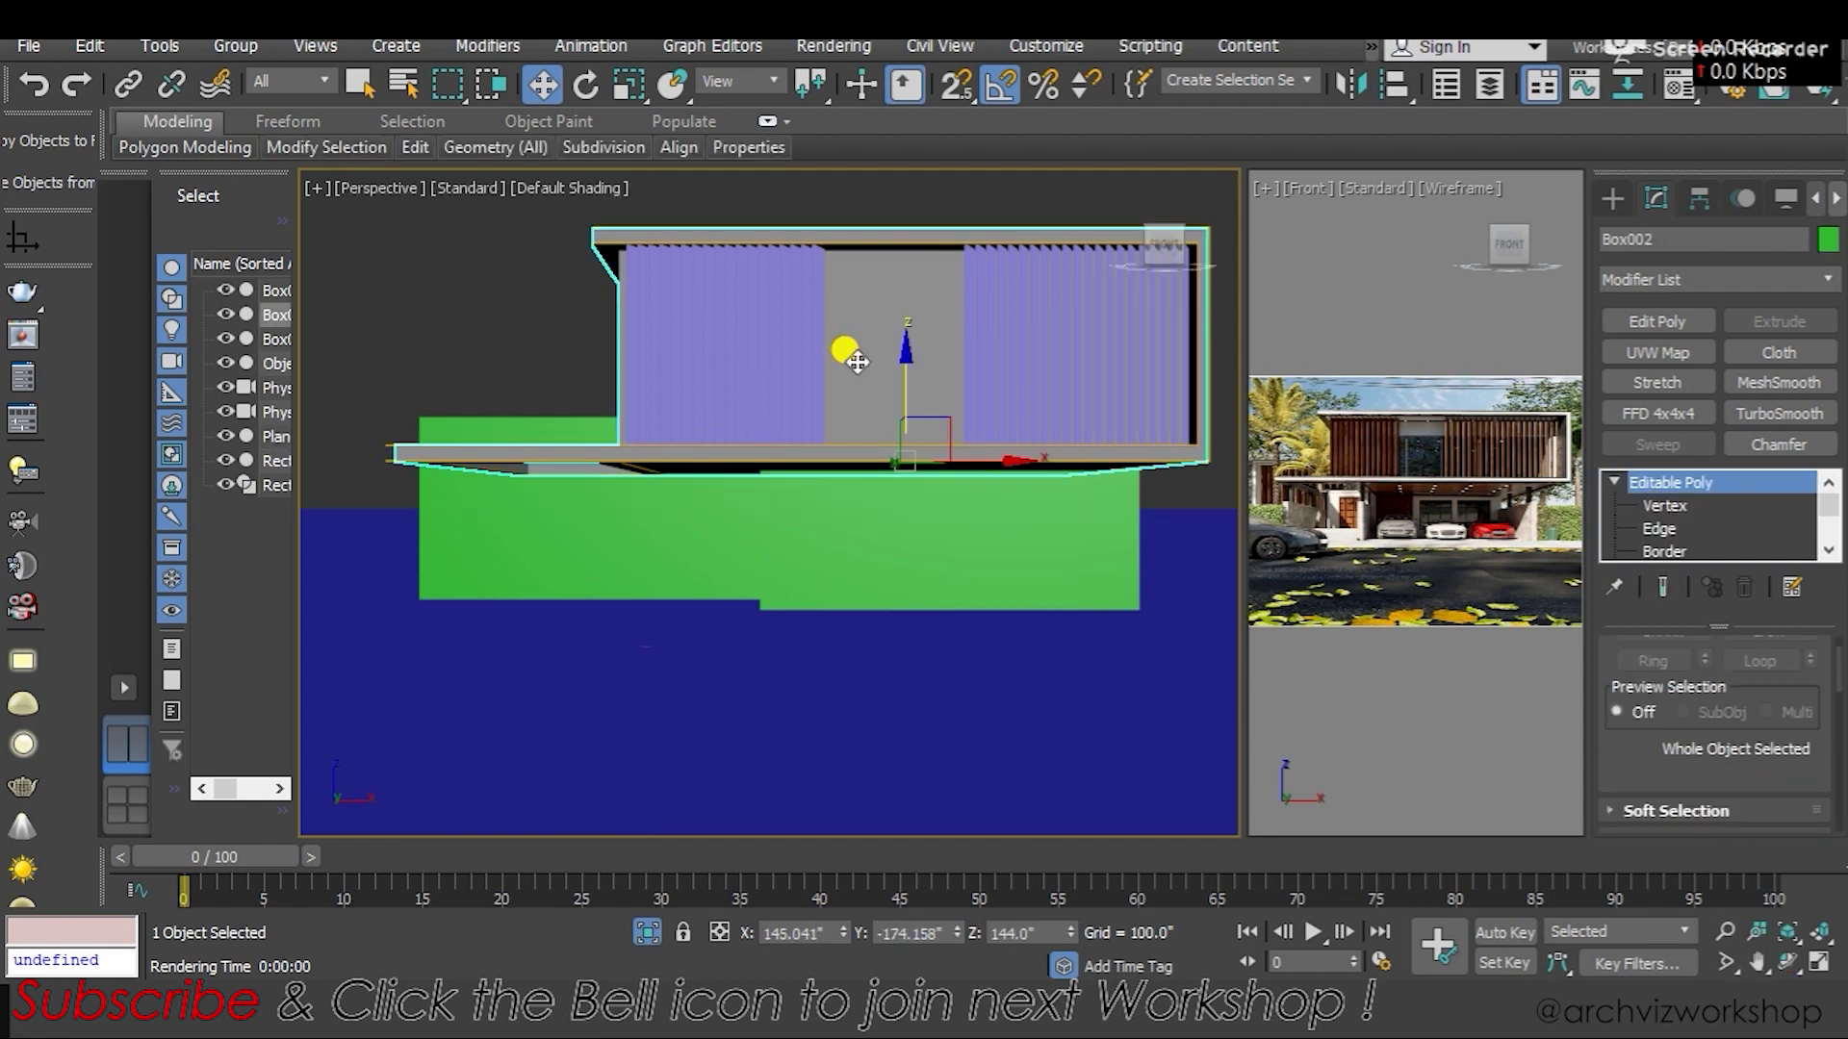
{"action": "scroll", "coordinate": [845, 350], "scroll_direction": "up", "scroll_amount": 3}
{"action": "mouse_move", "coordinate": [845, 351]}
{"action": "middle_mouse_down", "text": "alt"}
{"action": "mouse_move", "coordinate": [957, 453]}
{"action": "mouse_move", "coordinate": [729, 361]}
{"action": "middle_mouse_up", "text": "alt"}
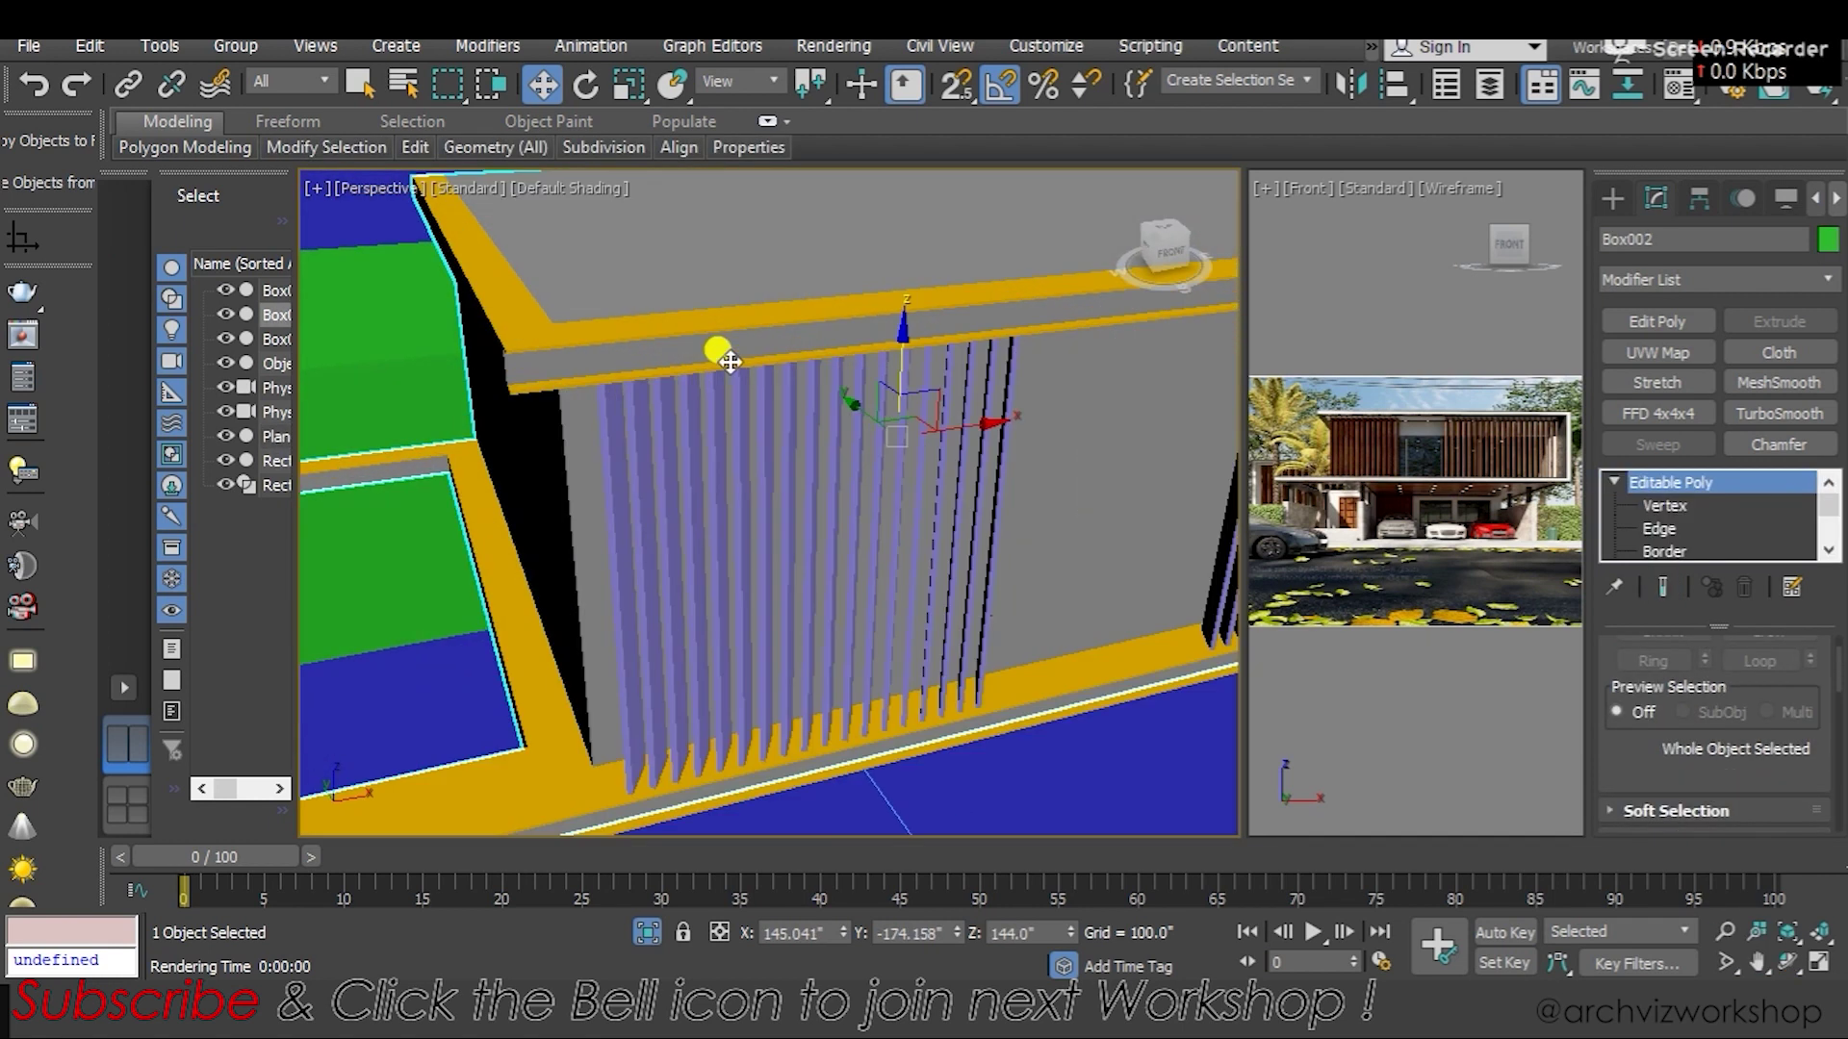
Look down on the beam, compare with the reference photo, and orbit to a close side view of the wall
{"action": "mouse_move", "coordinate": [845, 466]}
{"action": "middle_mouse_down", "text": "alt"}
{"action": "mouse_move", "coordinate": [862, 429]}
{"action": "mouse_move", "coordinate": [709, 549]}
{"action": "mouse_move", "coordinate": [750, 581]}
{"action": "middle_mouse_up", "text": "alt"}
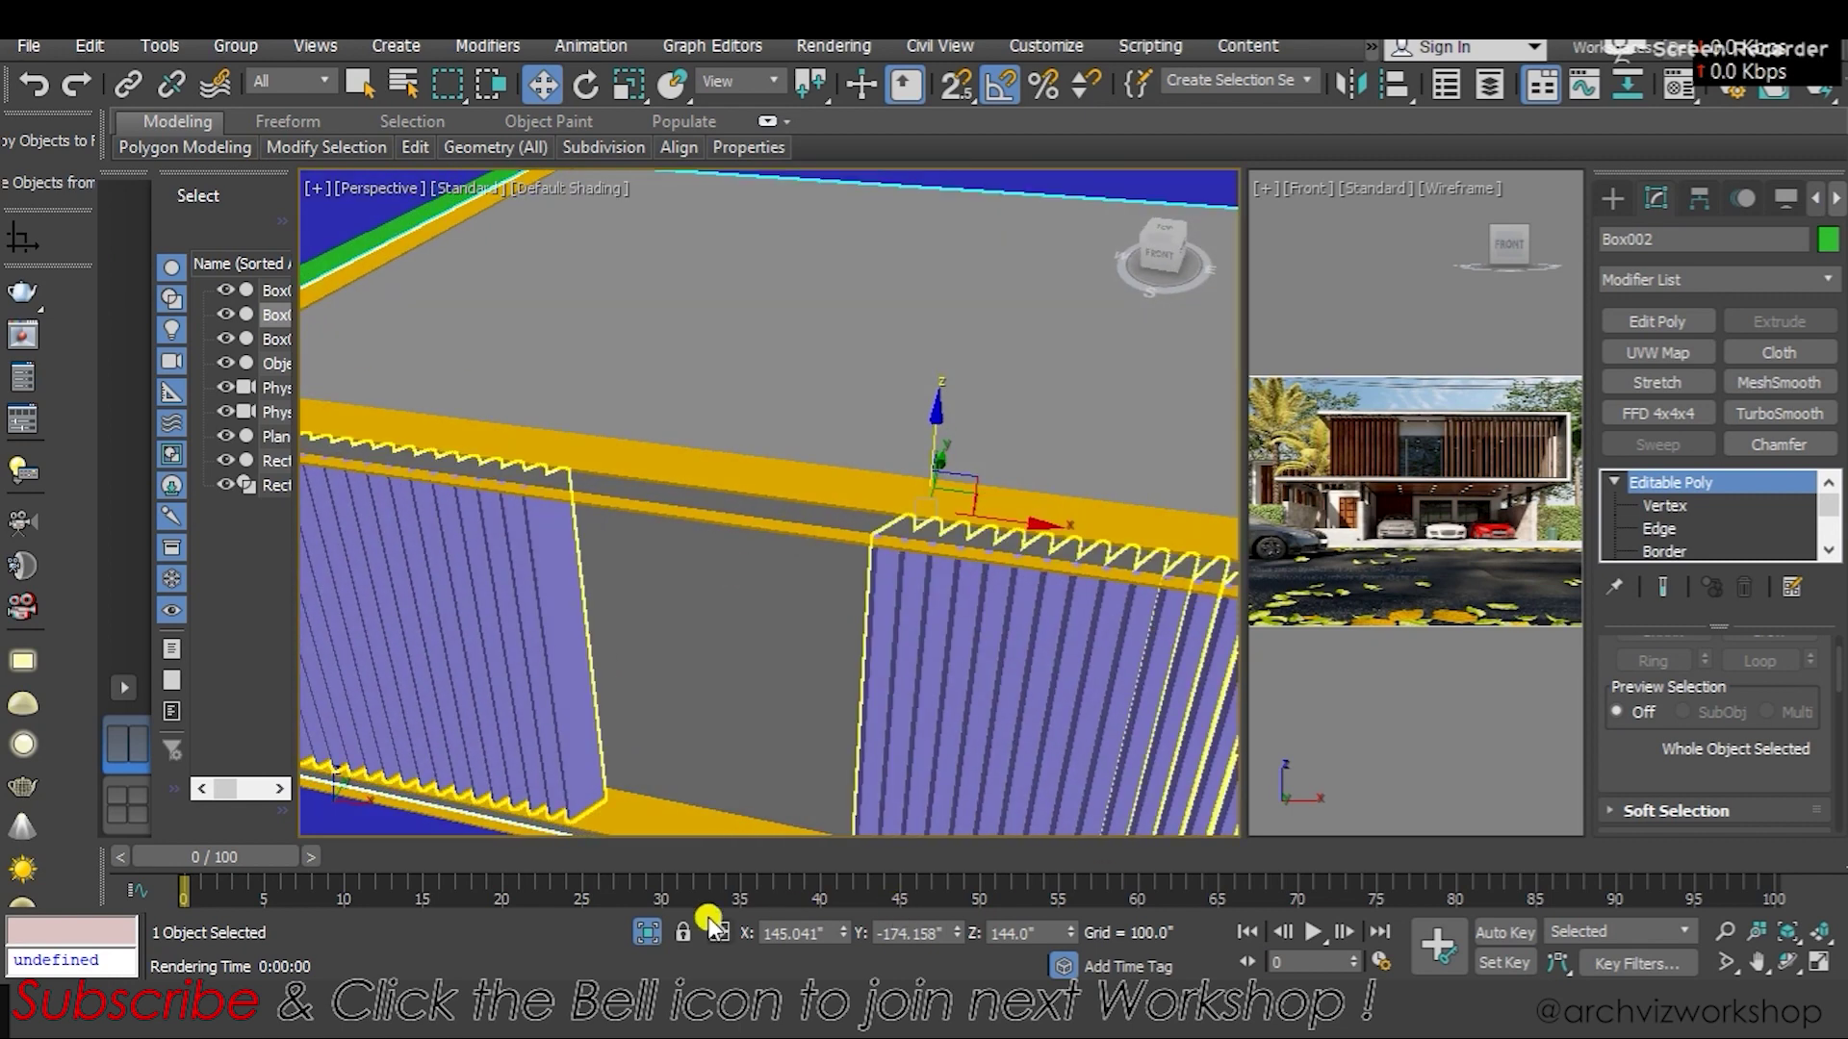
{"action": "key", "text": "alt+Tab"}
{"action": "scroll", "coordinate": [948, 375], "scroll_direction": "up", "scroll_amount": 3}
{"action": "scroll", "coordinate": [948, 375], "scroll_direction": "up", "scroll_amount": 1}
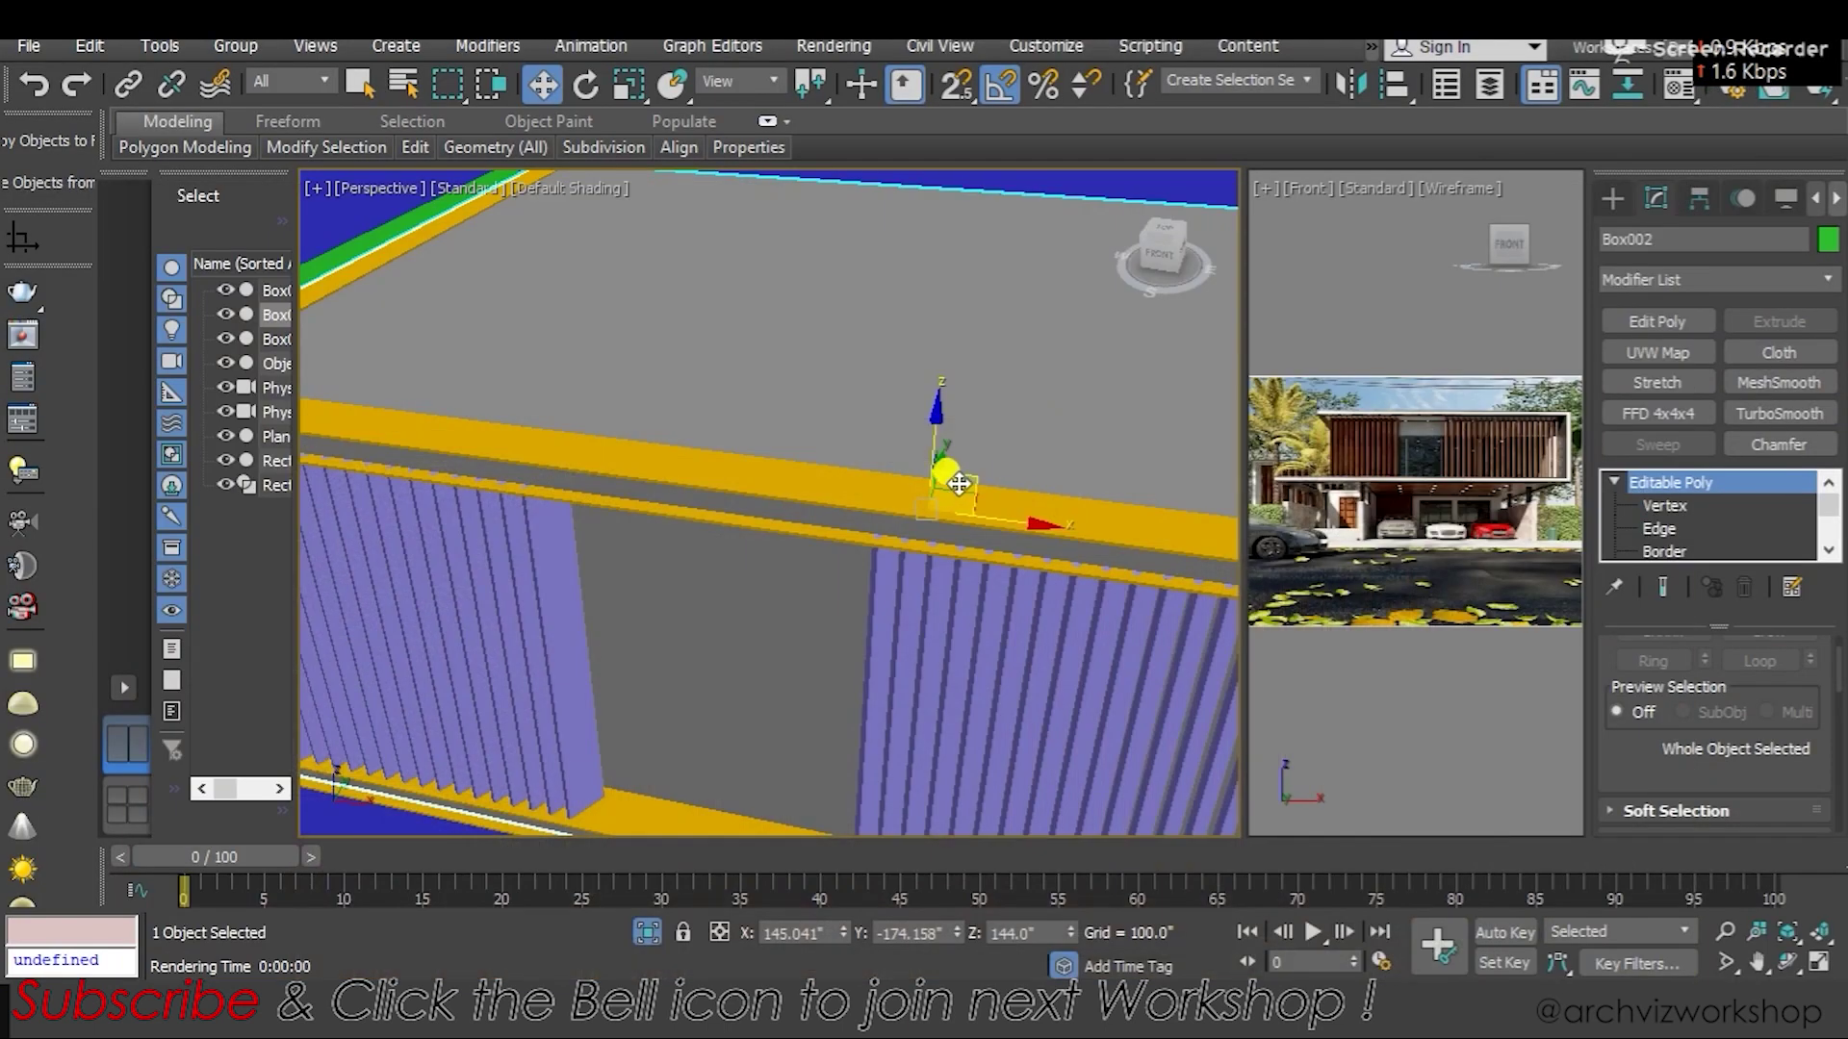
{"action": "middle_click_drag", "start_coordinate": [847, 518], "coordinate": [862, 400], "text": "alt"}
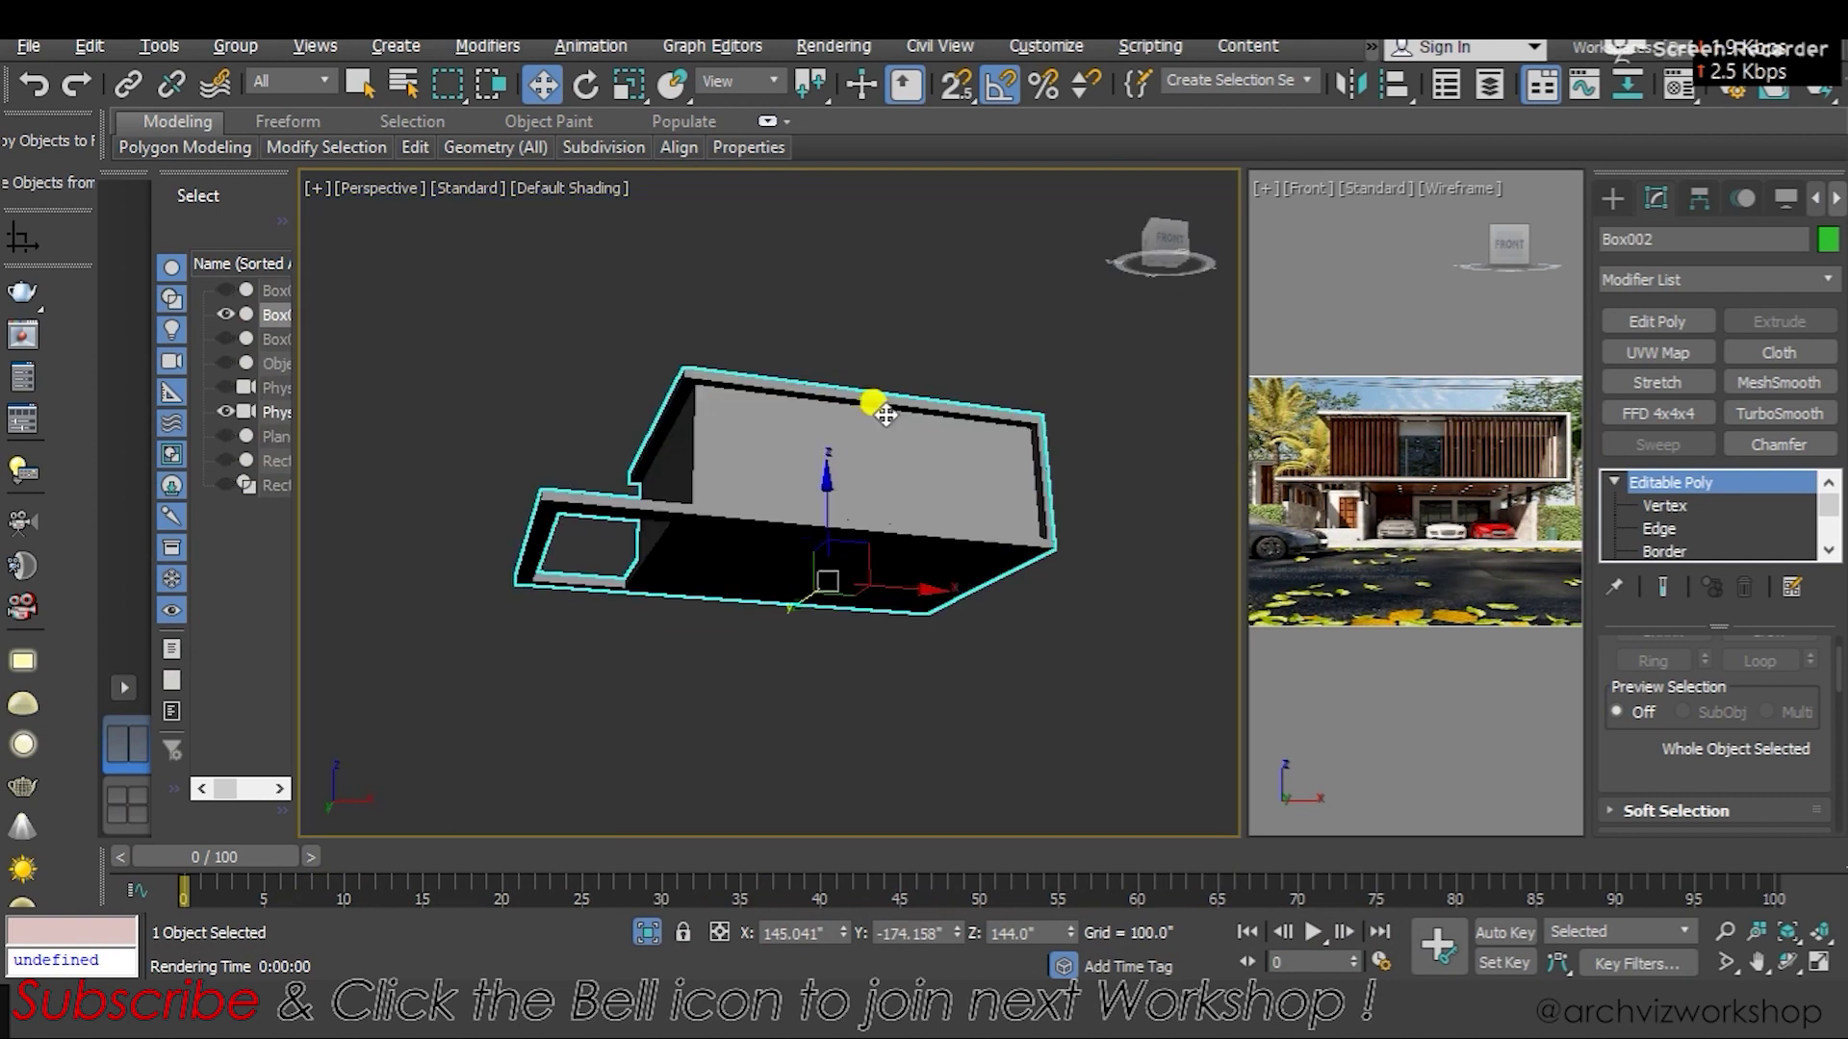
Switch Box002 to Polygon level and select the front wall face
{"action": "scroll", "coordinate": [871, 429], "scroll_direction": "up", "scroll_amount": 5}
{"action": "middle_click_drag", "start_coordinate": [908, 487], "coordinate": [938, 508], "text": "alt"}
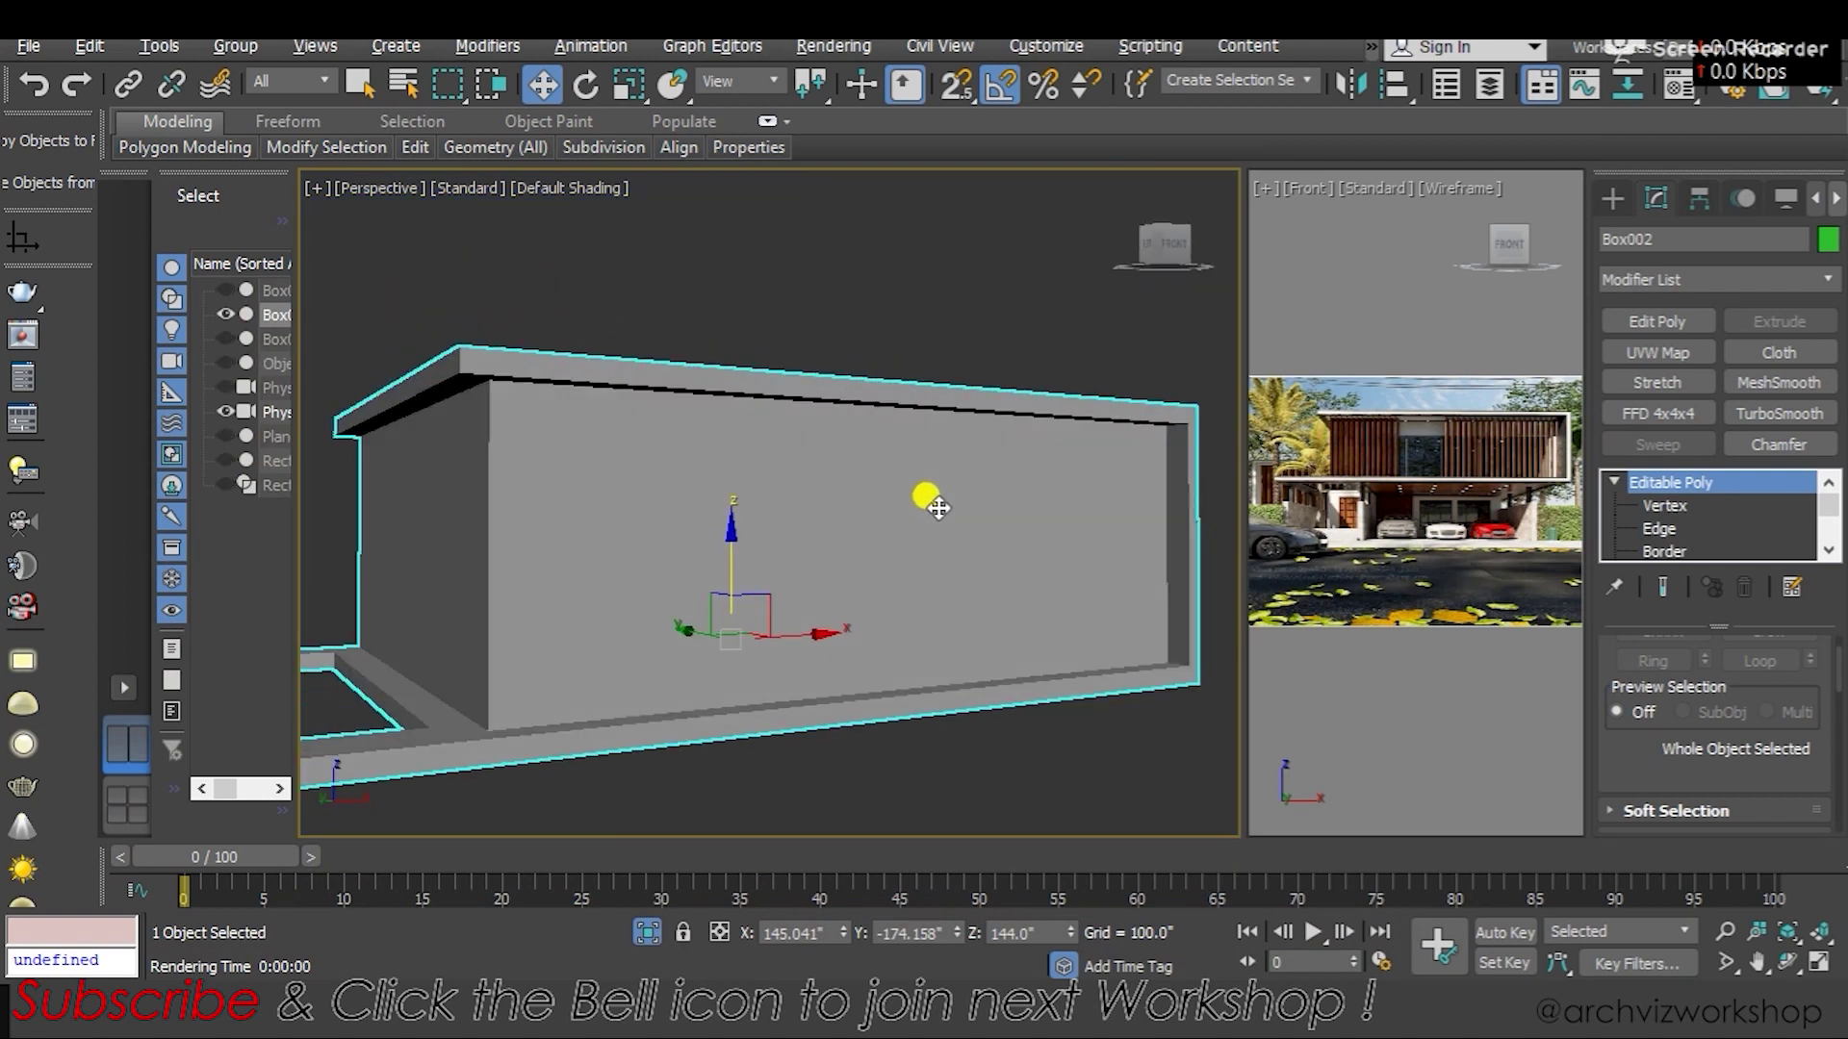
{"action": "scroll", "coordinate": [1673, 520], "scroll_direction": "down", "scroll_amount": 2}
{"action": "left_click", "coordinate": [1668, 528]}
{"action": "left_click", "coordinate": [930, 523]}
{"action": "mouse_move", "coordinate": [929, 523]}
{"action": "middle_mouse_down", "text": "alt"}
{"action": "mouse_move", "coordinate": [825, 515]}
{"action": "mouse_move", "coordinate": [861, 524]}
{"action": "mouse_move", "coordinate": [865, 498]}
{"action": "middle_mouse_up", "text": "alt"}
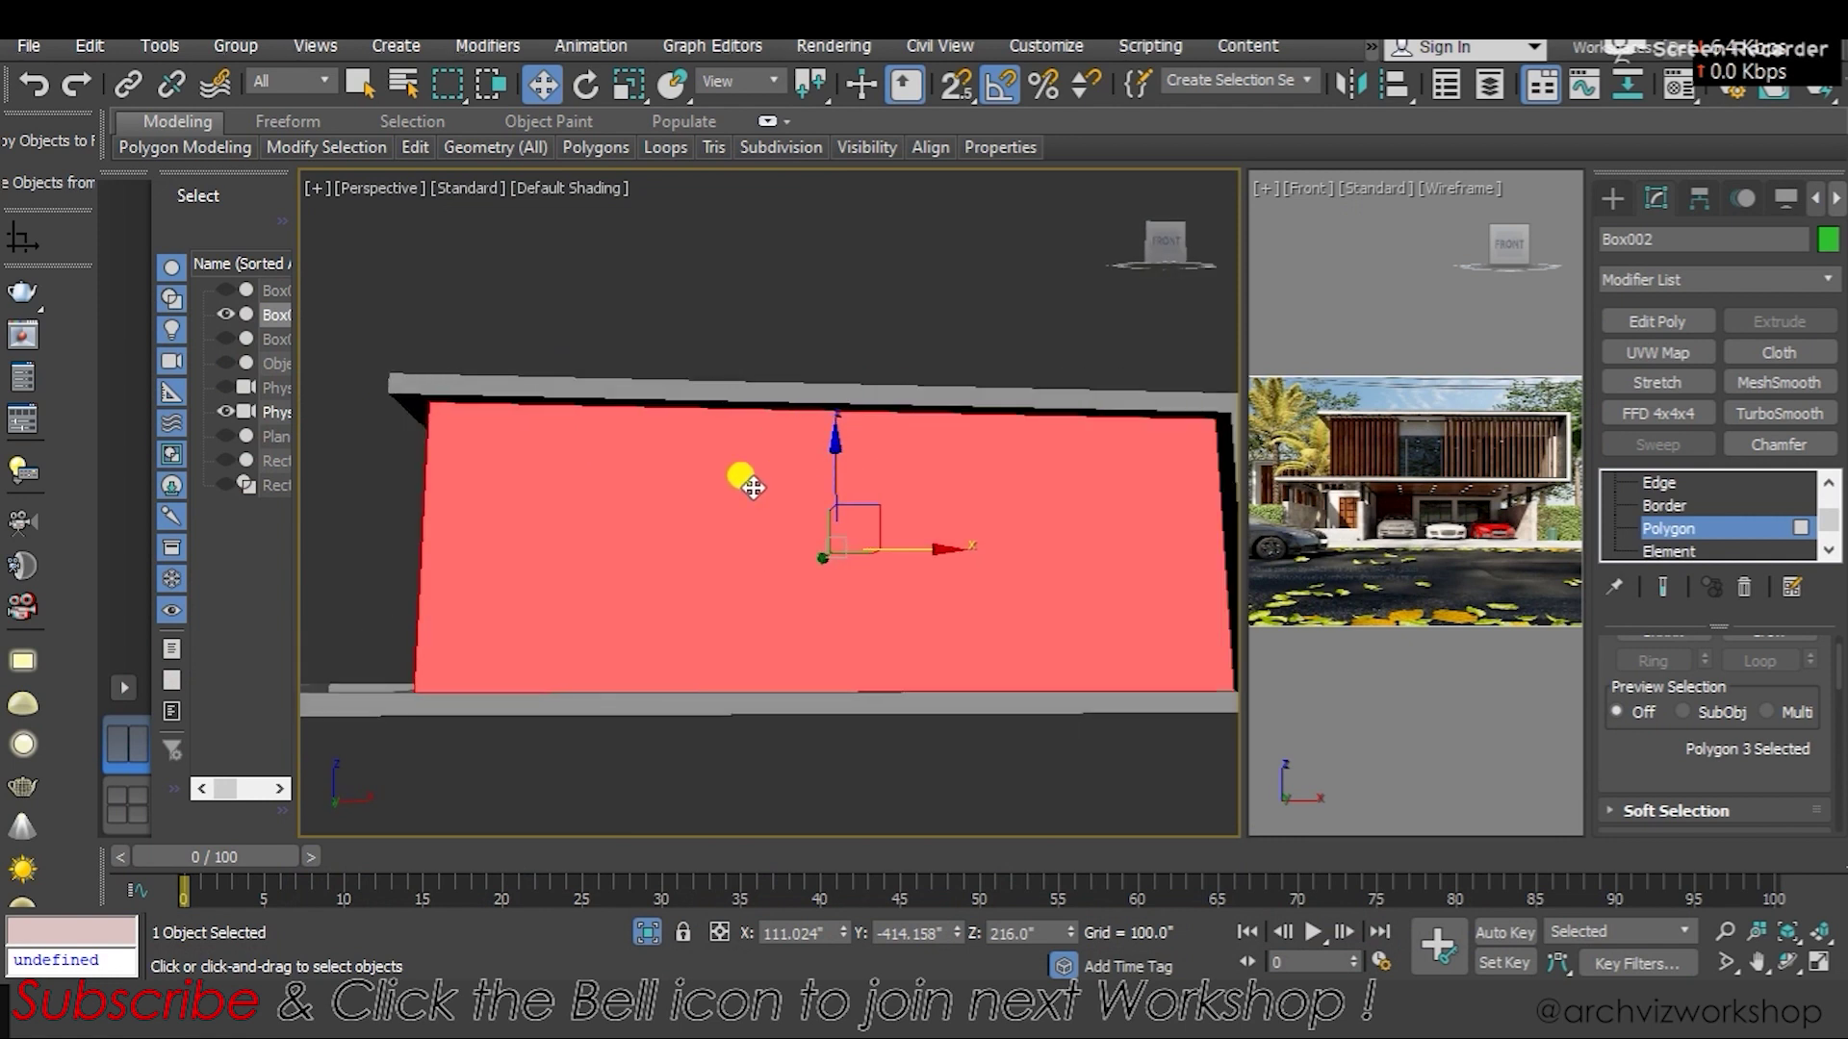
{"action": "scroll", "coordinate": [631, 482], "scroll_direction": "down", "scroll_amount": 5}
{"action": "mouse_move", "coordinate": [631, 482]}
{"action": "middle_mouse_down", "text": "alt"}
{"action": "mouse_move", "coordinate": [573, 540]}
{"action": "mouse_move", "coordinate": [739, 540]}
{"action": "middle_mouse_up", "text": "alt"}
{"action": "scroll", "coordinate": [651, 514], "scroll_direction": "up", "scroll_amount": 4}
At Edge level, select the wall face's top and bottom edges
{"action": "left_click", "coordinate": [1658, 483]}
{"action": "double_click", "coordinate": [400, 465]}
{"action": "middle_click_drag", "start_coordinate": [400, 466], "coordinate": [591, 505], "text": "alt"}
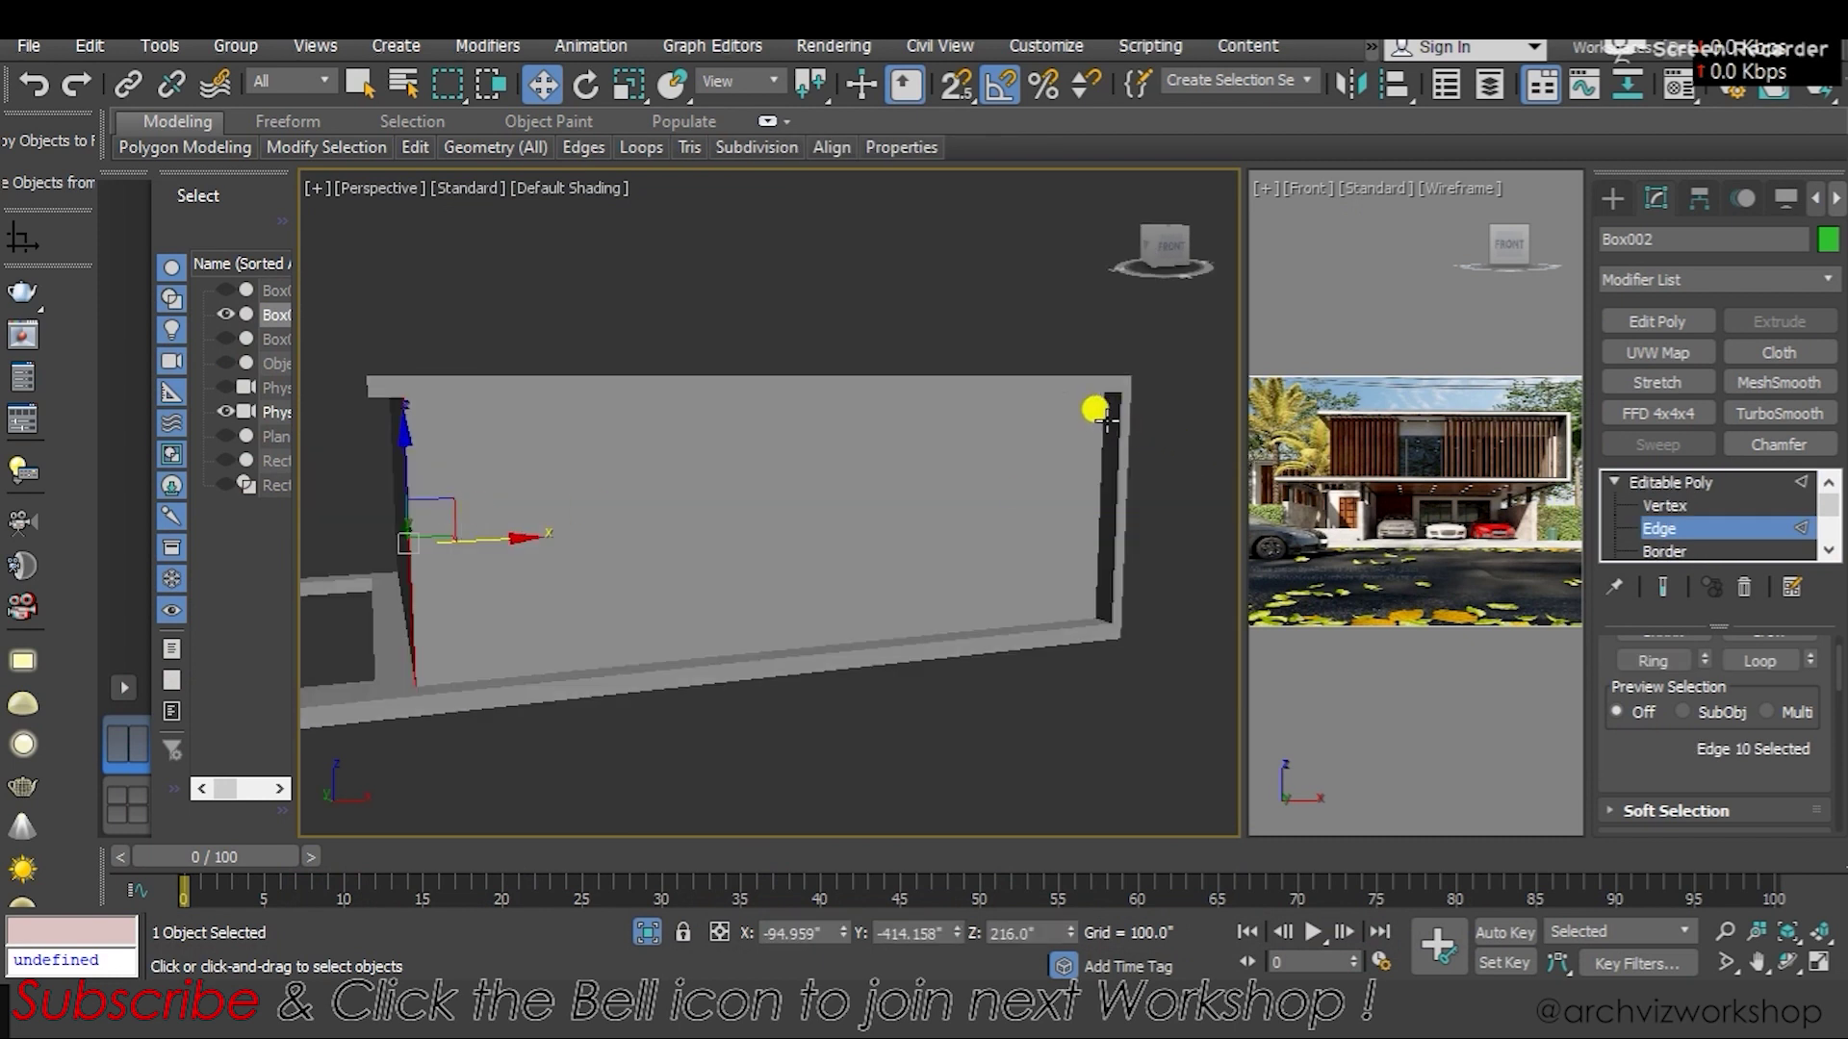
{"action": "middle_click_drag", "start_coordinate": [1066, 410], "coordinate": [1049, 339], "text": "alt"}
{"action": "double_click", "coordinate": [874, 484]}
{"action": "middle_click_drag", "start_coordinate": [878, 568], "coordinate": [758, 720], "text": "alt"}
{"action": "left_click", "coordinate": [754, 710], "text": "ctrl"}
{"action": "scroll", "coordinate": [736, 701], "scroll_direction": "up", "scroll_amount": 3}
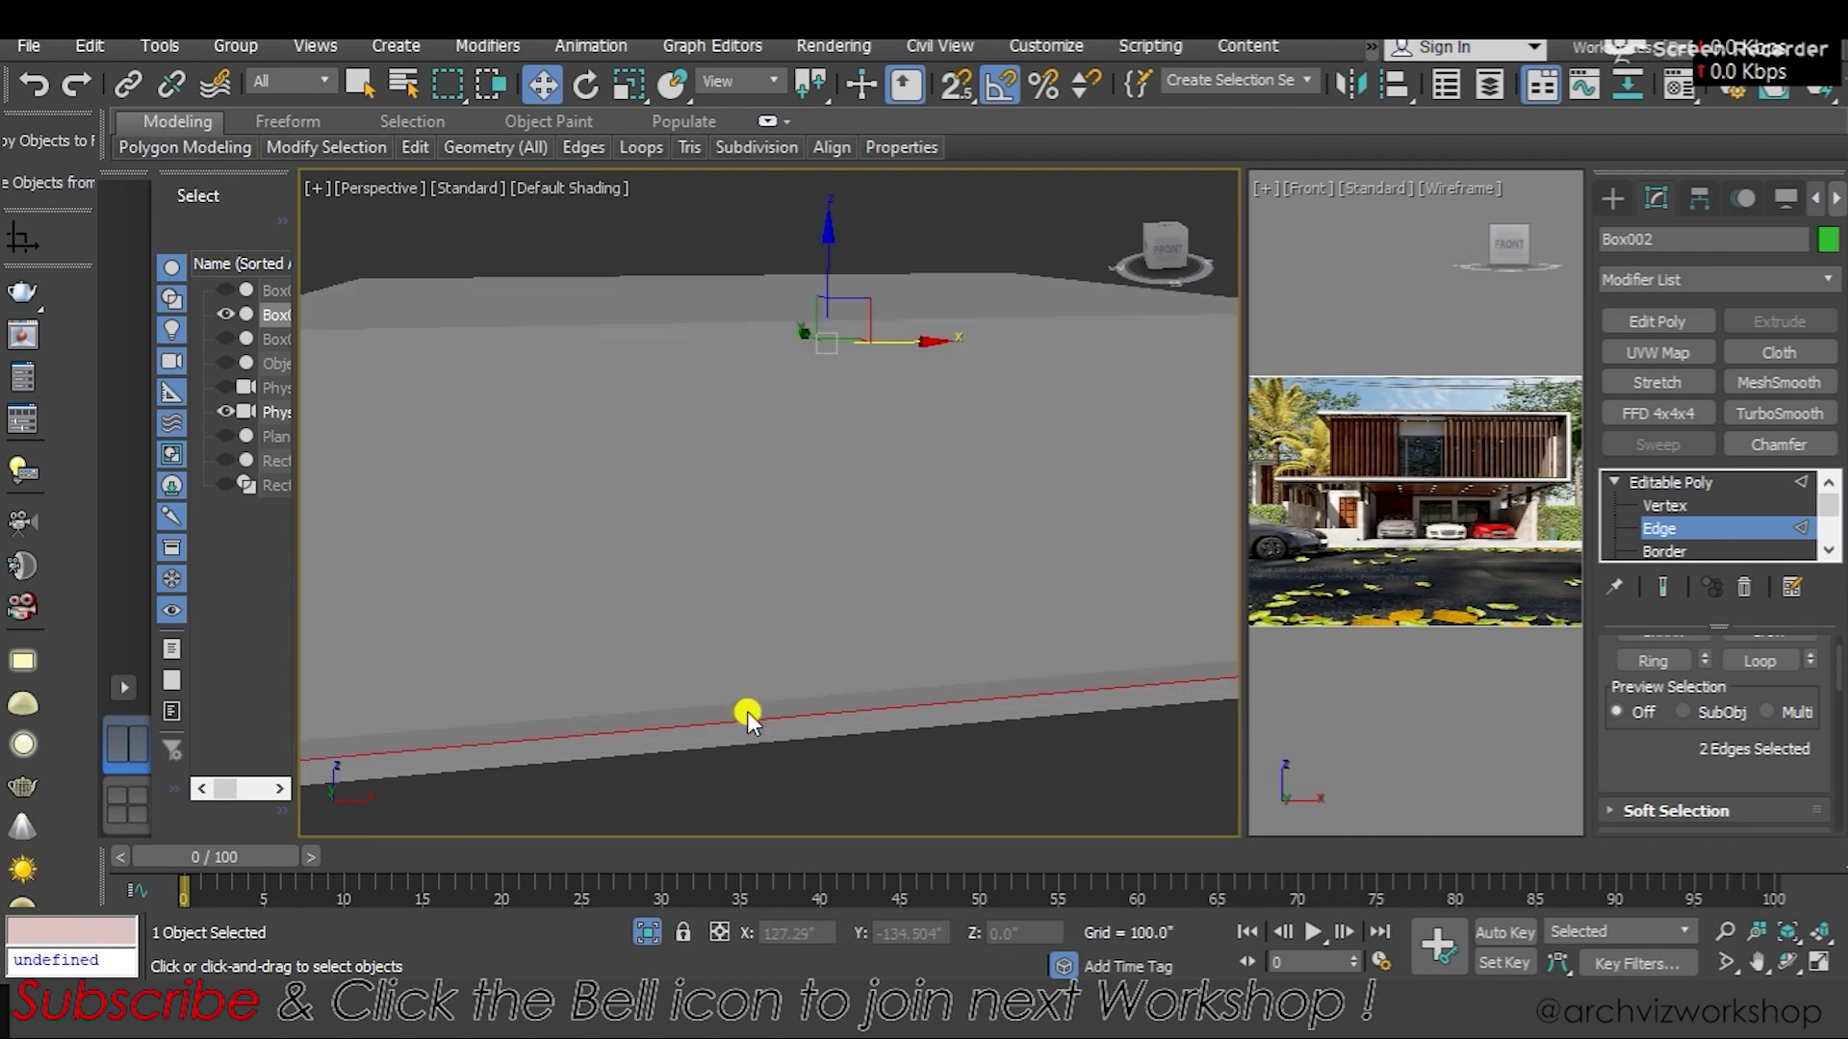
{"action": "middle_click_drag", "start_coordinate": [736, 698], "coordinate": [747, 506], "text": "alt"}
{"action": "left_click", "coordinate": [728, 377]}
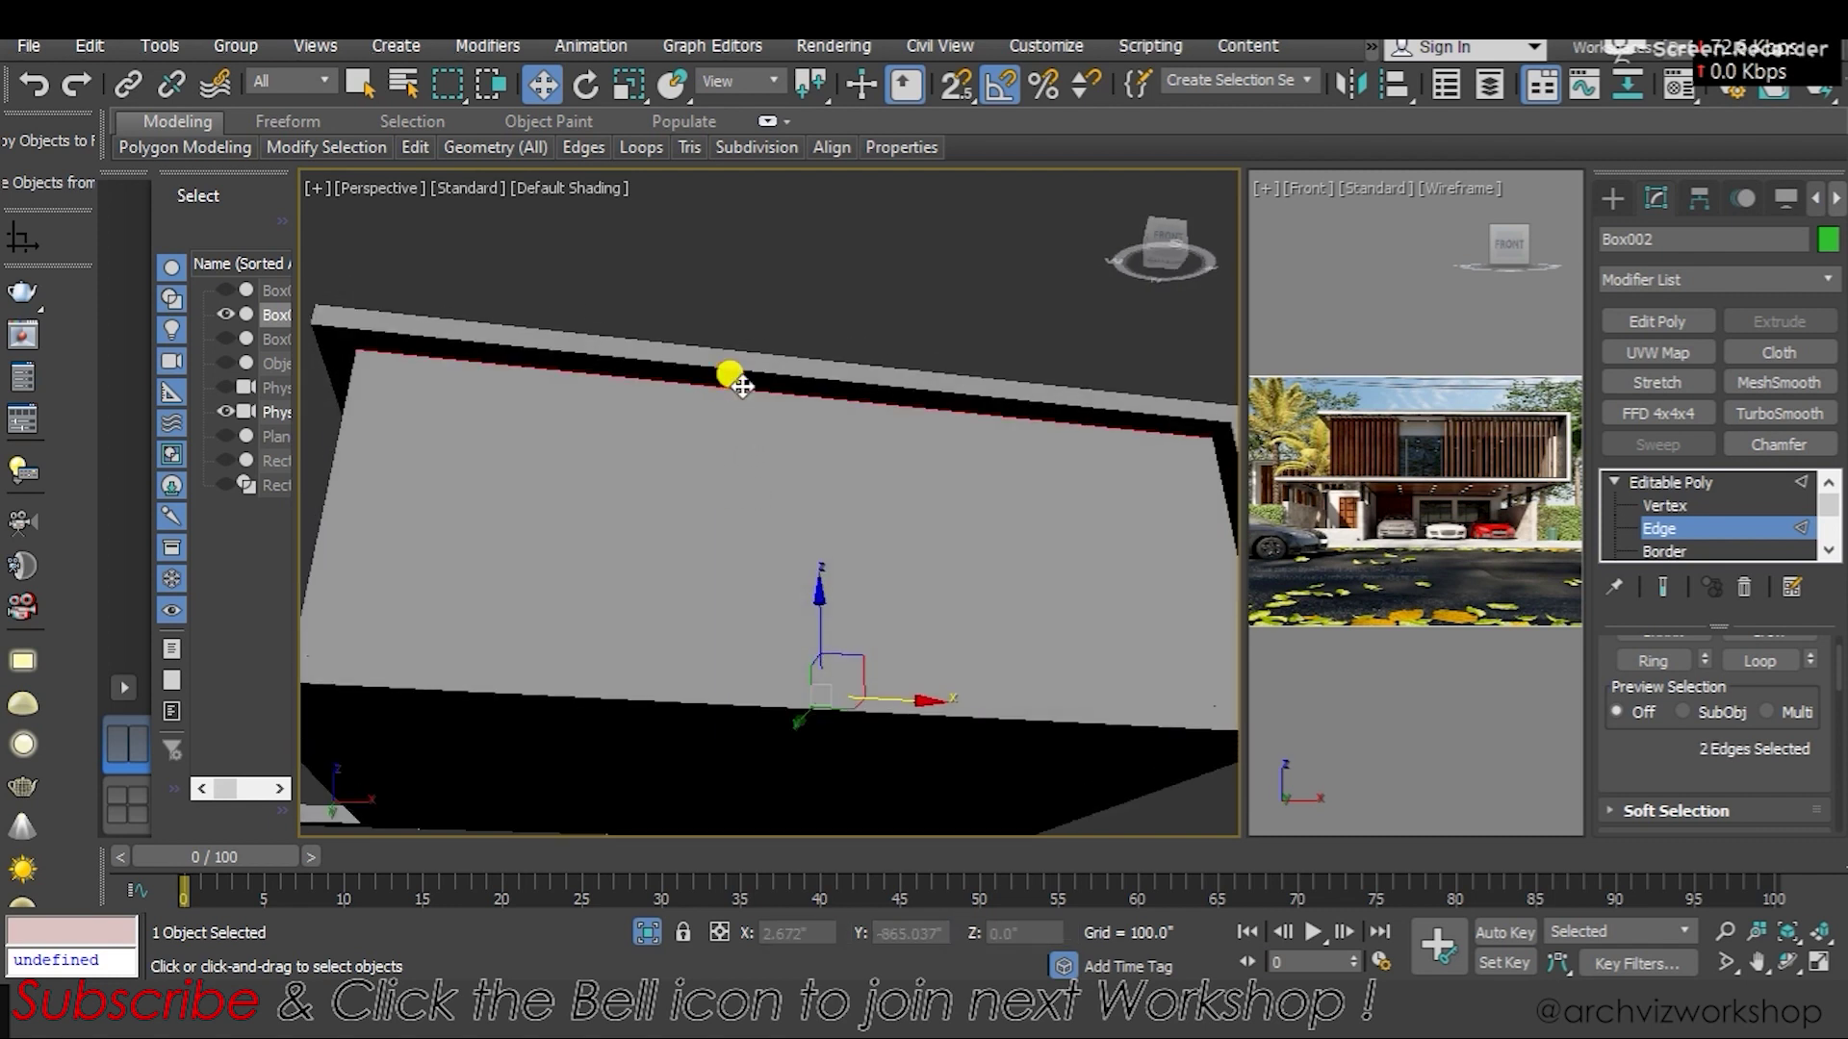
{"action": "middle_click_drag", "start_coordinate": [731, 377], "coordinate": [701, 523], "text": "alt"}
{"action": "right_click", "coordinate": [720, 481]}
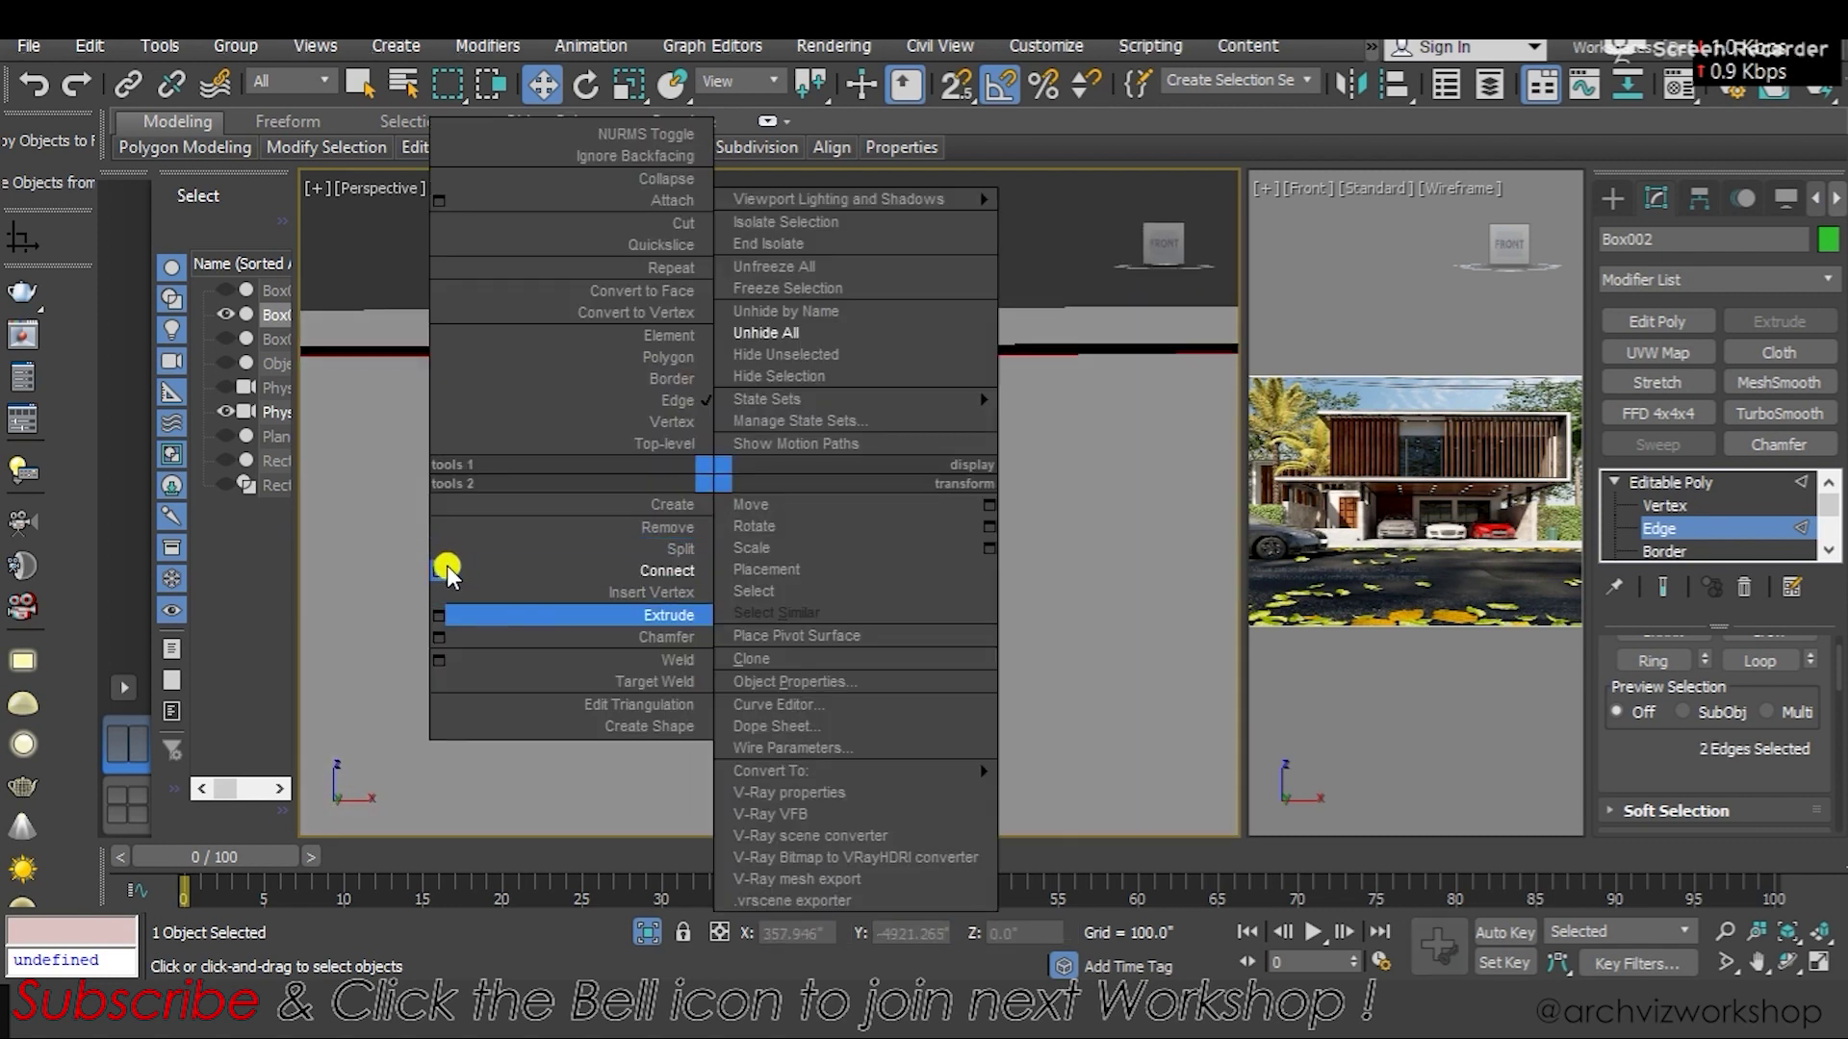
Connect the wall's top and bottom edges, raising the connecting-edge count step by step
{"action": "left_click", "coordinate": [439, 568]}
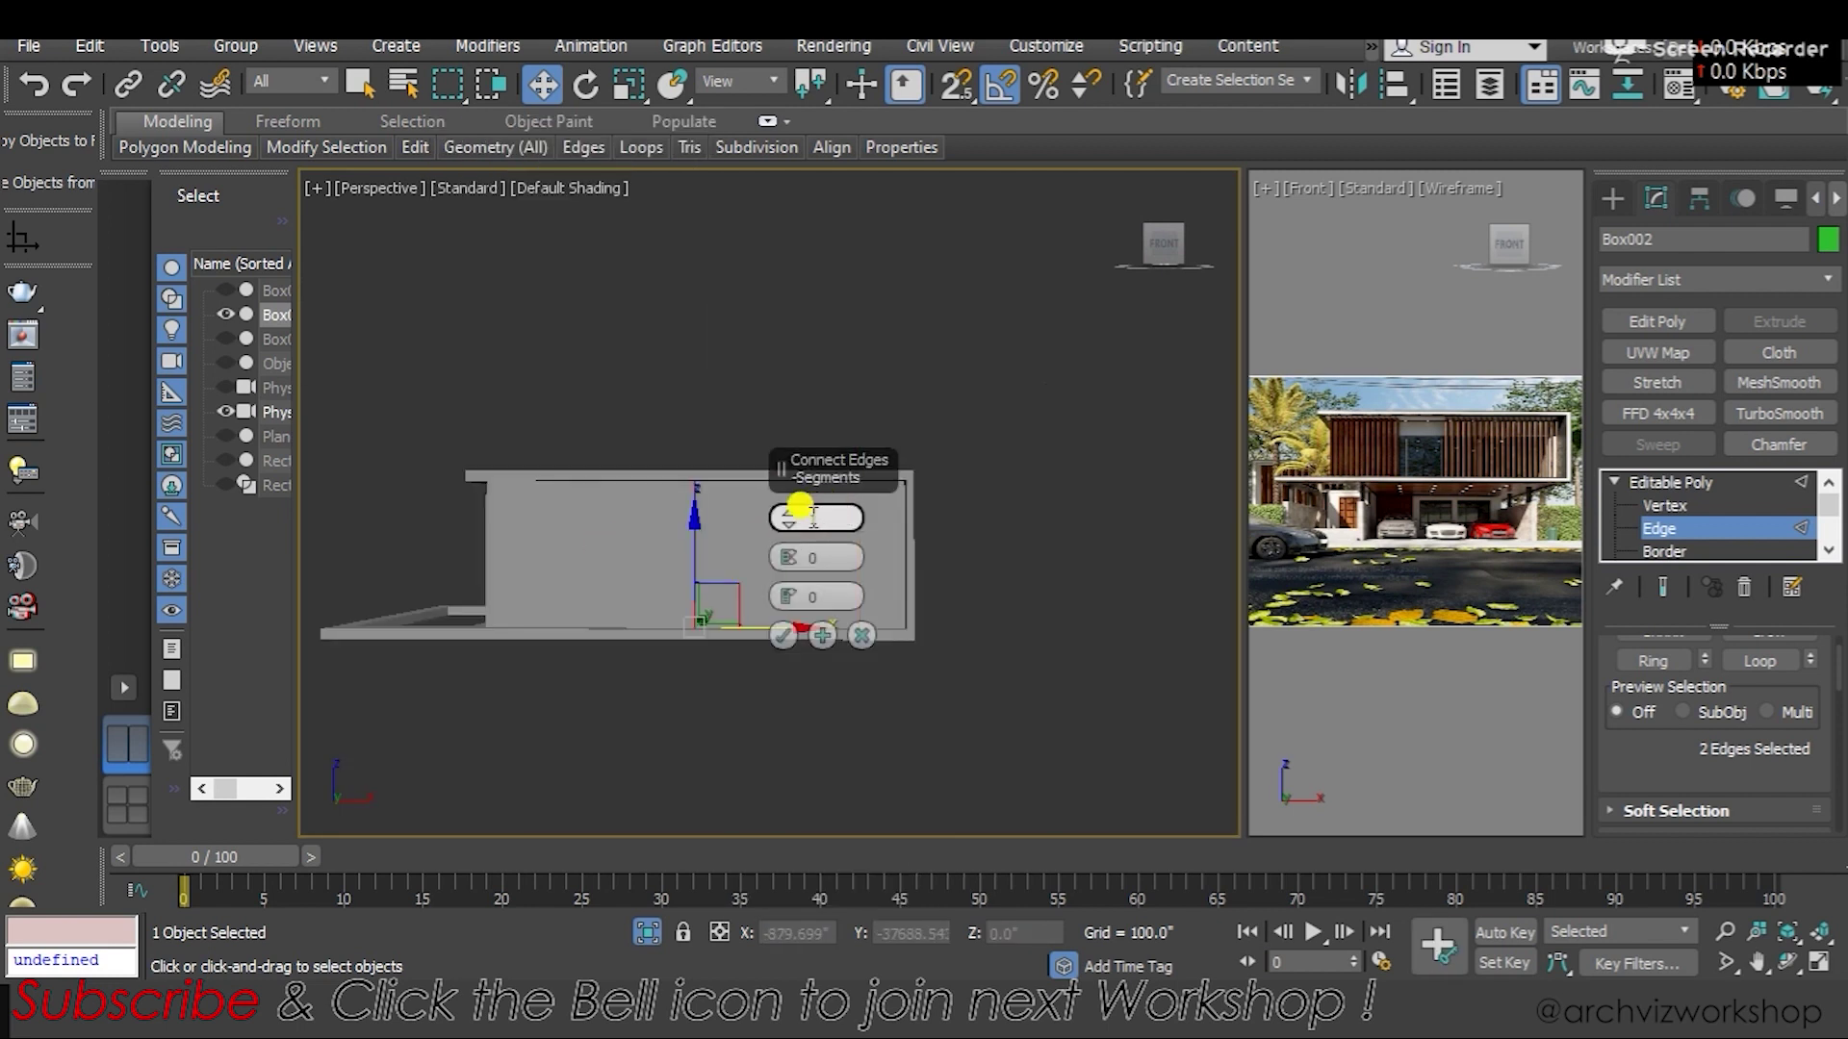
{"action": "left_click_drag", "start_coordinate": [784, 516], "coordinate": [789, 516]}
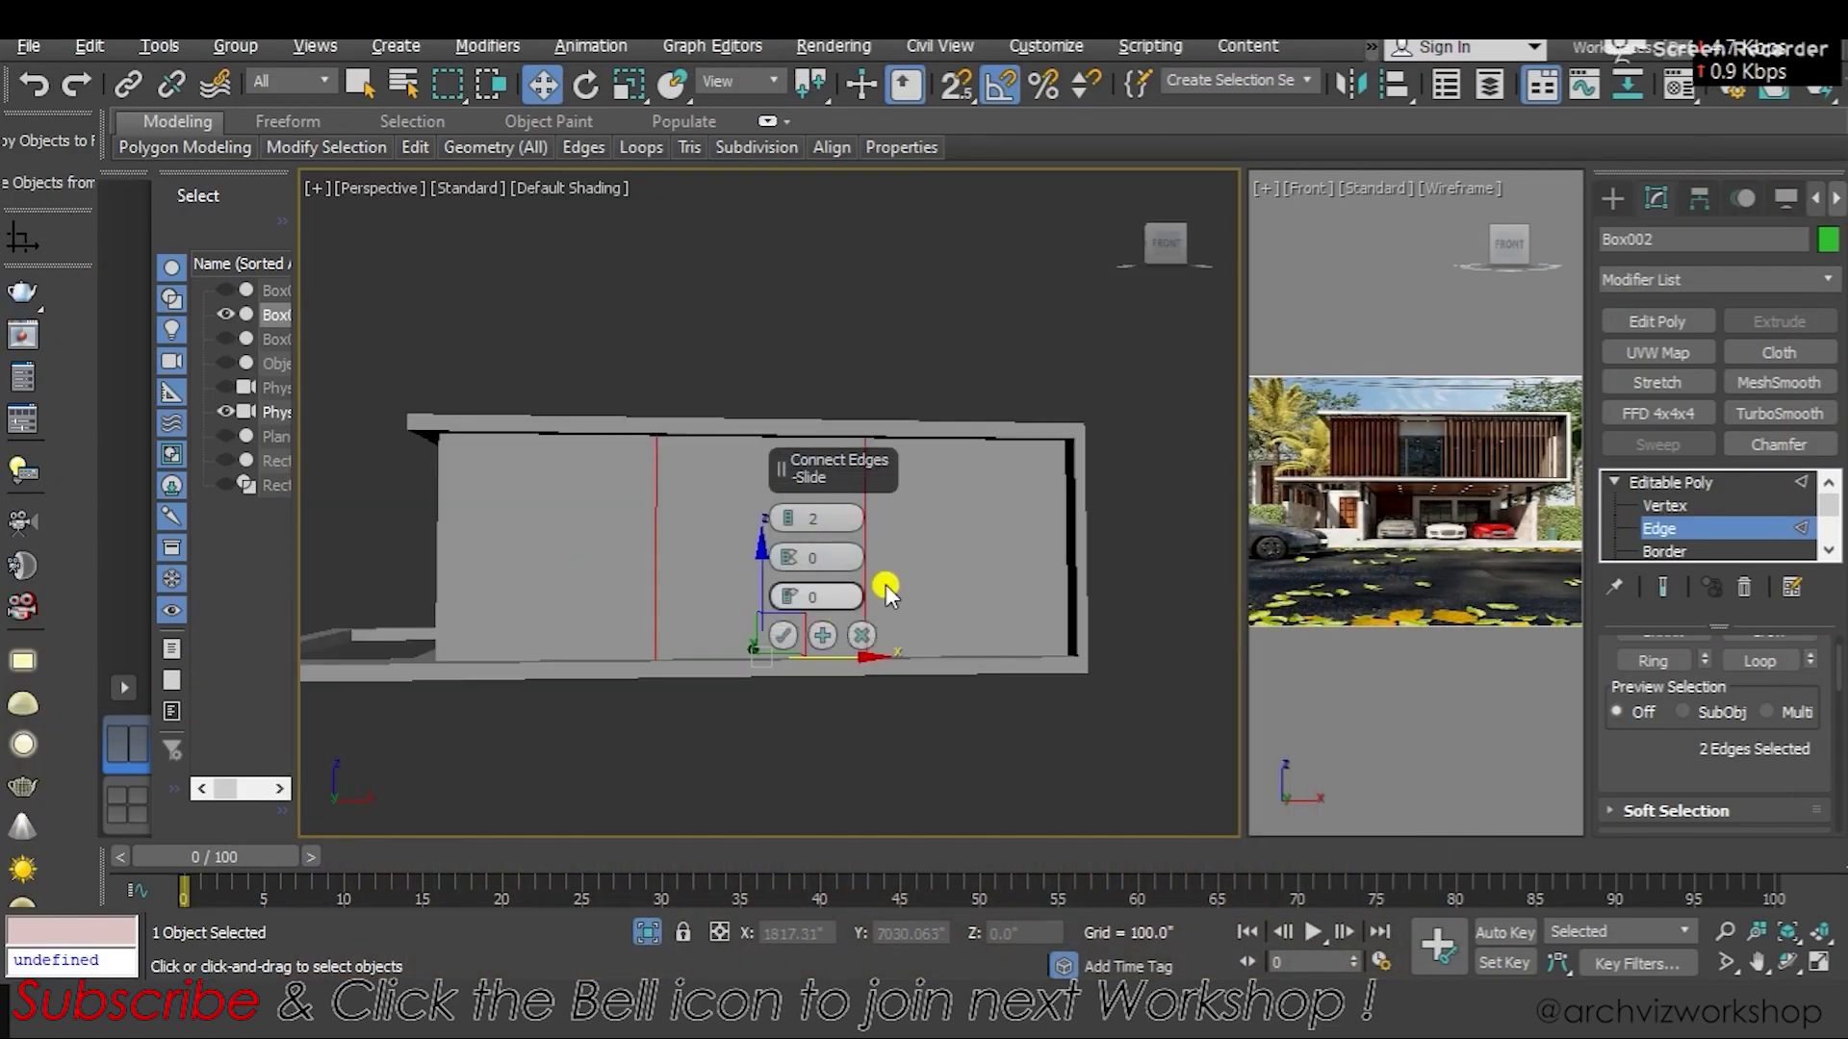
{"action": "mouse_move", "coordinate": [747, 547]}
{"action": "middle_mouse_down", "text": "alt"}
{"action": "mouse_move", "coordinate": [561, 511]}
{"action": "mouse_move", "coordinate": [527, 528]}
{"action": "mouse_move", "coordinate": [691, 554]}
{"action": "middle_mouse_up", "text": "alt"}
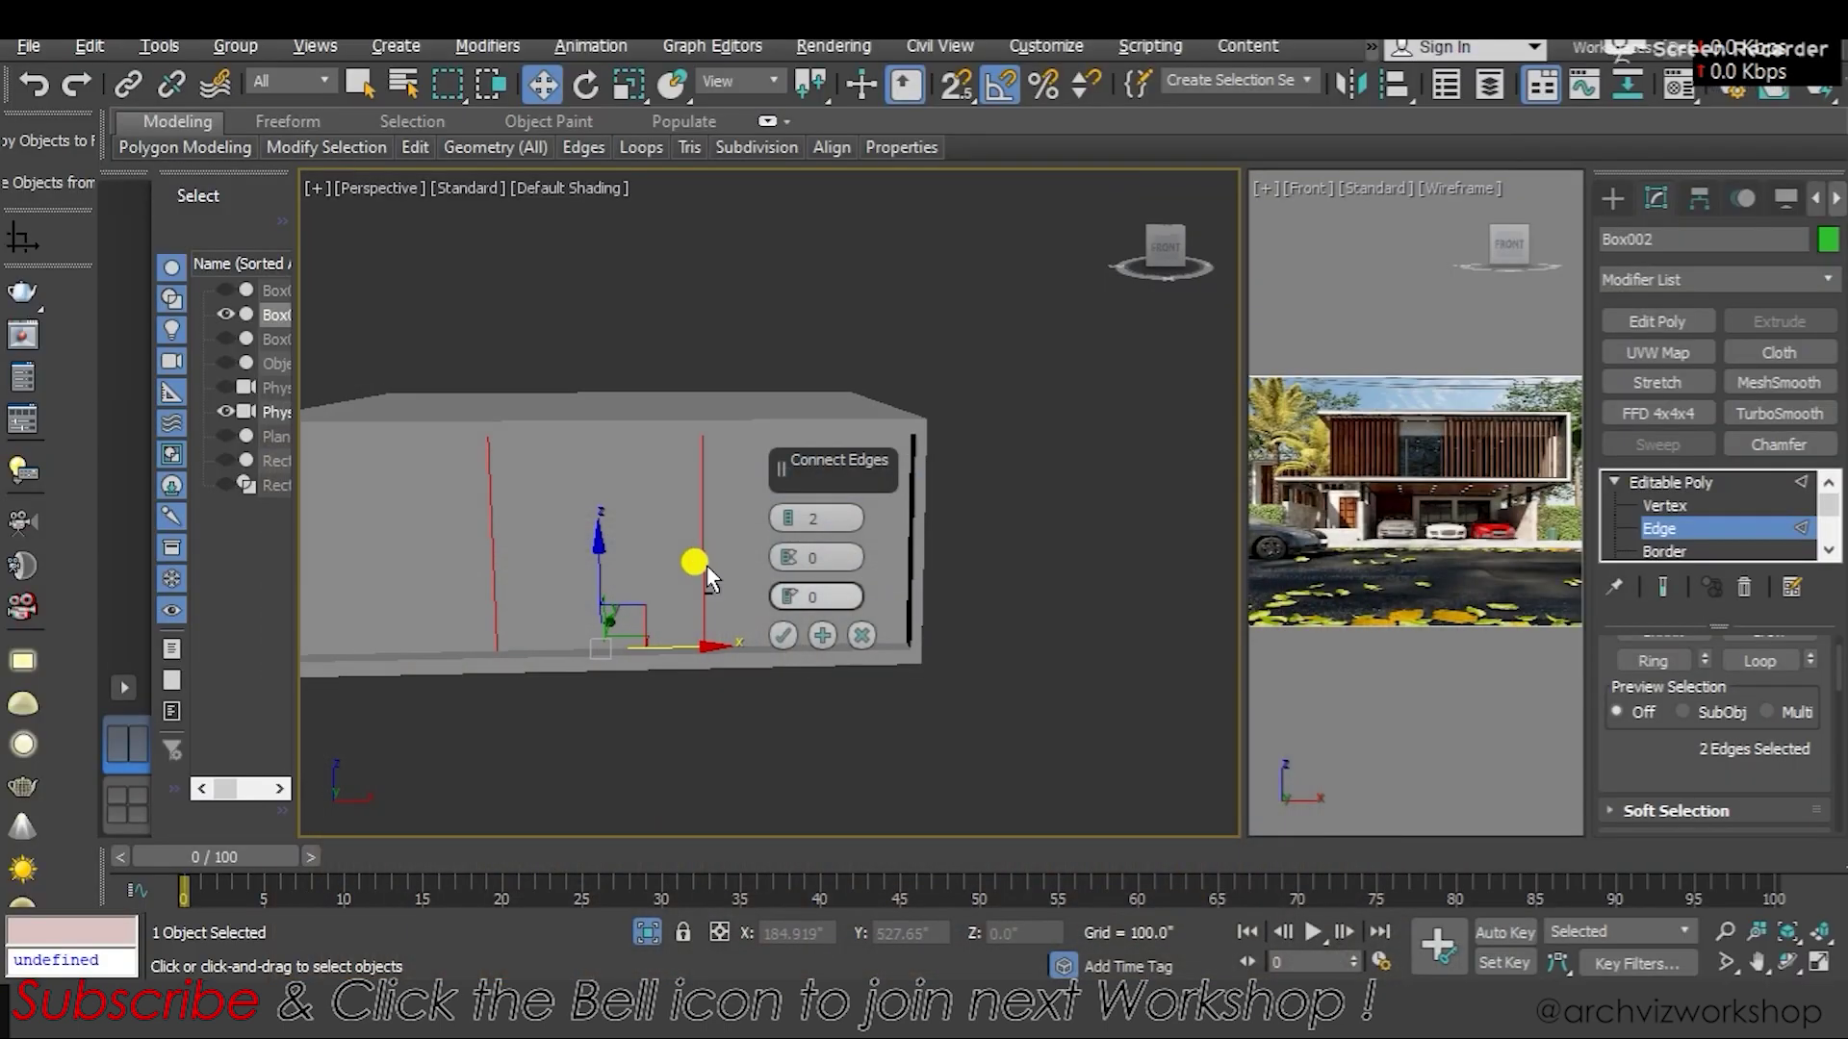
{"action": "middle_click_drag", "start_coordinate": [706, 564], "coordinate": [670, 500], "text": "alt"}
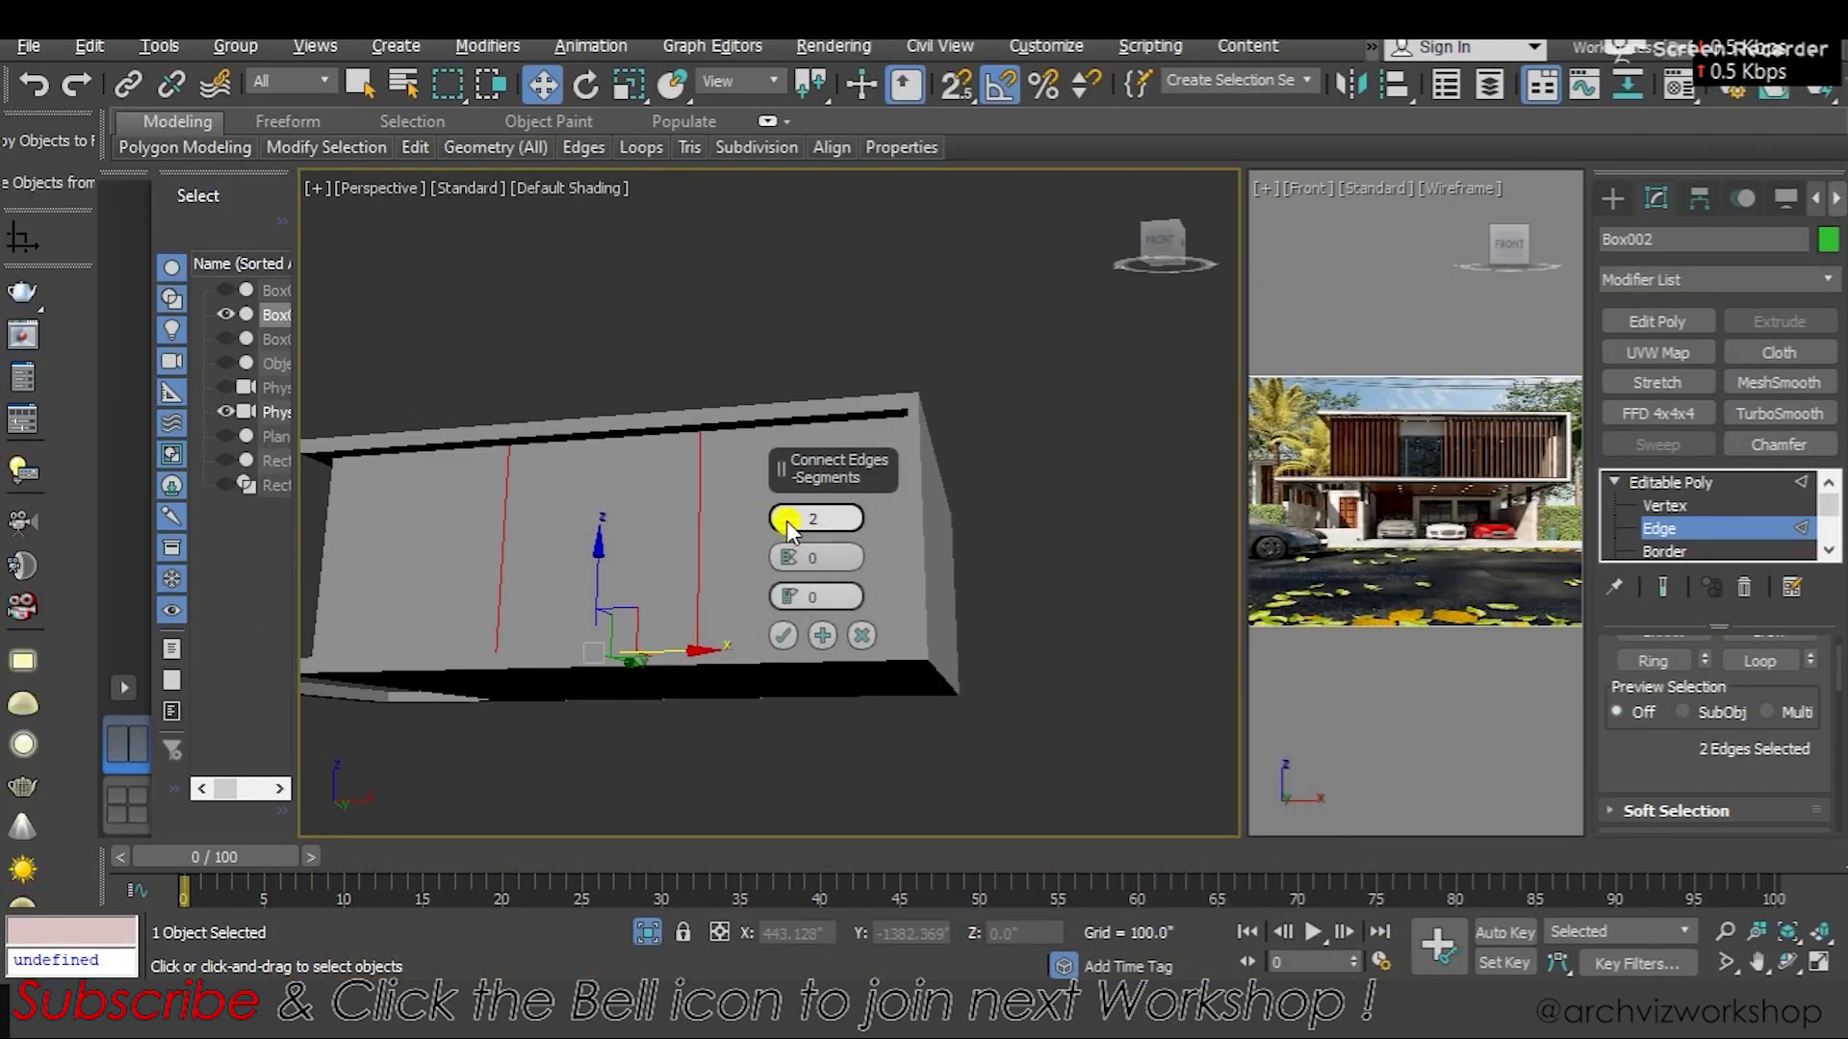
{"action": "left_click_drag", "start_coordinate": [789, 522], "coordinate": [783, 514]}
{"action": "middle_click_drag", "start_coordinate": [646, 532], "coordinate": [734, 565], "text": "alt"}
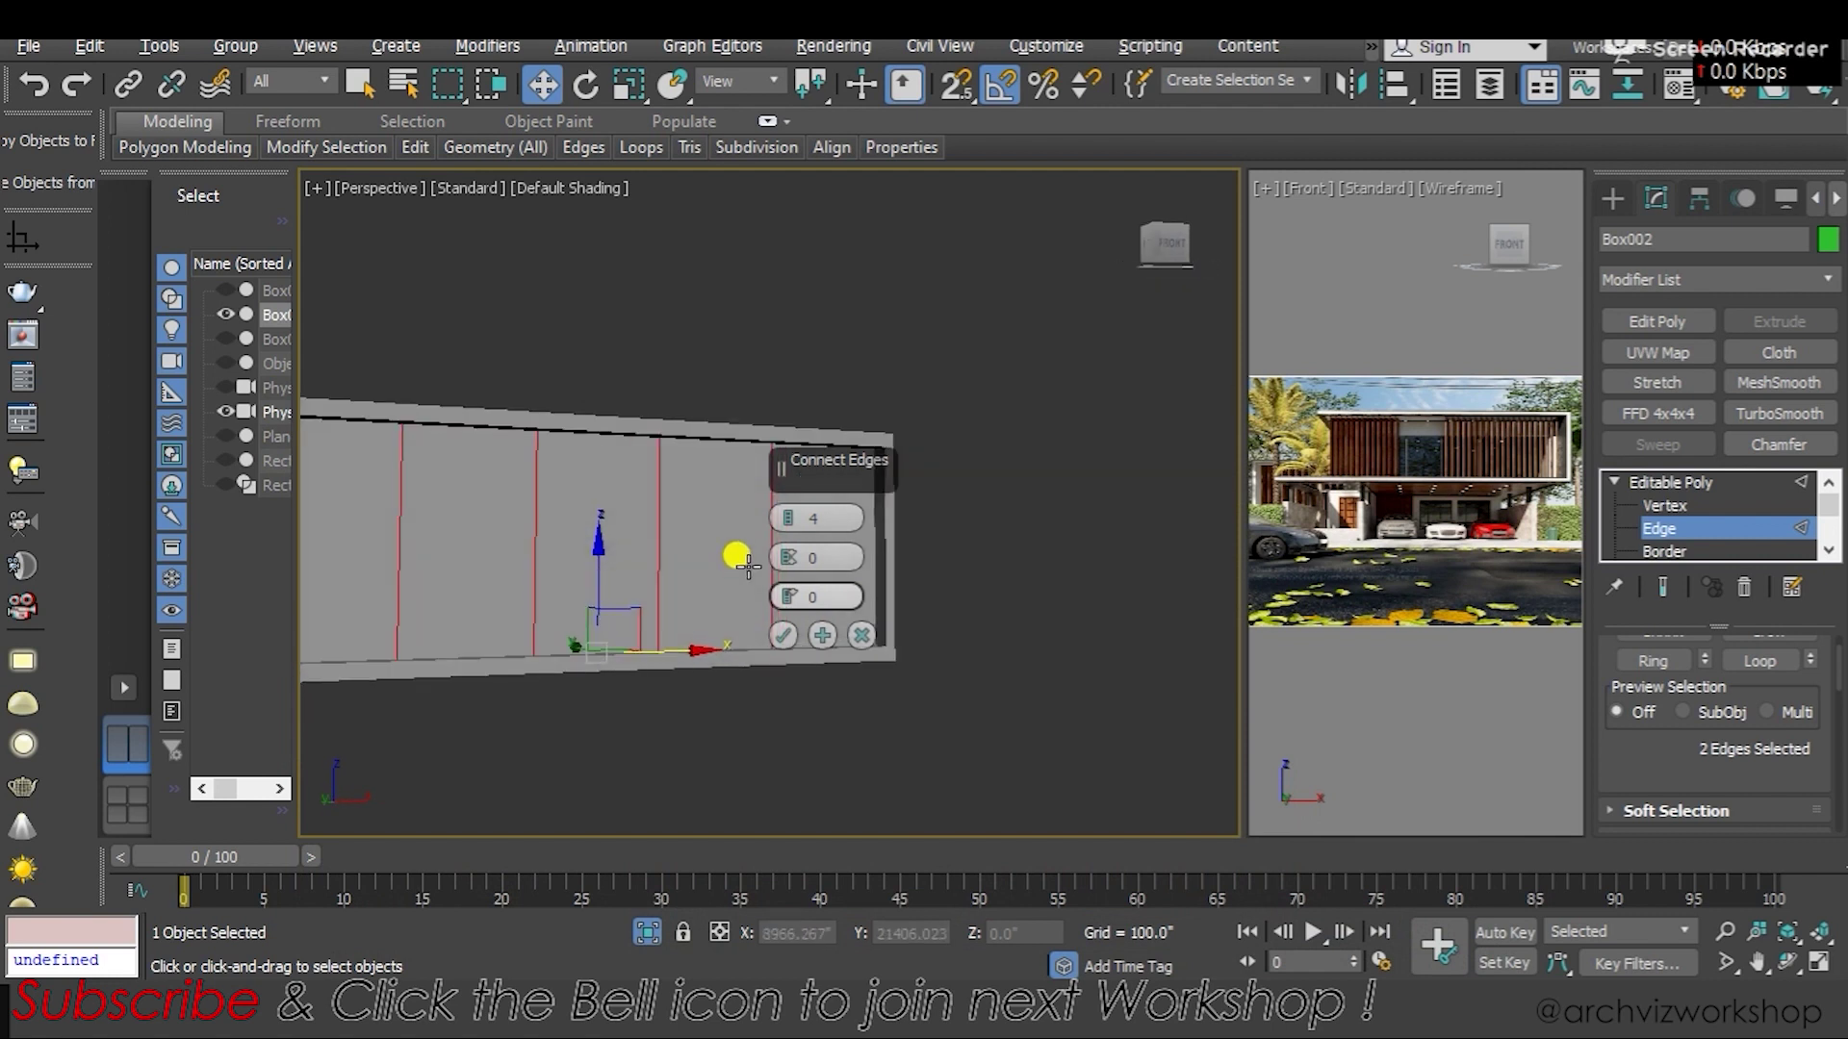
{"action": "left_click_drag", "start_coordinate": [786, 517], "coordinate": [789, 512]}
Settle the Connect Edges count at 7 segments and confirm the vertical divisions
{"action": "left_click", "coordinate": [789, 518]}
{"action": "mouse_move", "coordinate": [672, 573]}
{"action": "middle_mouse_down", "text": "alt"}
{"action": "mouse_move", "coordinate": [610, 536]}
{"action": "mouse_move", "coordinate": [742, 482]}
{"action": "middle_mouse_up", "text": "alt"}
{"action": "left_click_drag", "start_coordinate": [784, 520], "coordinate": [780, 500]}
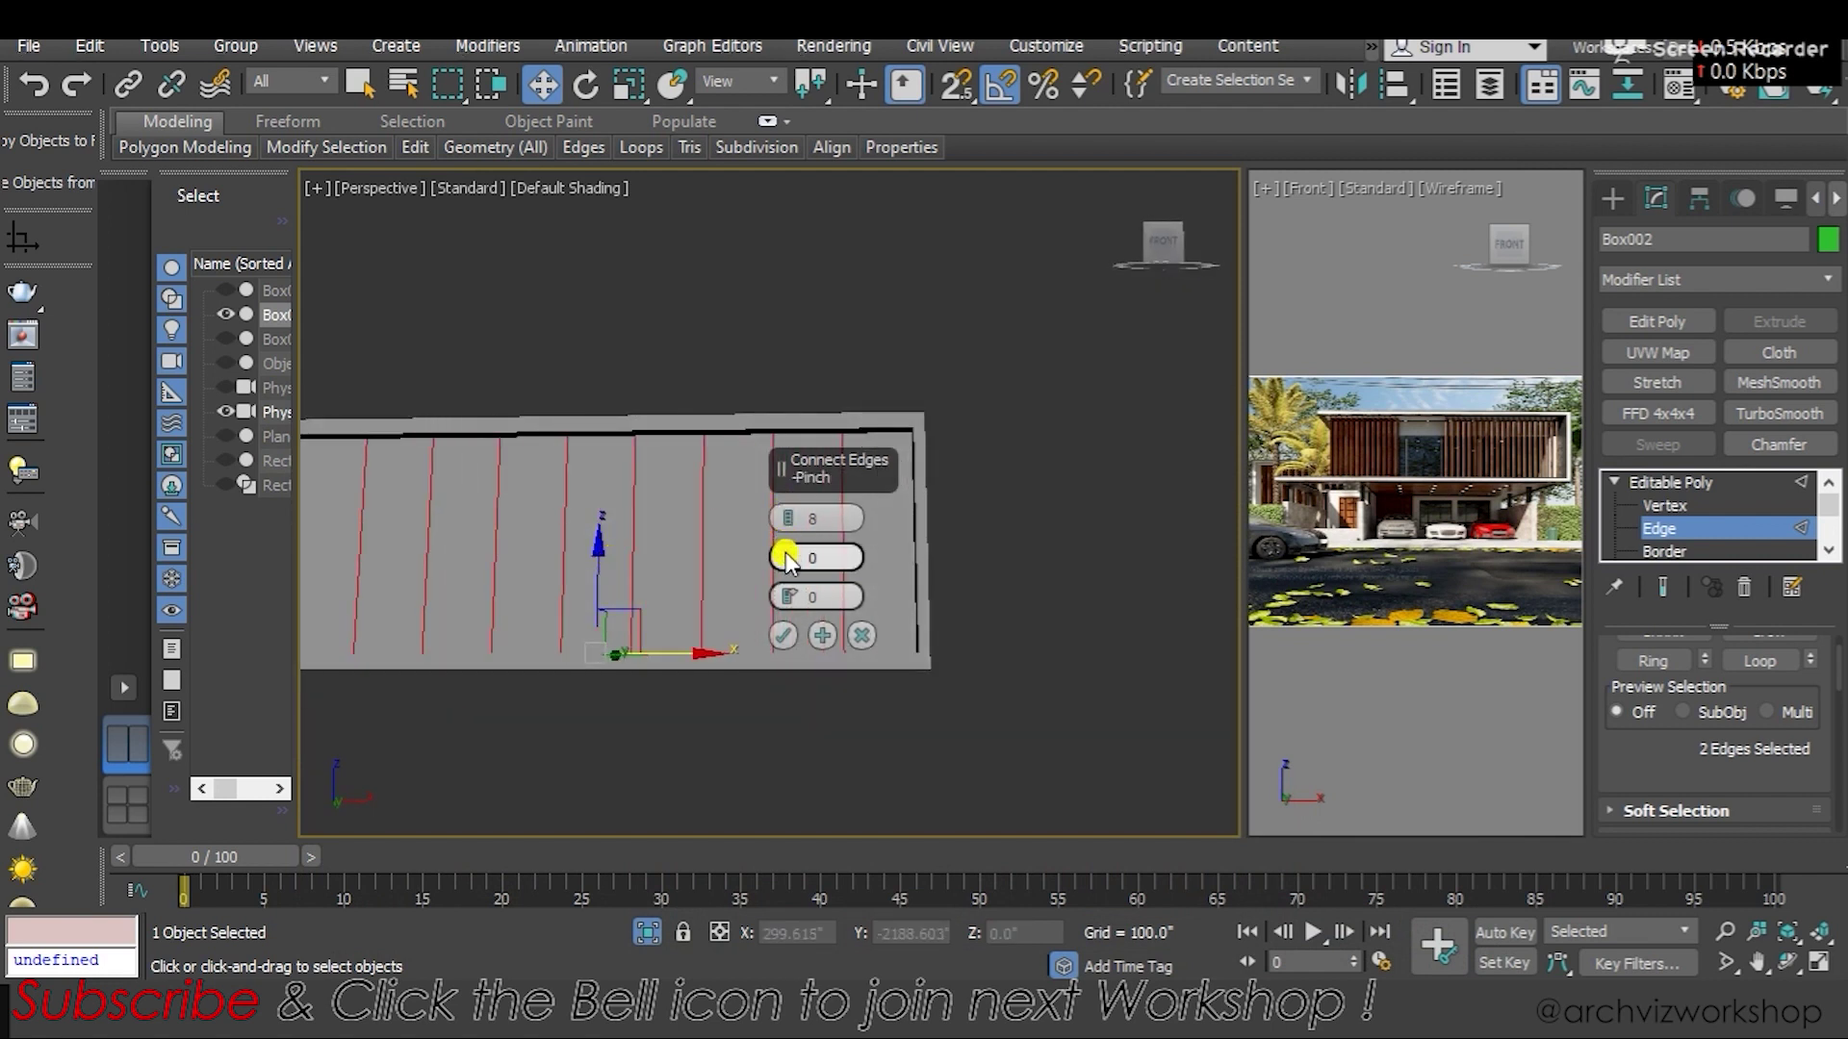
{"action": "left_click", "coordinate": [789, 532]}
{"action": "mouse_move", "coordinate": [788, 529]}
{"action": "middle_mouse_down", "text": "alt"}
{"action": "mouse_move", "coordinate": [660, 593]}
{"action": "mouse_move", "coordinate": [784, 528]}
{"action": "mouse_move", "coordinate": [660, 487]}
{"action": "middle_mouse_up", "text": "alt"}
{"action": "left_click", "coordinate": [782, 637]}
Add the wall's left corner edge and another vertical edge to the edge selection
{"action": "mouse_move", "coordinate": [739, 582]}
{"action": "middle_mouse_down", "text": "alt"}
{"action": "mouse_move", "coordinate": [693, 611]}
{"action": "mouse_move", "coordinate": [722, 581]}
{"action": "mouse_move", "coordinate": [575, 500]}
{"action": "mouse_move", "coordinate": [702, 516]}
{"action": "middle_mouse_up", "text": "alt"}
{"action": "left_click", "coordinate": [636, 493], "text": "ctrl"}
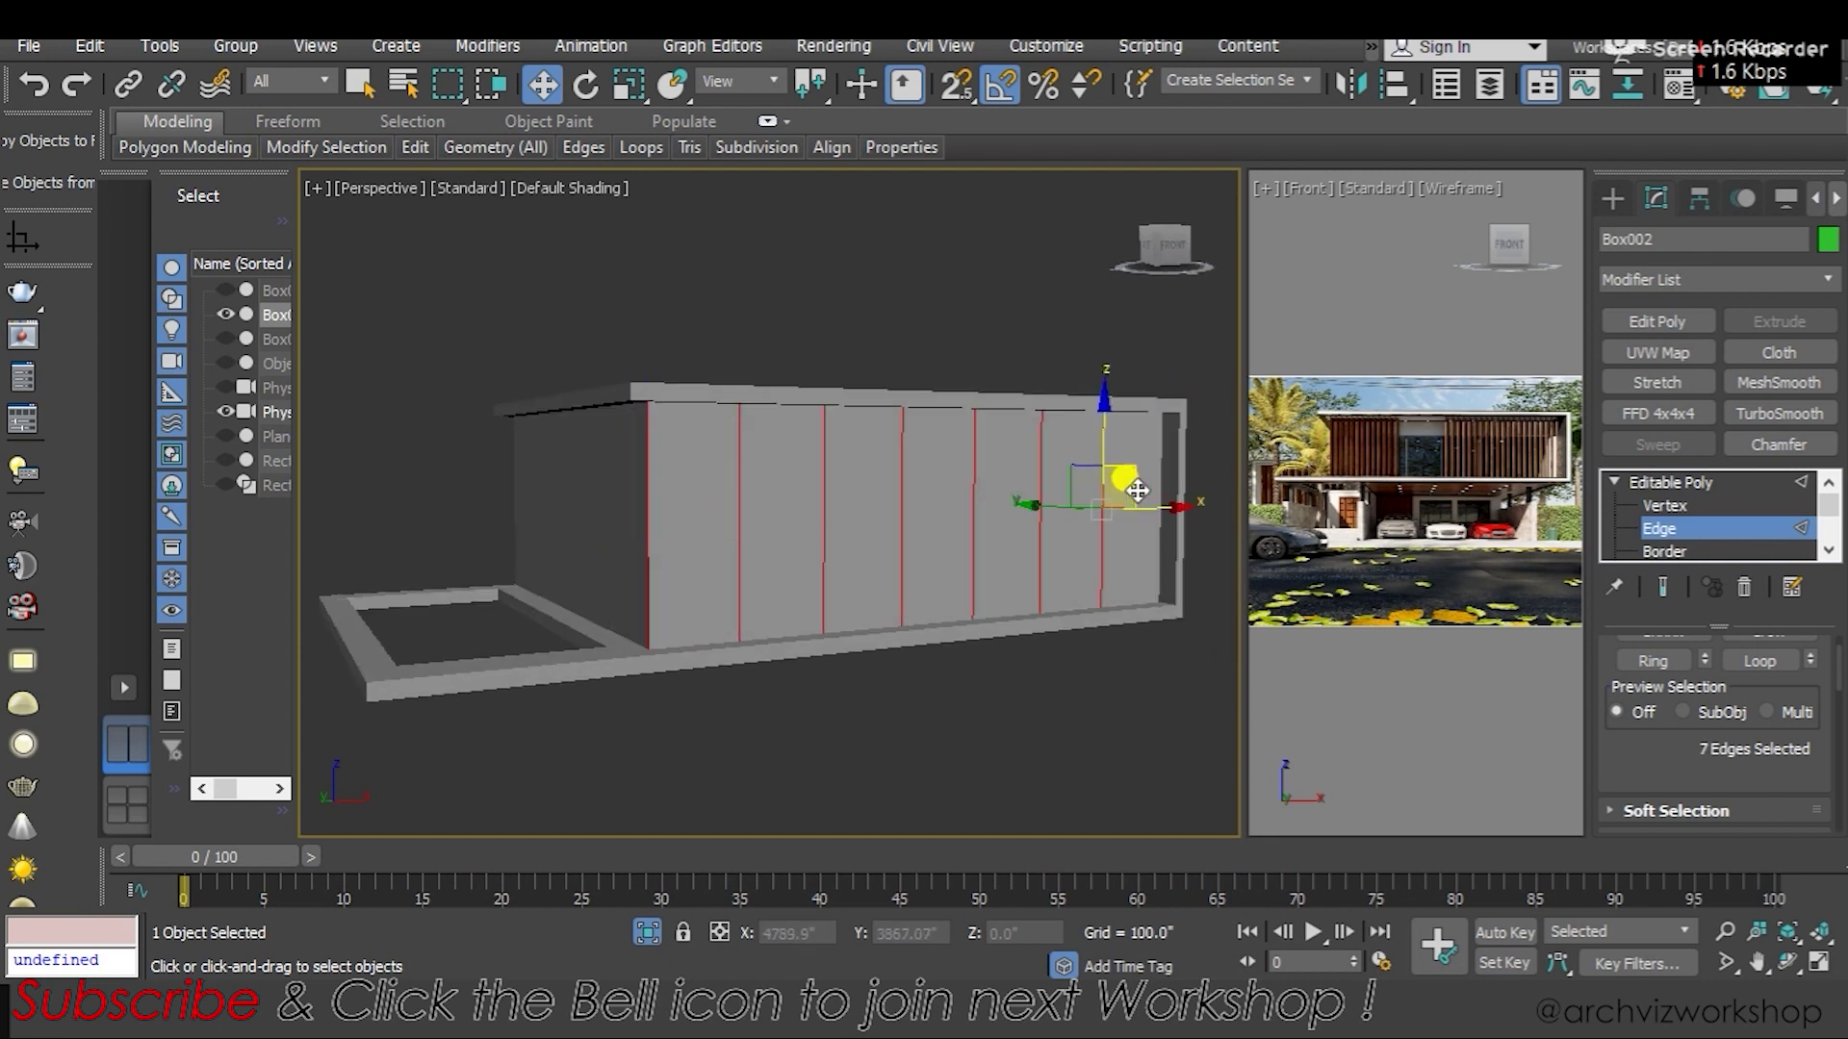
{"action": "left_click", "coordinate": [1162, 453], "text": "ctrl"}
Connect the selected vertical edges with a single horizontal edge, with Edged Faces on
{"action": "middle_click_drag", "start_coordinate": [1151, 456], "coordinate": [1142, 432], "text": "alt"}
{"action": "right_click", "coordinate": [1143, 433]}
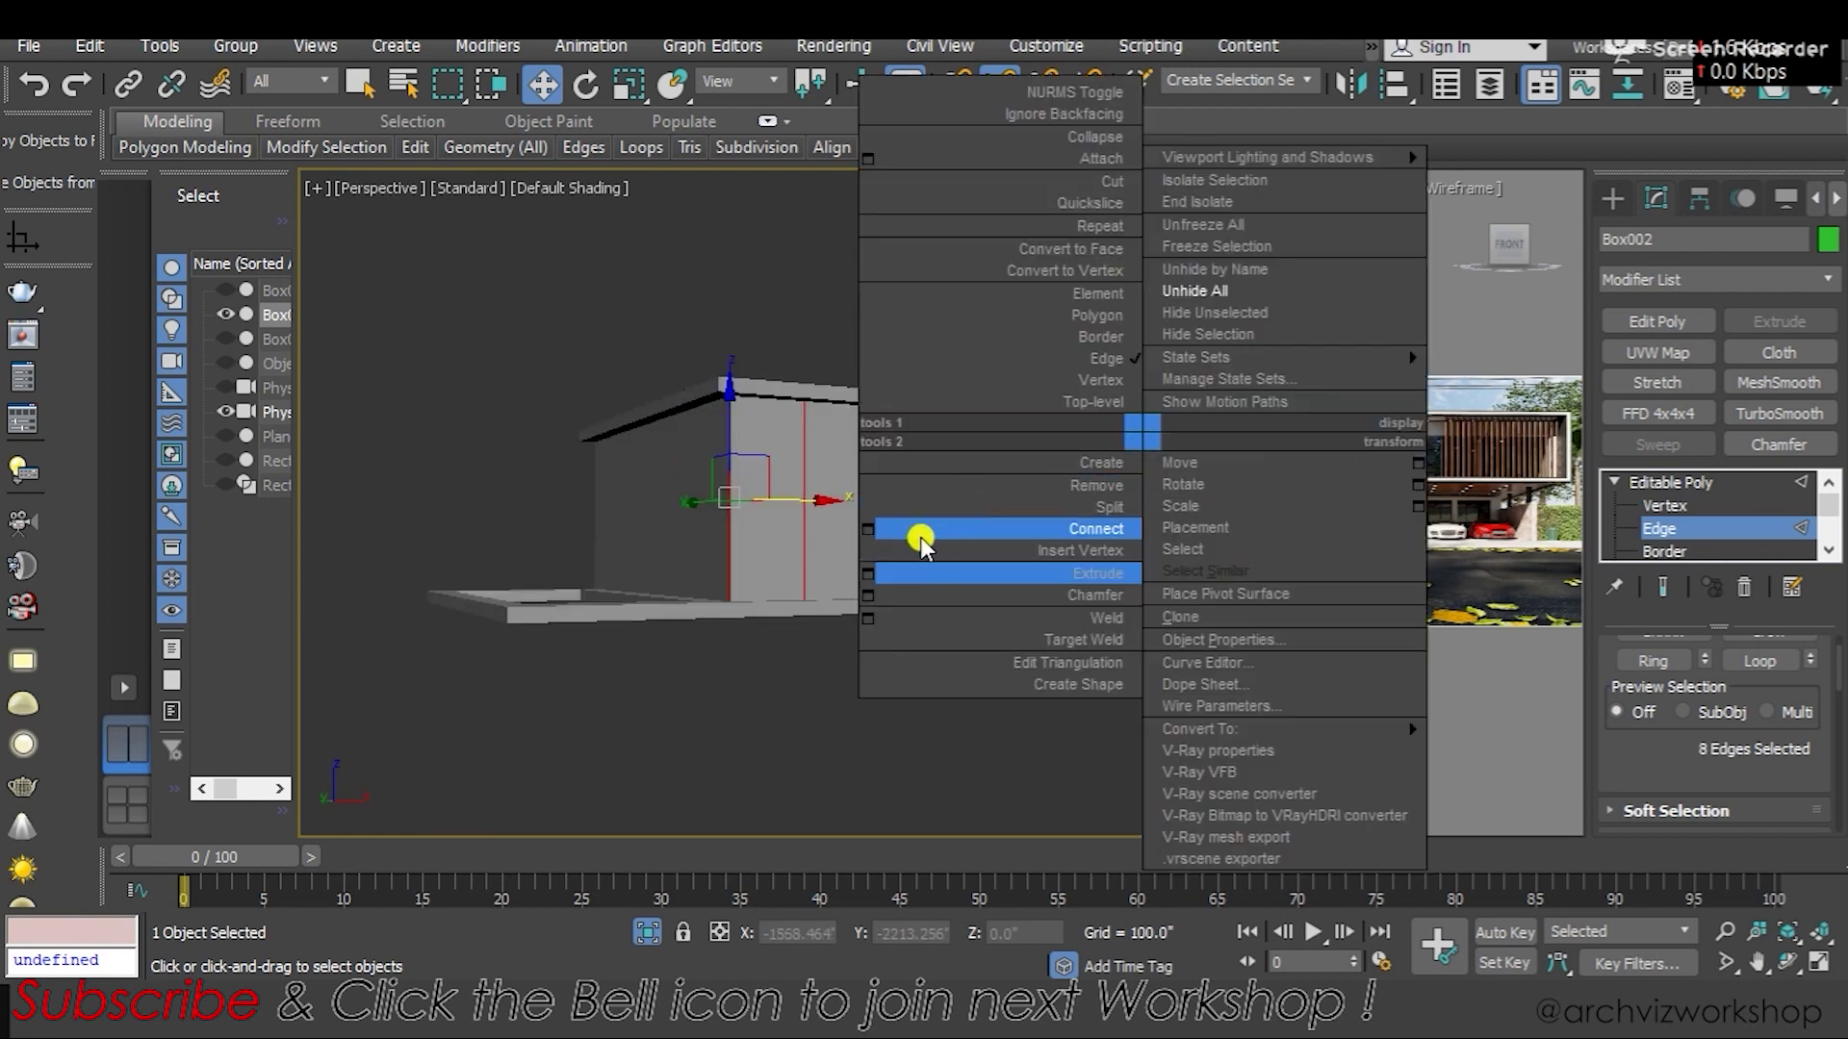
{"action": "left_click", "coordinate": [881, 529]}
{"action": "left_click_drag", "start_coordinate": [800, 518], "coordinate": [798, 522]}
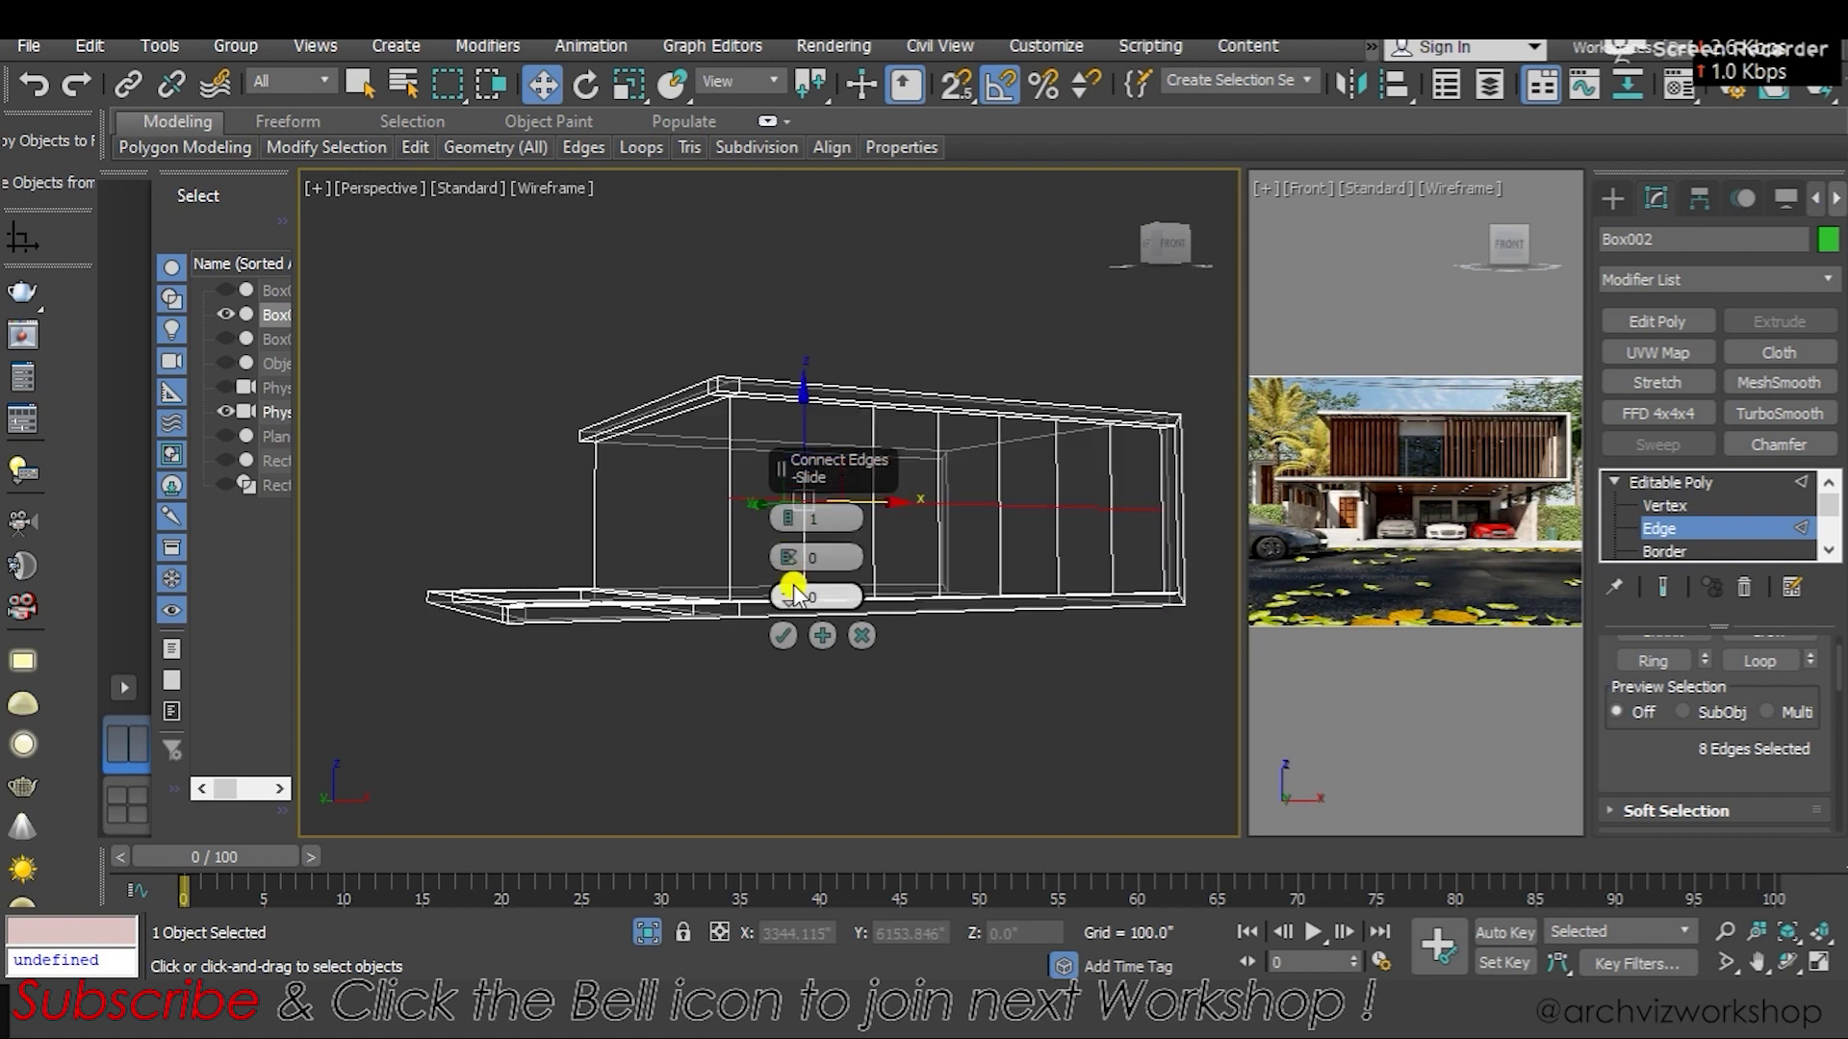
{"action": "key", "text": "F4"}
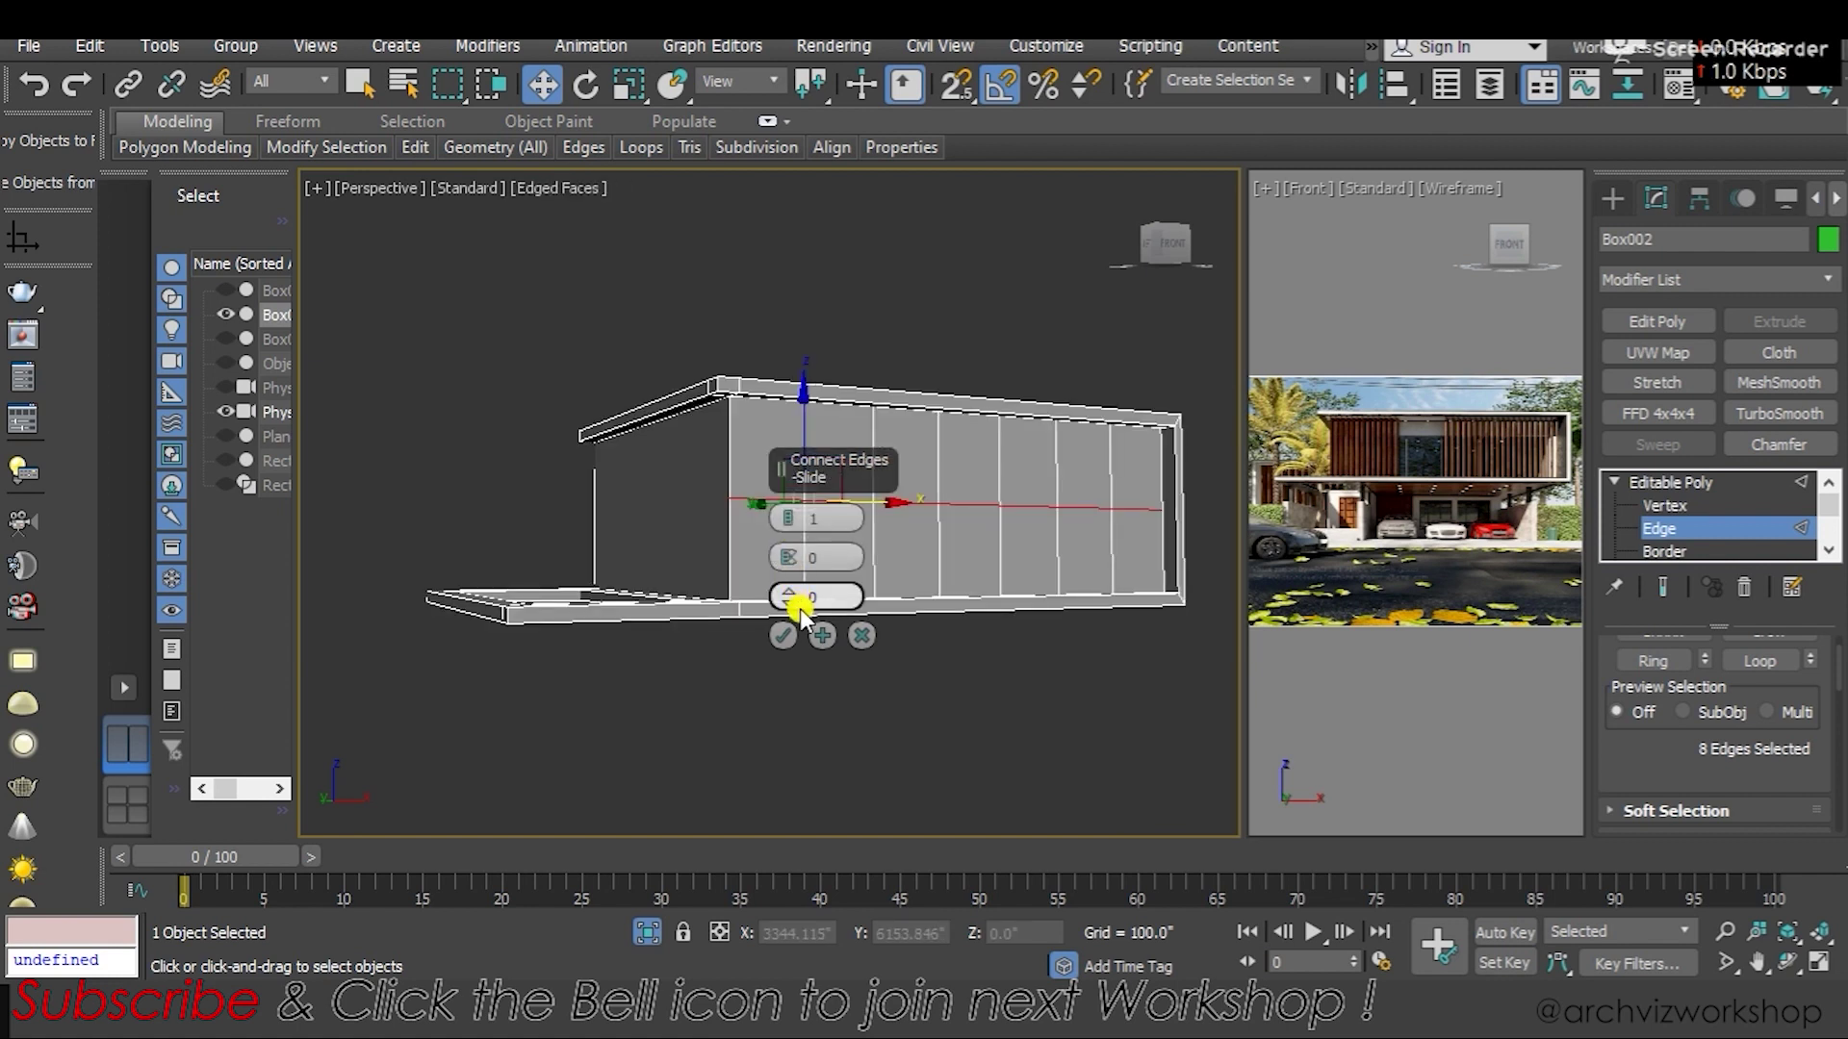
{"action": "scroll", "coordinate": [453, 453], "scroll_direction": "up", "scroll_amount": 3}
{"action": "scroll", "coordinate": [525, 542], "scroll_direction": "up", "scroll_amount": 3}
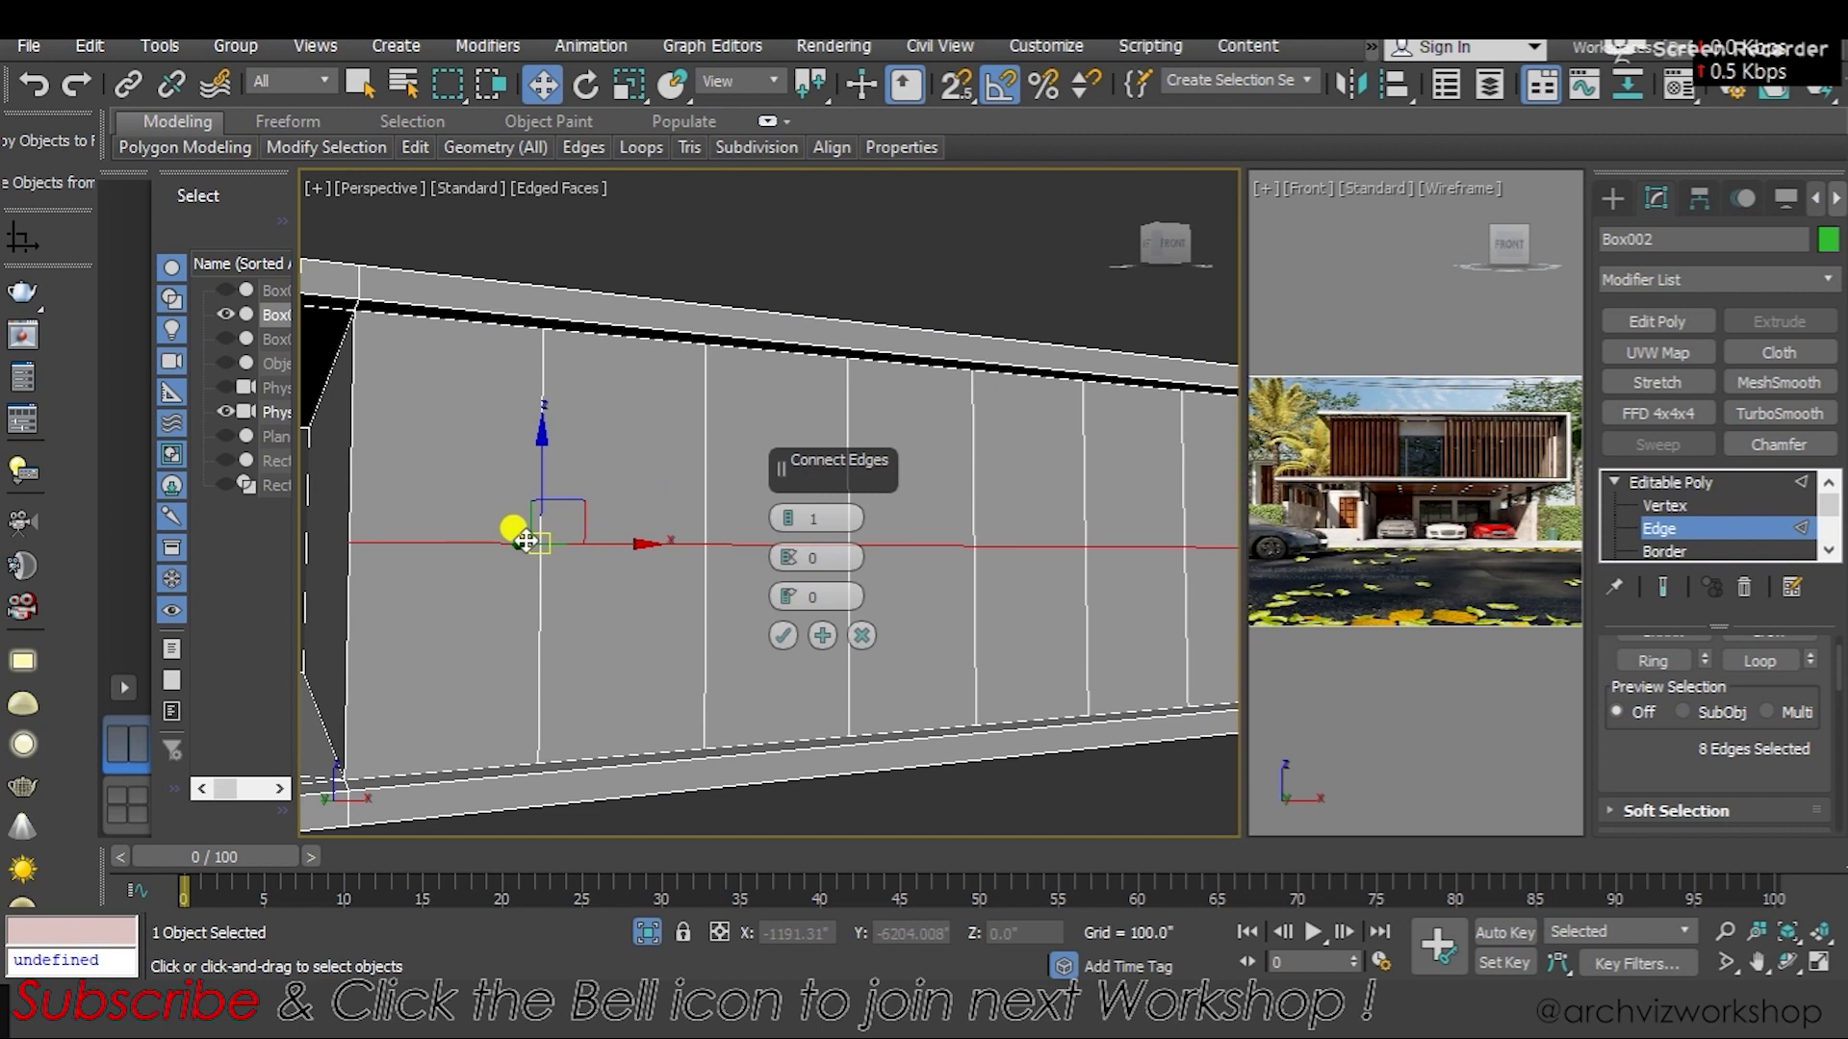
{"action": "left_click", "coordinate": [782, 636]}
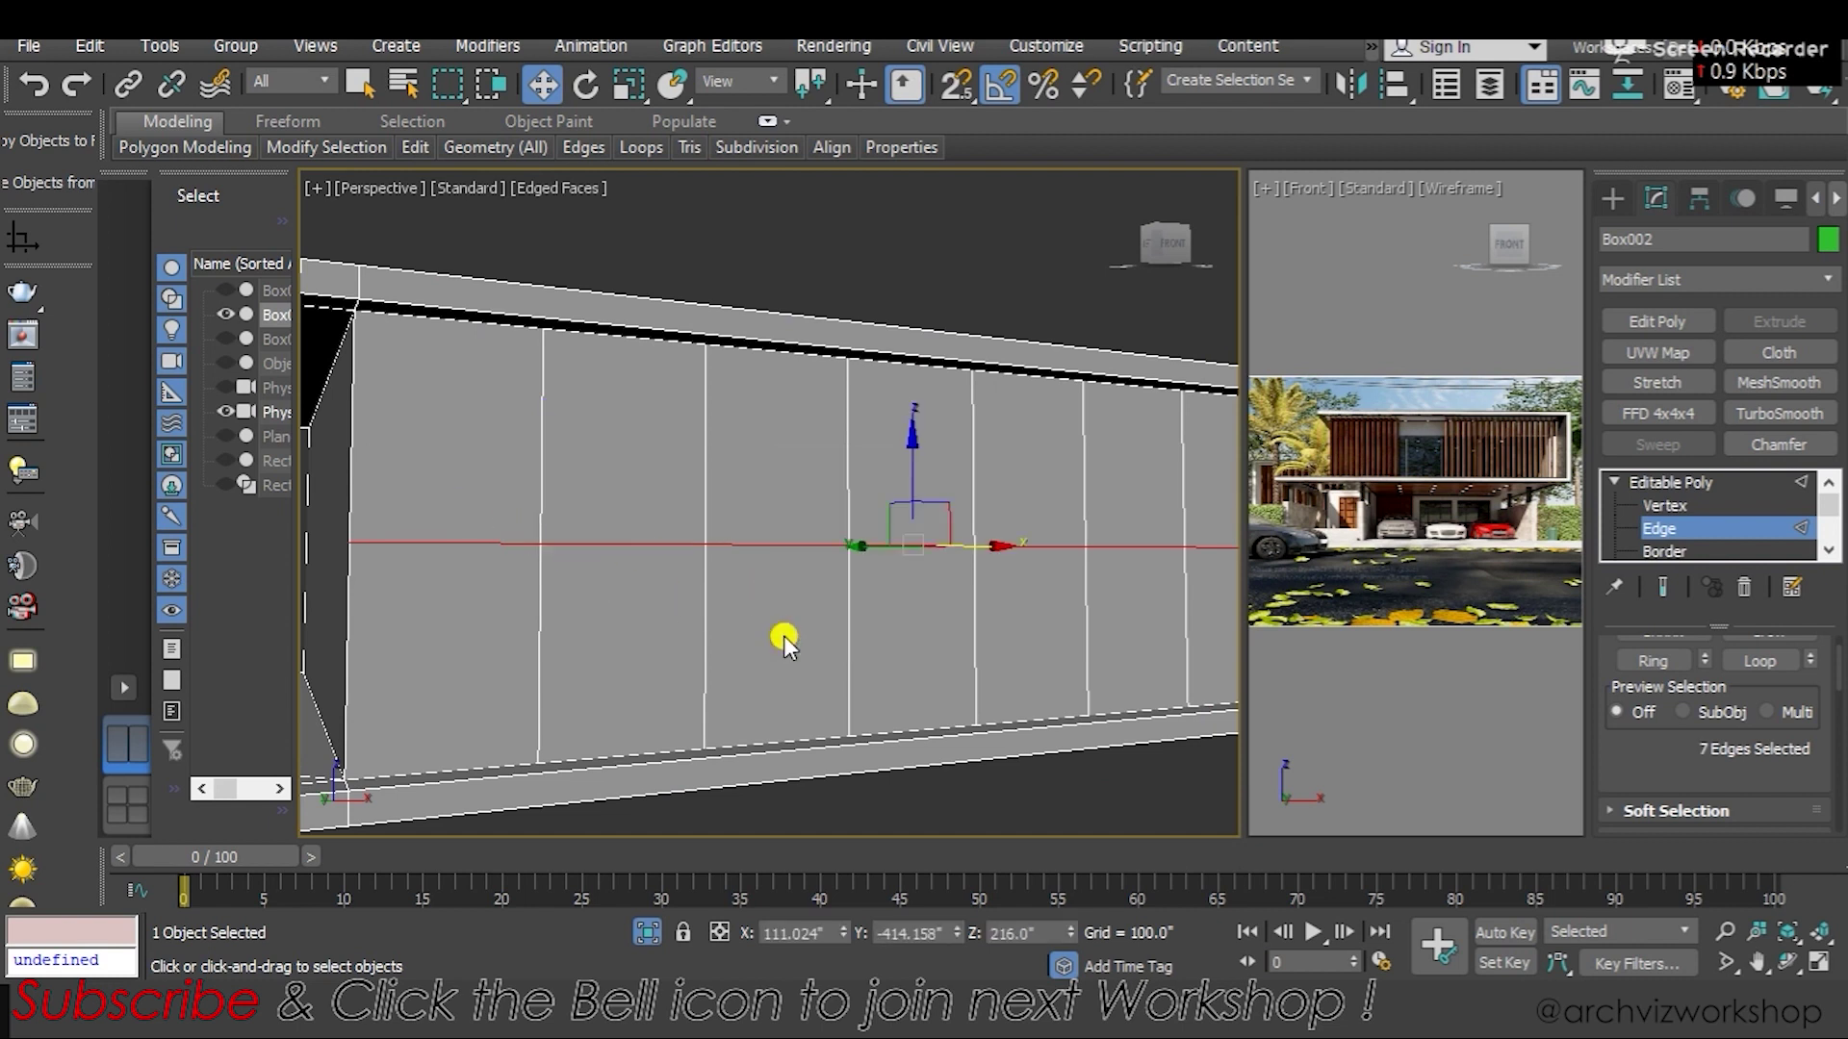
Raise the new horizontal edge near the wall's top, to Z 260.621"
{"action": "middle_click_drag", "start_coordinate": [783, 639], "coordinate": [739, 562], "text": "alt"}
{"action": "left_click_drag", "start_coordinate": [952, 522], "coordinate": [964, 424]}
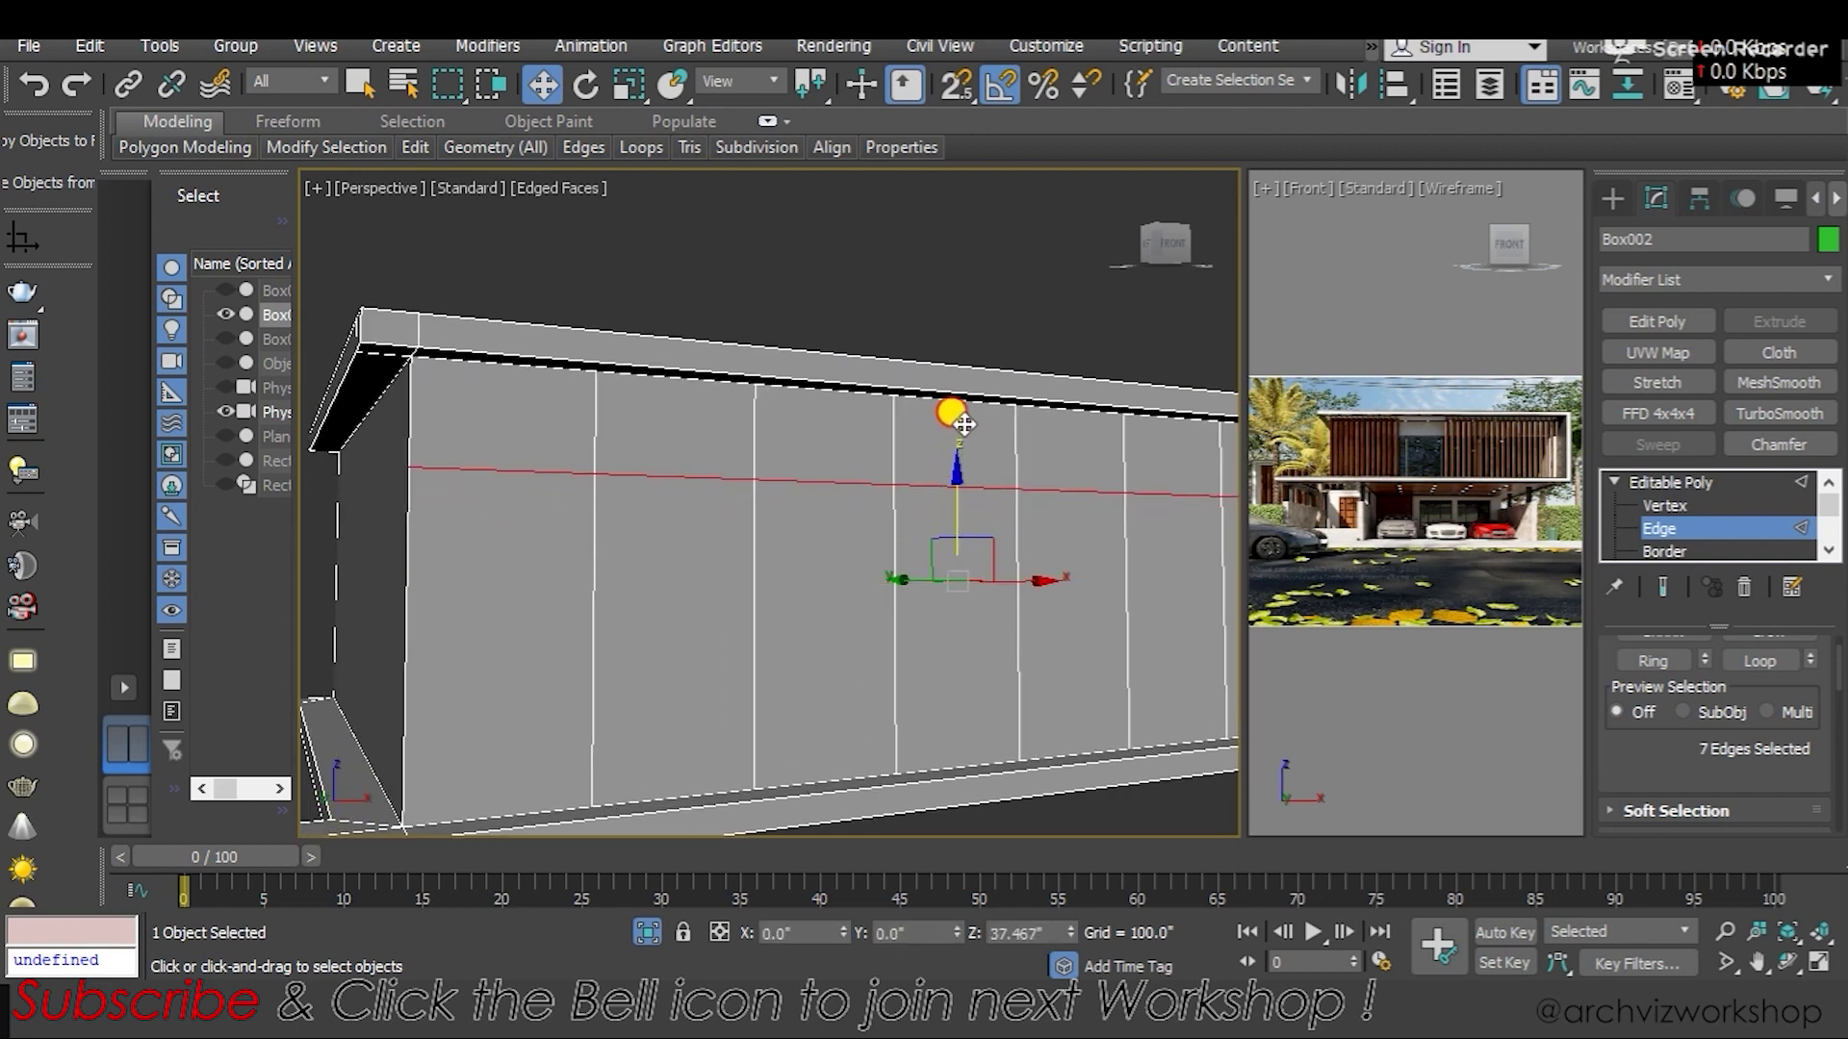
{"action": "mouse_move", "coordinate": [963, 425]}
{"action": "middle_mouse_down", "text": "alt"}
{"action": "mouse_move", "coordinate": [779, 441]}
{"action": "mouse_move", "coordinate": [783, 462]}
{"action": "mouse_move", "coordinate": [963, 424]}
{"action": "middle_mouse_up", "text": "alt"}
{"action": "left_click_drag", "start_coordinate": [950, 425], "coordinate": [944, 405]}
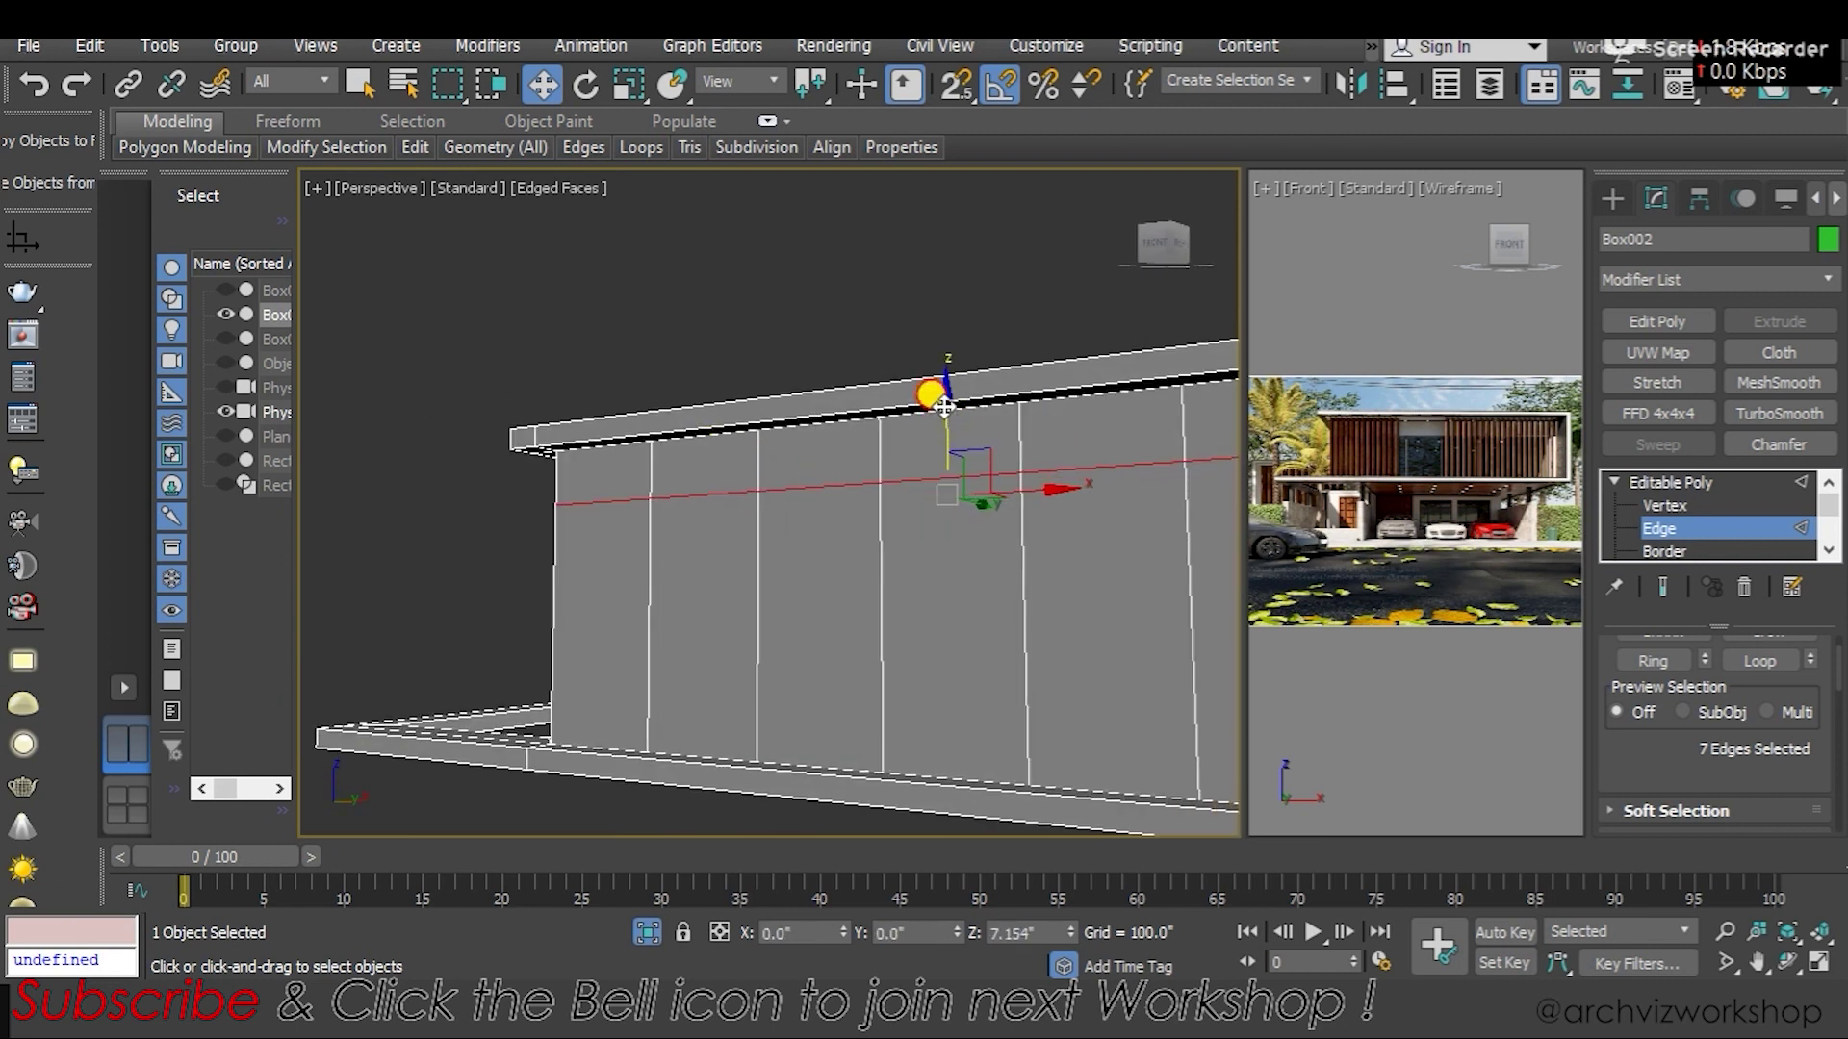
{"action": "mouse_move", "coordinate": [921, 429]}
{"action": "middle_mouse_down", "text": "alt"}
{"action": "mouse_move", "coordinate": [904, 506]}
{"action": "mouse_move", "coordinate": [920, 518]}
{"action": "mouse_move", "coordinate": [879, 462]}
{"action": "mouse_move", "coordinate": [904, 524]}
{"action": "mouse_move", "coordinate": [1081, 500]}
{"action": "middle_mouse_up", "text": "alt"}
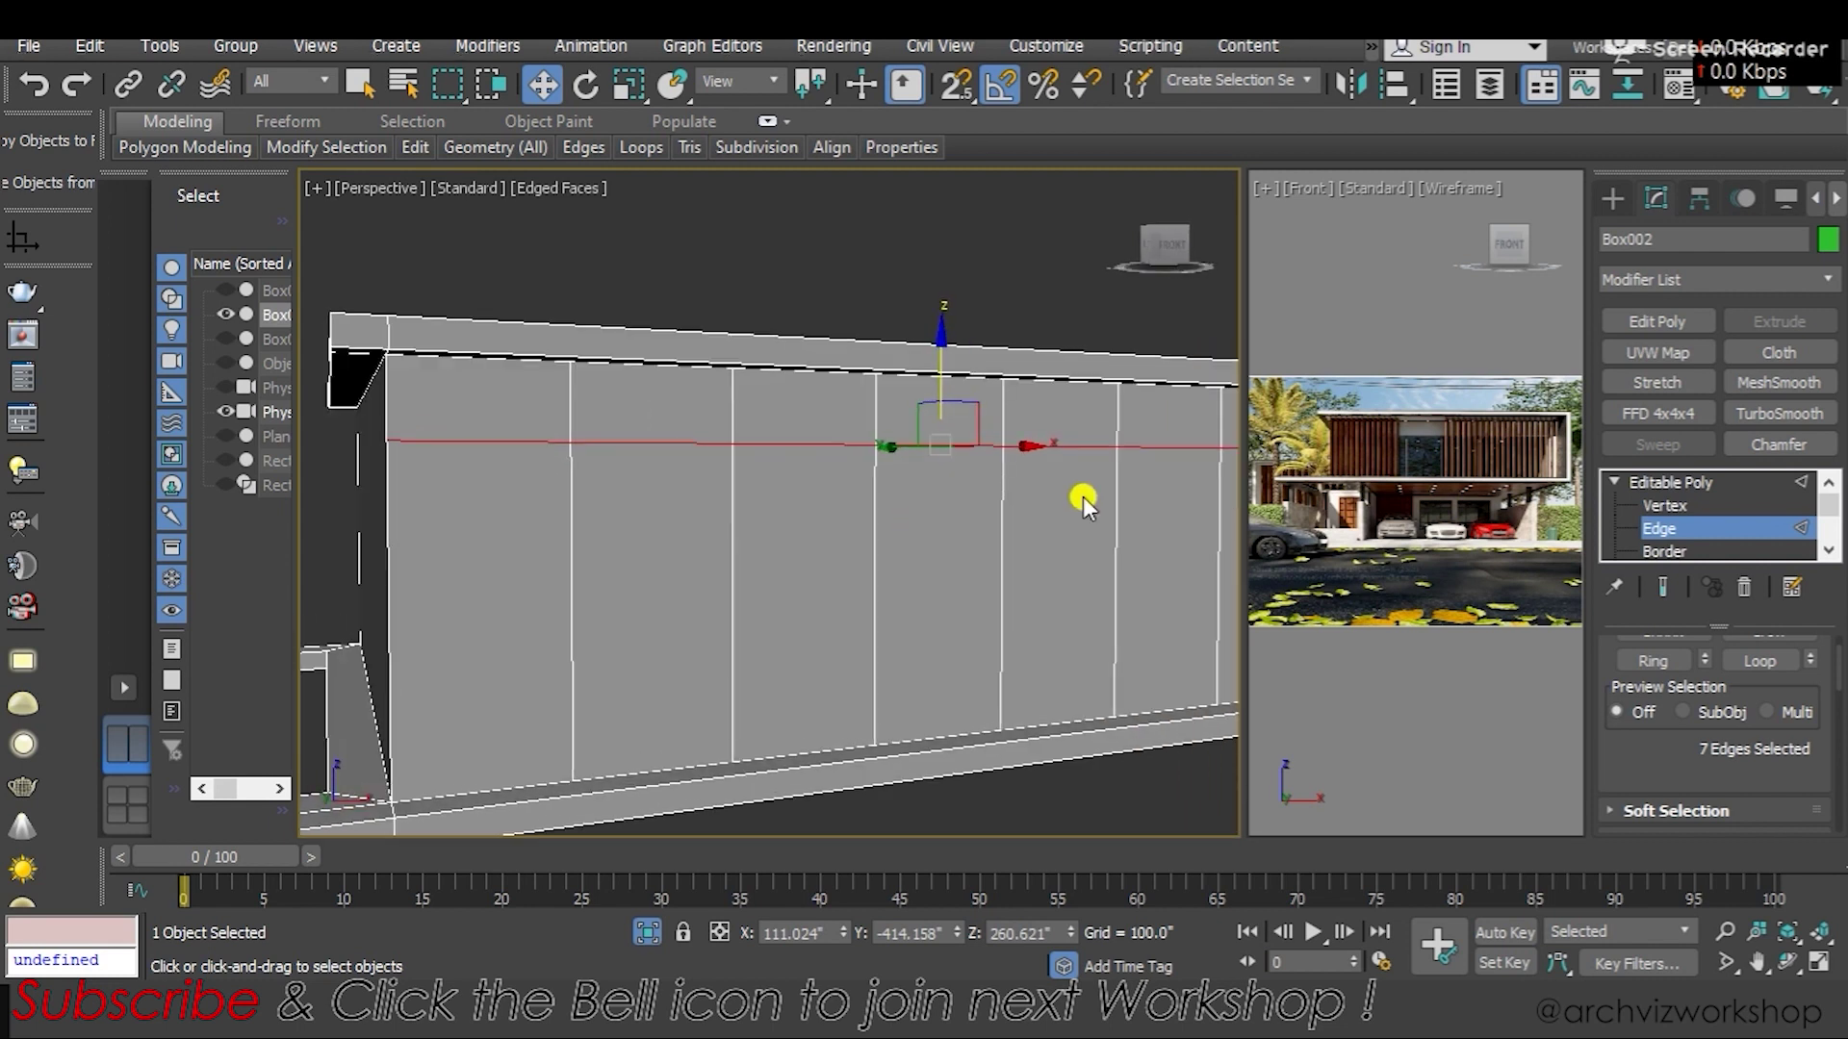
{"action": "scroll", "coordinate": [1059, 495], "scroll_direction": "up", "scroll_amount": 2}
{"action": "scroll", "coordinate": [922, 491], "scroll_direction": "down", "scroll_amount": 5}
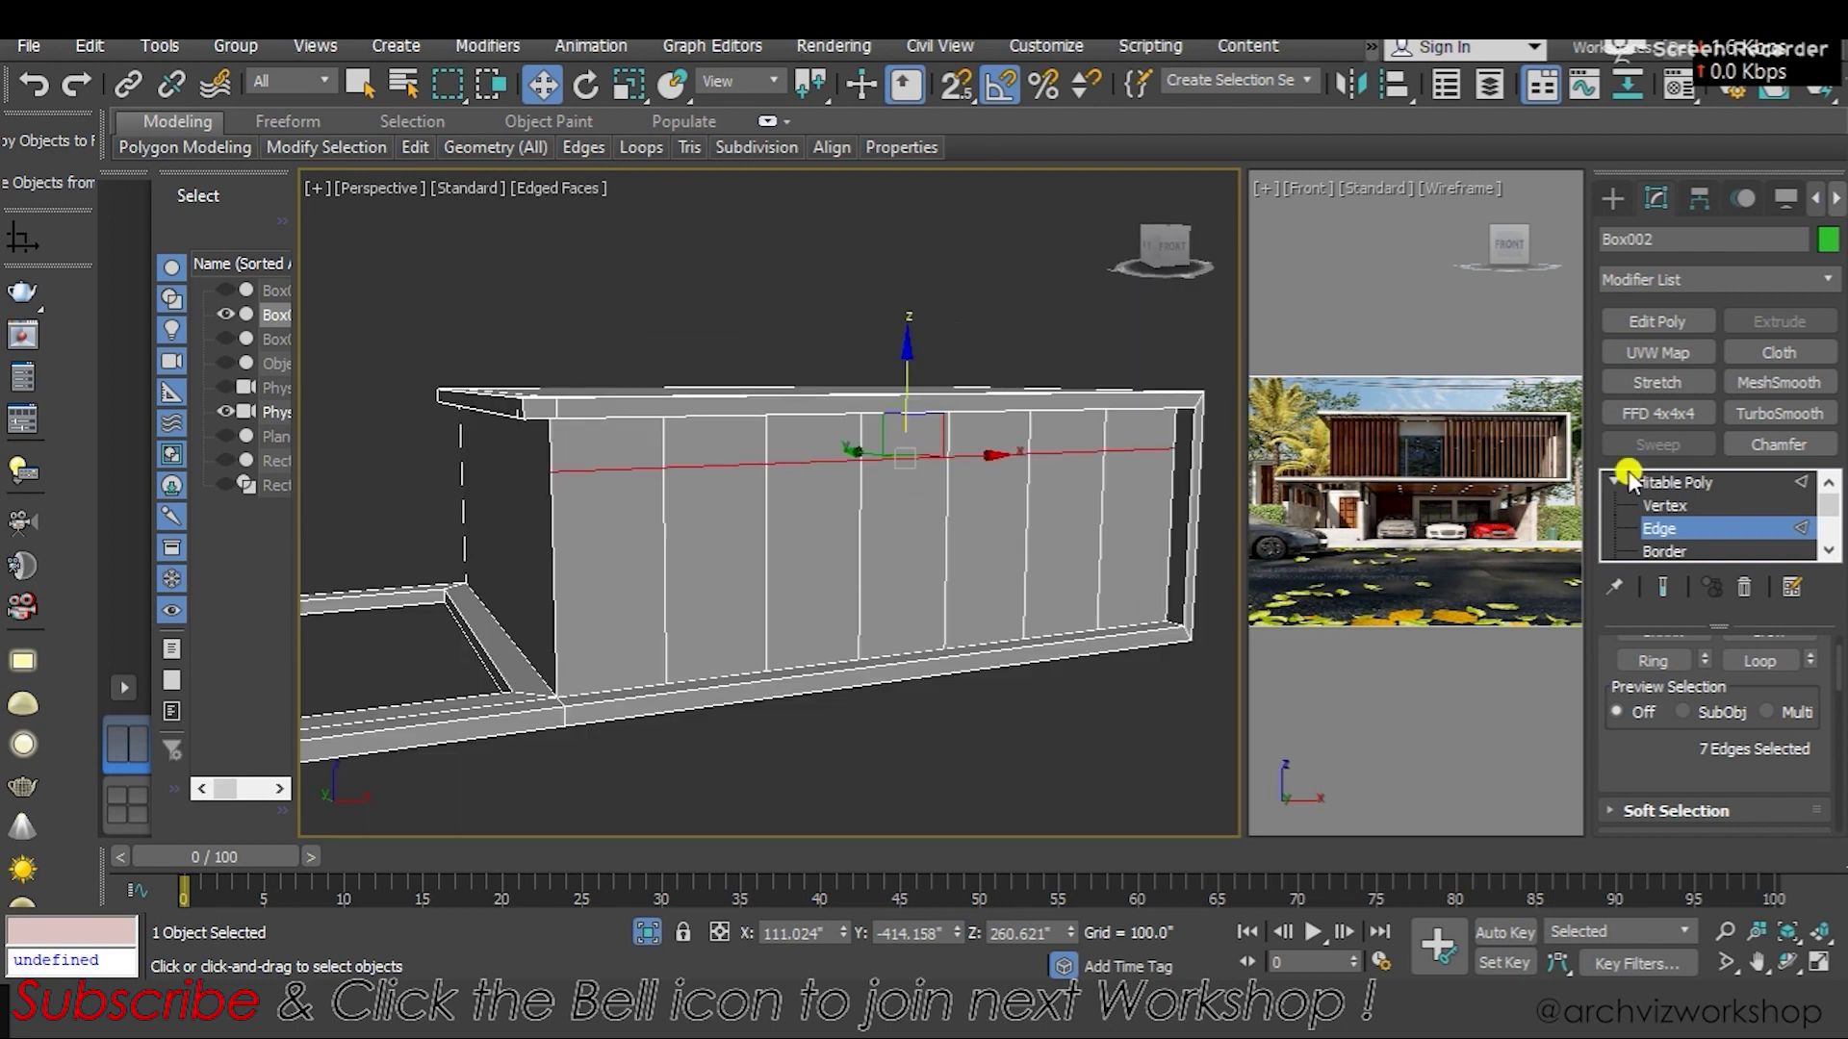
At polygon level, select the seven lower wall panel faces
{"action": "scroll", "coordinate": [1693, 534], "scroll_direction": "down", "scroll_amount": 2}
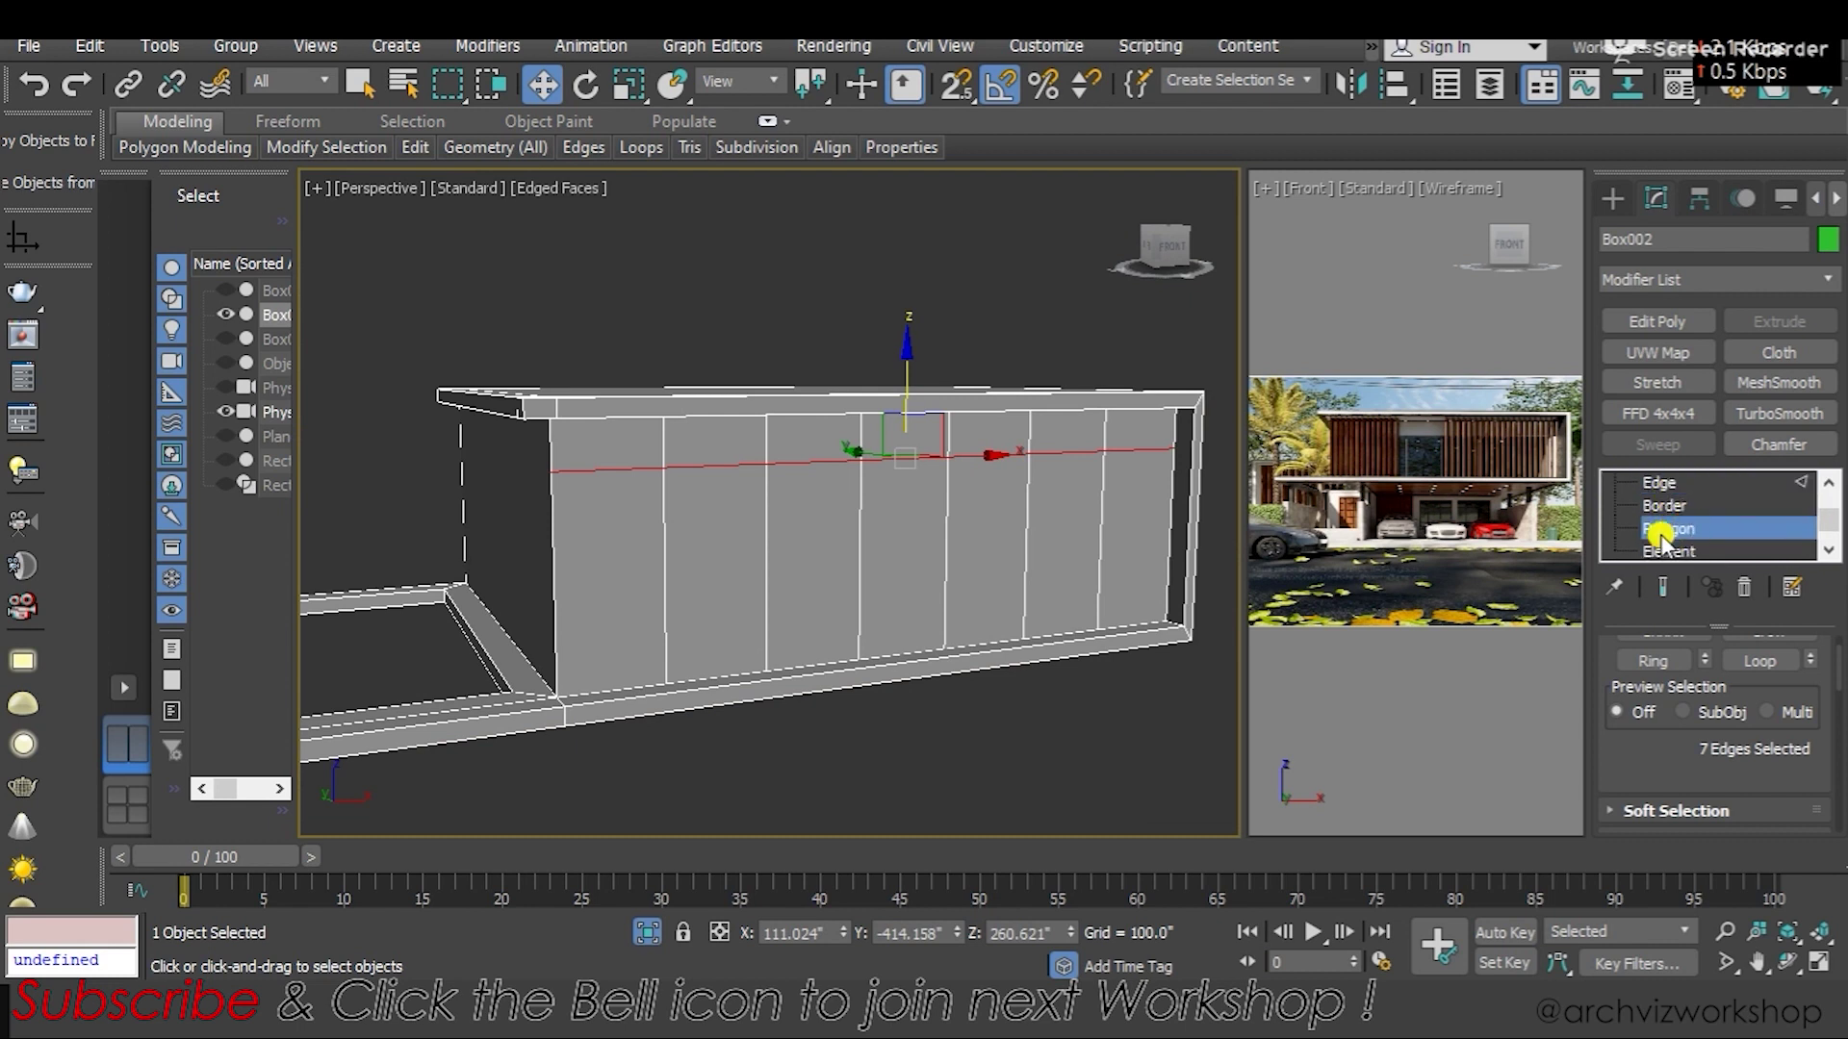
{"action": "left_click", "coordinate": [1686, 528]}
{"action": "left_click", "coordinate": [610, 536]}
{"action": "left_click", "coordinate": [691, 496], "text": "ctrl"}
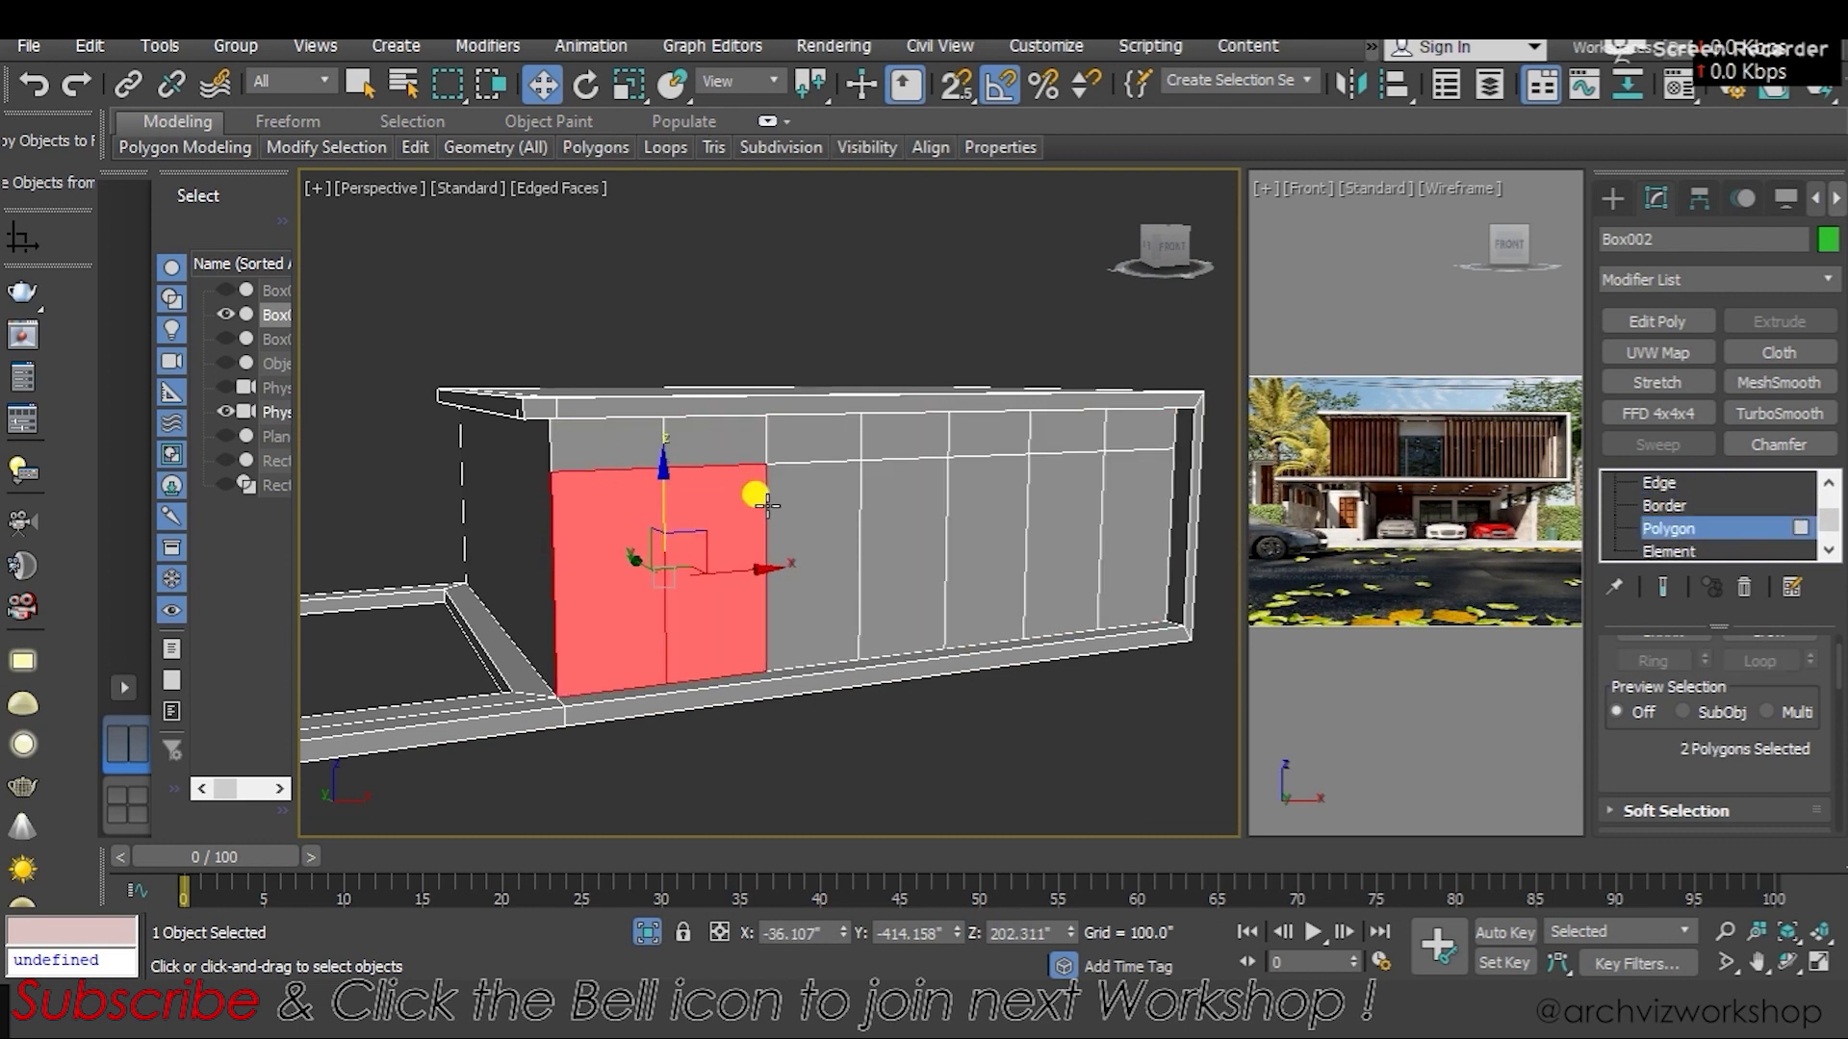
{"action": "left_click", "coordinate": [783, 489], "text": "ctrl"}
{"action": "left_click", "coordinate": [891, 485], "text": "ctrl"}
{"action": "left_click", "coordinate": [981, 500], "text": "ctrl"}
{"action": "left_click", "coordinate": [1073, 515], "text": "ctrl"}
{"action": "left_click", "coordinate": [1143, 495], "text": "ctrl"}
{"action": "middle_click_drag", "start_coordinate": [1084, 507], "coordinate": [961, 482], "text": "alt"}
{"action": "mouse_move", "coordinate": [706, 503]}
{"action": "middle_mouse_down", "text": "alt"}
{"action": "mouse_move", "coordinate": [784, 565]}
{"action": "mouse_move", "coordinate": [742, 529]}
{"action": "mouse_move", "coordinate": [825, 545]}
{"action": "middle_mouse_up", "text": "alt"}
{"action": "scroll", "coordinate": [513, 563], "scroll_direction": "up", "scroll_amount": 5}
{"action": "mouse_move", "coordinate": [513, 563]}
{"action": "middle_mouse_down", "text": "alt"}
{"action": "mouse_move", "coordinate": [718, 487]}
{"action": "mouse_move", "coordinate": [553, 495]}
{"action": "mouse_move", "coordinate": [558, 454]}
{"action": "mouse_move", "coordinate": [729, 569]}
{"action": "middle_mouse_up", "text": "alt"}
Compare with the house reference render, then delete and undo the seven wall faces
{"action": "key", "text": "alt+Tab"}
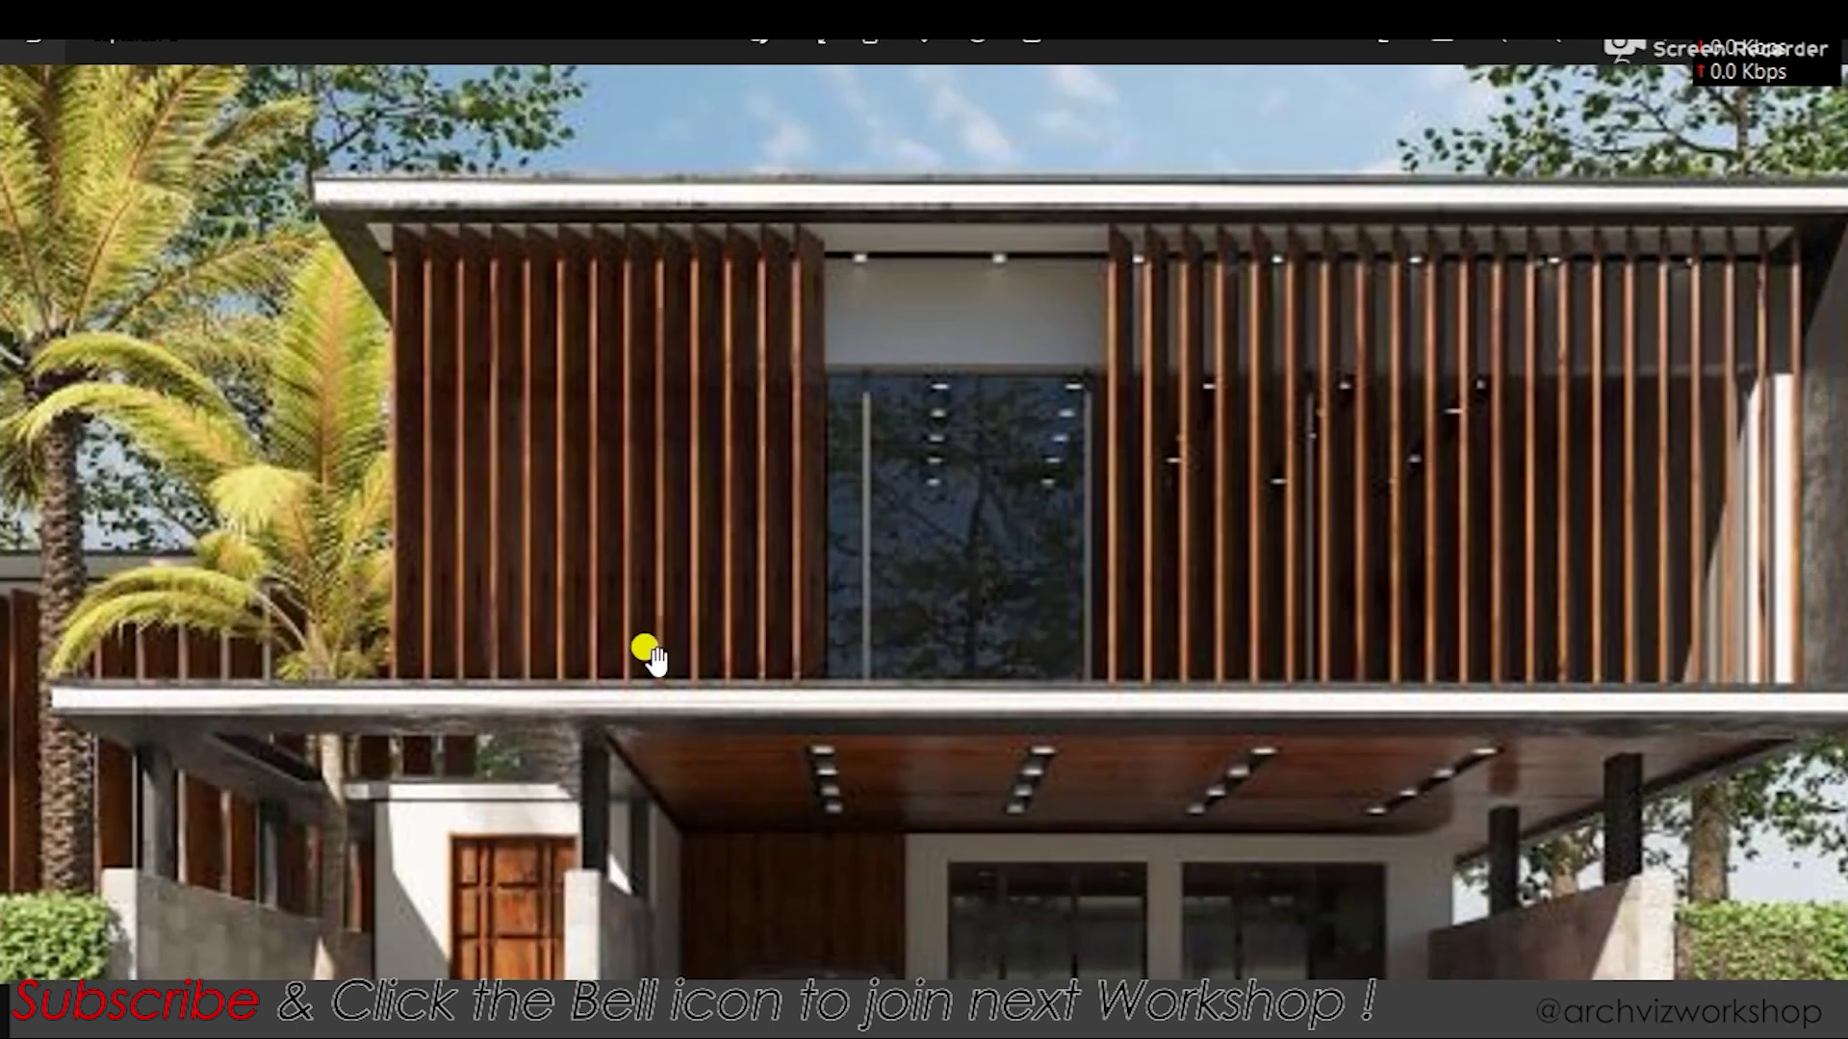
{"action": "key", "text": "alt+Tab"}
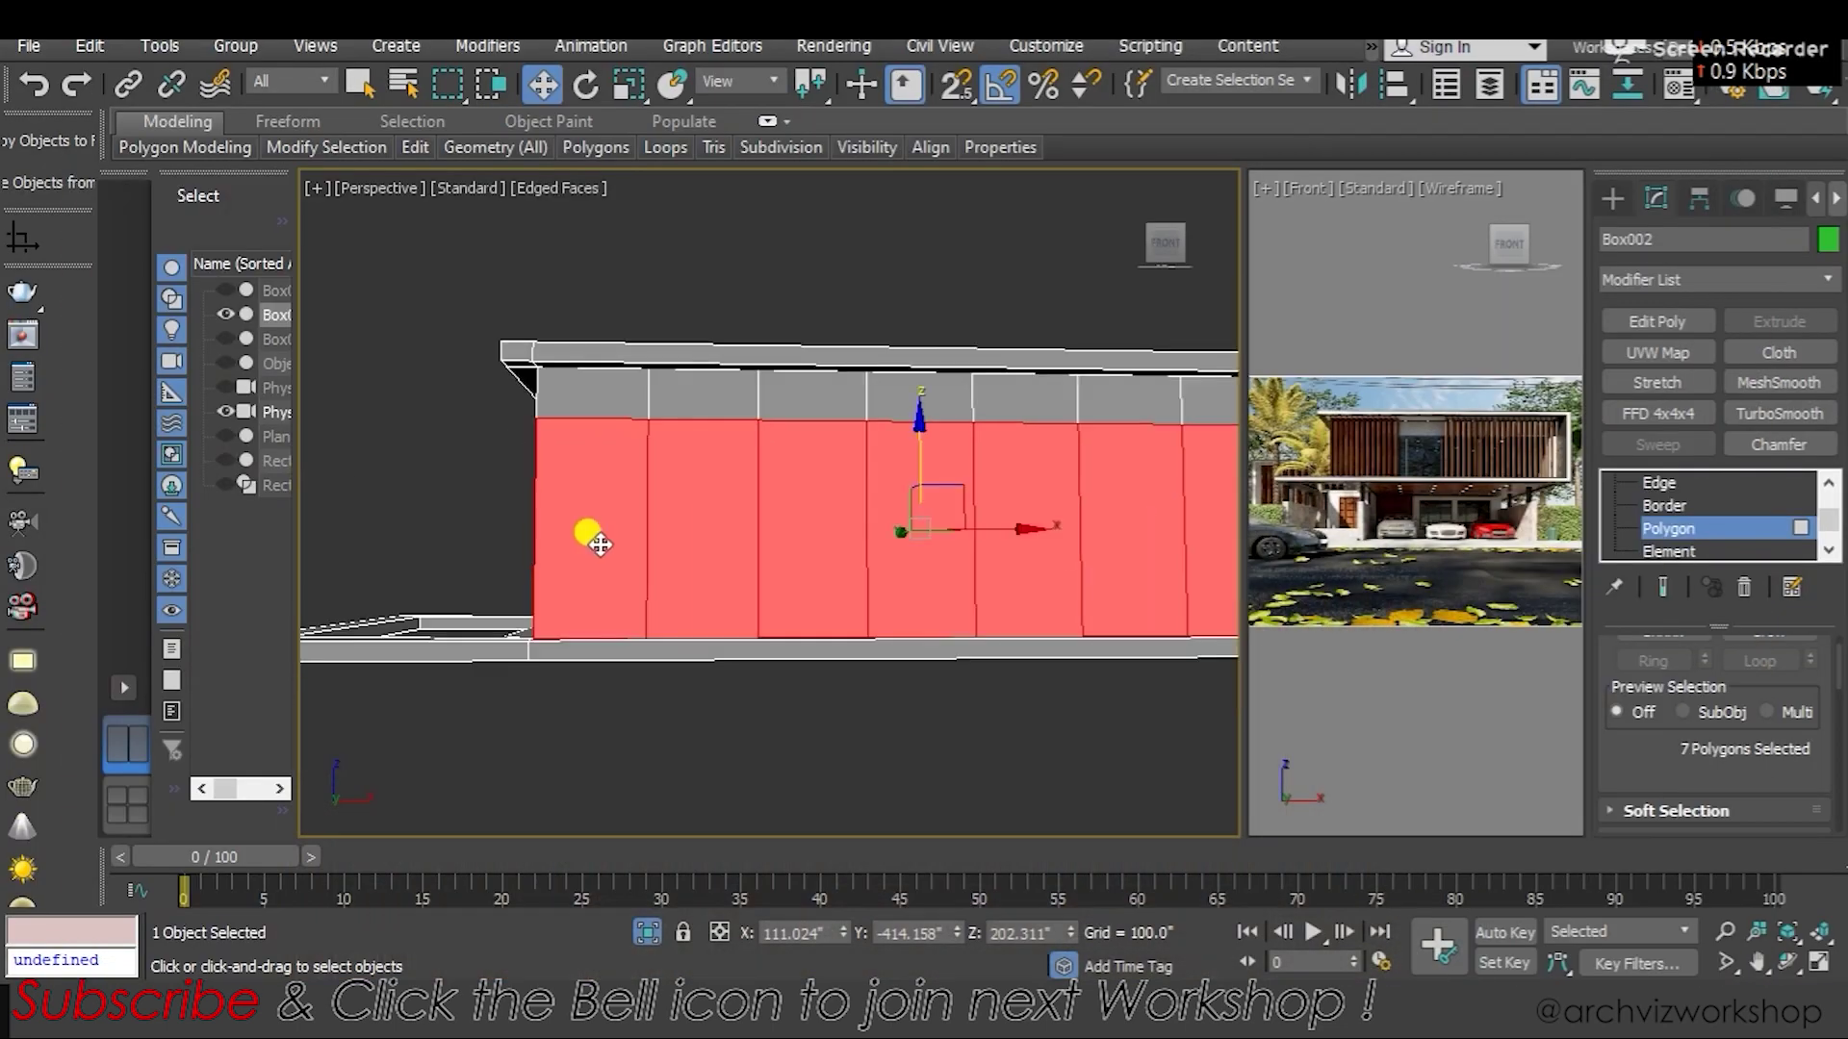
{"action": "mouse_move", "coordinate": [647, 572]}
{"action": "middle_mouse_down", "text": "alt"}
{"action": "mouse_move", "coordinate": [759, 524]}
{"action": "mouse_move", "coordinate": [808, 533]}
{"action": "middle_mouse_up", "text": "alt"}
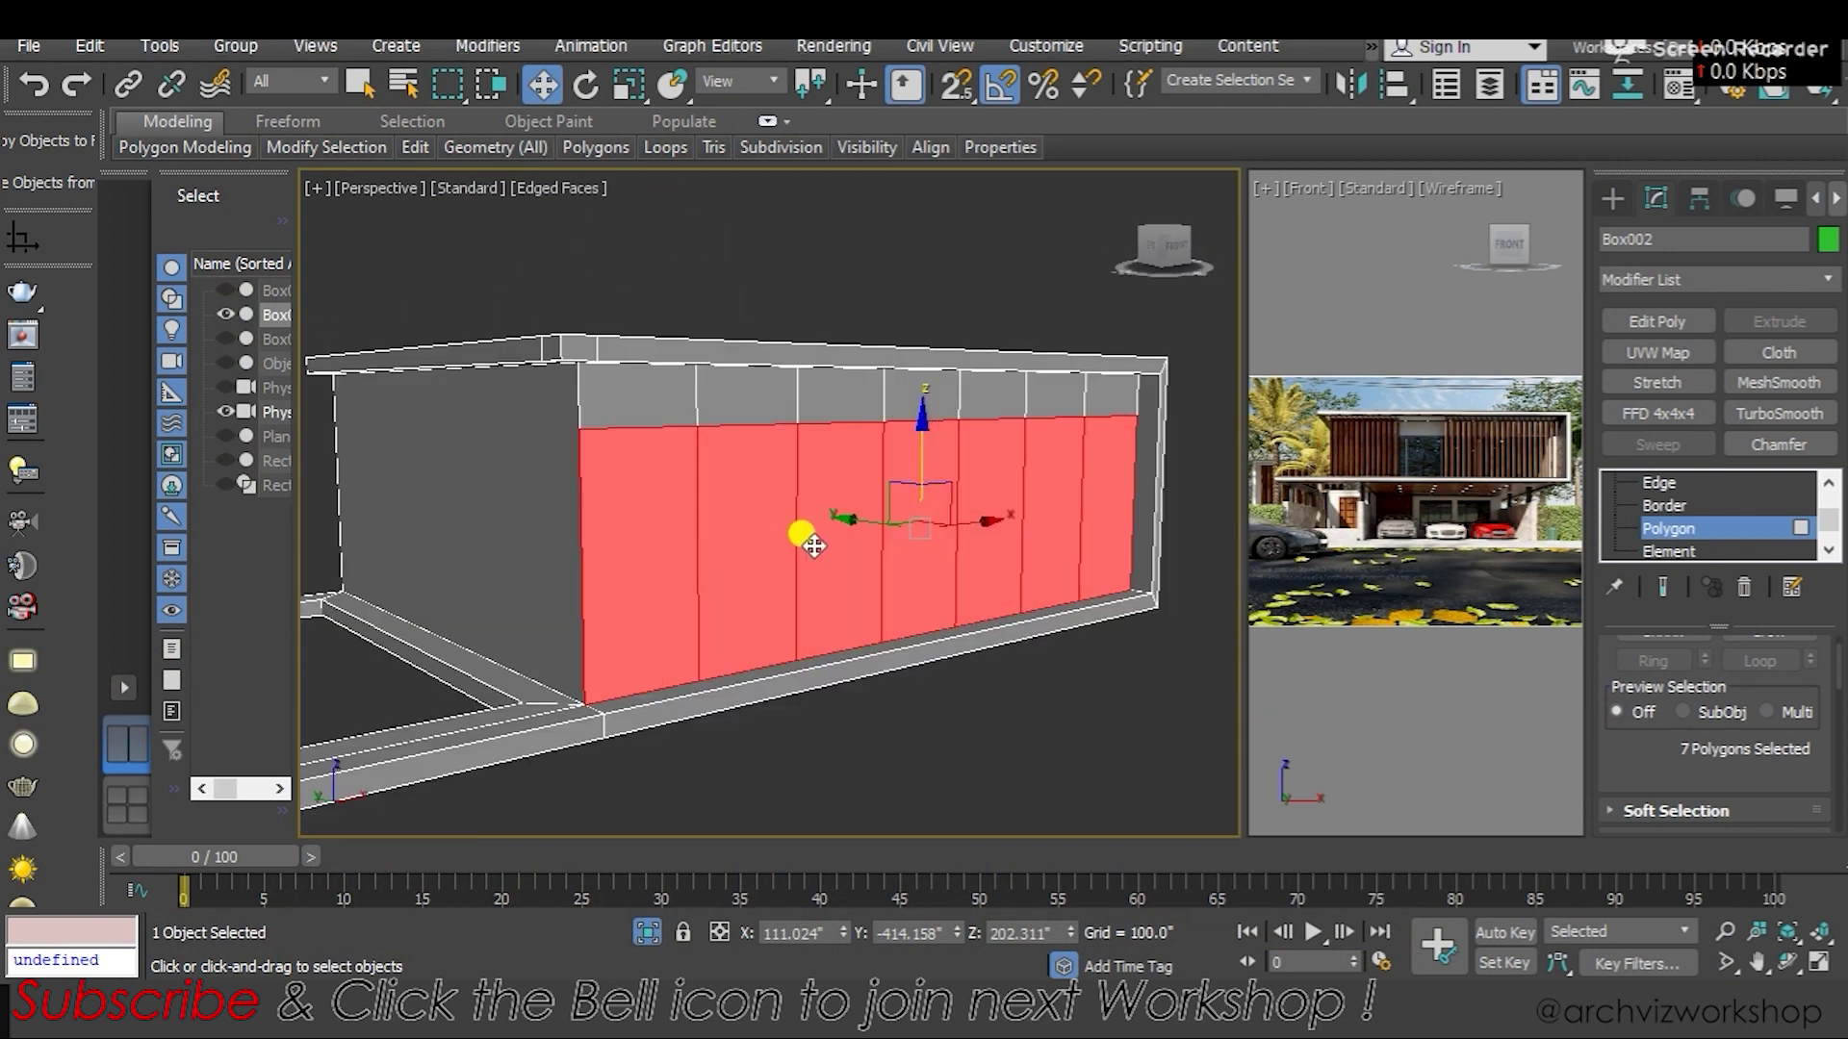
{"action": "scroll", "coordinate": [759, 516], "scroll_direction": "up", "scroll_amount": 5}
{"action": "scroll", "coordinate": [734, 366], "scroll_direction": "down", "scroll_amount": 3}
{"action": "mouse_move", "coordinate": [722, 280]}
{"action": "middle_mouse_down", "text": "alt"}
{"action": "mouse_move", "coordinate": [713, 478]}
{"action": "mouse_move", "coordinate": [729, 416]}
{"action": "mouse_move", "coordinate": [866, 565]}
{"action": "mouse_move", "coordinate": [705, 529]}
{"action": "mouse_move", "coordinate": [734, 540]}
{"action": "mouse_move", "coordinate": [721, 547]}
{"action": "mouse_move", "coordinate": [812, 548]}
{"action": "mouse_move", "coordinate": [792, 574]}
{"action": "mouse_move", "coordinate": [809, 583]}
{"action": "mouse_move", "coordinate": [782, 578]}
{"action": "mouse_move", "coordinate": [895, 429]}
{"action": "mouse_move", "coordinate": [842, 445]}
{"action": "mouse_move", "coordinate": [771, 417]}
{"action": "mouse_move", "coordinate": [868, 495]}
{"action": "mouse_move", "coordinate": [962, 511]}
{"action": "mouse_move", "coordinate": [867, 466]}
{"action": "mouse_move", "coordinate": [876, 491]}
{"action": "mouse_move", "coordinate": [970, 523]}
{"action": "middle_mouse_up", "text": "alt"}
{"action": "scroll", "coordinate": [736, 464], "scroll_direction": "down", "scroll_amount": 3}
{"action": "key", "text": "Delete"}
{"action": "key", "text": "ctrl+z"}
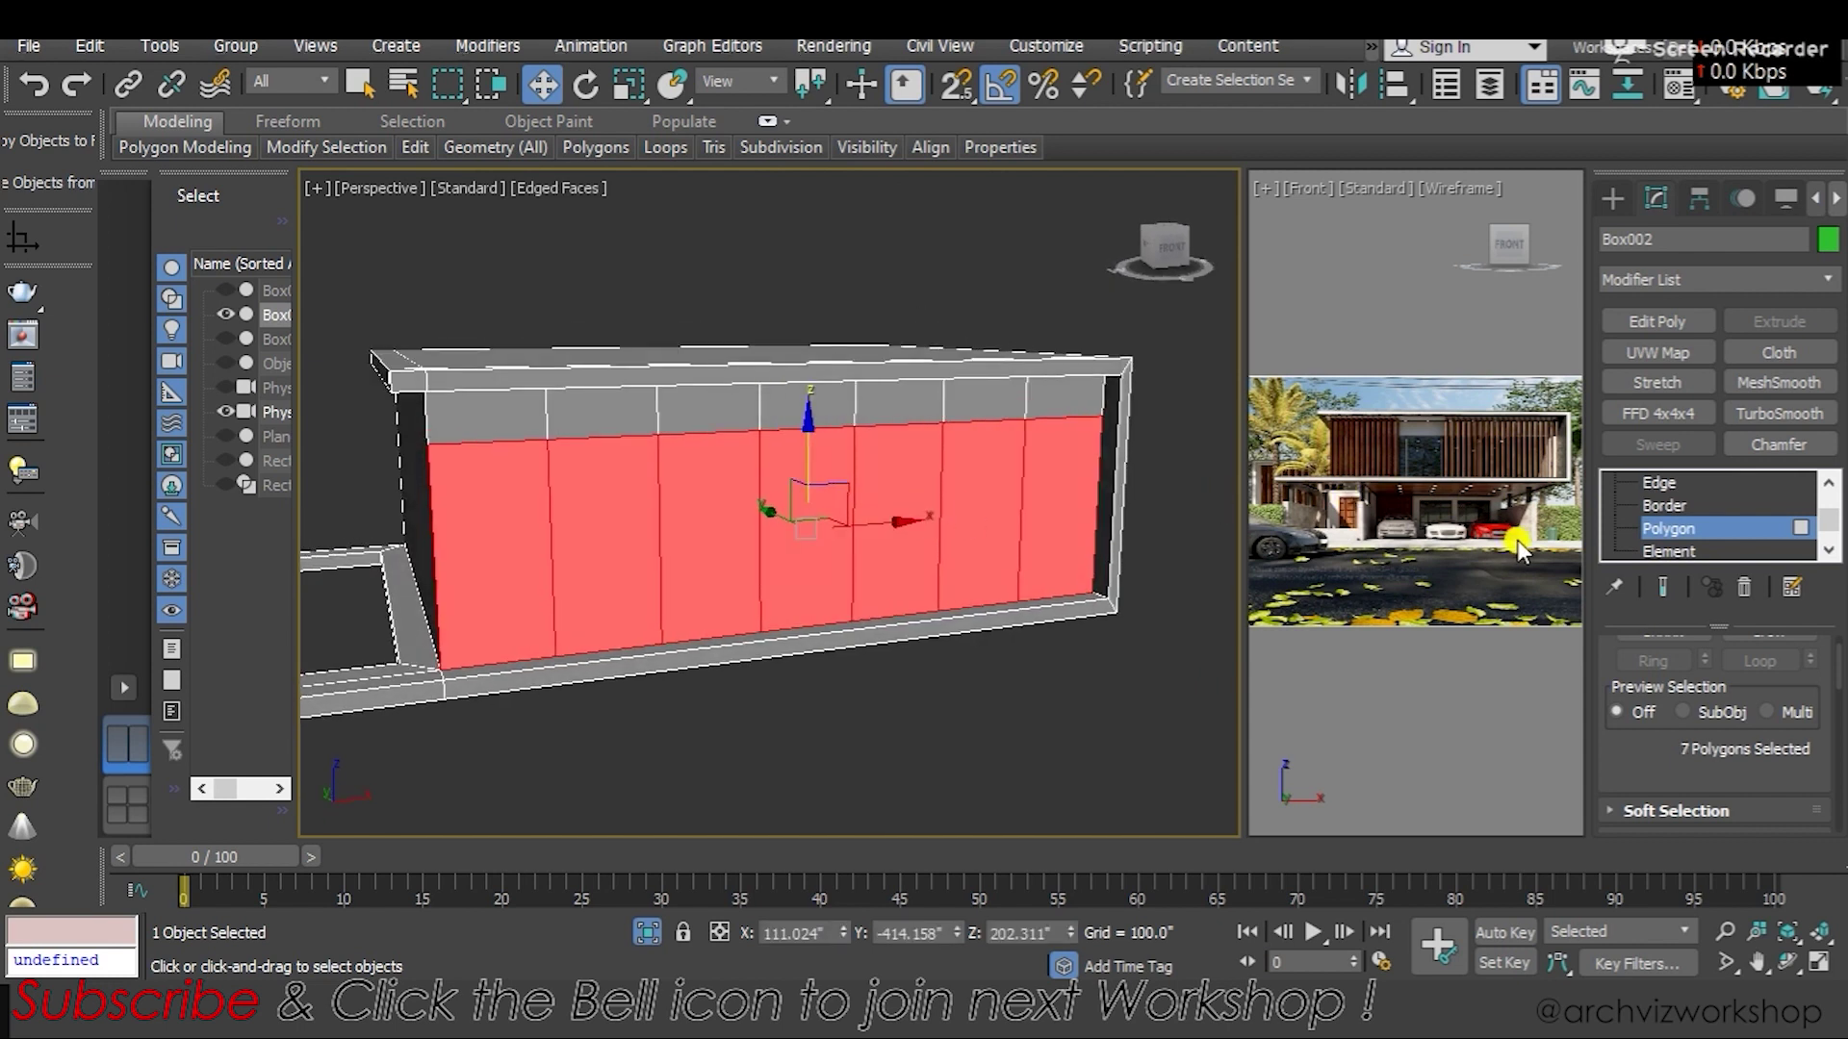
Detach the seven grooved faces as a separate object and hide it
{"action": "mouse_move", "coordinate": [1670, 729]}
{"action": "left_mouse_down"}
{"action": "mouse_move", "coordinate": [1630, 702]}
{"action": "mouse_move", "coordinate": [1647, 126]}
{"action": "left_mouse_up"}
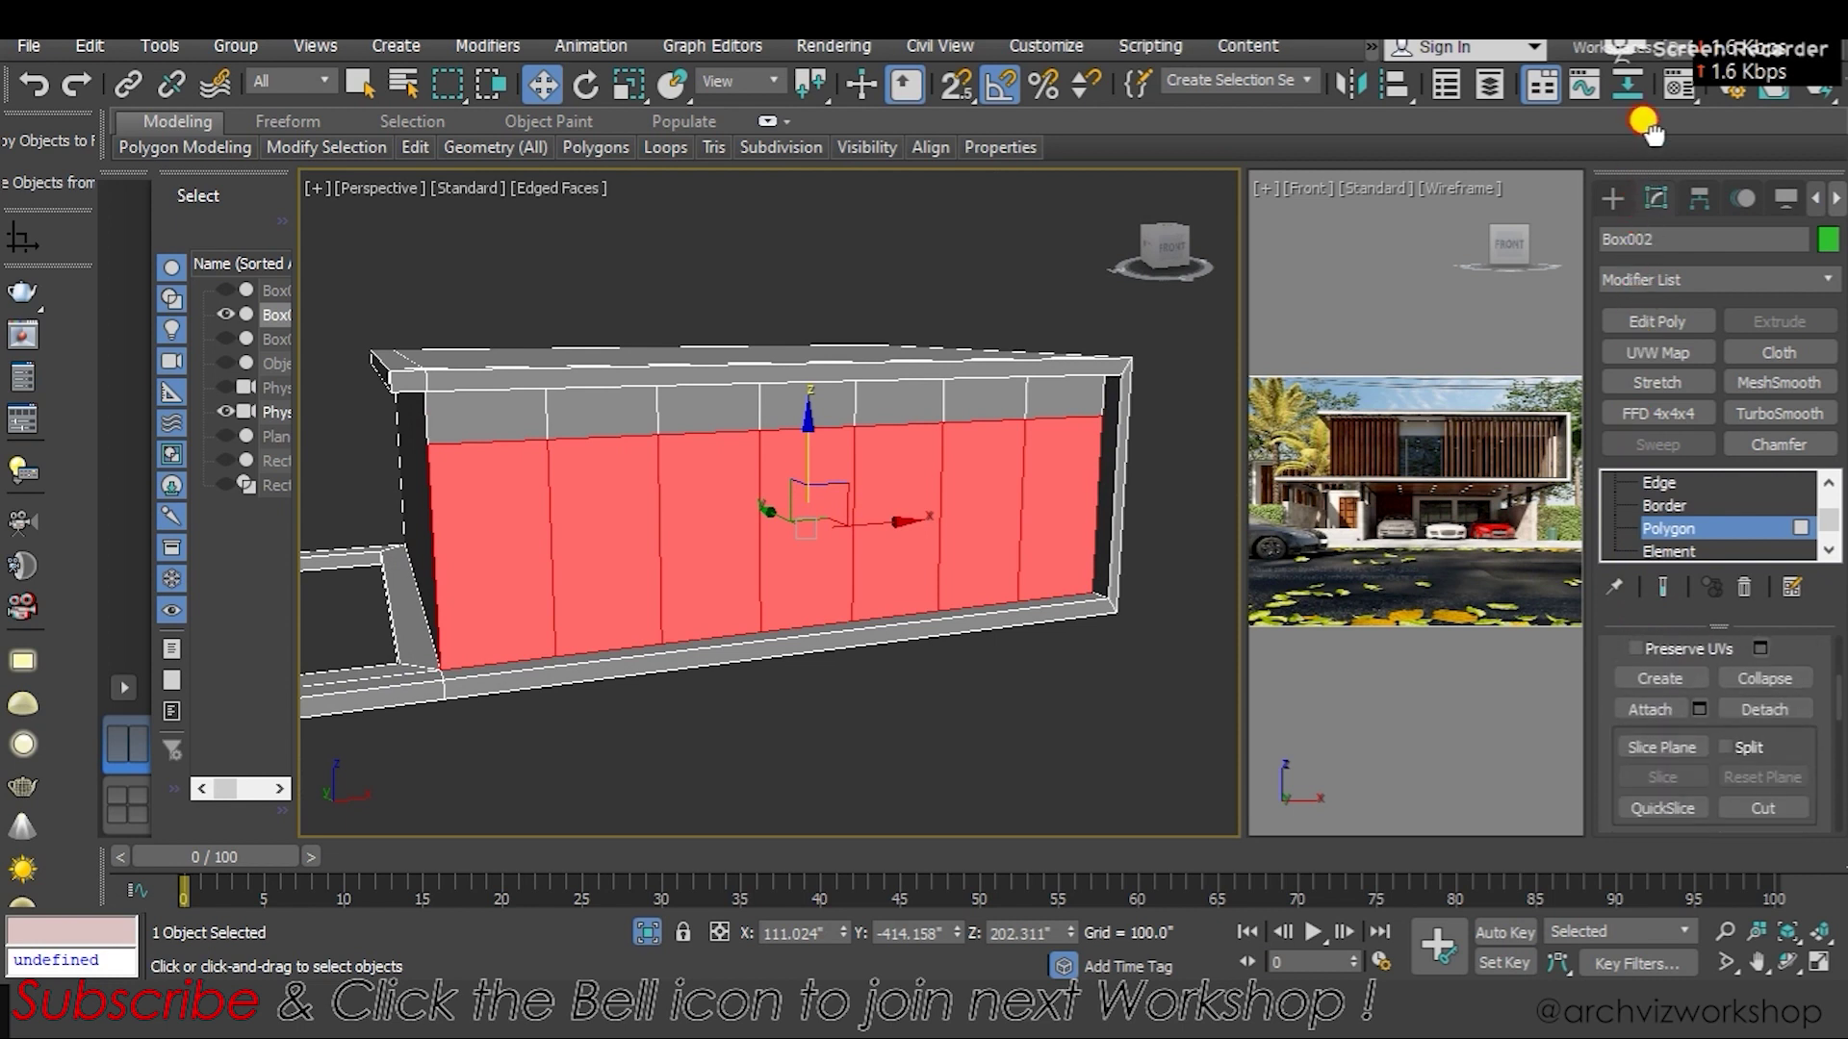
{"action": "left_click", "coordinate": [1774, 700]}
{"action": "left_click", "coordinate": [996, 537]}
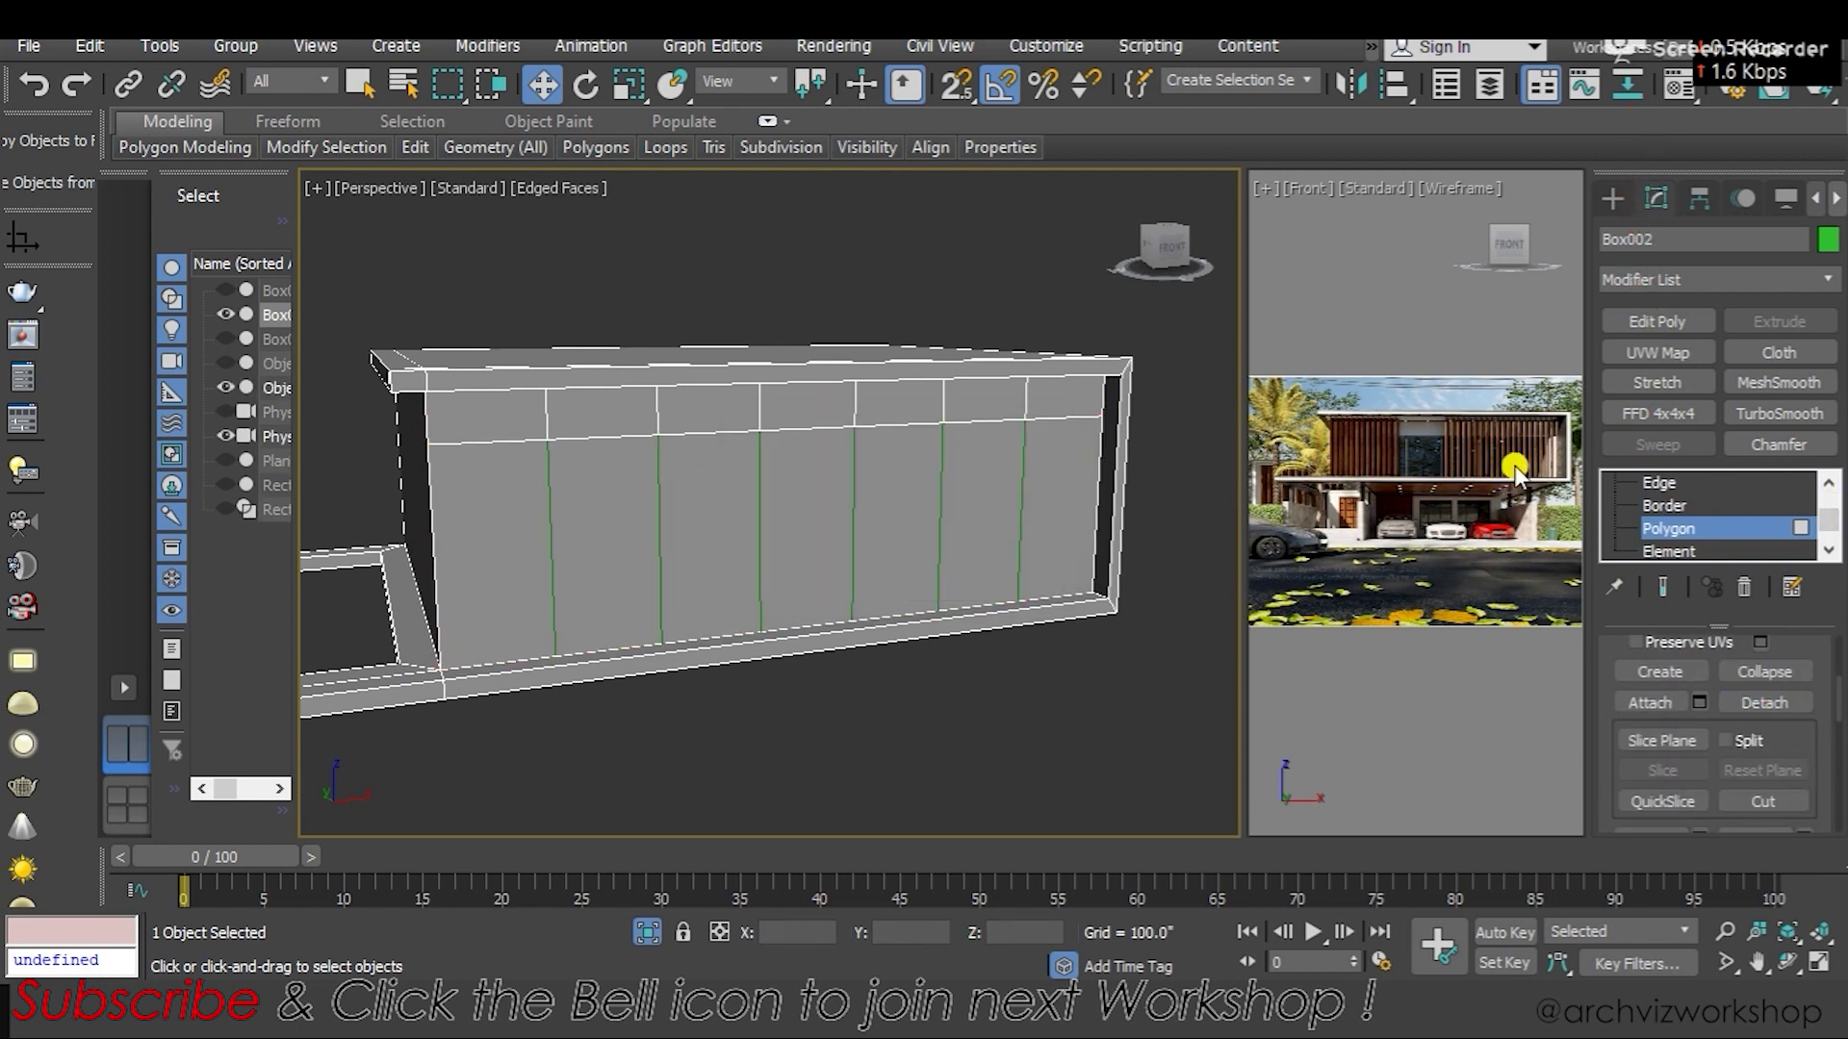
{"action": "scroll", "coordinate": [1671, 510], "scroll_direction": "up", "scroll_amount": 2}
{"action": "left_click", "coordinate": [1670, 481]}
{"action": "right_click", "coordinate": [585, 532]}
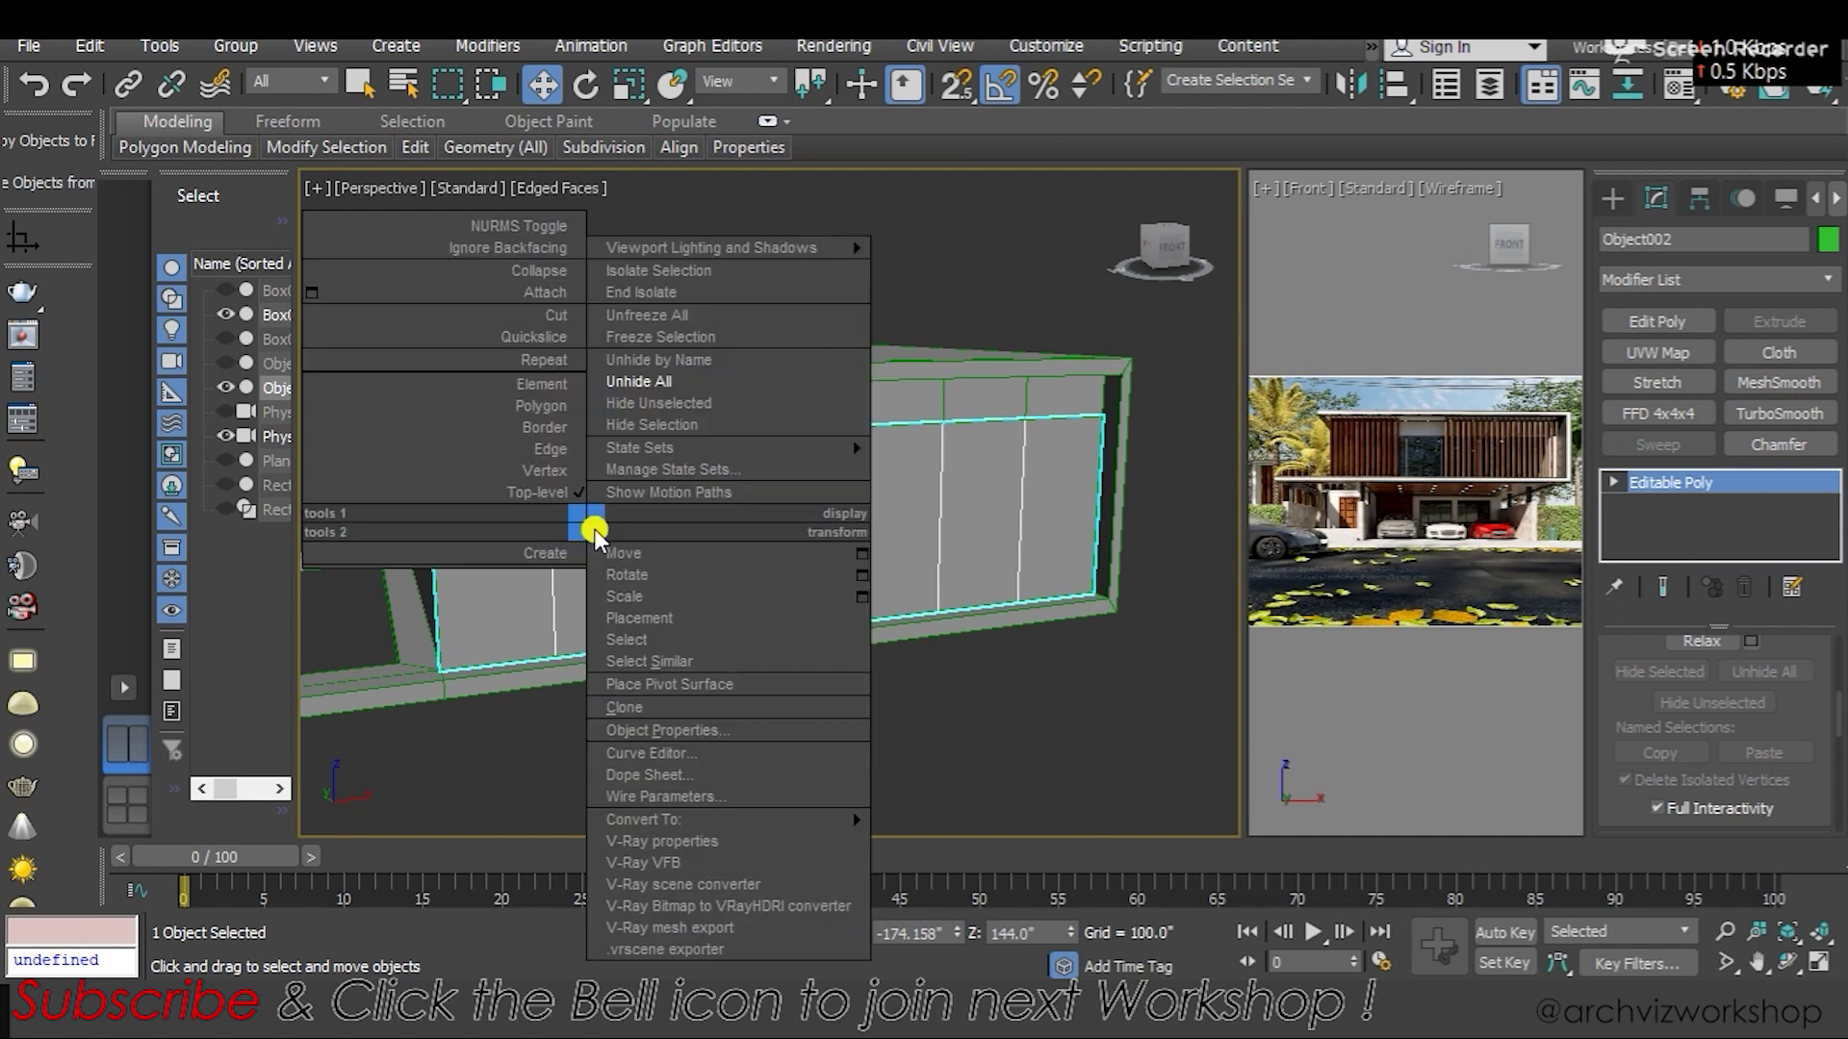
{"action": "left_click", "coordinate": [625, 427]}
{"action": "scroll", "coordinate": [596, 497], "scroll_direction": "up", "scroll_amount": 2}
Select Box002 and pick its side wall face at Polygon level
{"action": "left_click", "coordinate": [578, 482]}
{"action": "mouse_move", "coordinate": [577, 482]}
{"action": "middle_mouse_down", "text": "alt"}
{"action": "mouse_move", "coordinate": [578, 417]}
{"action": "mouse_move", "coordinate": [759, 500]}
{"action": "mouse_move", "coordinate": [722, 503]}
{"action": "mouse_move", "coordinate": [792, 446]}
{"action": "mouse_move", "coordinate": [635, 509]}
{"action": "middle_mouse_up", "text": "alt"}
{"action": "scroll", "coordinate": [751, 486], "scroll_direction": "up", "scroll_amount": 3}
{"action": "scroll", "coordinate": [737, 470], "scroll_direction": "down", "scroll_amount": 4}
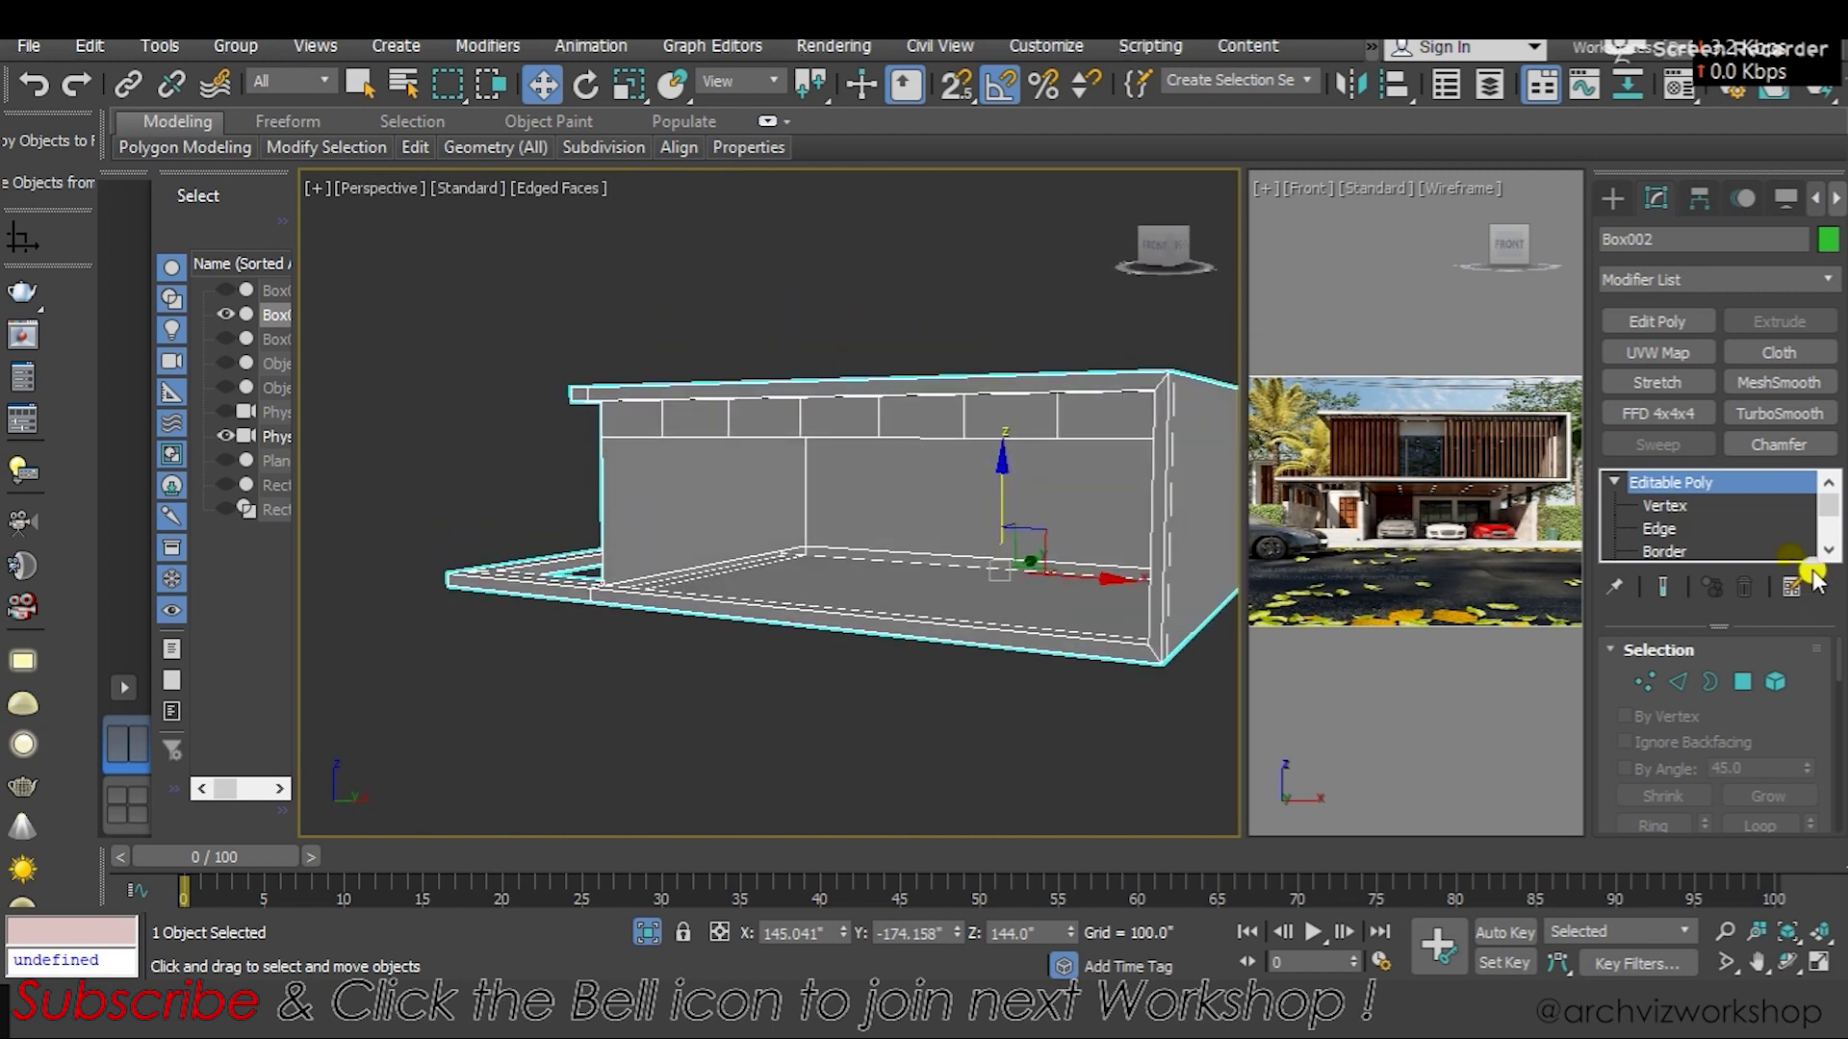
{"action": "scroll", "coordinate": [1679, 550], "scroll_direction": "down", "scroll_amount": 2}
{"action": "left_click", "coordinate": [1673, 499]}
{"action": "key", "text": "4"}
{"action": "scroll", "coordinate": [673, 495], "scroll_direction": "up", "scroll_amount": 2}
{"action": "left_click", "coordinate": [673, 494]}
{"action": "mouse_move", "coordinate": [673, 495]}
{"action": "middle_mouse_down", "text": "alt"}
{"action": "mouse_move", "coordinate": [734, 565]}
{"action": "mouse_move", "coordinate": [705, 553]}
{"action": "mouse_move", "coordinate": [763, 651]}
{"action": "mouse_move", "coordinate": [829, 651]}
{"action": "mouse_move", "coordinate": [660, 598]}
{"action": "mouse_move", "coordinate": [706, 612]}
{"action": "mouse_move", "coordinate": [725, 537]}
{"action": "mouse_move", "coordinate": [924, 523]}
{"action": "mouse_move", "coordinate": [870, 494]}
{"action": "mouse_move", "coordinate": [841, 569]}
{"action": "mouse_move", "coordinate": [846, 482]}
{"action": "mouse_move", "coordinate": [833, 534]}
{"action": "mouse_move", "coordinate": [742, 479]}
{"action": "mouse_move", "coordinate": [752, 453]}
{"action": "middle_mouse_up", "text": "alt"}
{"action": "scroll", "coordinate": [712, 568], "scroll_direction": "up", "scroll_amount": 2}
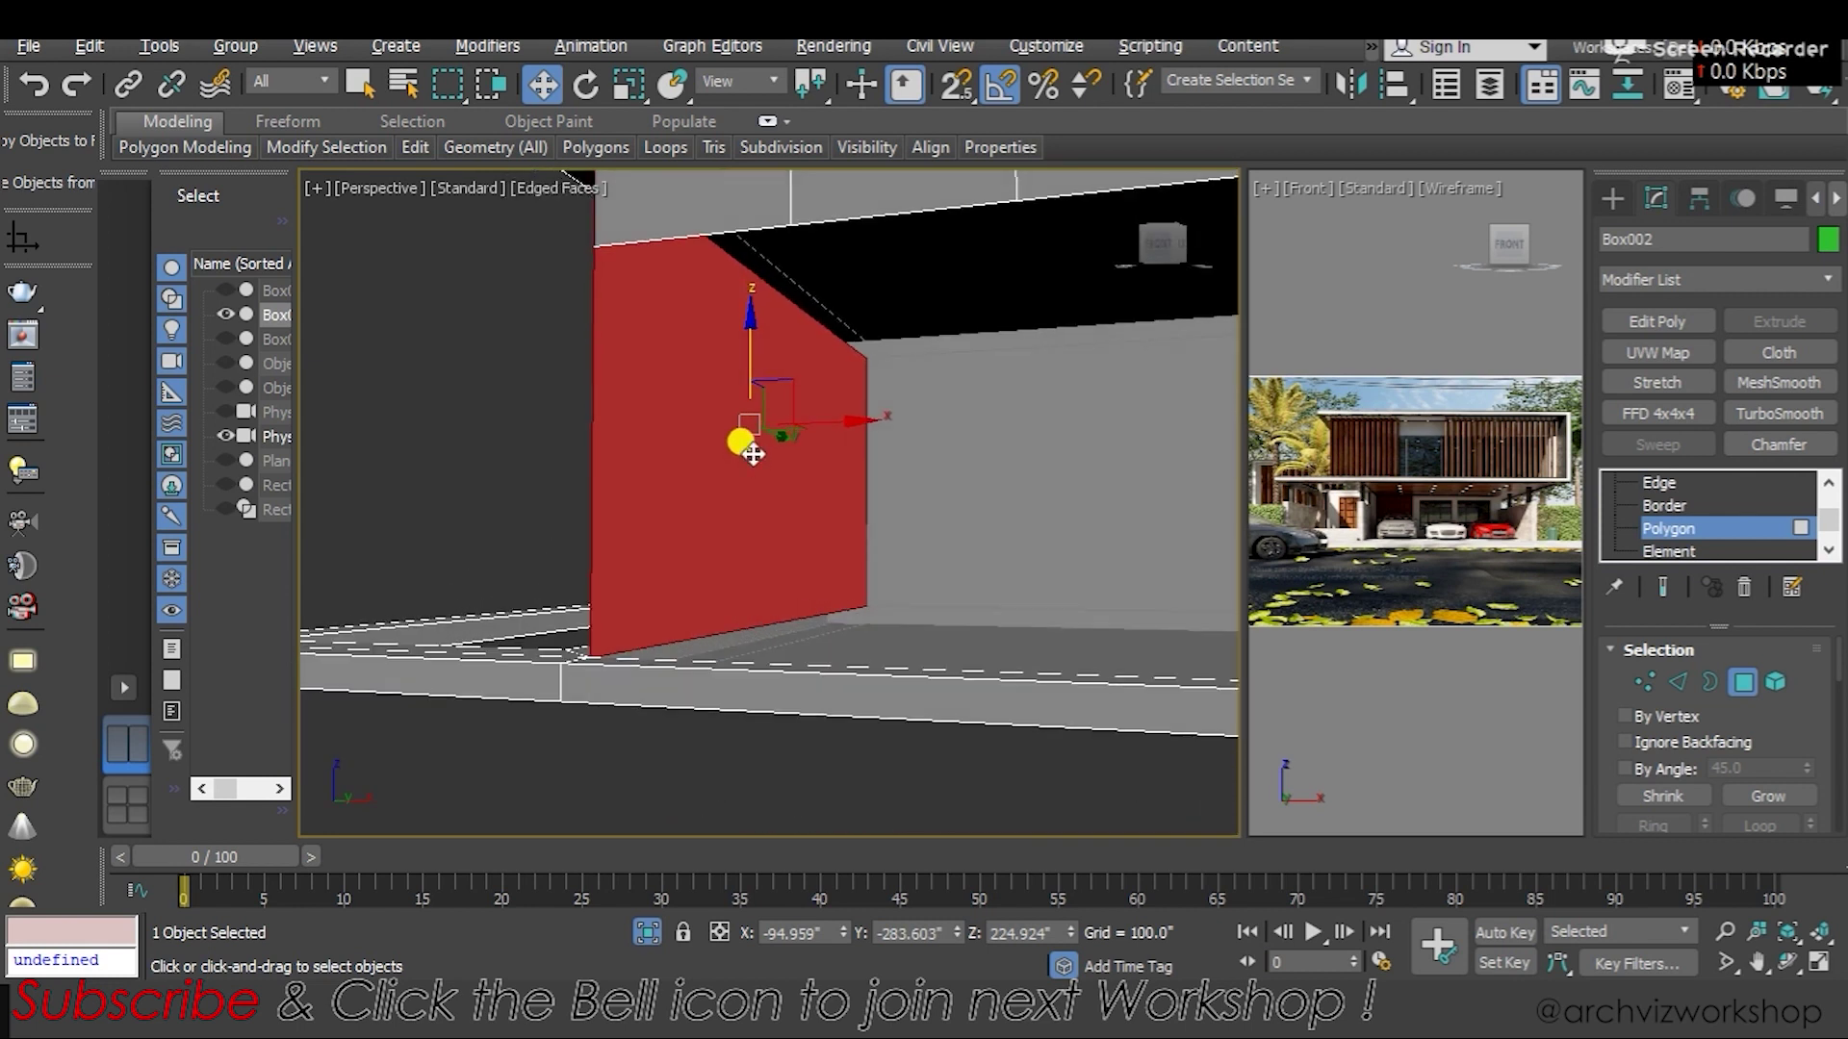
Detach the selected side wall face as Object003
{"action": "mouse_move", "coordinate": [855, 415]}
{"action": "middle_mouse_down", "text": "alt"}
{"action": "mouse_move", "coordinate": [837, 437]}
{"action": "mouse_move", "coordinate": [969, 450]}
{"action": "mouse_move", "coordinate": [899, 218]}
{"action": "mouse_move", "coordinate": [994, 240]}
{"action": "mouse_move", "coordinate": [957, 326]}
{"action": "mouse_move", "coordinate": [972, 337]}
{"action": "middle_mouse_up", "text": "alt"}
{"action": "scroll", "coordinate": [1836, 761], "scroll_direction": "down", "scroll_amount": 2}
{"action": "scroll", "coordinate": [1837, 760], "scroll_direction": "down", "scroll_amount": 2}
{"action": "scroll", "coordinate": [1836, 761], "scroll_direction": "down", "scroll_amount": 2}
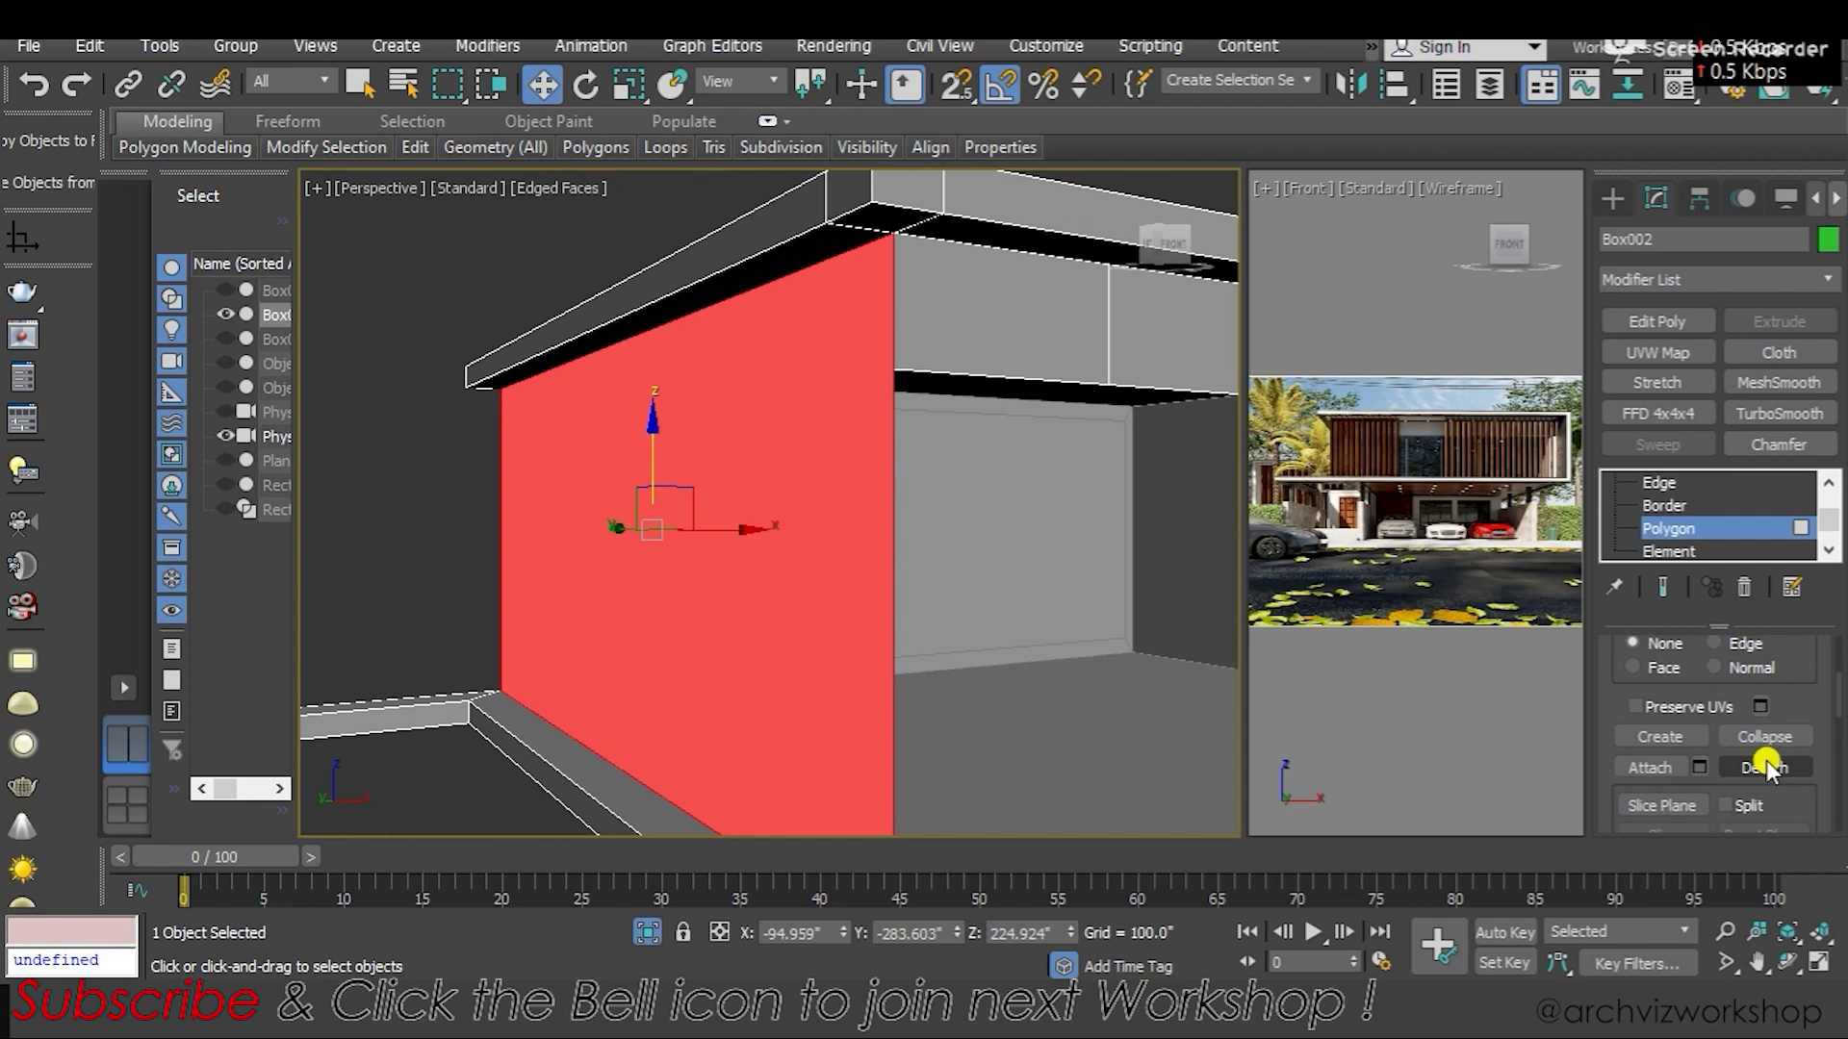
{"action": "left_click", "coordinate": [1764, 767]}
{"action": "left_click", "coordinate": [1035, 552]}
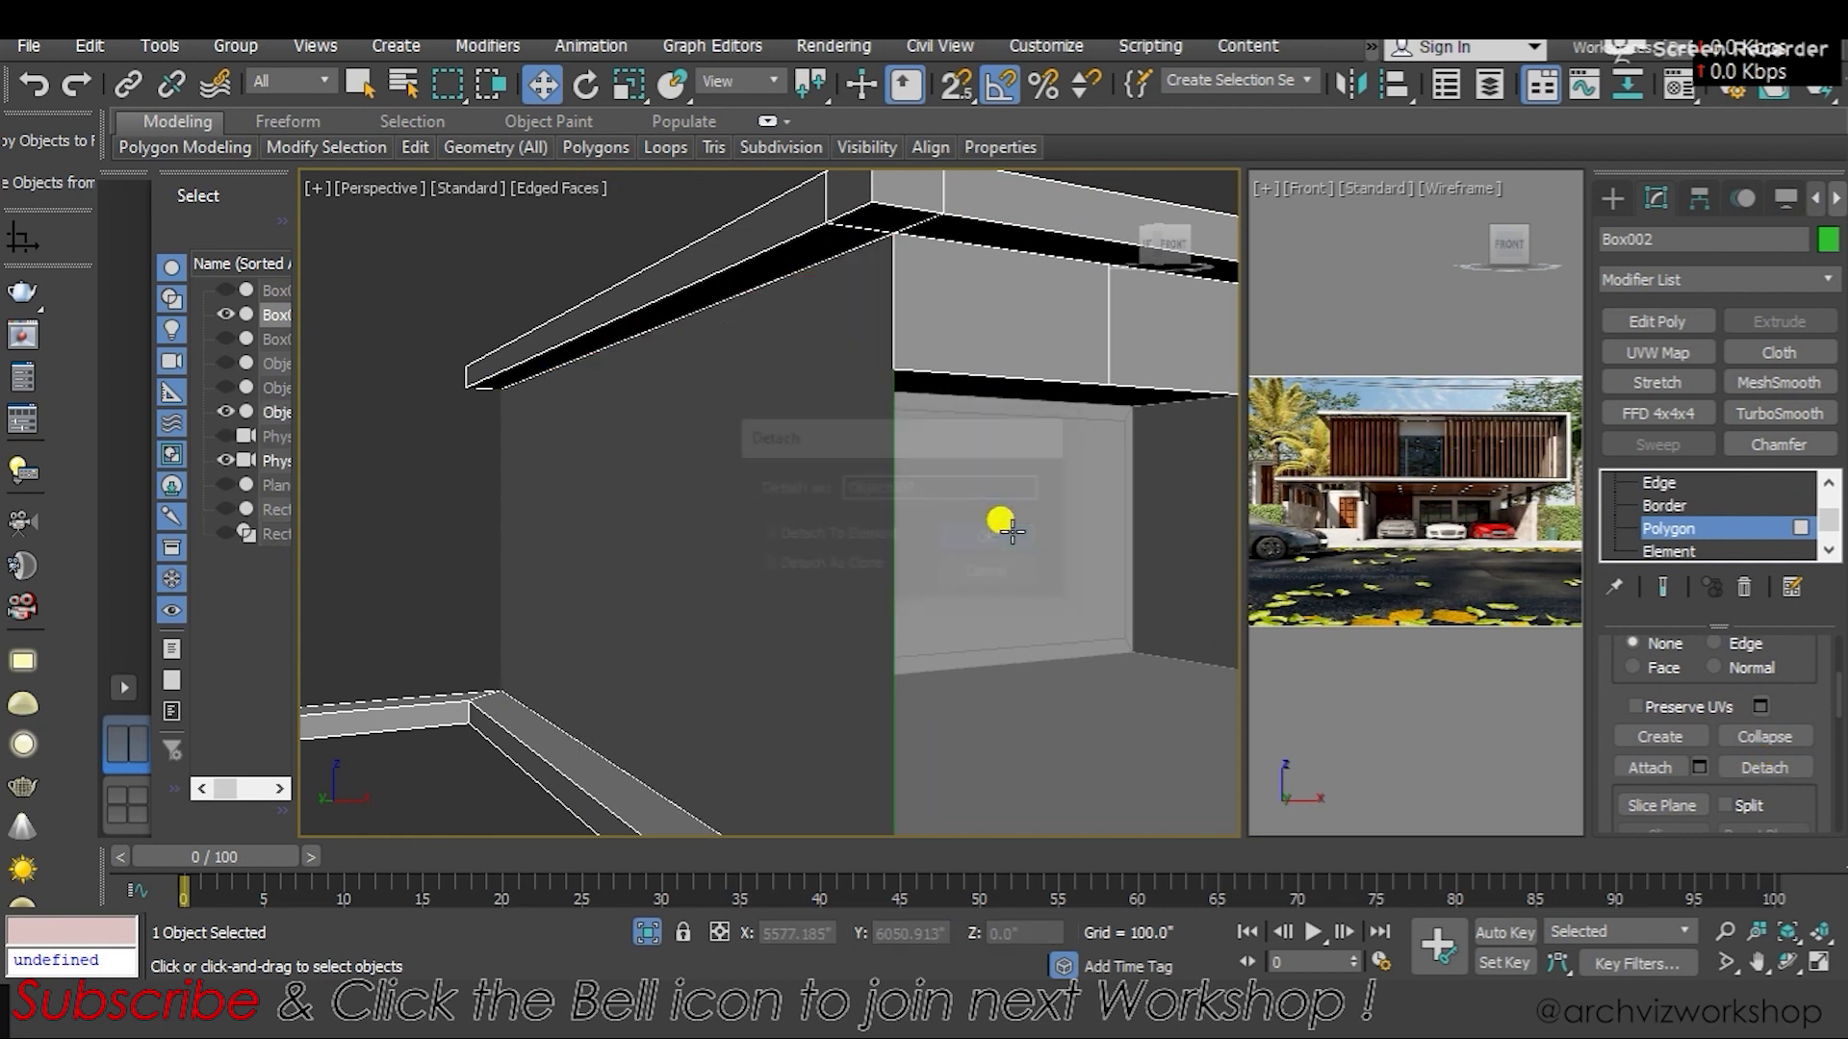
Return to object level and select the detached Object003 wall
{"action": "scroll", "coordinate": [1695, 489], "scroll_direction": "up", "scroll_amount": 2}
{"action": "left_click", "coordinate": [1683, 483]}
{"action": "scroll", "coordinate": [648, 437], "scroll_direction": "down", "scroll_amount": 3}
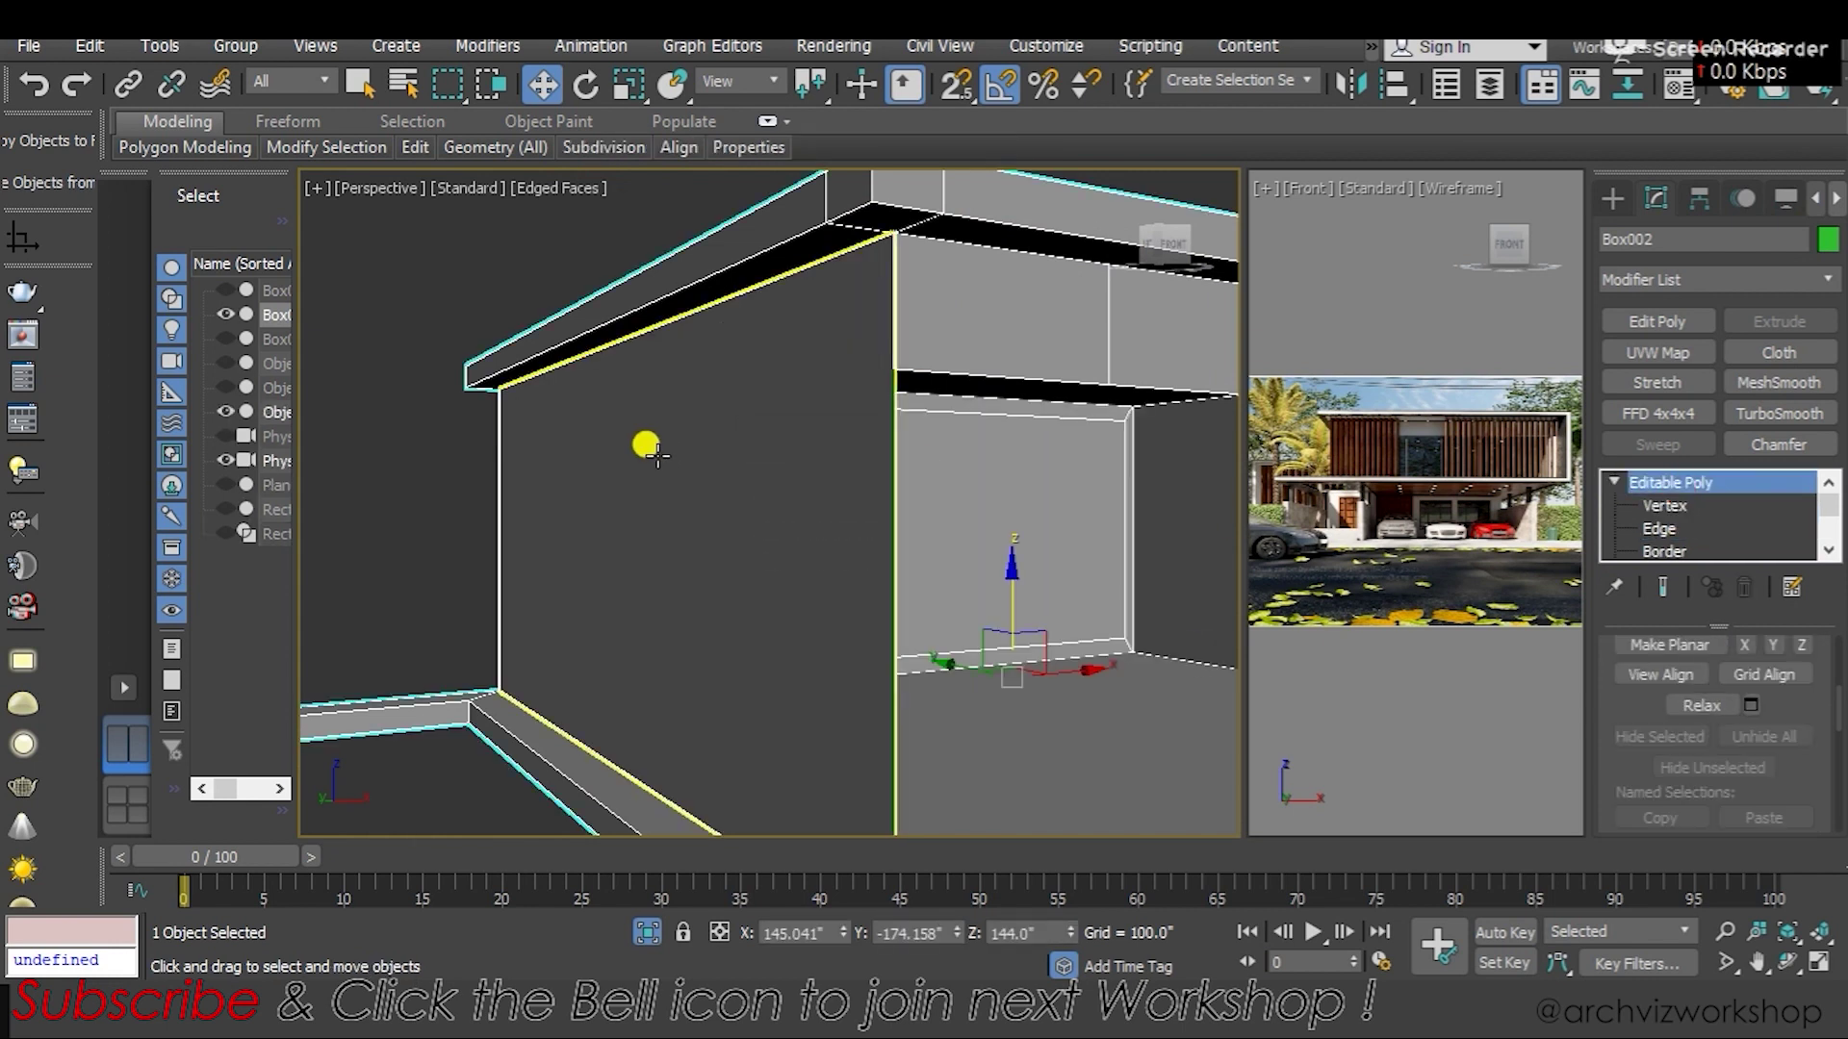
{"action": "left_click", "coordinate": [649, 445]}
{"action": "scroll", "coordinate": [866, 478], "scroll_direction": "up", "scroll_amount": 3}
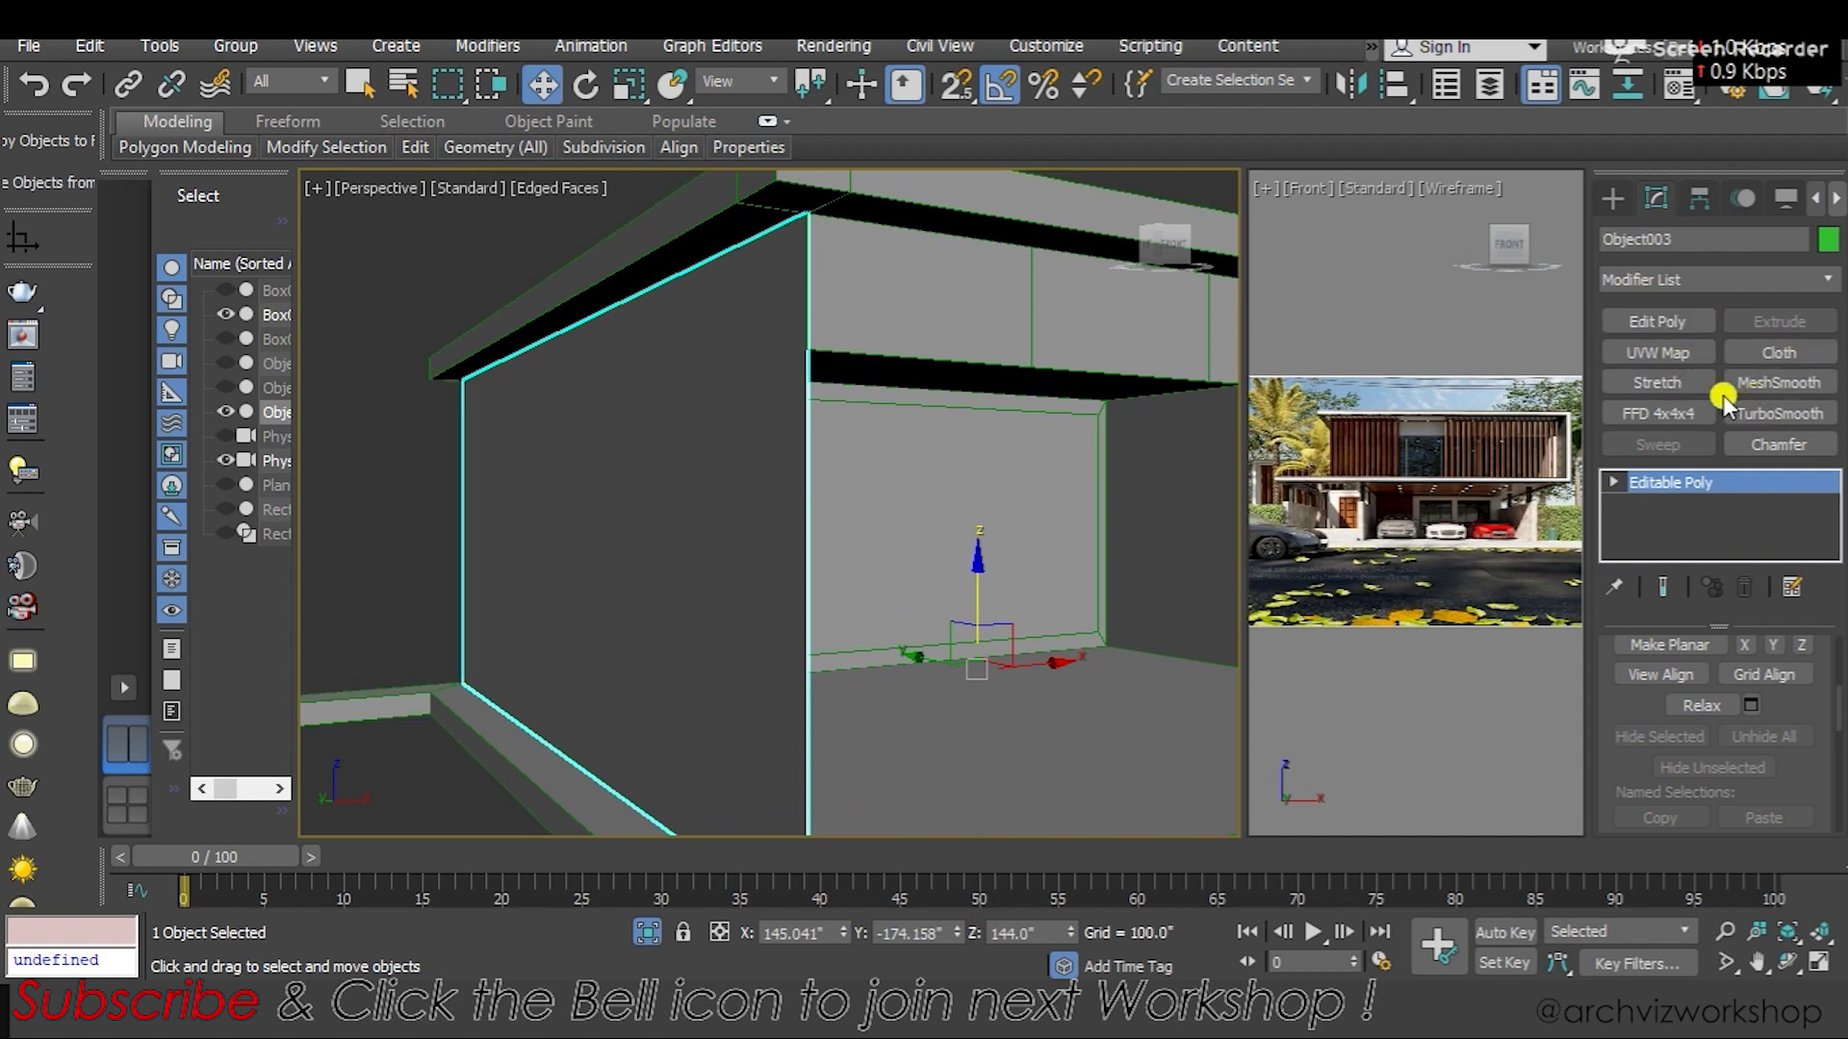
{"action": "scroll", "coordinate": [1713, 725], "scroll_direction": "up", "scroll_amount": 1}
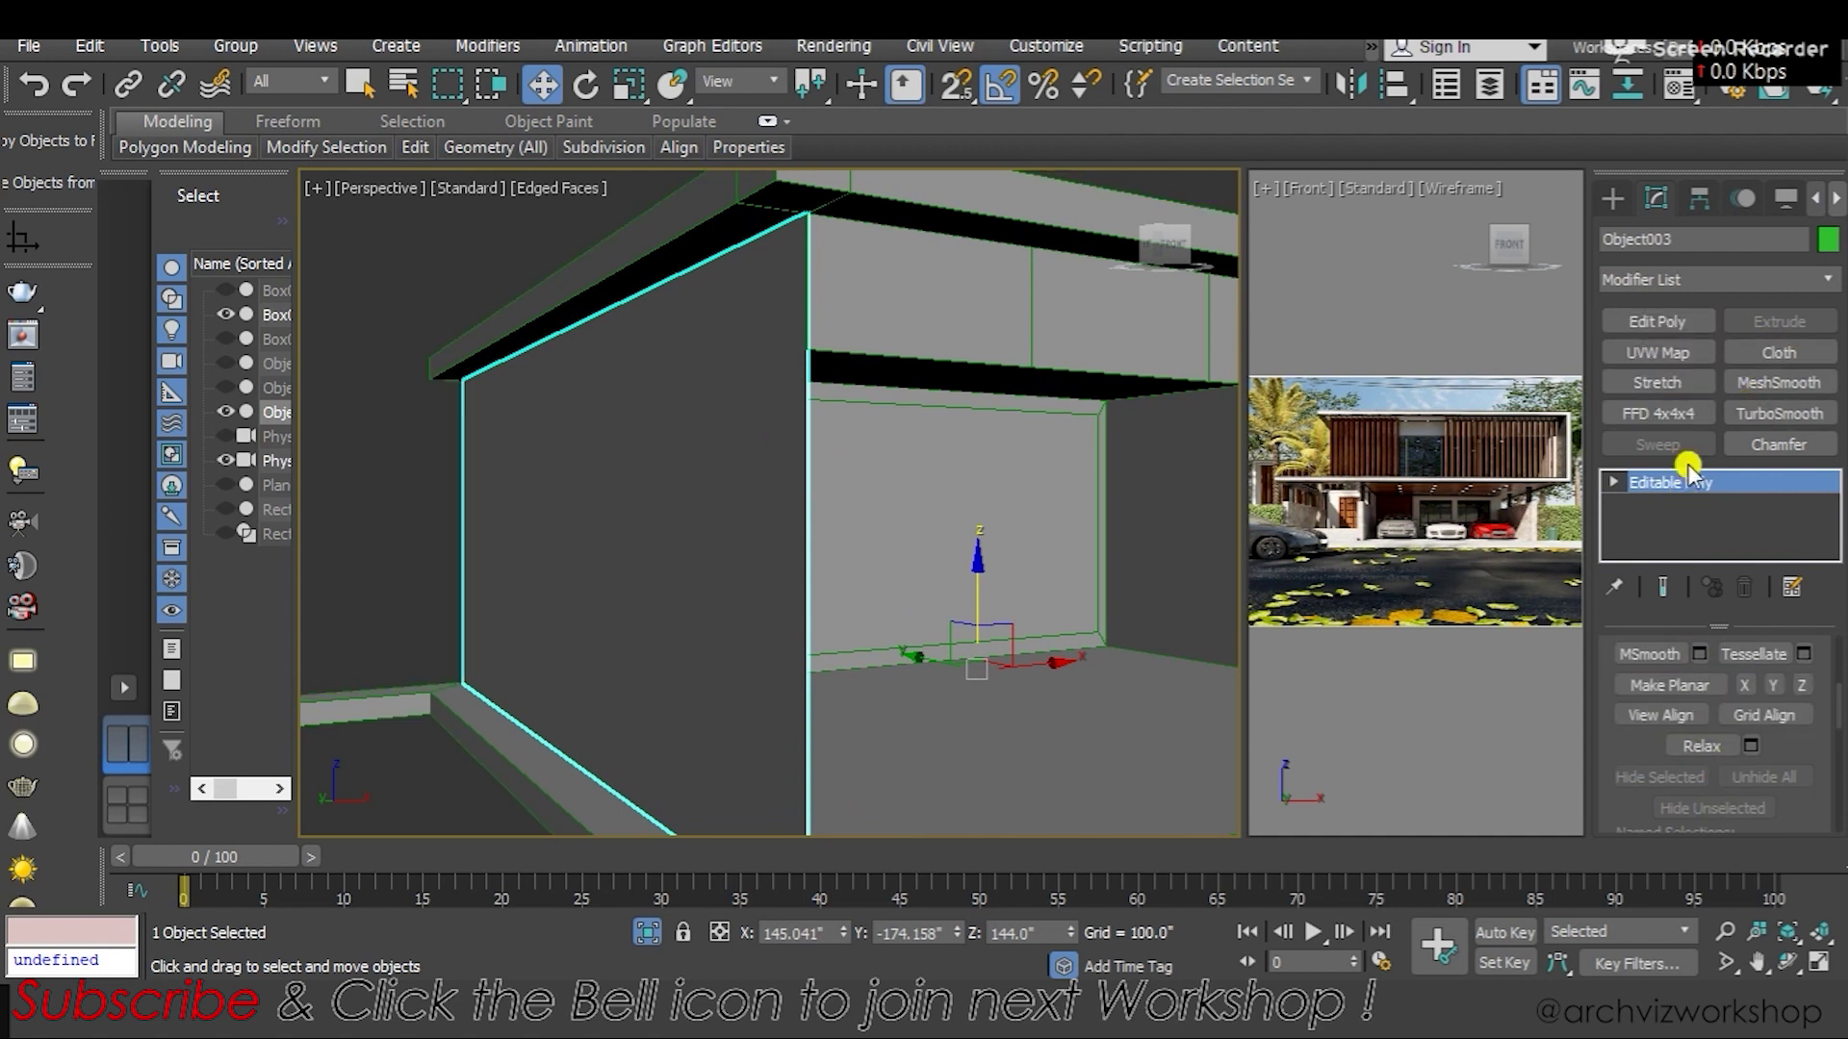
{"action": "left_click", "coordinate": [1670, 274]}
{"action": "scroll", "coordinate": [1671, 269], "scroll_direction": "down", "scroll_amount": 2}
{"action": "scroll", "coordinate": [1670, 269], "scroll_direction": "down", "scroll_amount": 2}
Add a Shell modifier to Object003 with an Outer Amount of 5.0
{"action": "key", "text": "s"}
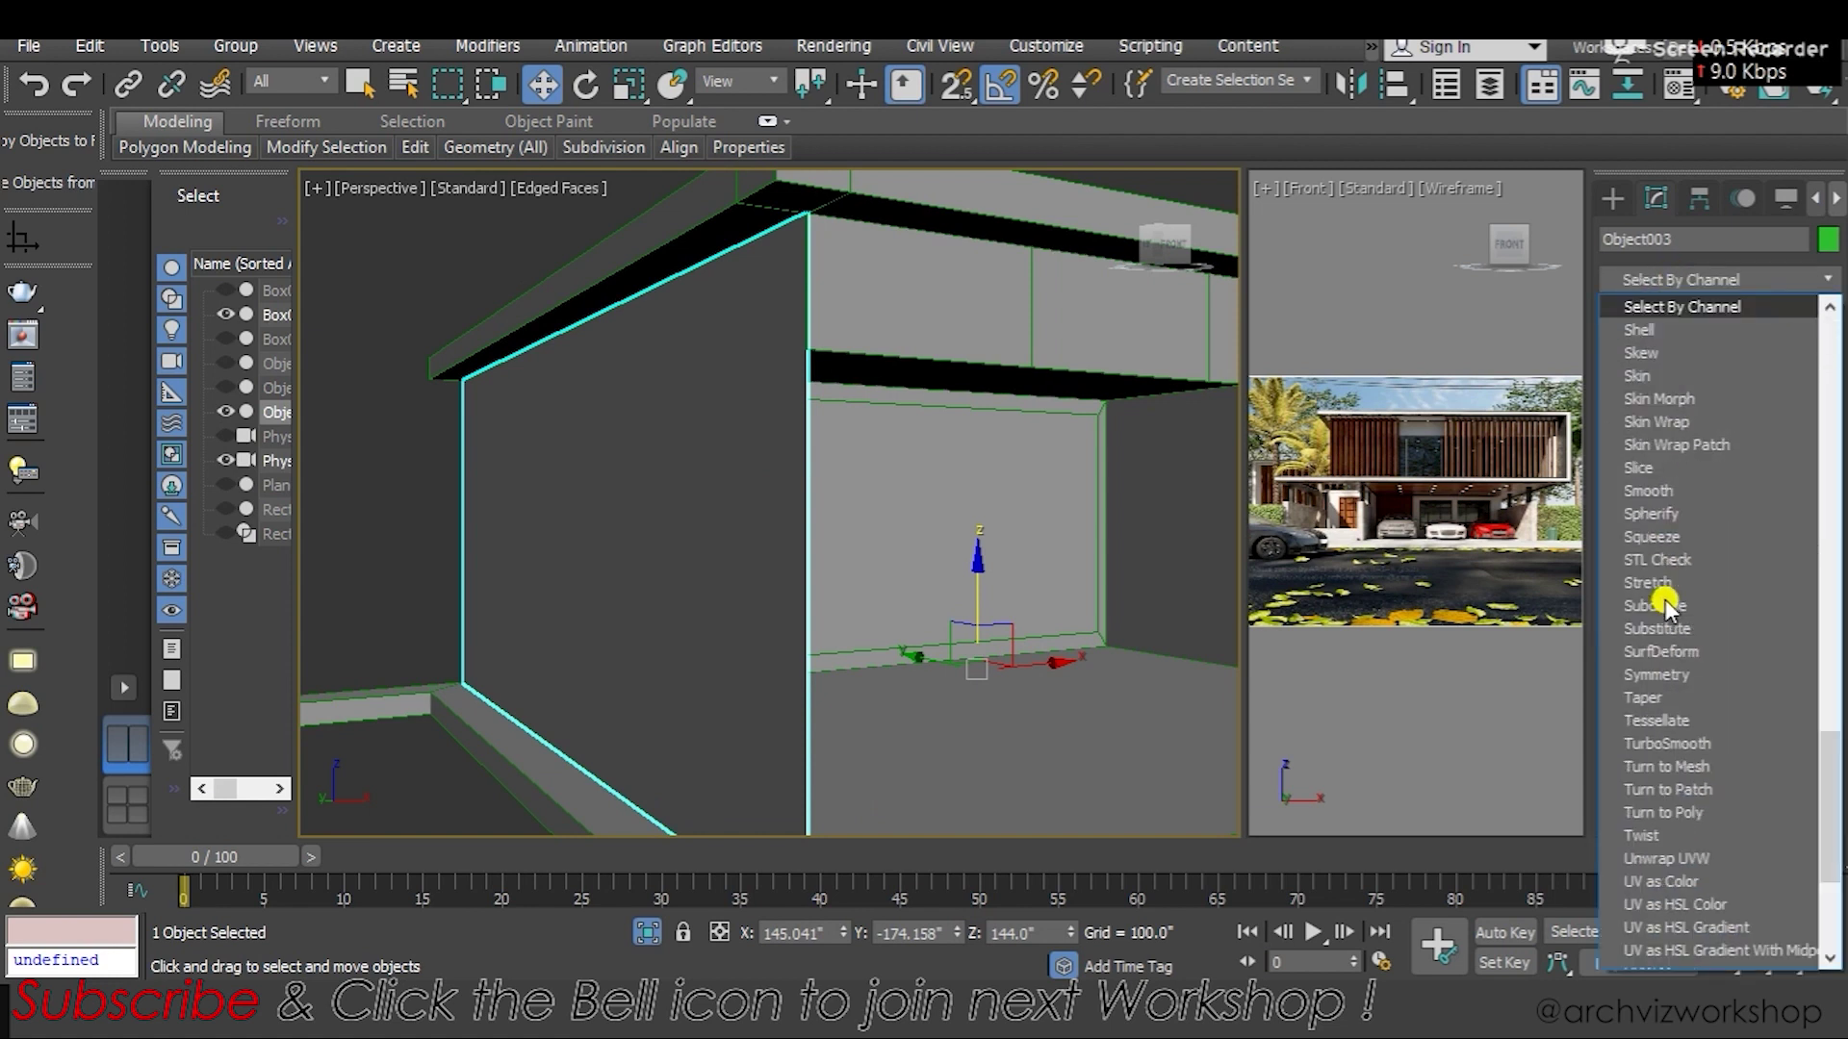
{"action": "left_click", "coordinate": [1641, 329]}
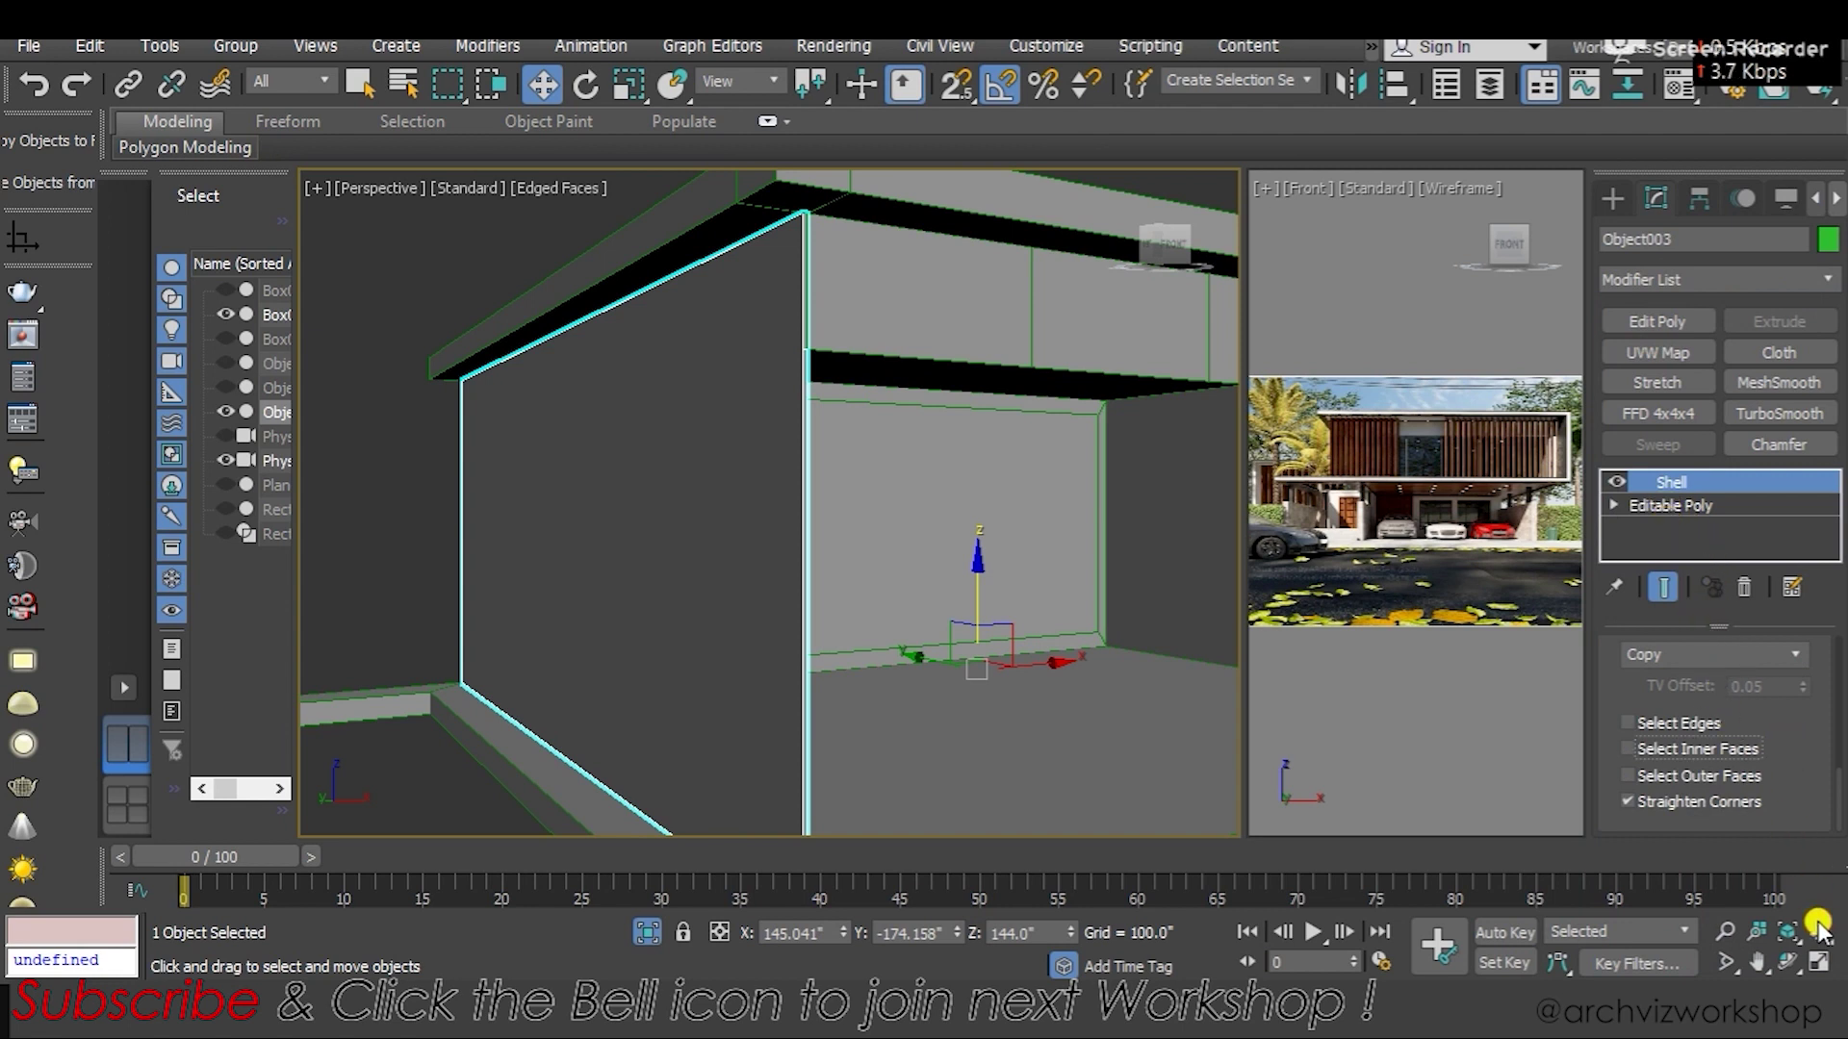
{"action": "scroll", "coordinate": [1793, 742], "scroll_direction": "up", "scroll_amount": 3}
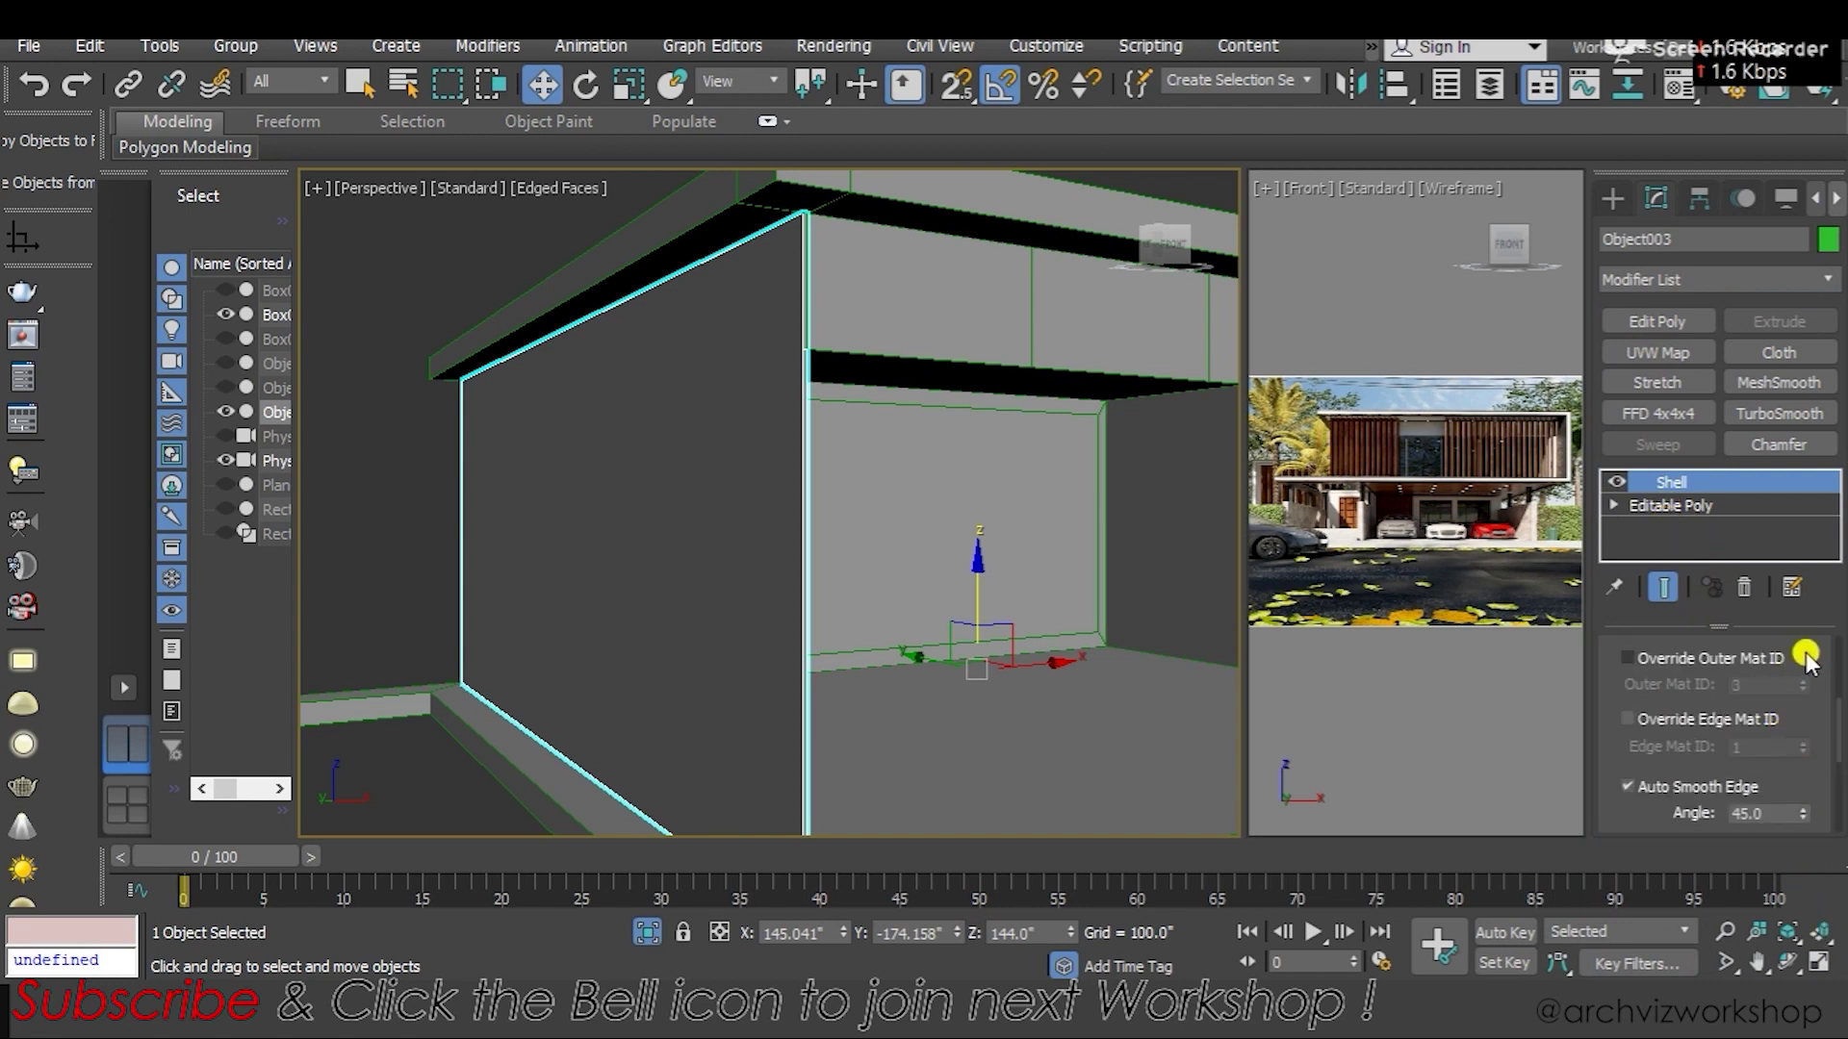
{"action": "left_click_drag", "start_coordinate": [1834, 700], "coordinate": [1834, 620]}
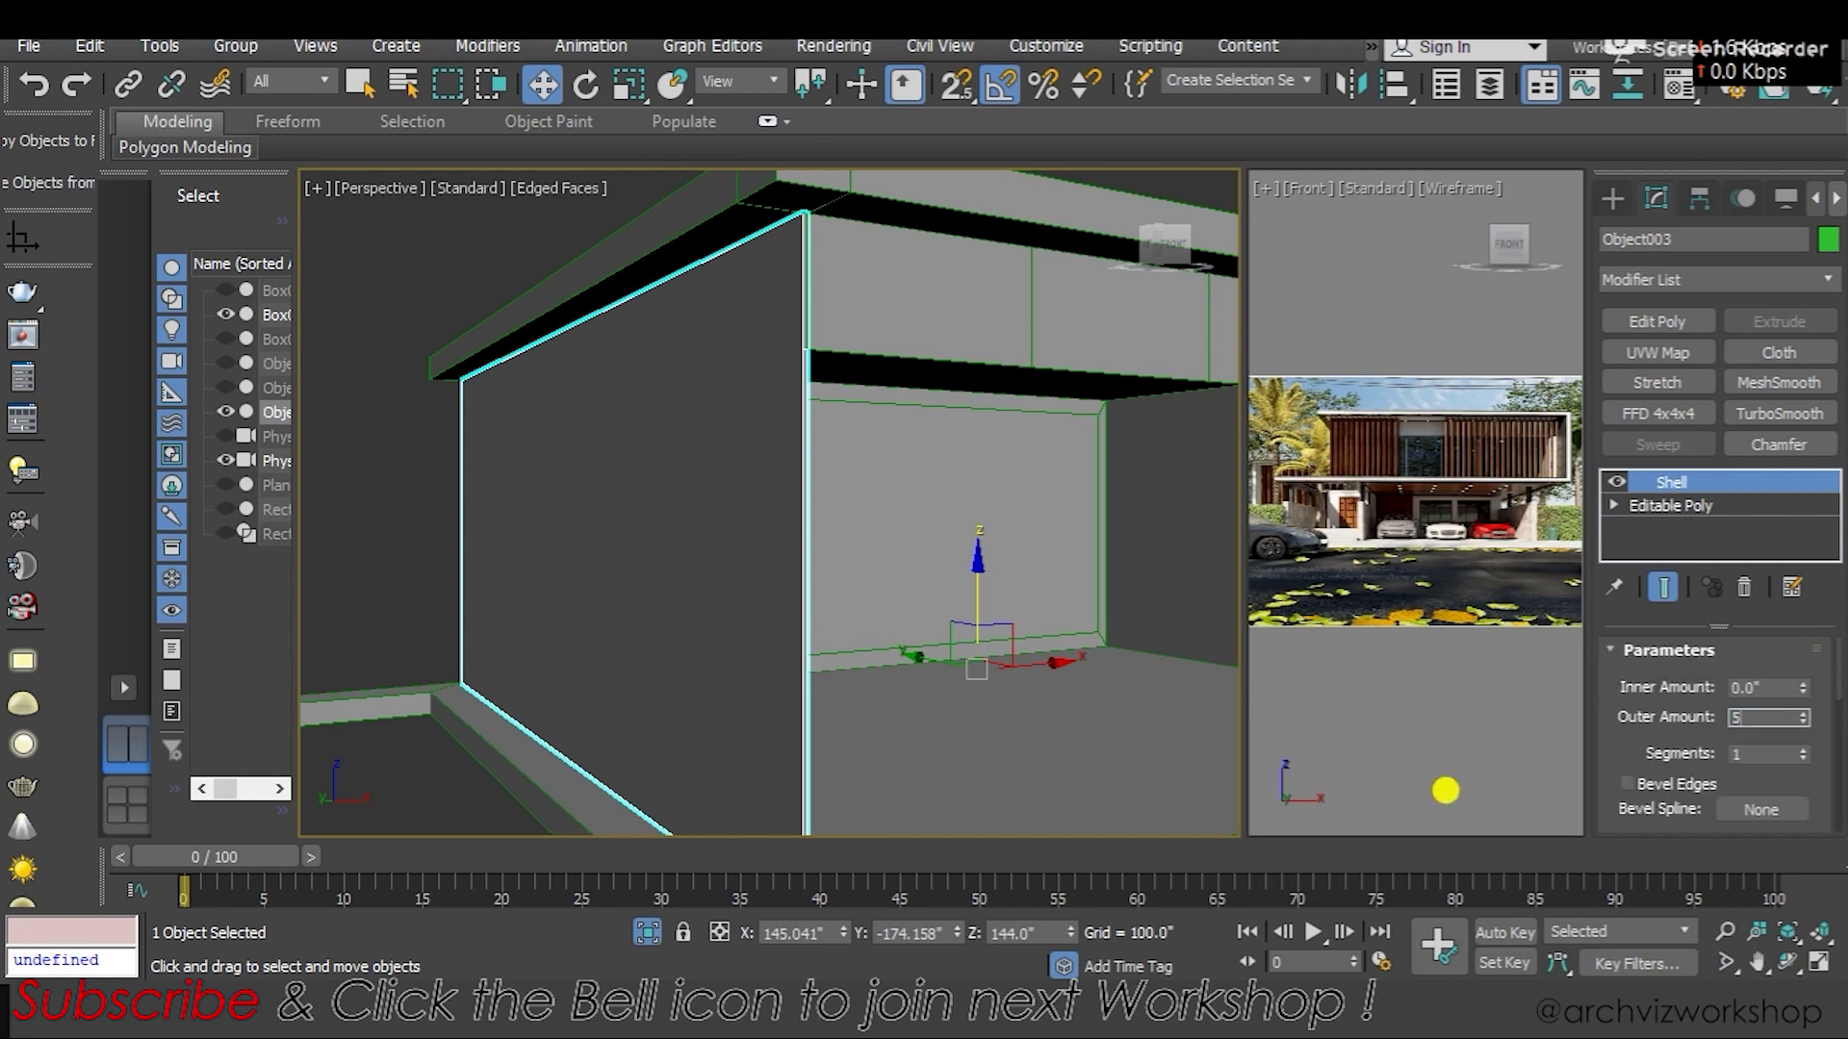
{"action": "key", "text": "Return"}
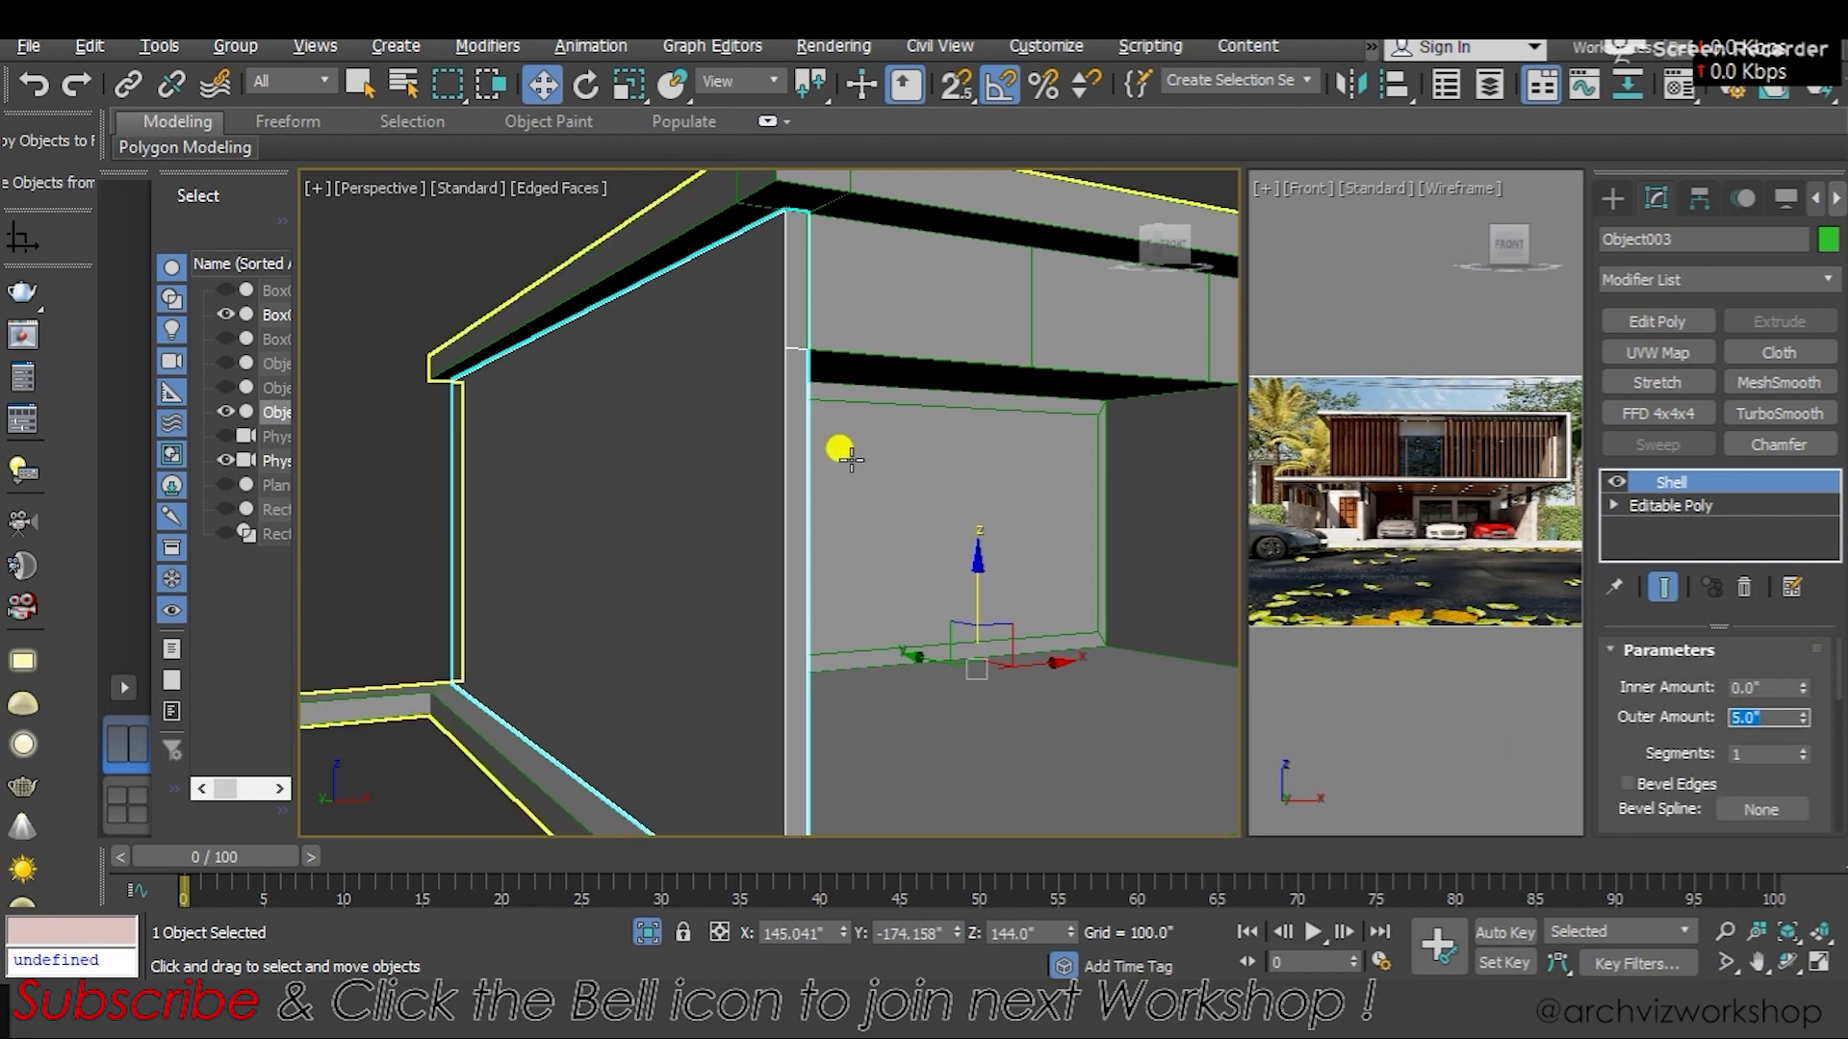
{"action": "scroll", "coordinate": [730, 445], "scroll_direction": "up", "scroll_amount": 3}
{"action": "middle_click_drag", "start_coordinate": [730, 444], "coordinate": [638, 523], "text": "alt"}
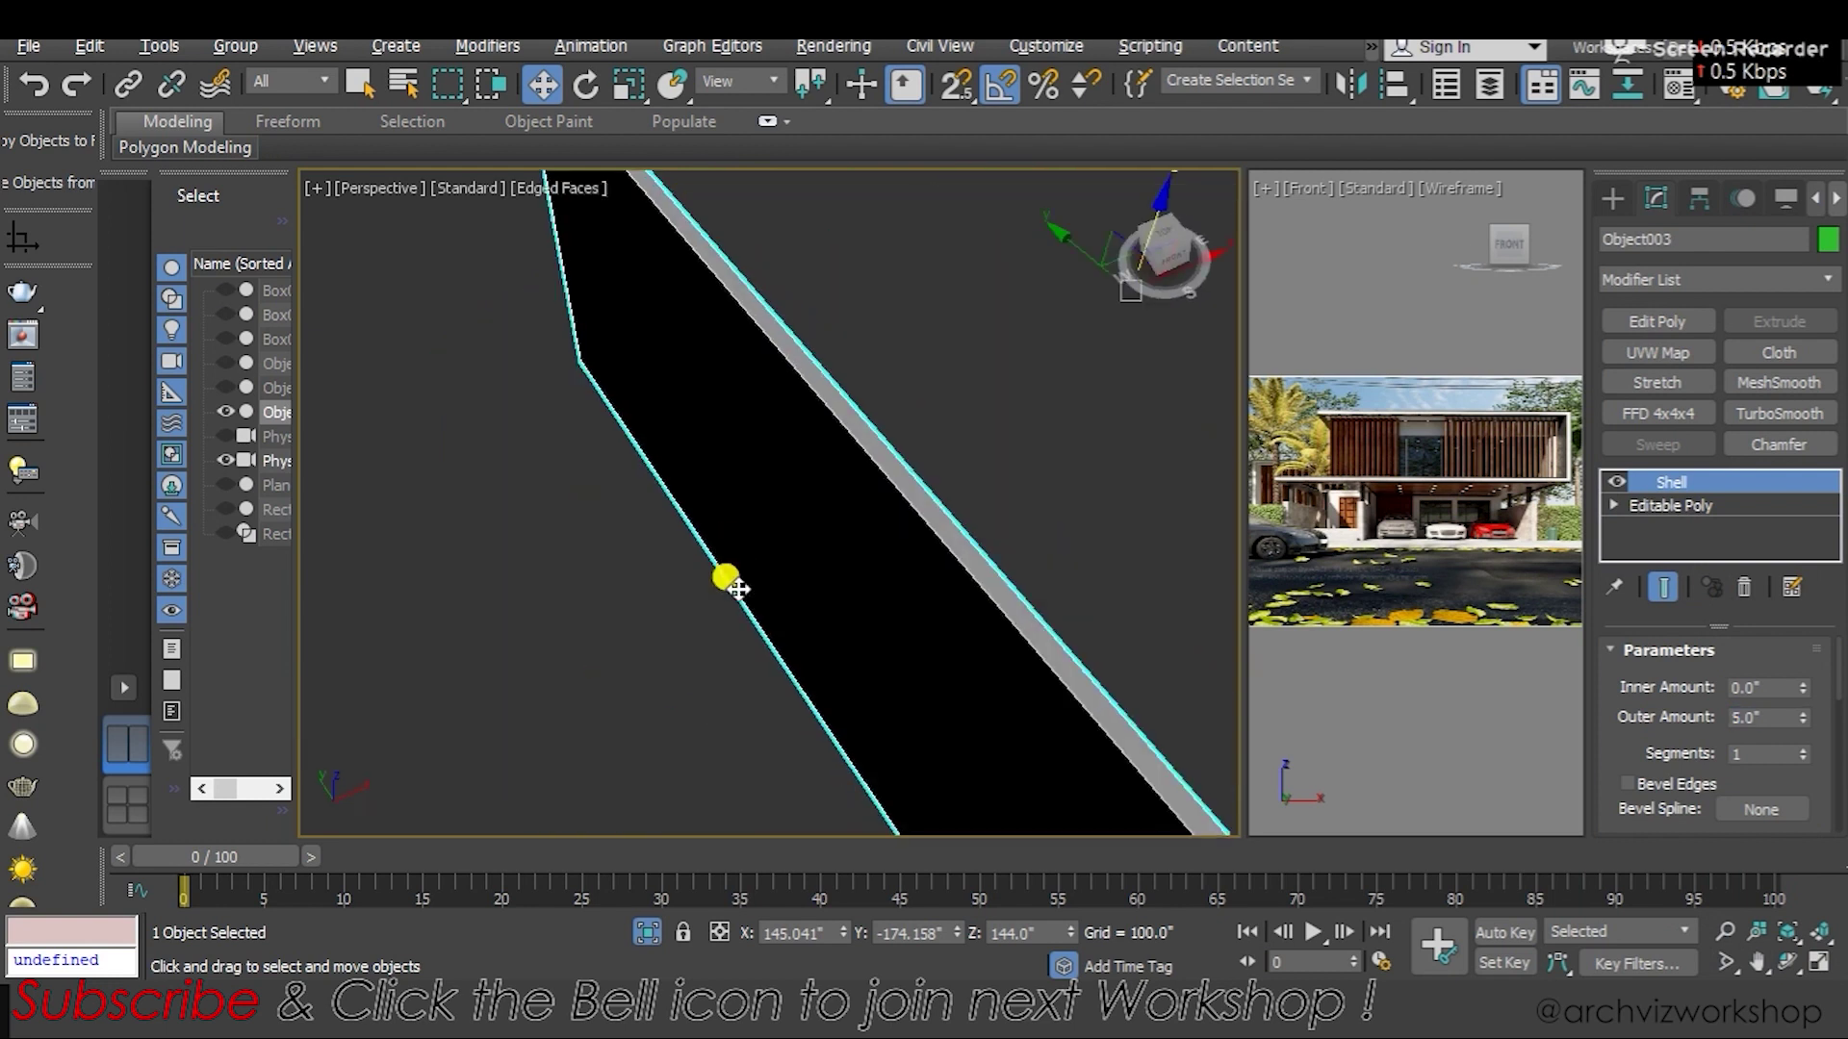
Switch to Top view, deselect, and unhide all hidden objects
{"action": "key", "text": "t"}
{"action": "scroll", "coordinate": [802, 418], "scroll_direction": "up", "scroll_amount": 2}
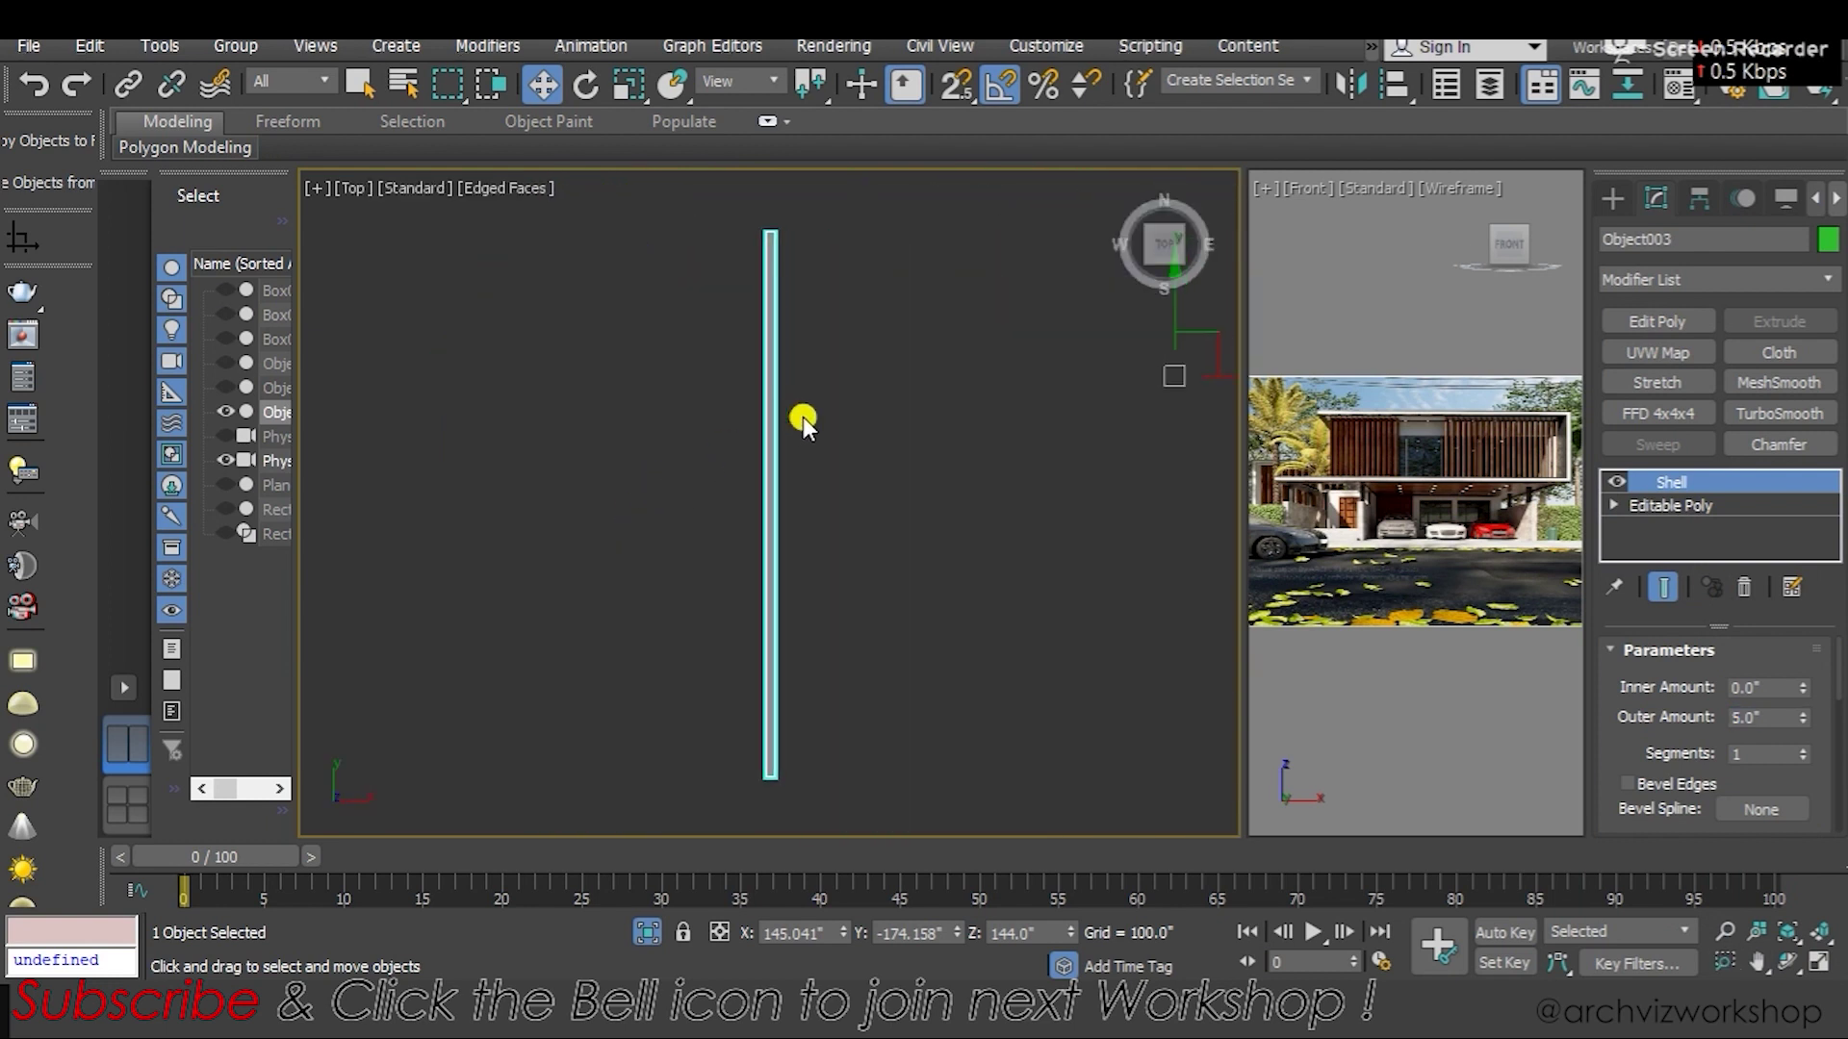
{"action": "left_click", "coordinate": [800, 550]}
{"action": "scroll", "coordinate": [783, 473], "scroll_direction": "up", "scroll_amount": 1}
{"action": "mouse_move", "coordinate": [783, 473]}
{"action": "middle_mouse_down", "text": "alt"}
{"action": "mouse_move", "coordinate": [678, 448]}
{"action": "mouse_move", "coordinate": [672, 640]}
{"action": "middle_mouse_up", "text": "alt"}
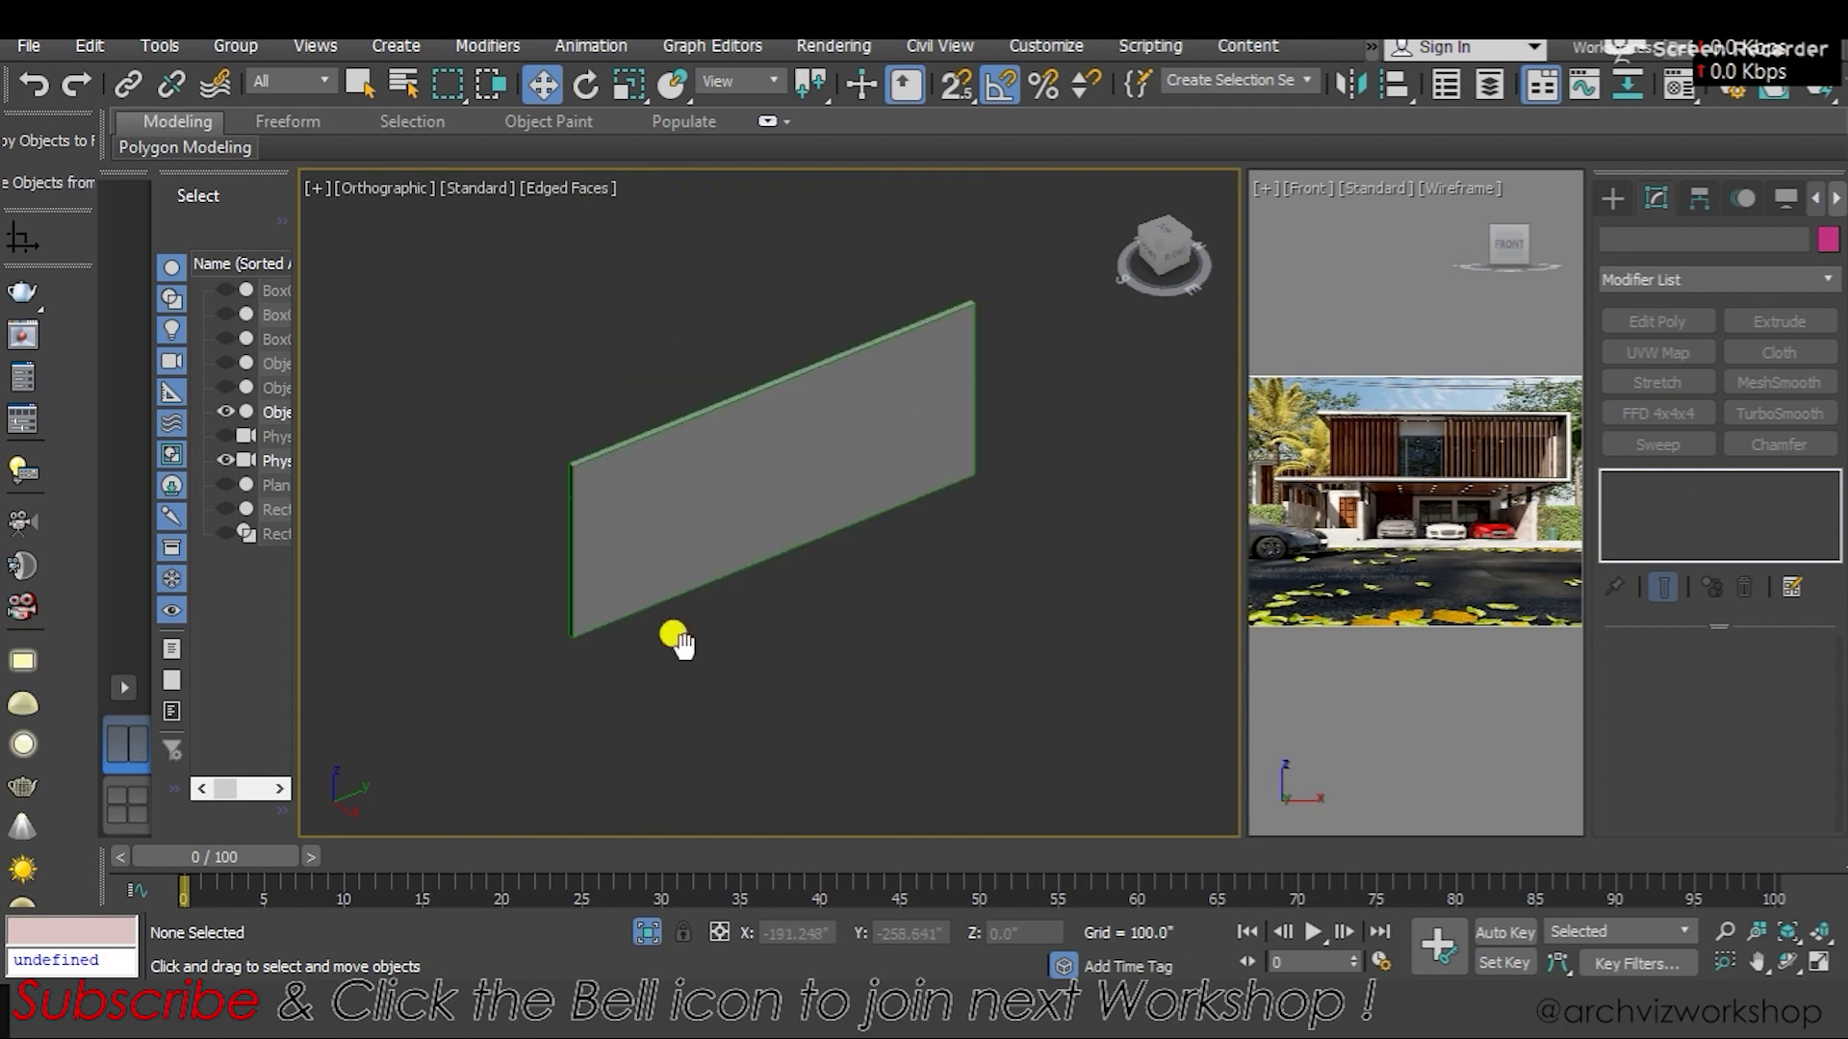
{"action": "right_click", "coordinate": [679, 577]}
{"action": "left_click", "coordinate": [766, 464]}
{"action": "mouse_move", "coordinate": [741, 566]}
{"action": "middle_mouse_down", "text": "alt"}
{"action": "mouse_move", "coordinate": [904, 512]}
{"action": "mouse_move", "coordinate": [519, 602]}
{"action": "middle_mouse_up", "text": "alt"}
Select the slatted wall panel and hide it
{"action": "scroll", "coordinate": [767, 449], "scroll_direction": "up", "scroll_amount": 3}
{"action": "left_click", "coordinate": [895, 450]}
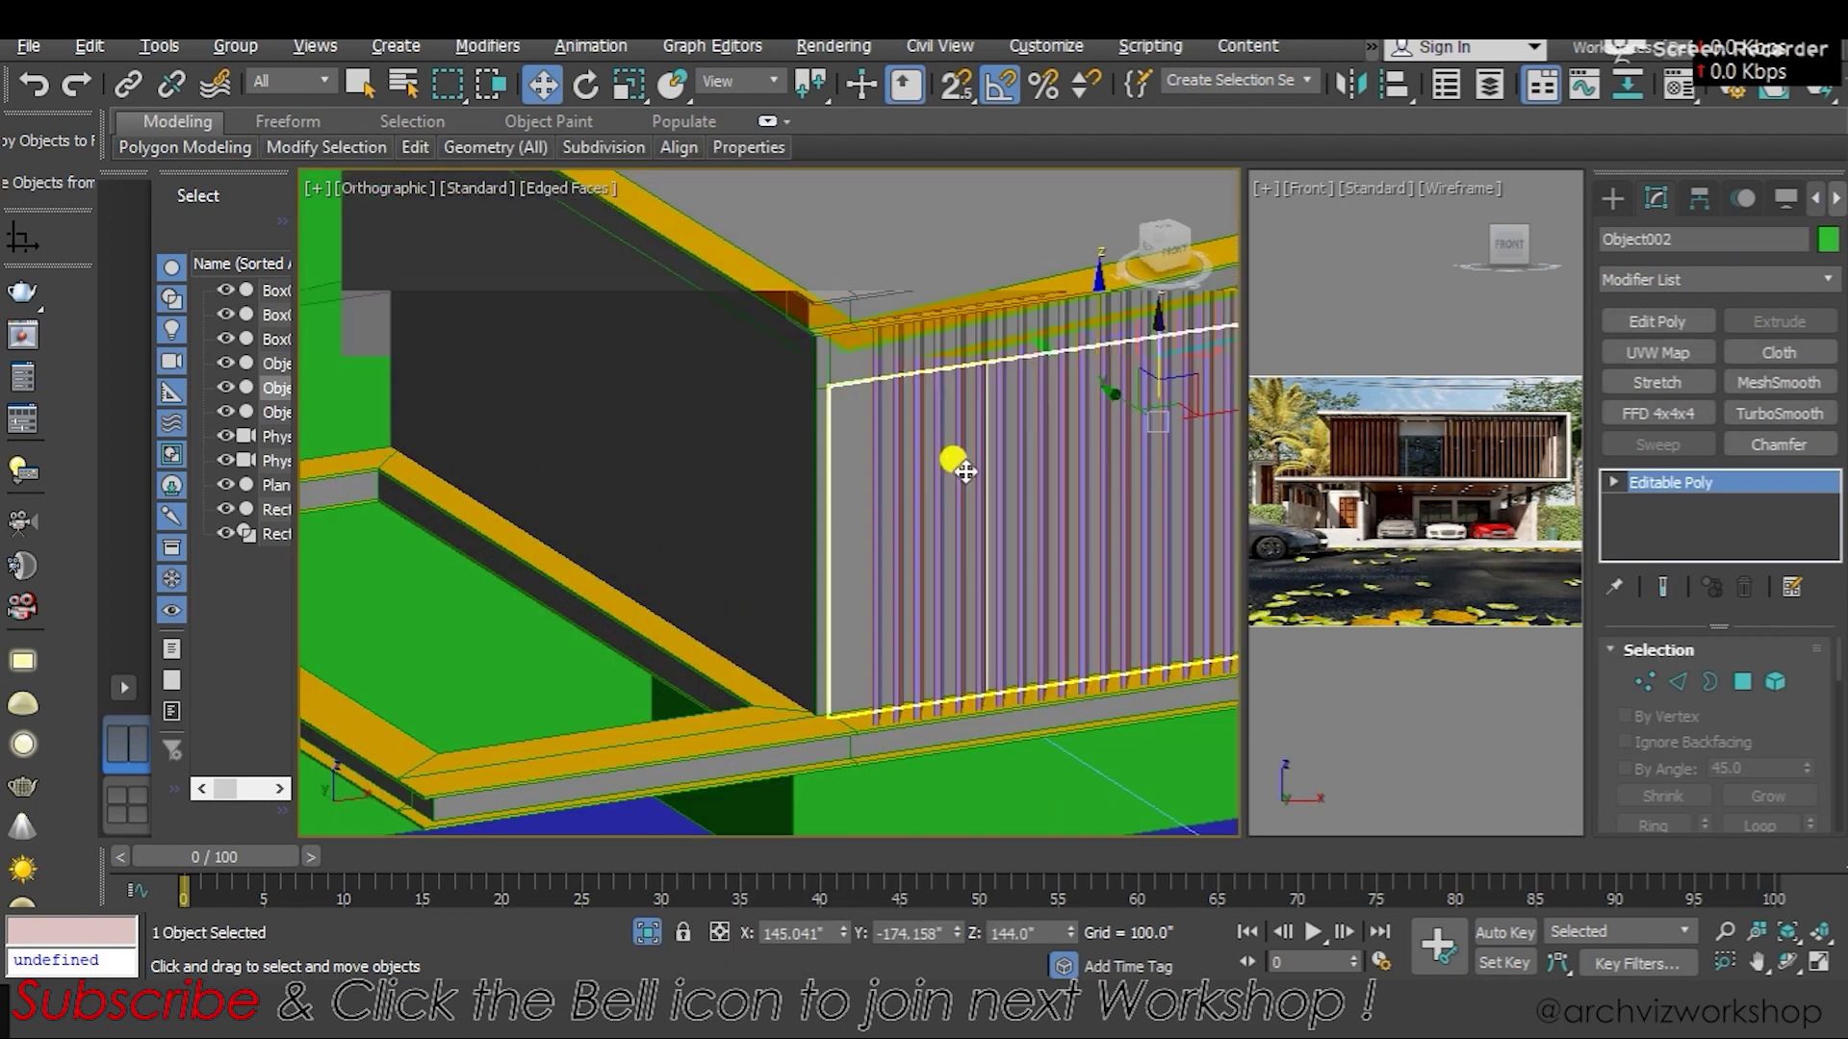
{"action": "middle_click_drag", "start_coordinate": [949, 466], "coordinate": [957, 482], "text": "alt"}
{"action": "right_click", "coordinate": [951, 462]}
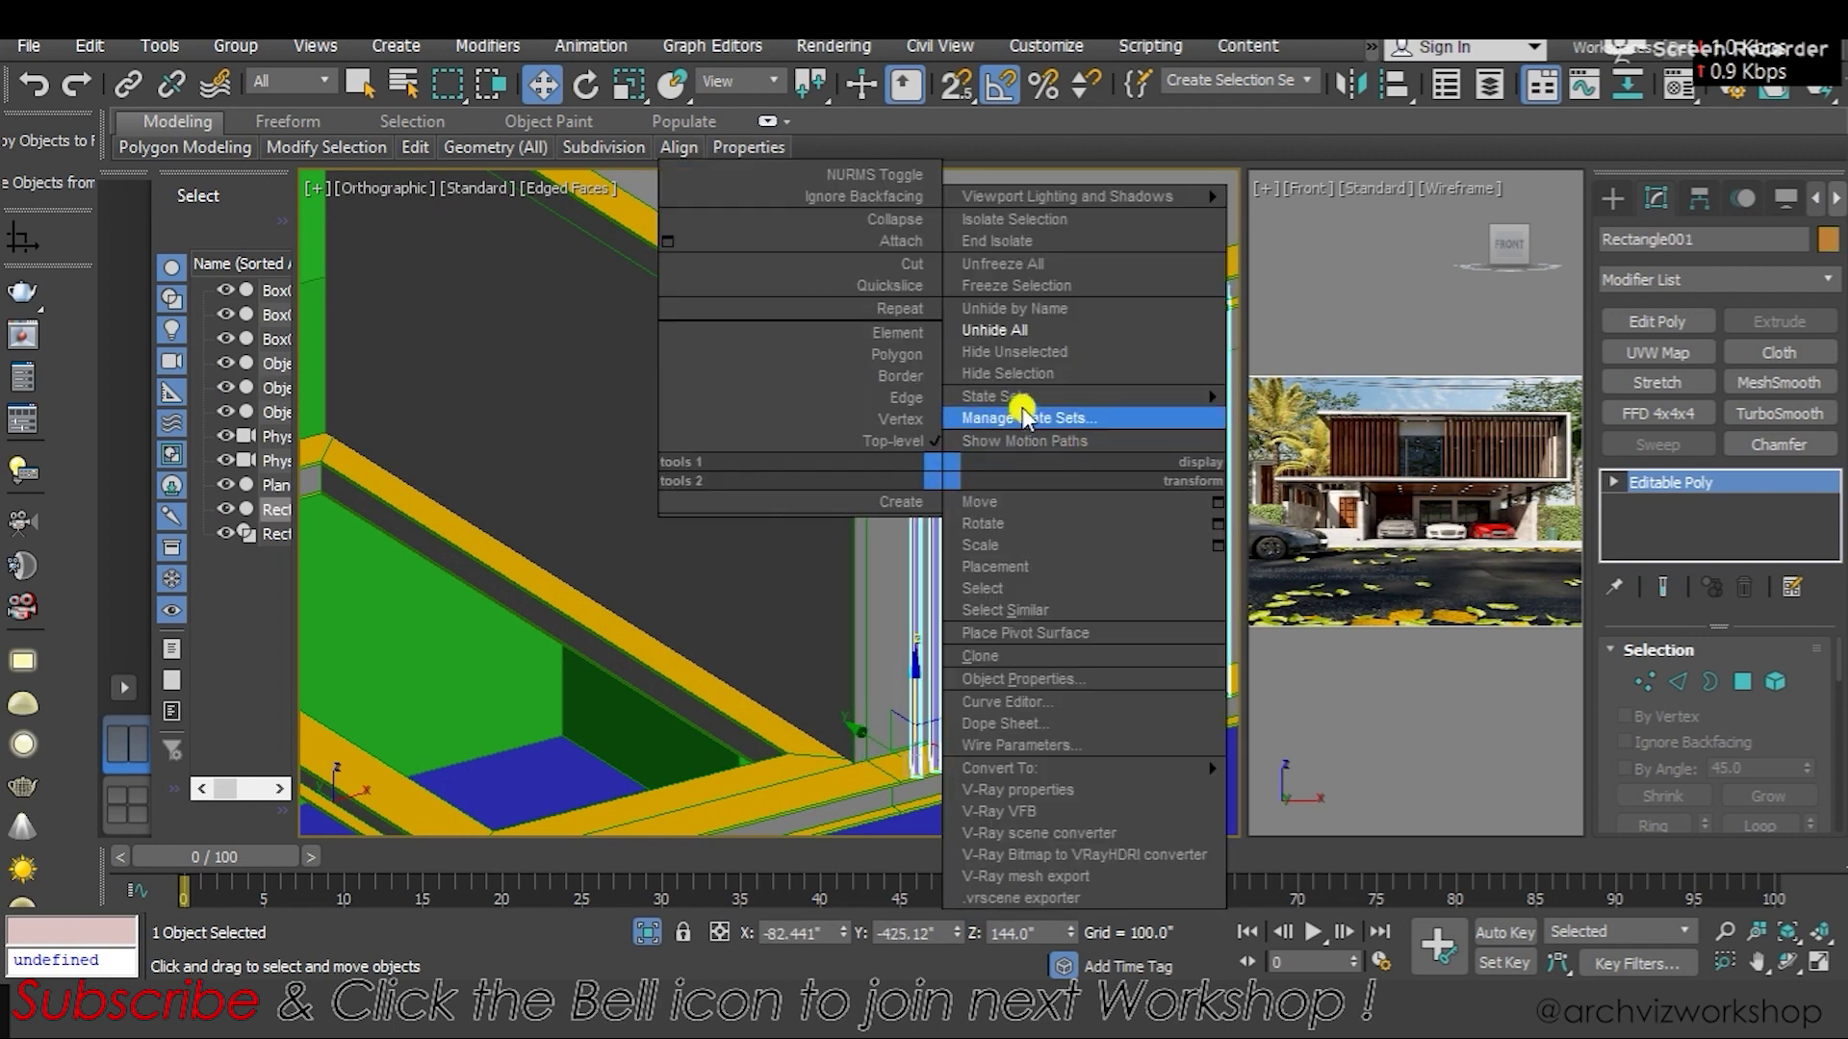
{"action": "left_click", "coordinate": [920, 412]}
Assign the beige Material #5 to the side wall Object003
{"action": "left_click", "coordinate": [796, 475]}
{"action": "scroll", "coordinate": [741, 486], "scroll_direction": "up", "scroll_amount": 2}
{"action": "middle_click_drag", "start_coordinate": [744, 488], "coordinate": [764, 474], "text": "alt"}
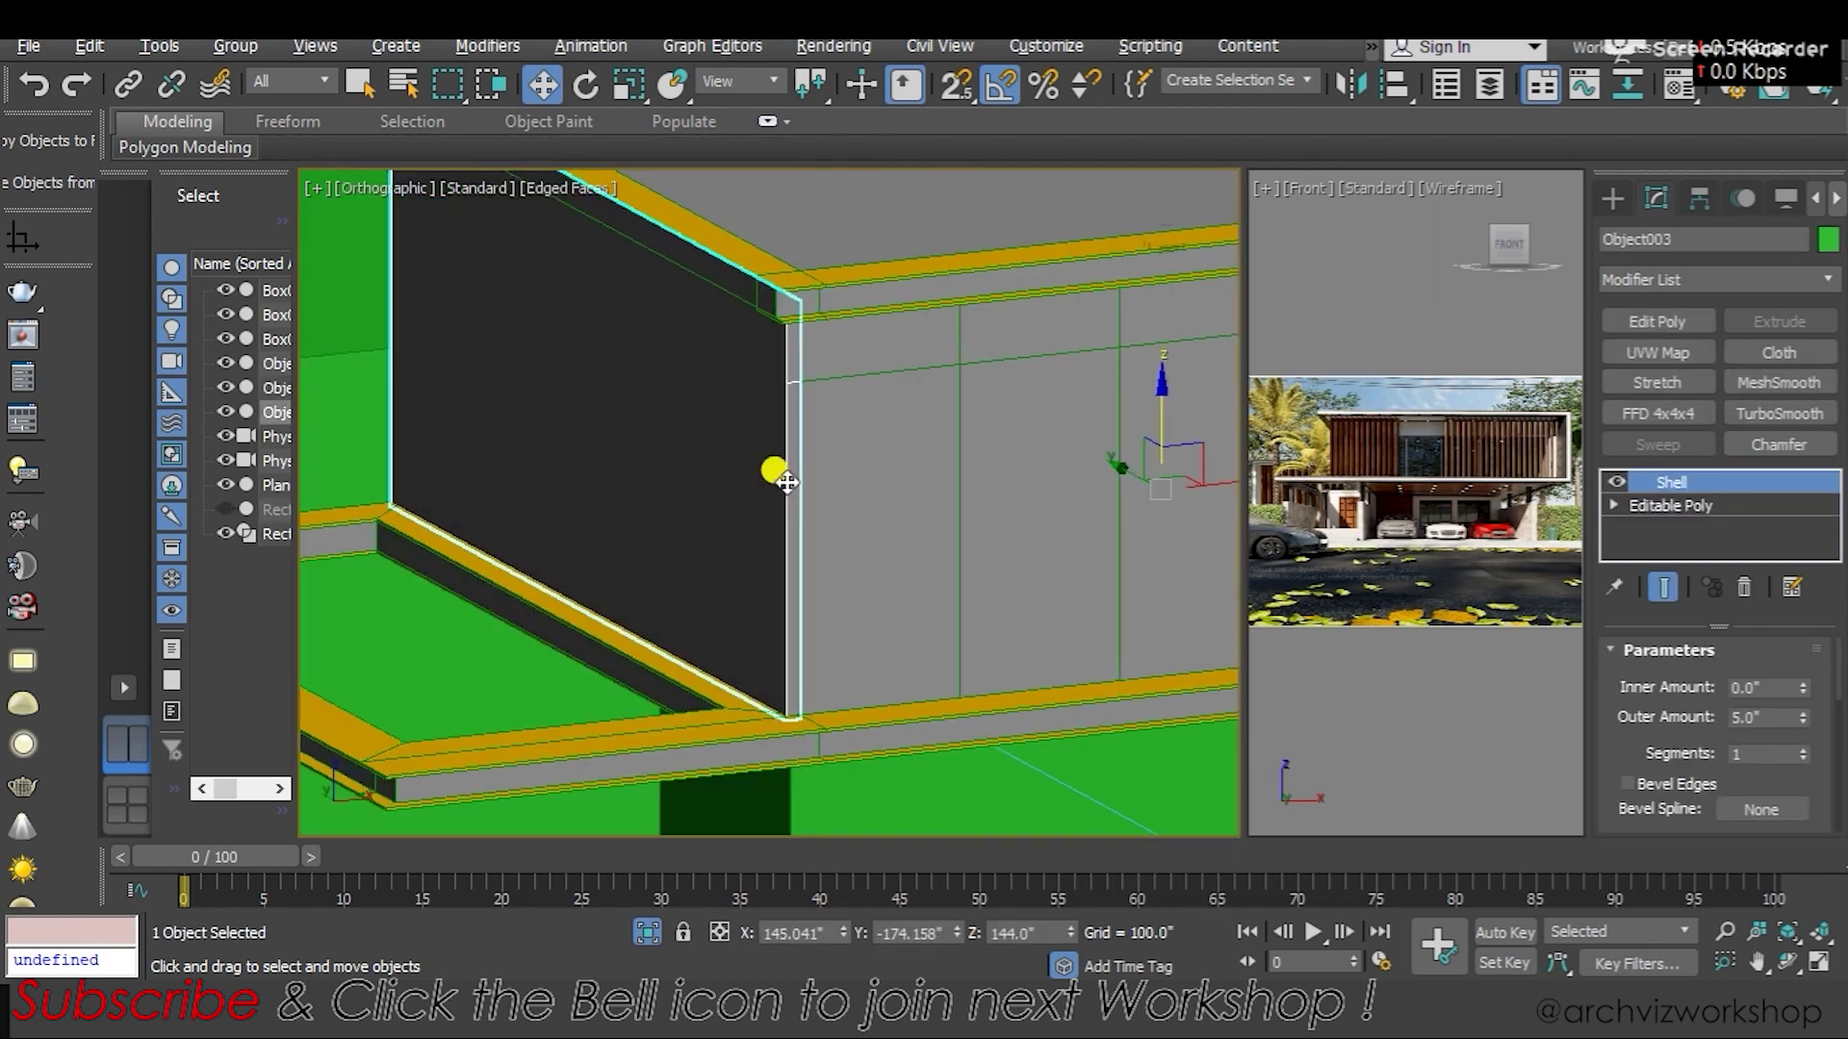
{"action": "key", "text": "m"}
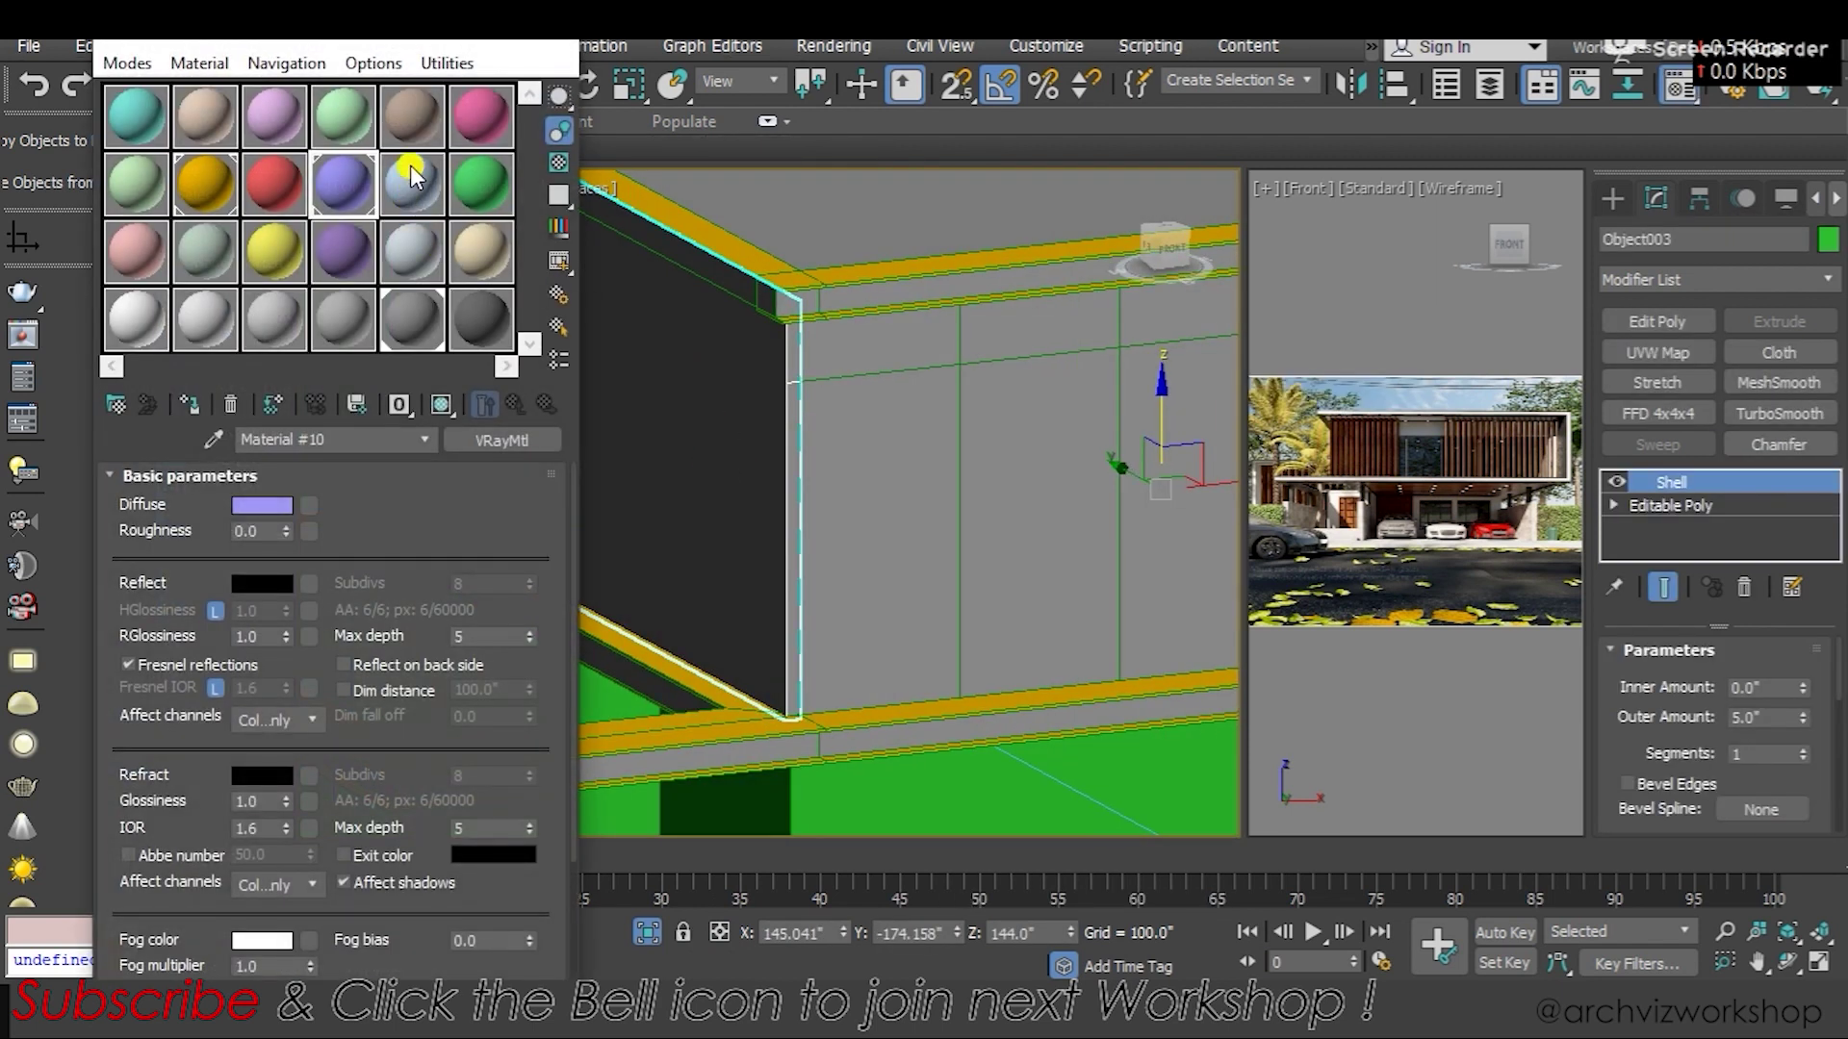
{"action": "left_click", "coordinate": [196, 401]}
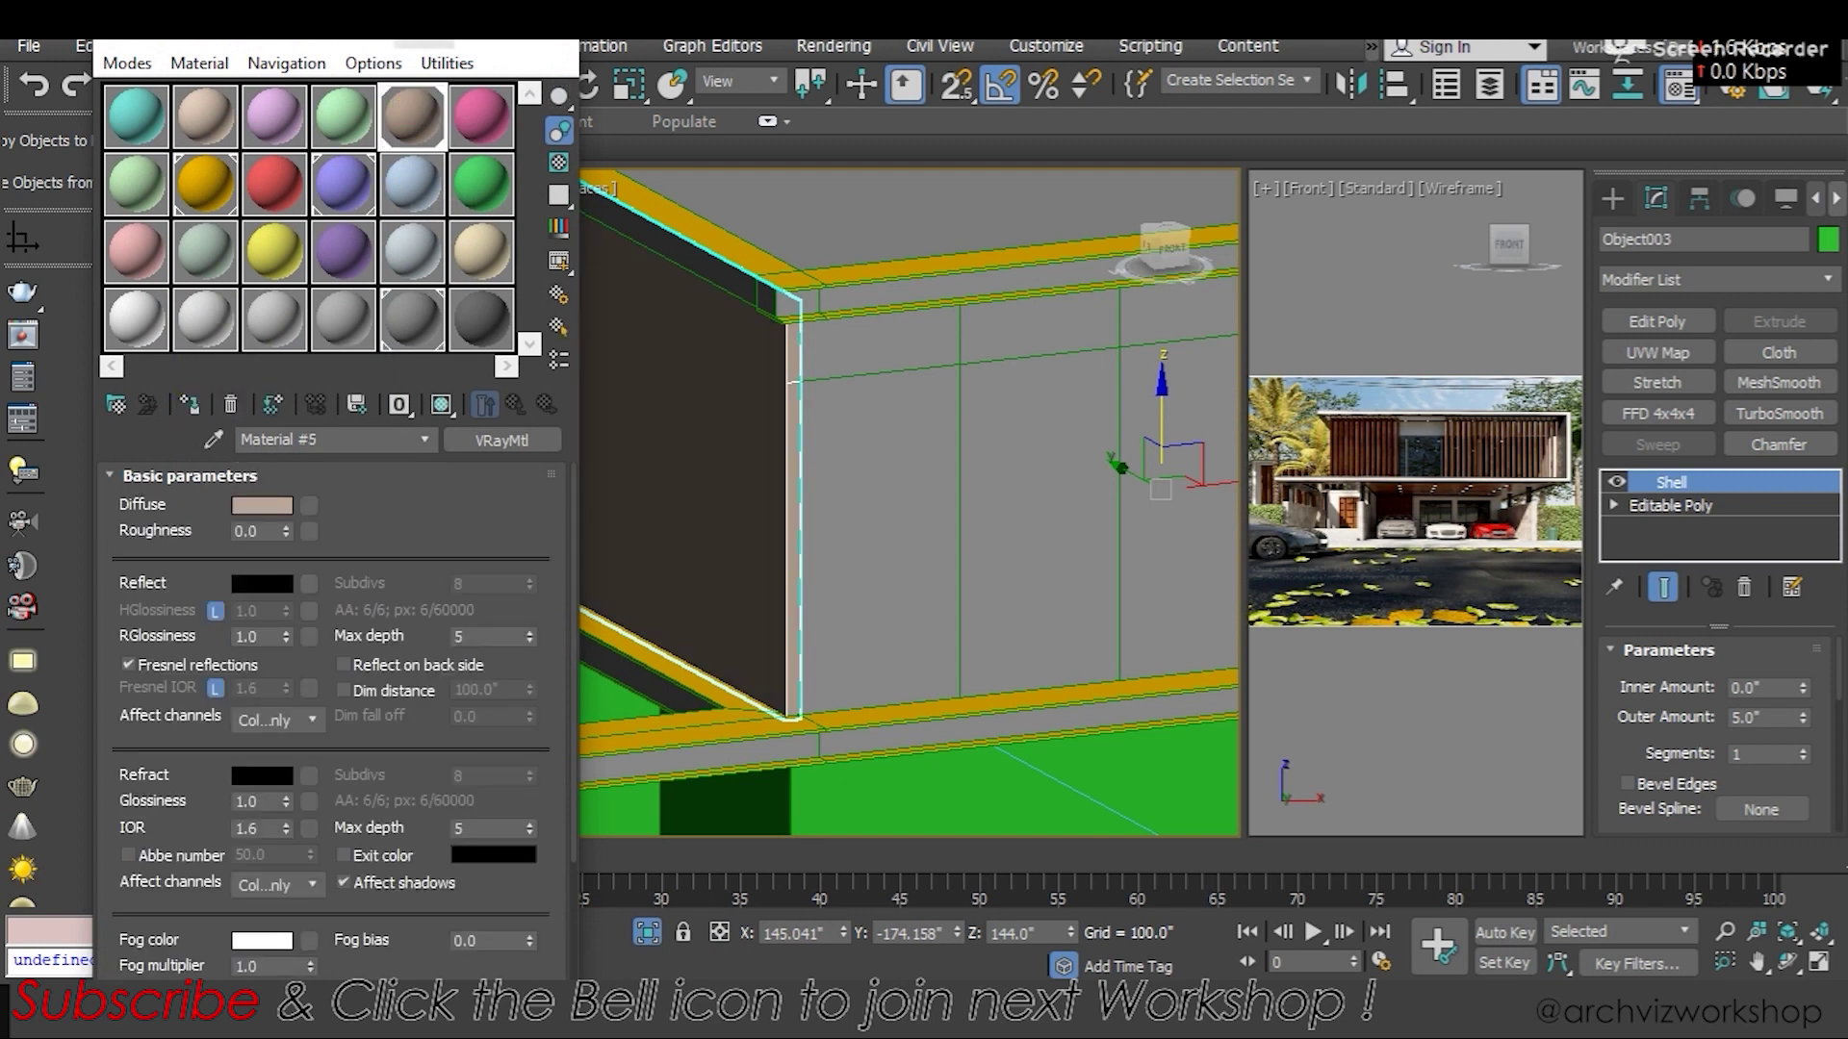
{"action": "left_click", "coordinate": [563, 43]}
Orbit to face the side wall and select the house box Box002
{"action": "middle_click_drag", "start_coordinate": [886, 540], "coordinate": [799, 414], "text": "alt"}
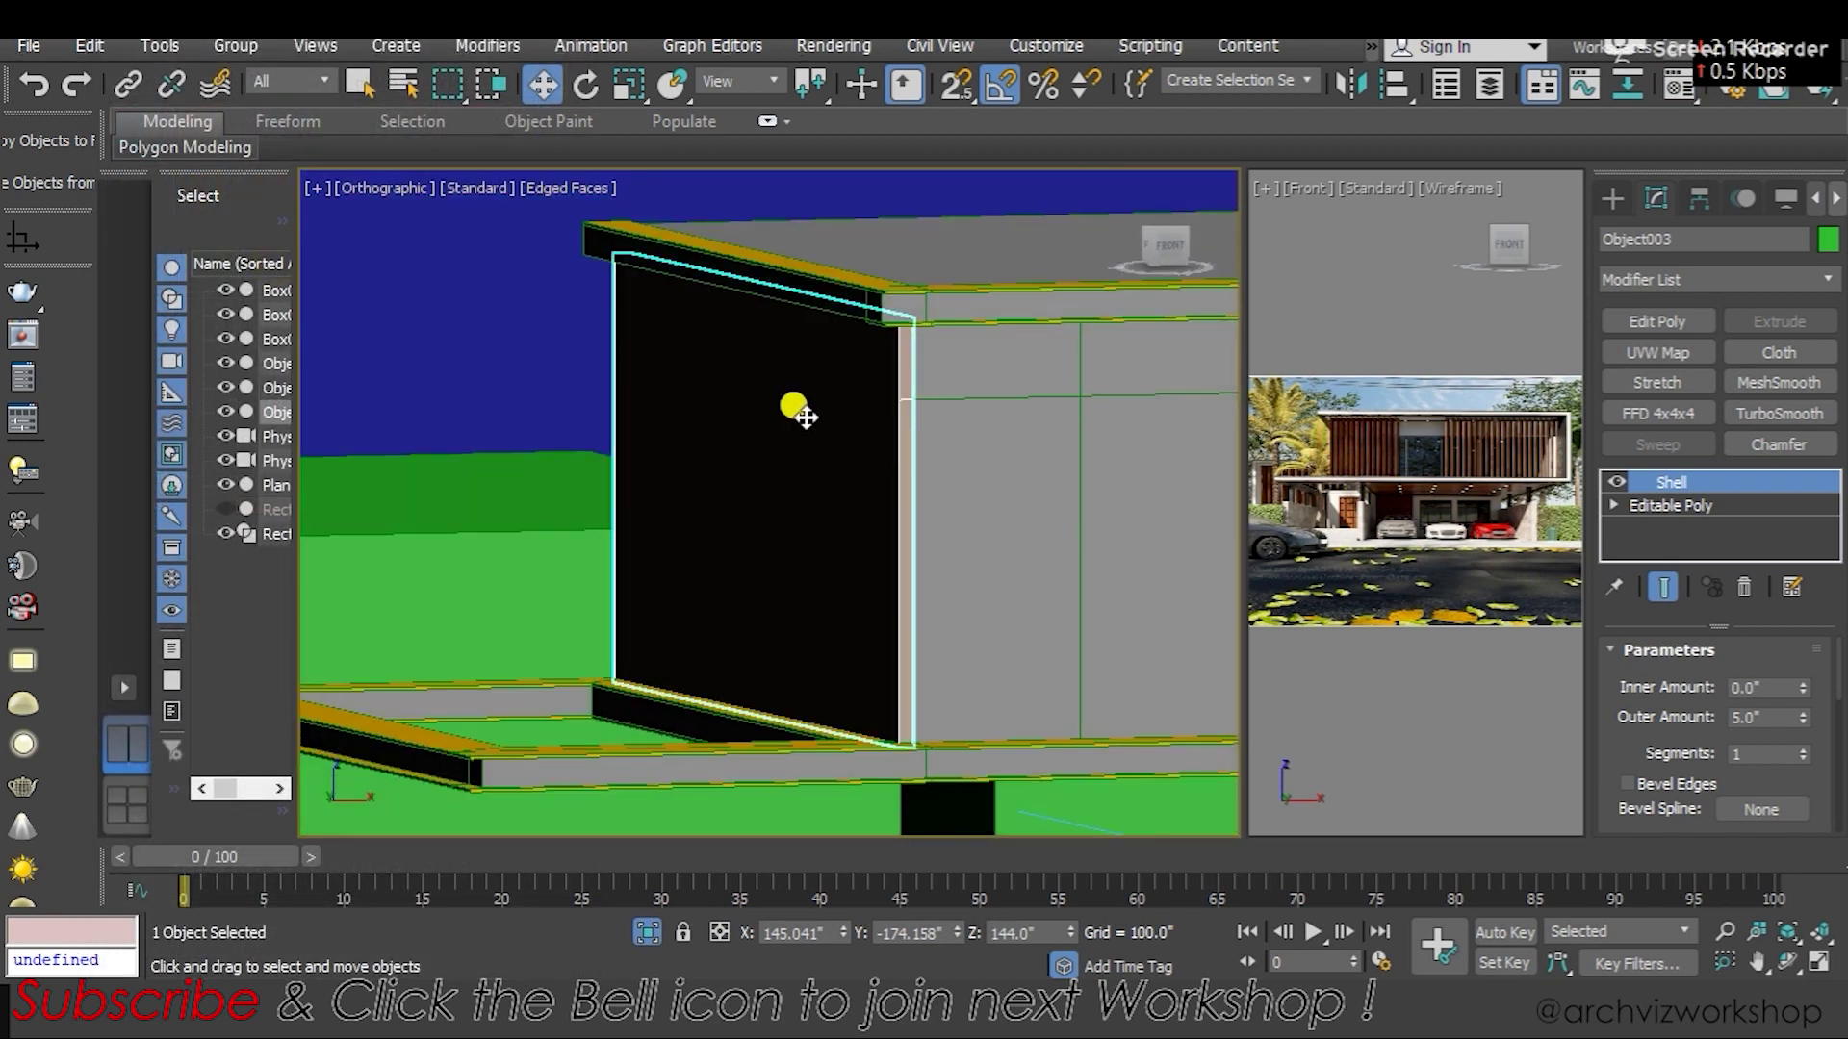
{"action": "scroll", "coordinate": [866, 385], "scroll_direction": "up", "scroll_amount": 3}
{"action": "left_click", "coordinate": [953, 363]}
{"action": "scroll", "coordinate": [887, 404], "scroll_direction": "down", "scroll_amount": 5}
{"action": "scroll", "coordinate": [816, 429], "scroll_direction": "up", "scroll_amount": 4}
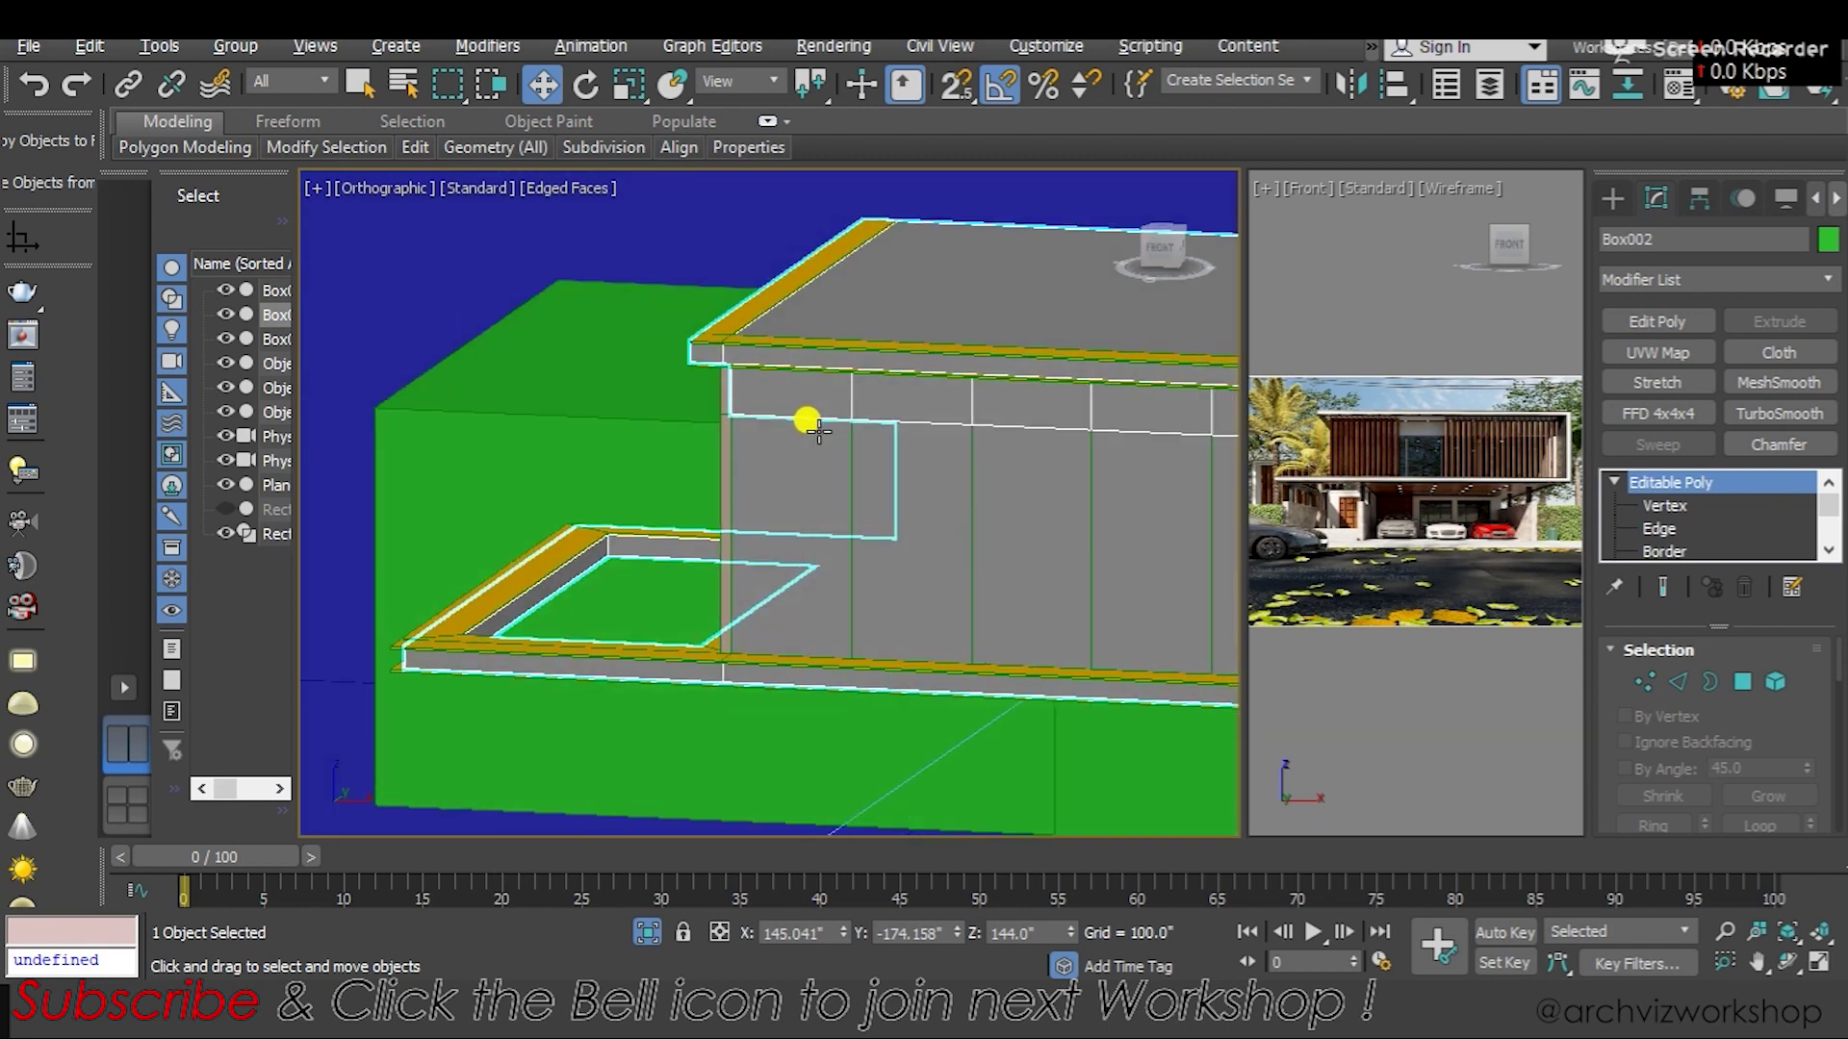
Check the side wall and grooved panel, then select the house box Box002
{"action": "scroll", "coordinate": [706, 424], "scroll_direction": "up", "scroll_amount": 3}
{"action": "left_click", "coordinate": [710, 433]}
{"action": "scroll", "coordinate": [813, 503], "scroll_direction": "up", "scroll_amount": 3}
{"action": "scroll", "coordinate": [508, 414], "scroll_direction": "up", "scroll_amount": 2}
{"action": "scroll", "coordinate": [511, 414], "scroll_direction": "down", "scroll_amount": 4}
{"action": "left_click", "coordinate": [523, 421]}
{"action": "mouse_move", "coordinate": [523, 420]}
{"action": "middle_mouse_down", "text": "alt"}
{"action": "mouse_move", "coordinate": [491, 552]}
{"action": "mouse_move", "coordinate": [726, 528]}
{"action": "middle_mouse_up", "text": "alt"}
{"action": "scroll", "coordinate": [782, 445], "scroll_direction": "up", "scroll_amount": 3}
{"action": "mouse_move", "coordinate": [783, 445]}
{"action": "middle_mouse_down", "text": "alt"}
{"action": "mouse_move", "coordinate": [961, 462]}
{"action": "mouse_move", "coordinate": [824, 429]}
{"action": "mouse_move", "coordinate": [956, 362]}
{"action": "mouse_move", "coordinate": [1094, 353]}
{"action": "mouse_move", "coordinate": [1241, 375]}
{"action": "middle_mouse_up", "text": "alt"}
{"action": "scroll", "coordinate": [927, 272], "scroll_direction": "up", "scroll_amount": 2}
{"action": "left_click", "coordinate": [928, 272]}
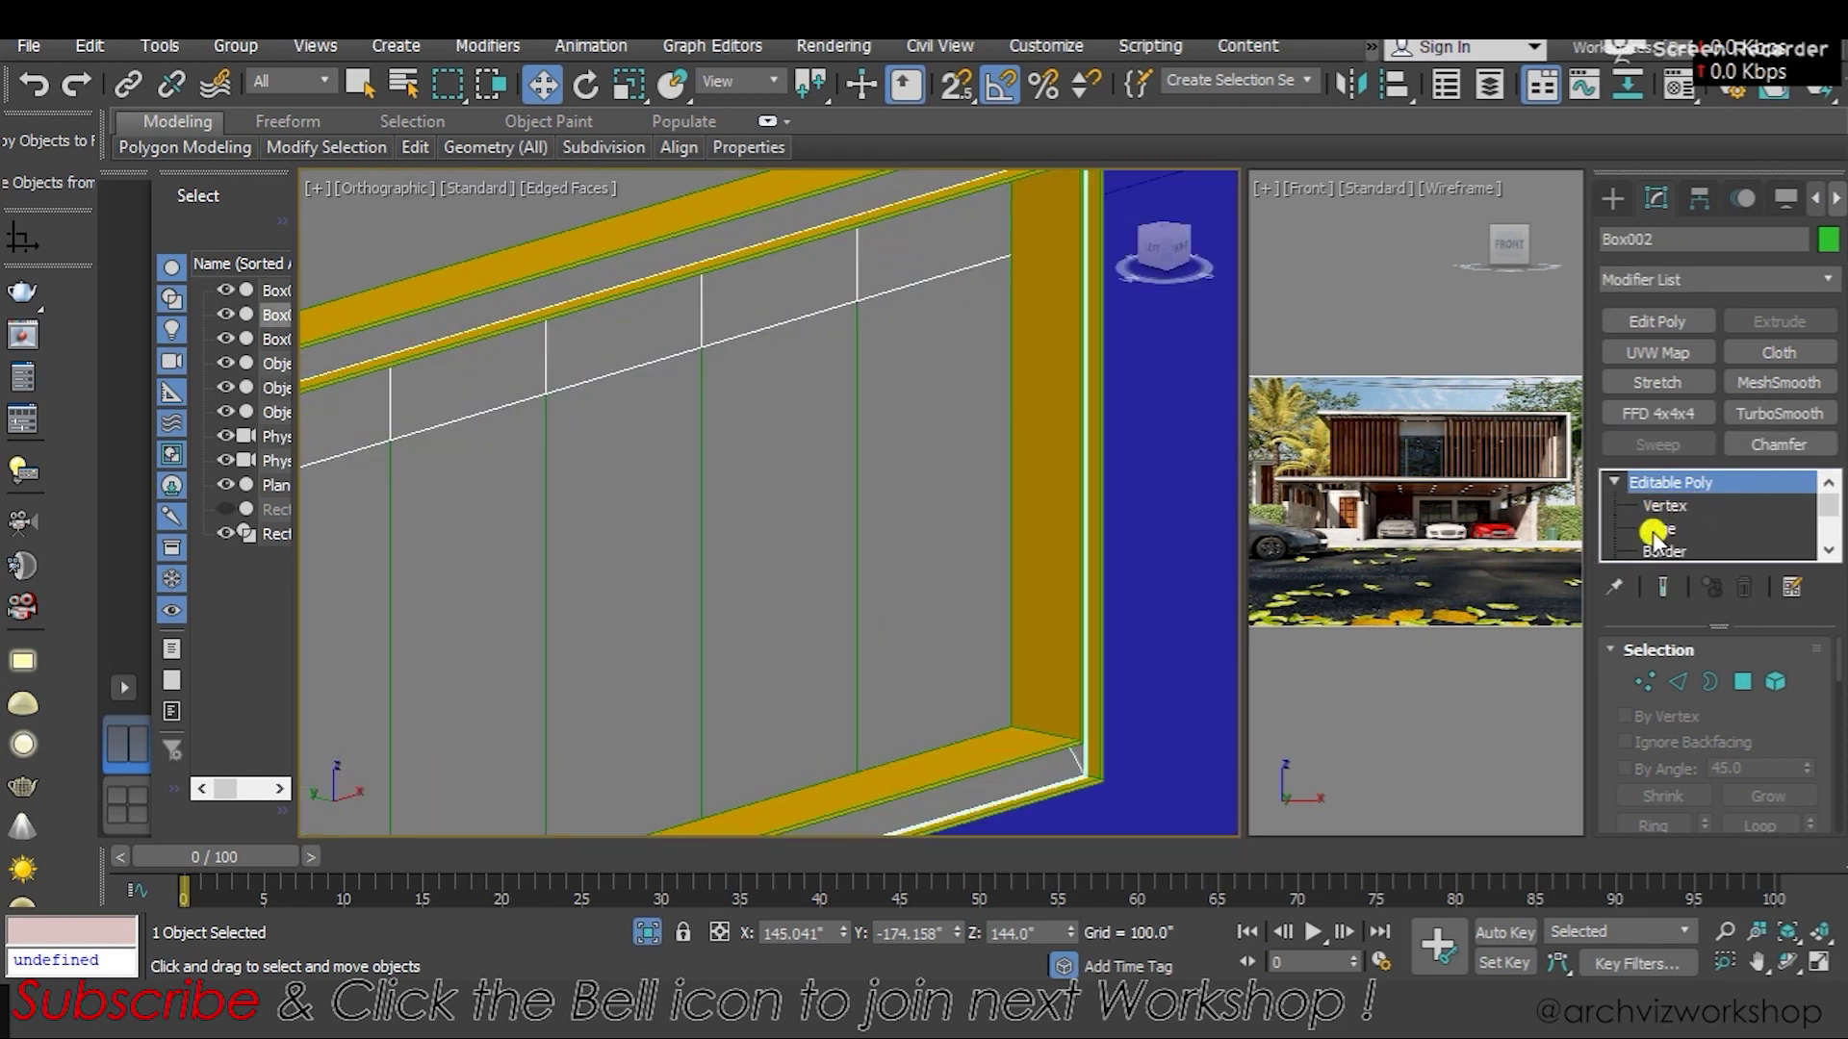
{"action": "scroll", "coordinate": [1654, 535], "scroll_direction": "down", "scroll_amount": 2}
{"action": "scroll", "coordinate": [866, 433], "scroll_direction": "down", "scroll_amount": 3}
{"action": "middle_click_drag", "start_coordinate": [866, 433], "coordinate": [751, 424], "text": "alt"}
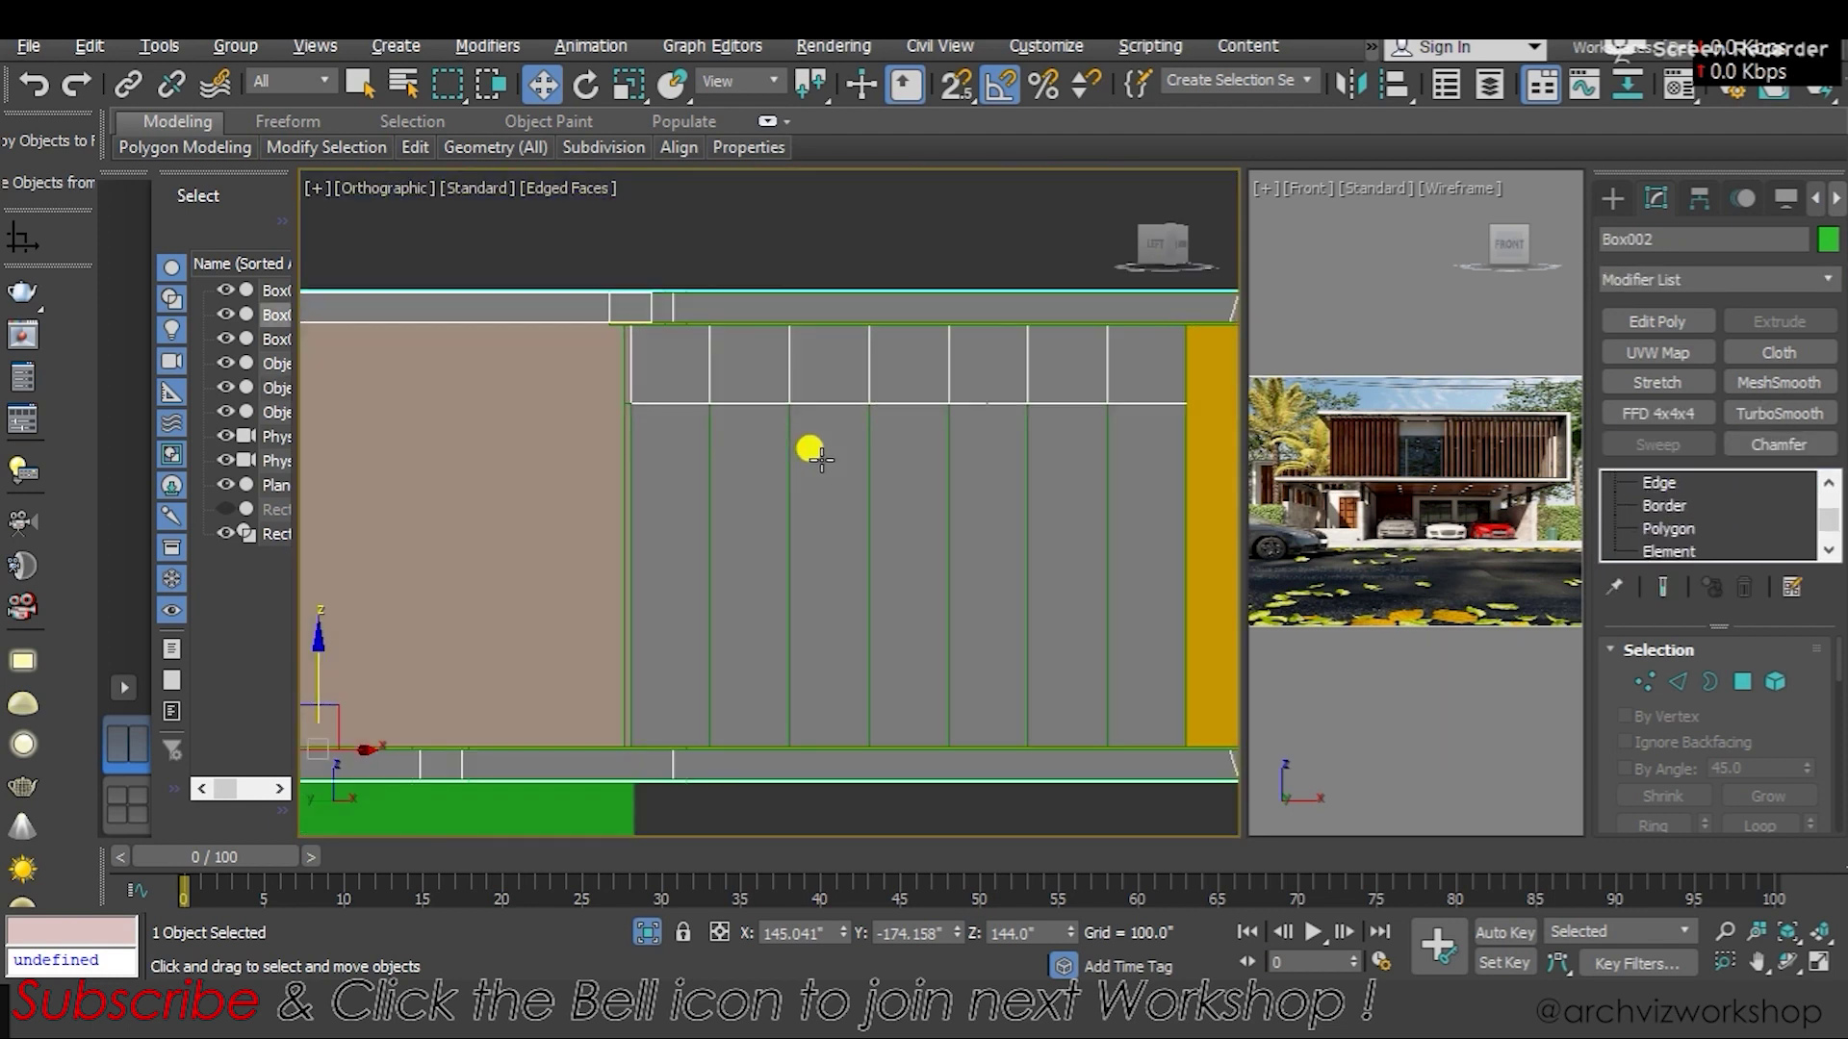
At Polygon level, select Box002's upper wall faces from right to left along the top band
{"action": "left_click", "coordinate": [1668, 529]}
{"action": "scroll", "coordinate": [1044, 421], "scroll_direction": "up", "scroll_amount": 2}
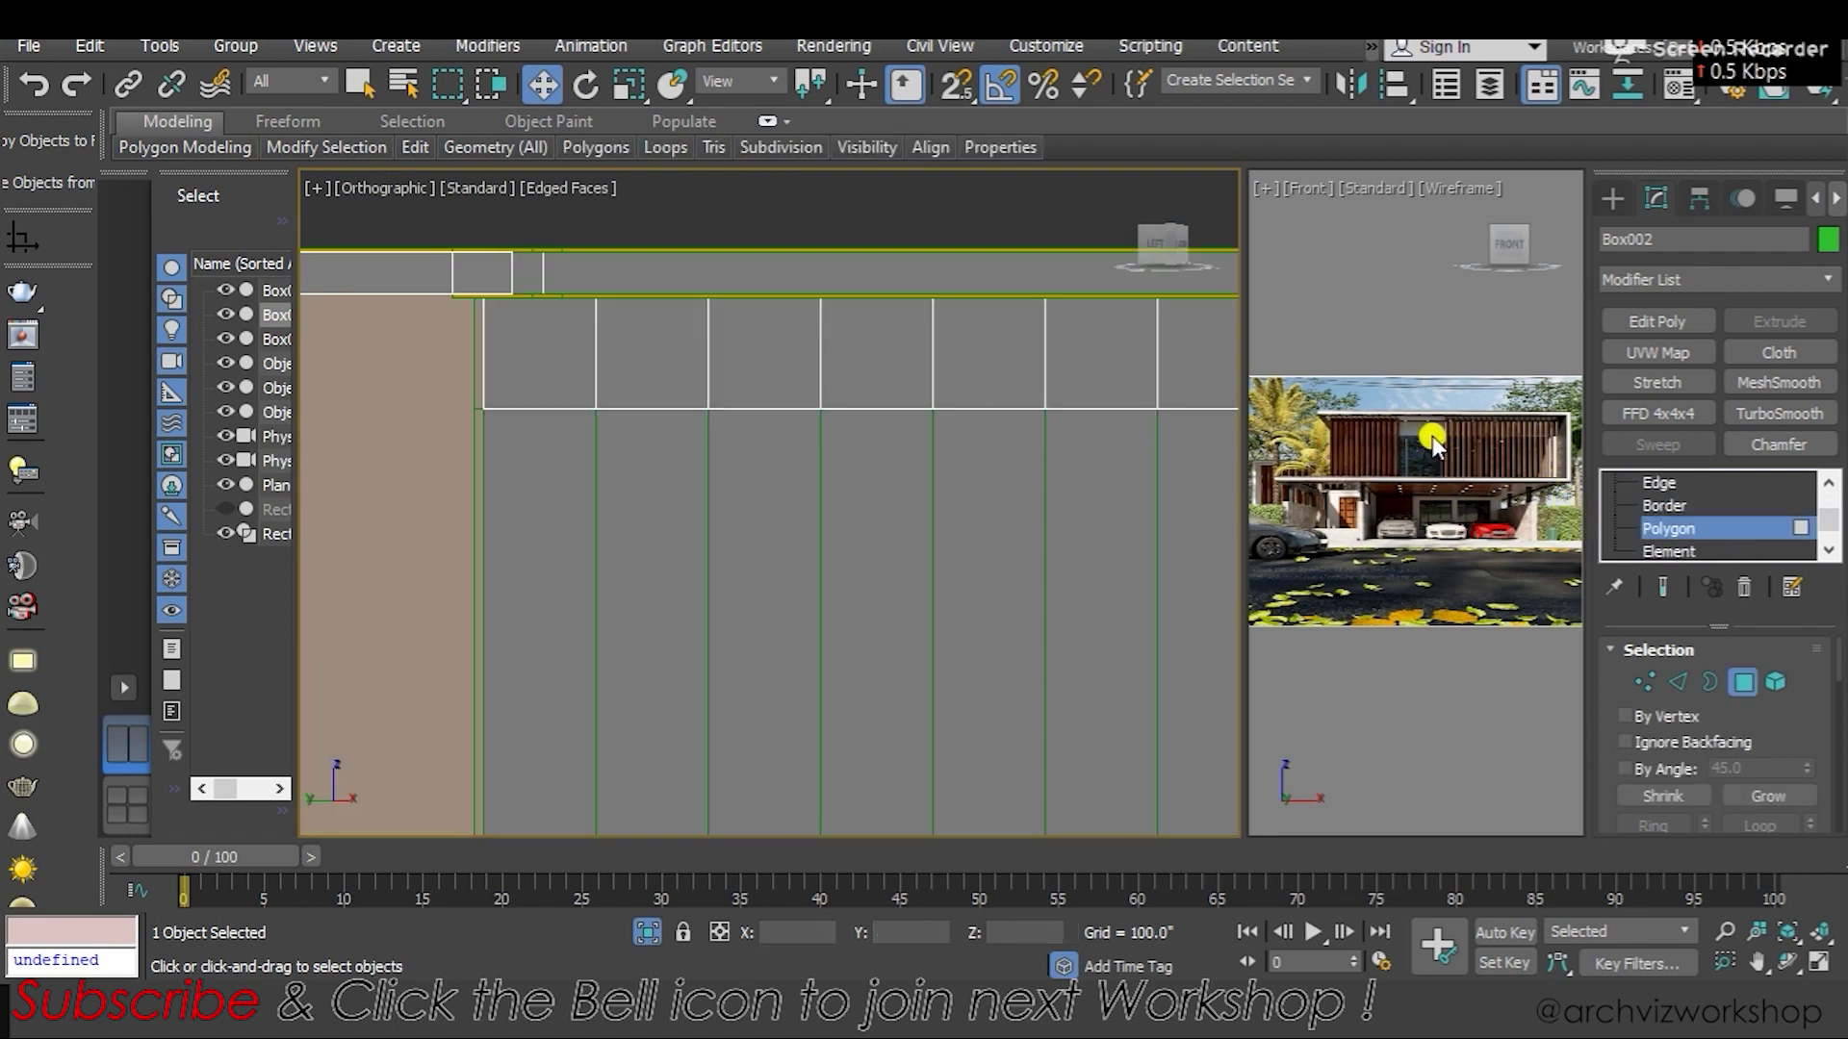
{"action": "left_click", "coordinate": [1180, 341]}
{"action": "left_click", "coordinate": [1051, 358], "text": "ctrl"}
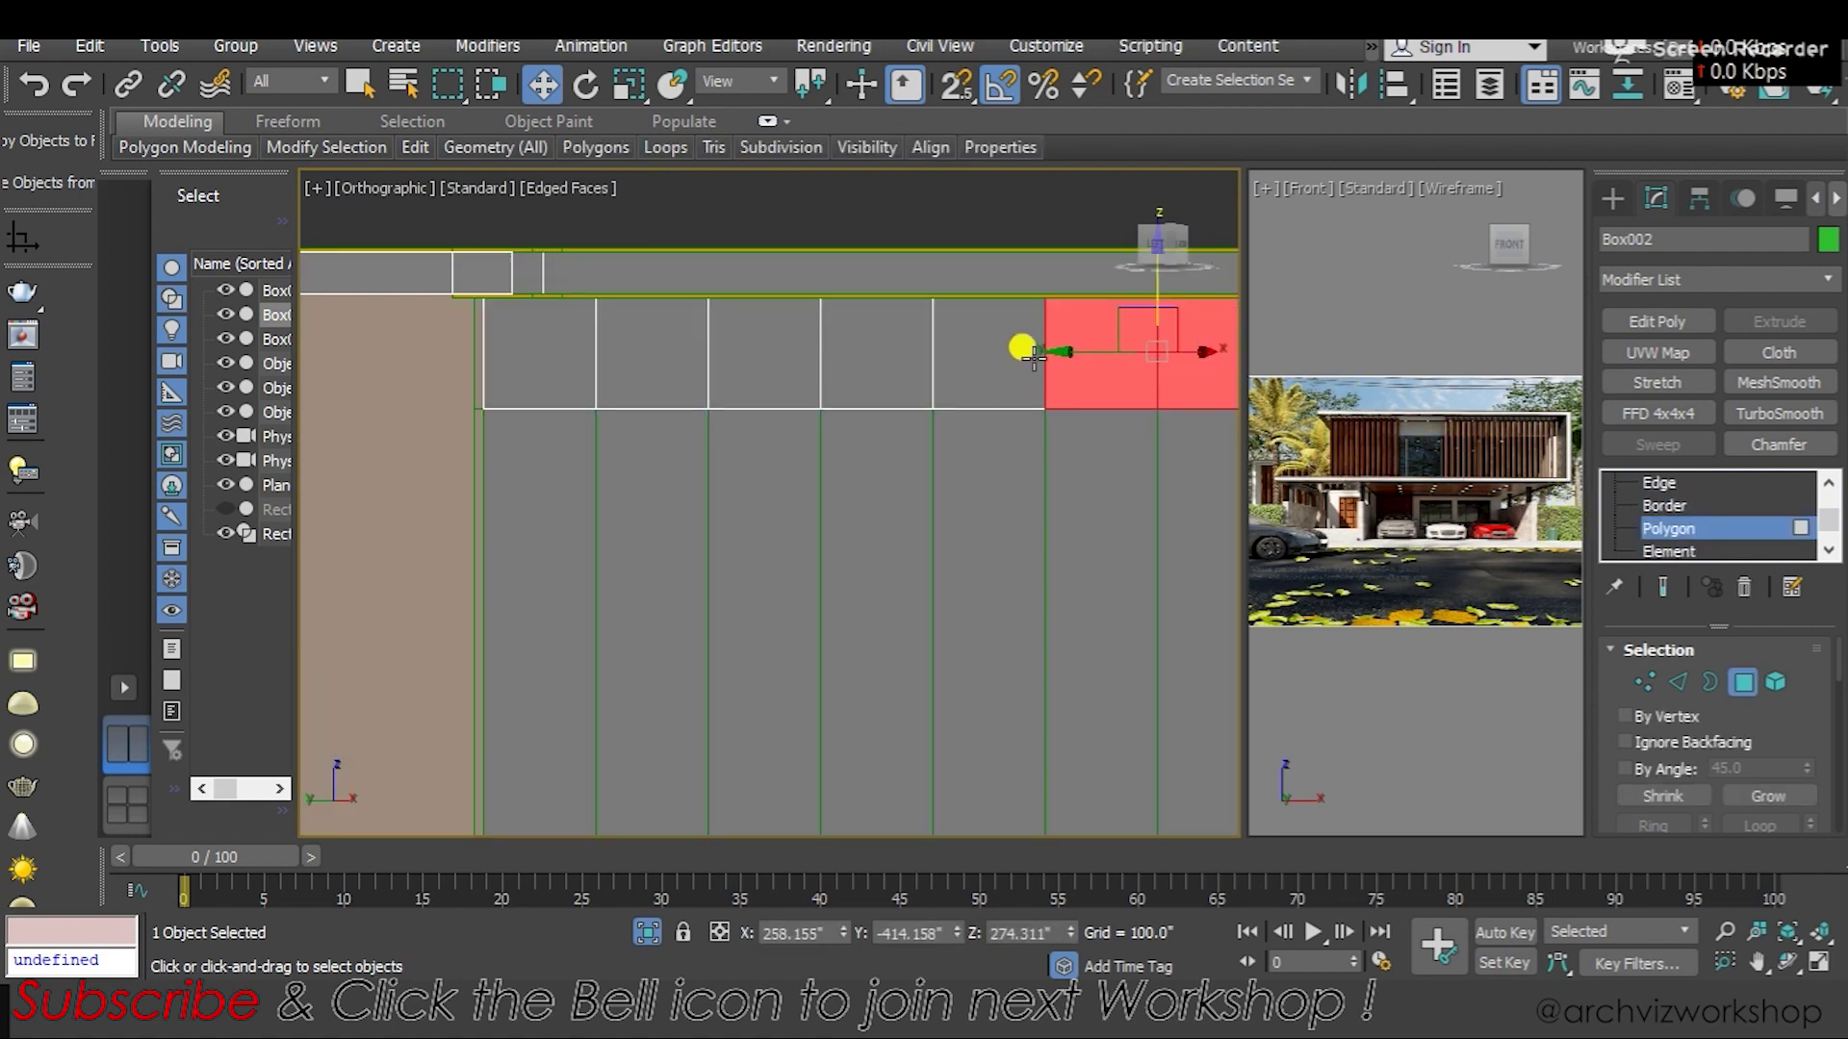
{"action": "left_click", "coordinate": [938, 354], "text": "ctrl"}
{"action": "left_click", "coordinate": [828, 352], "text": "ctrl"}
{"action": "left_click", "coordinate": [714, 348], "text": "ctrl"}
{"action": "left_click", "coordinate": [511, 342], "text": "ctrl"}
{"action": "mouse_move", "coordinate": [511, 343]}
{"action": "middle_mouse_down", "text": "alt"}
{"action": "mouse_move", "coordinate": [442, 424]}
{"action": "mouse_move", "coordinate": [763, 363]}
{"action": "mouse_move", "coordinate": [858, 466]}
{"action": "mouse_move", "coordinate": [858, 429]}
{"action": "mouse_move", "coordinate": [998, 457]}
{"action": "mouse_move", "coordinate": [739, 412]}
{"action": "mouse_move", "coordinate": [886, 350]}
{"action": "middle_mouse_up", "text": "alt"}
{"action": "scroll", "coordinate": [890, 351], "scroll_direction": "up", "scroll_amount": 2}
{"action": "scroll", "coordinate": [1049, 356], "scroll_direction": "up", "scroll_amount": 2}
{"action": "mouse_move", "coordinate": [1049, 356]}
{"action": "middle_mouse_down", "text": "alt"}
{"action": "mouse_move", "coordinate": [899, 379]}
{"action": "mouse_move", "coordinate": [999, 858]}
{"action": "middle_mouse_up", "text": "alt"}
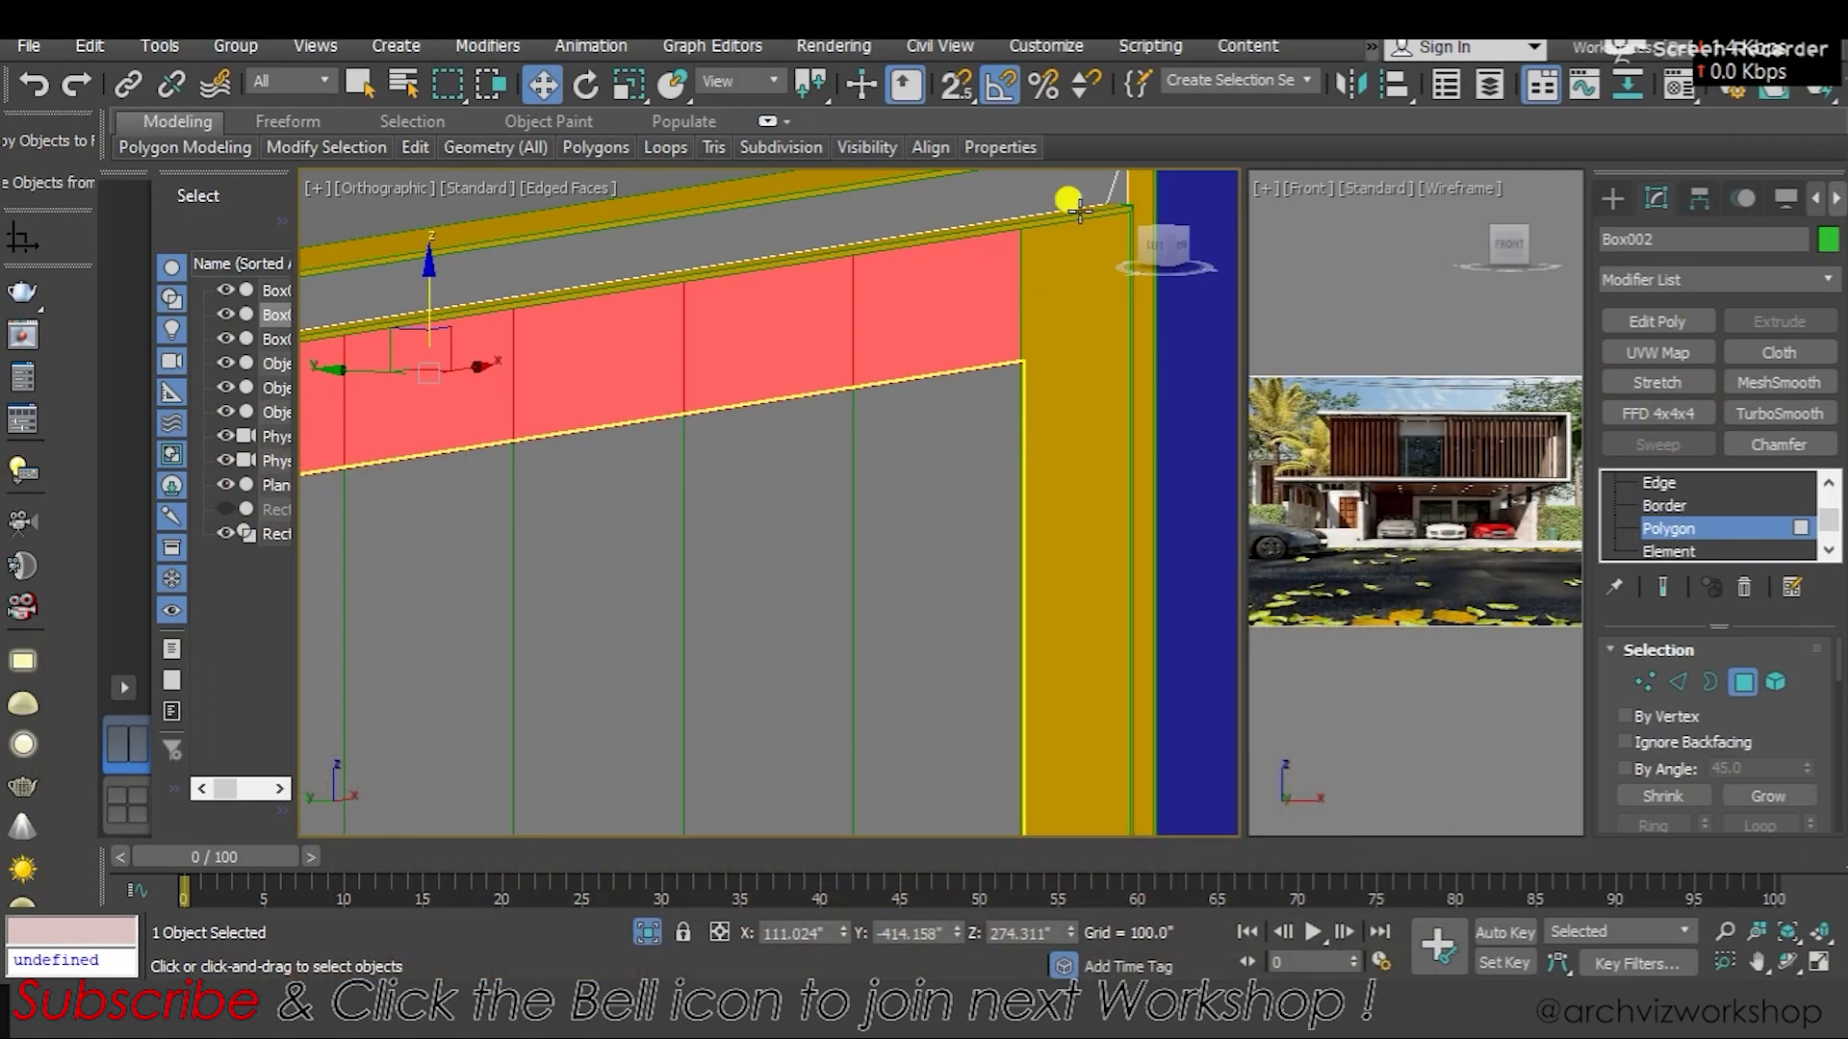
{"action": "mouse_move", "coordinate": [1087, 226]}
{"action": "middle_mouse_down", "text": "alt"}
{"action": "mouse_move", "coordinate": [846, 353]}
{"action": "mouse_move", "coordinate": [660, 330]}
{"action": "mouse_move", "coordinate": [866, 400]}
{"action": "mouse_move", "coordinate": [755, 329]}
{"action": "mouse_move", "coordinate": [811, 325]}
{"action": "mouse_move", "coordinate": [775, 342]}
{"action": "mouse_move", "coordinate": [651, 289]}
{"action": "mouse_move", "coordinate": [557, 400]}
{"action": "mouse_move", "coordinate": [619, 384]}
{"action": "mouse_move", "coordinate": [602, 423]}
{"action": "middle_mouse_up", "text": "alt"}
{"action": "scroll", "coordinate": [846, 400], "scroll_direction": "up", "scroll_amount": 2}
{"action": "scroll", "coordinate": [755, 329], "scroll_direction": "down", "scroll_amount": 2}
{"action": "scroll", "coordinate": [810, 326], "scroll_direction": "up", "scroll_amount": 2}
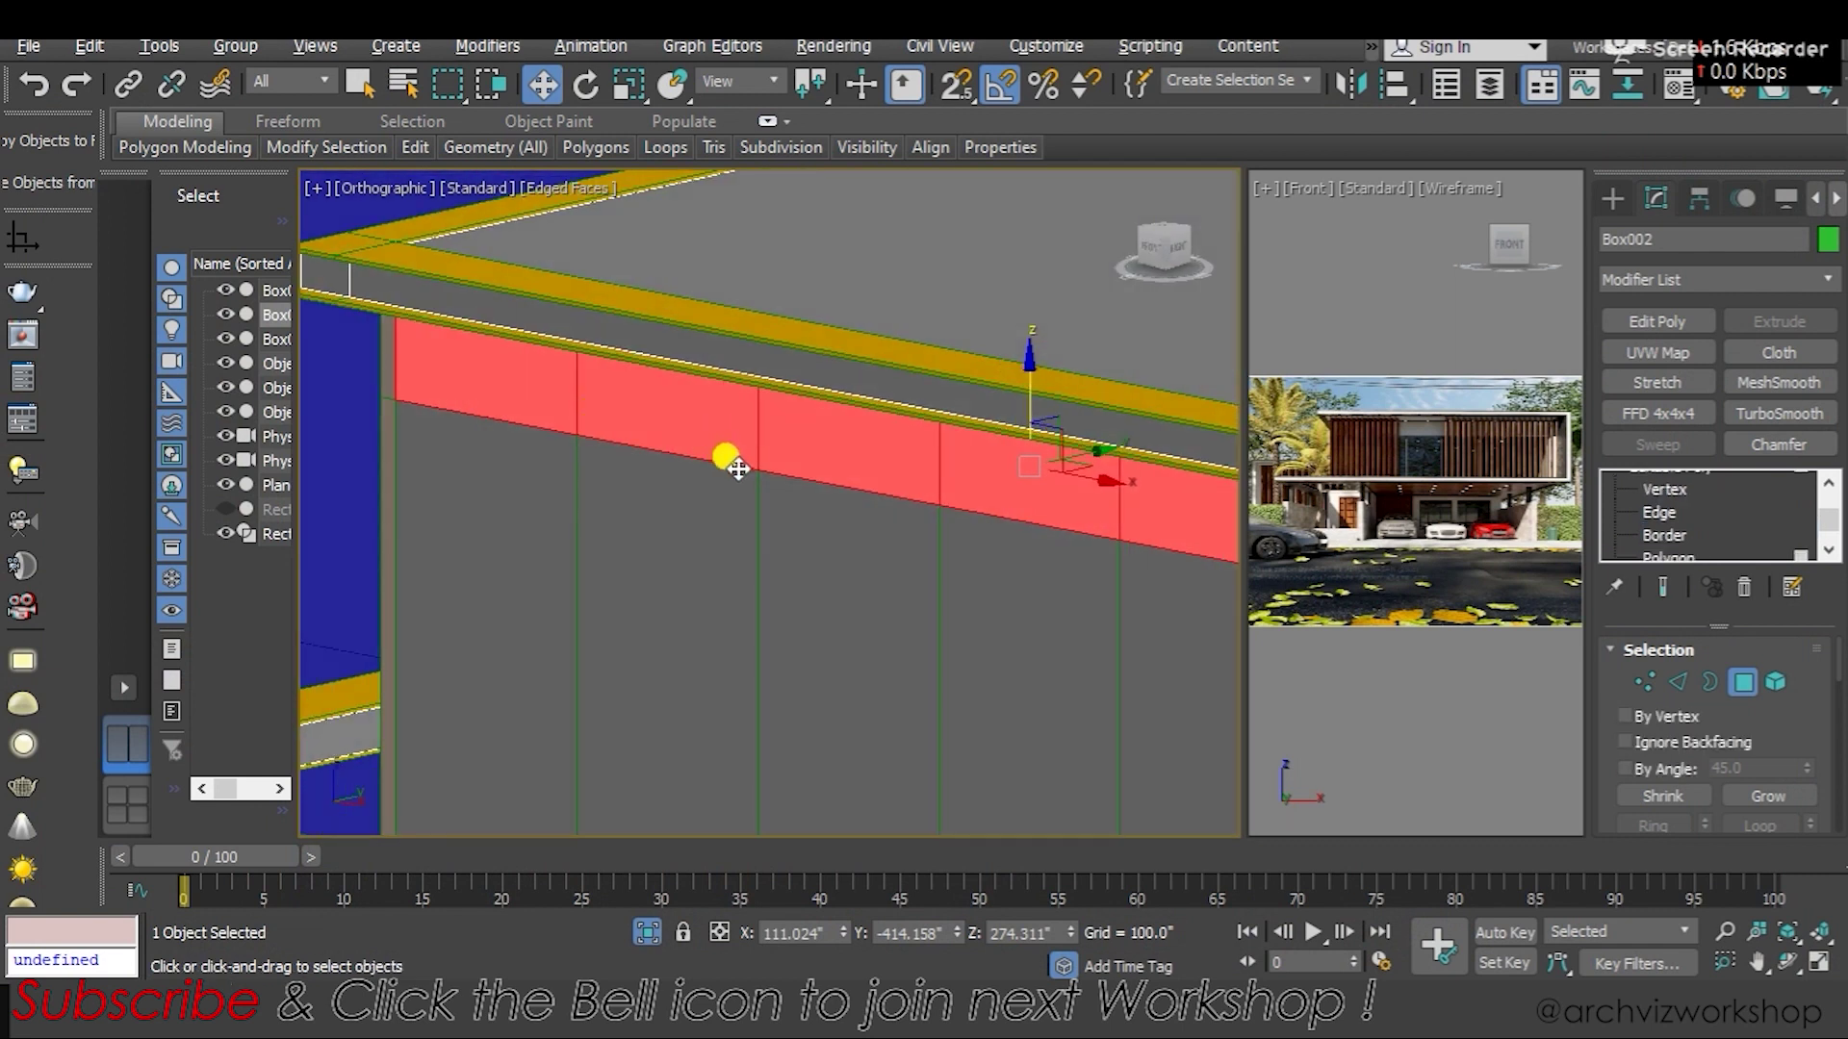
Isolate Box002 and reselect all the beam faces, including the gap face between them
{"action": "key", "text": "alt+q"}
{"action": "mouse_move", "coordinate": [733, 459]}
{"action": "middle_mouse_down", "text": "alt"}
{"action": "mouse_move", "coordinate": [916, 421]}
{"action": "mouse_move", "coordinate": [1184, 413]}
{"action": "mouse_move", "coordinate": [956, 453]}
{"action": "mouse_move", "coordinate": [957, 437]}
{"action": "middle_mouse_up", "text": "alt"}
{"action": "left_click", "coordinate": [963, 444]}
{"action": "left_click", "coordinate": [877, 455], "text": "ctrl"}
{"action": "left_click", "coordinate": [806, 486], "text": "ctrl"}
{"action": "left_click", "coordinate": [630, 539], "text": "ctrl"}
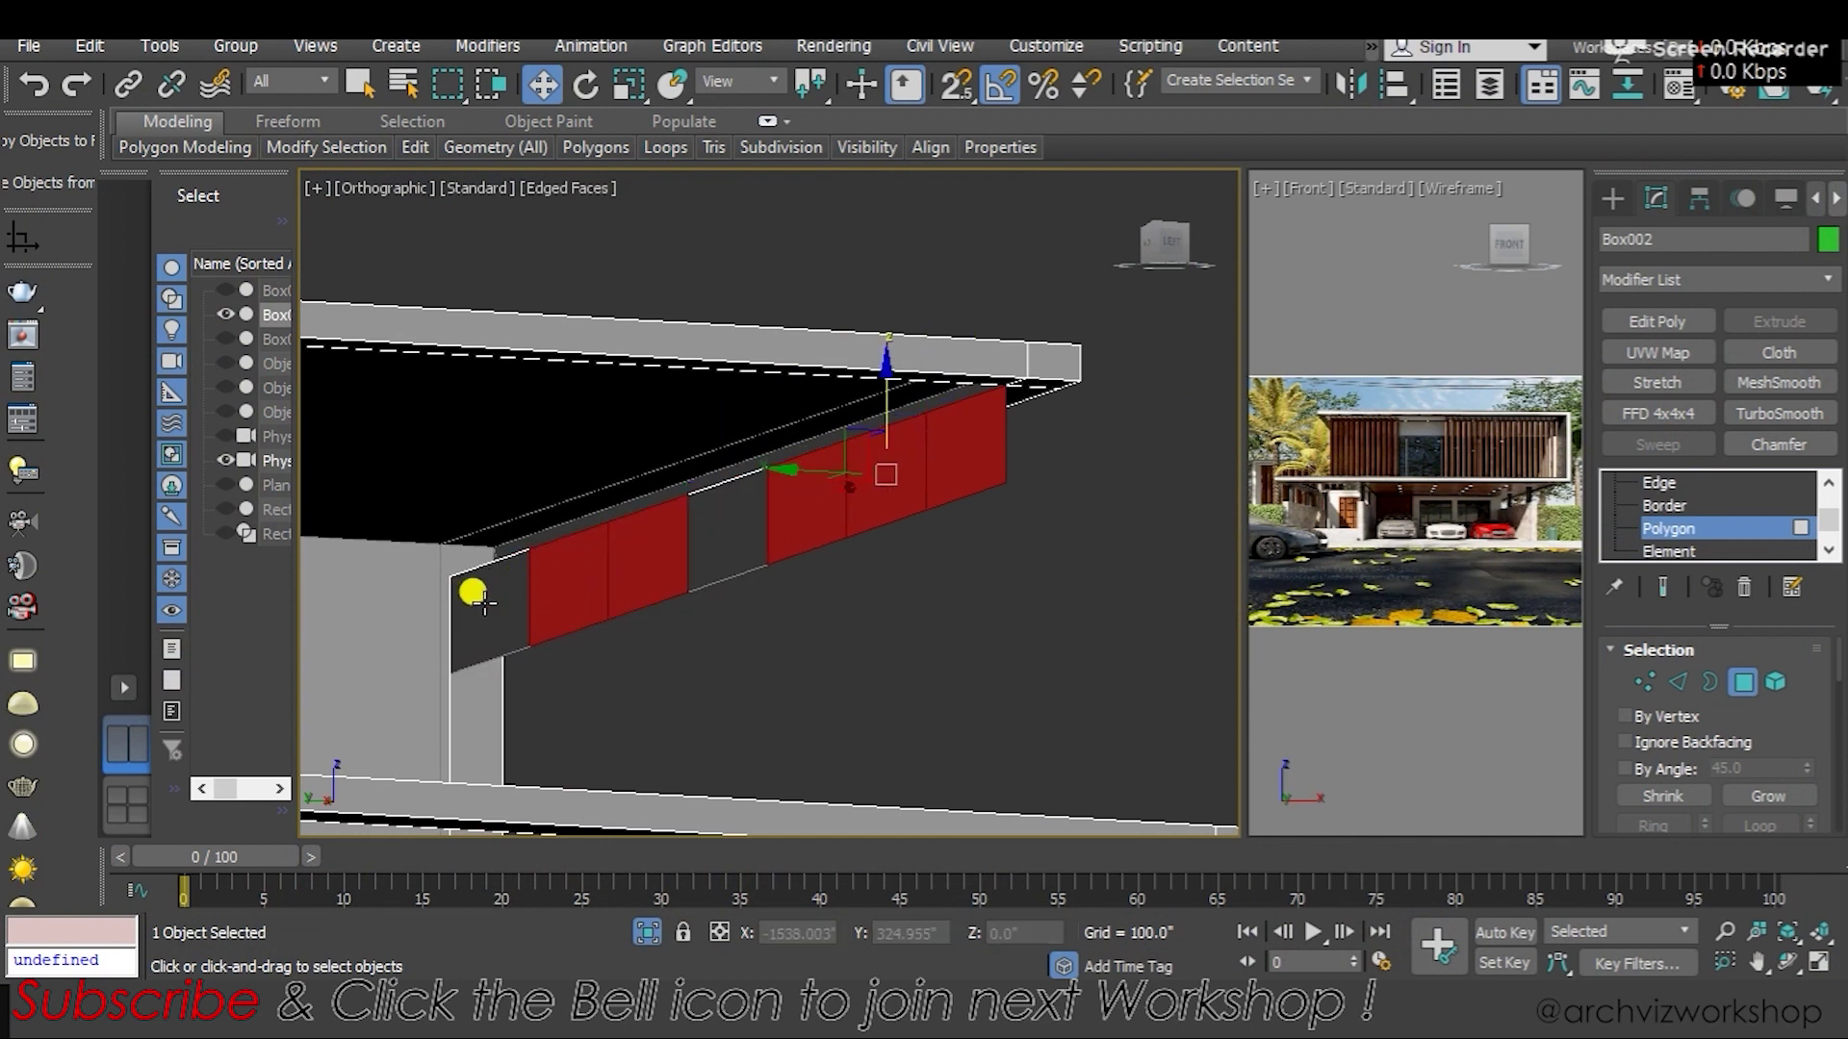
{"action": "left_click", "coordinate": [717, 539], "text": "ctrl"}
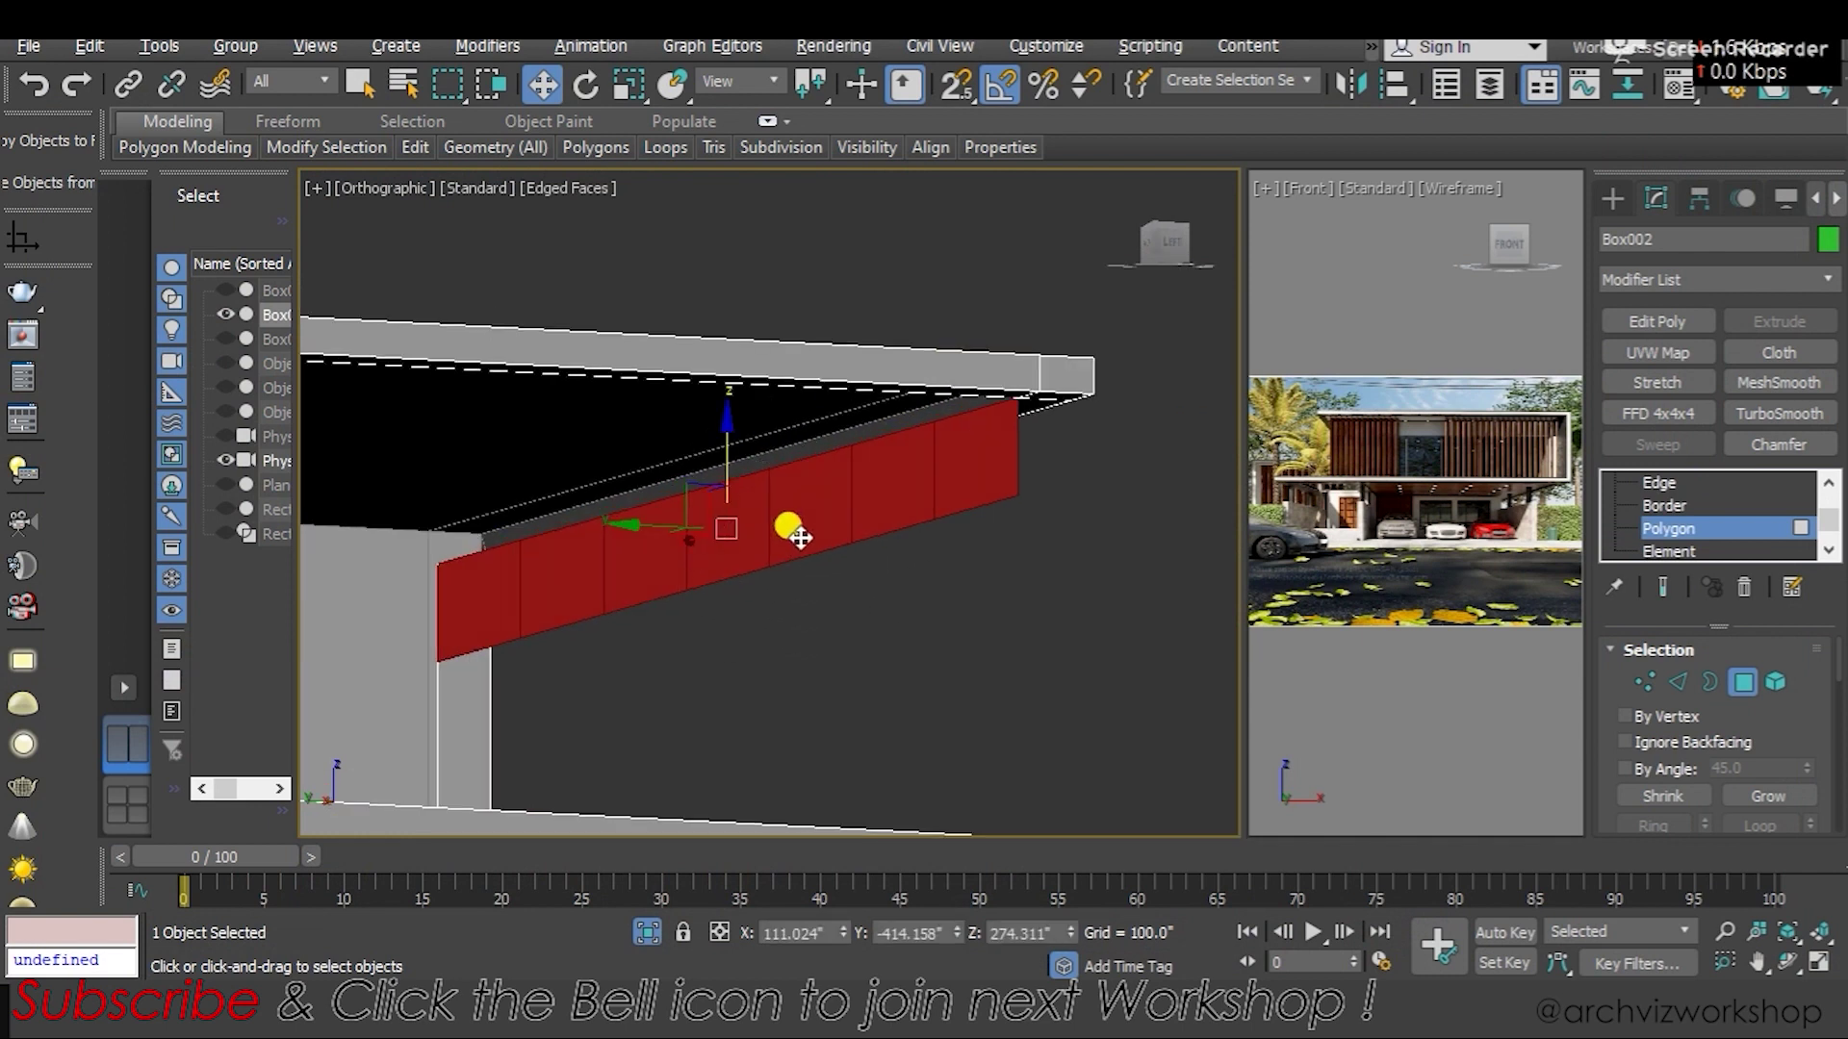
Extrude the selected beam faces inward with a height of -8.41 inches
{"action": "right_click", "coordinate": [793, 544]}
{"action": "left_click", "coordinate": [506, 615]}
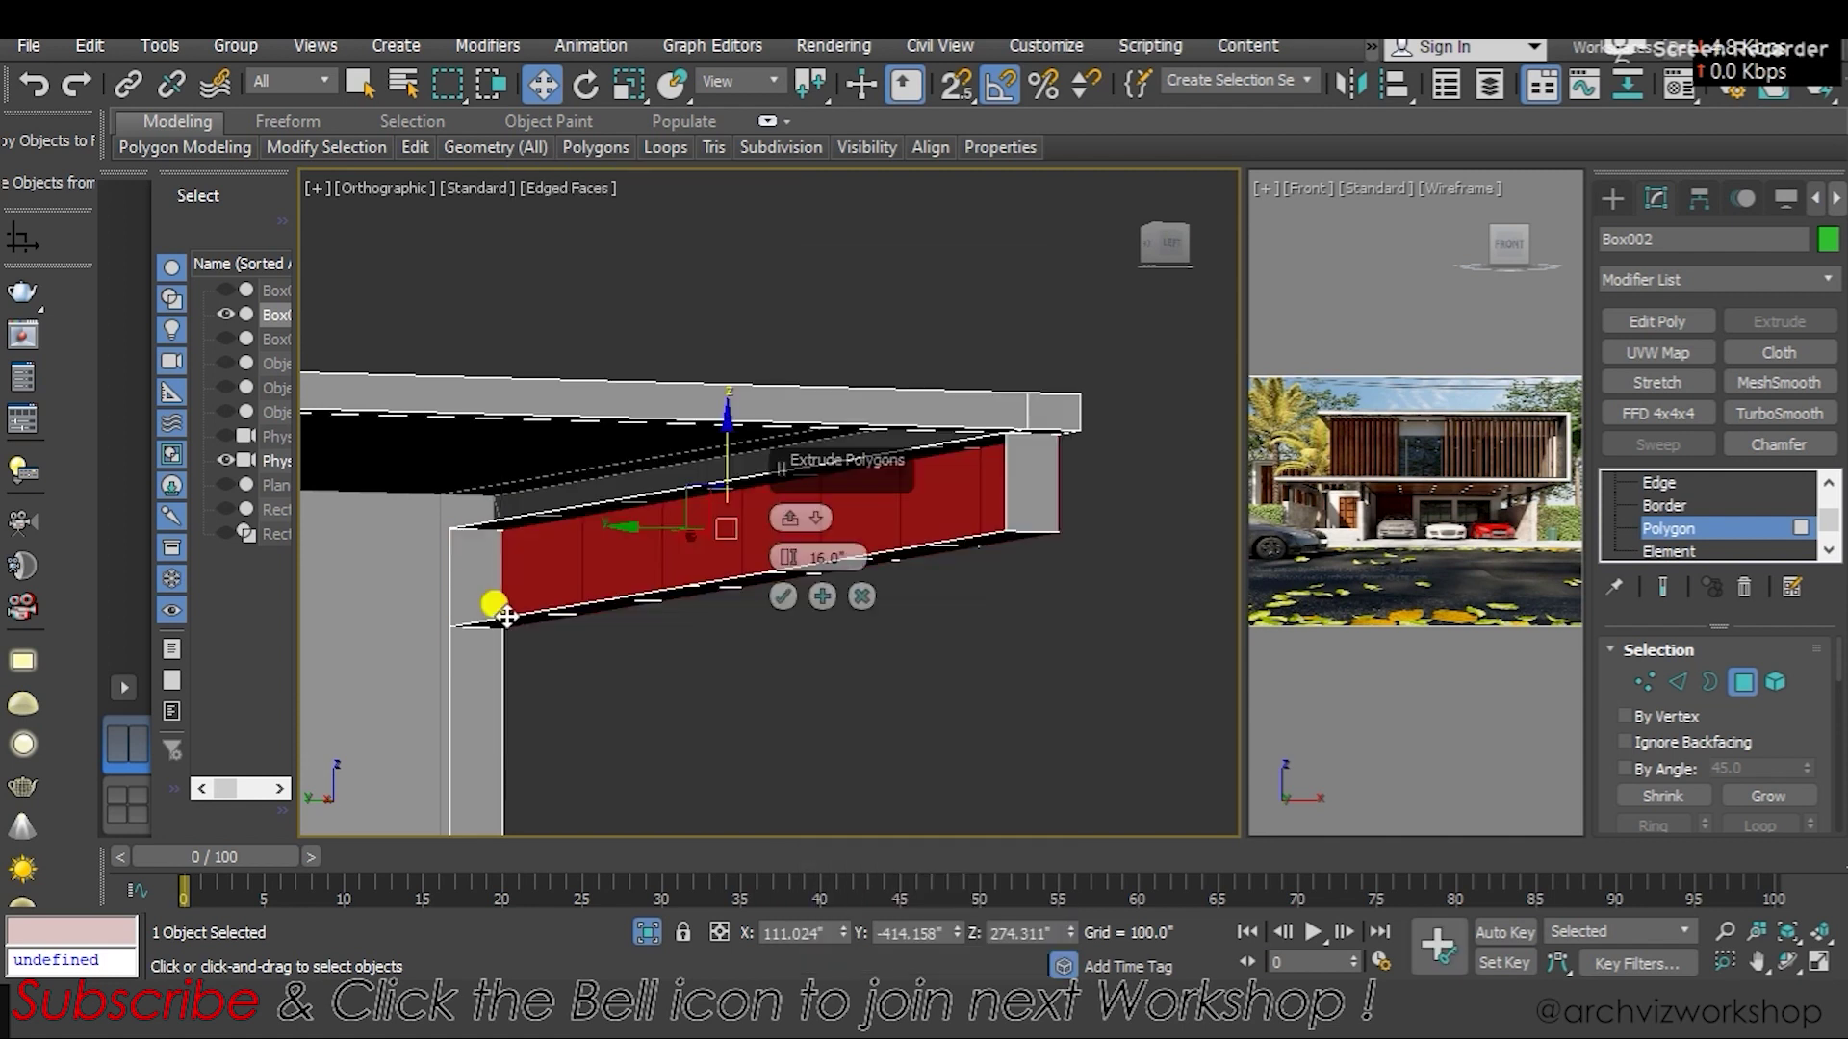
{"action": "left_click_drag", "start_coordinate": [793, 547], "coordinate": [816, 624]}
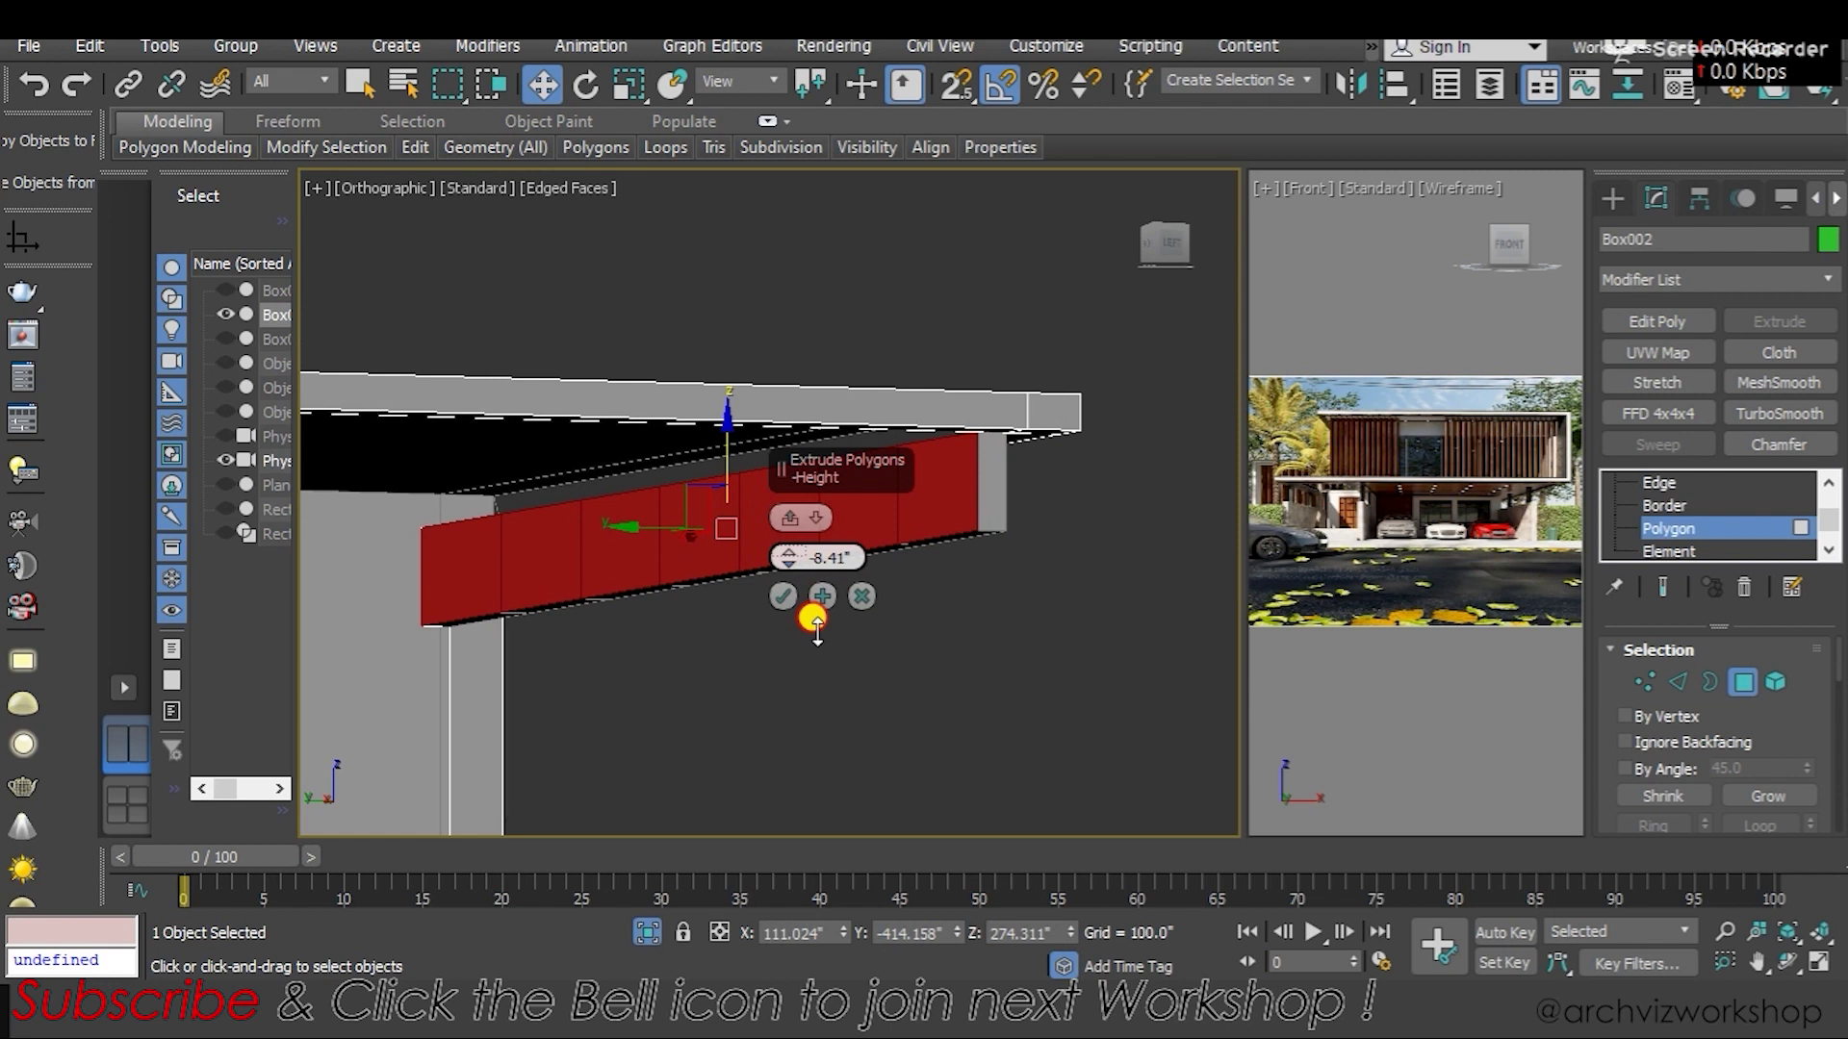
{"action": "left_click", "coordinate": [778, 597]}
{"action": "mouse_move", "coordinate": [798, 609]}
{"action": "middle_mouse_down", "text": "alt"}
{"action": "mouse_move", "coordinate": [517, 603]}
{"action": "mouse_move", "coordinate": [721, 608]}
{"action": "mouse_move", "coordinate": [636, 541]}
{"action": "mouse_move", "coordinate": [635, 606]}
{"action": "mouse_move", "coordinate": [504, 524]}
{"action": "mouse_move", "coordinate": [763, 529]}
{"action": "mouse_move", "coordinate": [784, 577]}
{"action": "mouse_move", "coordinate": [792, 565]}
{"action": "mouse_move", "coordinate": [775, 598]}
{"action": "mouse_move", "coordinate": [944, 607]}
{"action": "mouse_move", "coordinate": [809, 581]}
{"action": "mouse_move", "coordinate": [895, 579]}
{"action": "mouse_move", "coordinate": [516, 561]}
{"action": "mouse_move", "coordinate": [458, 524]}
{"action": "mouse_move", "coordinate": [787, 581]}
{"action": "middle_mouse_up", "text": "alt"}
{"action": "scroll", "coordinate": [788, 581], "scroll_direction": "up", "scroll_amount": 1}
{"action": "scroll", "coordinate": [674, 616], "scroll_direction": "up", "scroll_amount": 1}
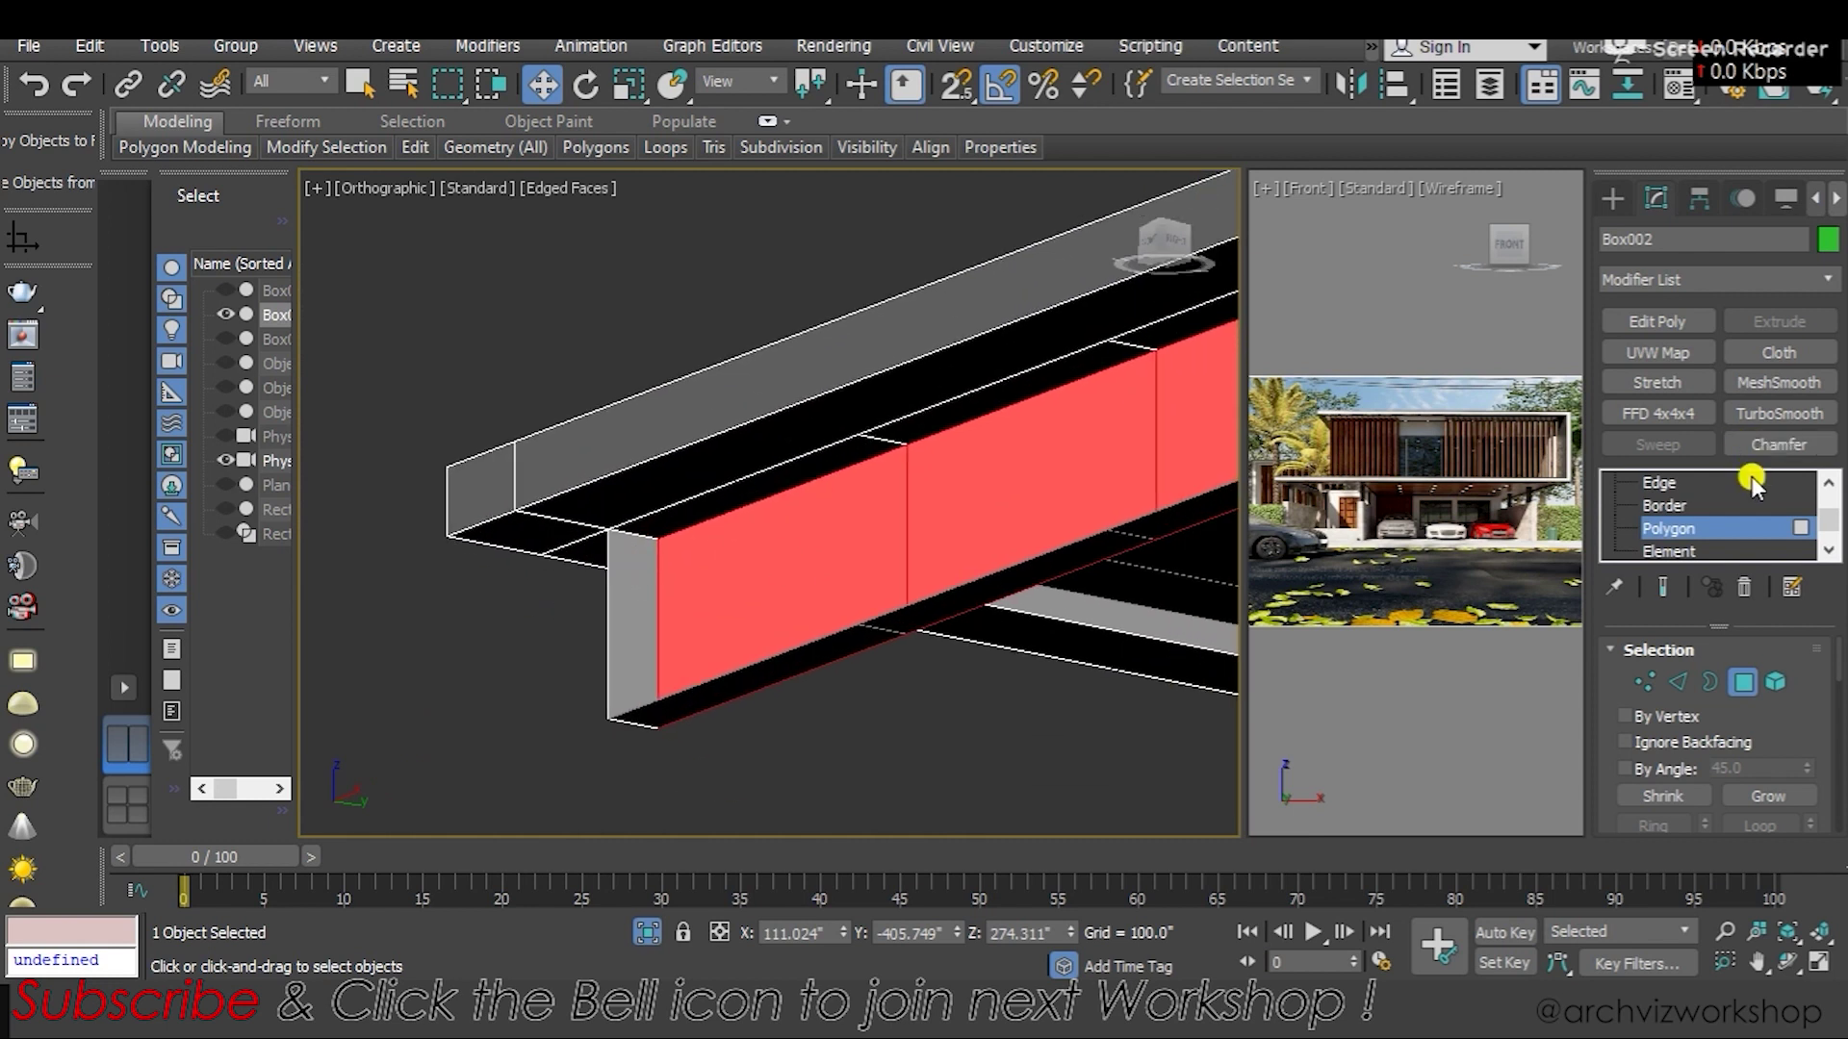
At Edge level, select an edge on the recessed beam and bring its end into view
{"action": "left_click", "coordinate": [1659, 484]}
{"action": "left_click", "coordinate": [615, 579]}
{"action": "mouse_move", "coordinate": [615, 580]}
{"action": "middle_mouse_down", "text": "alt"}
{"action": "mouse_move", "coordinate": [619, 610]}
{"action": "mouse_move", "coordinate": [808, 578]}
{"action": "mouse_move", "coordinate": [727, 409]}
{"action": "middle_mouse_up", "text": "alt"}
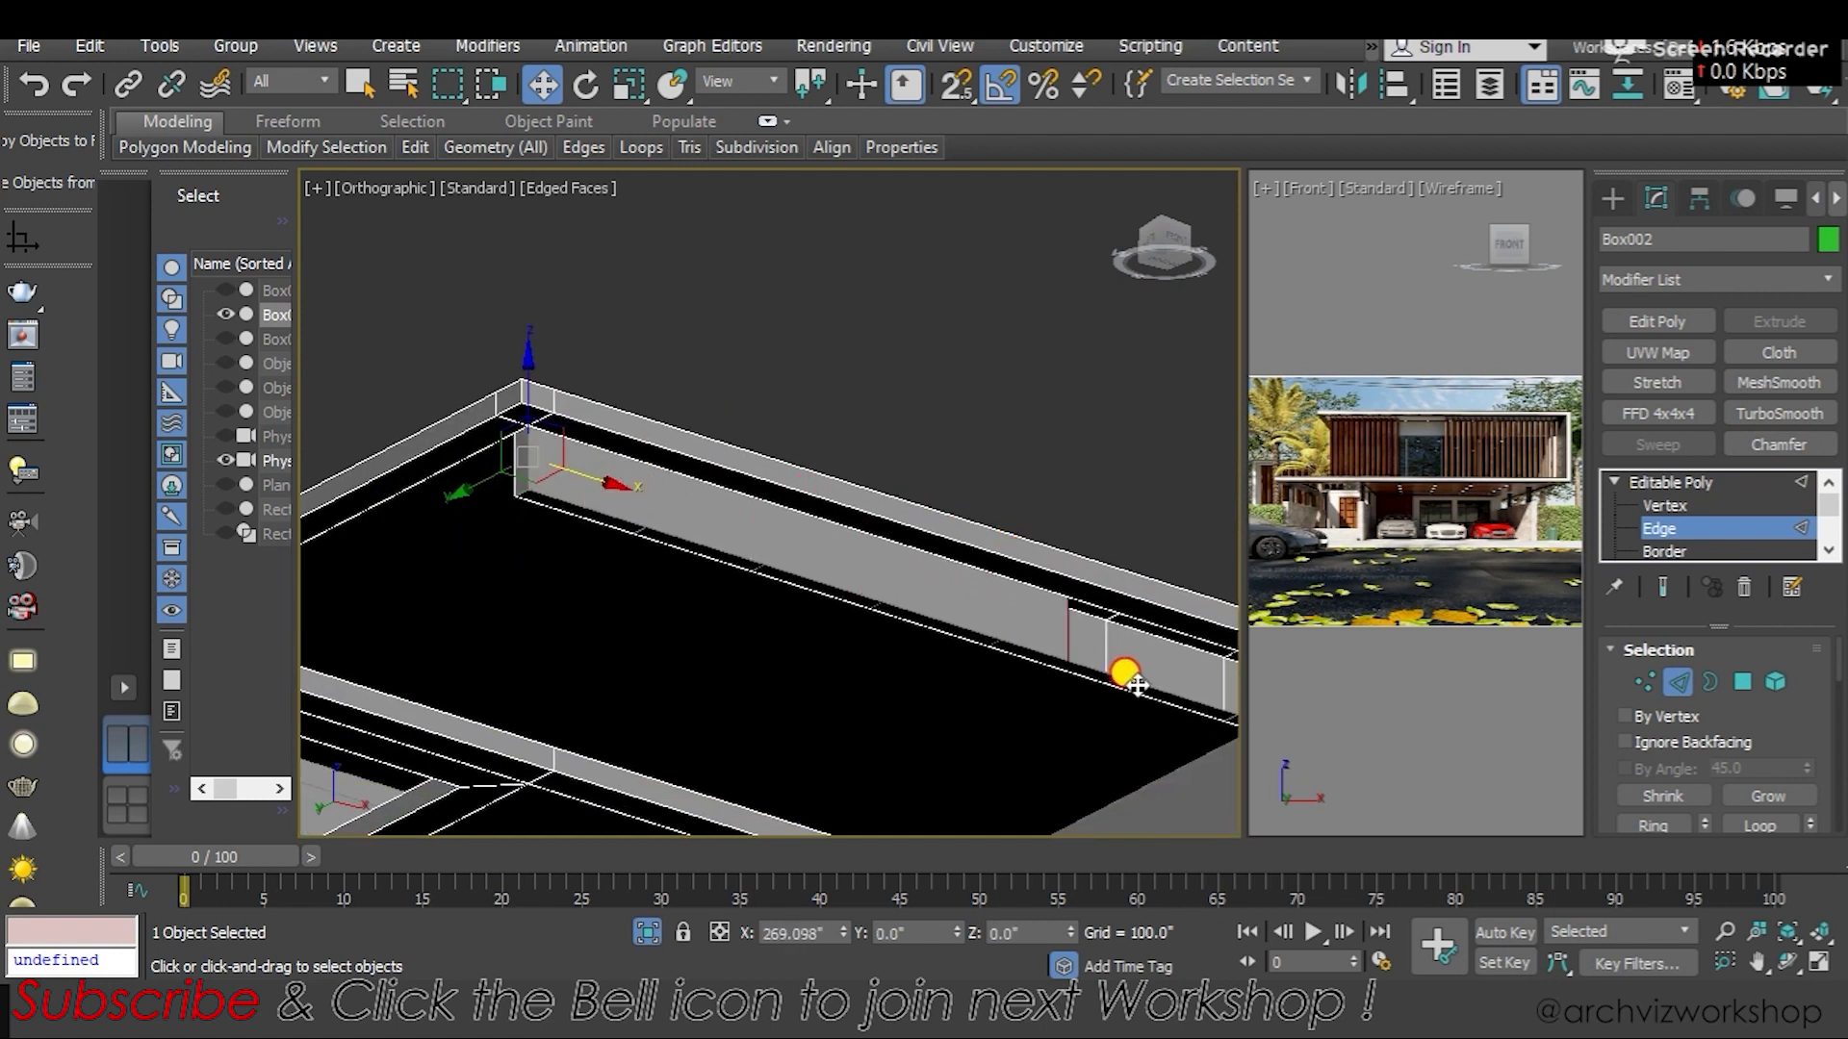
{"action": "middle_click_drag", "start_coordinate": [1007, 606], "coordinate": [799, 500]}
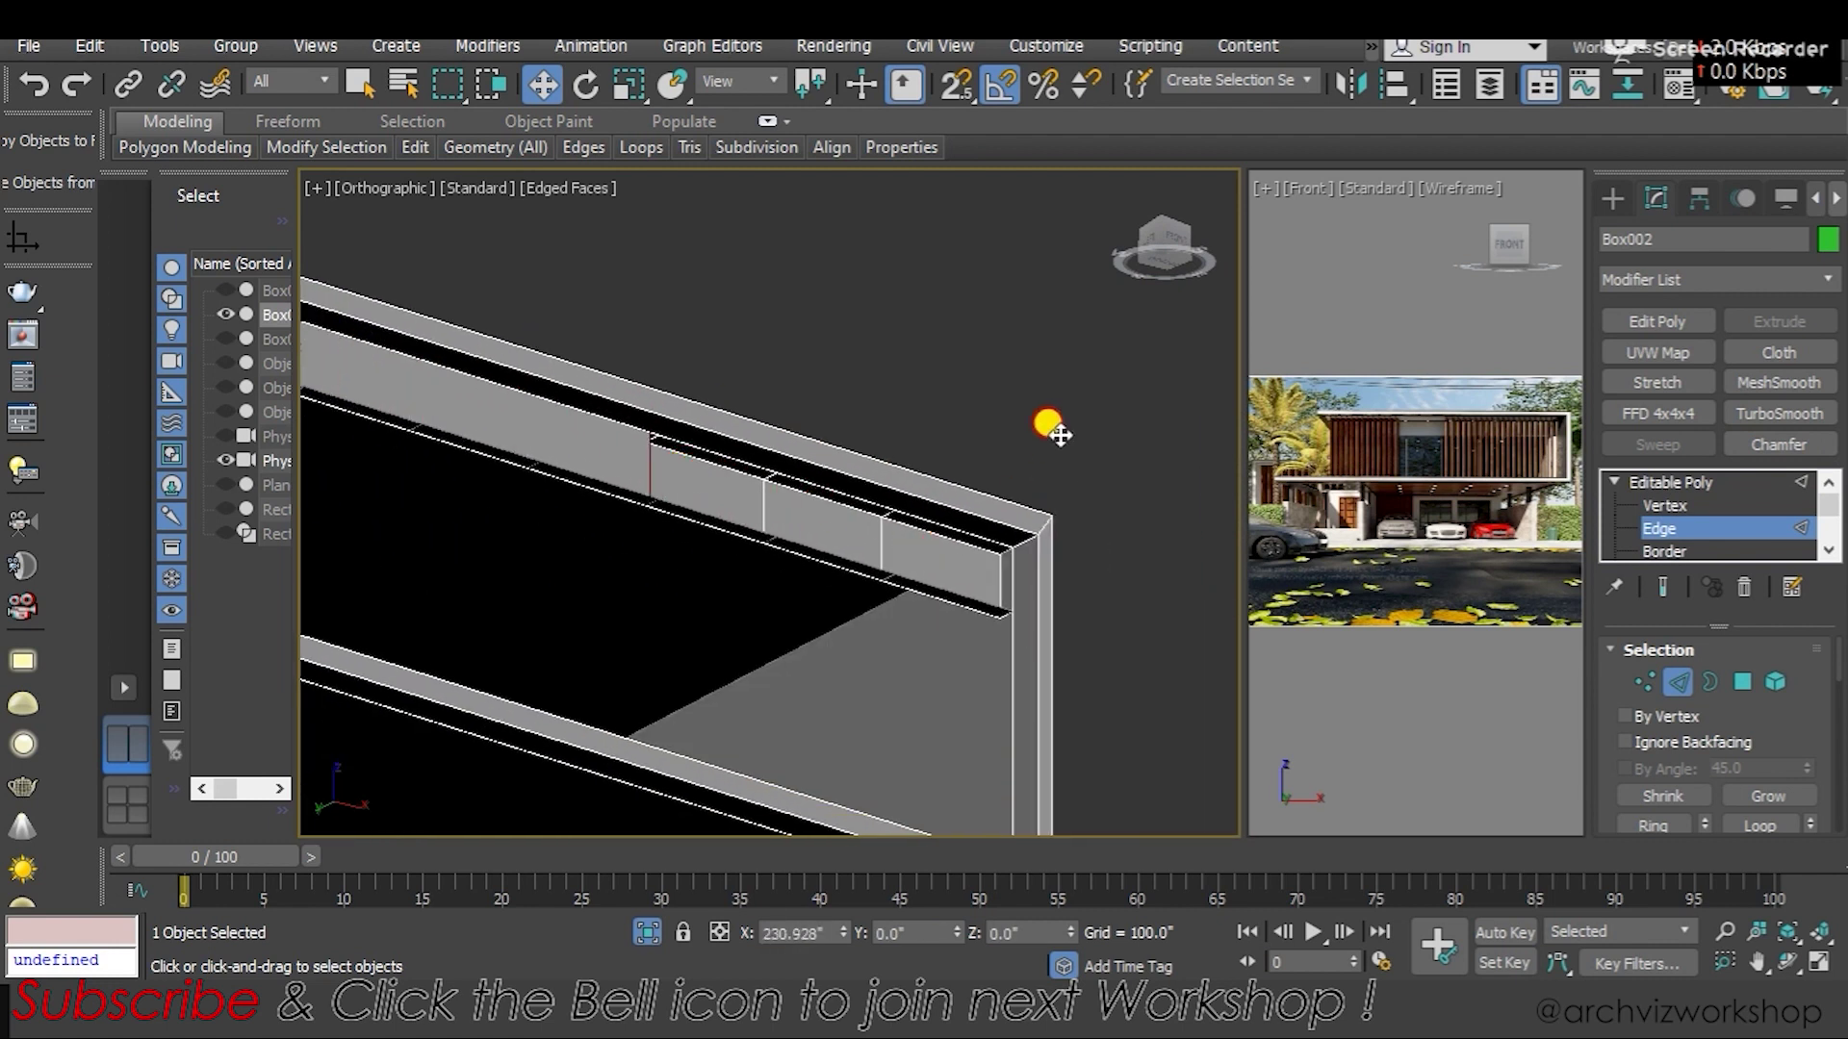
{"action": "mouse_move", "coordinate": [1001, 540]}
{"action": "left_mouse_down"}
{"action": "mouse_move", "coordinate": [1218, 580]}
{"action": "mouse_move", "coordinate": [1176, 575]}
{"action": "left_mouse_up"}
With 3D vertex snapping in Perspective, snap the edge onto the beam's corner vertex, then return to object level
{"action": "left_click", "coordinate": [991, 87]}
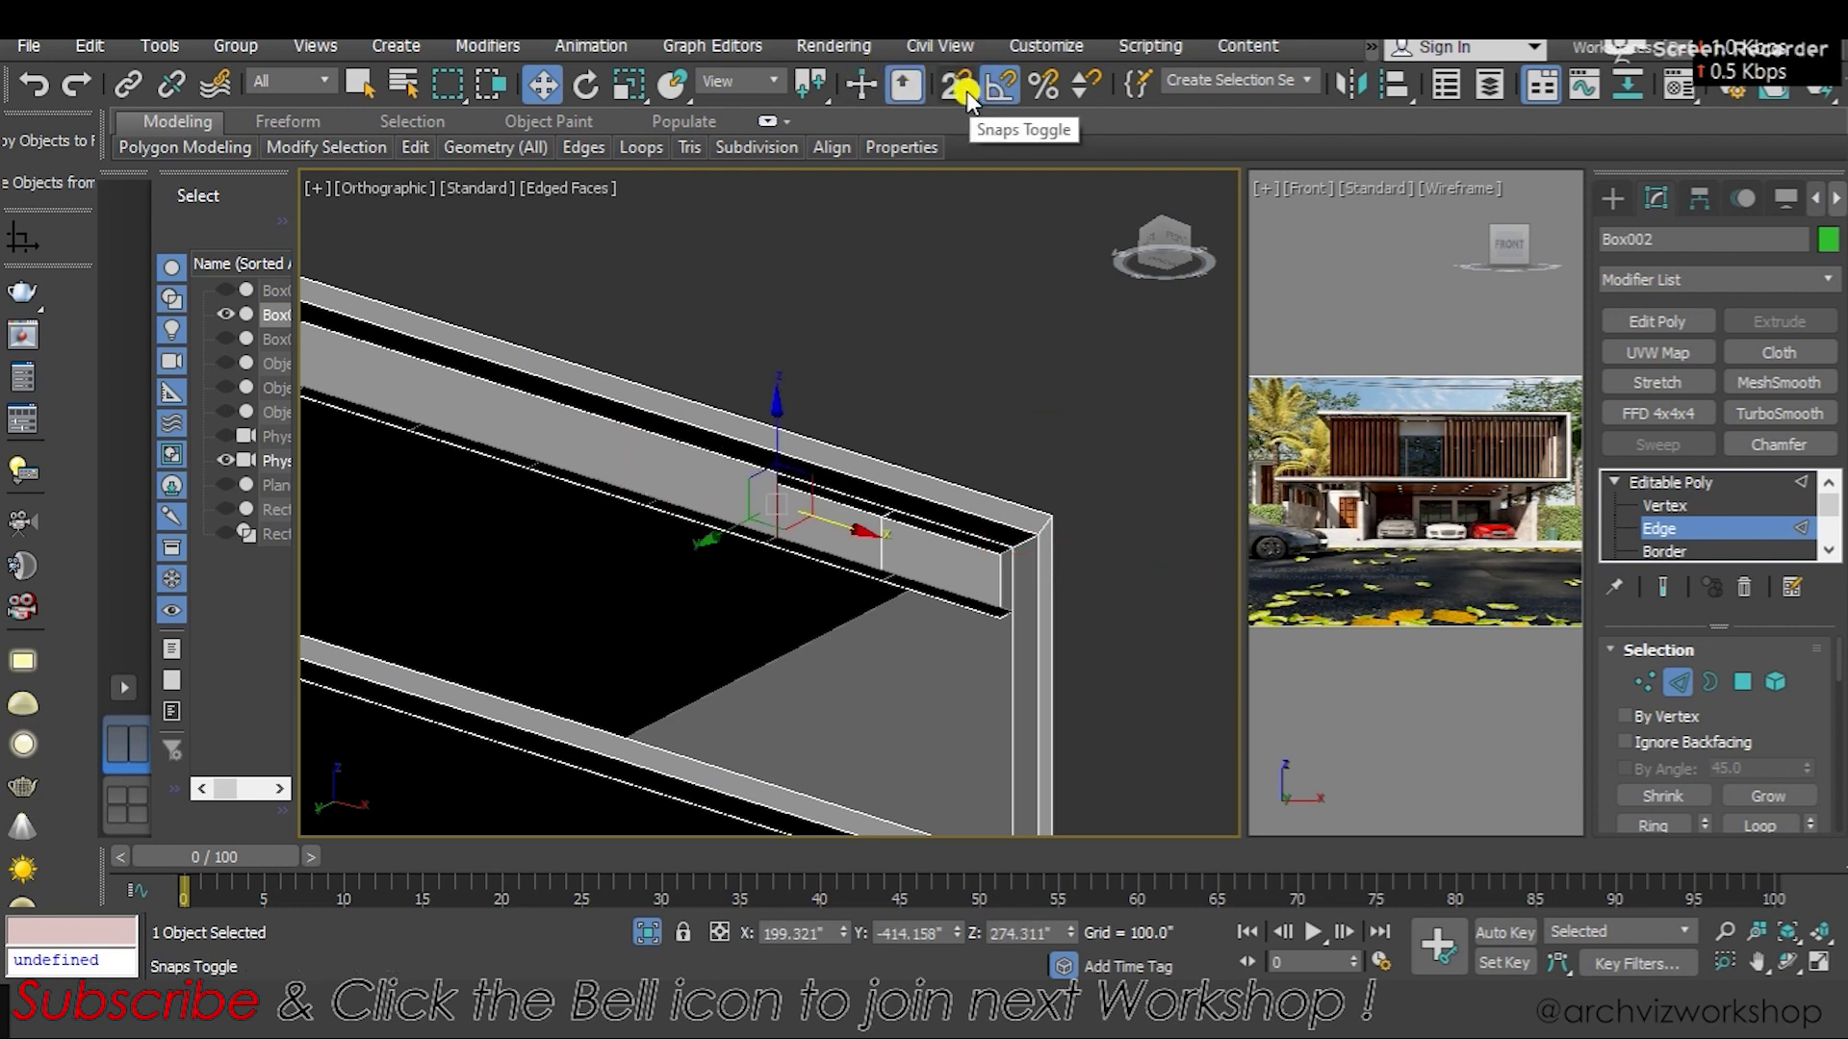
{"action": "key", "text": "p"}
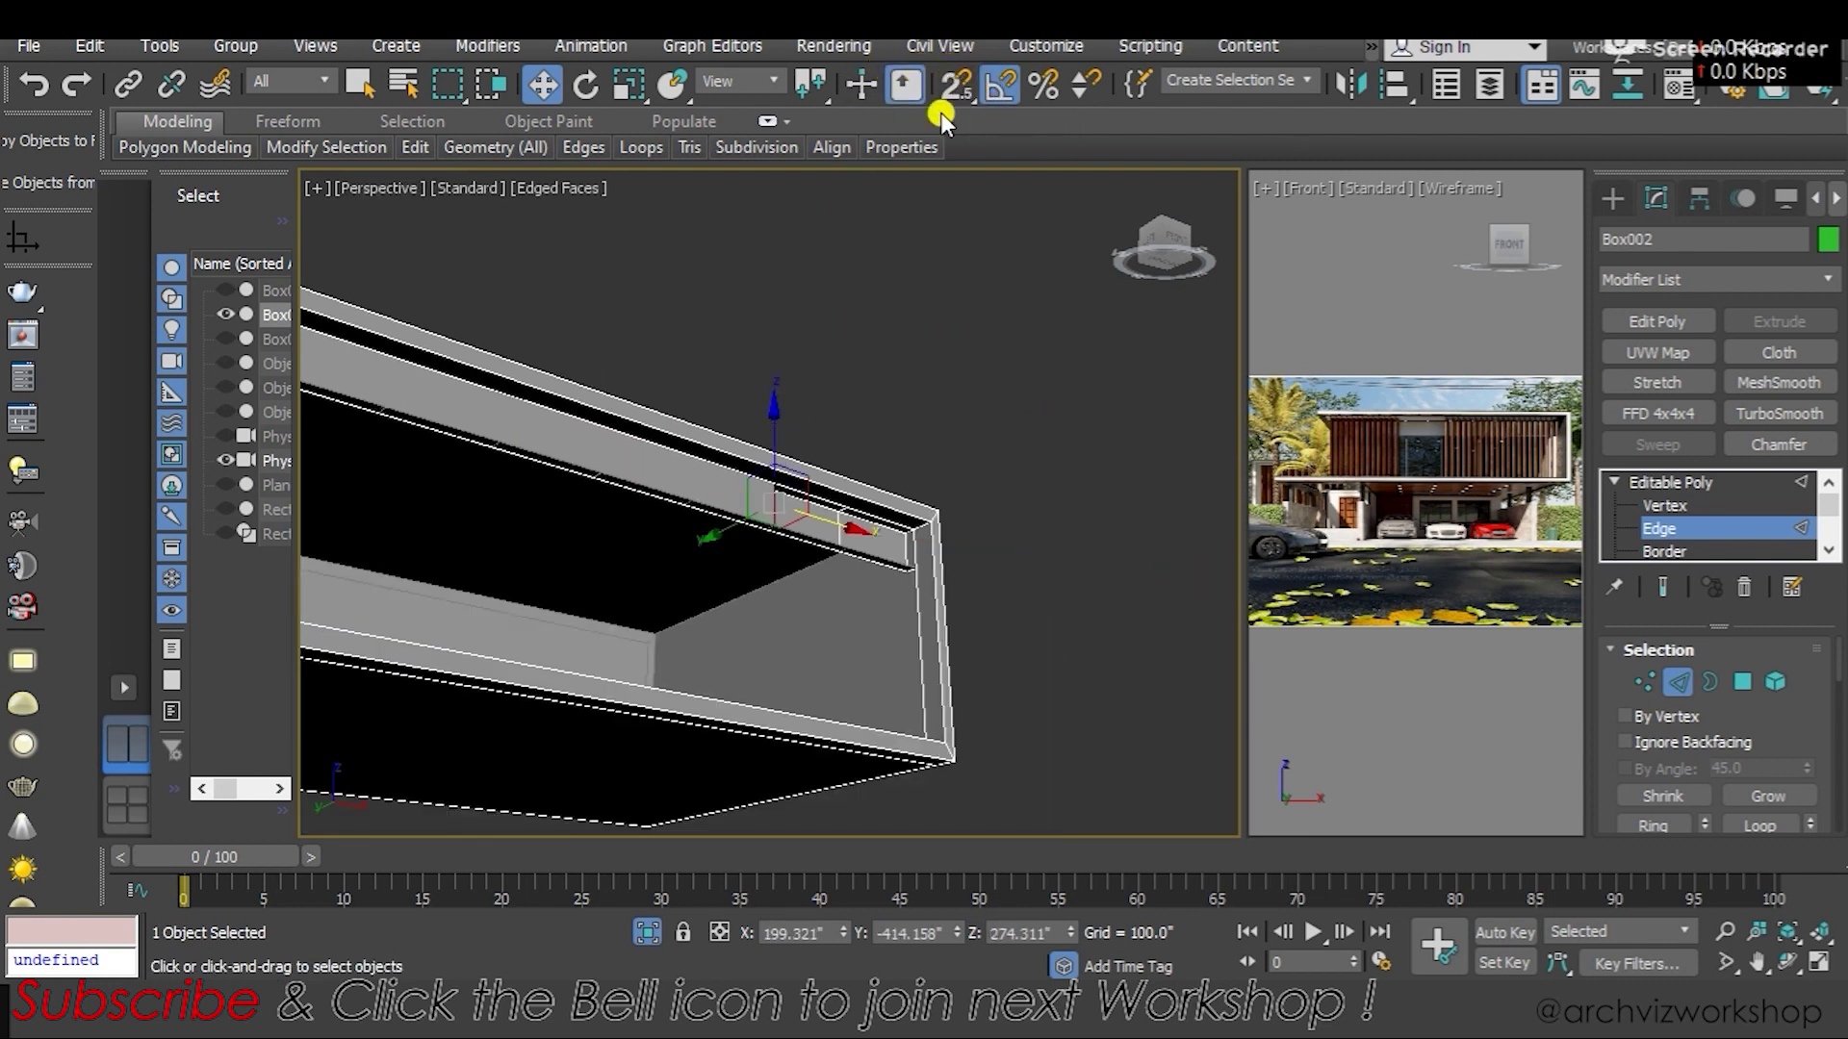
{"action": "left_click_drag", "start_coordinate": [953, 86], "coordinate": [954, 220]}
{"action": "scroll", "coordinate": [820, 464], "scroll_direction": "up", "scroll_amount": 3}
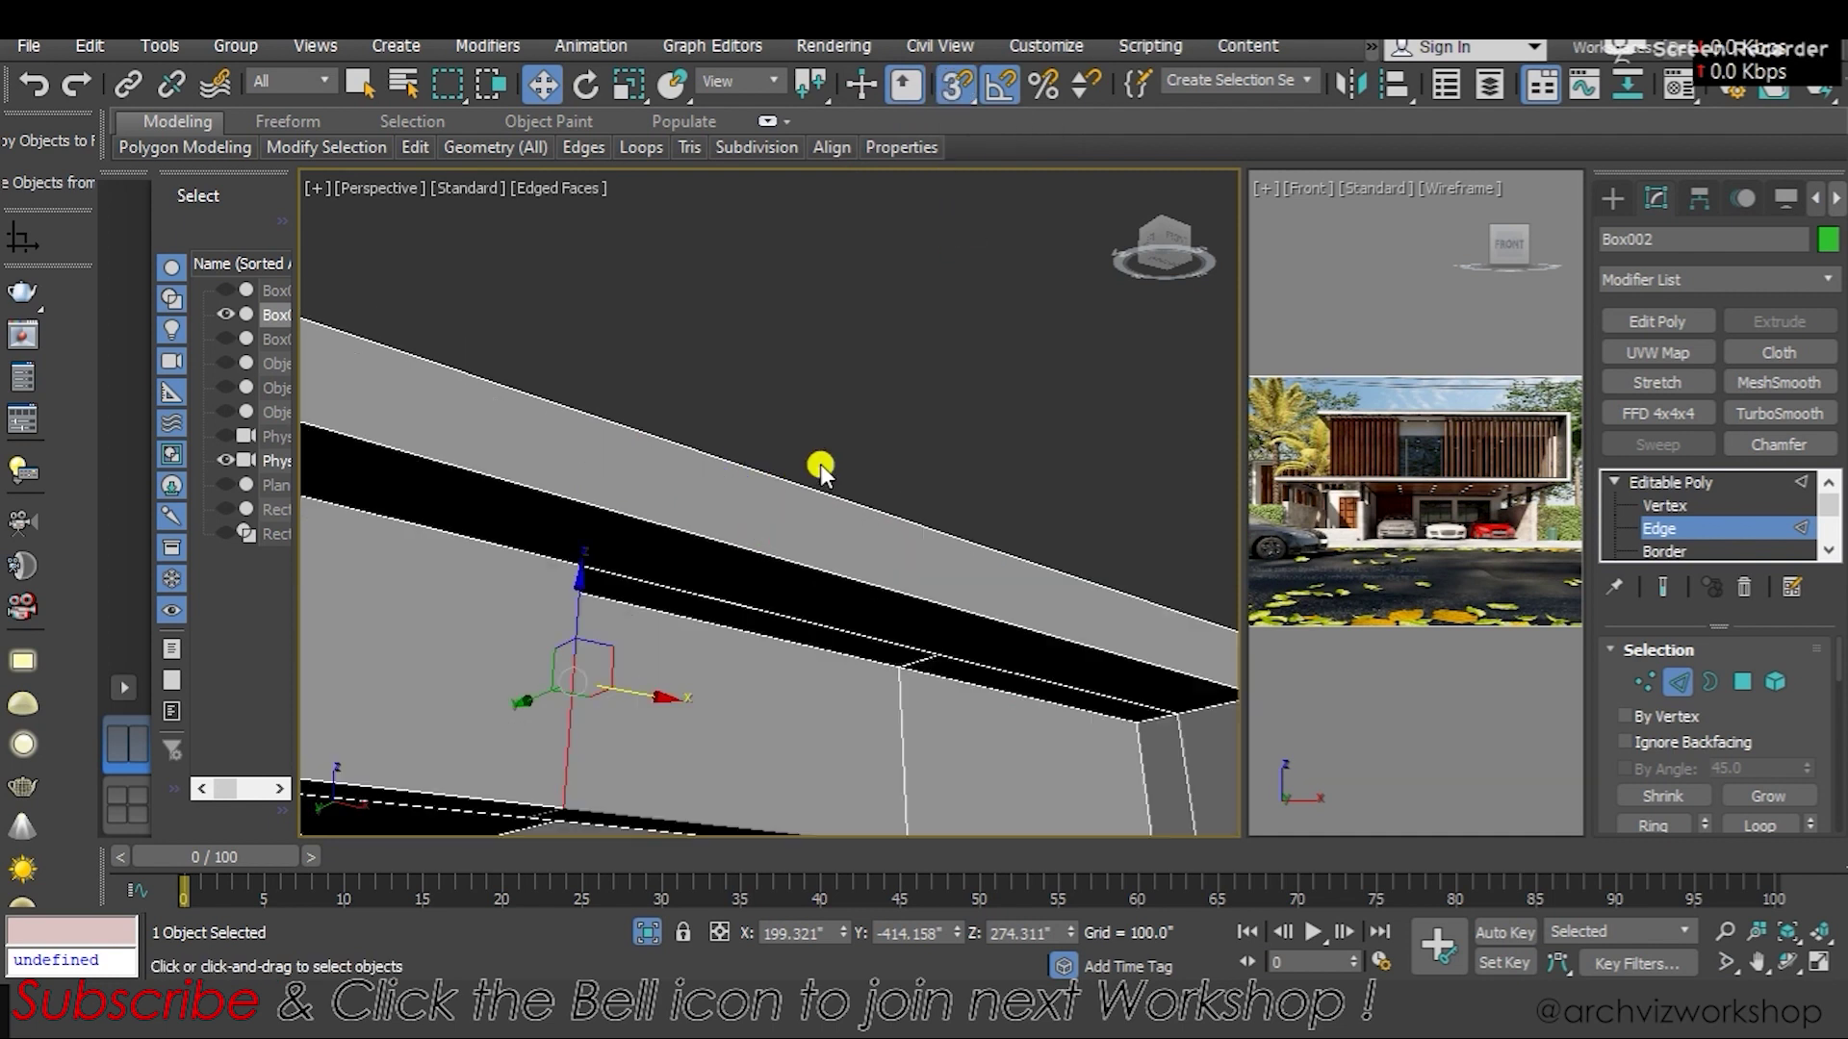
{"action": "scroll", "coordinate": [753, 529], "scroll_direction": "up", "scroll_amount": 2}
{"action": "middle_click_drag", "start_coordinate": [753, 530], "coordinate": [604, 541]}
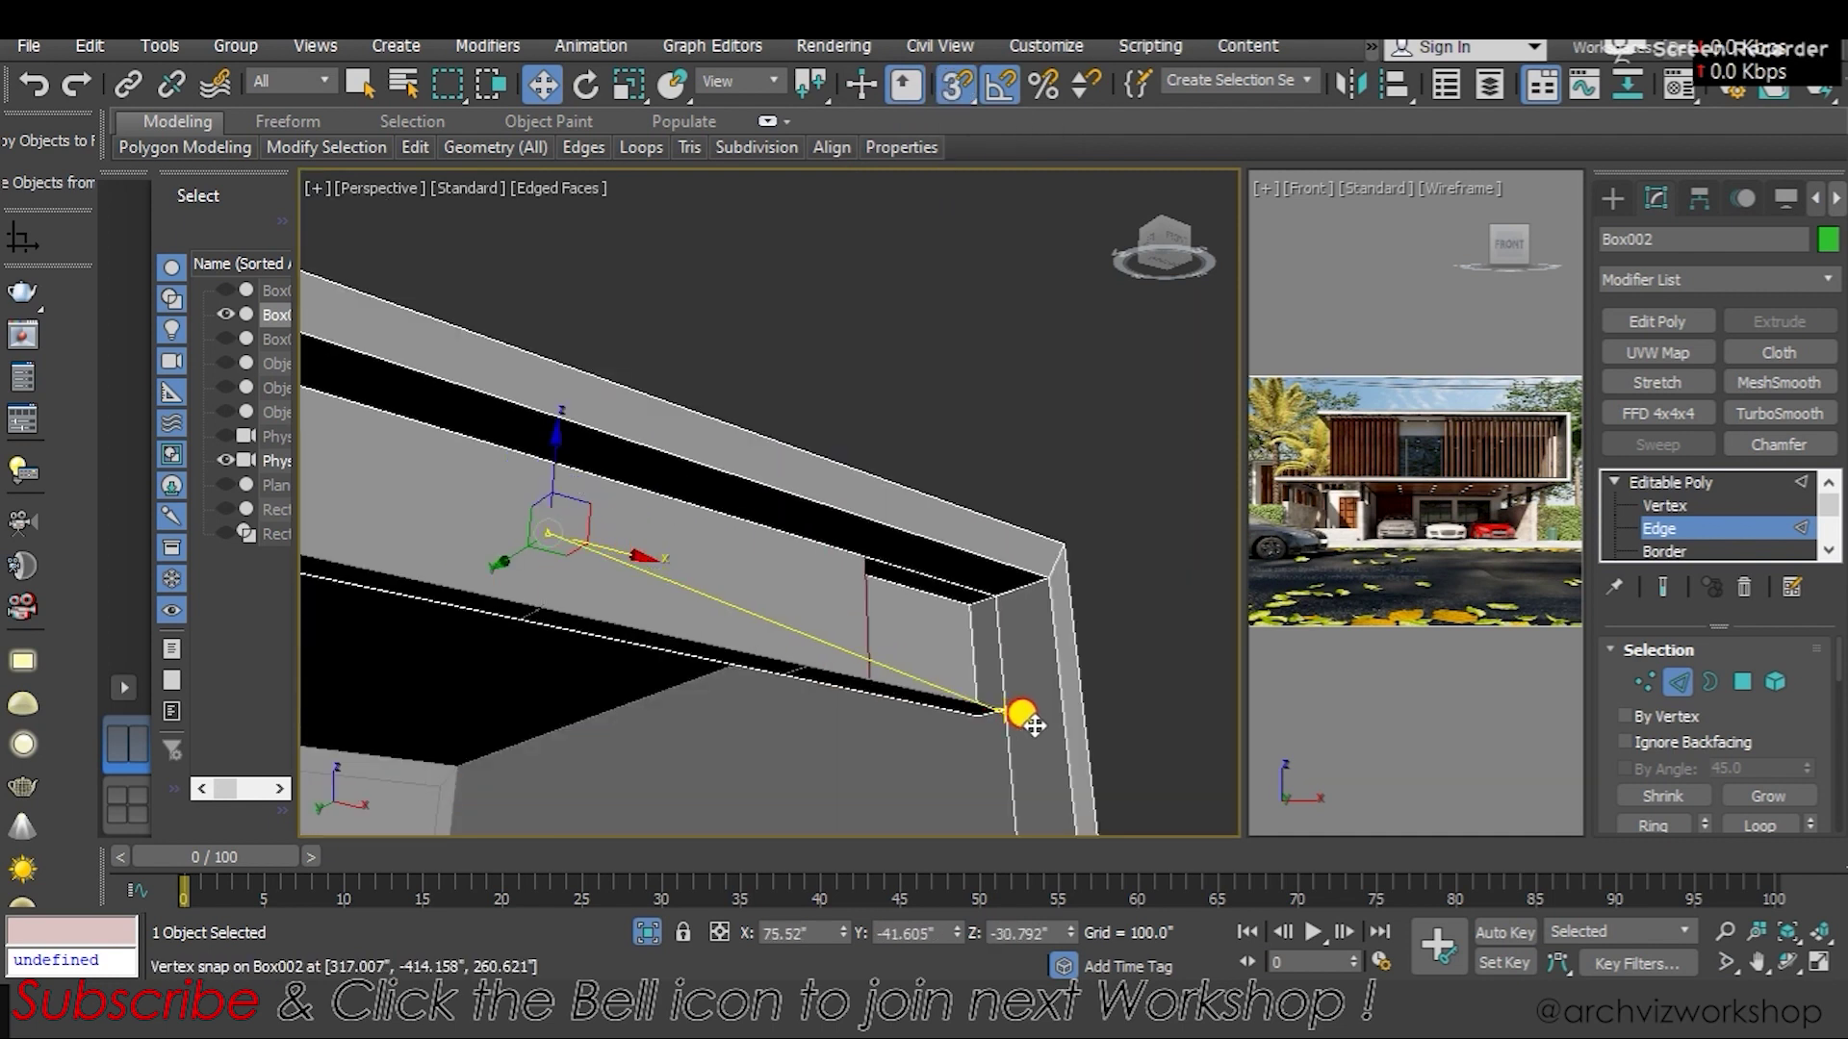
{"action": "left_click_drag", "start_coordinate": [635, 556], "coordinate": [1001, 707]}
{"action": "left_click", "coordinate": [1675, 482]}
{"action": "mouse_move", "coordinate": [1083, 542]}
{"action": "middle_mouse_down", "text": "alt"}
{"action": "mouse_move", "coordinate": [973, 603]}
{"action": "mouse_move", "coordinate": [463, 472]}
{"action": "mouse_move", "coordinate": [648, 582]}
{"action": "mouse_move", "coordinate": [611, 400]}
{"action": "mouse_move", "coordinate": [784, 356]}
{"action": "mouse_move", "coordinate": [767, 400]}
{"action": "middle_mouse_up", "text": "alt"}
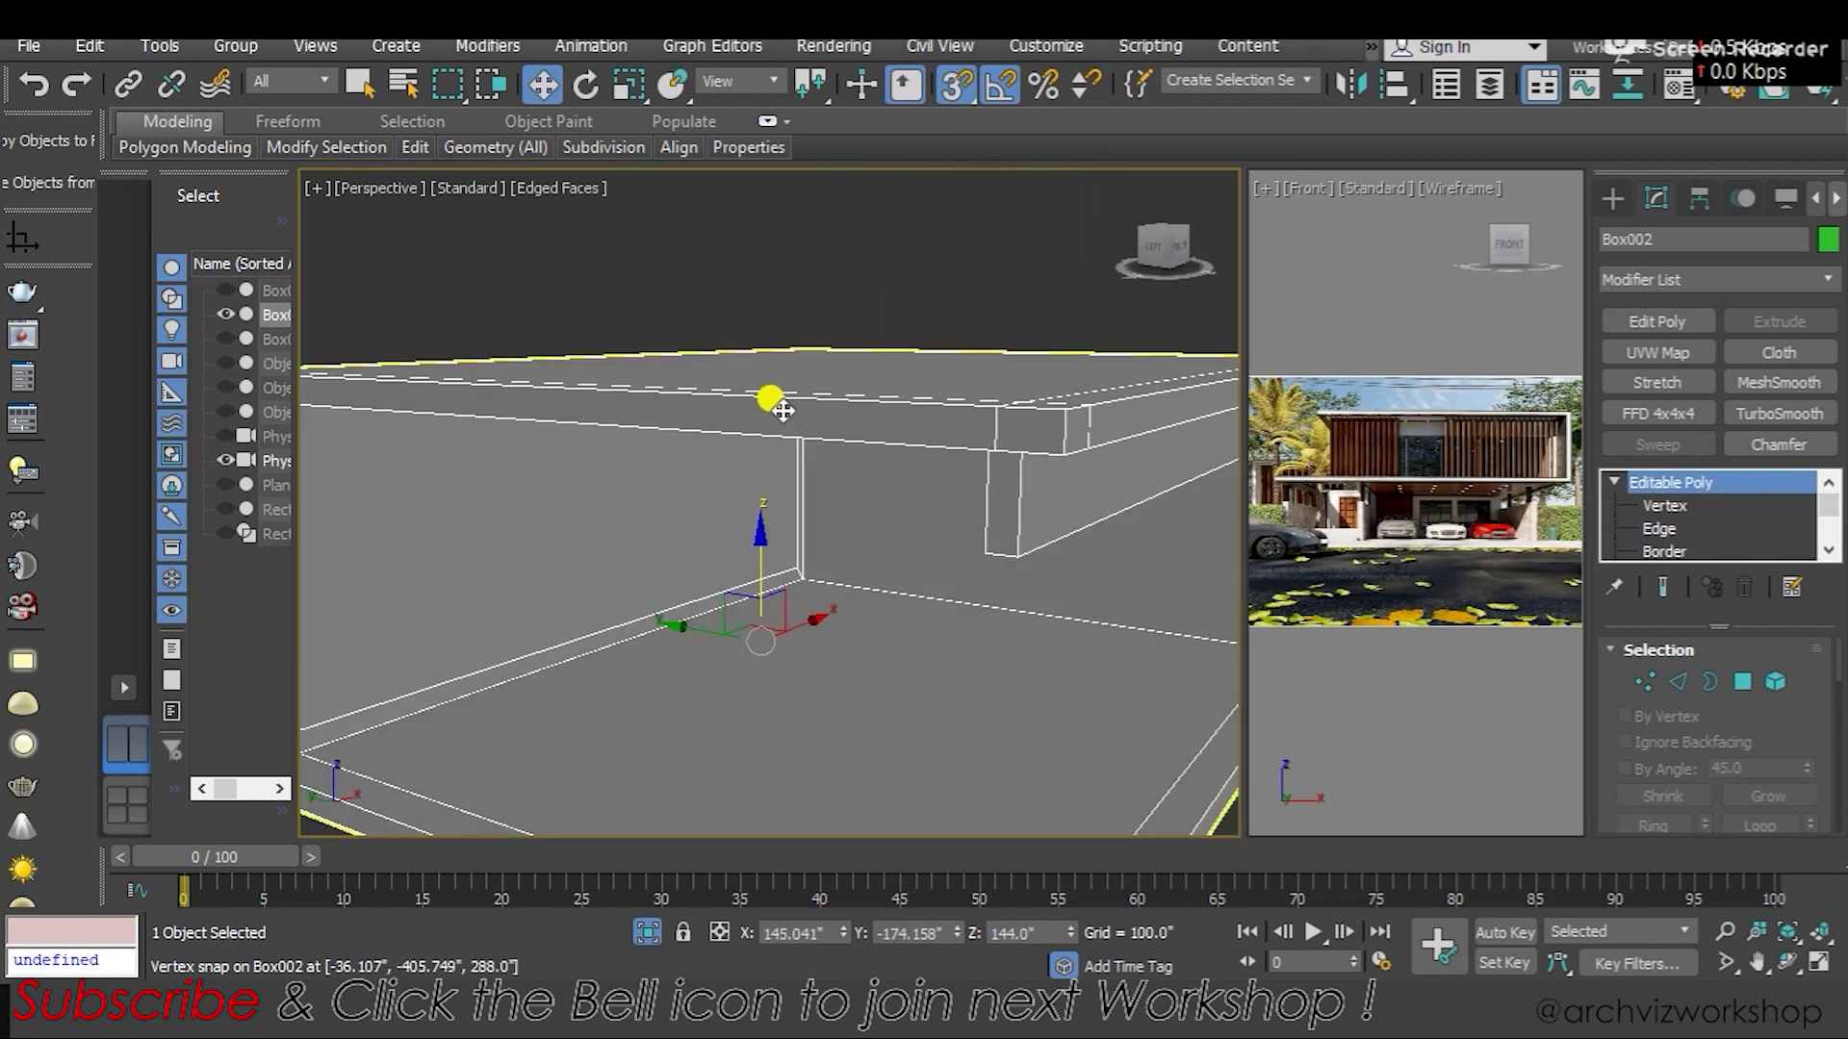
Unhide all hidden objects to show the whole house
{"action": "right_click", "coordinate": [767, 400]}
{"action": "left_click", "coordinate": [869, 332]}
{"action": "middle_click_drag", "start_coordinate": [869, 332], "coordinate": [913, 433], "text": "alt"}
{"action": "scroll", "coordinate": [847, 467], "scroll_direction": "down", "scroll_amount": 3}
{"action": "scroll", "coordinate": [921, 487], "scroll_direction": "up", "scroll_amount": 3}
Isolate the back wall panel Object002, then end isolation
{"action": "left_click", "coordinate": [929, 500]}
{"action": "middle_click_drag", "start_coordinate": [930, 500], "coordinate": [895, 482], "text": "alt"}
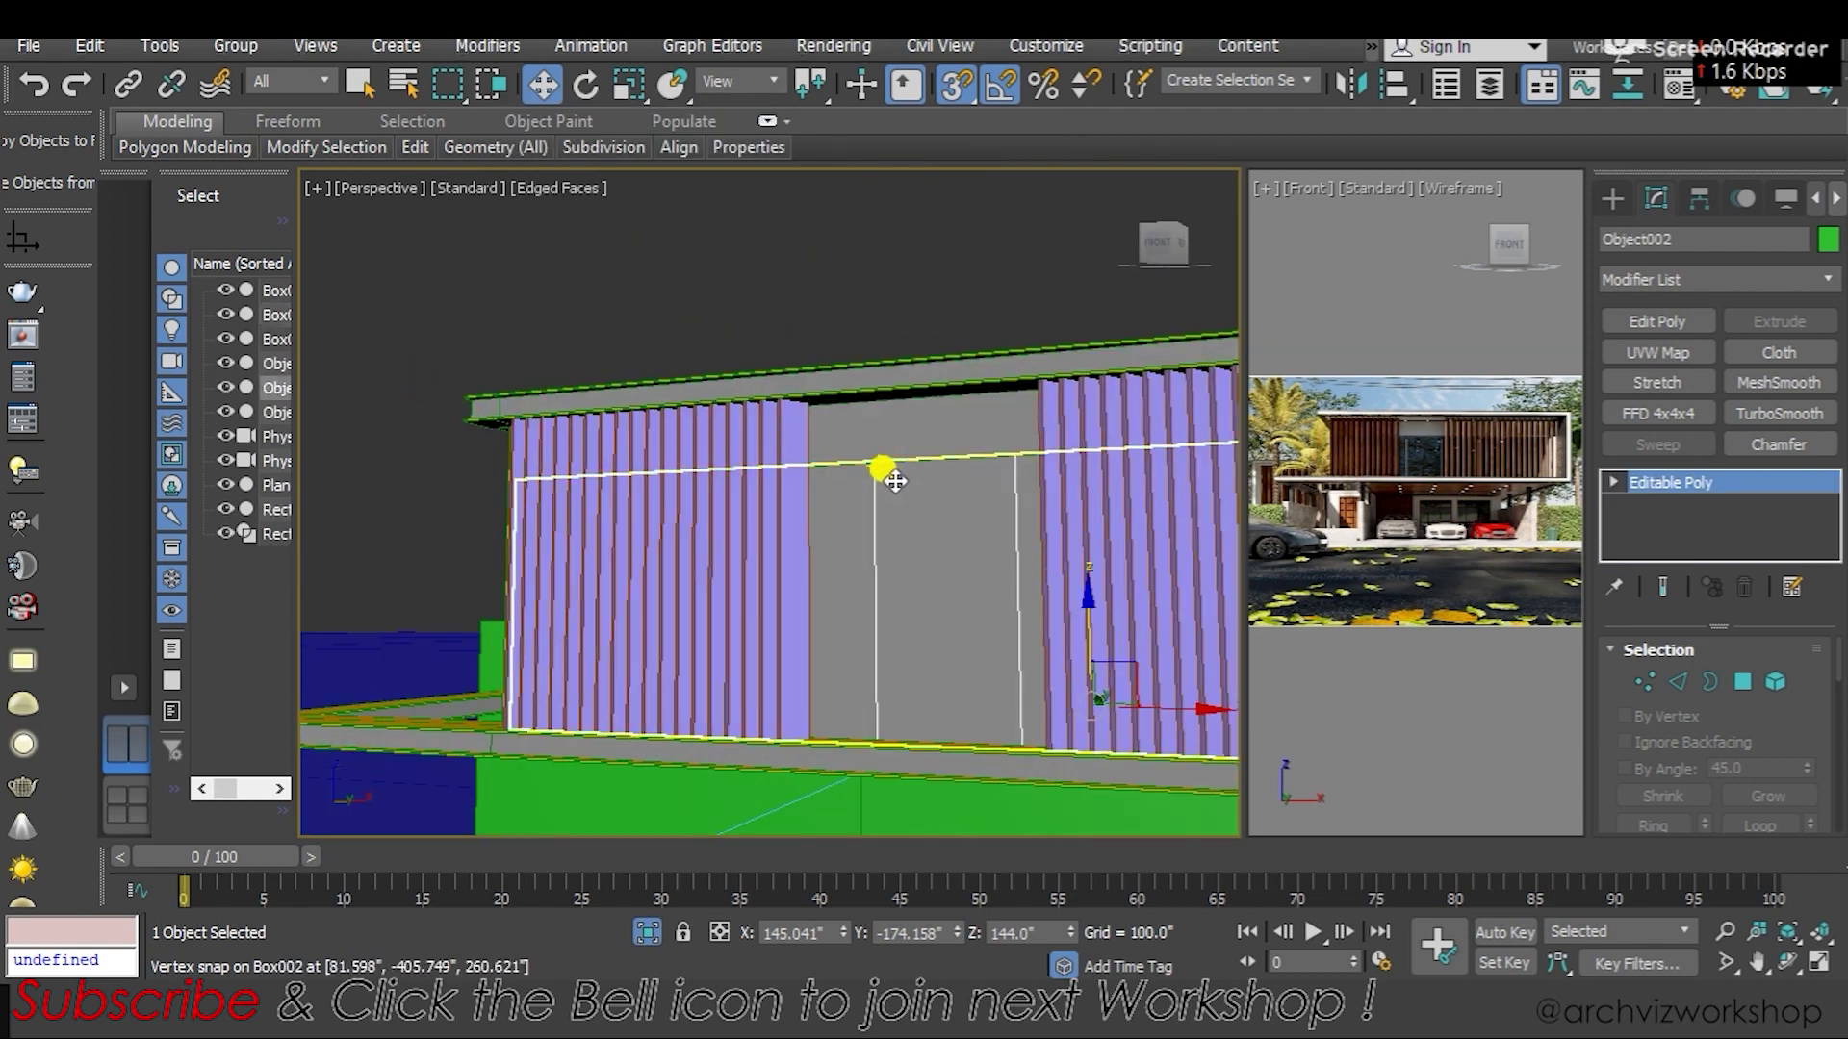
{"action": "key", "text": "alt+q"}
{"action": "middle_click_drag", "start_coordinate": [926, 637], "coordinate": [924, 654], "text": "alt"}
{"action": "right_click", "coordinate": [957, 442]}
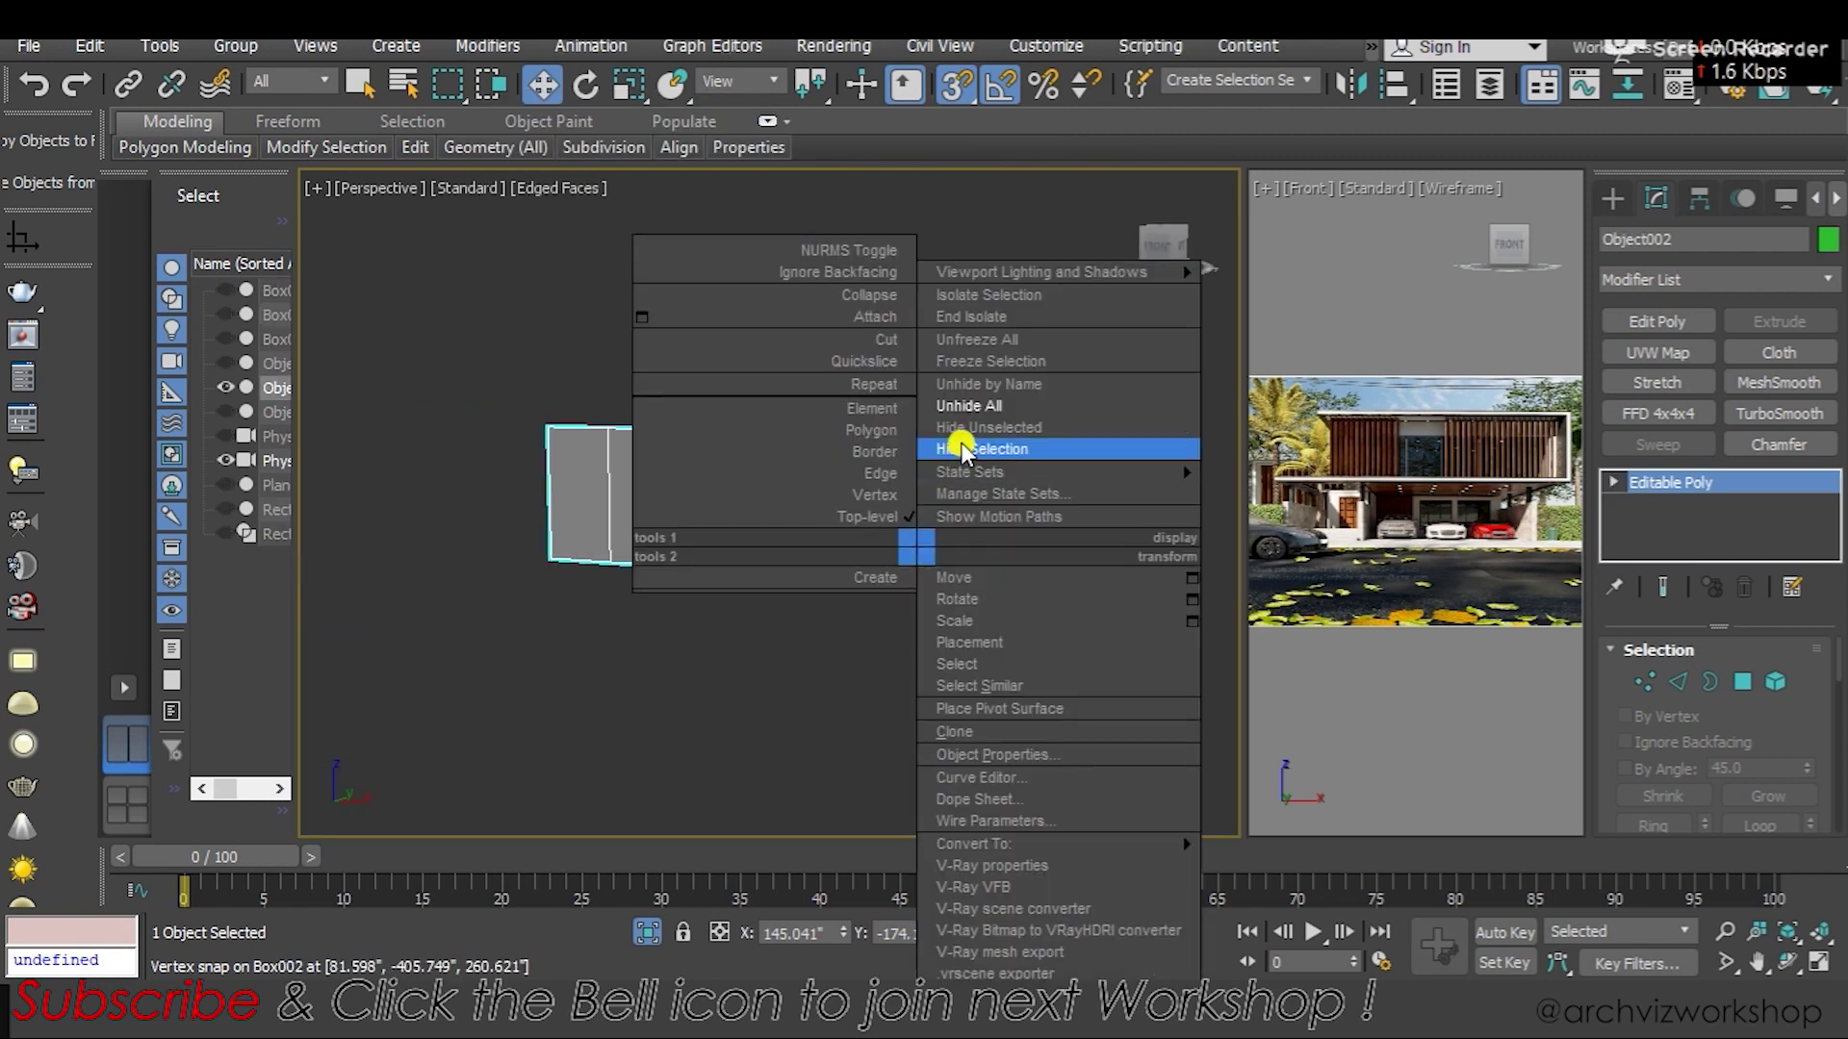
{"action": "left_click", "coordinate": [963, 444]}
{"action": "middle_click_drag", "start_coordinate": [969, 520], "coordinate": [776, 462], "text": "alt"}
Isolate Object002 with a second object, then select only the wall panel Object002
{"action": "left_click", "coordinate": [729, 385], "text": "ctrl"}
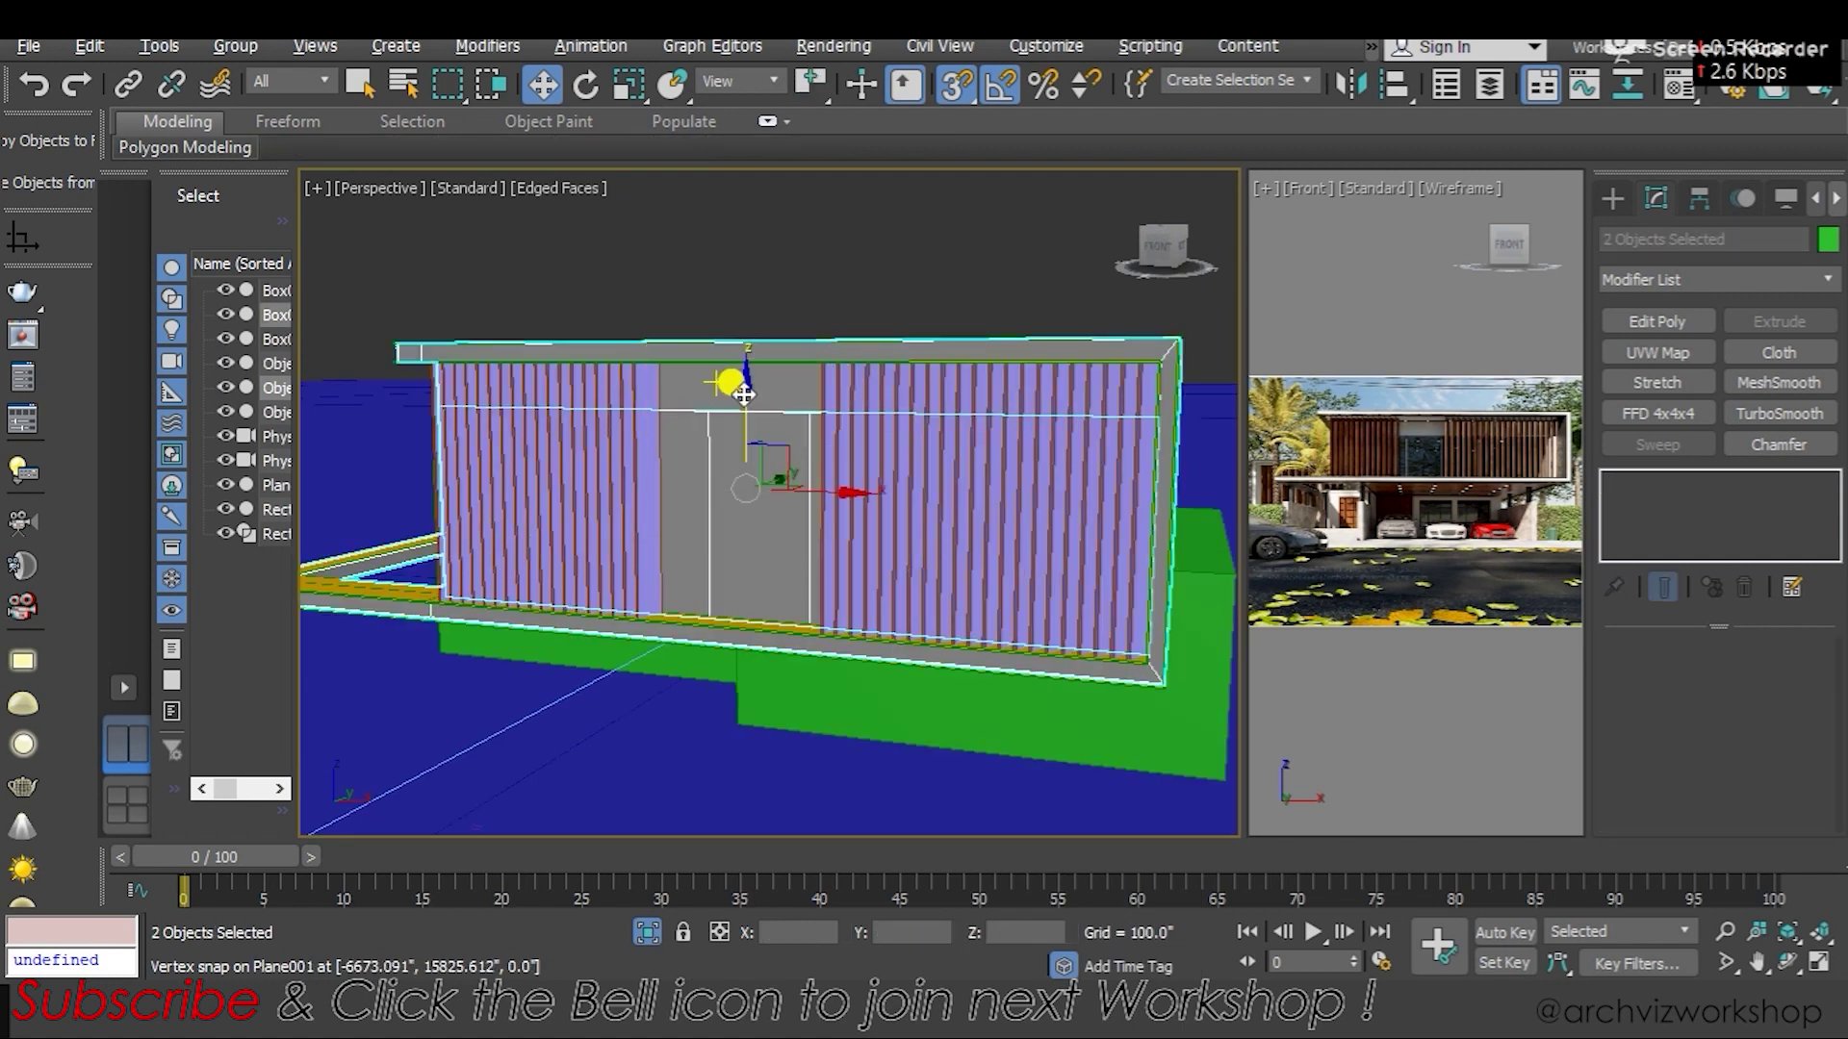
{"action": "key", "text": "alt+q"}
{"action": "scroll", "coordinate": [783, 412], "scroll_direction": "up", "scroll_amount": 3}
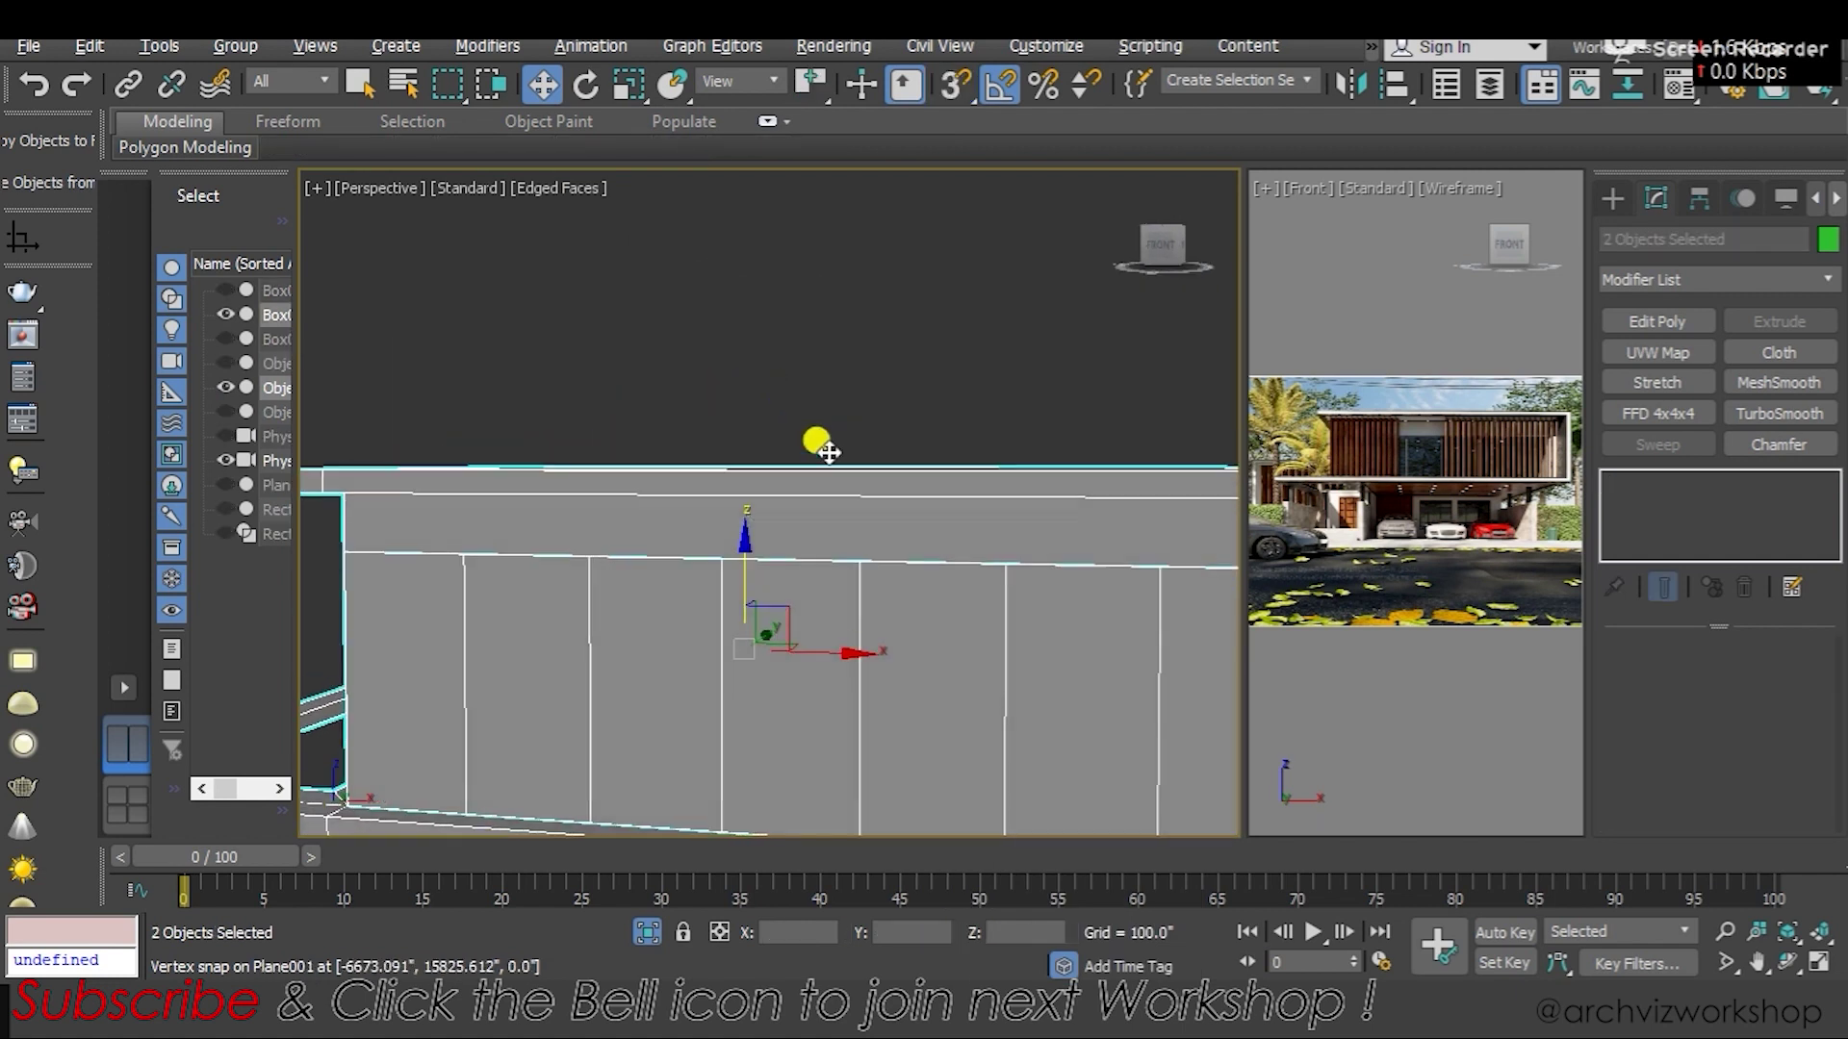
{"action": "scroll", "coordinate": [792, 462], "scroll_direction": "up", "scroll_amount": 2}
{"action": "mouse_move", "coordinate": [791, 444]}
{"action": "middle_mouse_down", "text": "alt"}
{"action": "mouse_move", "coordinate": [853, 470]}
{"action": "mouse_move", "coordinate": [598, 351]}
{"action": "middle_mouse_up", "text": "alt"}
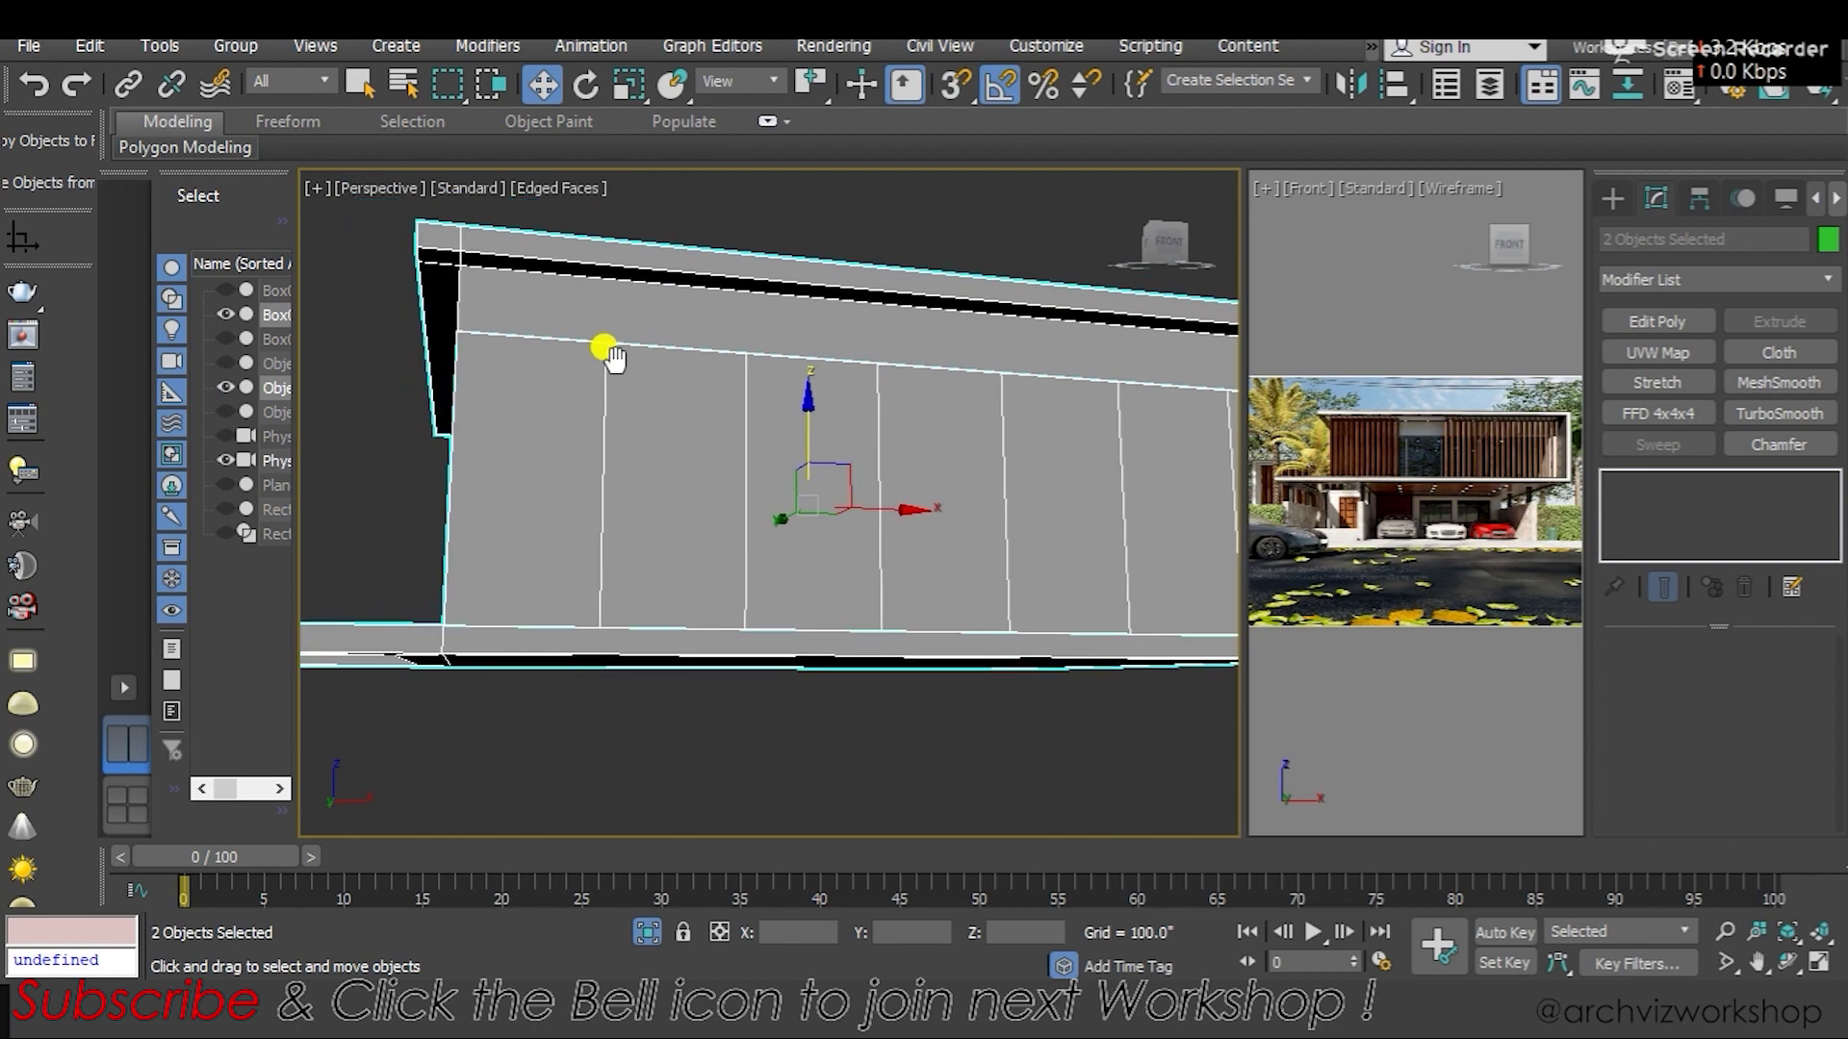
{"action": "left_click", "coordinate": [557, 421]}
{"action": "mouse_move", "coordinate": [557, 421]}
{"action": "middle_mouse_down", "text": "alt"}
{"action": "mouse_move", "coordinate": [700, 446]}
{"action": "mouse_move", "coordinate": [754, 396]}
{"action": "middle_mouse_up", "text": "alt"}
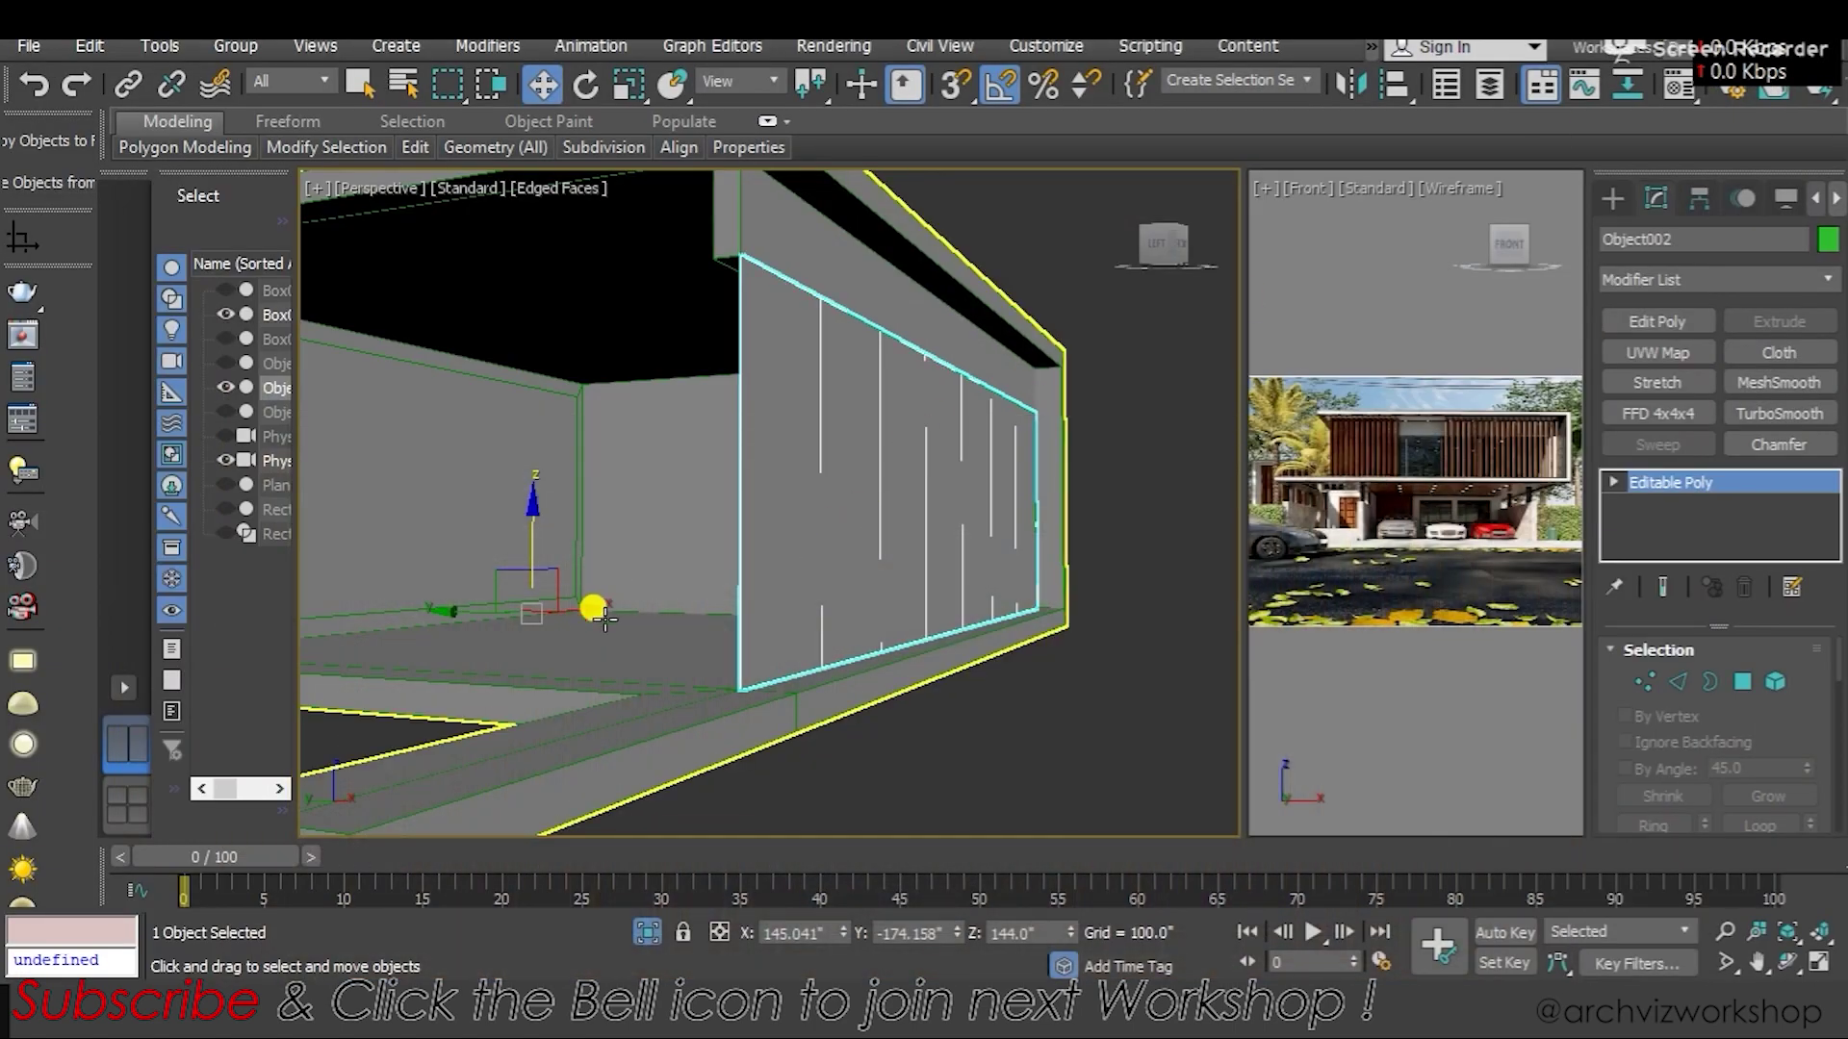
{"action": "left_click", "coordinate": [1697, 193]}
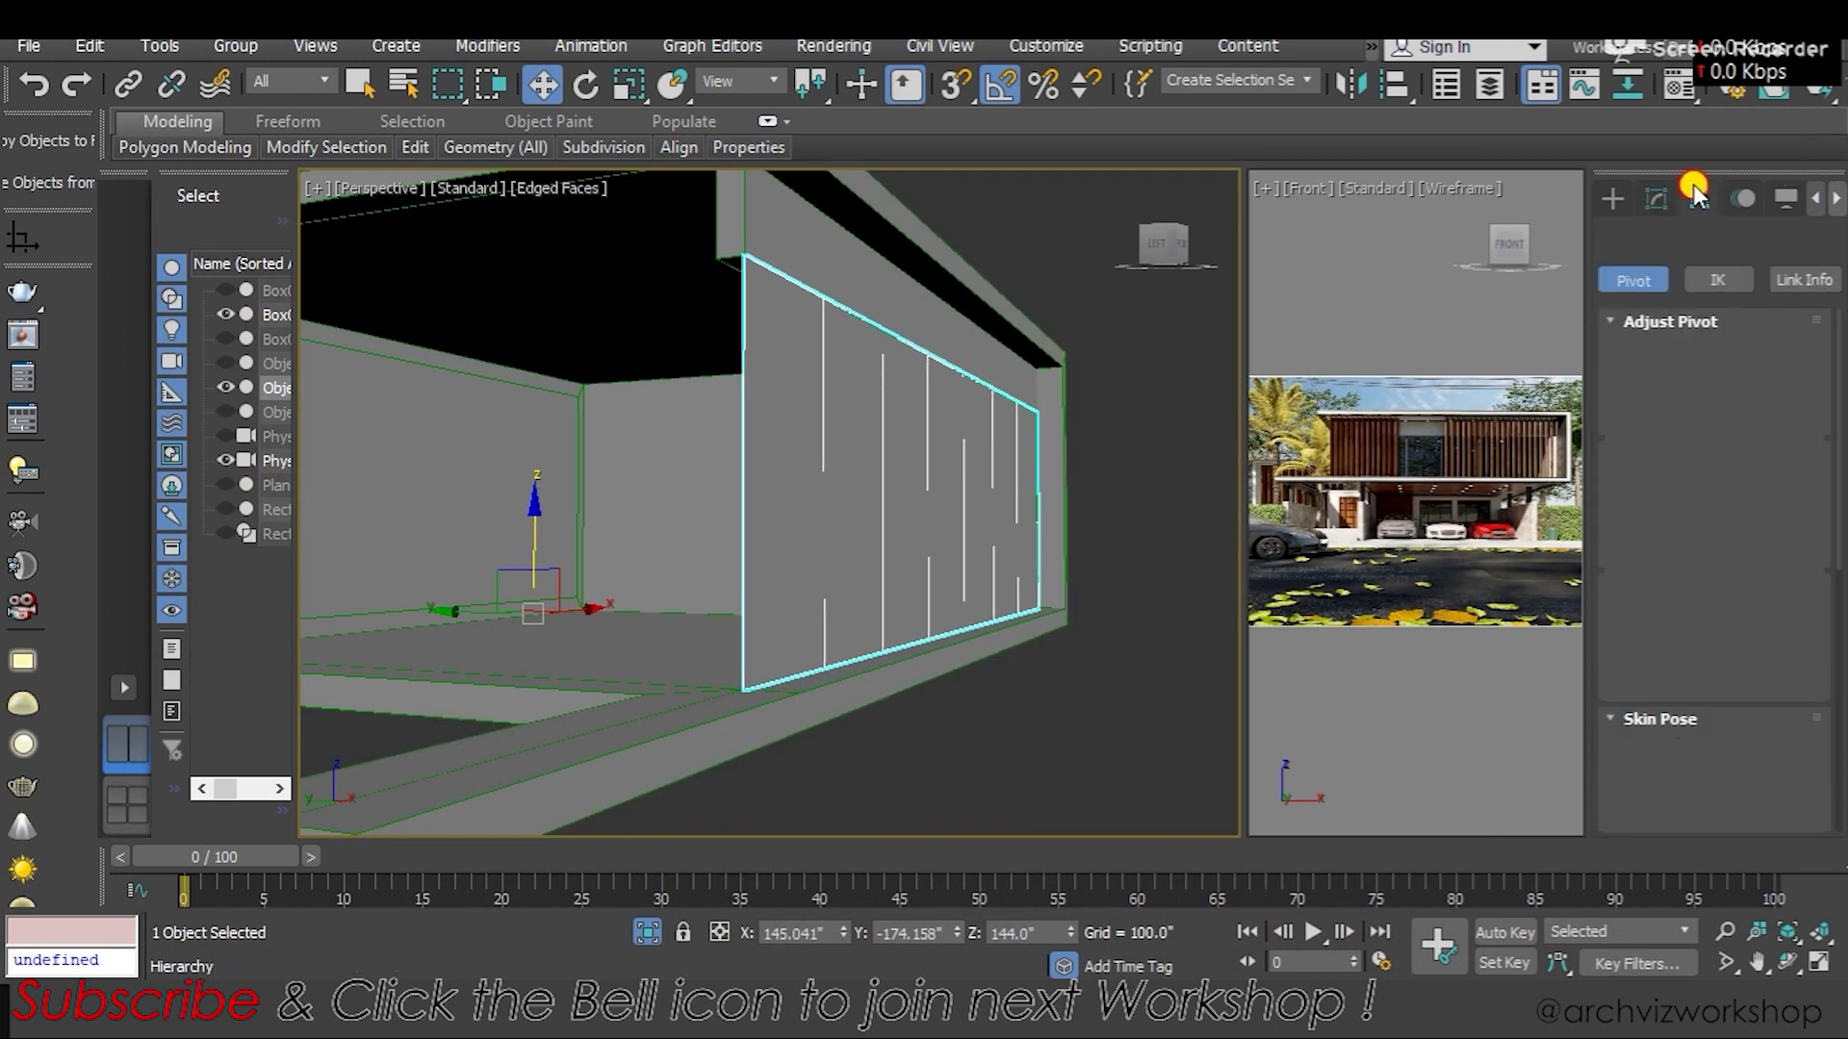
Centre Object002's pivot using Affect Pivot Only, then shift the panel 4.32 along Y
{"action": "left_click", "coordinate": [1703, 377]}
{"action": "left_click", "coordinate": [1720, 525]}
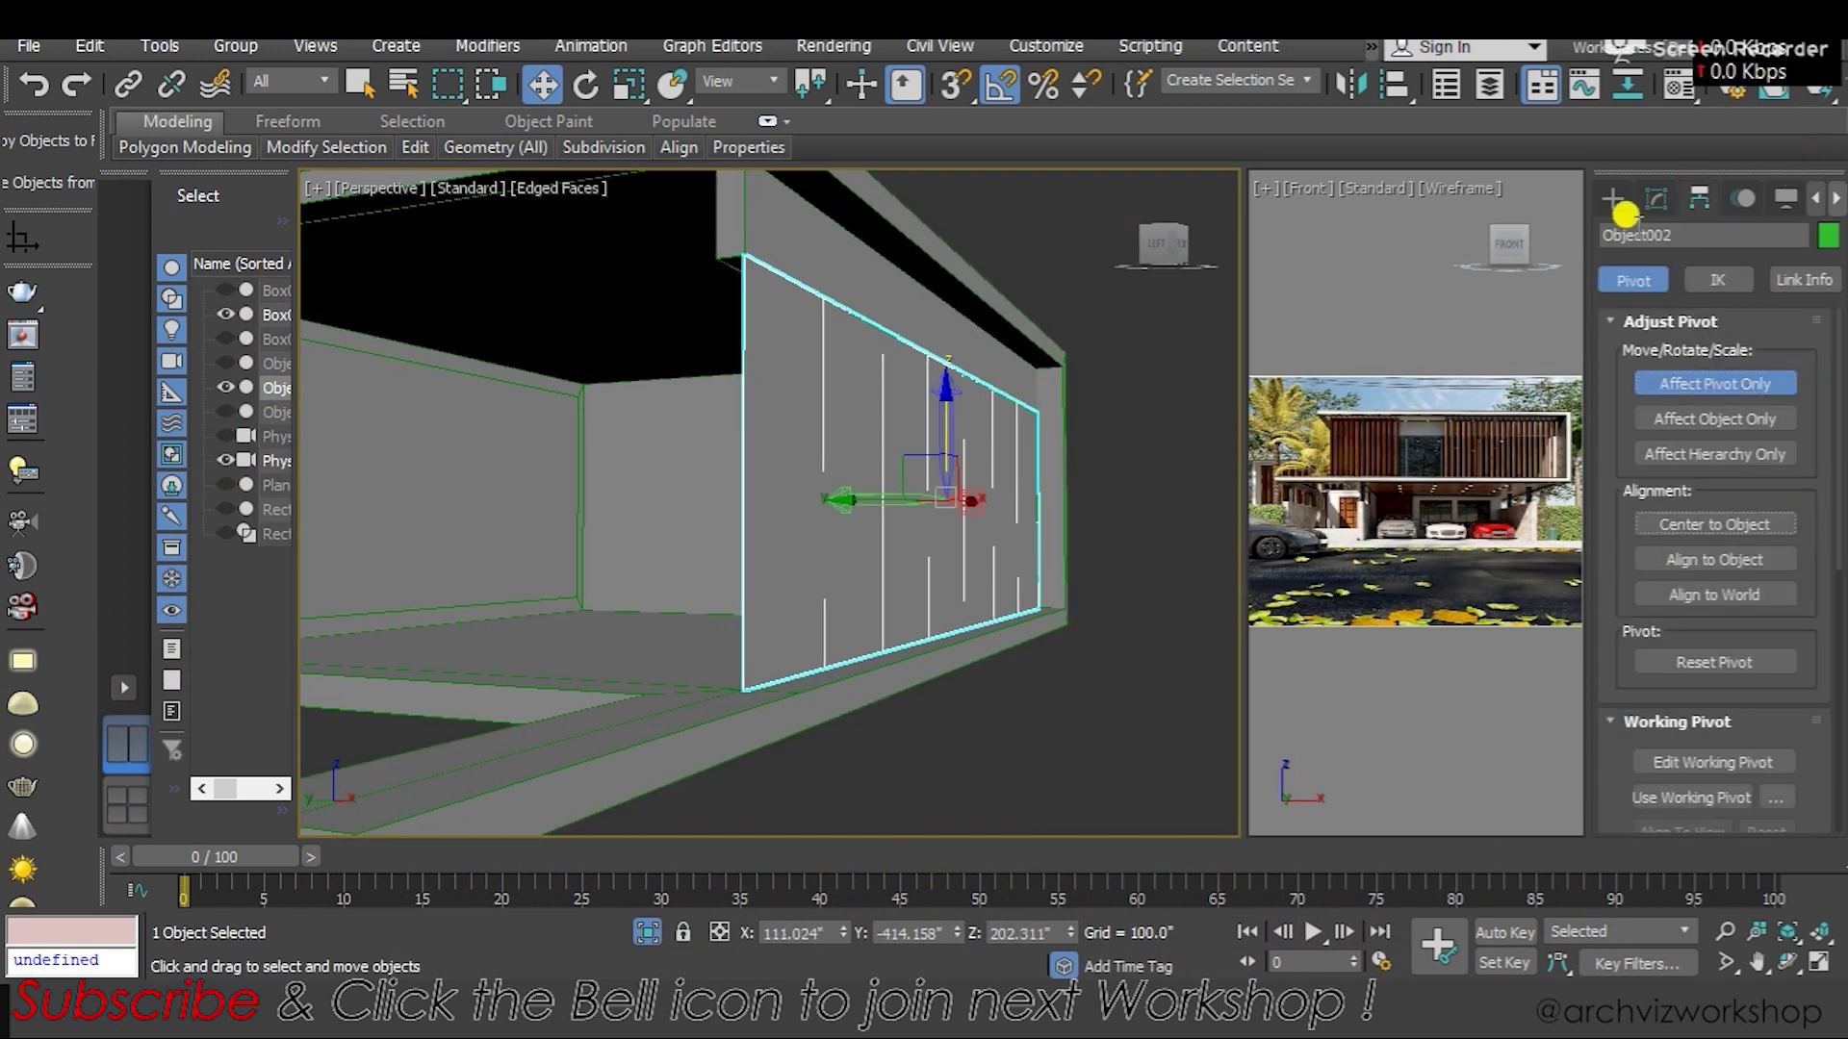
{"action": "left_click", "coordinate": [1656, 198]}
{"action": "scroll", "coordinate": [743, 497], "scroll_direction": "up", "scroll_amount": 2}
{"action": "left_click_drag", "start_coordinate": [922, 512], "coordinate": [911, 502]}
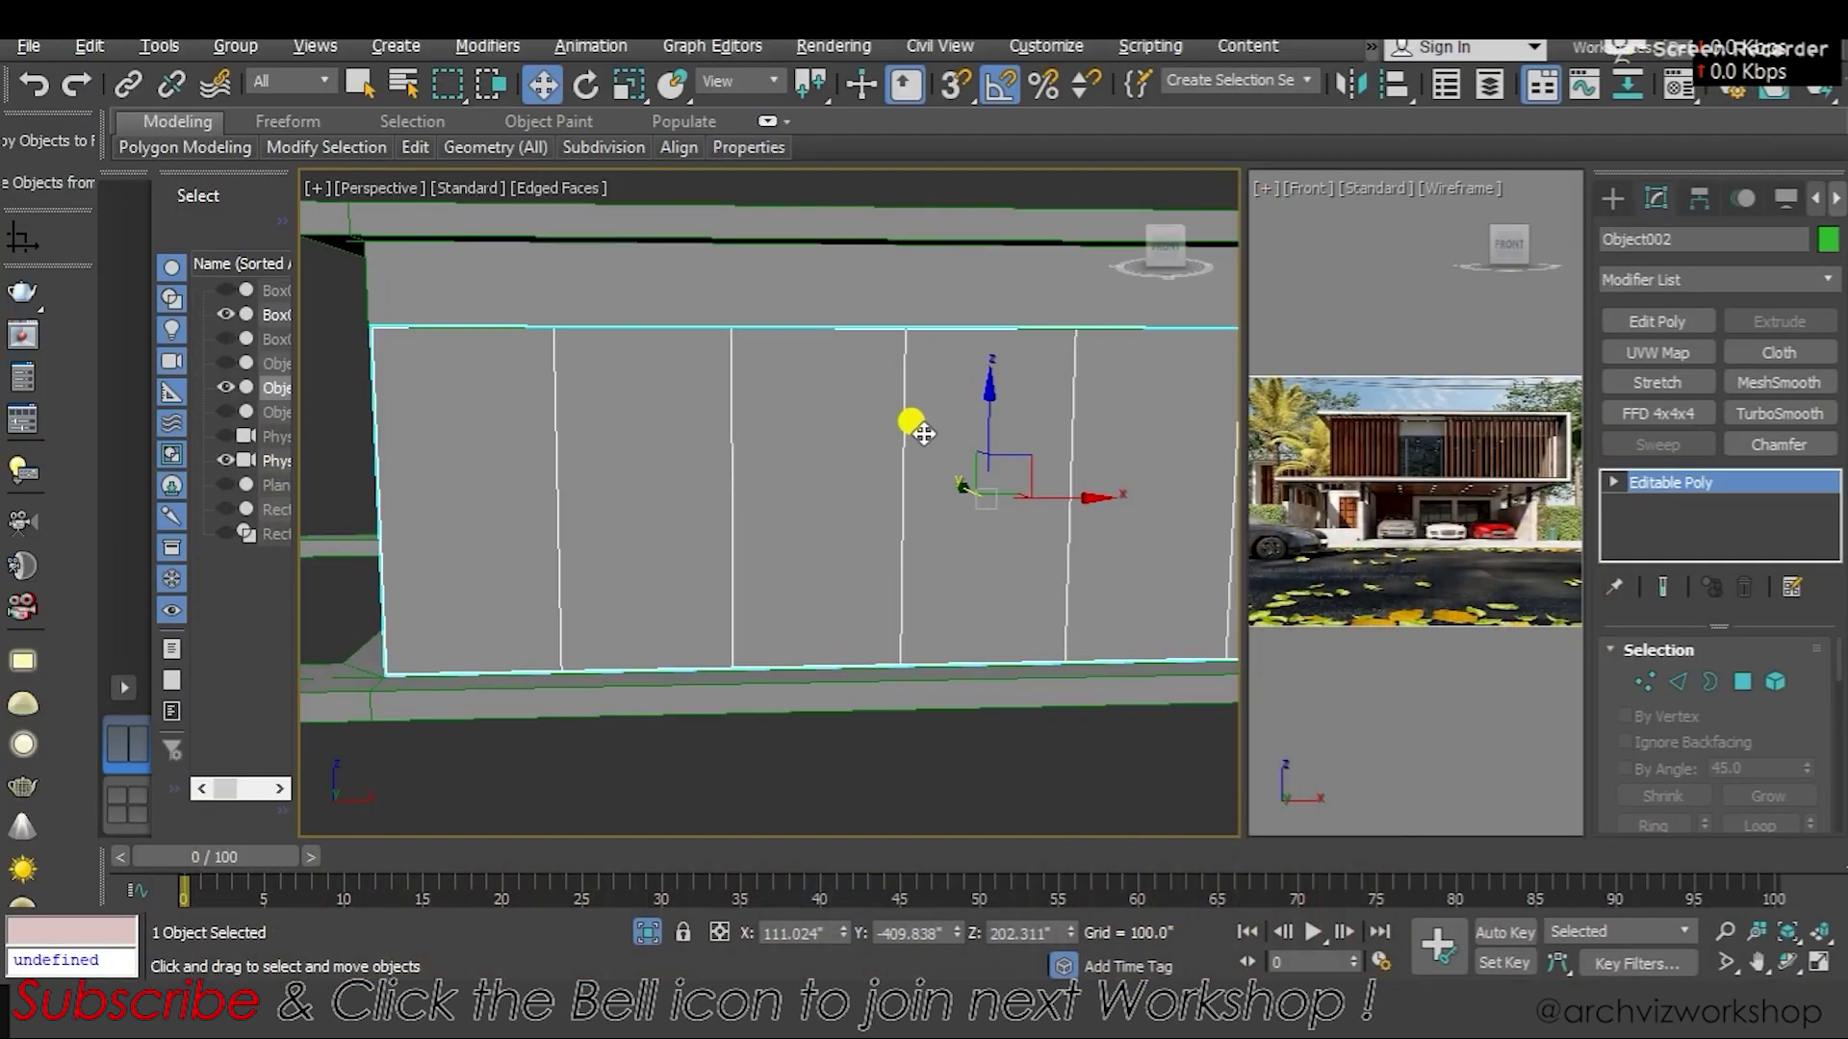
At Edge level, select the six vertical groove edges across Object002's wall
{"action": "left_click", "coordinate": [1607, 482]}
{"action": "left_click", "coordinate": [1637, 529]}
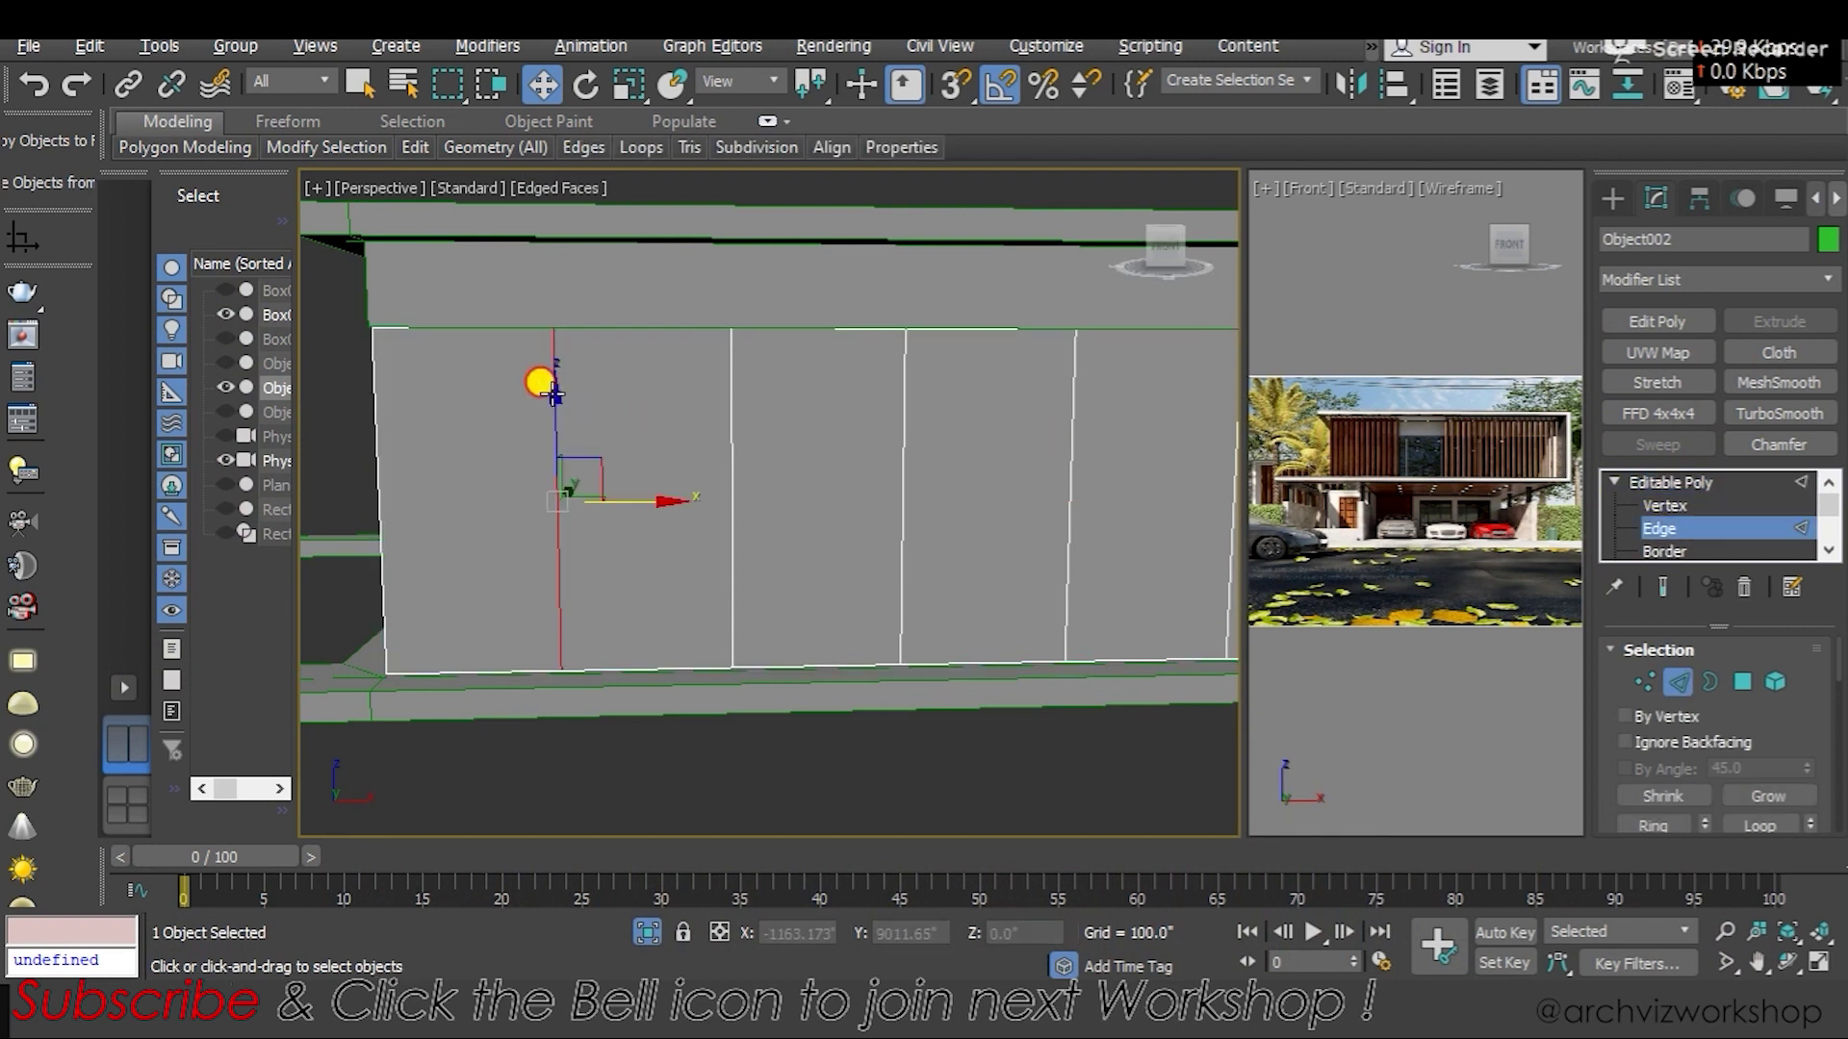
{"action": "left_click", "coordinate": [551, 393]}
{"action": "left_click", "coordinate": [732, 405], "text": "ctrl"}
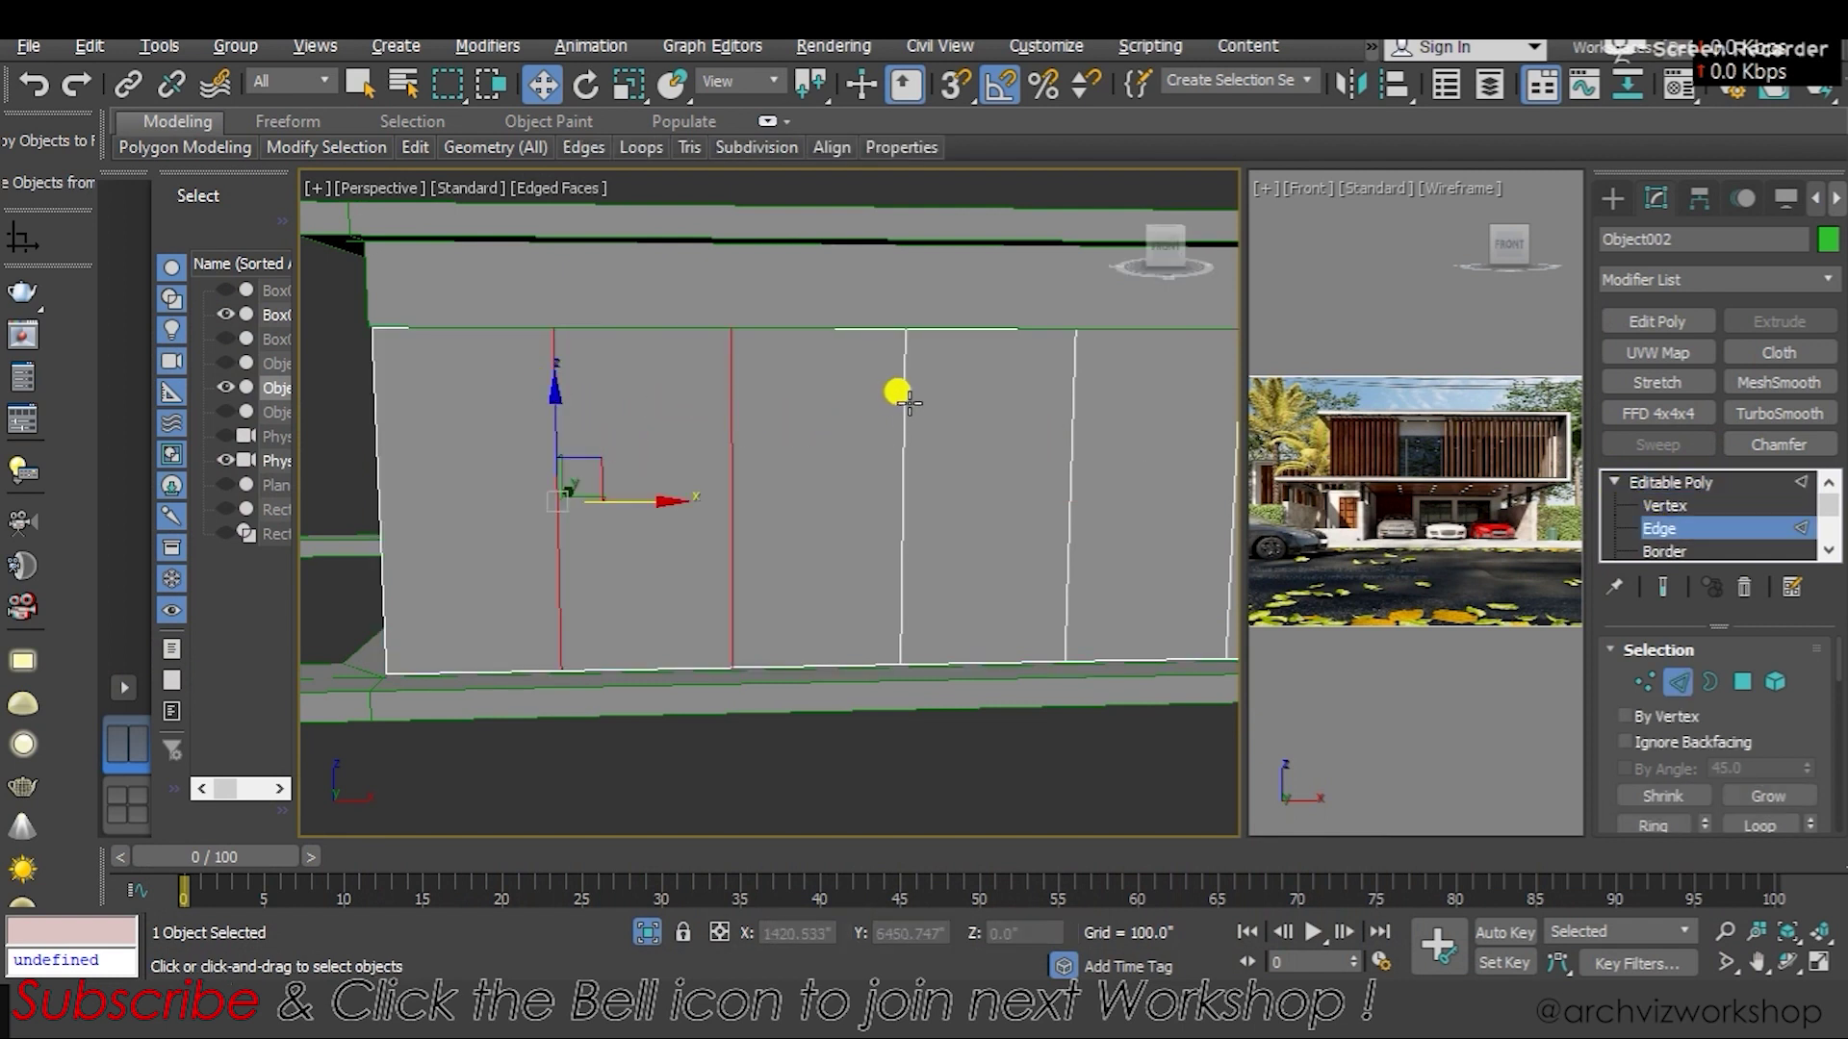
{"action": "middle_click_drag", "start_coordinate": [930, 410], "coordinate": [960, 385], "text": "alt"}
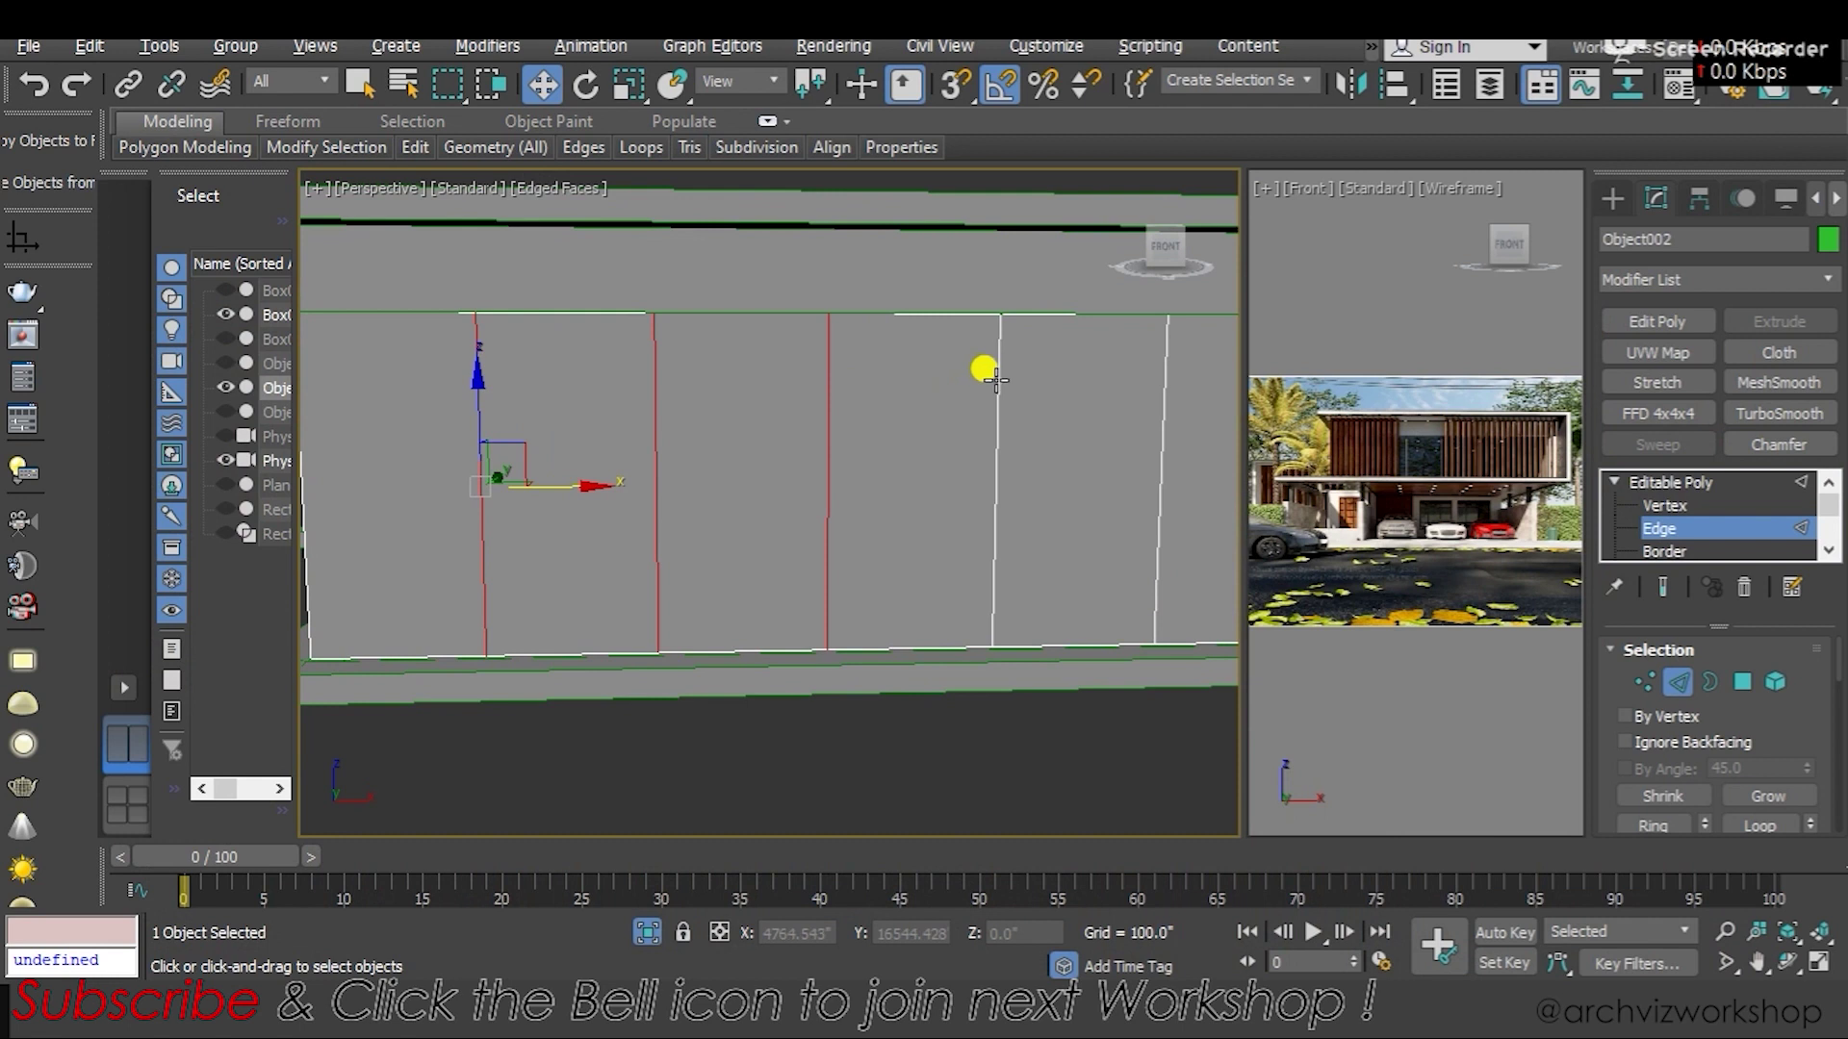
{"action": "left_click", "coordinate": [996, 380], "text": "ctrl"}
{"action": "middle_click_drag", "start_coordinate": [1149, 414], "coordinate": [995, 443]}
{"action": "left_click", "coordinate": [1011, 441], "text": "ctrl"}
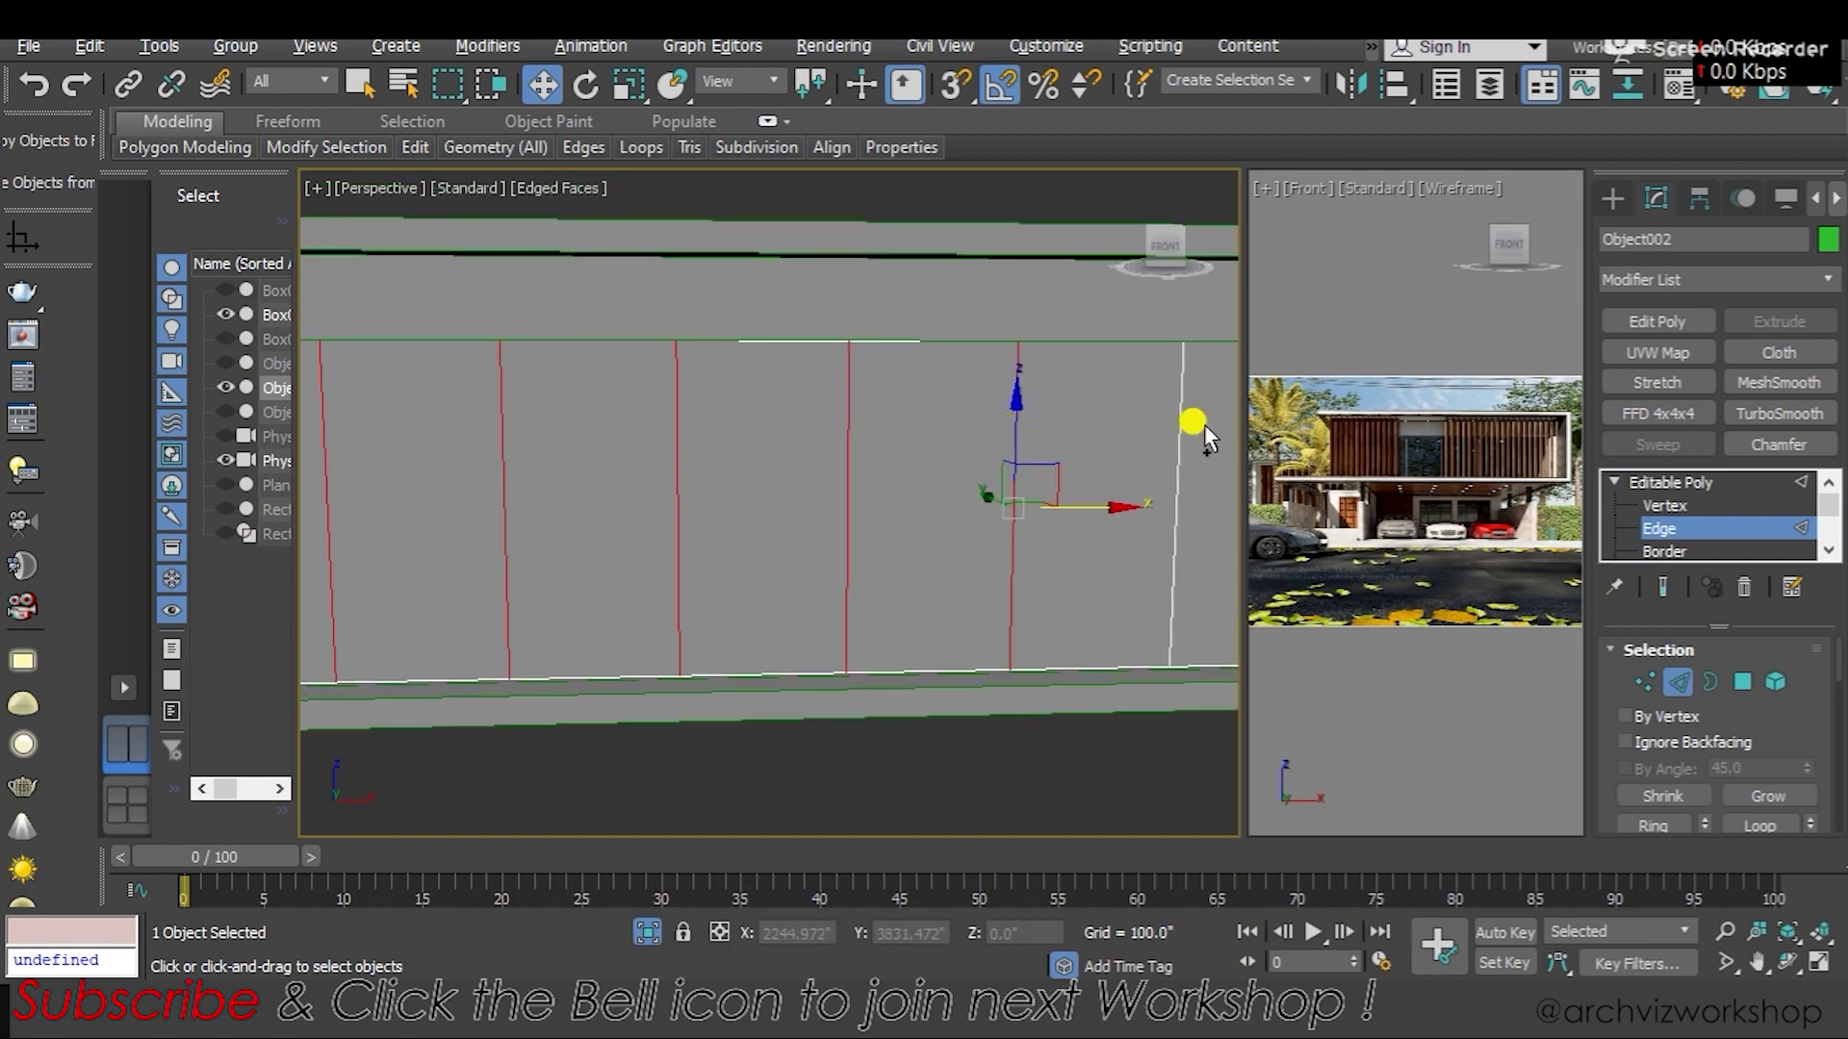
{"action": "scroll", "coordinate": [804, 424], "scroll_direction": "down", "scroll_amount": 3}
{"action": "scroll", "coordinate": [725, 433], "scroll_direction": "down", "scroll_amount": 3}
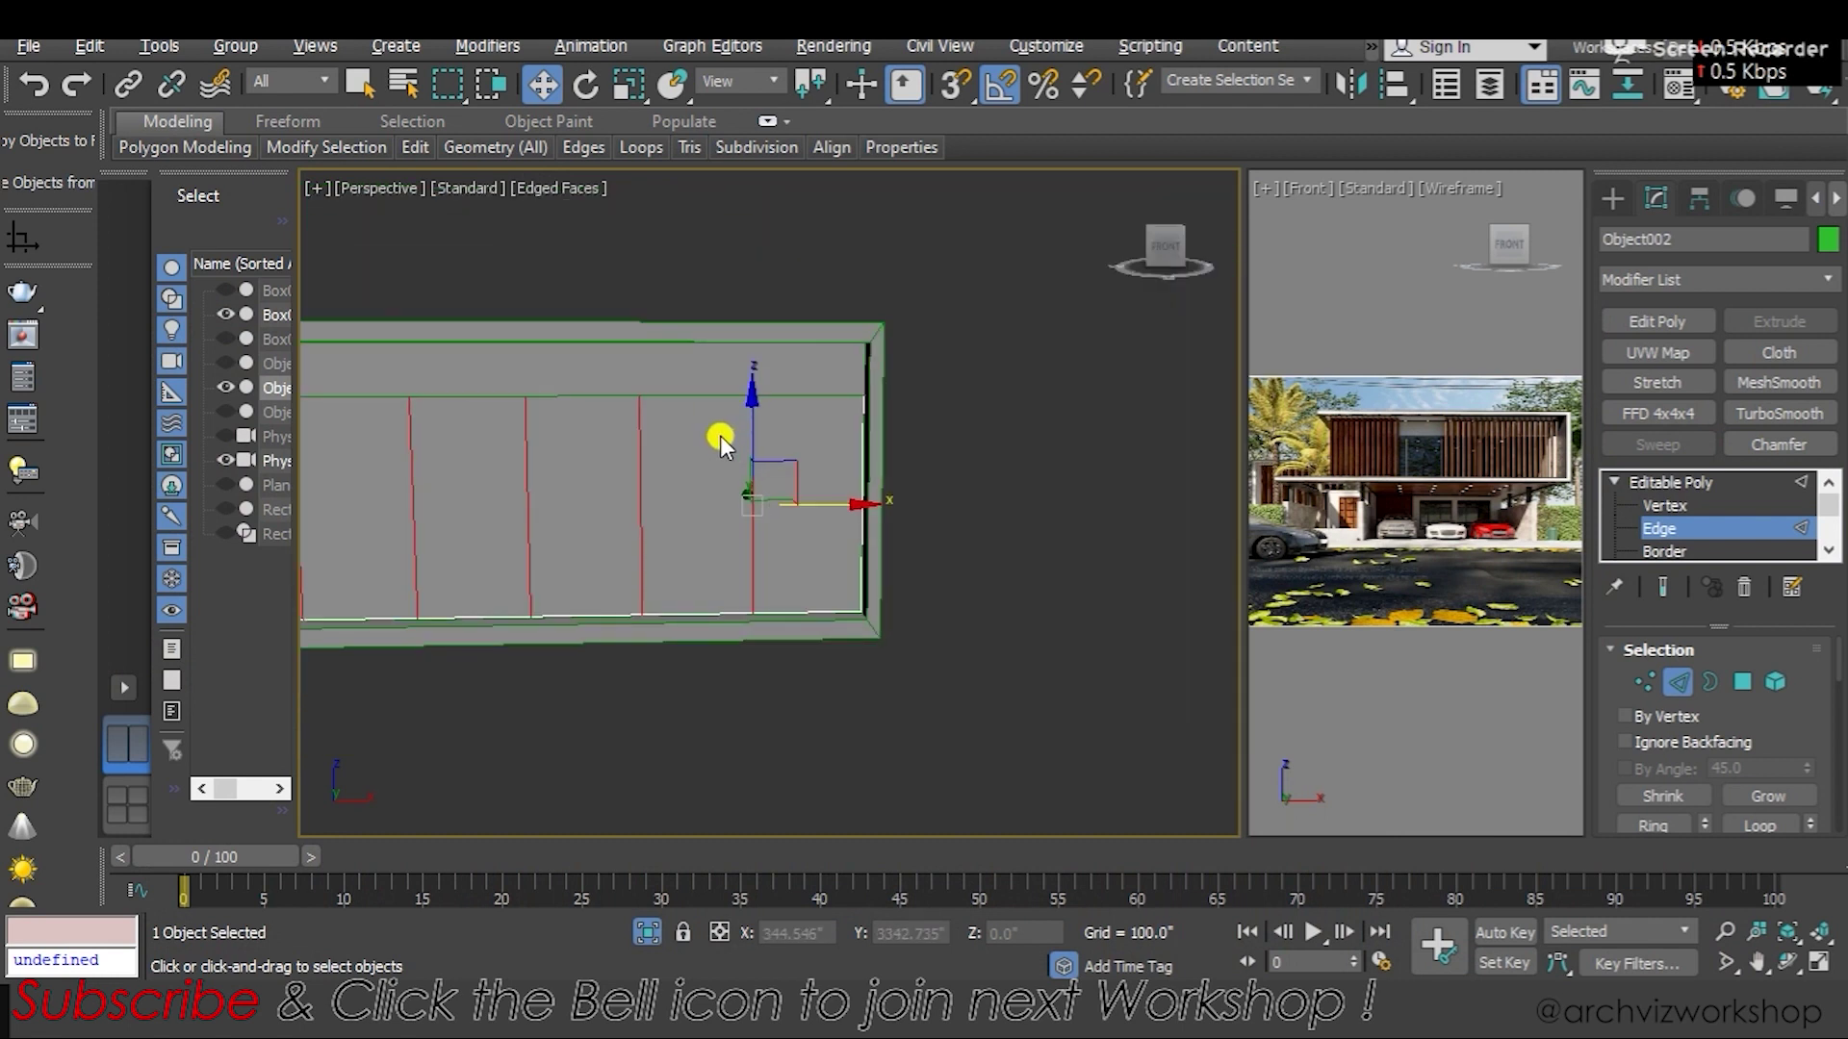
{"action": "scroll", "coordinate": [950, 490], "scroll_direction": "up", "scroll_amount": 3}
{"action": "mouse_move", "coordinate": [849, 487]}
{"action": "middle_mouse_down", "text": "alt"}
{"action": "mouse_move", "coordinate": [516, 466]}
{"action": "mouse_move", "coordinate": [551, 442]}
{"action": "mouse_move", "coordinate": [458, 454]}
{"action": "middle_mouse_up", "text": "alt"}
{"action": "mouse_move", "coordinate": [639, 475]}
{"action": "middle_mouse_down"}
{"action": "mouse_move", "coordinate": [293, 464]}
{"action": "mouse_move", "coordinate": [430, 506]}
{"action": "middle_mouse_up"}
Create a linear spline shape, Shape001, from the selected groove edges
{"action": "right_click", "coordinate": [628, 519]}
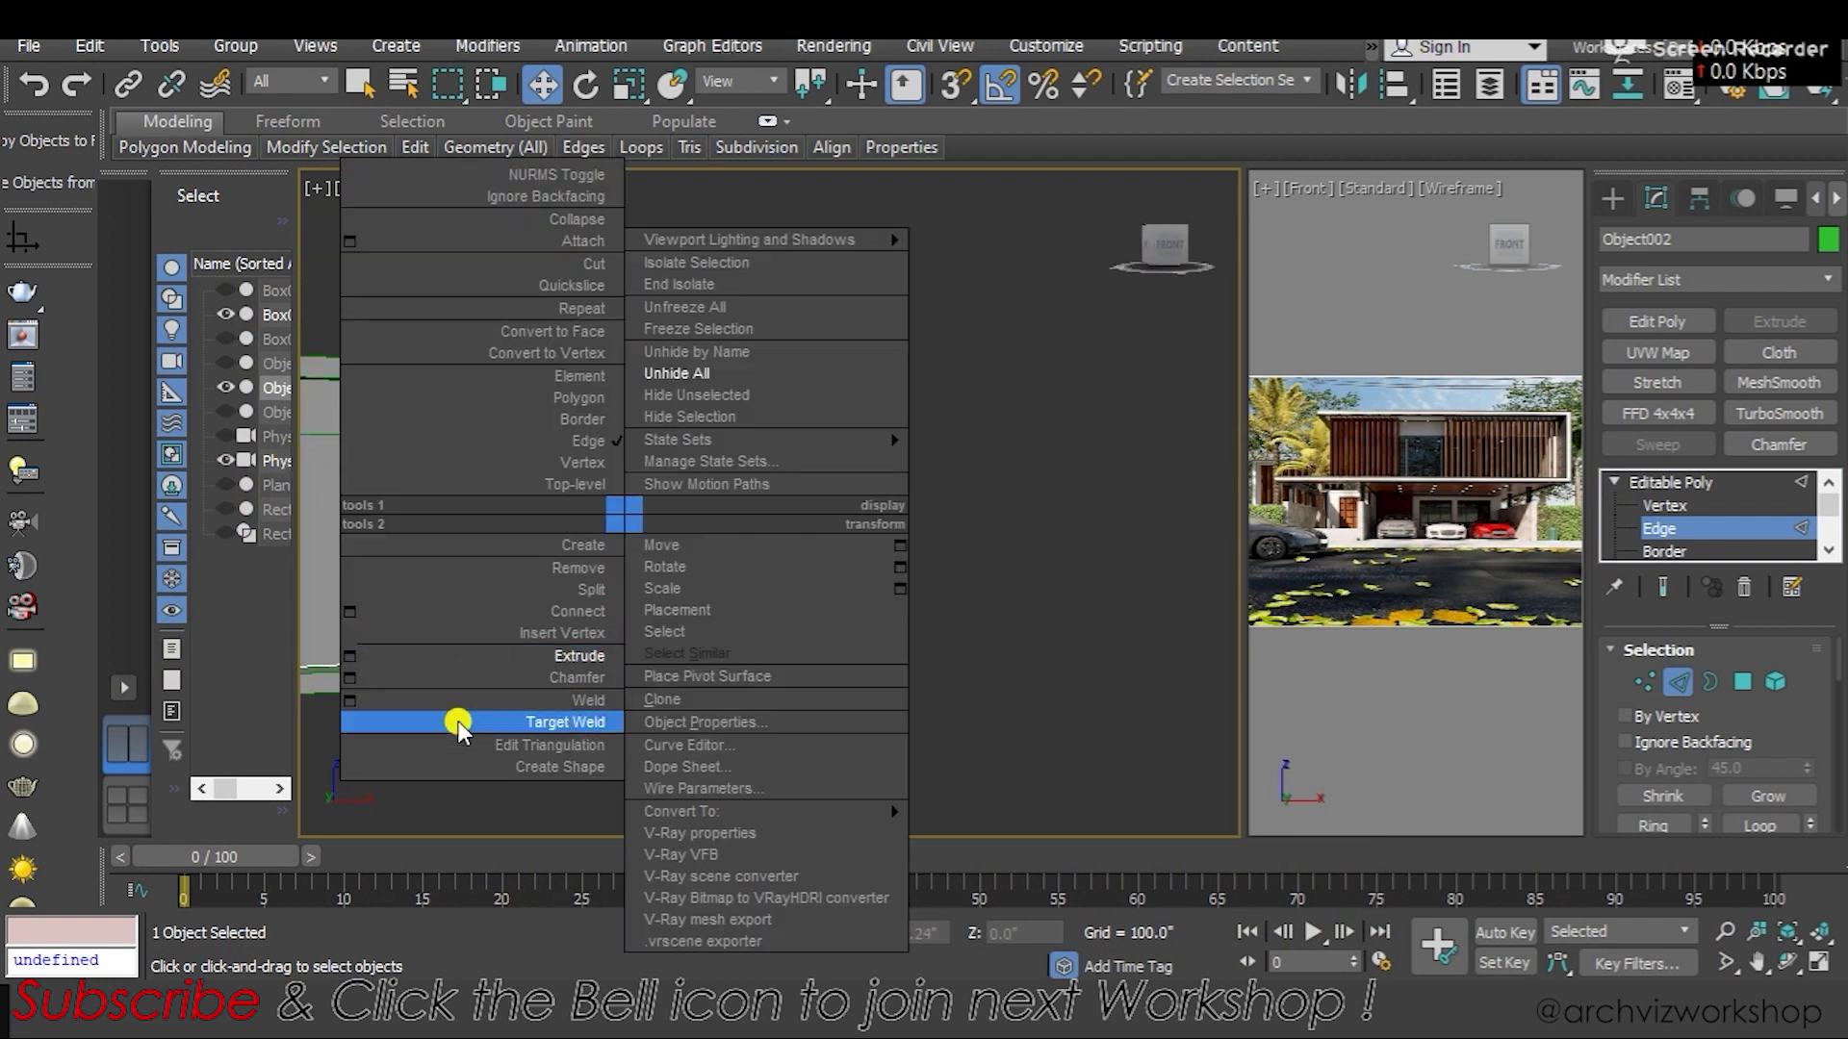
{"action": "left_click", "coordinate": [478, 765]}
{"action": "left_click", "coordinate": [943, 527]}
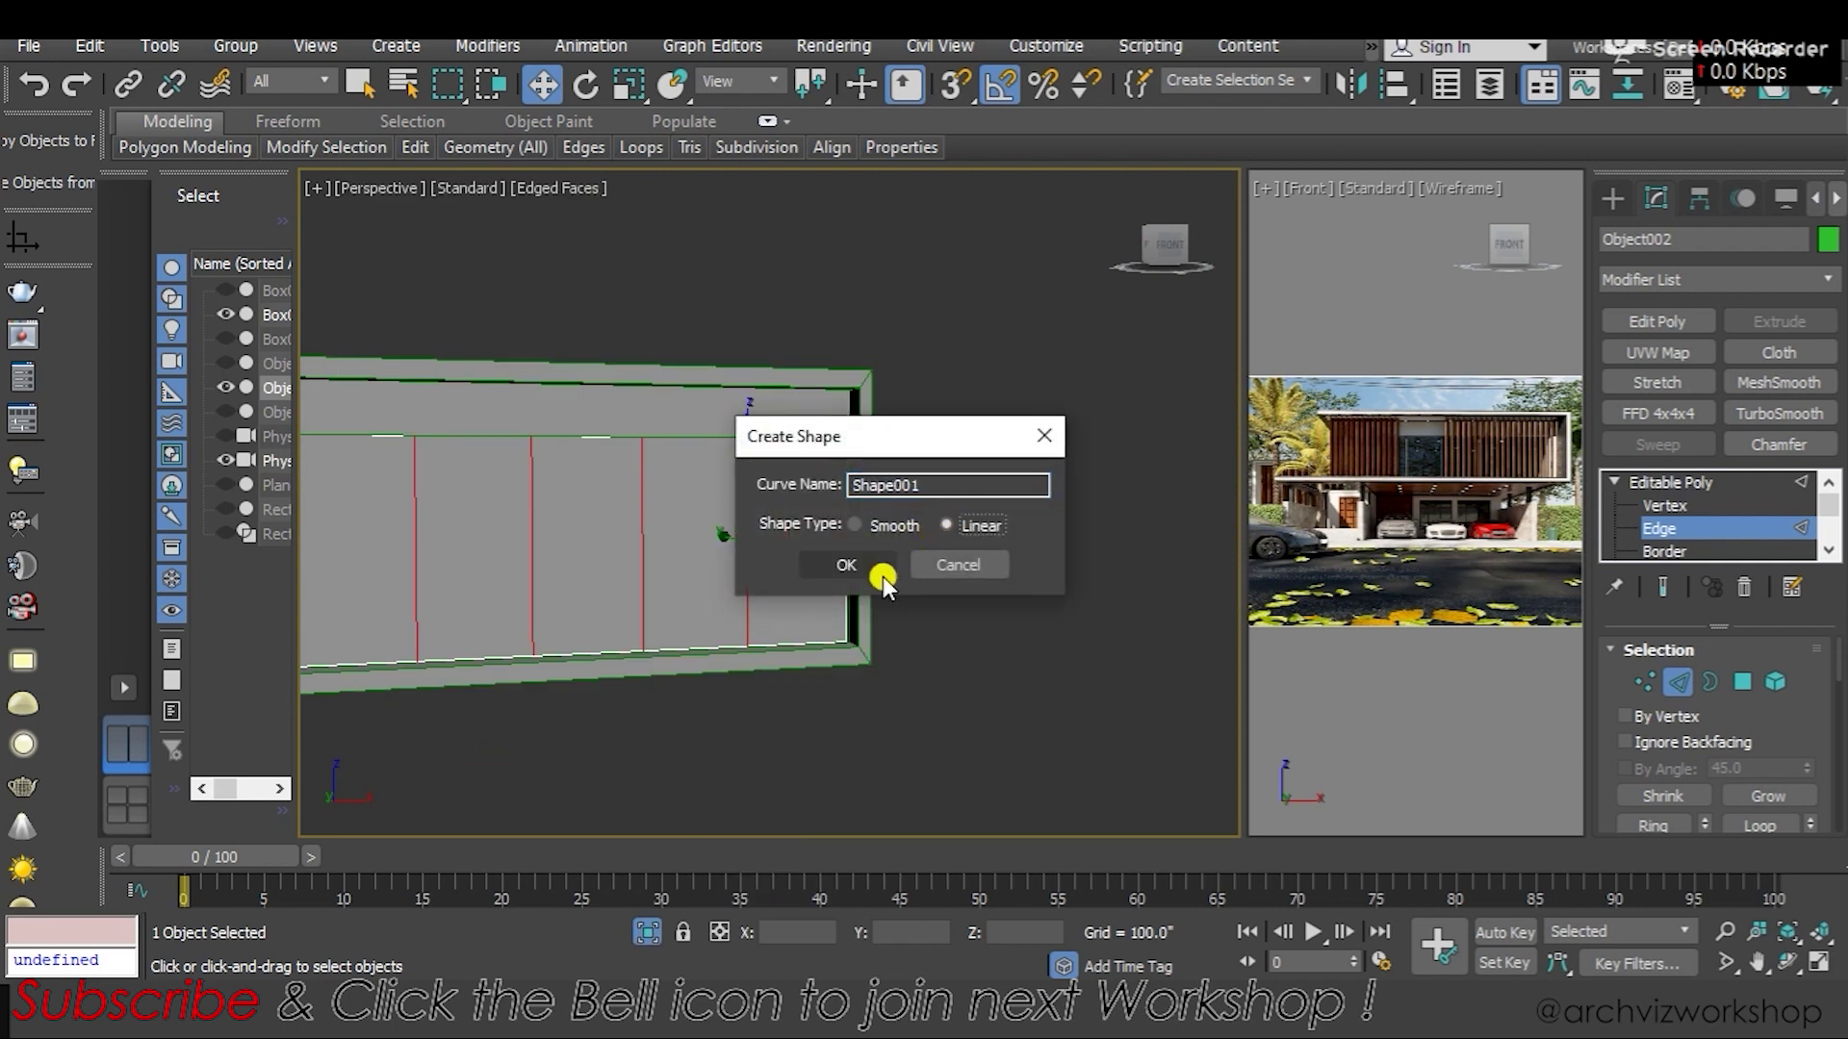
{"action": "left_click", "coordinate": [868, 572]}
{"action": "left_click", "coordinate": [1612, 506]}
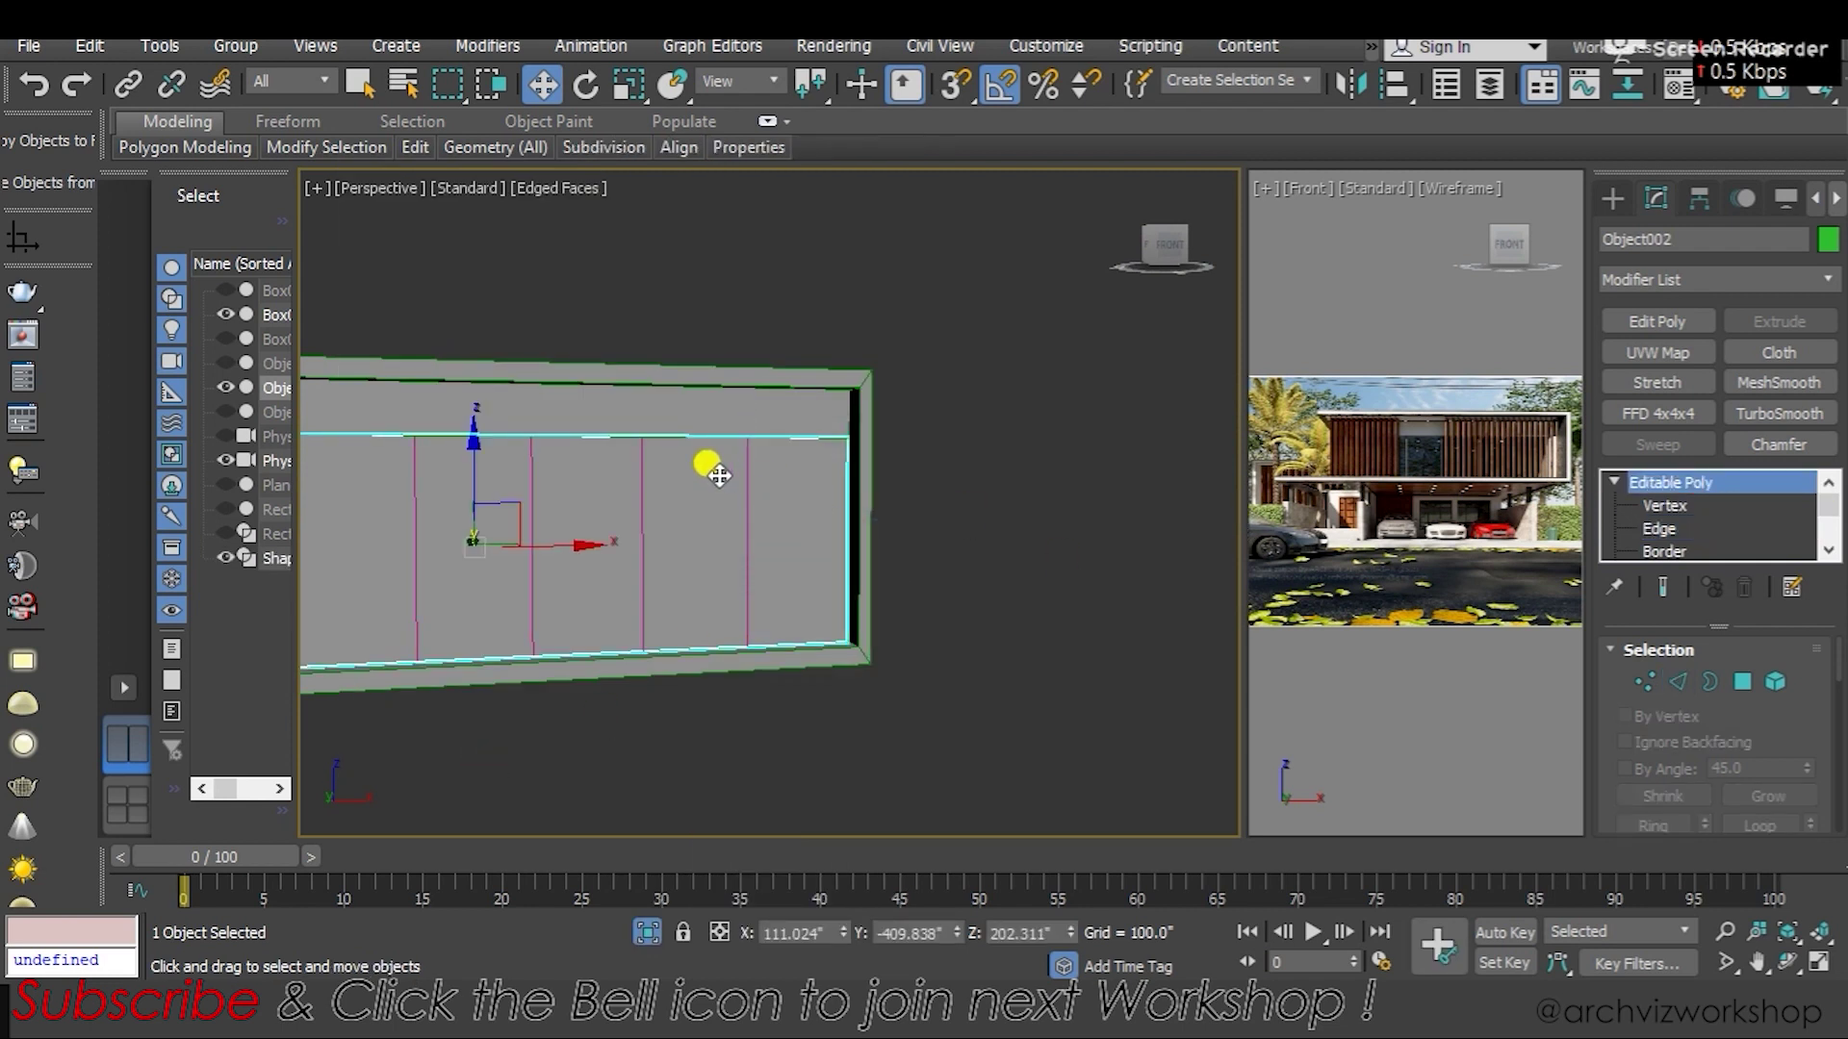
Leave the panel's sub-object editing, clear the selection, and select the spline Shape001
{"action": "right_click", "coordinate": [765, 509]}
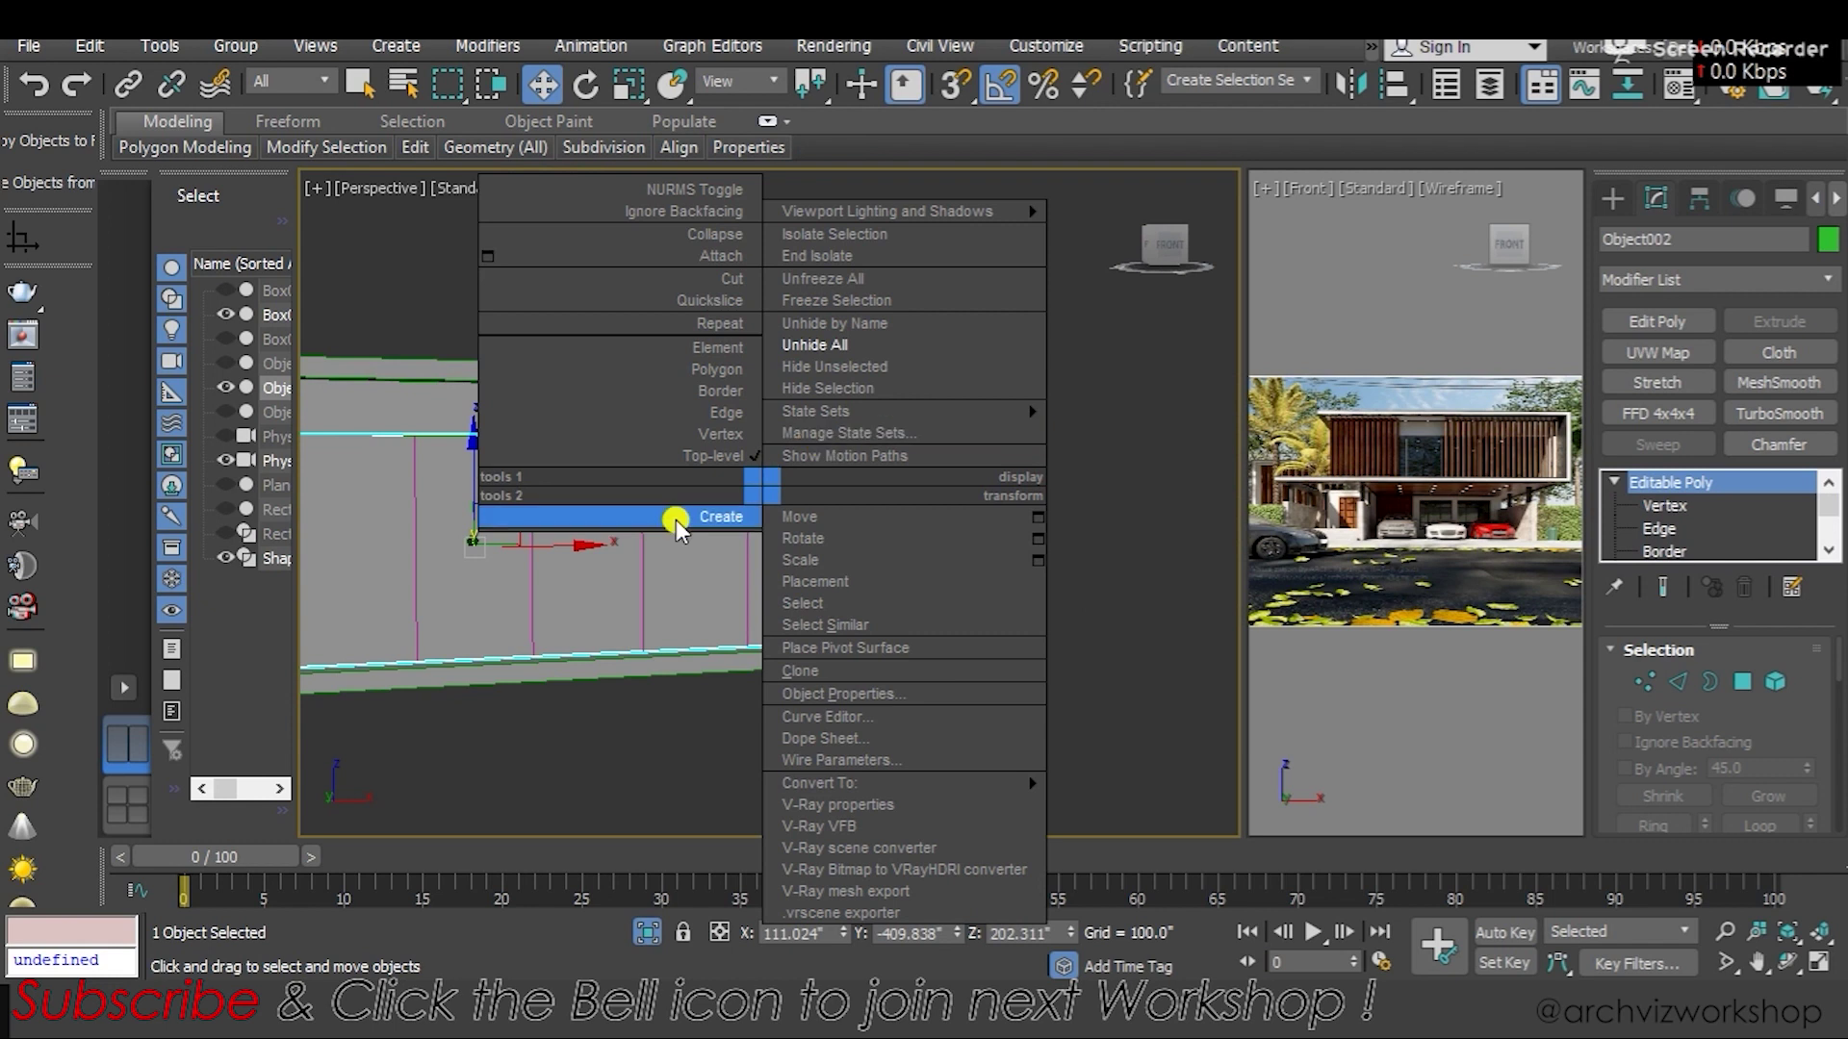
{"action": "left_click", "coordinate": [675, 520]}
{"action": "key", "text": "w"}
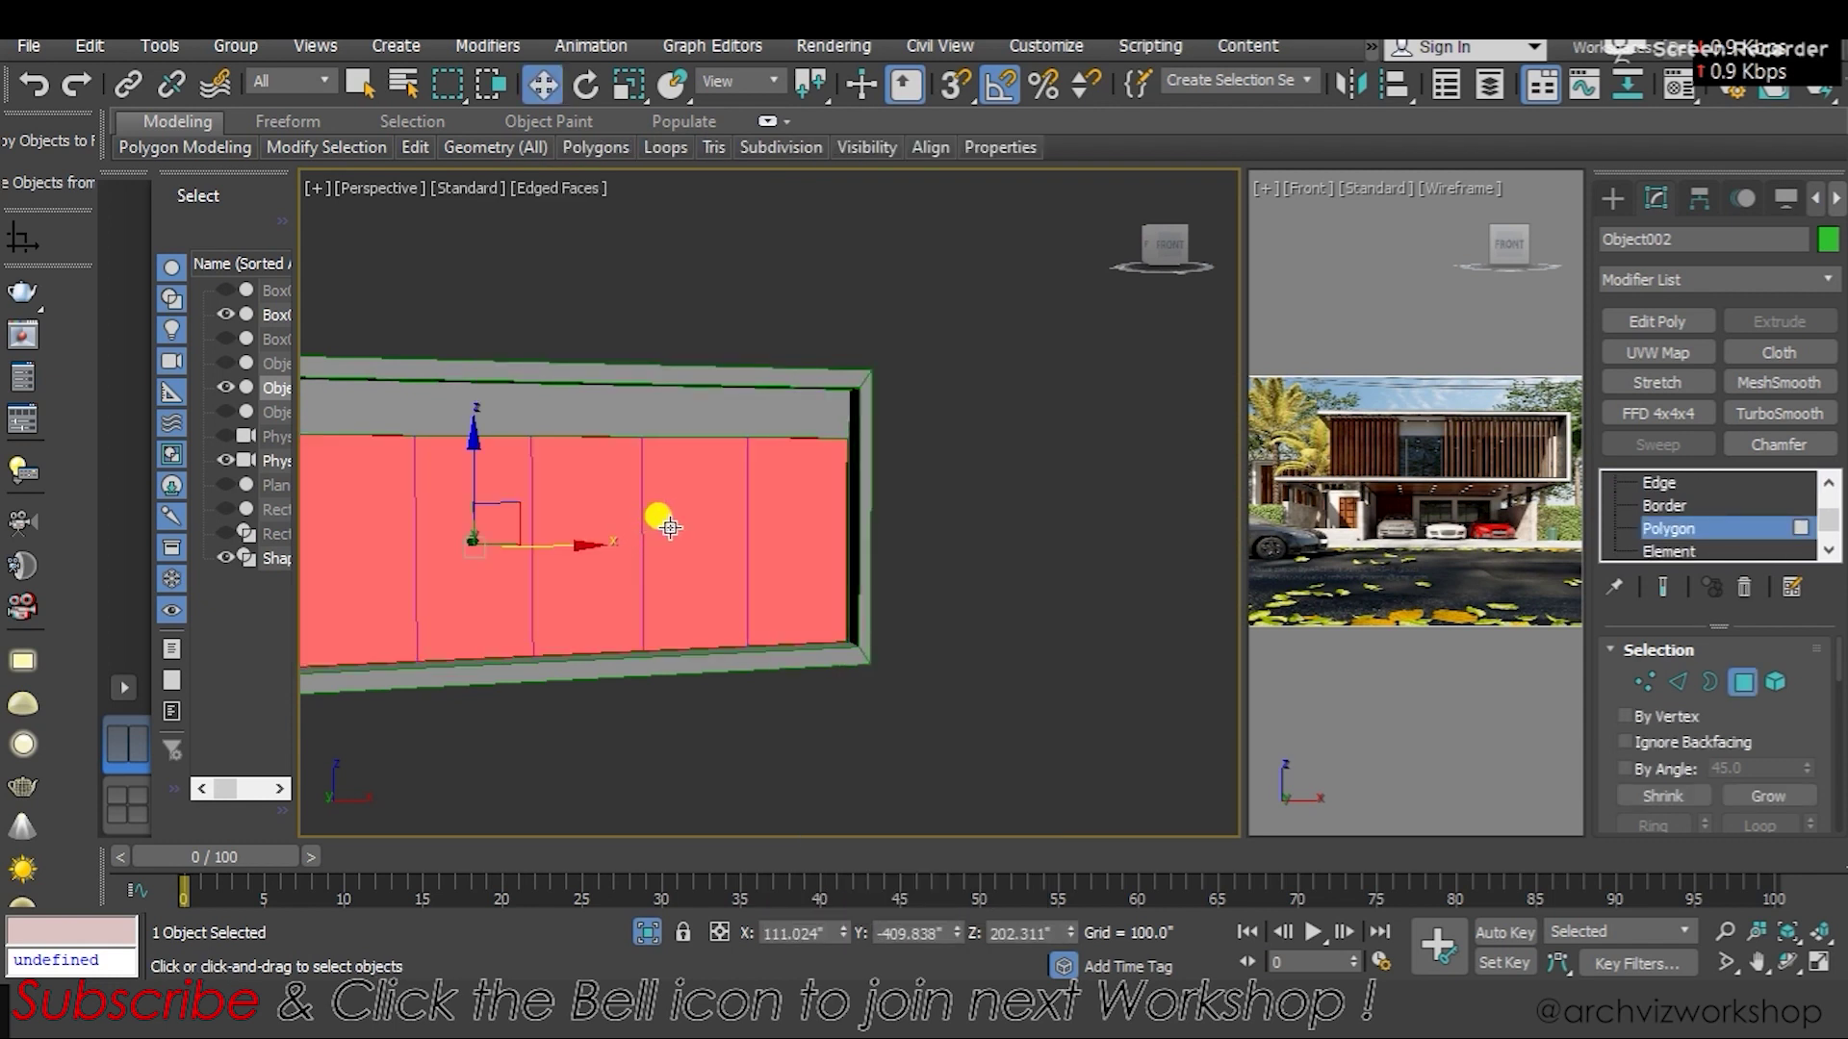
{"action": "right_click", "coordinate": [671, 528]}
{"action": "left_click", "coordinate": [754, 433]}
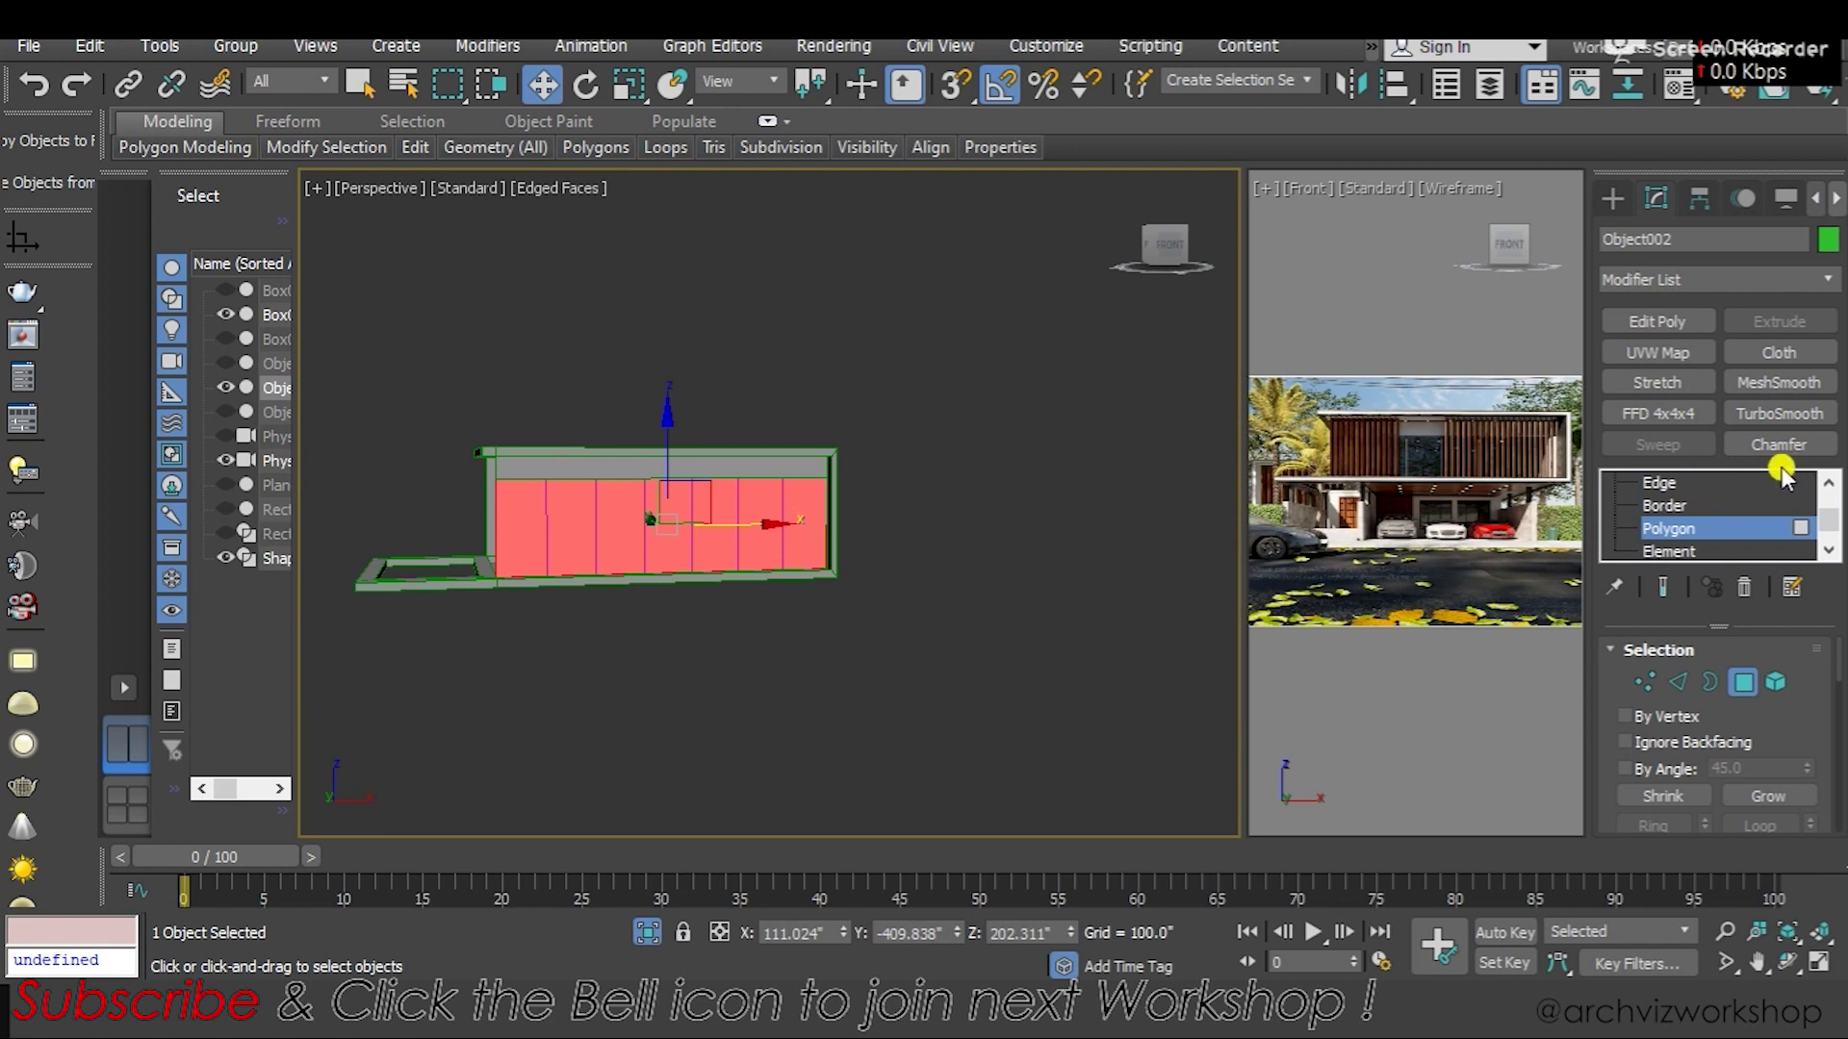
{"action": "scroll", "coordinate": [1780, 472], "scroll_direction": "up", "scroll_amount": 2}
{"action": "left_click", "coordinate": [1684, 481]}
{"action": "left_click", "coordinate": [1193, 501]}
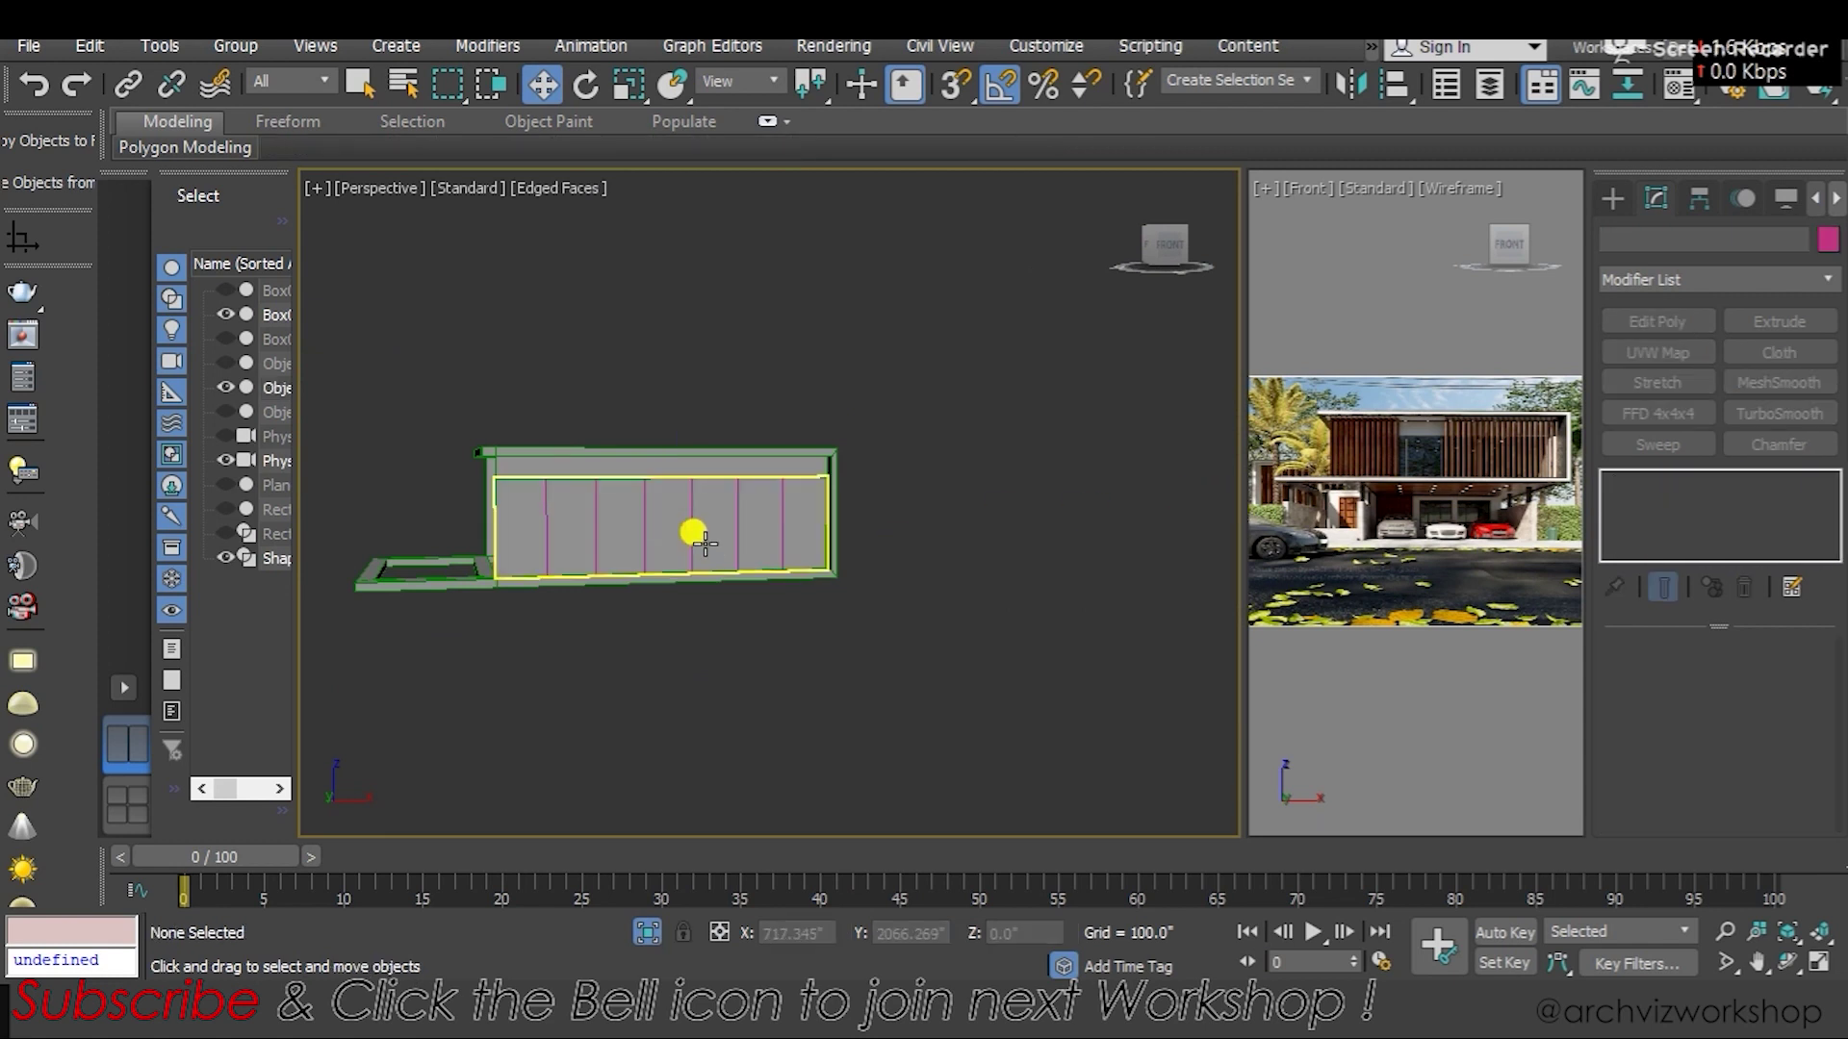
{"action": "scroll", "coordinate": [705, 544], "scroll_direction": "up", "scroll_amount": 4}
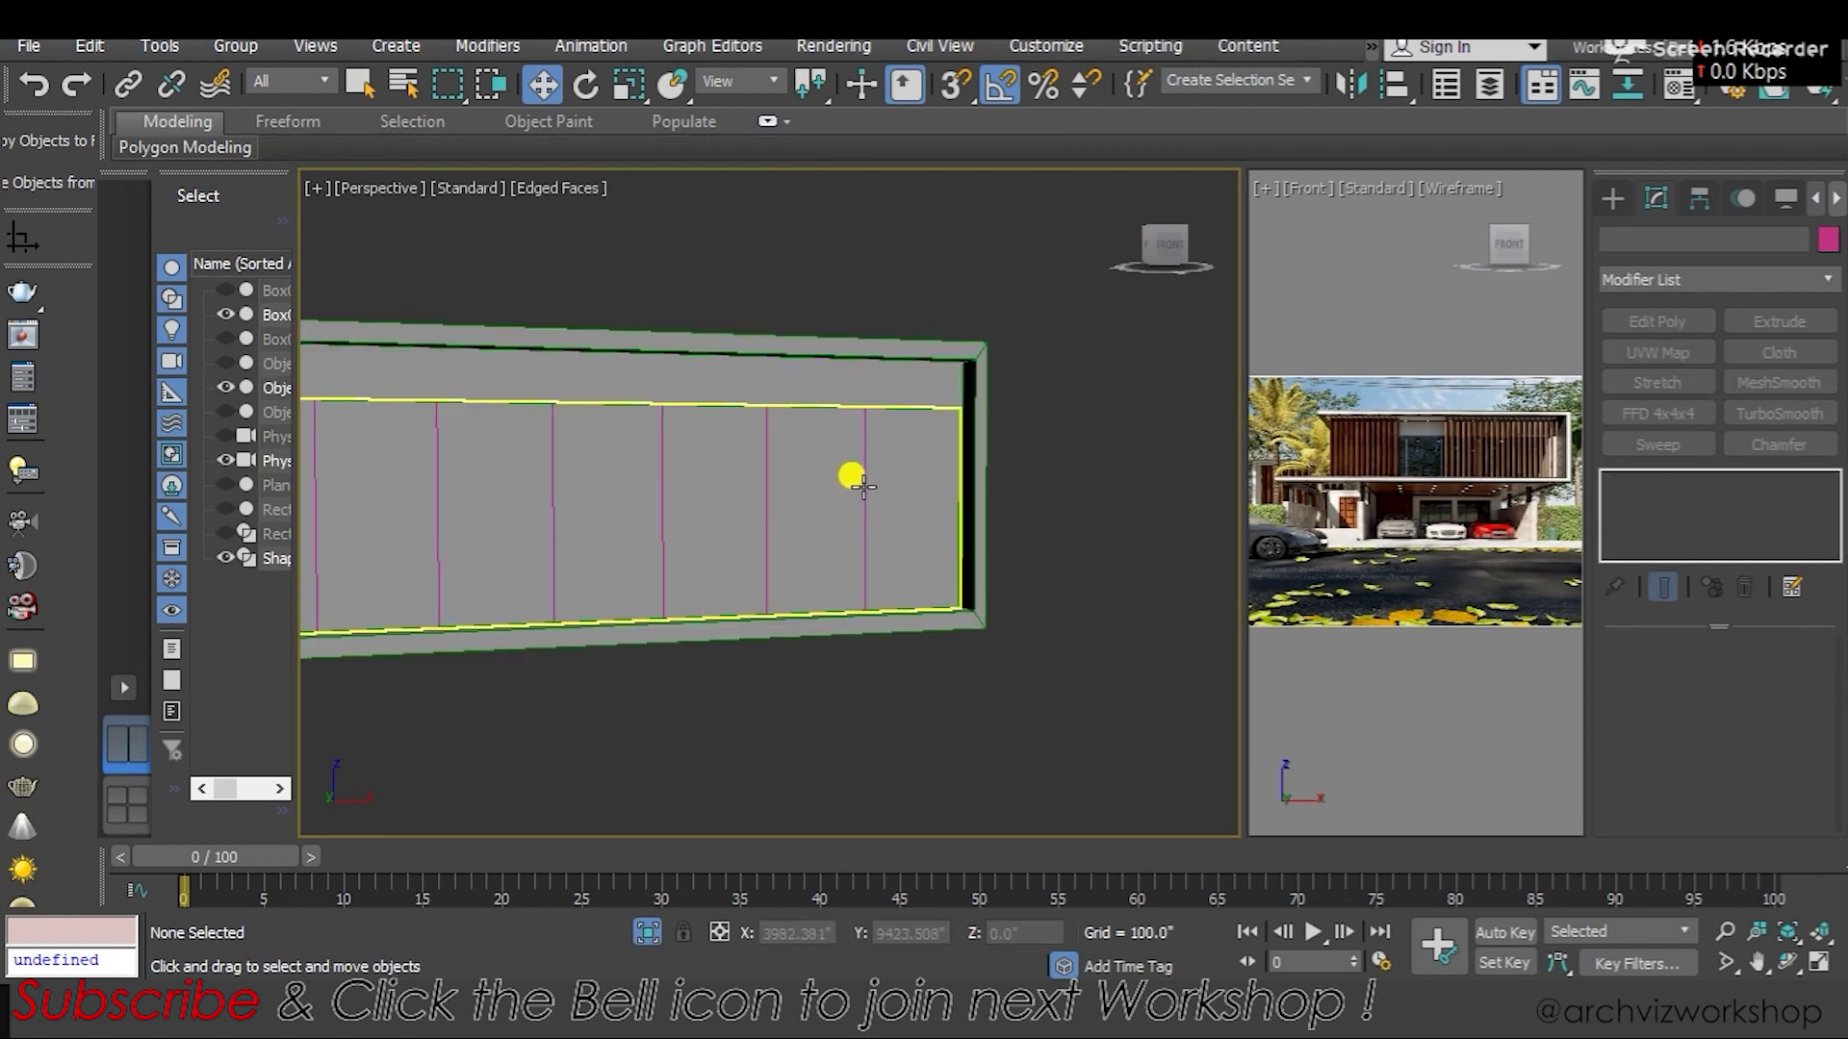
{"action": "left_click", "coordinate": [863, 487]}
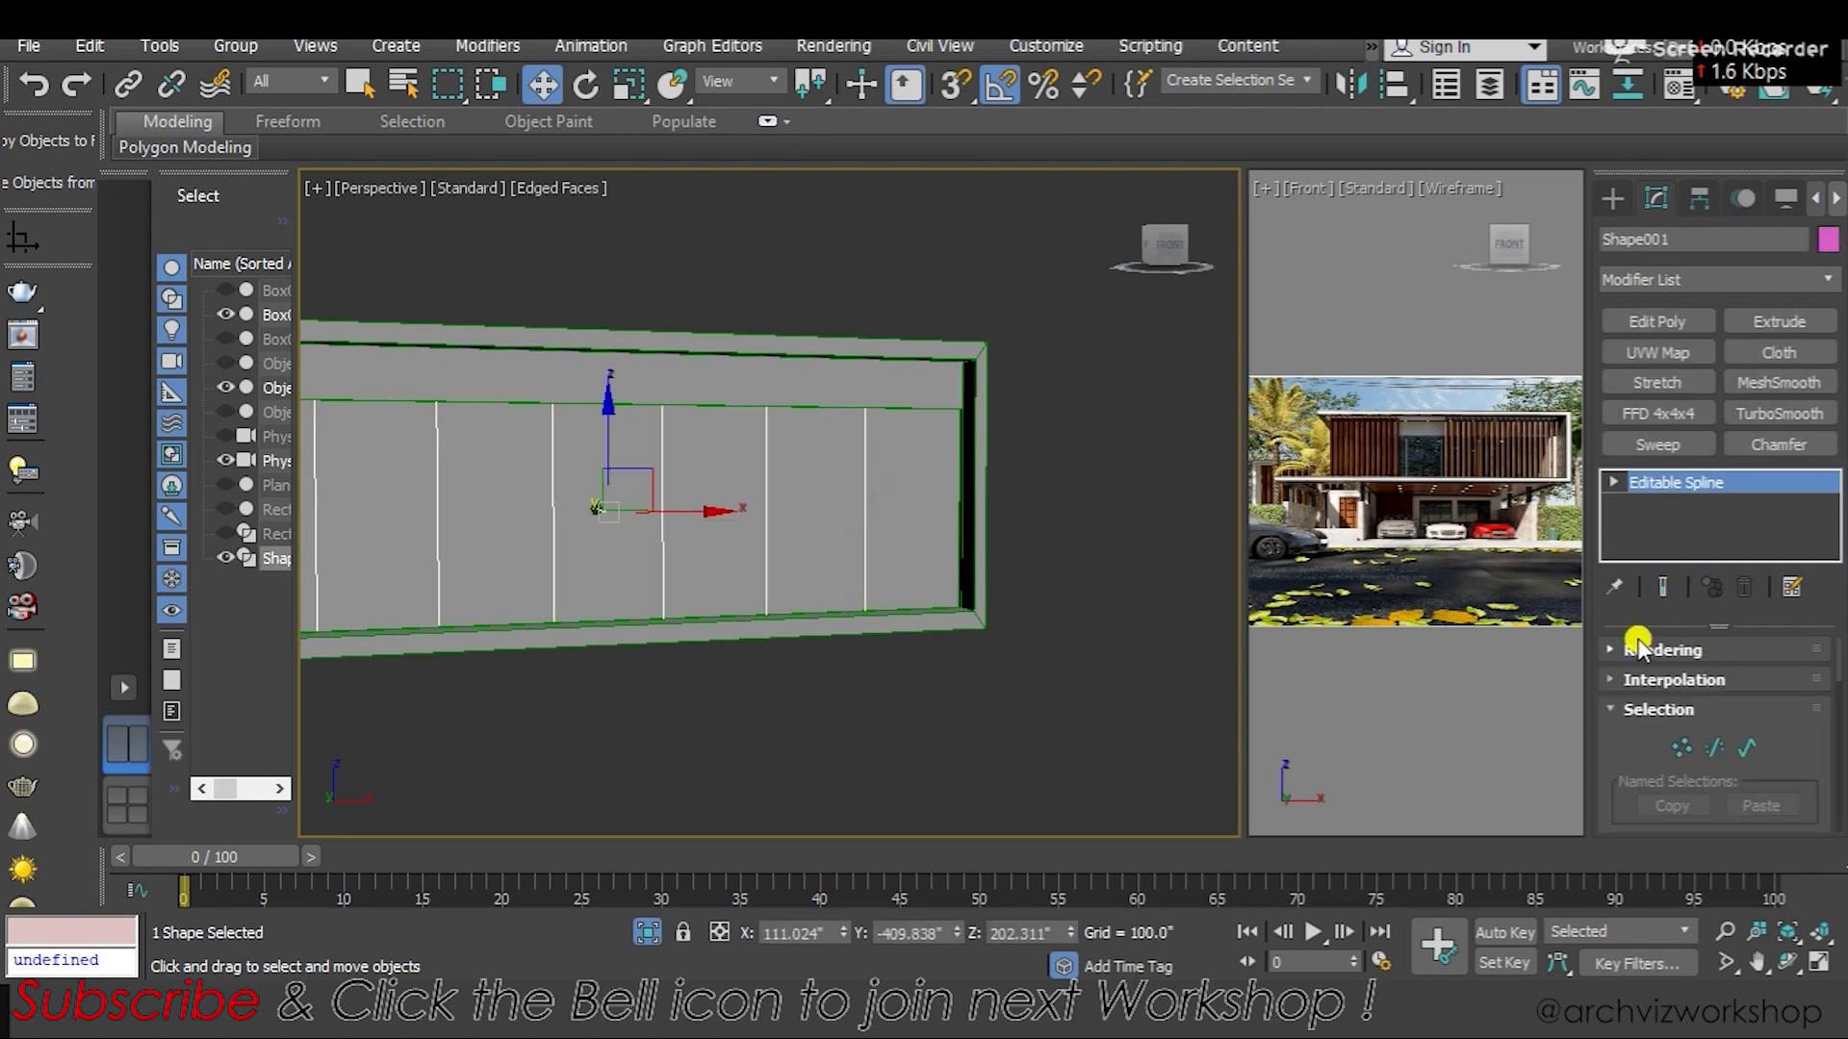
Enable the groove spline's rendering in both renderer and viewport
{"action": "left_click", "coordinate": [1640, 647]}
{"action": "left_click_drag", "start_coordinate": [1660, 677], "coordinate": [1694, 922]}
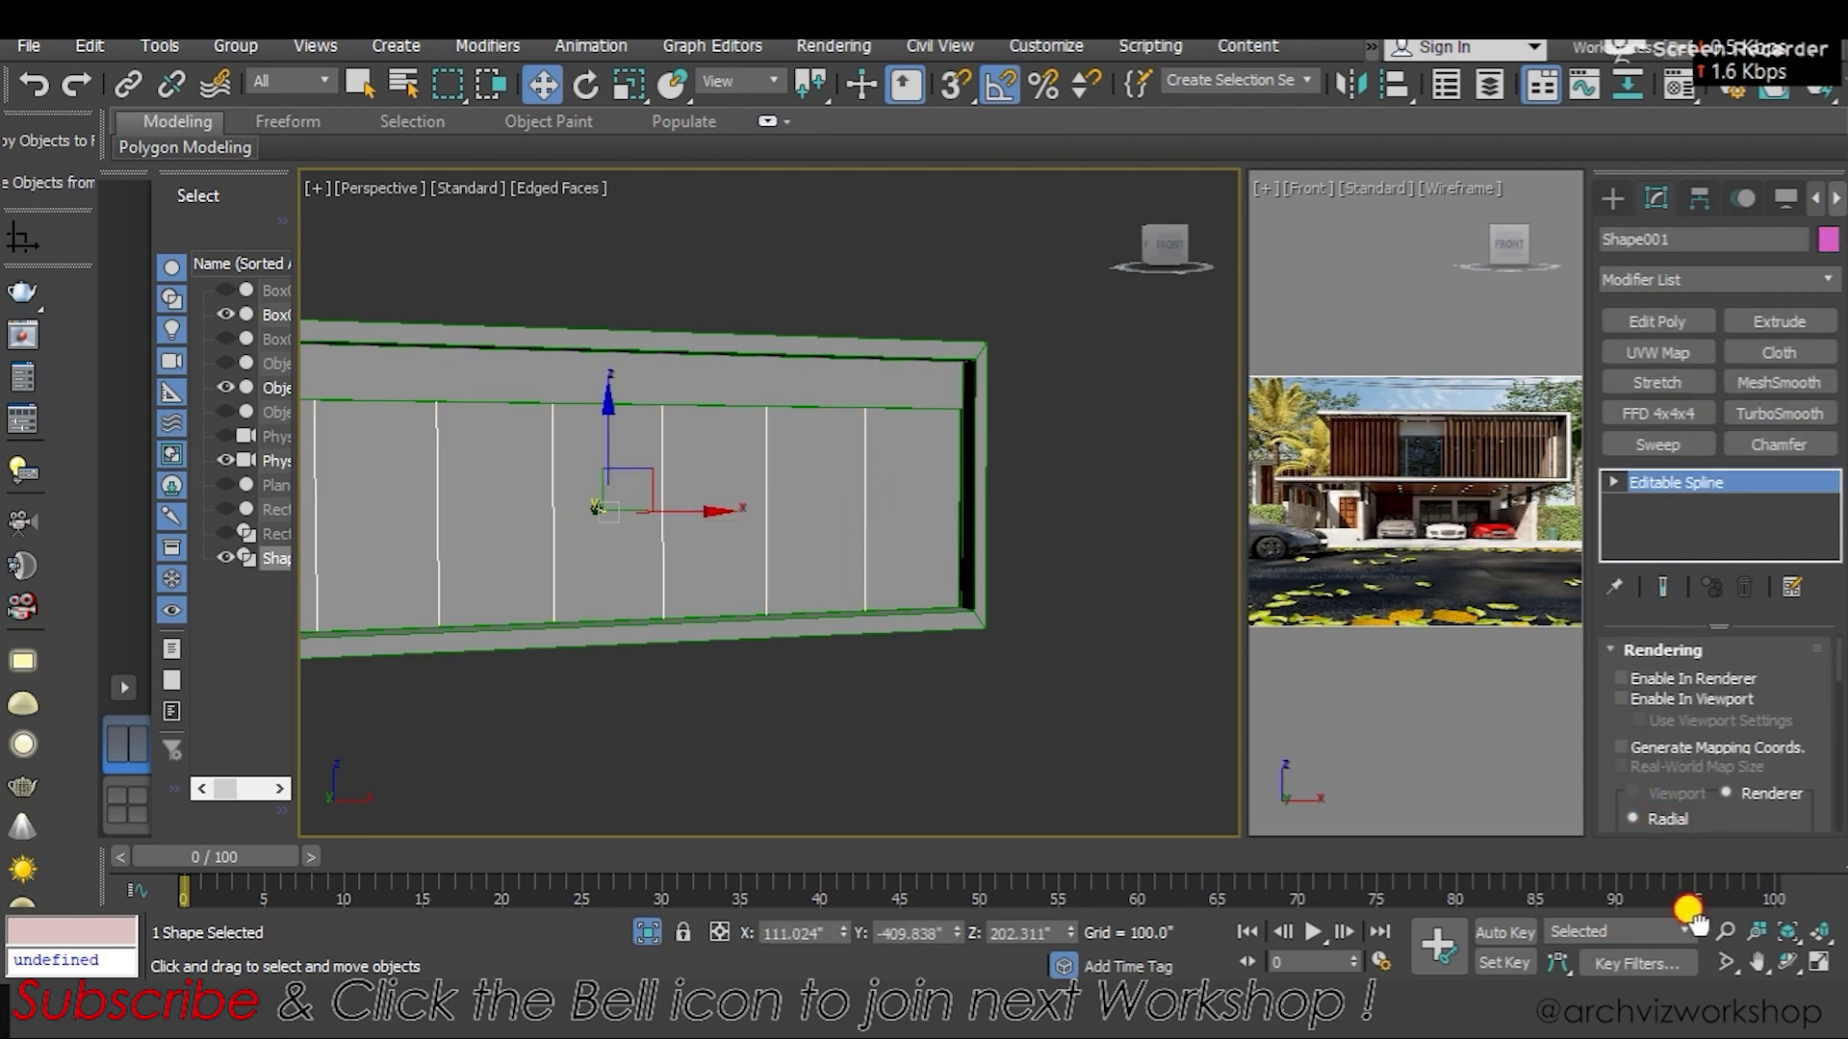
{"action": "left_click", "coordinate": [1675, 703]}
{"action": "scroll", "coordinate": [917, 537], "scroll_direction": "up", "scroll_amount": 2}
{"action": "scroll", "coordinate": [1049, 548], "scroll_direction": "up", "scroll_amount": 2}
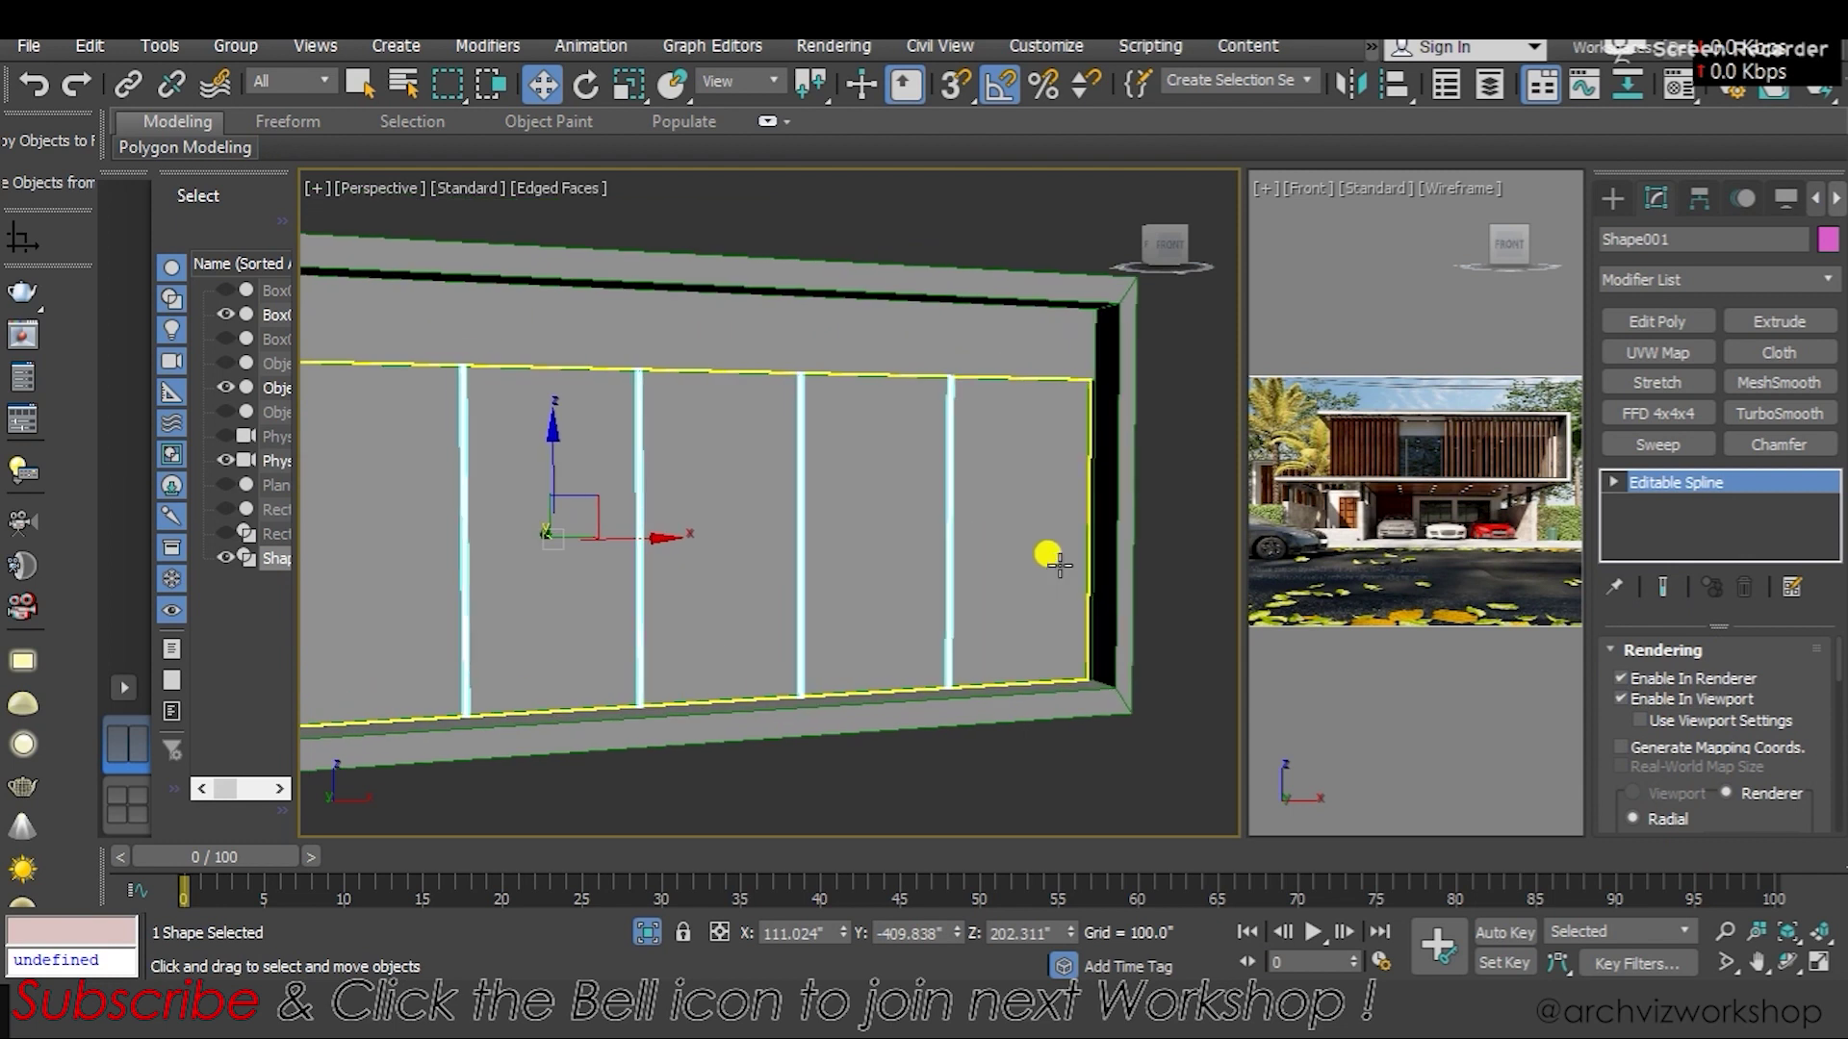
{"action": "scroll", "coordinate": [905, 327], "scroll_direction": "up", "scroll_amount": 3}
{"action": "scroll", "coordinate": [914, 337], "scroll_direction": "up", "scroll_amount": 1}
{"action": "scroll", "coordinate": [934, 327], "scroll_direction": "up", "scroll_amount": 3}
{"action": "scroll", "coordinate": [972, 385], "scroll_direction": "up", "scroll_amount": 2}
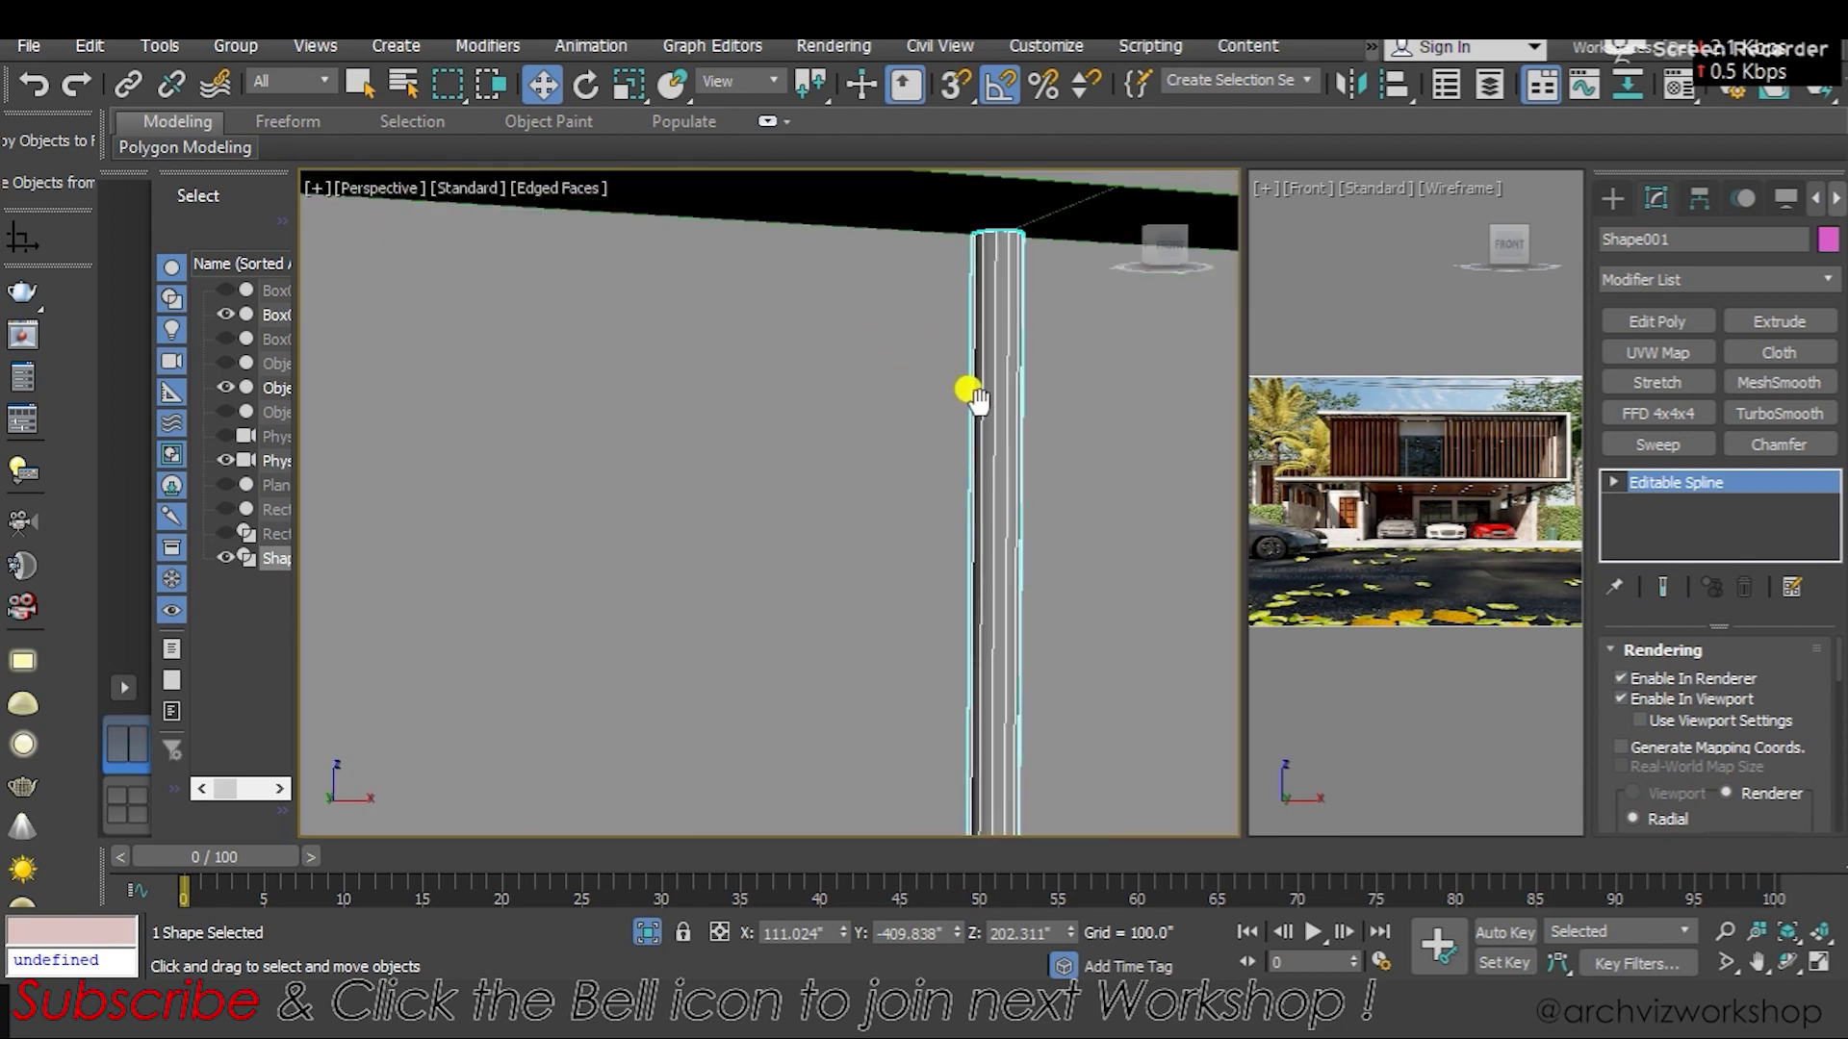
{"action": "mouse_move", "coordinate": [1622, 784]}
{"action": "left_mouse_down"}
{"action": "mouse_move", "coordinate": [1605, 655]}
{"action": "mouse_move", "coordinate": [1634, 660]}
{"action": "left_mouse_up"}
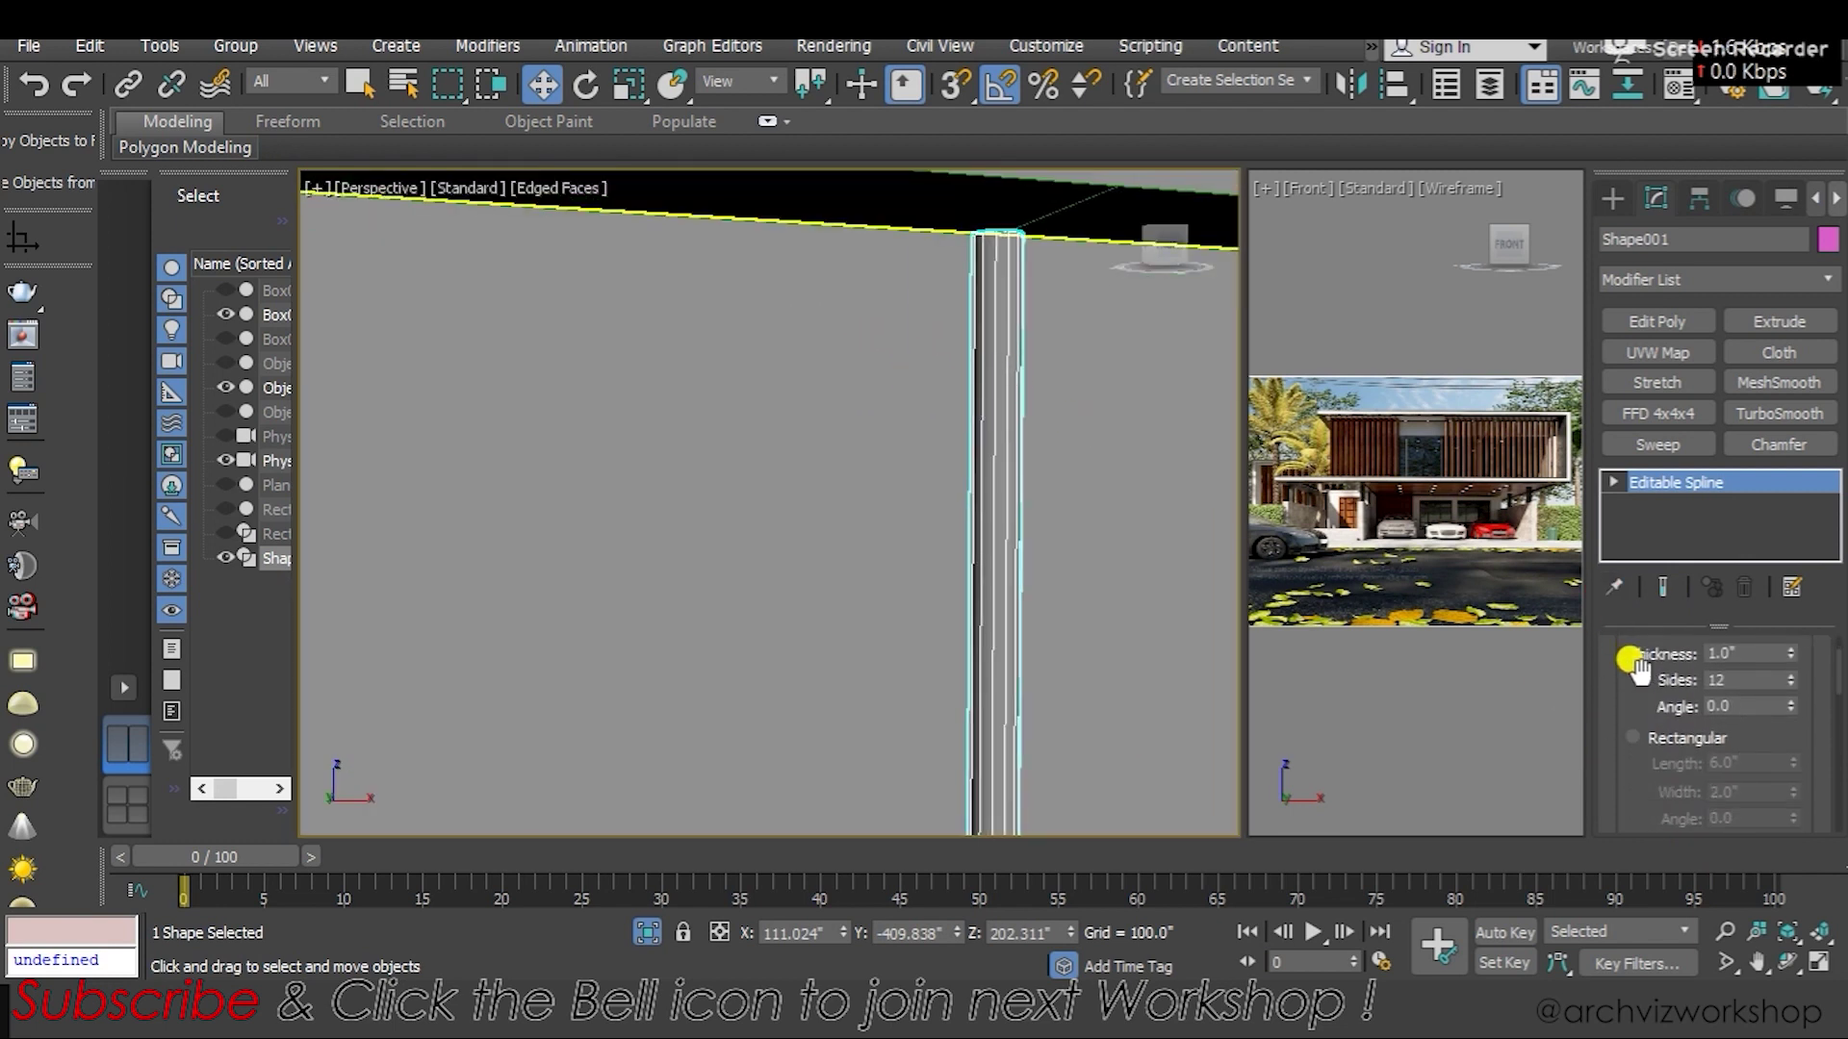
Give the spline a Rectangular rendering section with Length 1.0 and Width 1.0
{"action": "left_click", "coordinate": [1646, 741]}
{"action": "scroll", "coordinate": [812, 507], "scroll_direction": "down", "scroll_amount": 3}
{"action": "scroll", "coordinate": [829, 549], "scroll_direction": "down", "scroll_amount": 4}
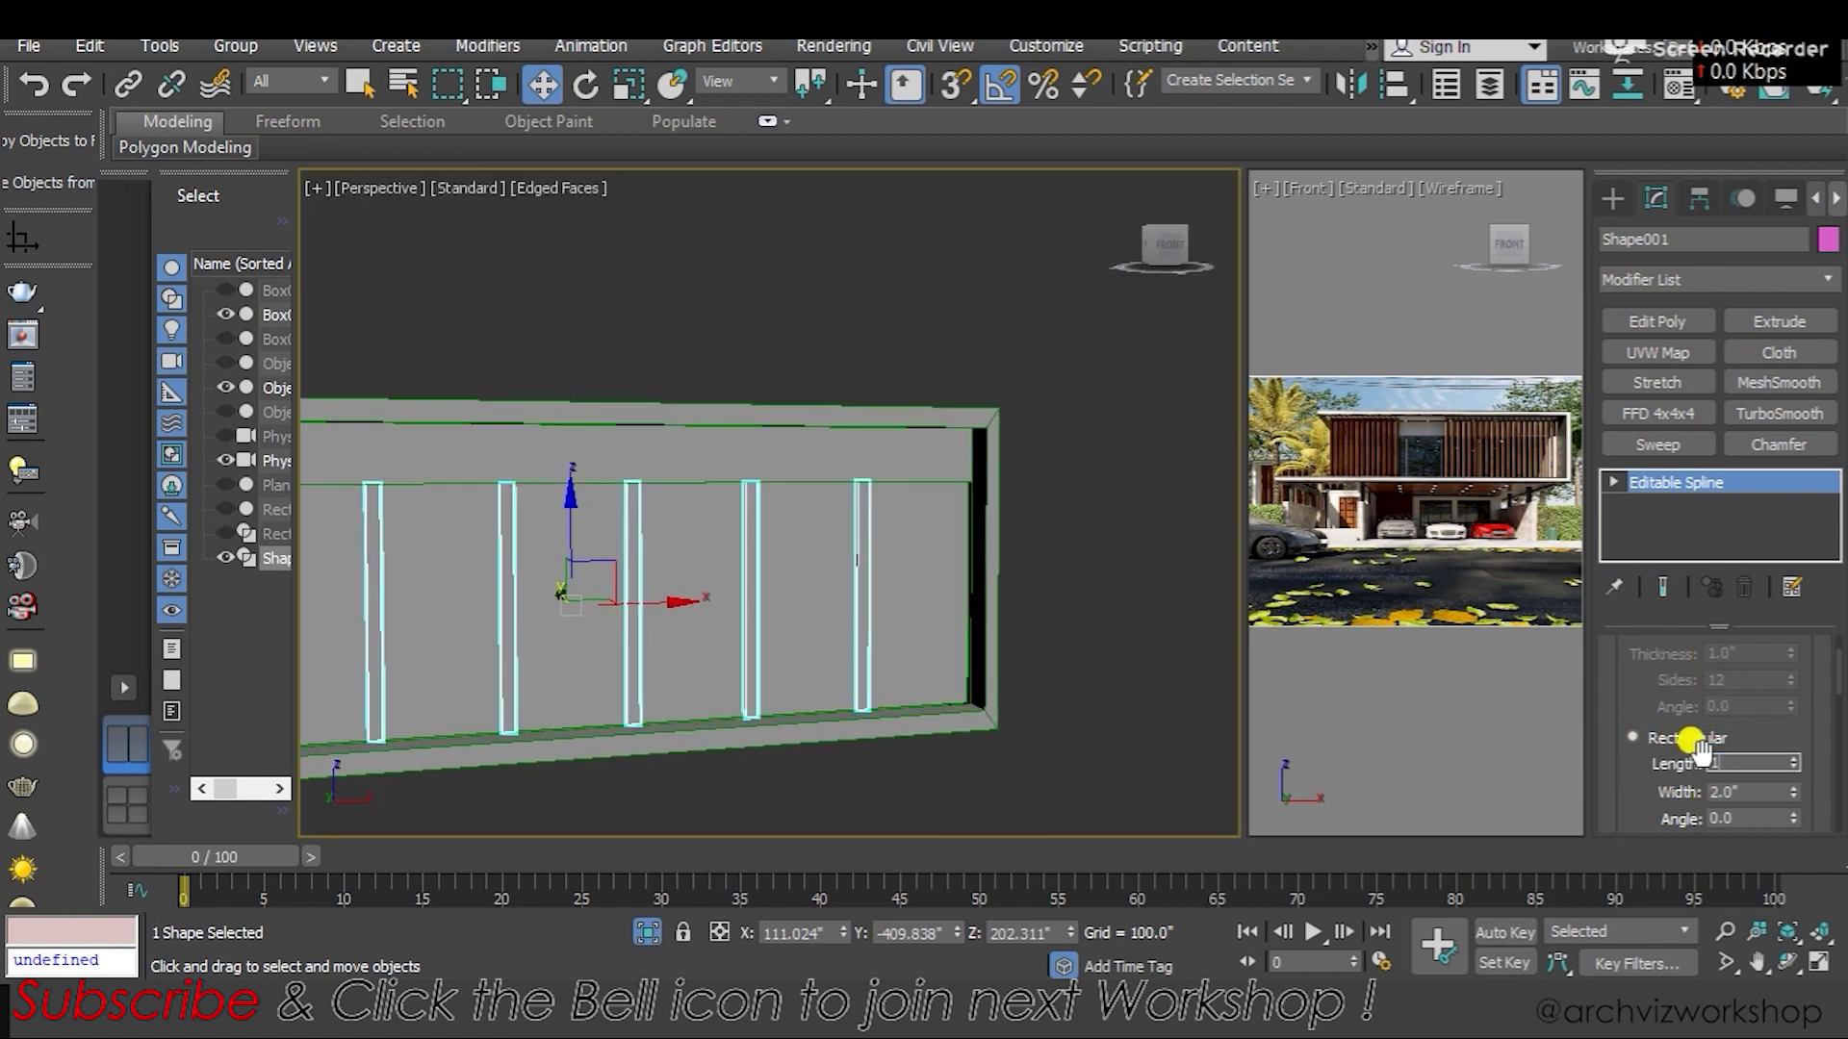
{"action": "key", "text": "Tab"}
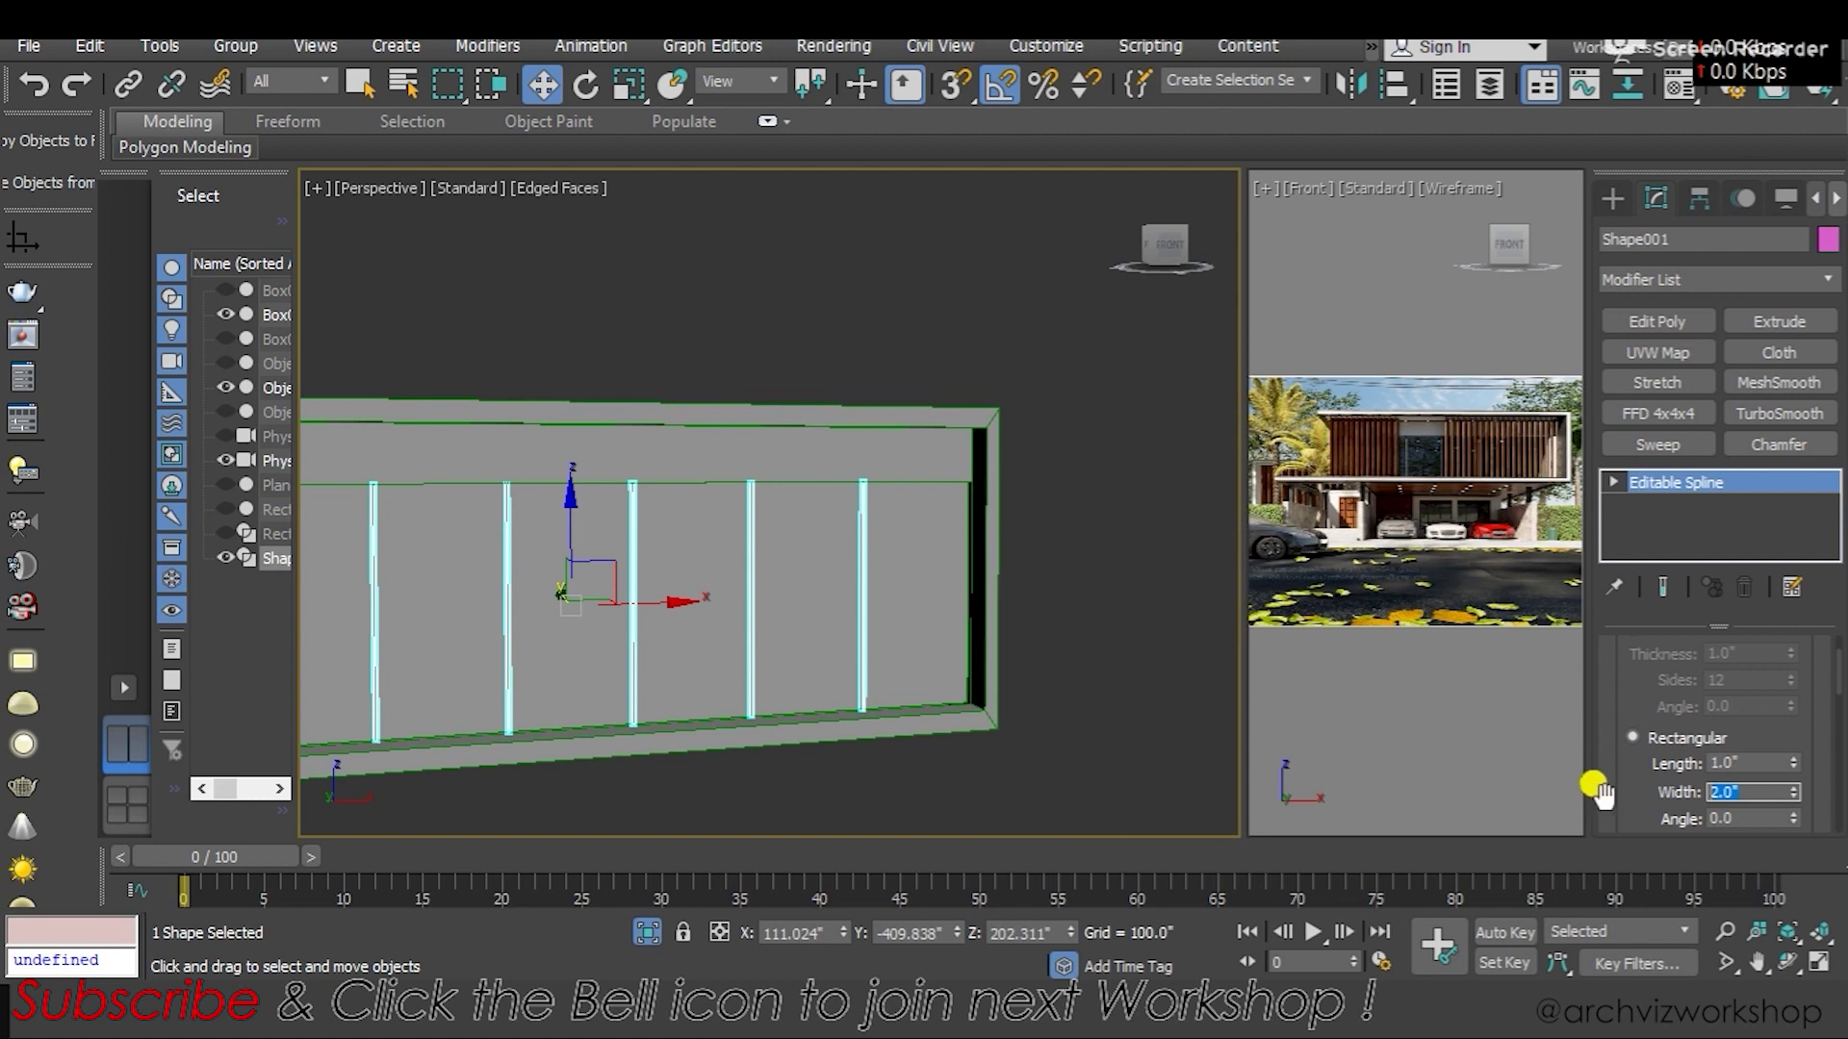
{"action": "type", "text": "1"}
{"action": "key", "text": "Return"}
{"action": "scroll", "coordinate": [784, 400], "scroll_direction": "up", "scroll_amount": 3}
{"action": "scroll", "coordinate": [942, 368], "scroll_direction": "down", "scroll_amount": 2}
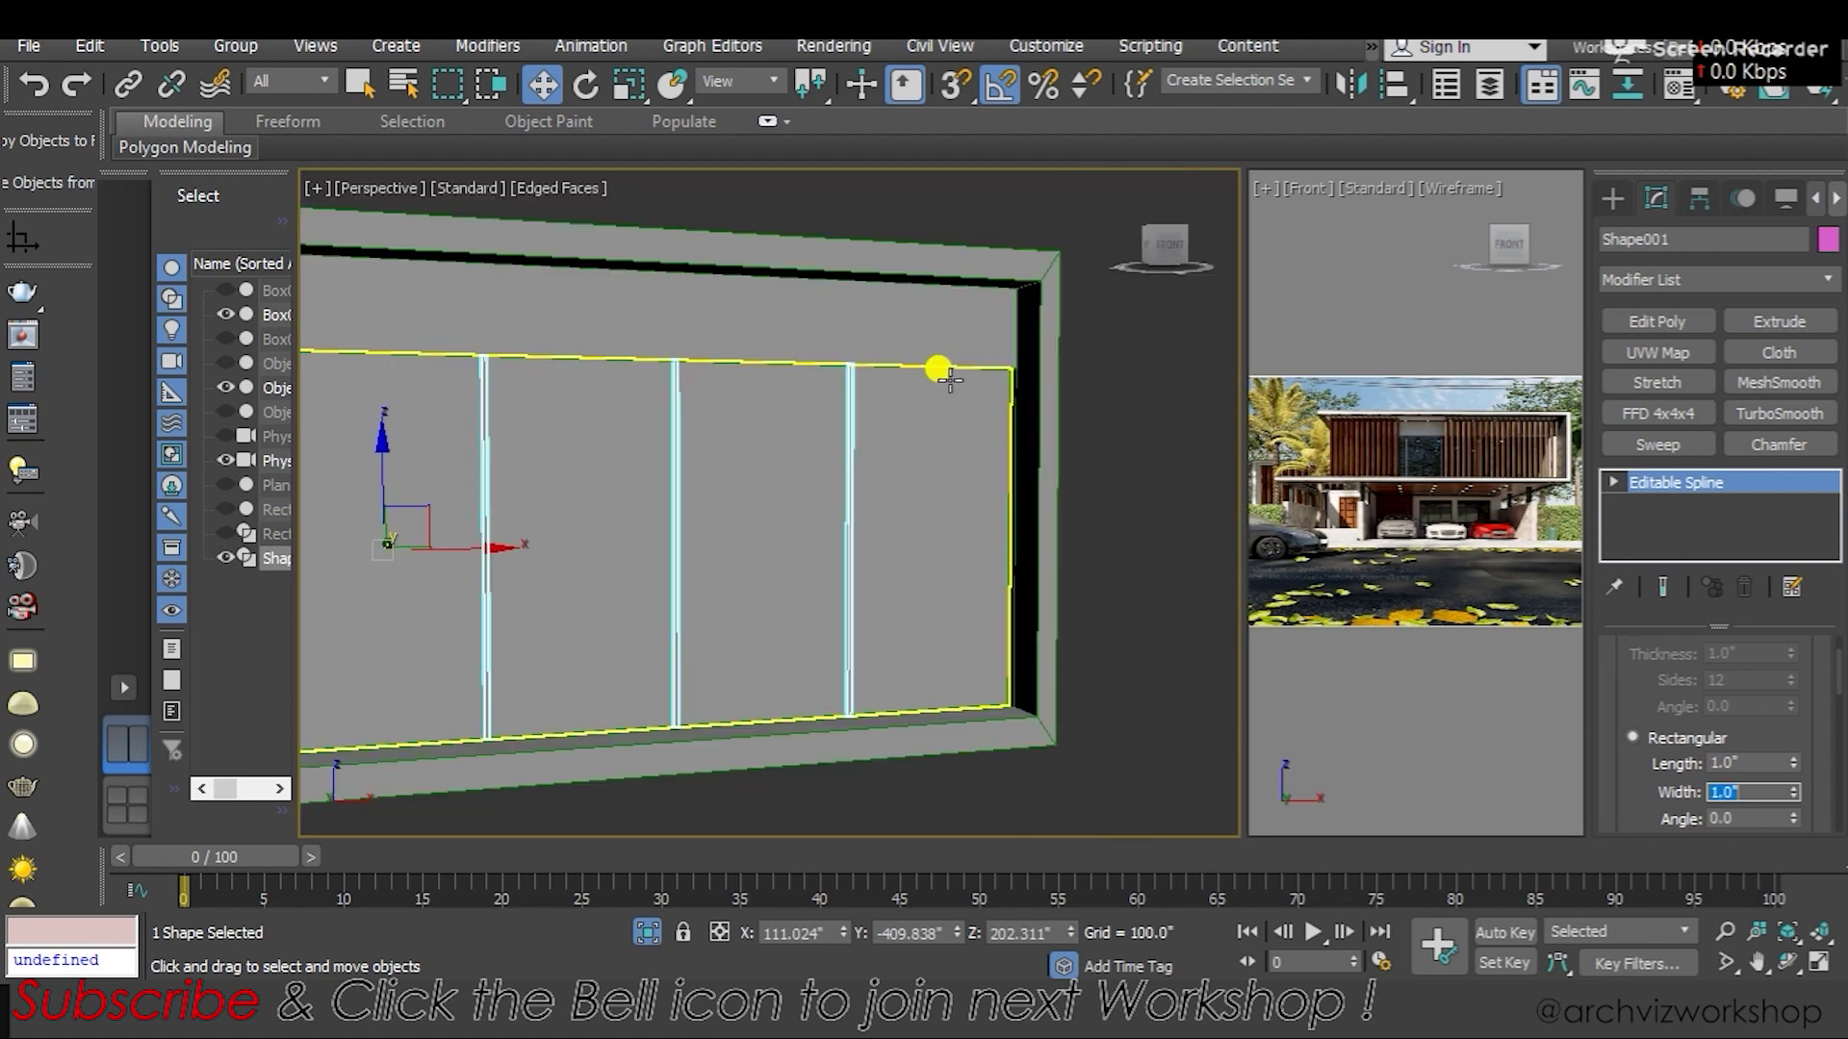
Reselect the groove spline Shape001 and view the wall at an angle
{"action": "left_click", "coordinate": [1134, 400]}
{"action": "scroll", "coordinate": [1131, 413], "scroll_direction": "down", "scroll_amount": 2}
{"action": "scroll", "coordinate": [895, 437], "scroll_direction": "up", "scroll_amount": 4}
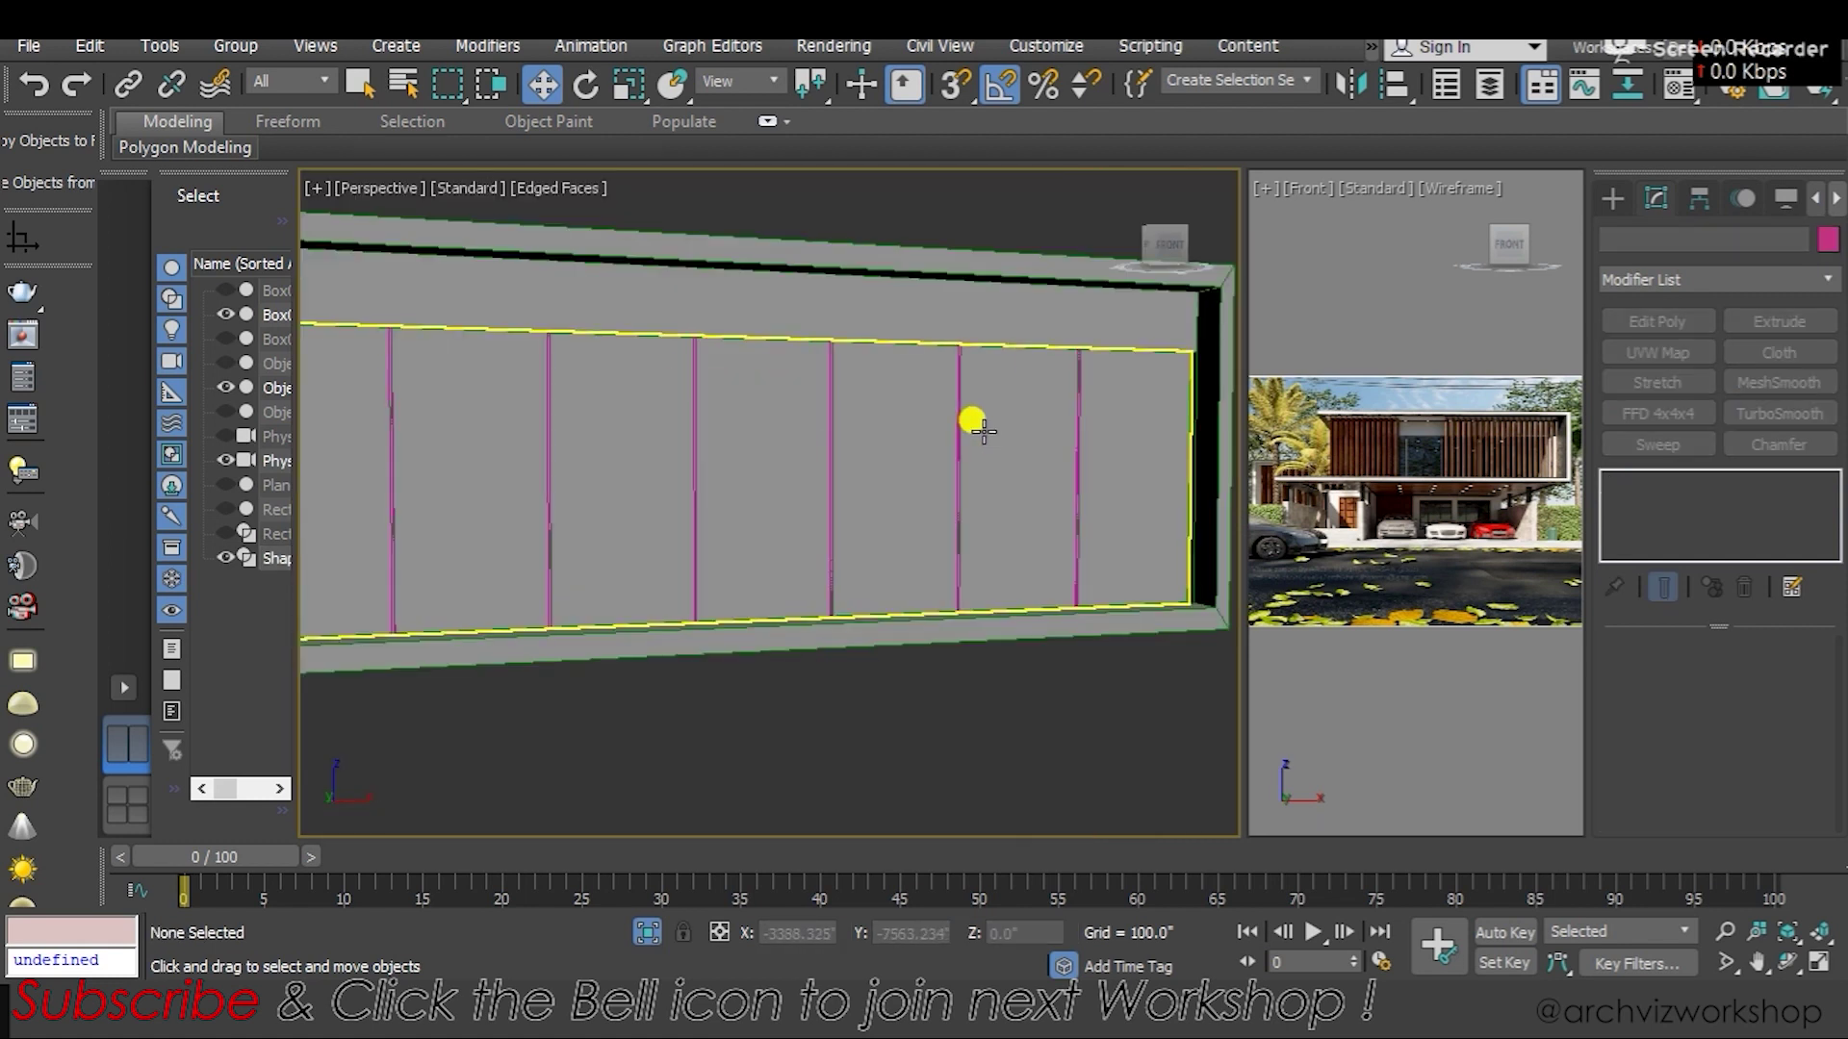
{"action": "scroll", "coordinate": [924, 401], "scroll_direction": "up", "scroll_amount": 3}
{"action": "left_click", "coordinate": [903, 372]}
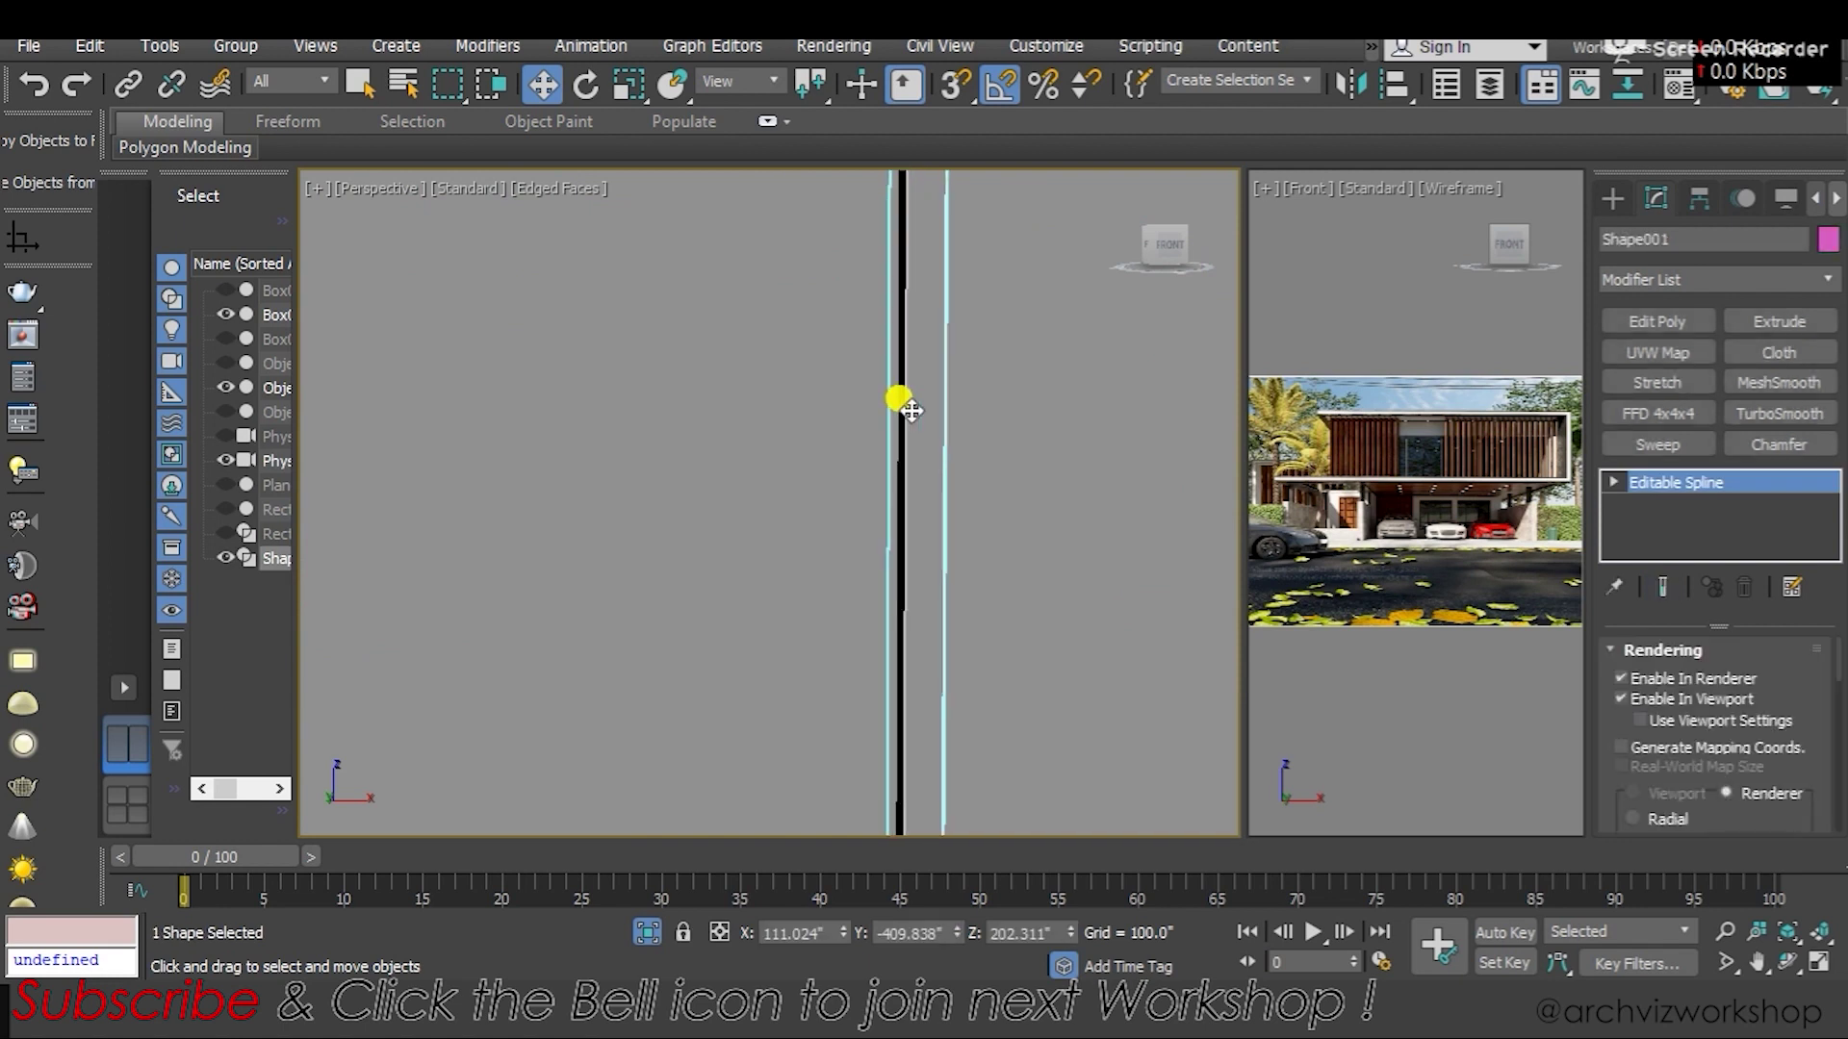
{"action": "scroll", "coordinate": [905, 429], "scroll_direction": "down", "scroll_amount": 4}
{"action": "mouse_move", "coordinate": [905, 433]}
{"action": "middle_mouse_down", "text": "alt"}
{"action": "mouse_move", "coordinate": [808, 446]}
{"action": "mouse_move", "coordinate": [853, 417]}
{"action": "mouse_move", "coordinate": [863, 478]}
{"action": "middle_mouse_up", "text": "alt"}
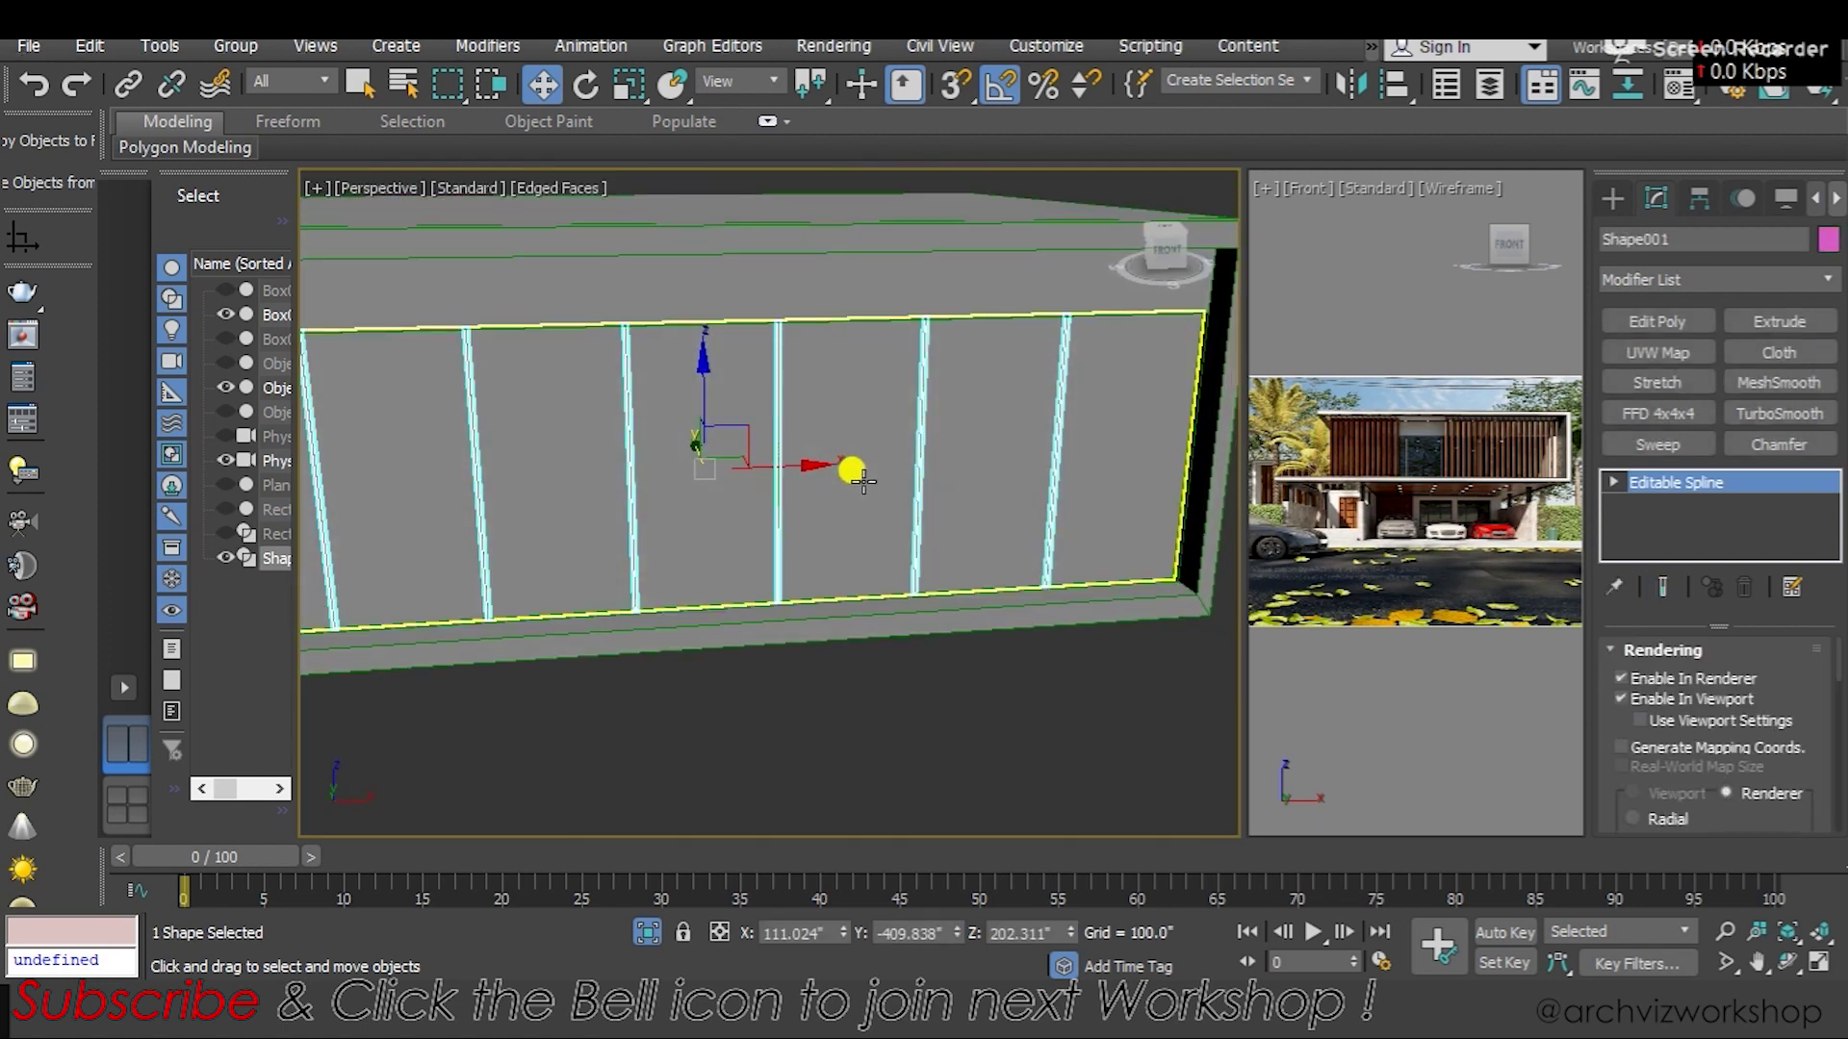
Assign green Material #12 to Shape001 and show the wall without edged faces
{"action": "key", "text": "m"}
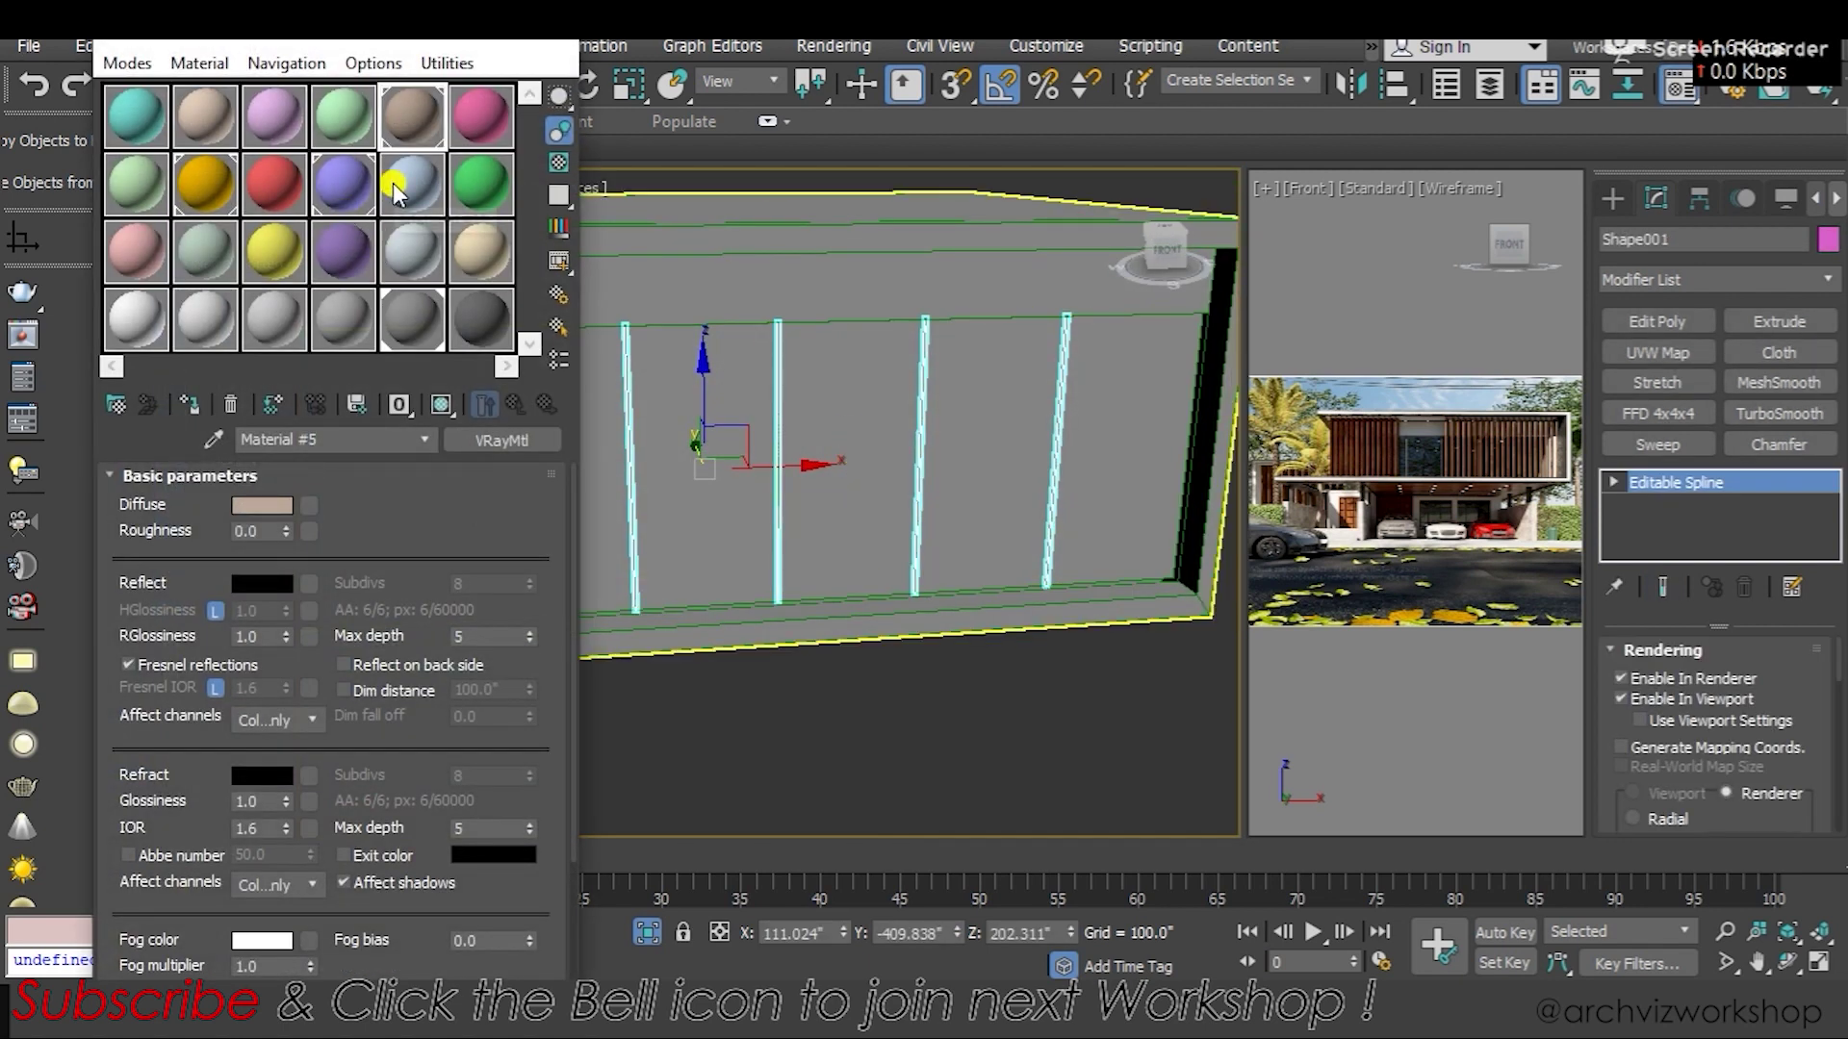
{"action": "left_click", "coordinate": [476, 195]}
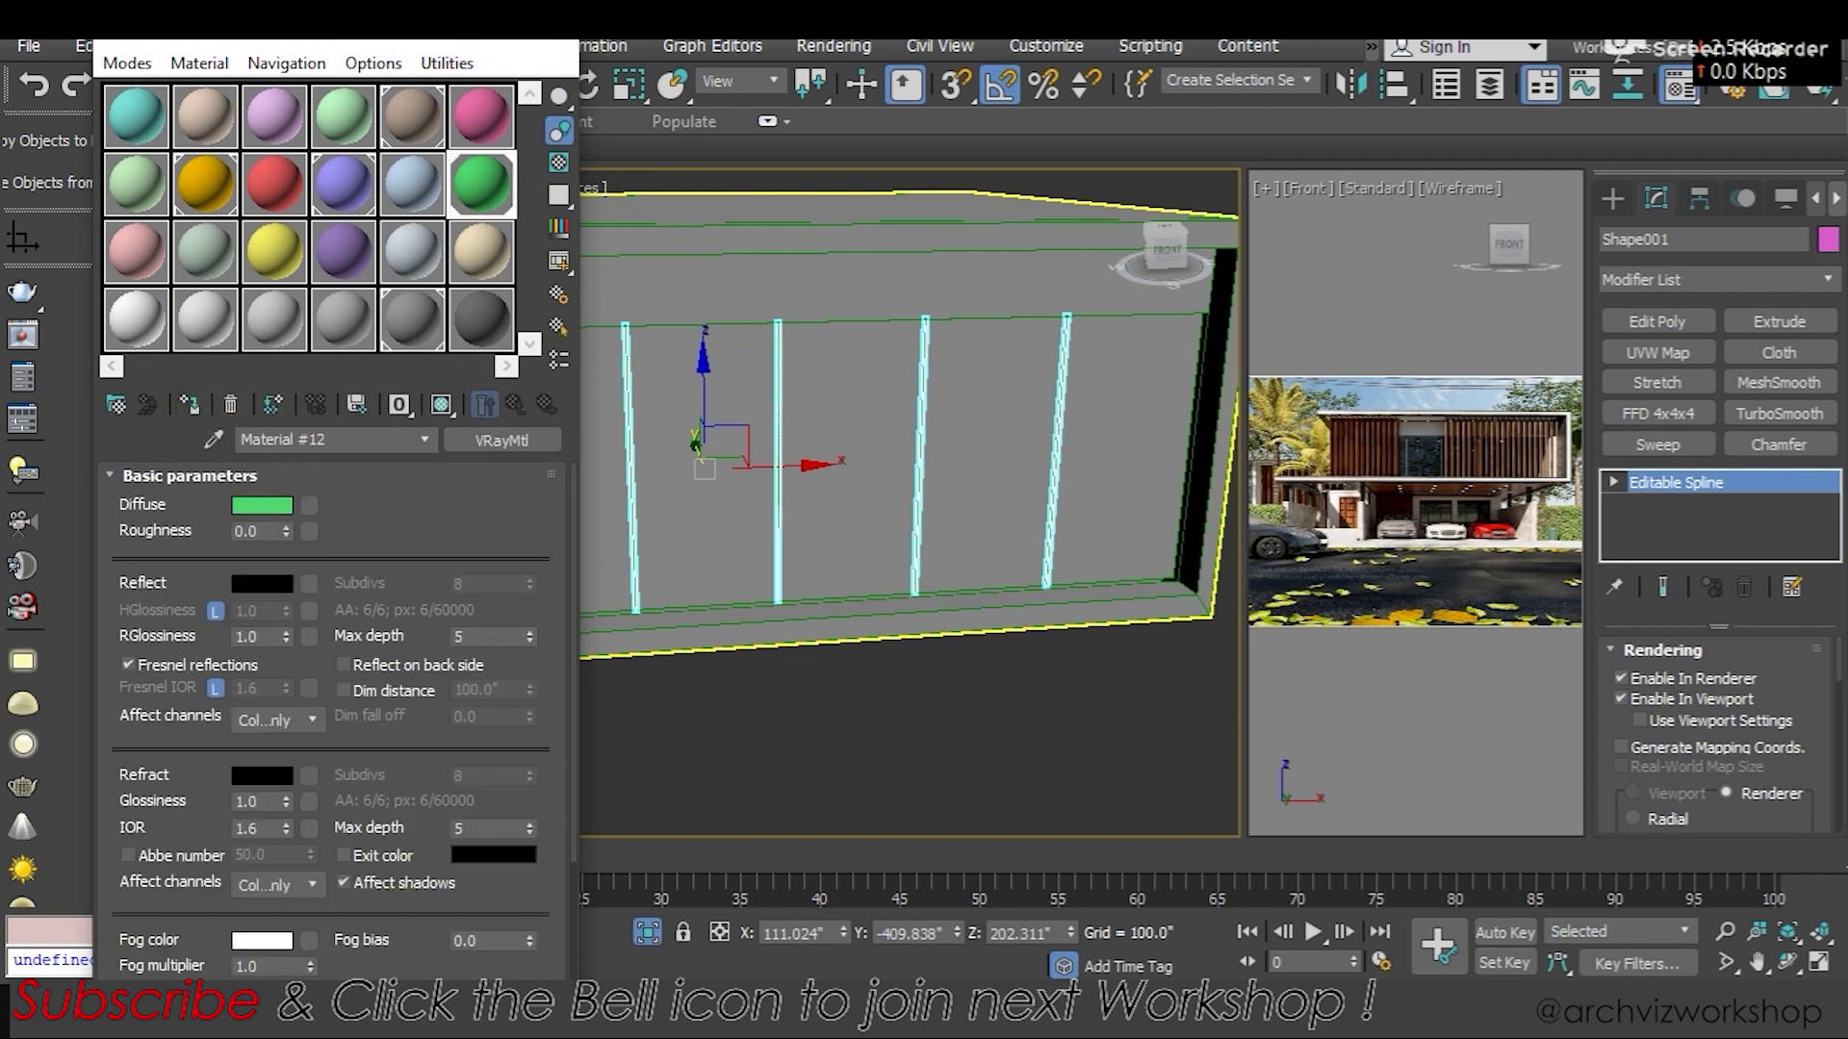
{"action": "left_click", "coordinate": [1036, 724]}
{"action": "scroll", "coordinate": [1035, 723], "scroll_direction": "down", "scroll_amount": 5}
{"action": "middle_click_drag", "start_coordinate": [1035, 723], "coordinate": [1001, 664], "text": "alt"}
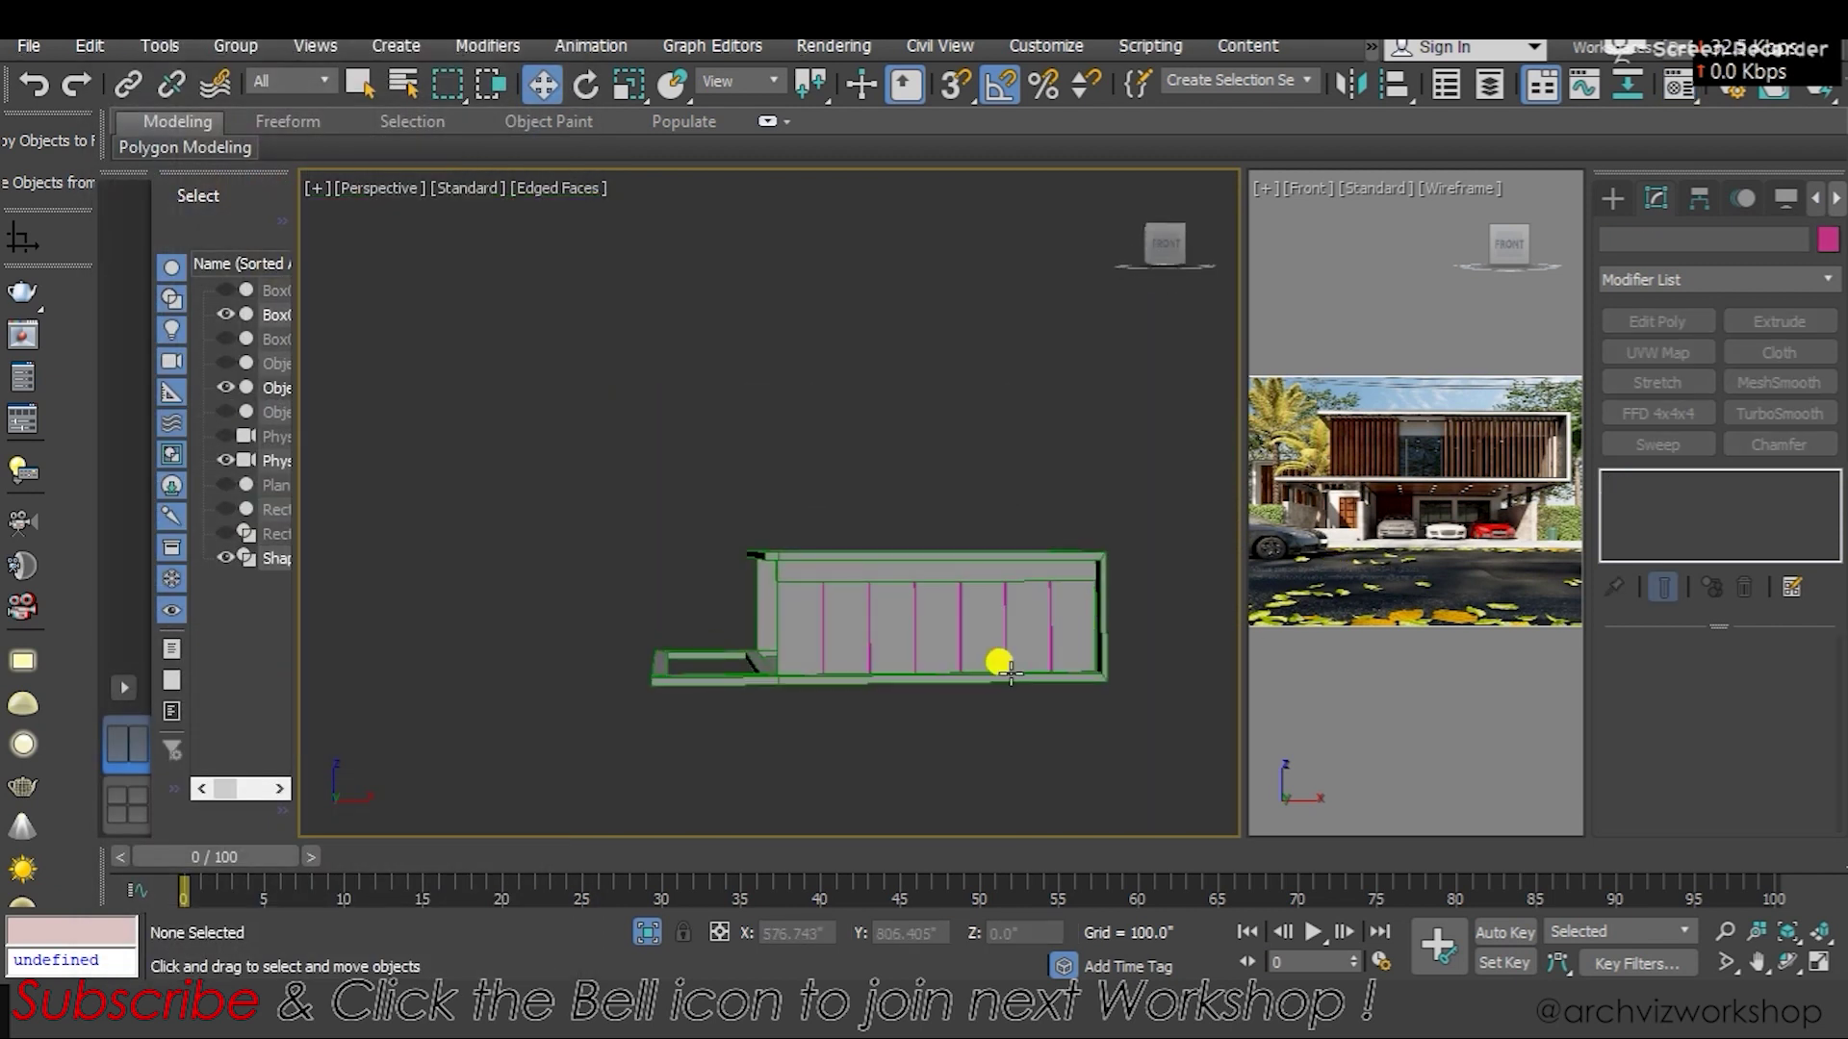
{"action": "key", "text": "F4"}
{"action": "scroll", "coordinate": [1008, 674], "scroll_direction": "up", "scroll_amount": 5}
Set Shape001's rectangular rendering Length and Width to 1.5
{"action": "middle_click_drag", "start_coordinate": [911, 626], "coordinate": [999, 588], "text": "alt"}
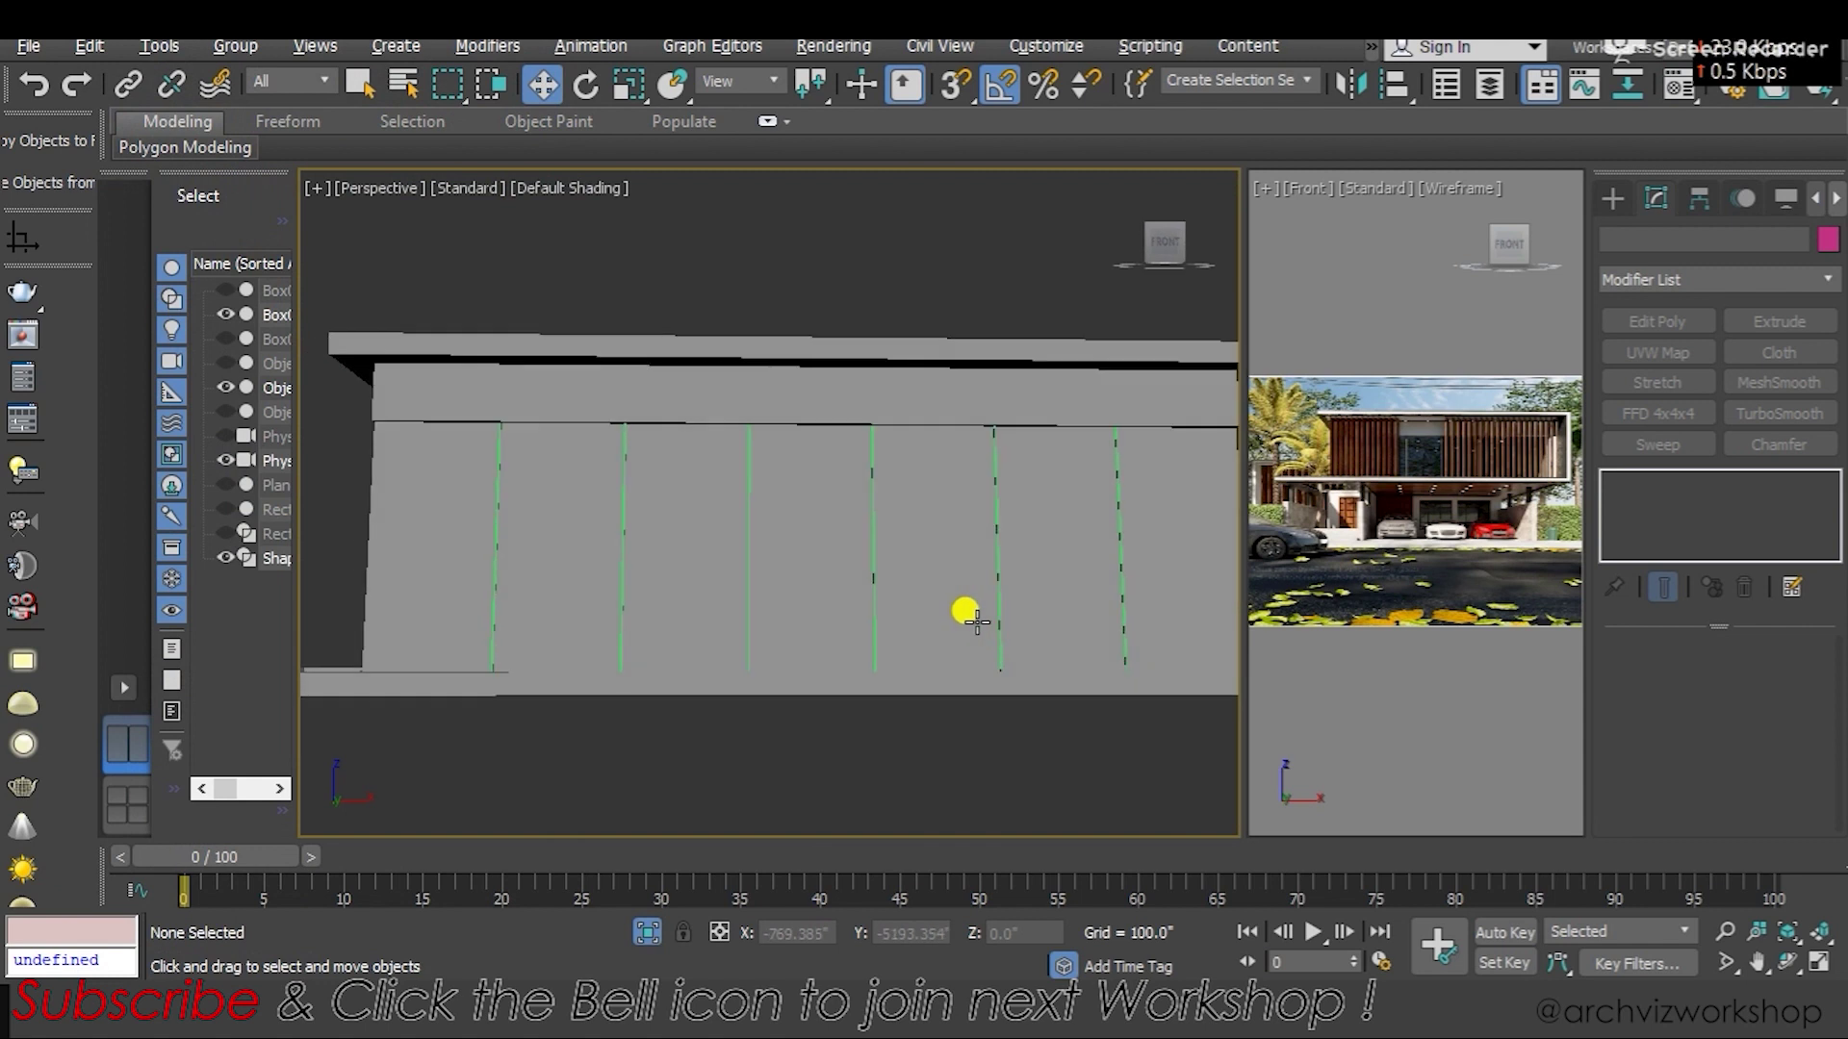
{"action": "scroll", "coordinate": [999, 587], "scroll_direction": "up", "scroll_amount": 8}
{"action": "scroll", "coordinate": [921, 467], "scroll_direction": "up", "scroll_amount": 1}
{"action": "left_click", "coordinate": [926, 451]}
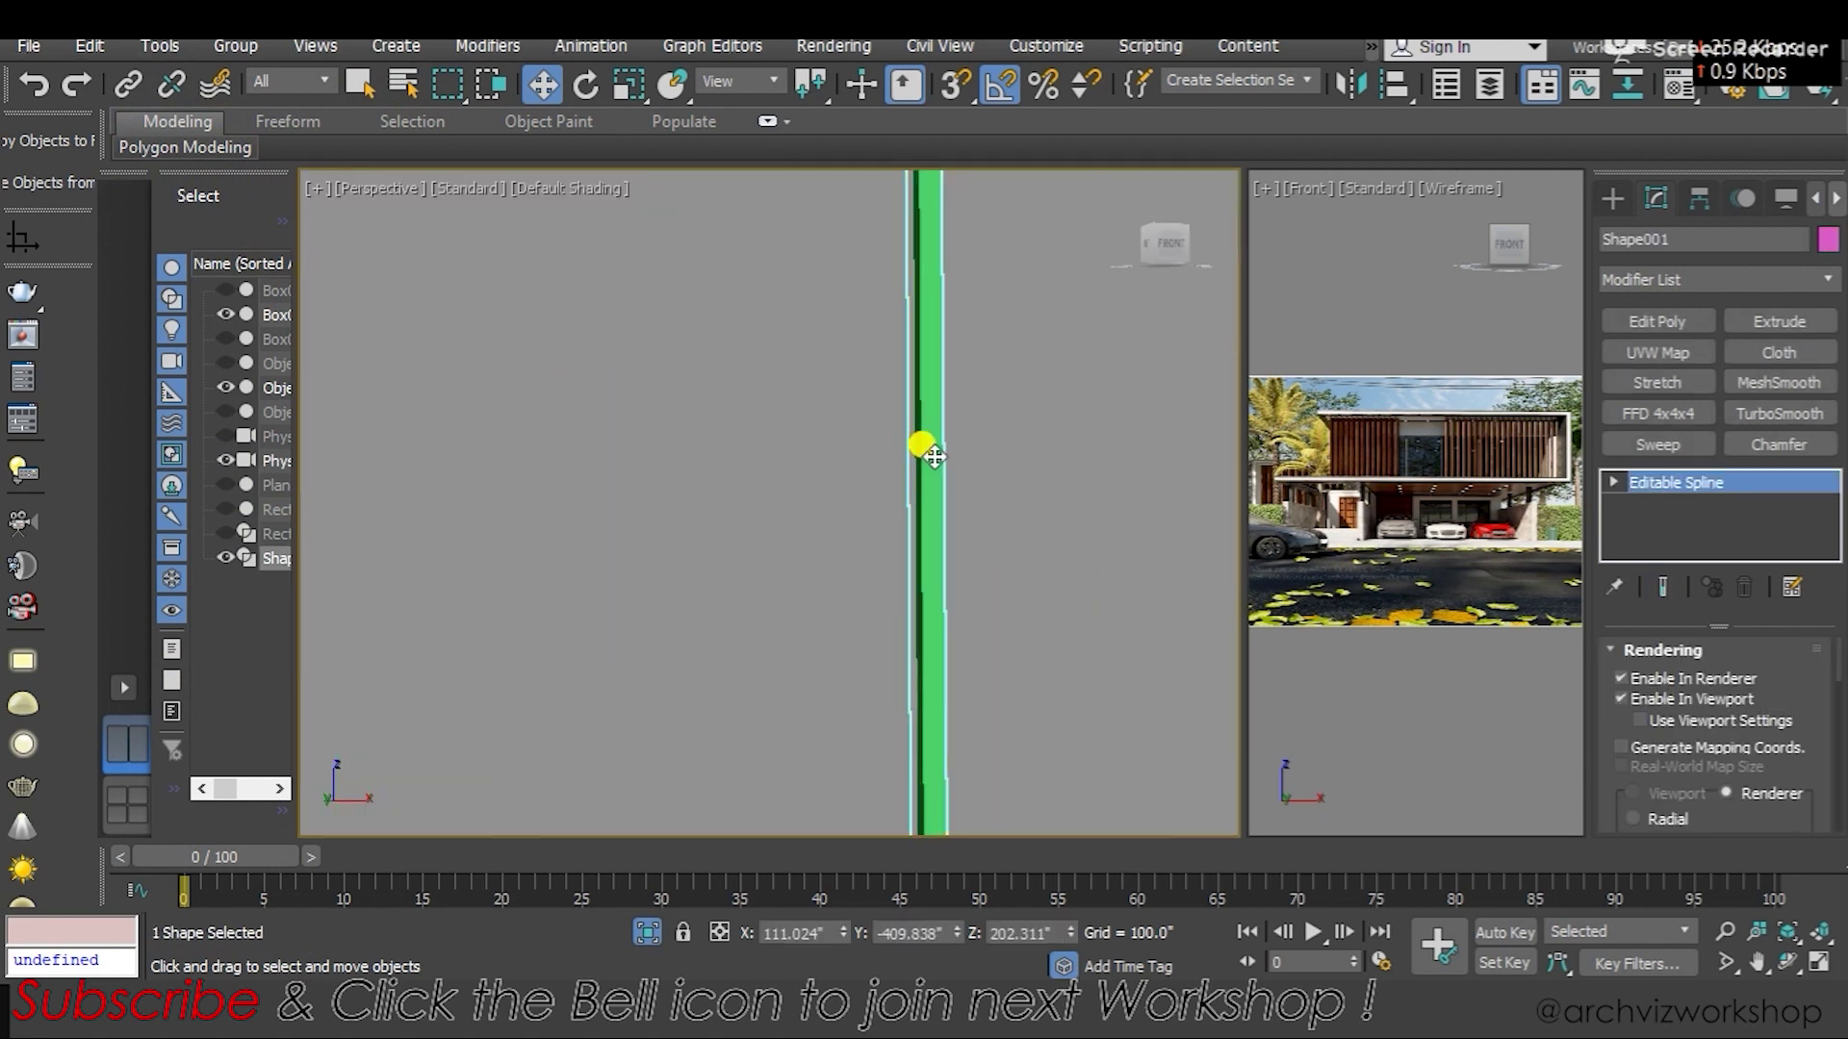
{"action": "scroll", "coordinate": [1819, 731], "scroll_direction": "down", "scroll_amount": 5}
{"action": "type", "text": "1.5"}
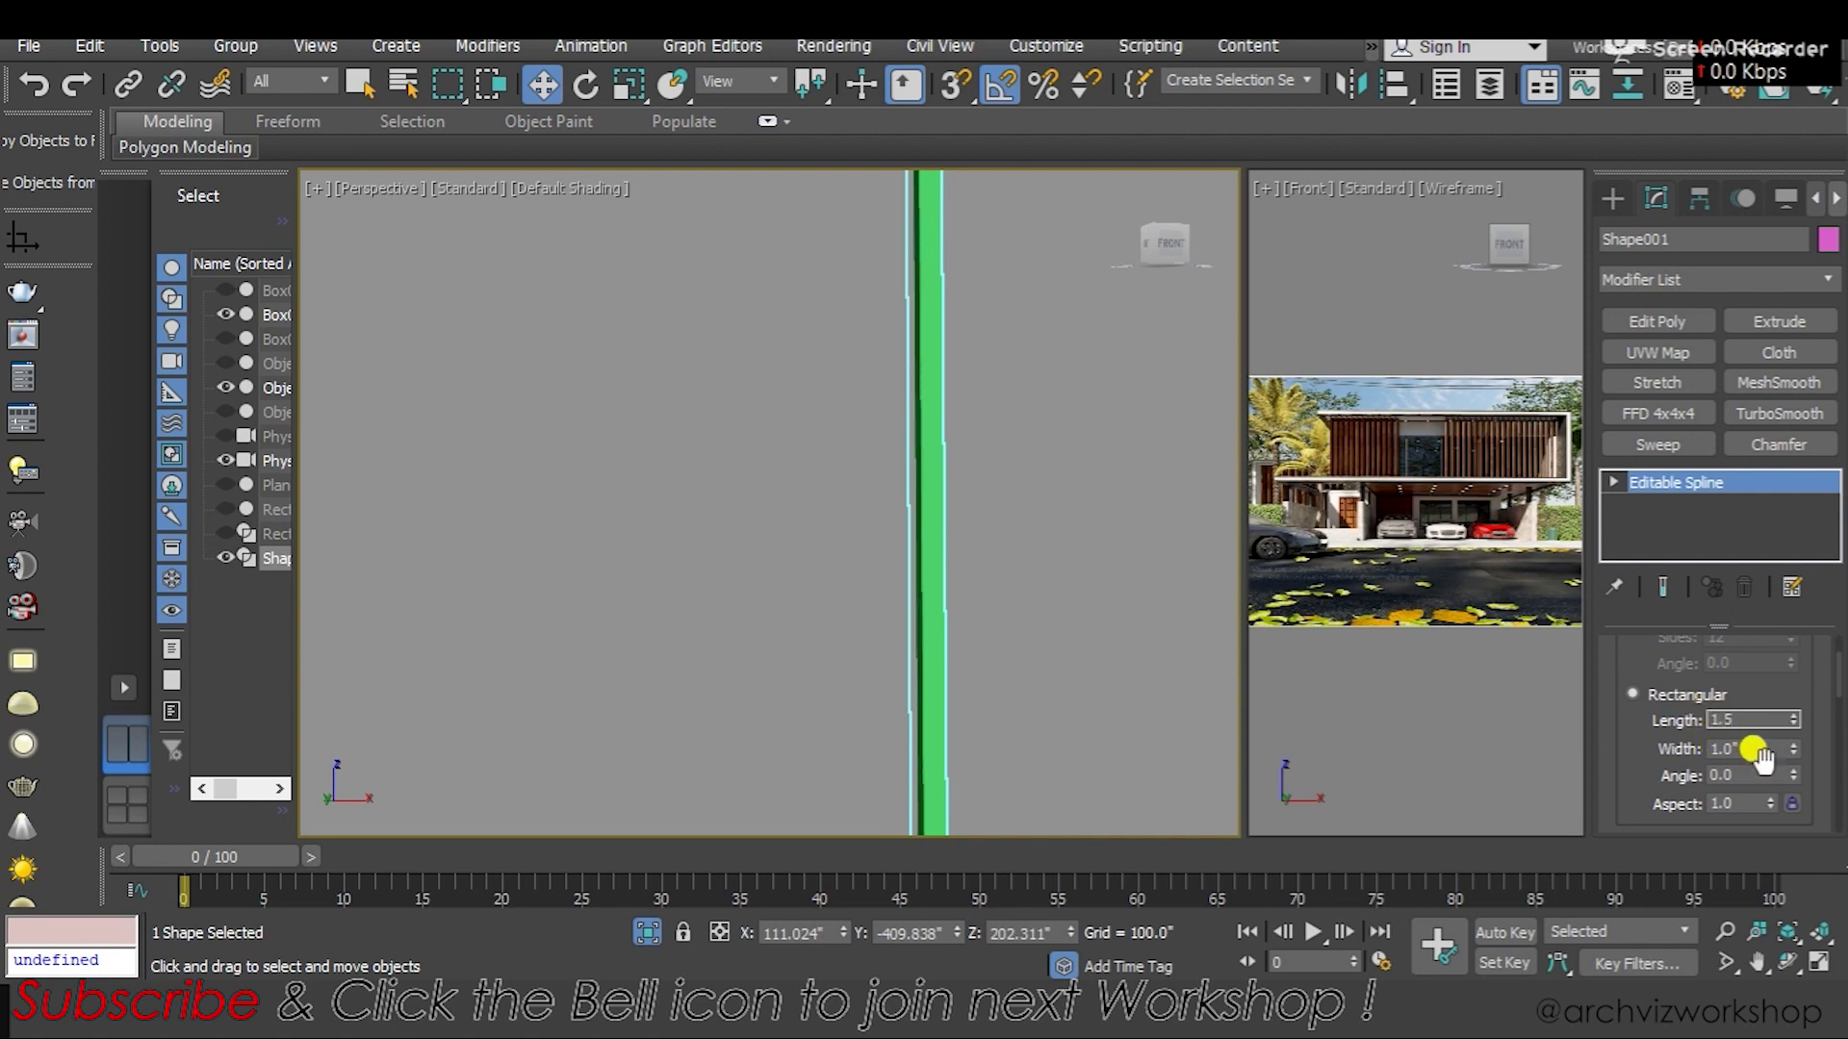
{"action": "key", "text": "Tab"}
{"action": "key", "text": "Return"}
Reselect the groove spline and check the six green strips in Front view
{"action": "scroll", "coordinate": [958, 414], "scroll_direction": "down", "scroll_amount": 3}
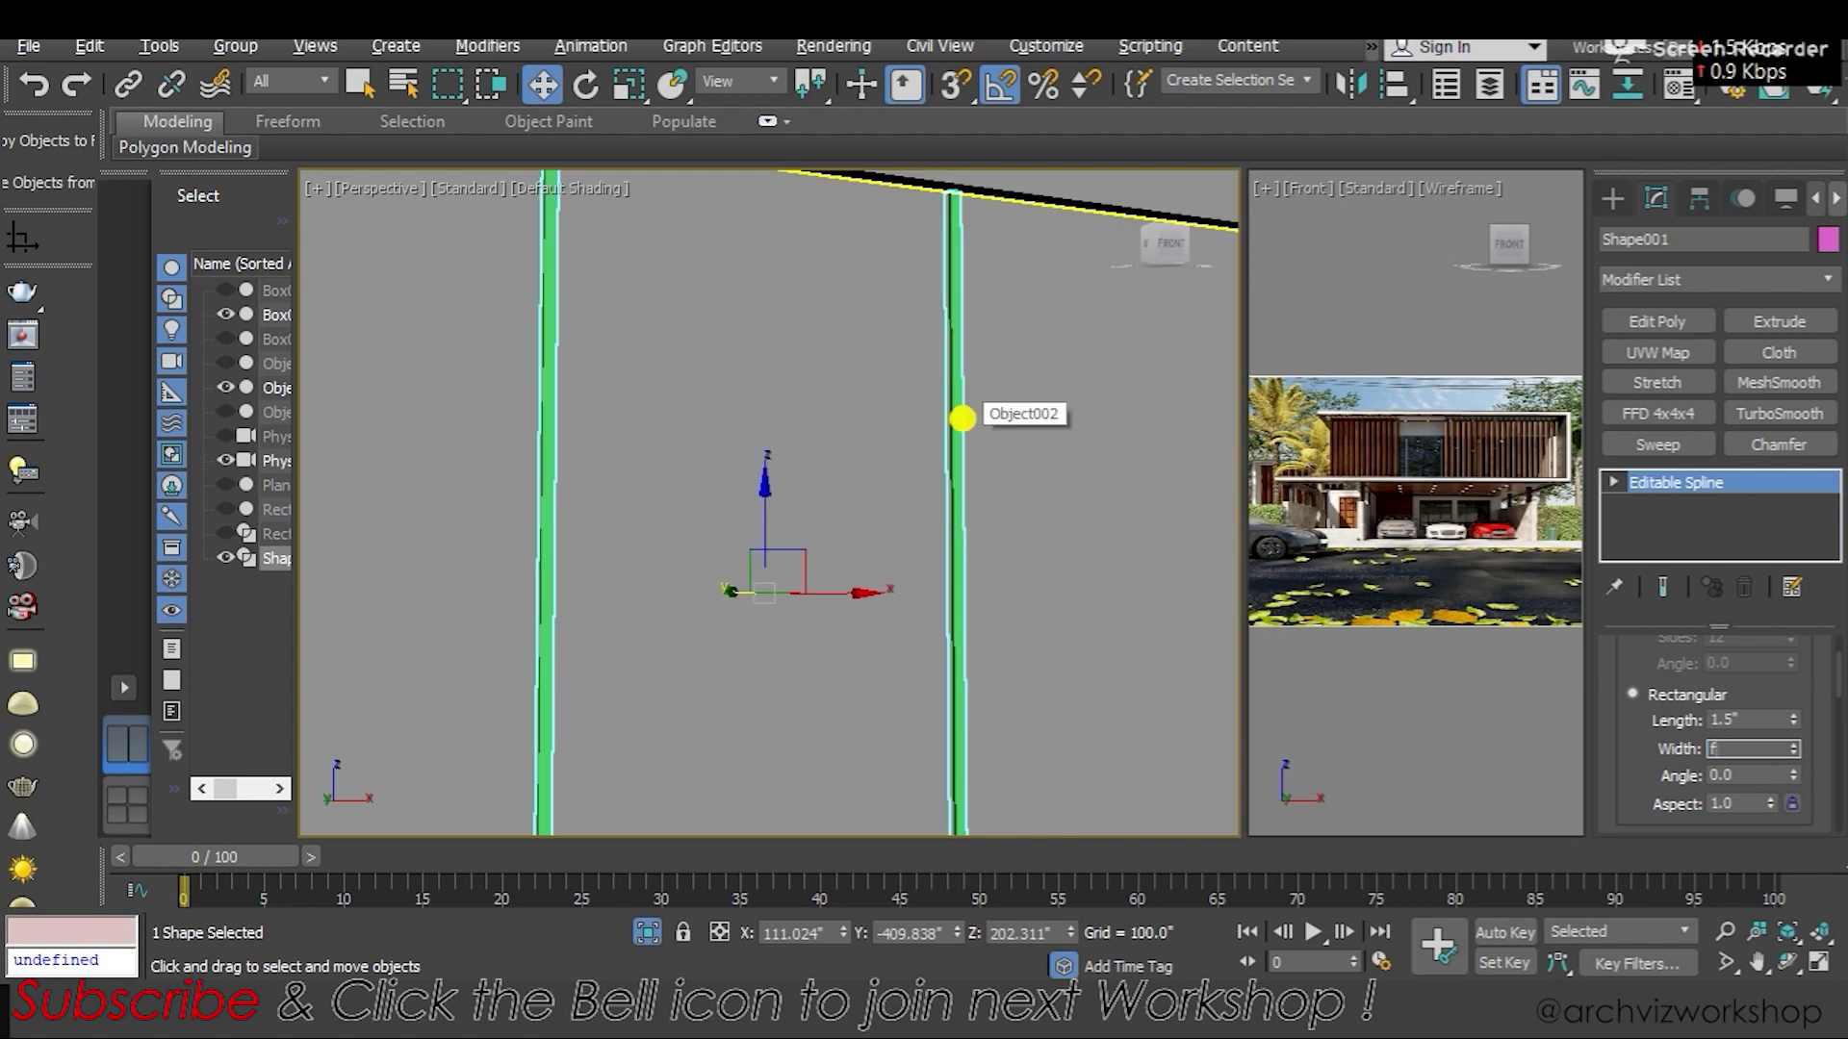
{"action": "left_click", "coordinate": [962, 417]}
{"action": "left_click", "coordinate": [945, 443]}
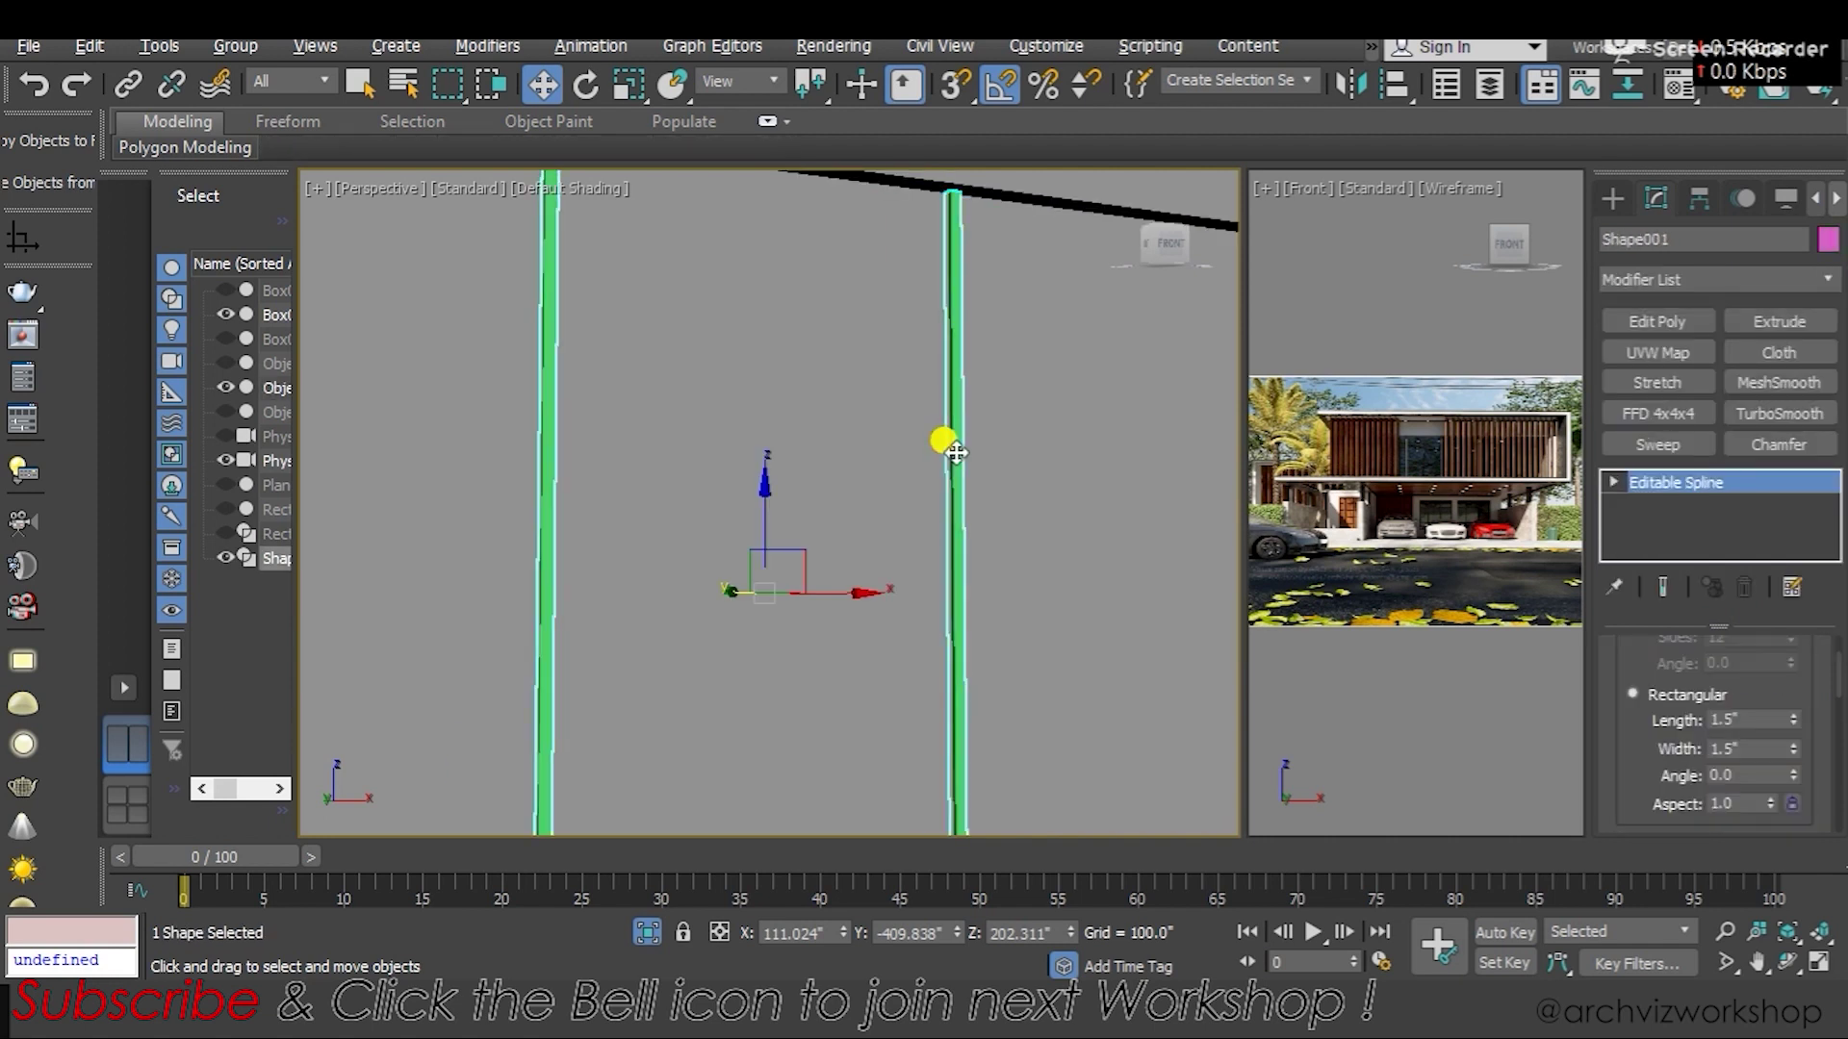
{"action": "key", "text": "f"}
{"action": "scroll", "coordinate": [969, 465], "scroll_direction": "down", "scroll_amount": 3}
{"action": "scroll", "coordinate": [793, 412], "scroll_direction": "up", "scroll_amount": 4}
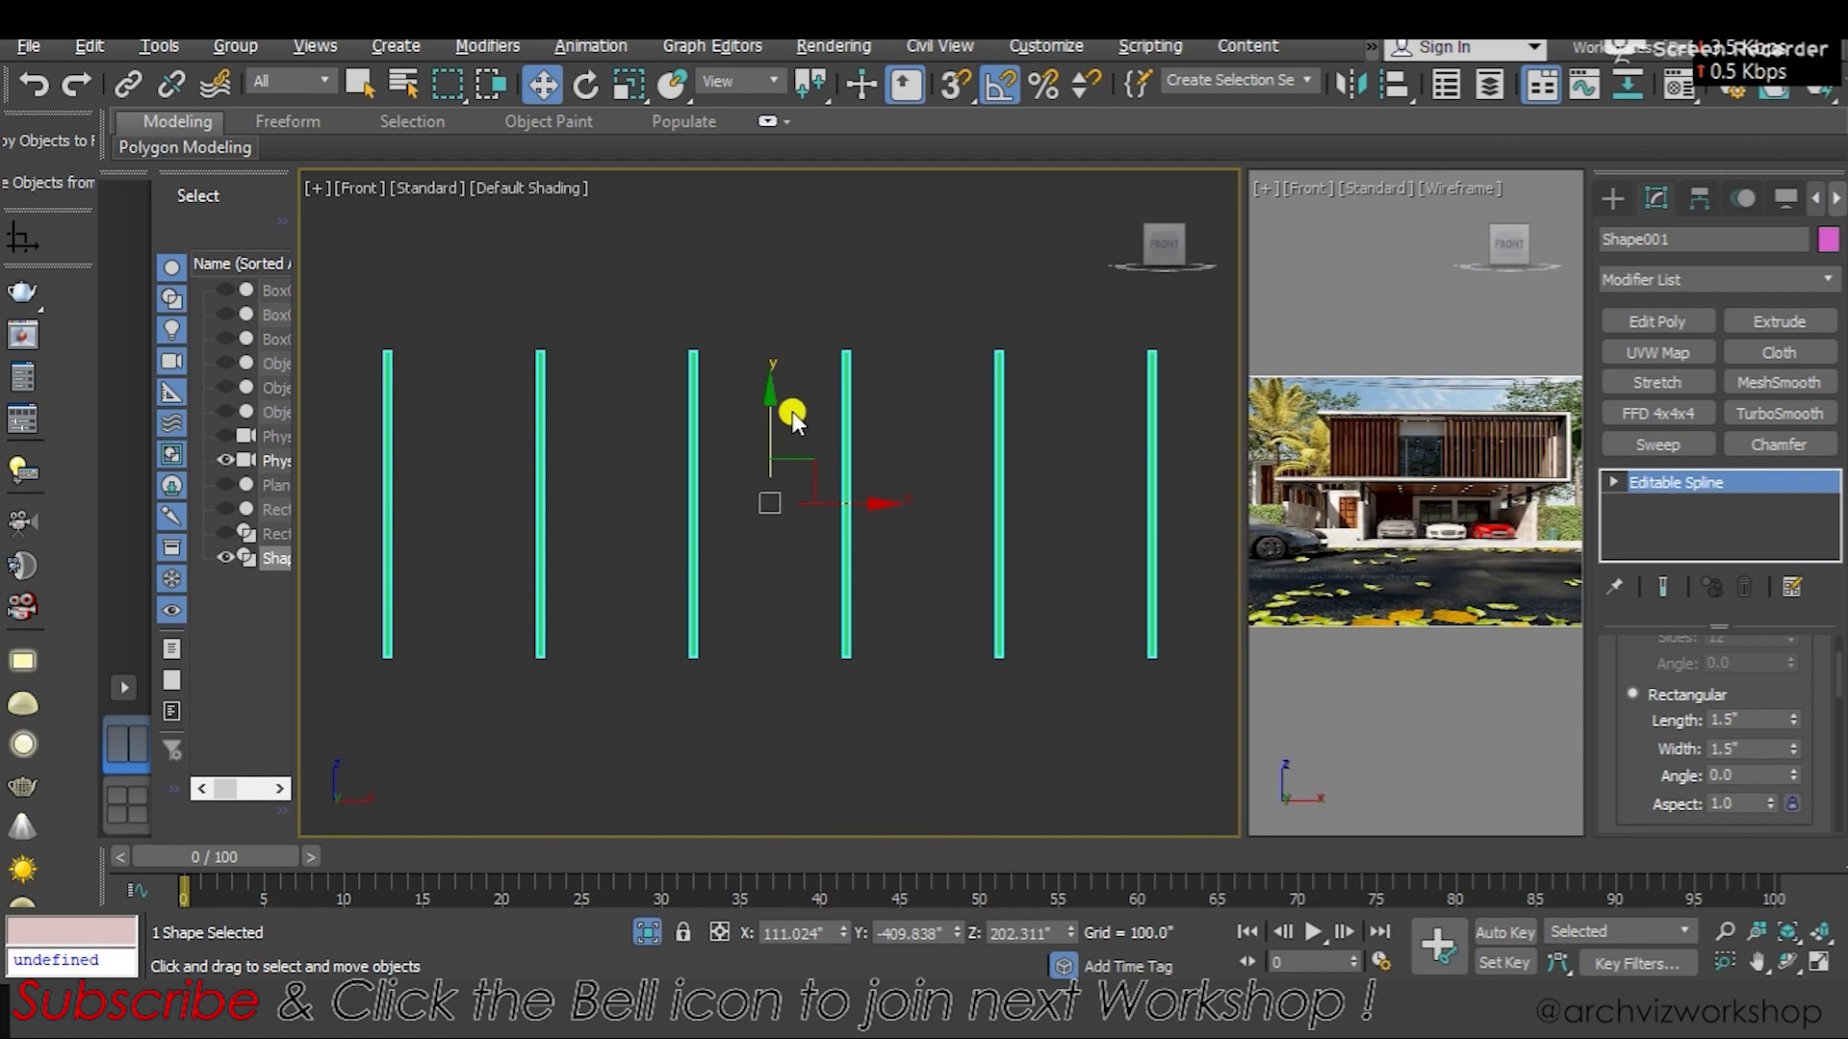
Unhide all objects, view through PhysCamera001, and select ground Plane001
{"action": "scroll", "coordinate": [806, 343], "scroll_direction": "up", "scroll_amount": 3}
{"action": "left_click", "coordinate": [805, 342]}
{"action": "scroll", "coordinate": [806, 343], "scroll_direction": "down", "scroll_amount": 3}
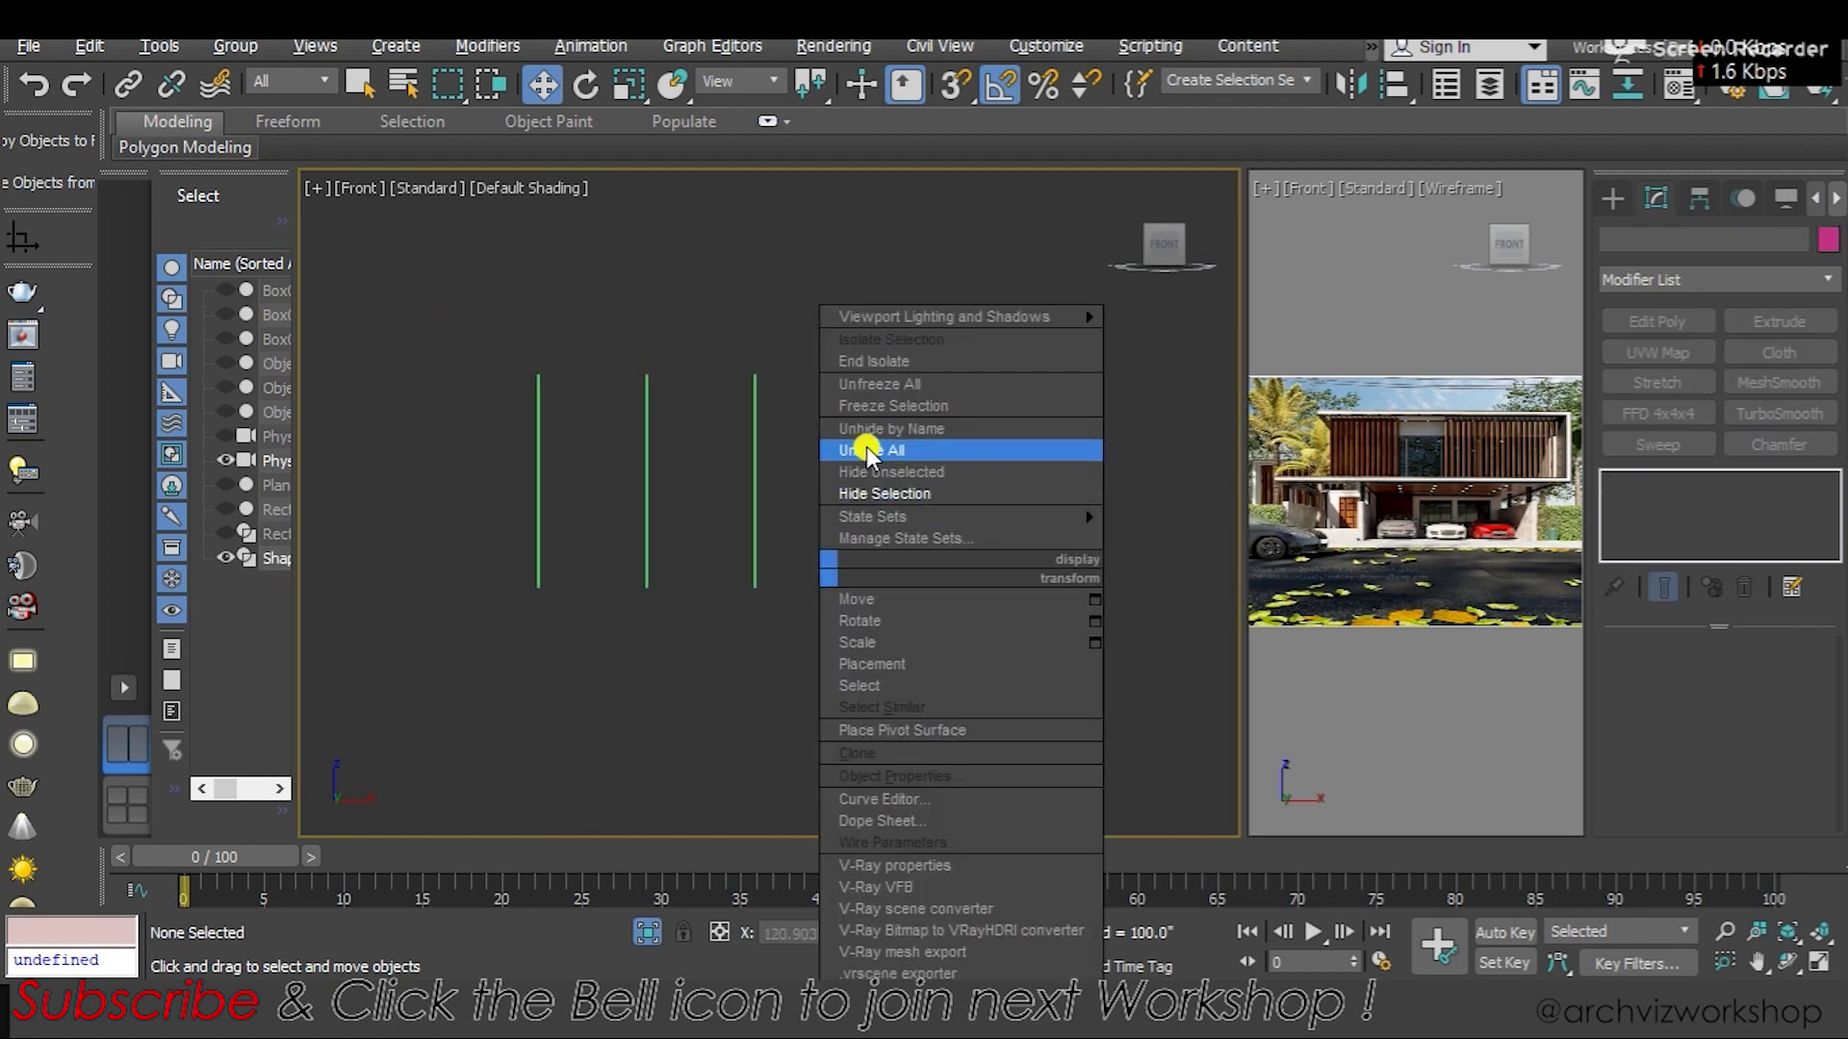
{"action": "left_click", "coordinate": [852, 454]}
{"action": "scroll", "coordinate": [861, 510], "scroll_direction": "down", "scroll_amount": 5}
{"action": "key", "text": "c"}
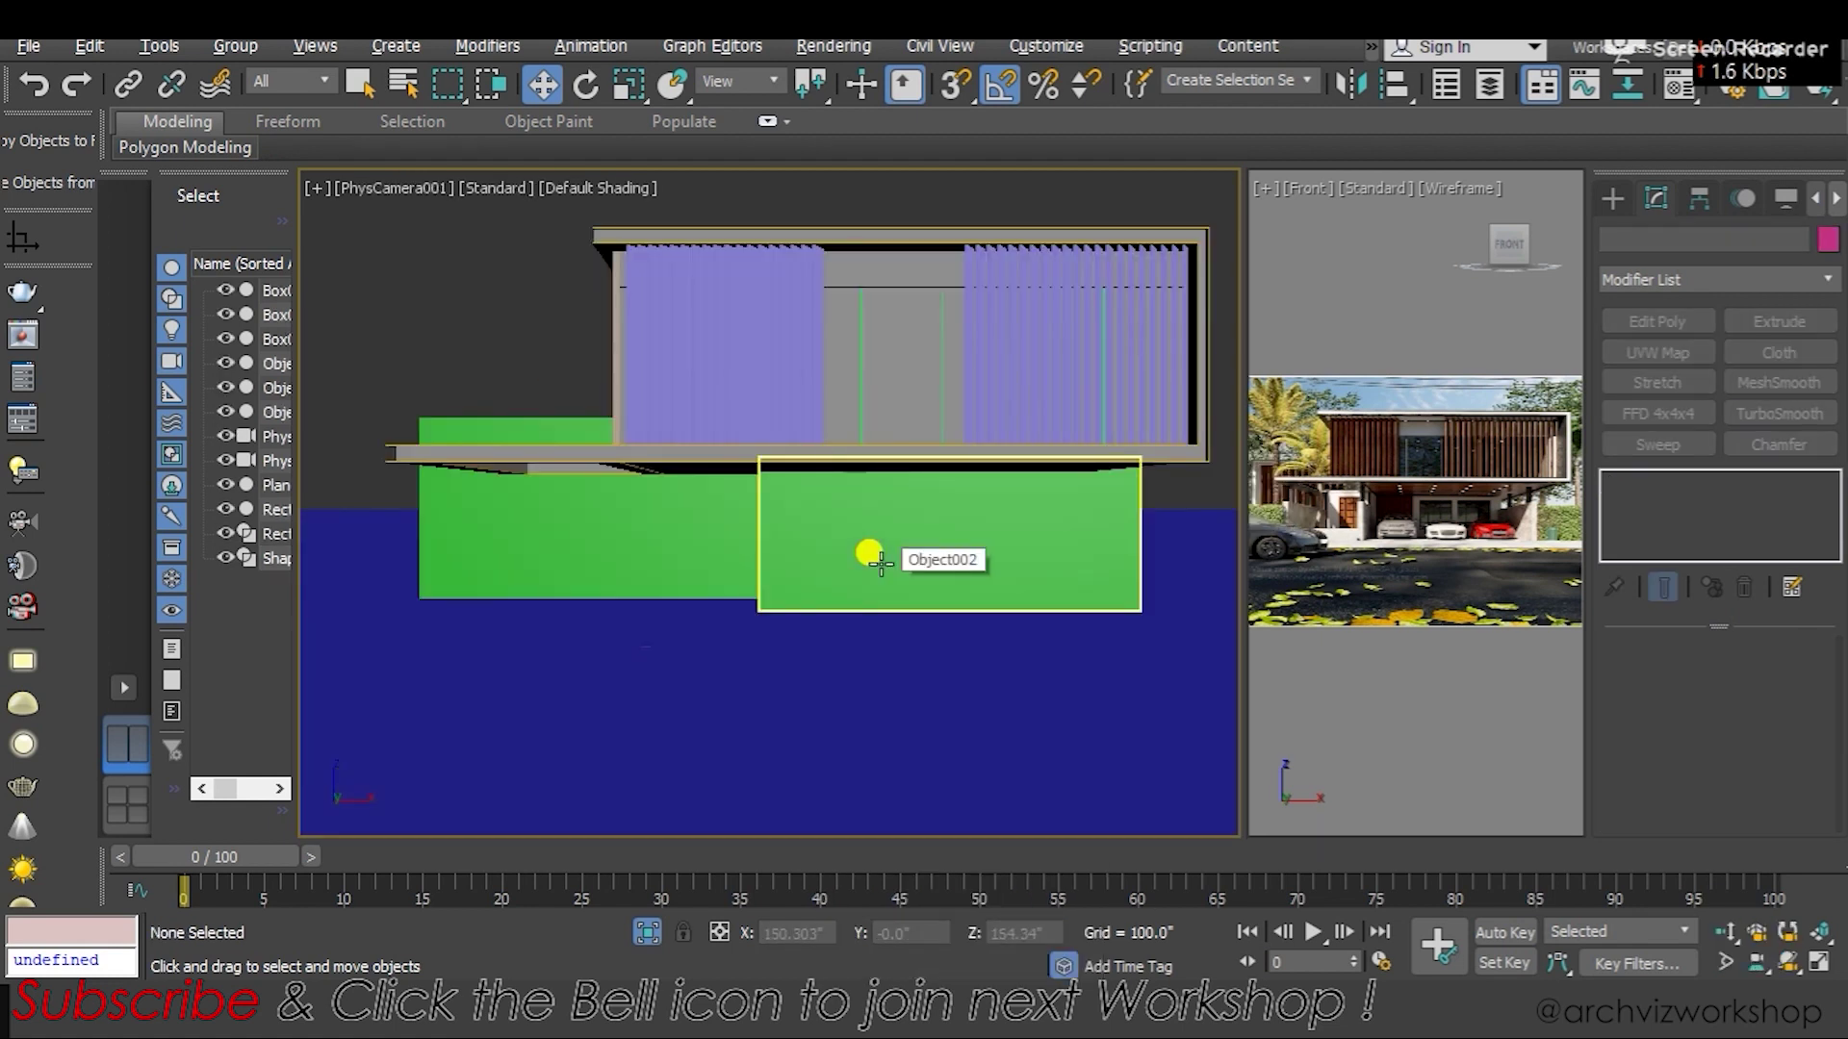
{"action": "left_click", "coordinate": [679, 682]}
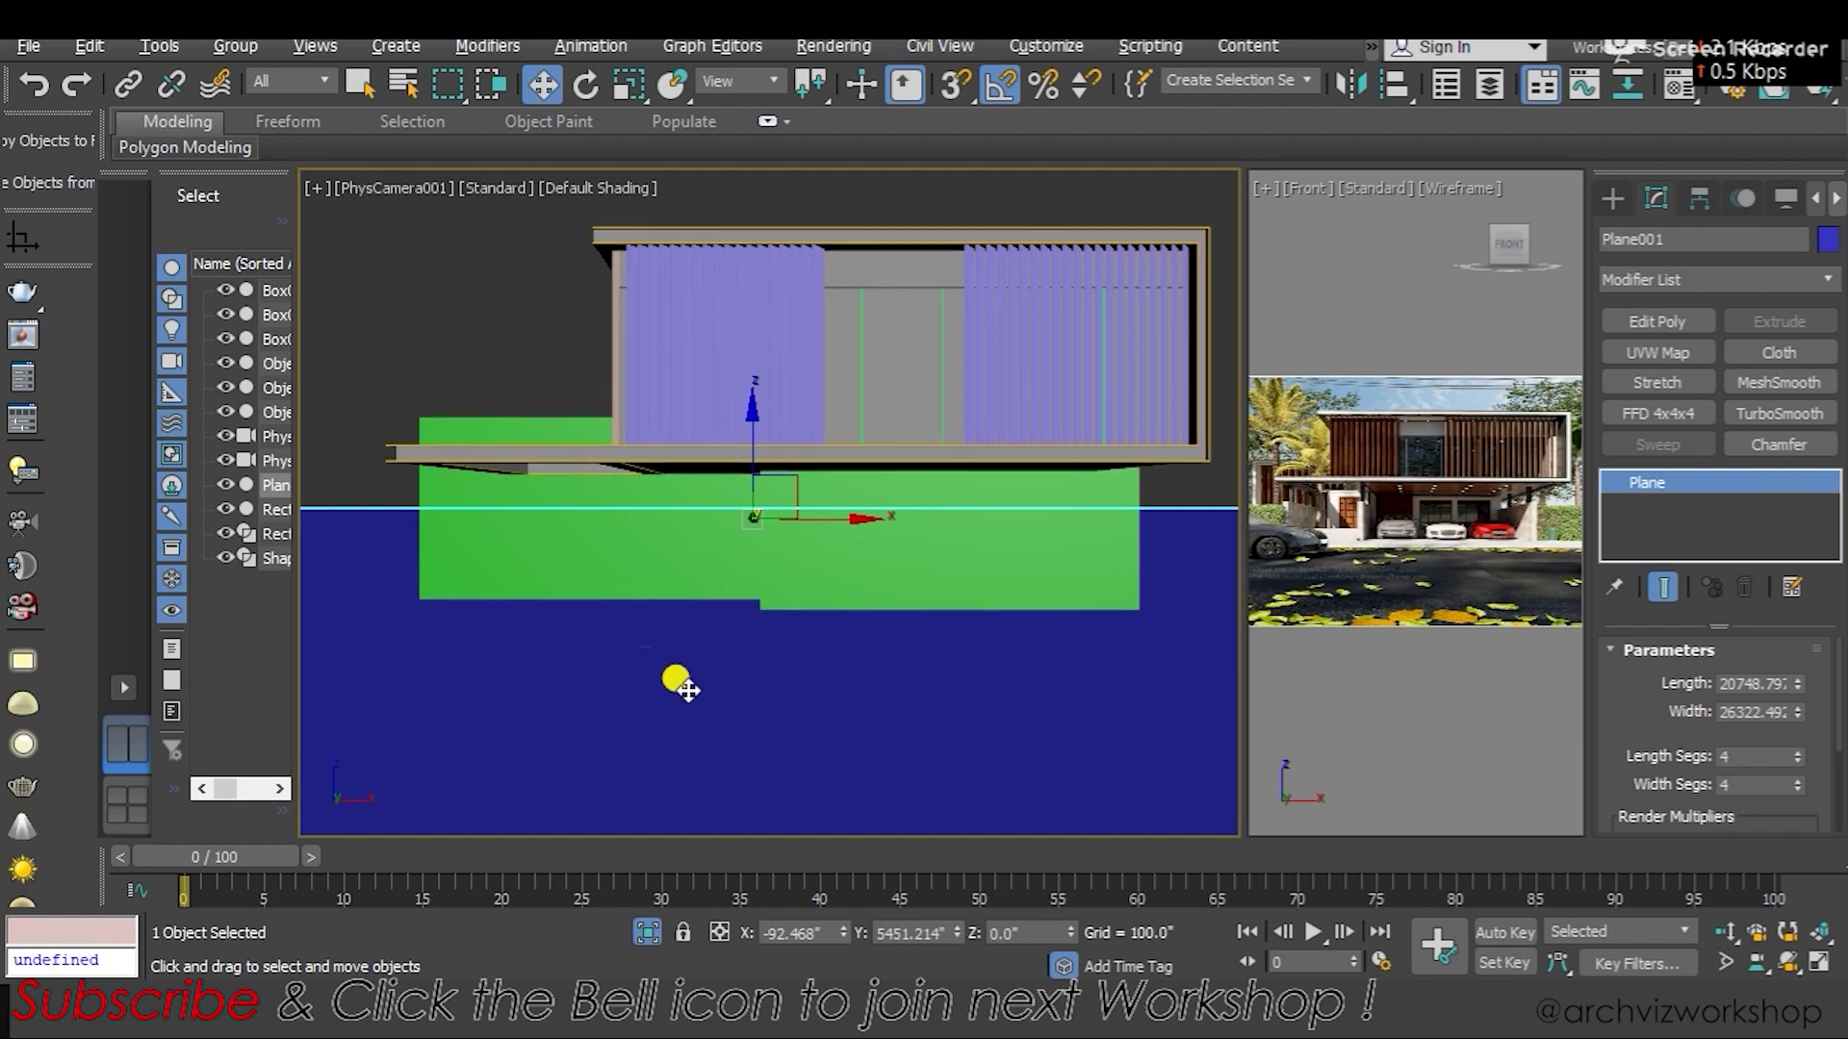
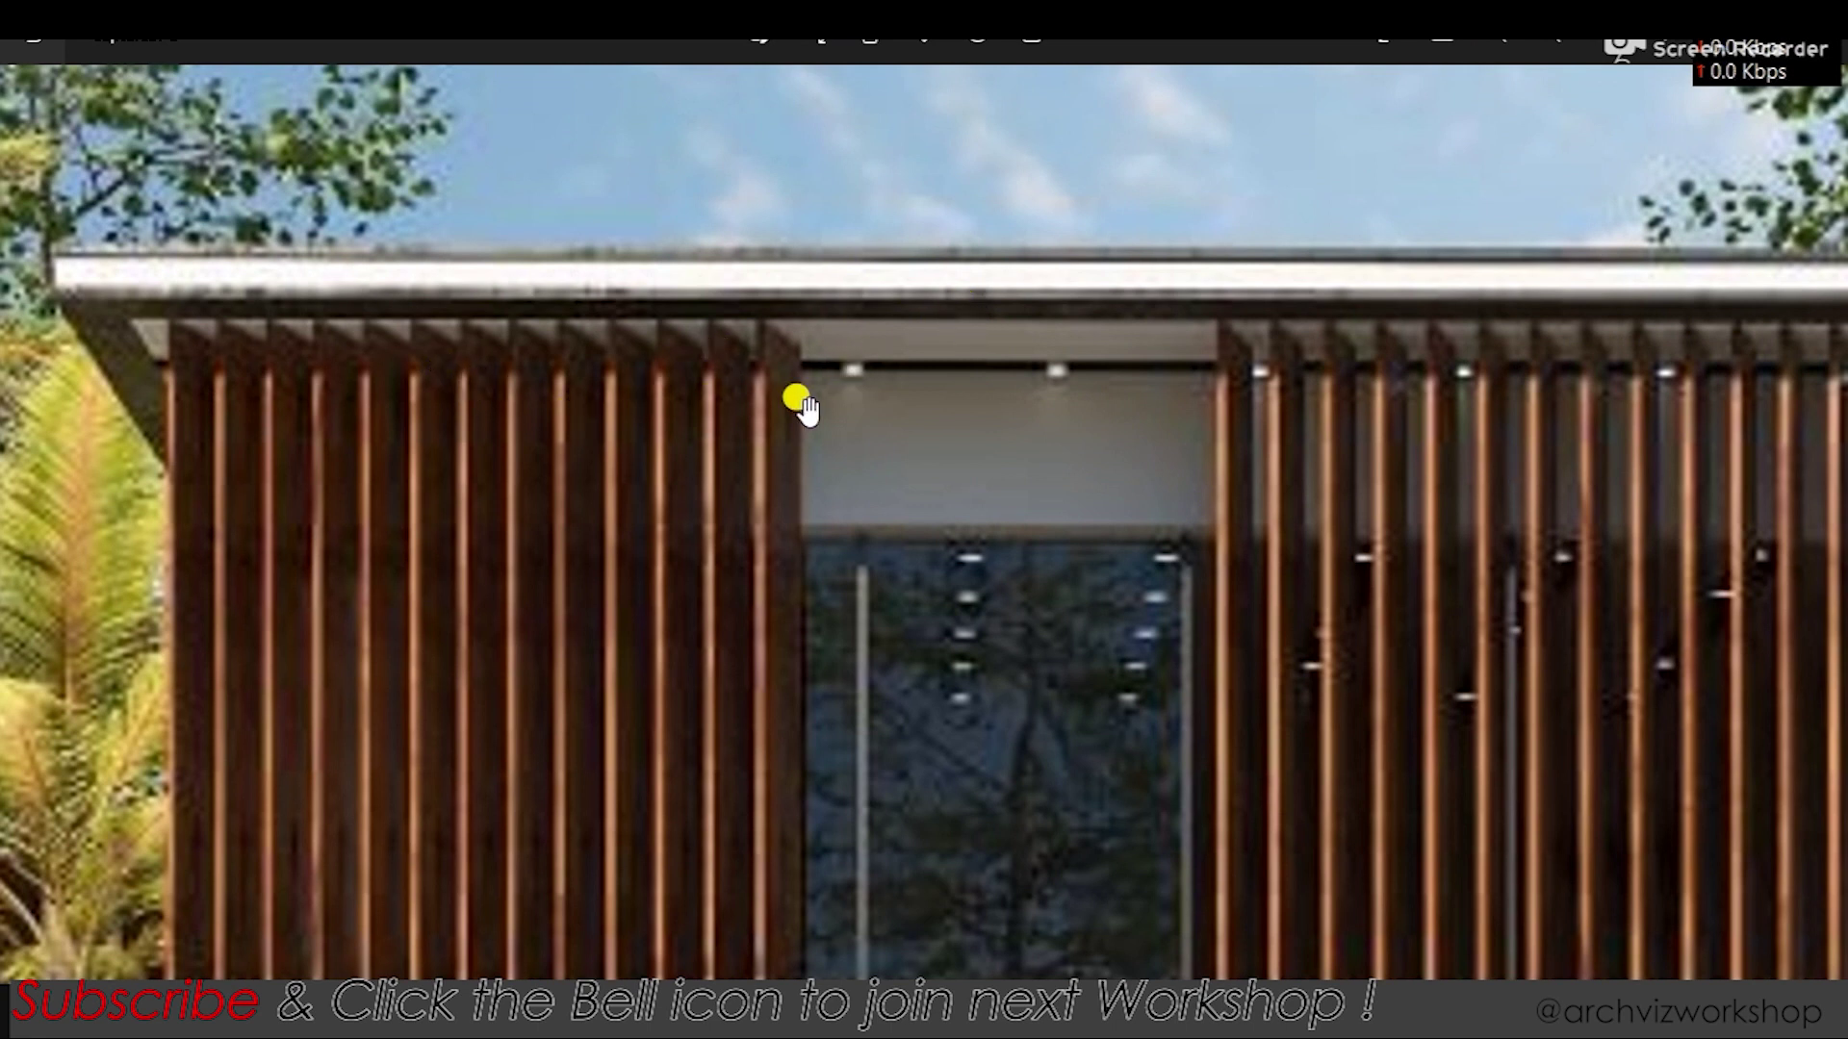
Check the reference render, then select the slatted box and orbit to a close-up of the slats
{"action": "scroll", "coordinate": [797, 397], "scroll_direction": "down", "scroll_amount": 2}
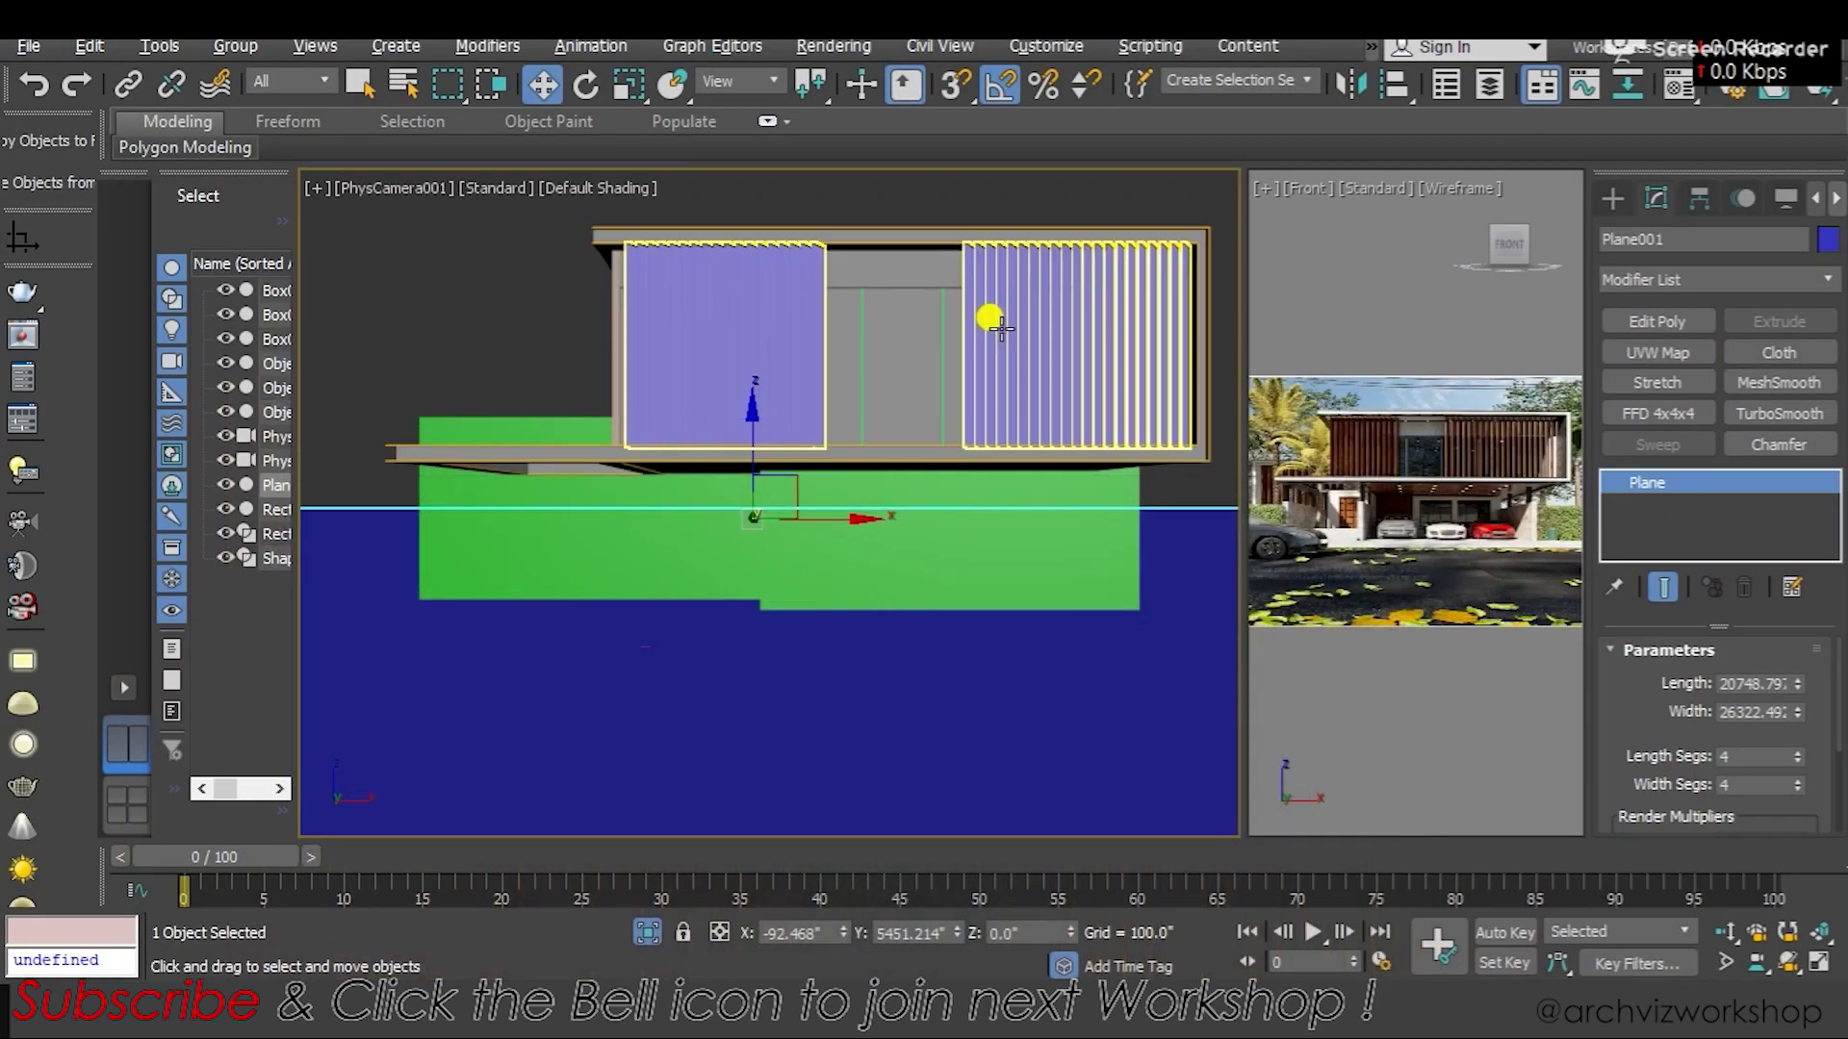
{"action": "left_click", "coordinate": [871, 284]}
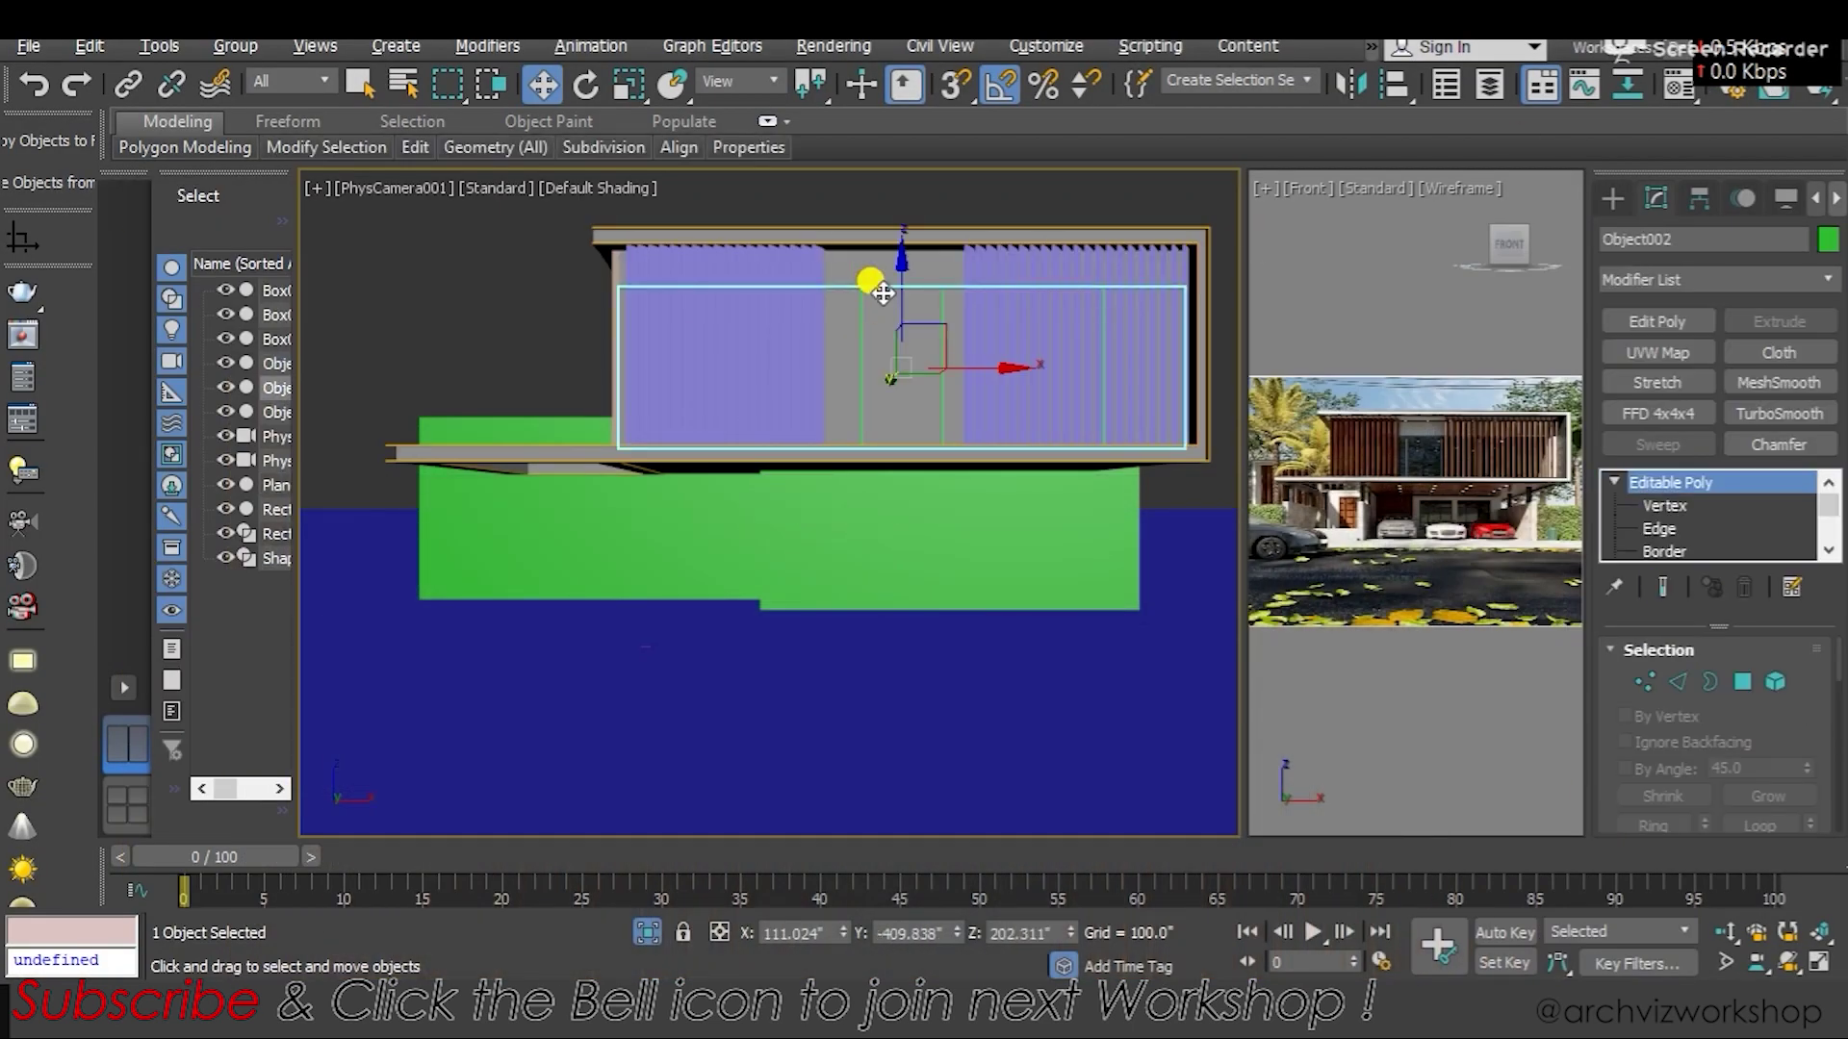
{"action": "scroll", "coordinate": [882, 294], "scroll_direction": "up", "scroll_amount": 3}
{"action": "key", "text": "p"}
{"action": "mouse_move", "coordinate": [875, 467]}
{"action": "middle_mouse_down", "text": "alt"}
{"action": "mouse_move", "coordinate": [940, 346]}
{"action": "mouse_move", "coordinate": [974, 414]}
{"action": "middle_mouse_up", "text": "alt"}
{"action": "scroll", "coordinate": [975, 414], "scroll_direction": "up", "scroll_amount": 2}
Select the shelled facade frame and orbit around the slats, frame and grey wall
{"action": "left_click", "coordinate": [892, 371]}
{"action": "middle_click_drag", "start_coordinate": [892, 371], "coordinate": [905, 388], "text": "alt"}
{"action": "scroll", "coordinate": [919, 462], "scroll_direction": "up", "scroll_amount": 2}
{"action": "mouse_move", "coordinate": [933, 519]}
{"action": "middle_mouse_down", "text": "alt"}
{"action": "mouse_move", "coordinate": [908, 495]}
{"action": "mouse_move", "coordinate": [915, 396]}
{"action": "mouse_move", "coordinate": [904, 413]}
{"action": "mouse_move", "coordinate": [969, 454]}
{"action": "mouse_move", "coordinate": [927, 404]}
{"action": "middle_mouse_up", "text": "alt"}
{"action": "scroll", "coordinate": [904, 413], "scroll_direction": "up", "scroll_amount": 3}
{"action": "scroll", "coordinate": [869, 405], "scroll_direction": "down", "scroll_amount": 3}
{"action": "scroll", "coordinate": [928, 404], "scroll_direction": "up", "scroll_amount": 3}
{"action": "scroll", "coordinate": [953, 481], "scroll_direction": "down", "scroll_amount": 3}
{"action": "middle_click_drag", "start_coordinate": [853, 568], "coordinate": [755, 465], "text": "alt"}
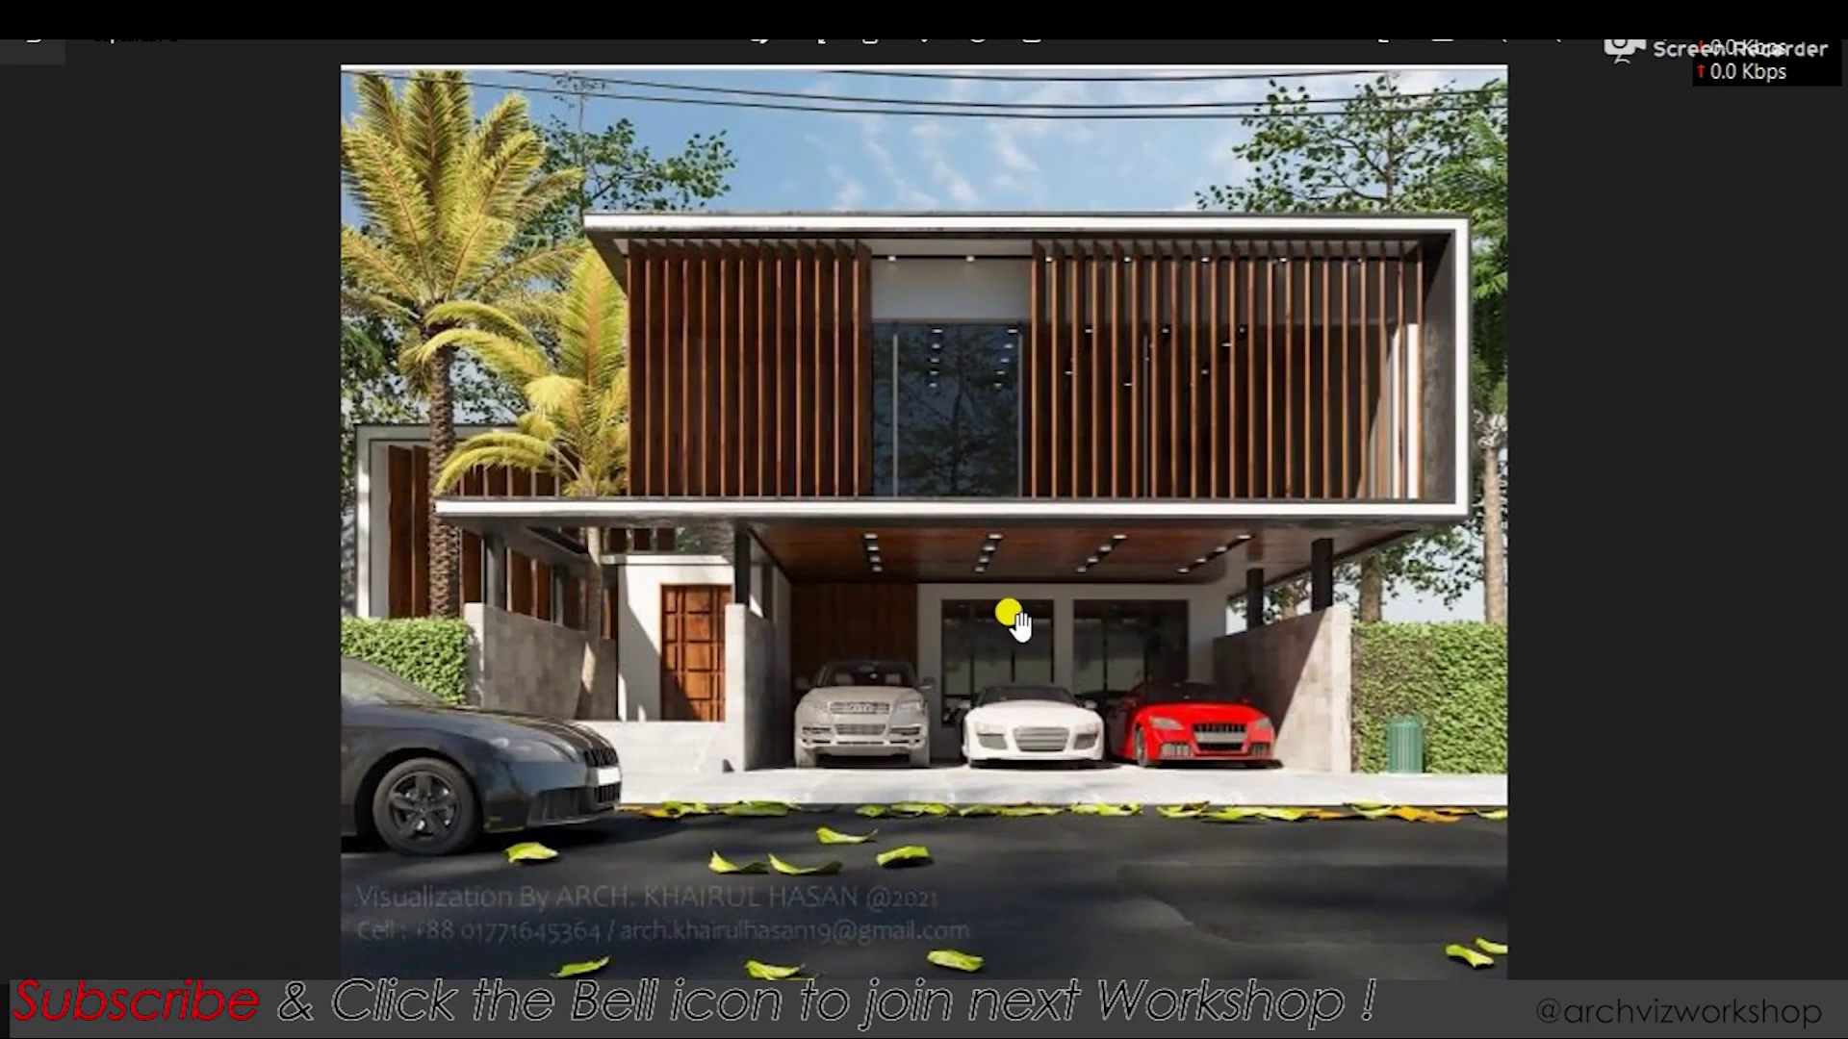
{"action": "scroll", "coordinate": [760, 611], "scroll_direction": "up", "scroll_amount": 4}
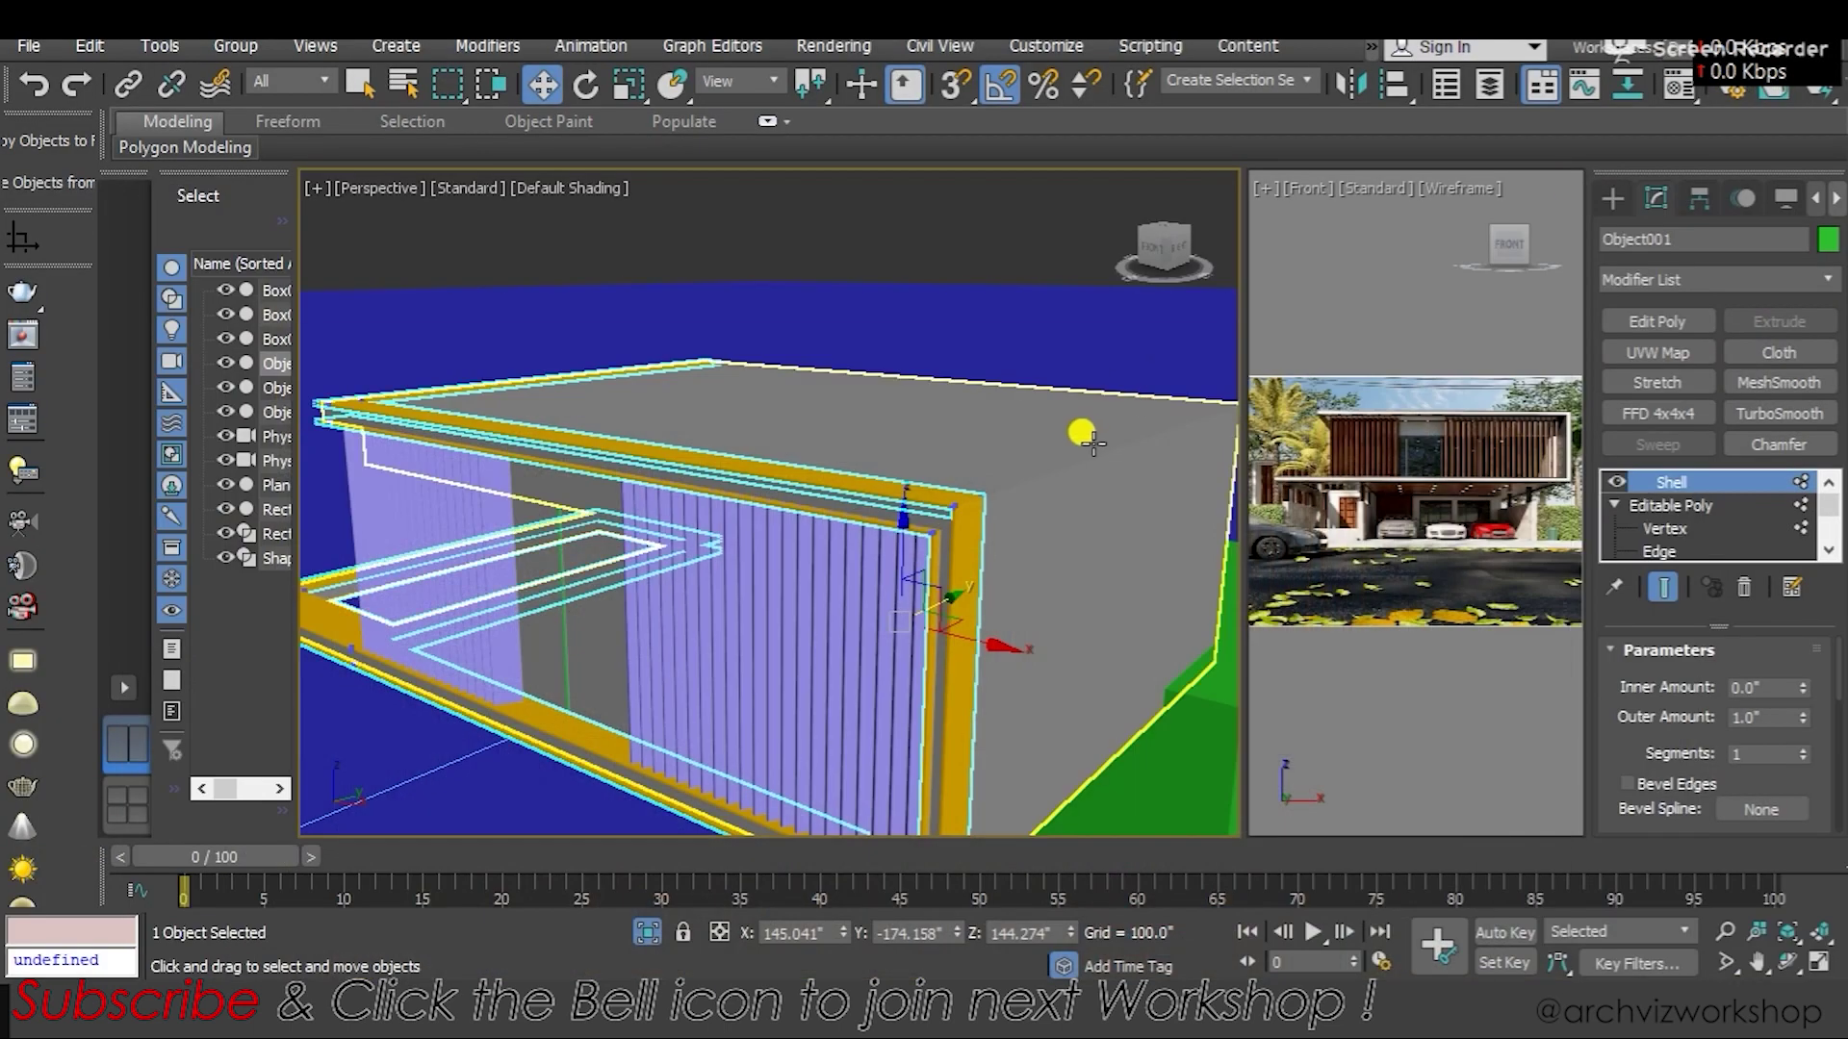
{"action": "mouse_move", "coordinate": [1081, 425]}
{"action": "middle_mouse_down", "text": "alt"}
{"action": "mouse_move", "coordinate": [1116, 608]}
{"action": "mouse_move", "coordinate": [1090, 627]}
{"action": "mouse_move", "coordinate": [909, 574]}
{"action": "mouse_move", "coordinate": [900, 653]}
{"action": "mouse_move", "coordinate": [963, 758]}
{"action": "mouse_move", "coordinate": [1001, 674]}
{"action": "middle_mouse_up", "text": "alt"}
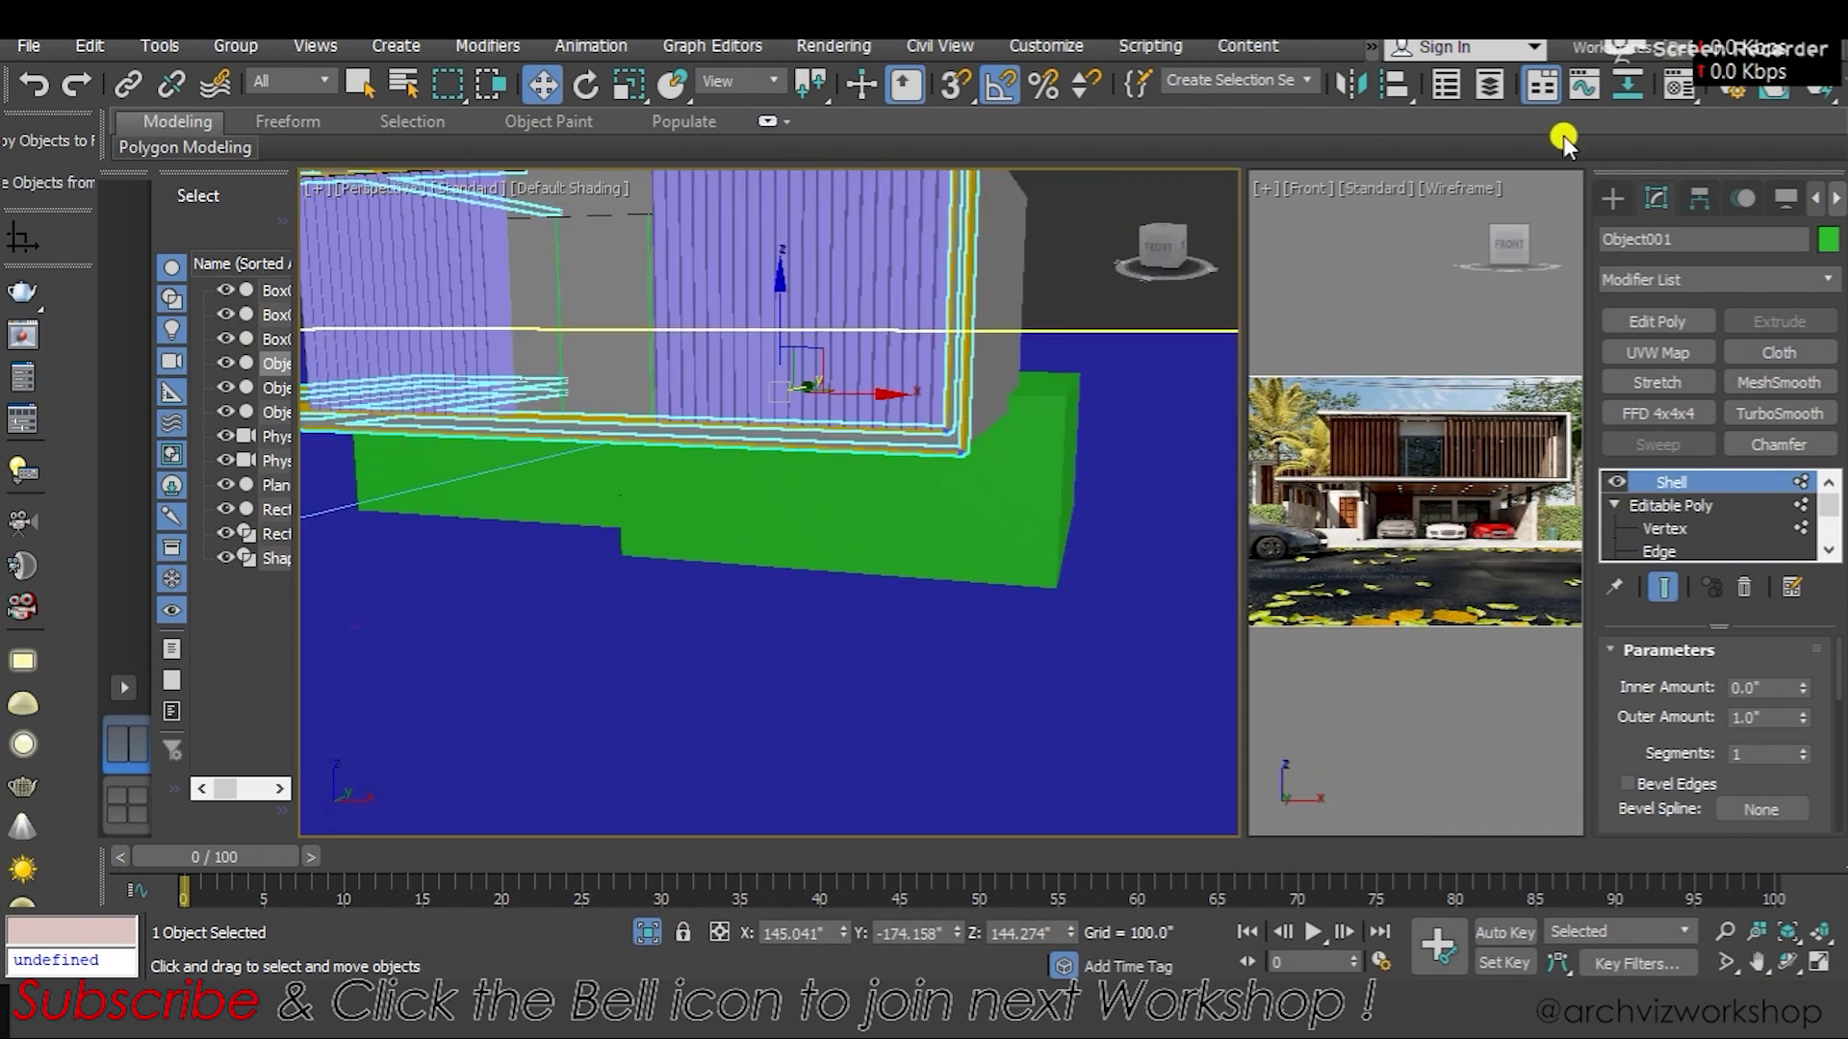
Start a Line spline in Front view with snapping on; undo the first misplaced line
{"action": "left_click", "coordinate": [1617, 200]}
{"action": "left_click", "coordinate": [1677, 387]}
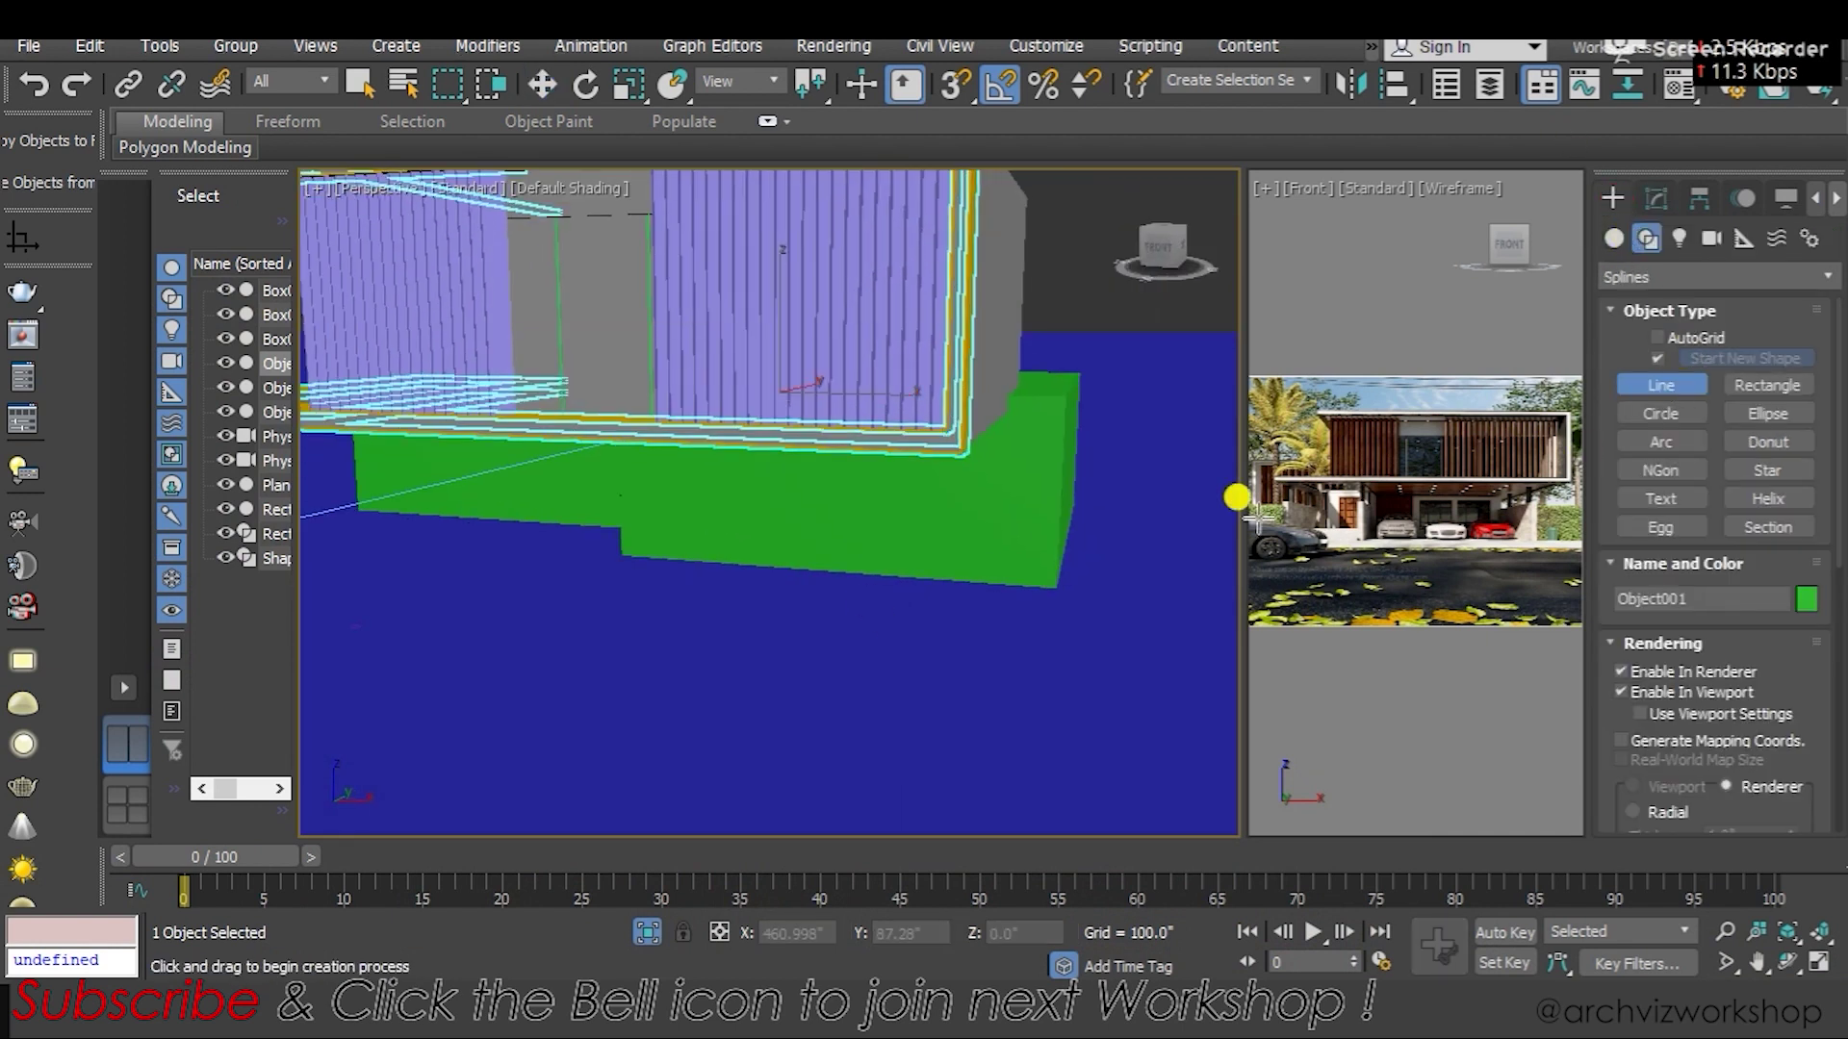
{"action": "key", "text": "f"}
{"action": "scroll", "coordinate": [817, 425], "scroll_direction": "up", "scroll_amount": 3}
{"action": "scroll", "coordinate": [842, 400], "scroll_direction": "up", "scroll_amount": 3}
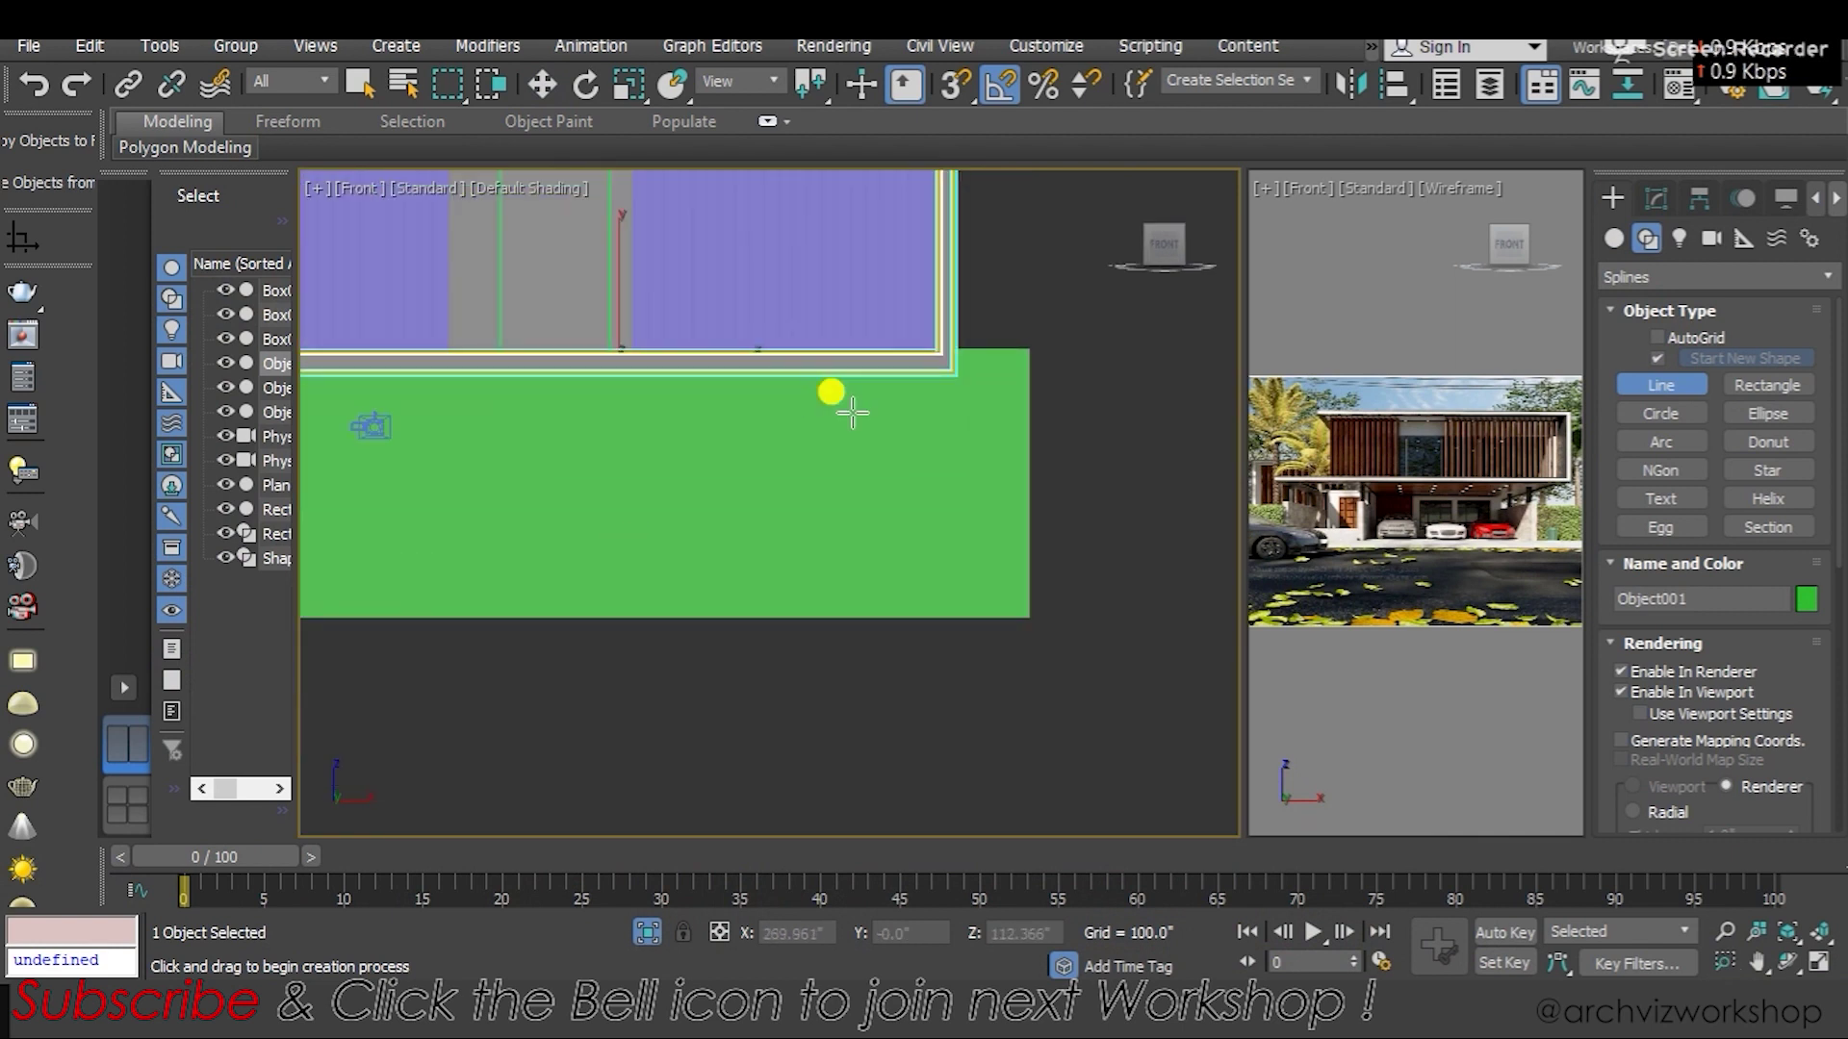
{"action": "scroll", "coordinate": [857, 451], "scroll_direction": "up", "scroll_amount": 2}
{"action": "key", "text": "s"}
{"action": "left_click", "coordinate": [958, 411]}
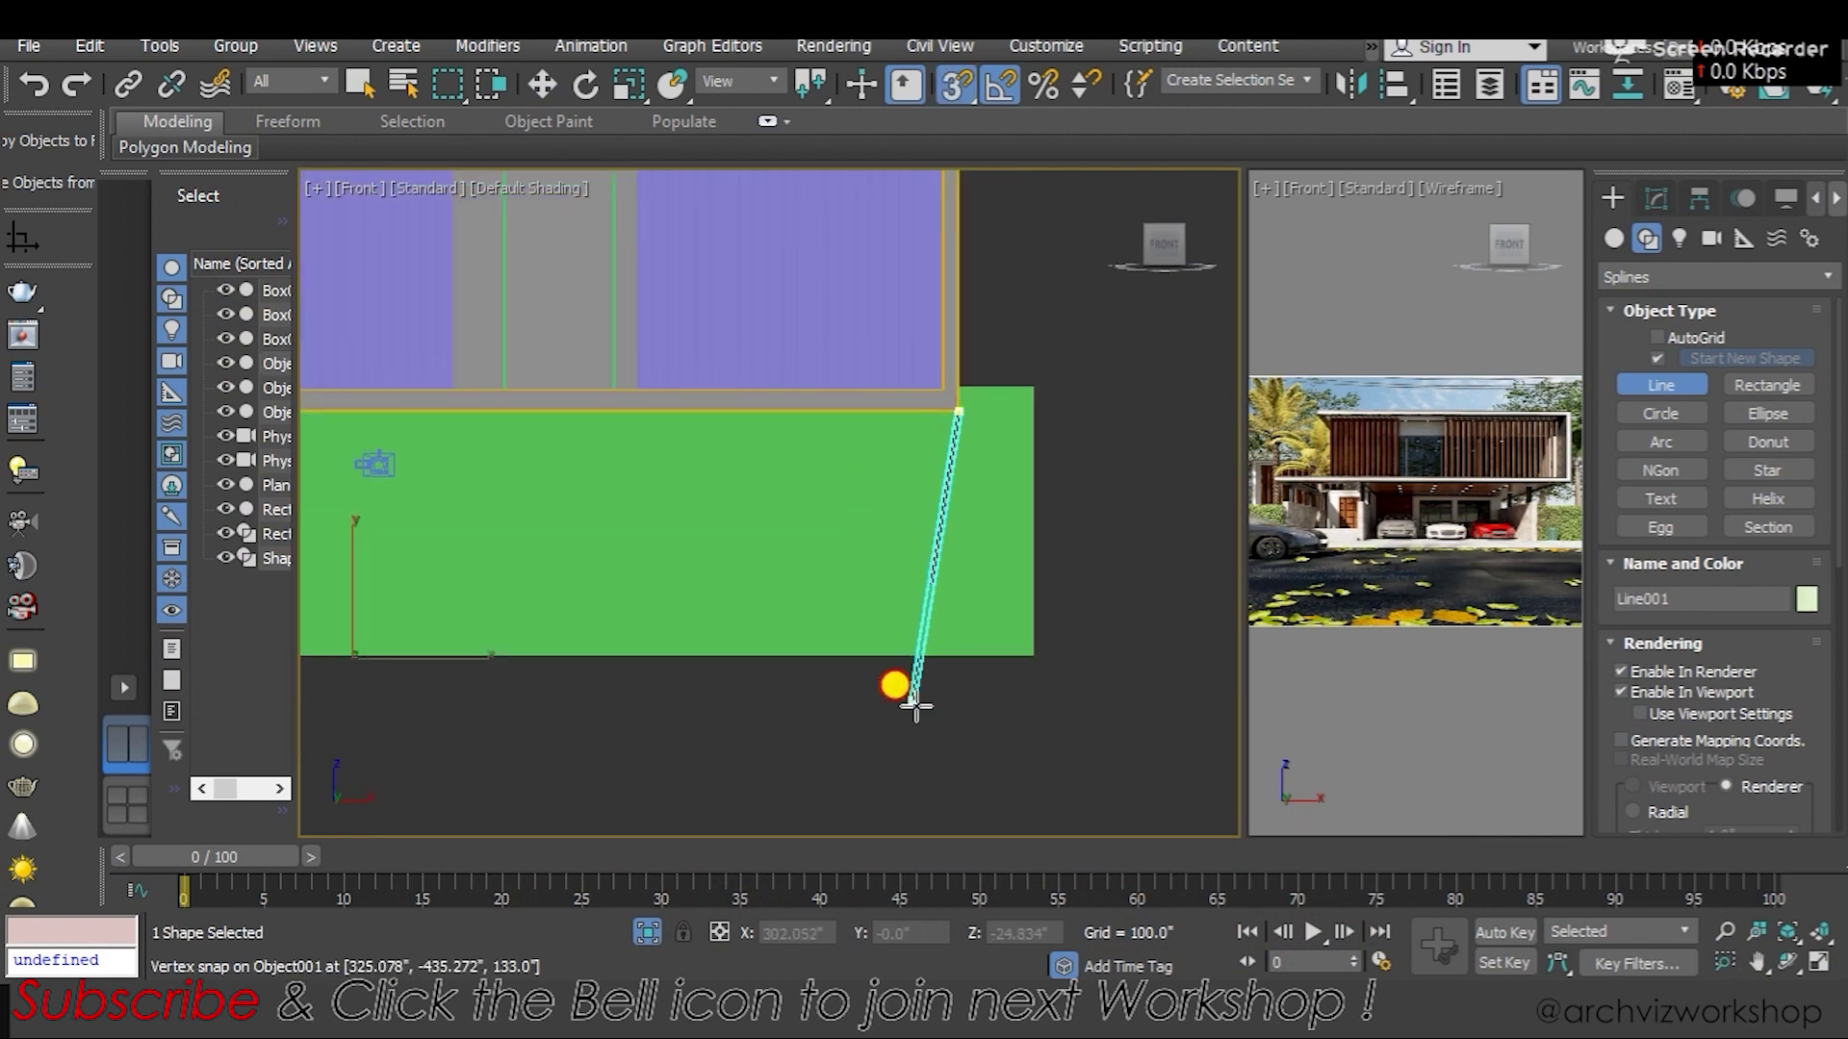
{"action": "left_click", "coordinate": [956, 740]}
{"action": "right_click", "coordinate": [956, 742]}
{"action": "key", "text": "ctrl+z"}
Draw Line001 from the slab's top-right to bottom-right corner and move it right of the slab
{"action": "left_click", "coordinate": [1032, 386]}
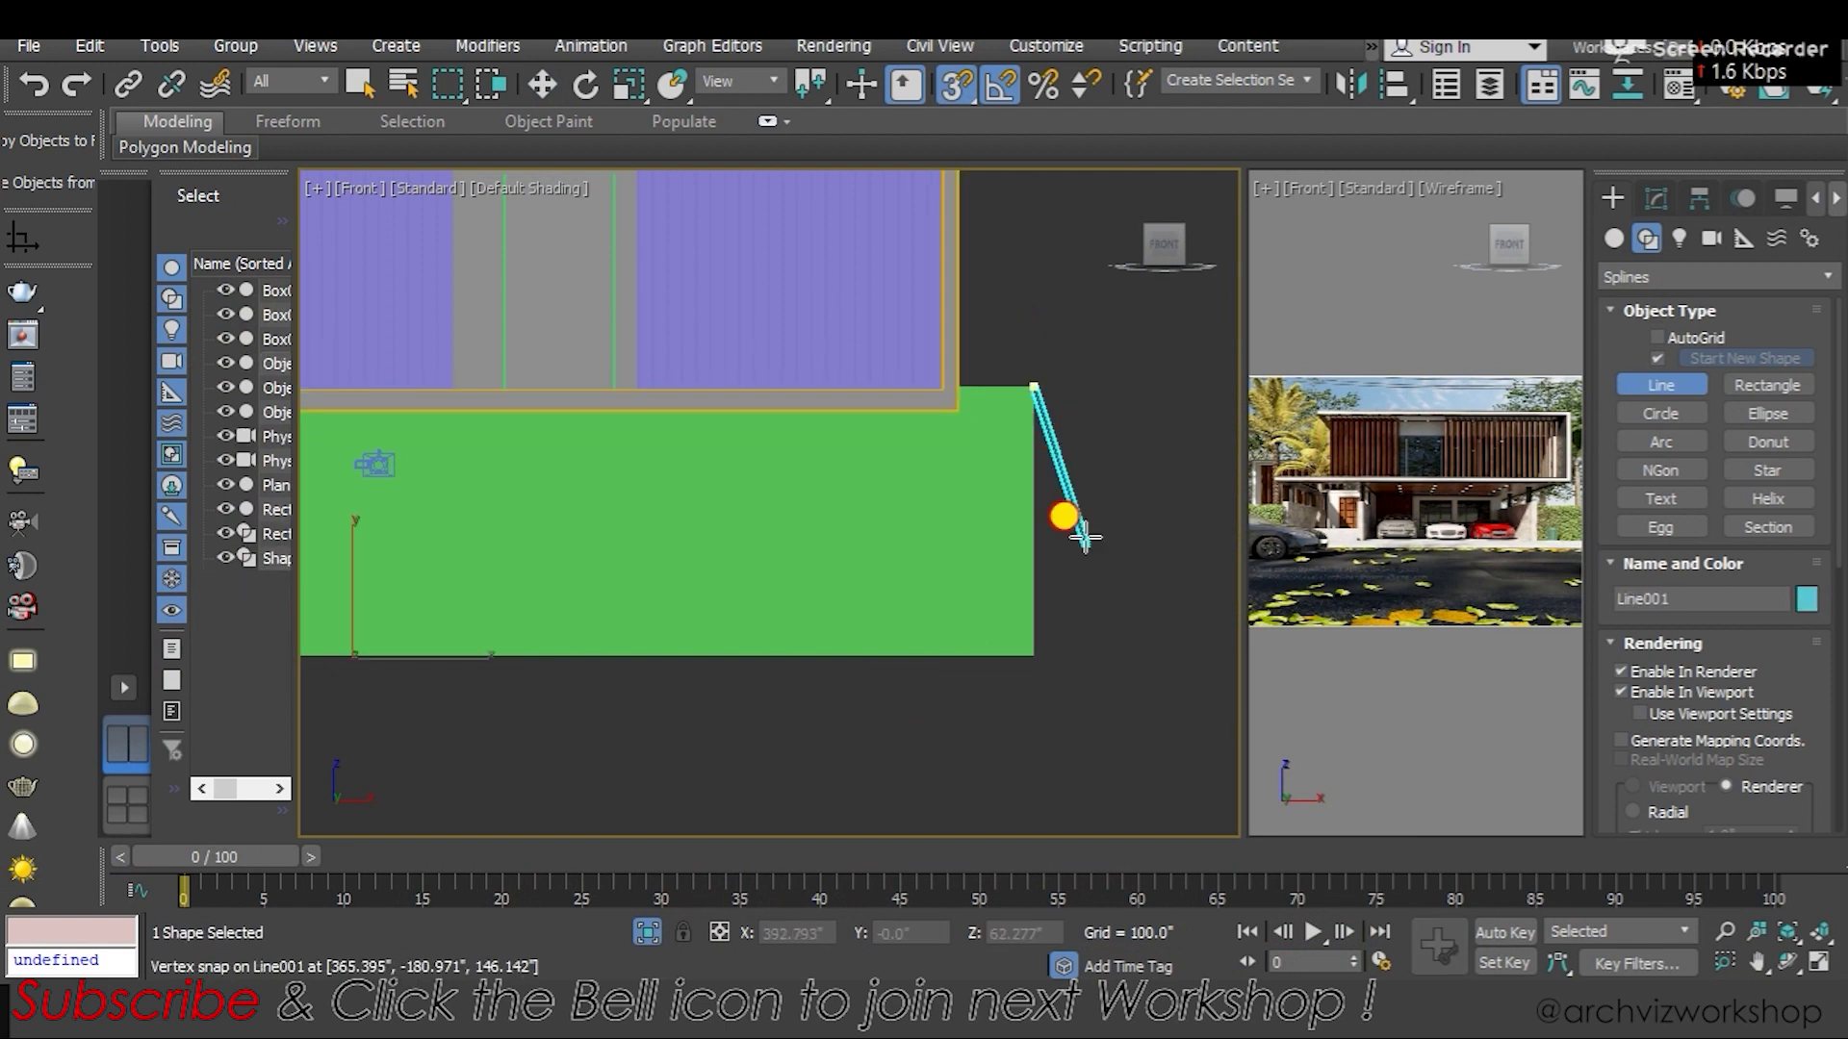
{"action": "right_click", "coordinate": [1049, 616]}
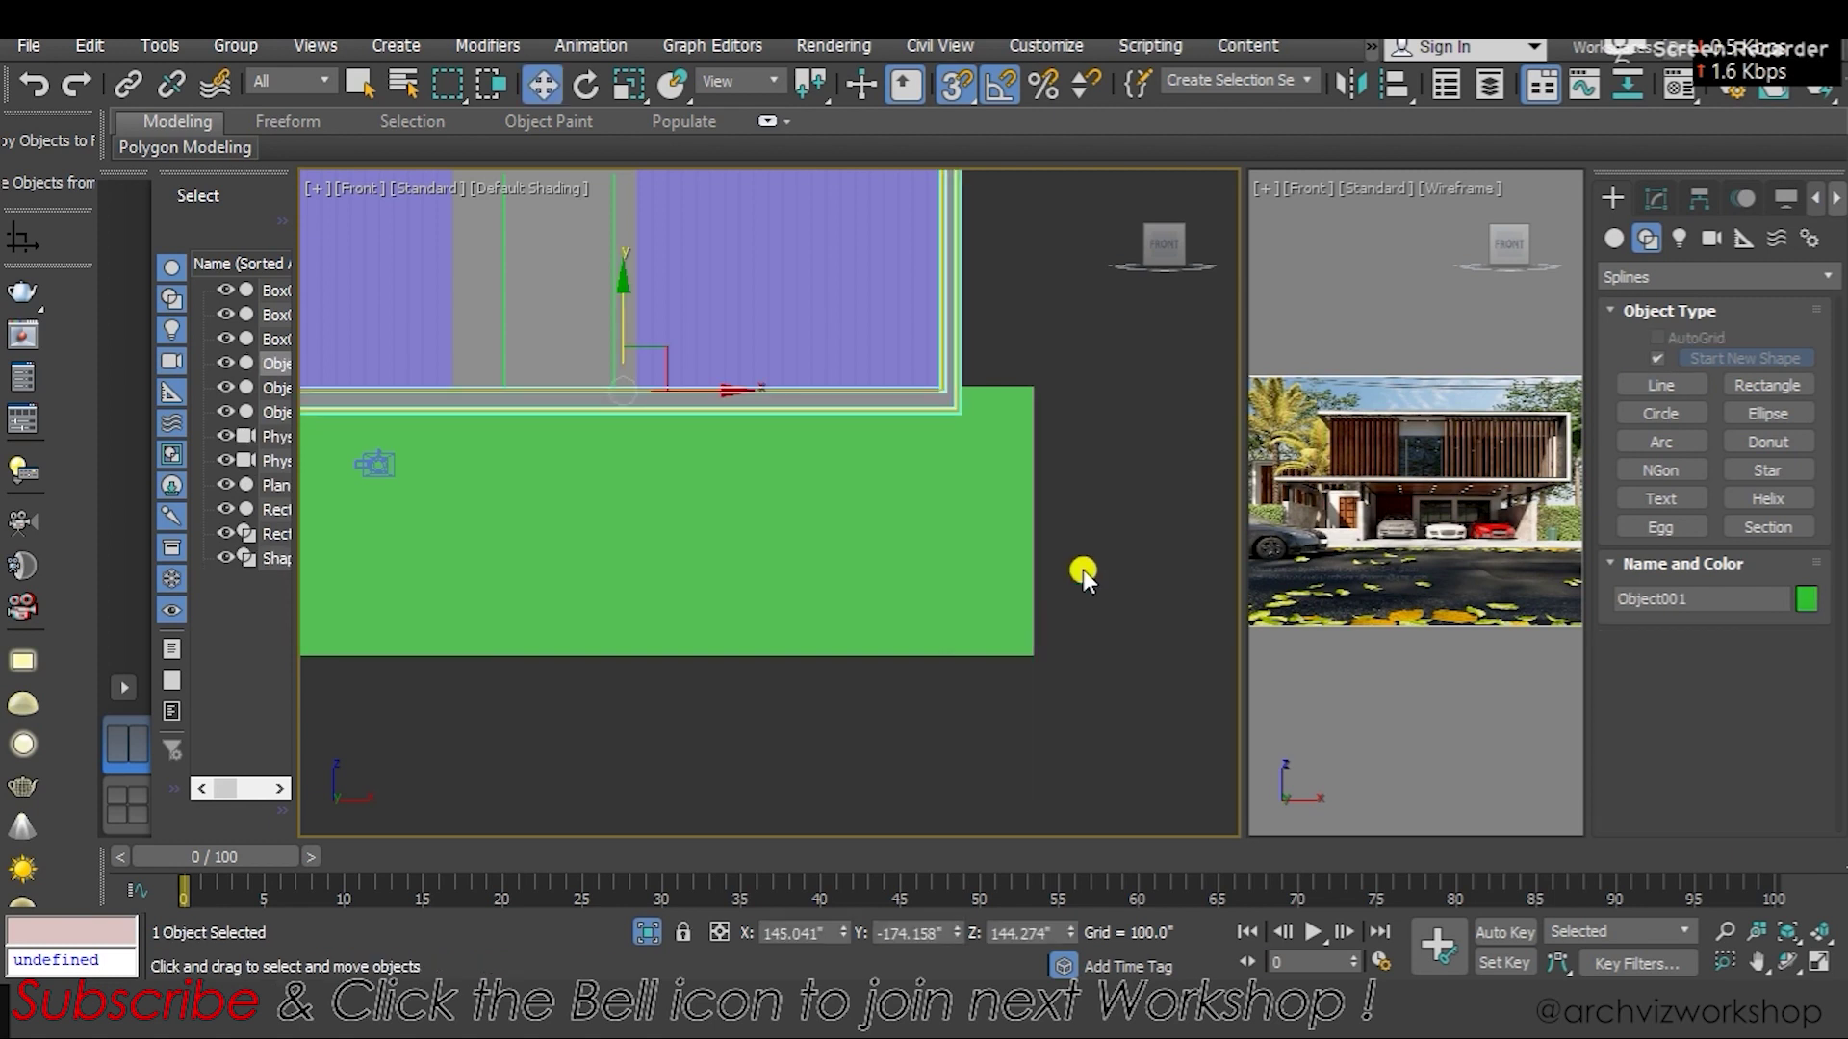
{"action": "left_click", "coordinate": [1630, 383]}
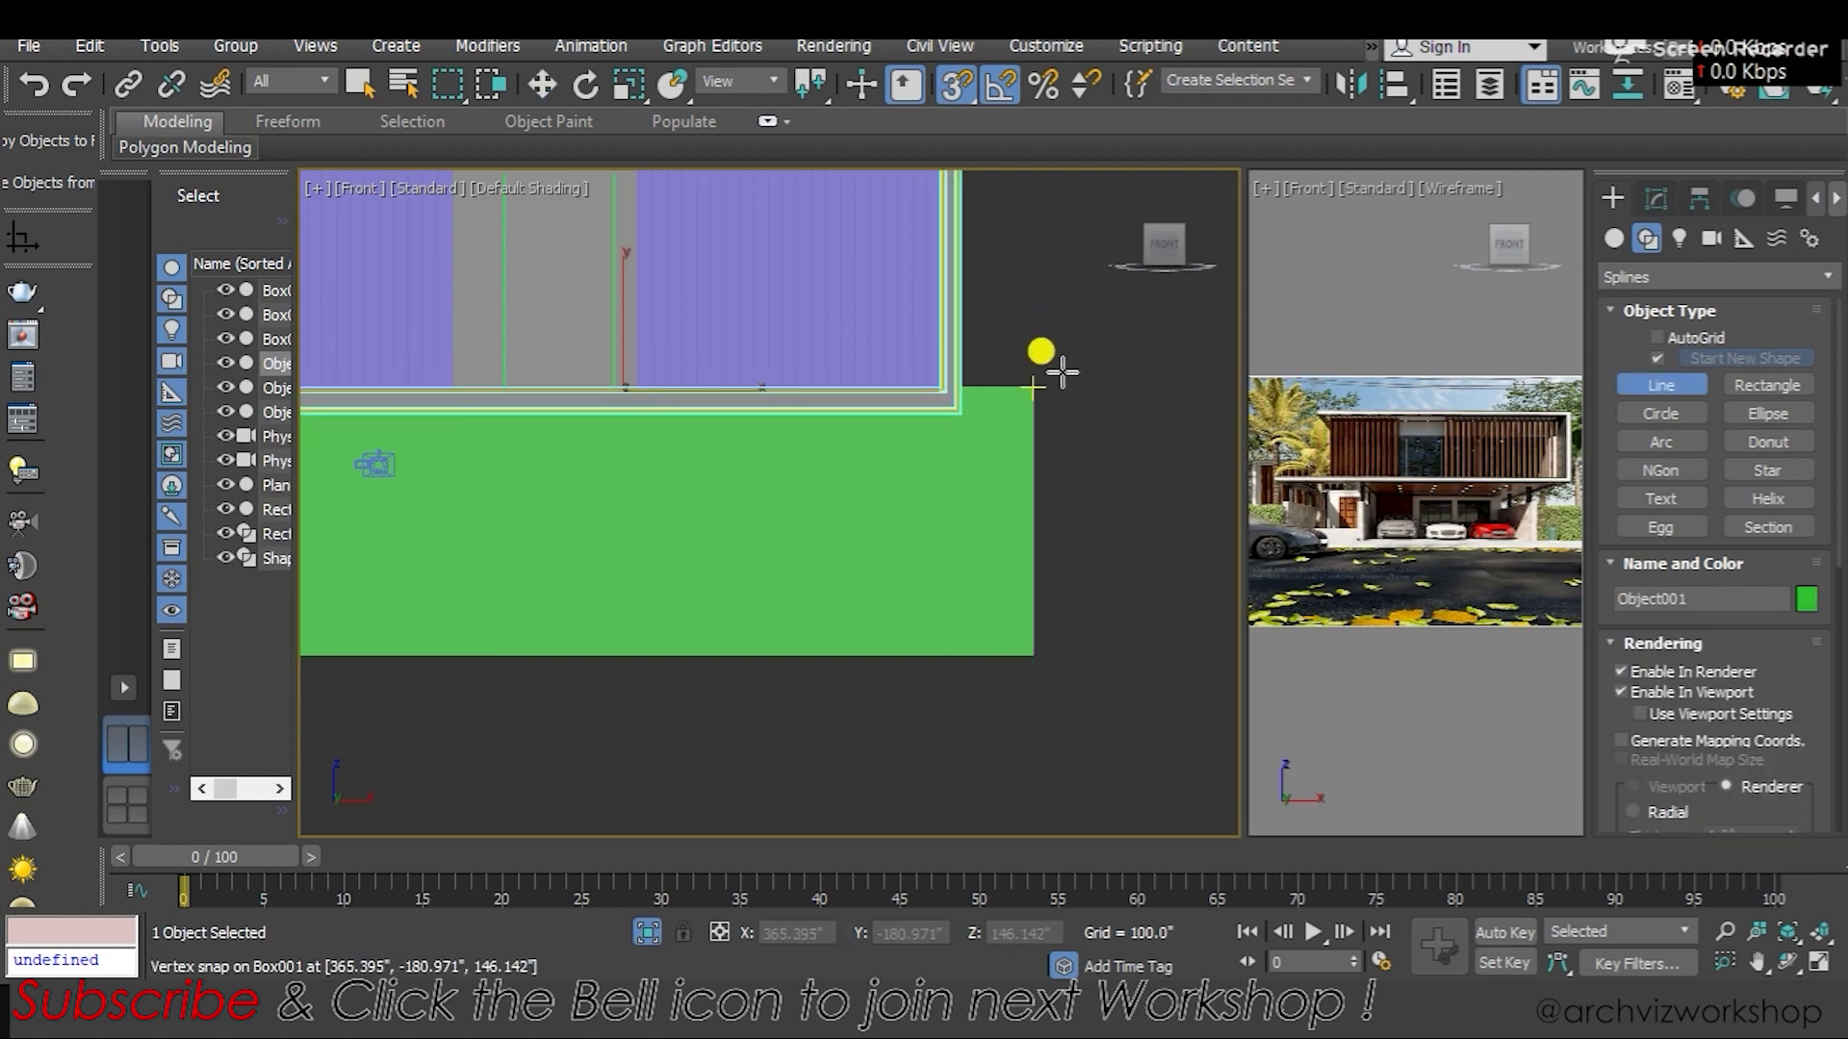
{"action": "left_click", "coordinate": [1033, 386]}
{"action": "right_click", "coordinate": [1031, 660]}
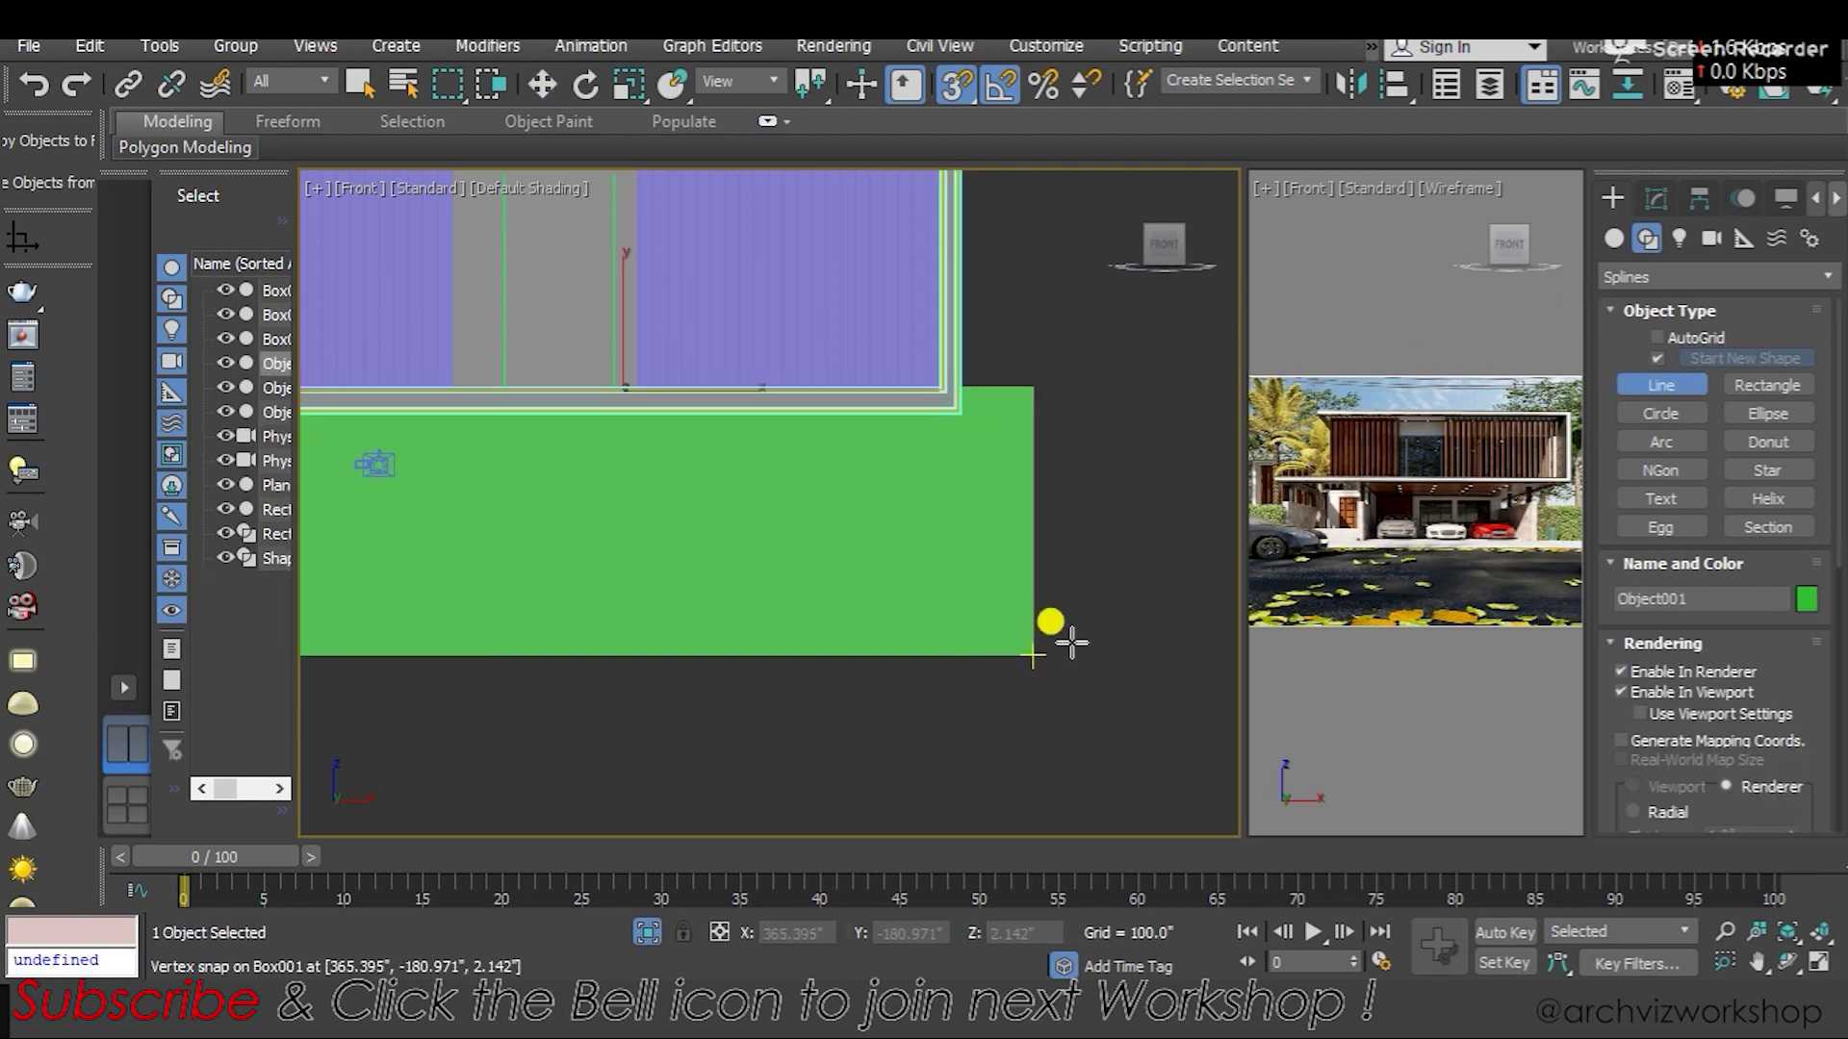
{"action": "left_click", "coordinate": [1032, 386]}
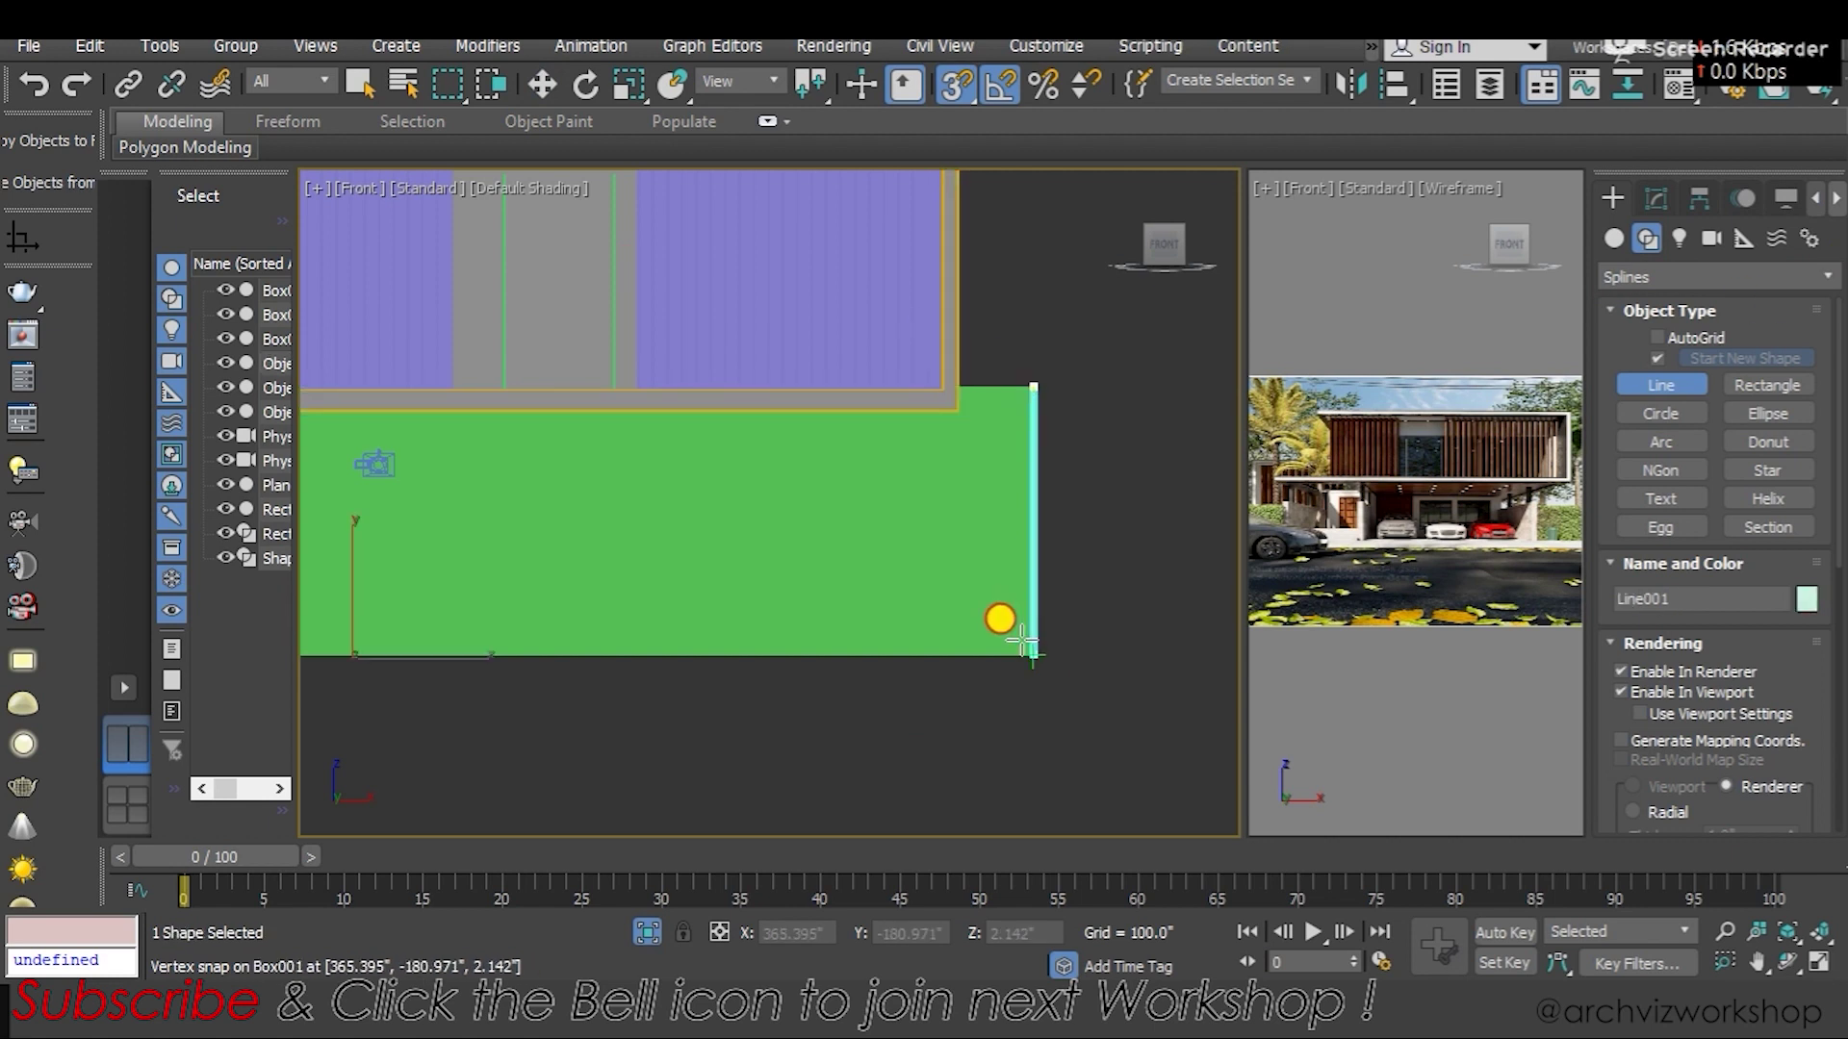
{"action": "left_click", "coordinate": [1028, 655]}
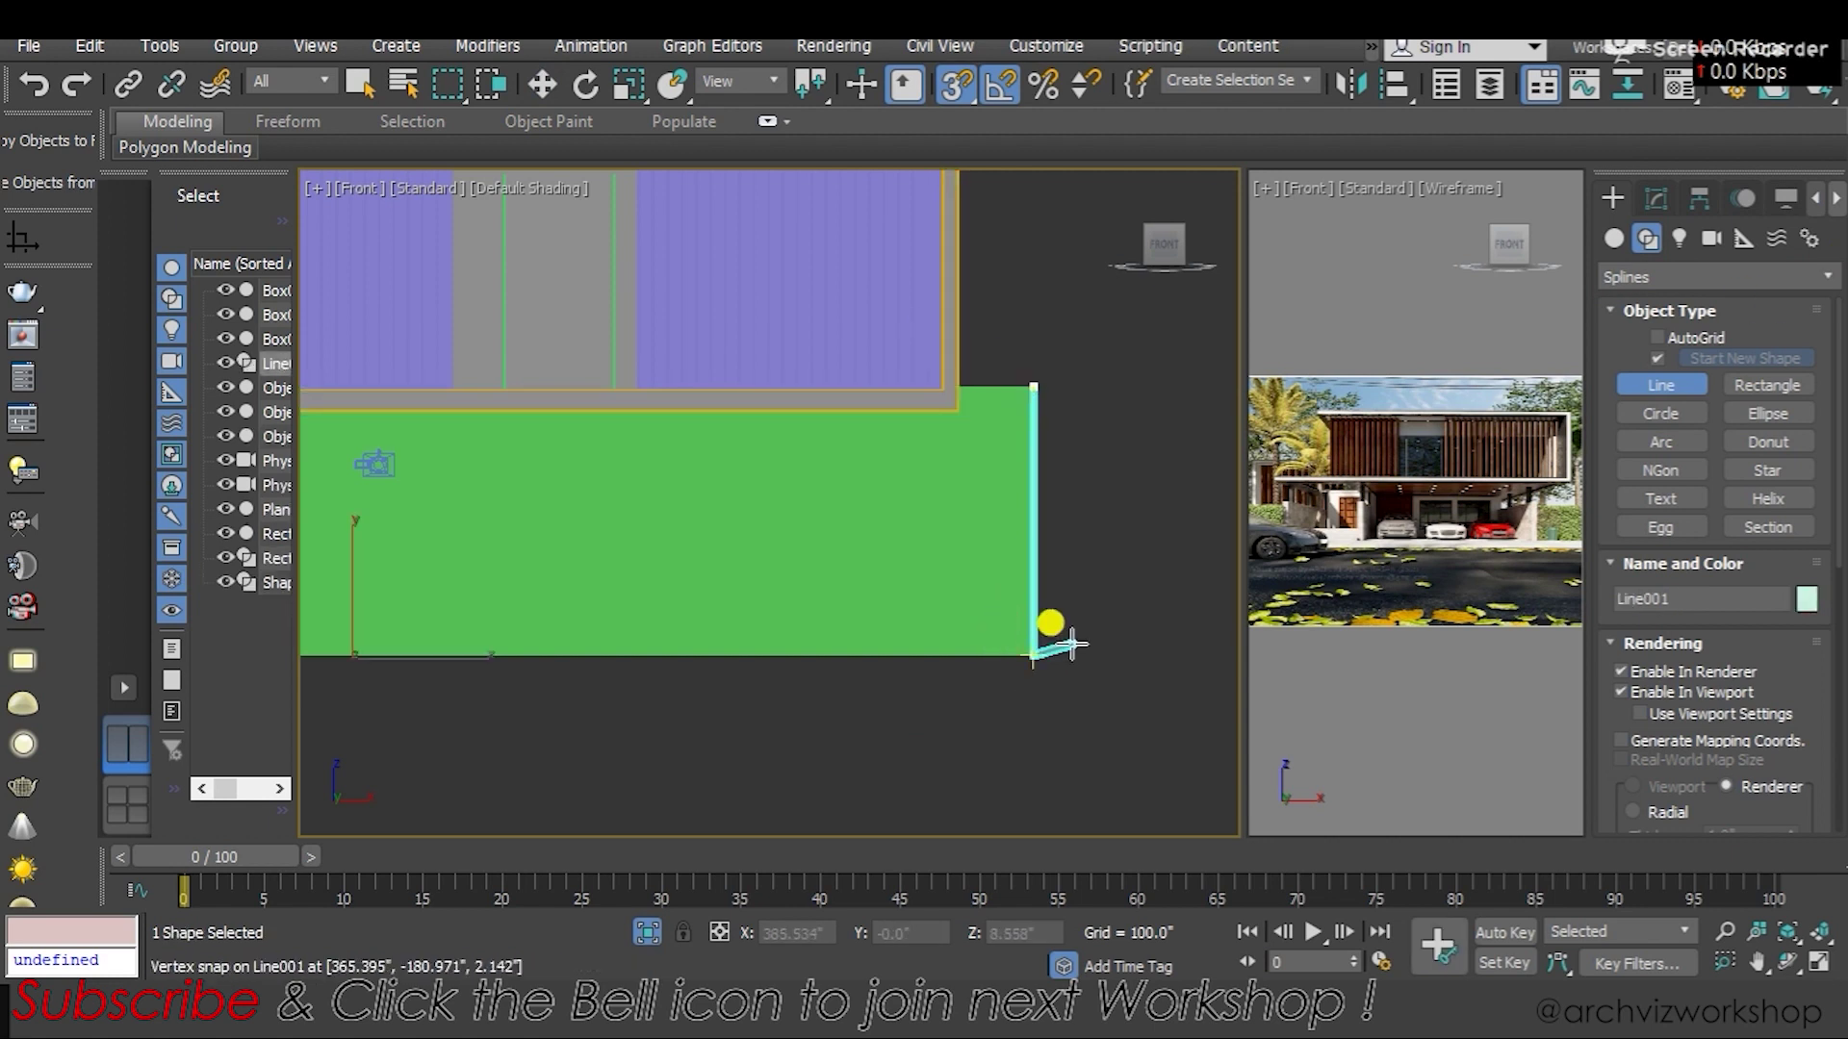
{"action": "right_click", "coordinate": [1182, 627]}
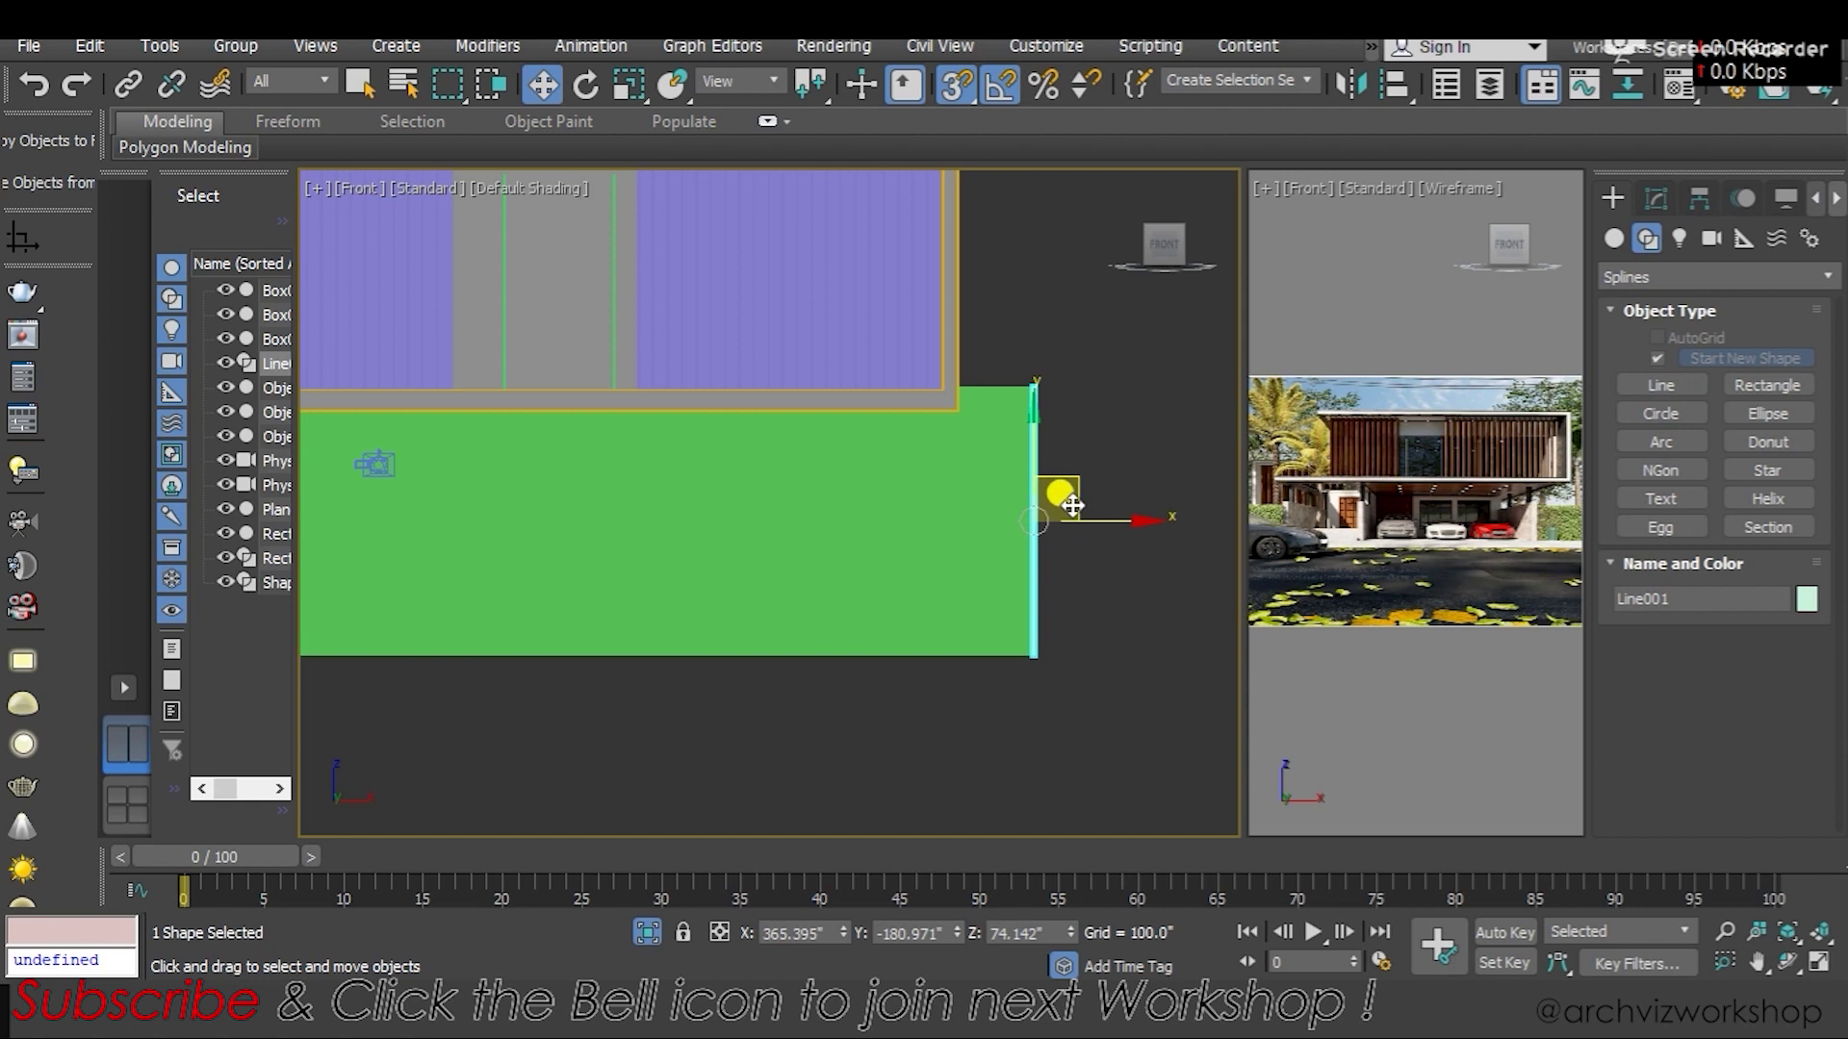
{"action": "left_click_drag", "start_coordinate": [1081, 503], "coordinate": [1114, 503]}
{"action": "mouse_move", "coordinate": [1114, 504]}
{"action": "middle_mouse_down"}
{"action": "mouse_move", "coordinate": [933, 436]}
{"action": "mouse_move", "coordinate": [1091, 445]}
{"action": "middle_mouse_up"}
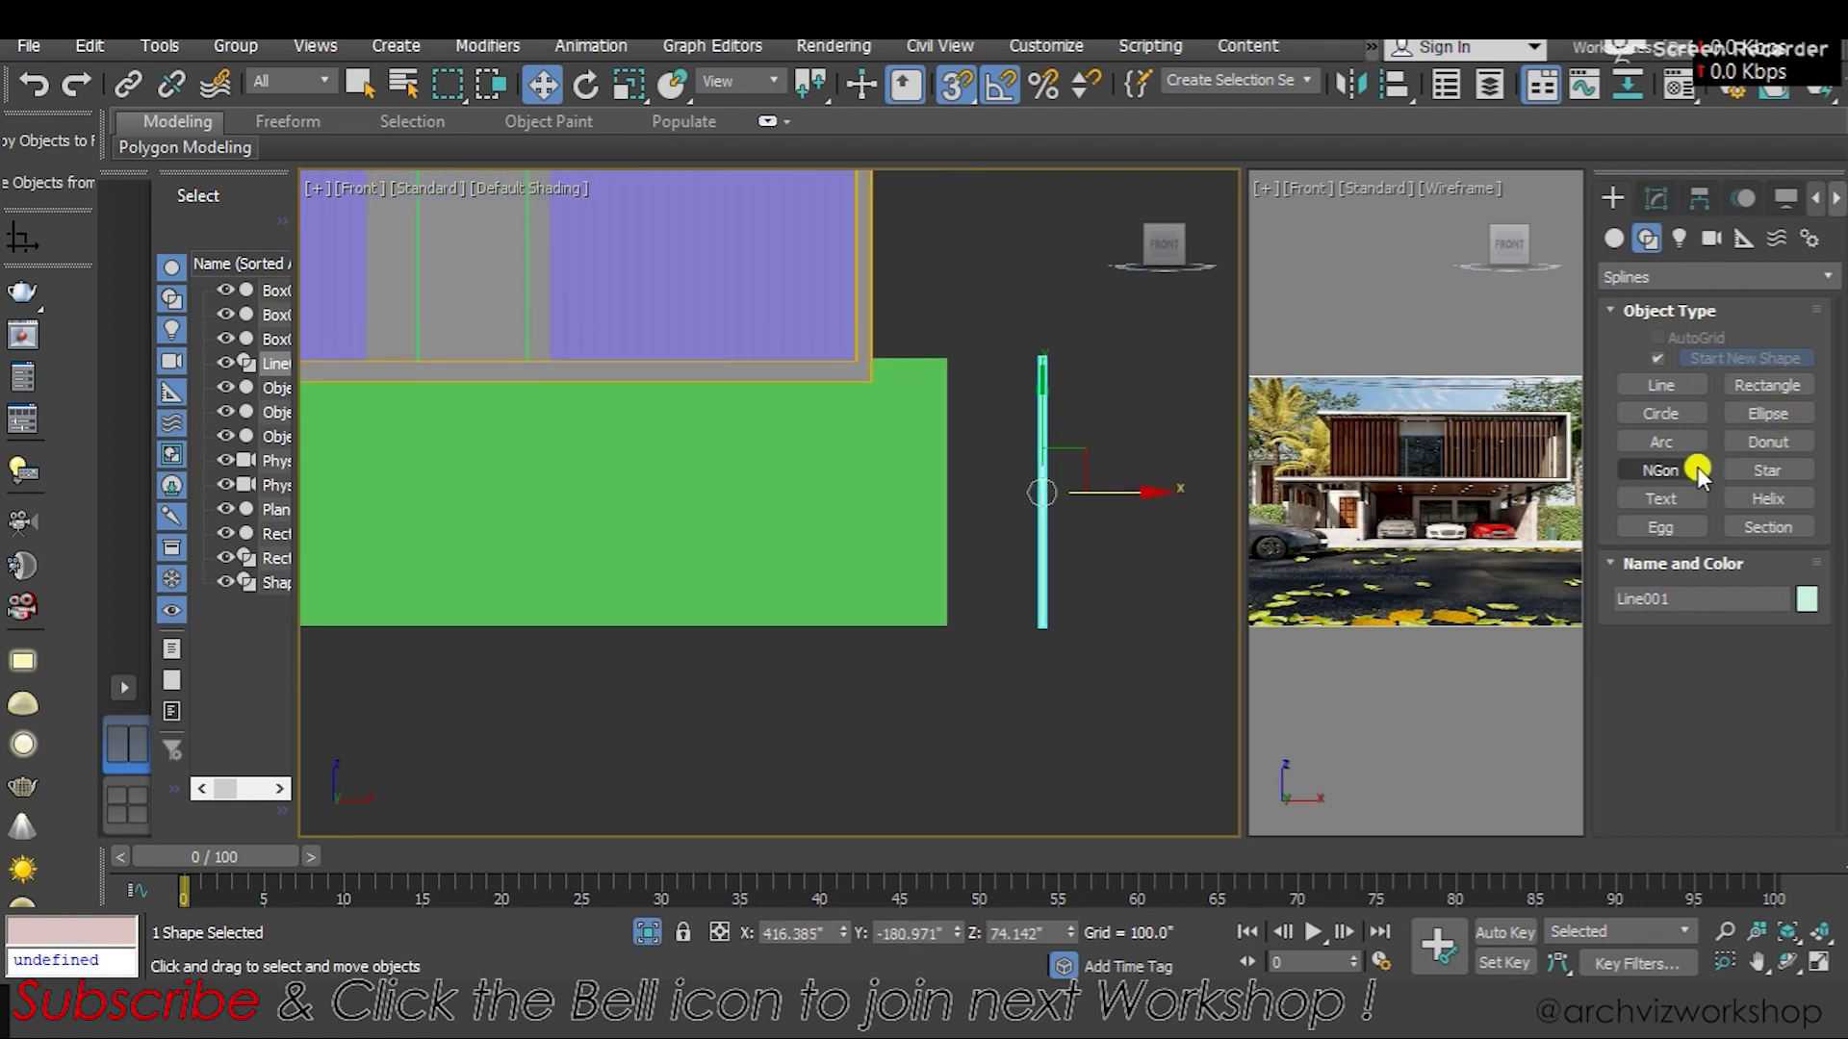
Add a Sweep modifier to Line001, try the Tee section, then settle on Wide Flange
{"action": "left_click", "coordinate": [1657, 196]}
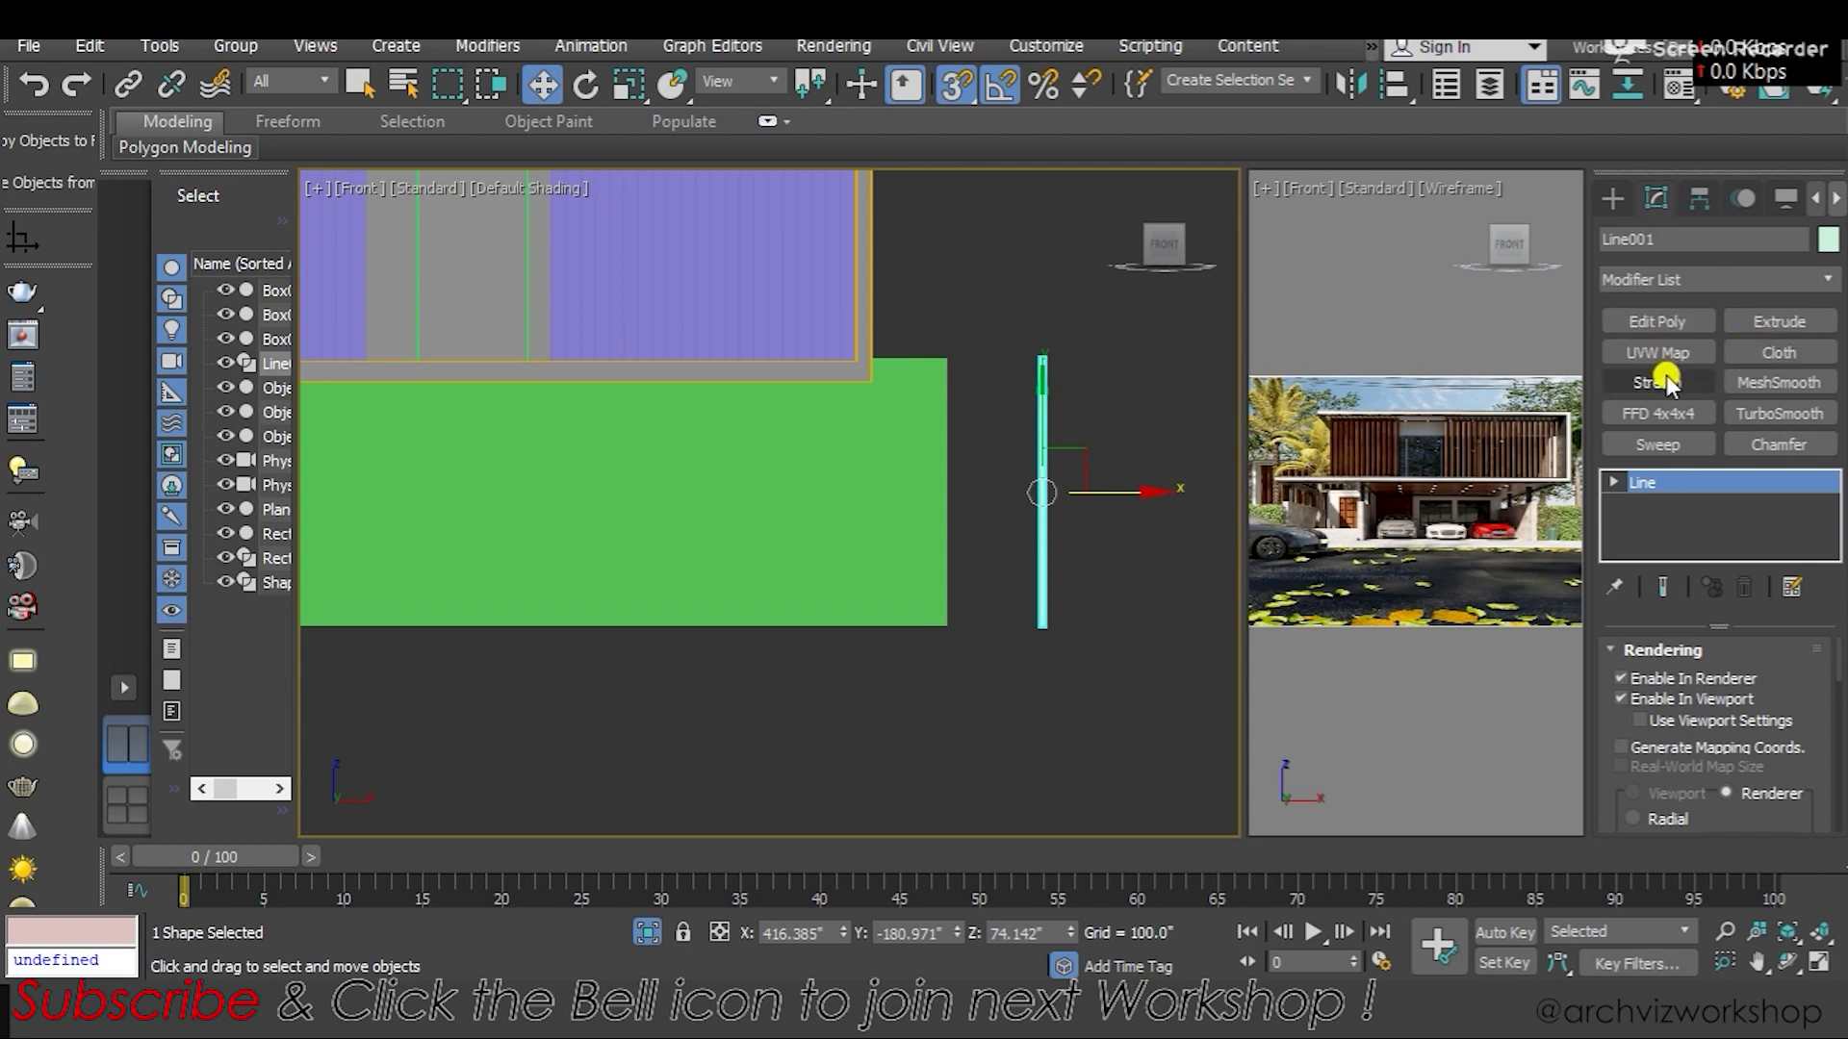
{"action": "left_click", "coordinate": [1674, 446]}
{"action": "mouse_move", "coordinate": [1134, 476]}
{"action": "middle_mouse_down", "text": "alt"}
{"action": "mouse_move", "coordinate": [795, 570]}
{"action": "mouse_move", "coordinate": [746, 558]}
{"action": "mouse_move", "coordinate": [939, 521]}
{"action": "mouse_move", "coordinate": [851, 569]}
{"action": "mouse_move", "coordinate": [871, 577]}
{"action": "middle_mouse_up", "text": "alt"}
{"action": "left_click", "coordinate": [1719, 753]}
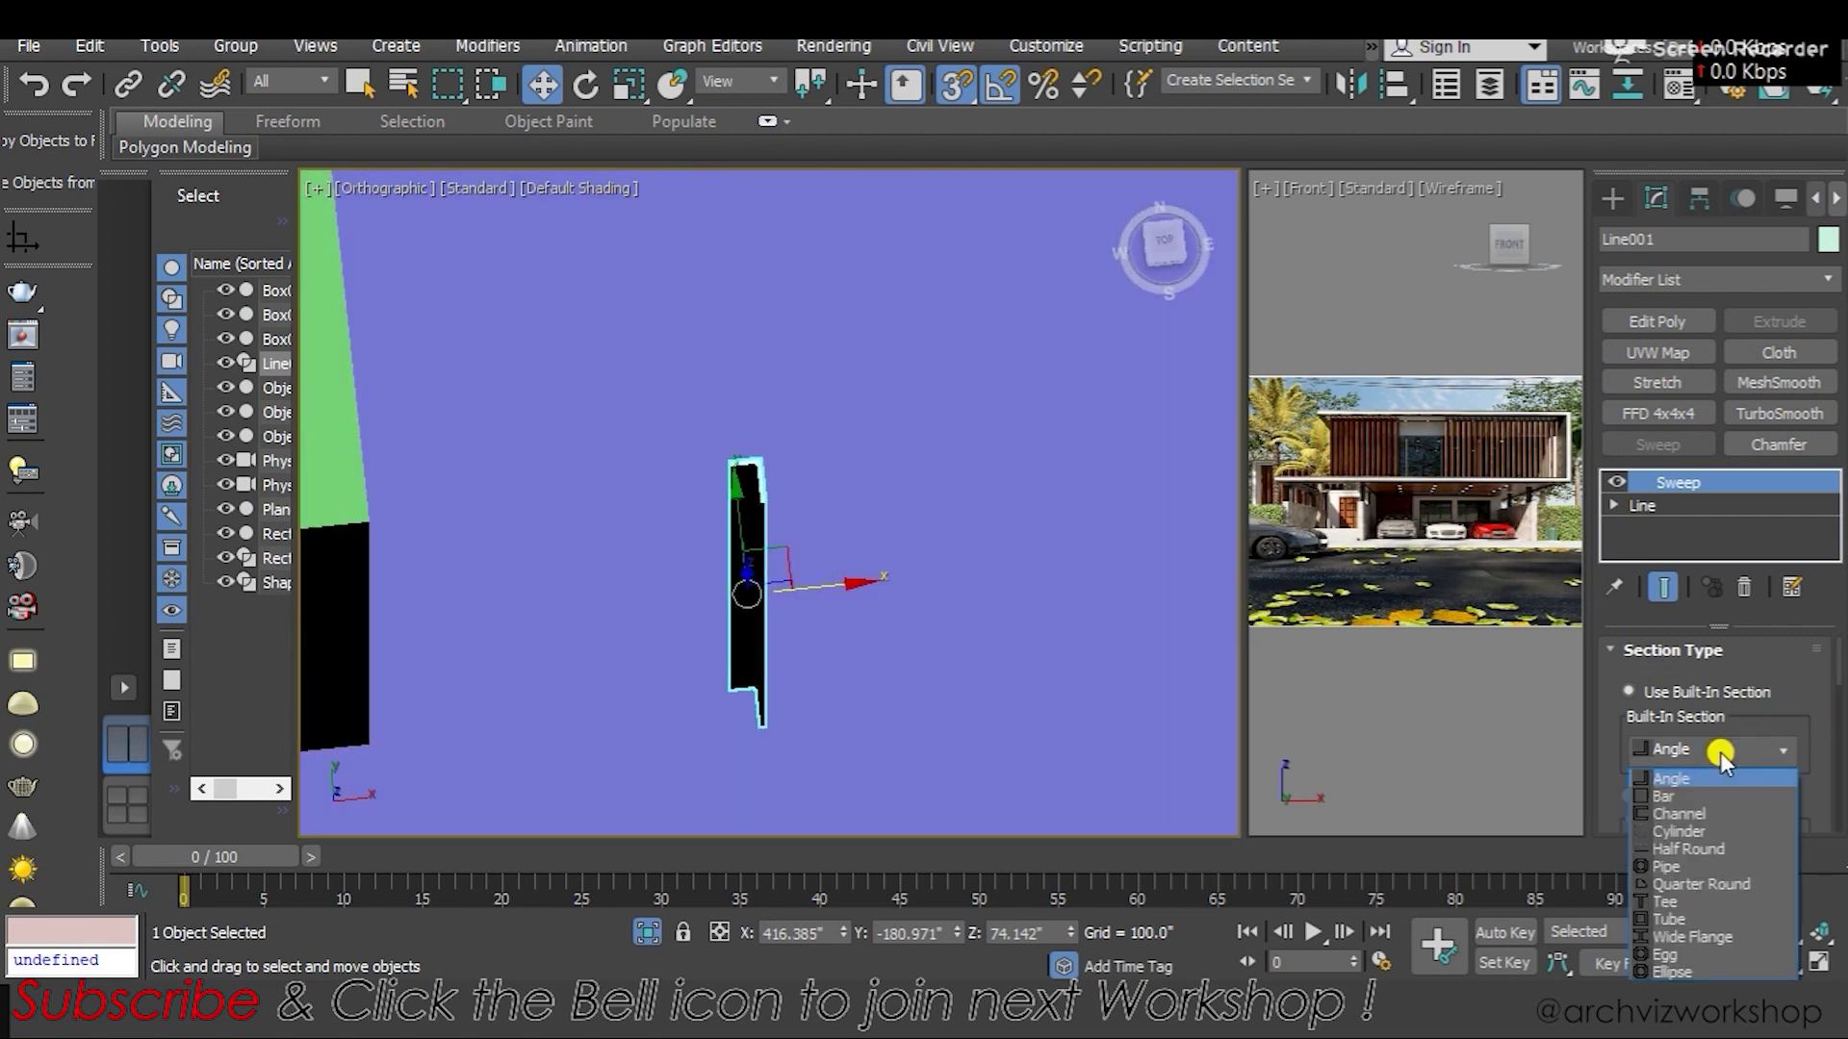
{"action": "left_click", "coordinate": [1675, 904]}
{"action": "mouse_move", "coordinate": [953, 596]}
{"action": "middle_mouse_down", "text": "alt"}
{"action": "mouse_move", "coordinate": [973, 577]}
{"action": "mouse_move", "coordinate": [907, 648]}
{"action": "mouse_move", "coordinate": [1023, 589]}
{"action": "middle_mouse_up", "text": "alt"}
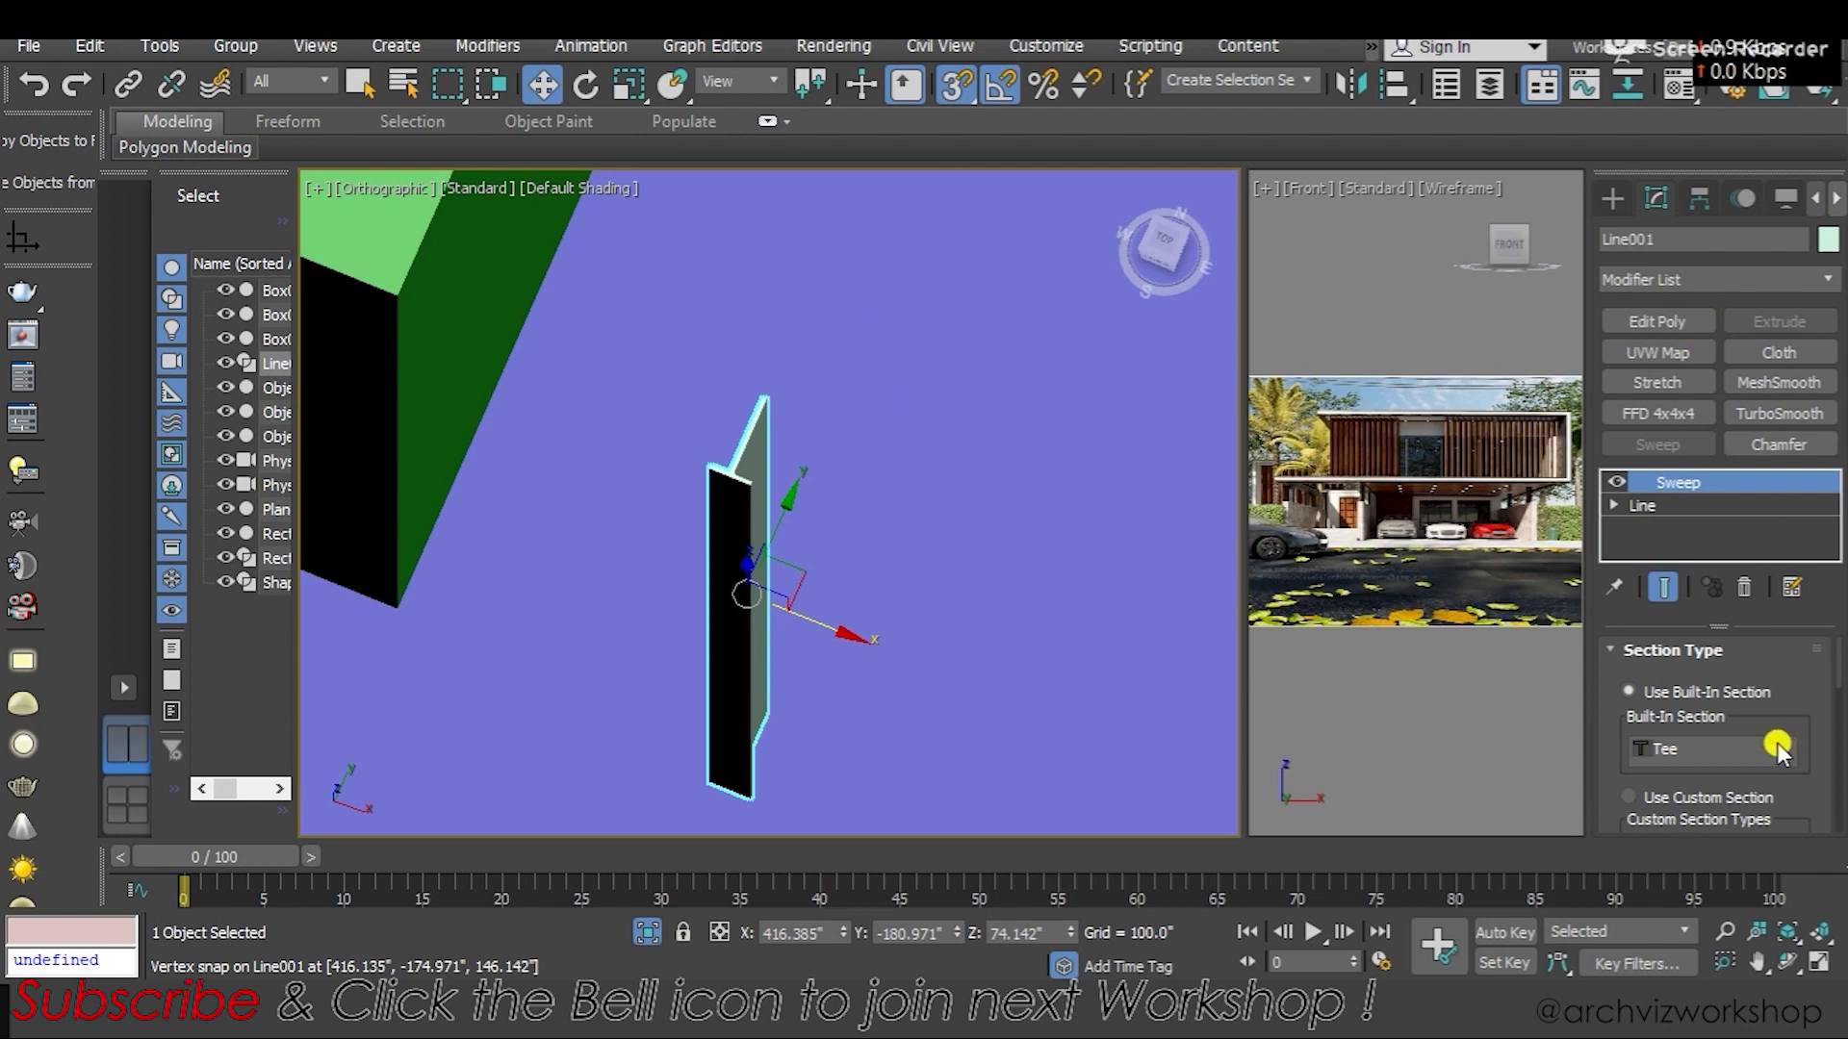
{"action": "left_click", "coordinate": [1695, 751]}
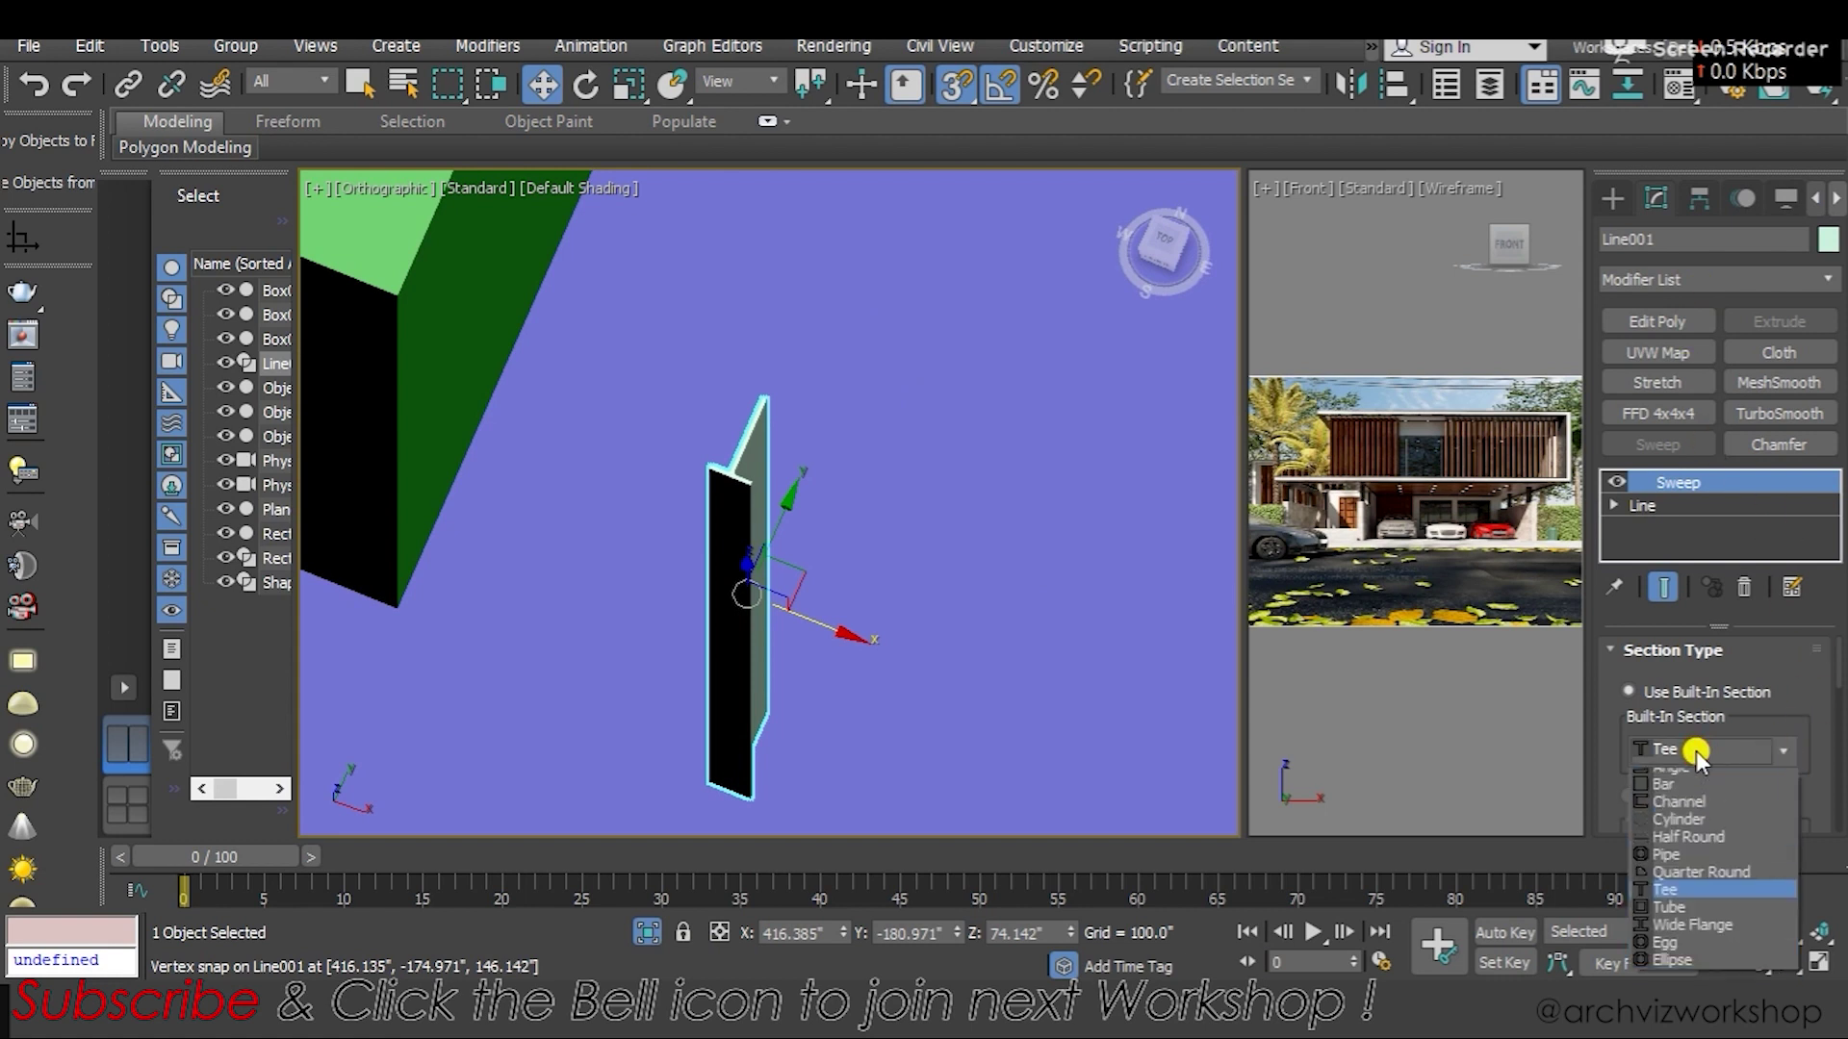
{"action": "left_click", "coordinate": [1684, 937]}
{"action": "mouse_move", "coordinate": [499, 395]}
{"action": "middle_mouse_down", "text": "alt"}
{"action": "mouse_move", "coordinate": [767, 395]}
{"action": "mouse_move", "coordinate": [620, 361]}
{"action": "mouse_move", "coordinate": [858, 524]}
{"action": "mouse_move", "coordinate": [874, 363]}
{"action": "mouse_move", "coordinate": [789, 420]}
{"action": "mouse_move", "coordinate": [834, 465]}
{"action": "mouse_move", "coordinate": [878, 466]}
{"action": "mouse_move", "coordinate": [1010, 363]}
{"action": "mouse_move", "coordinate": [1001, 413]}
{"action": "middle_mouse_up", "text": "alt"}
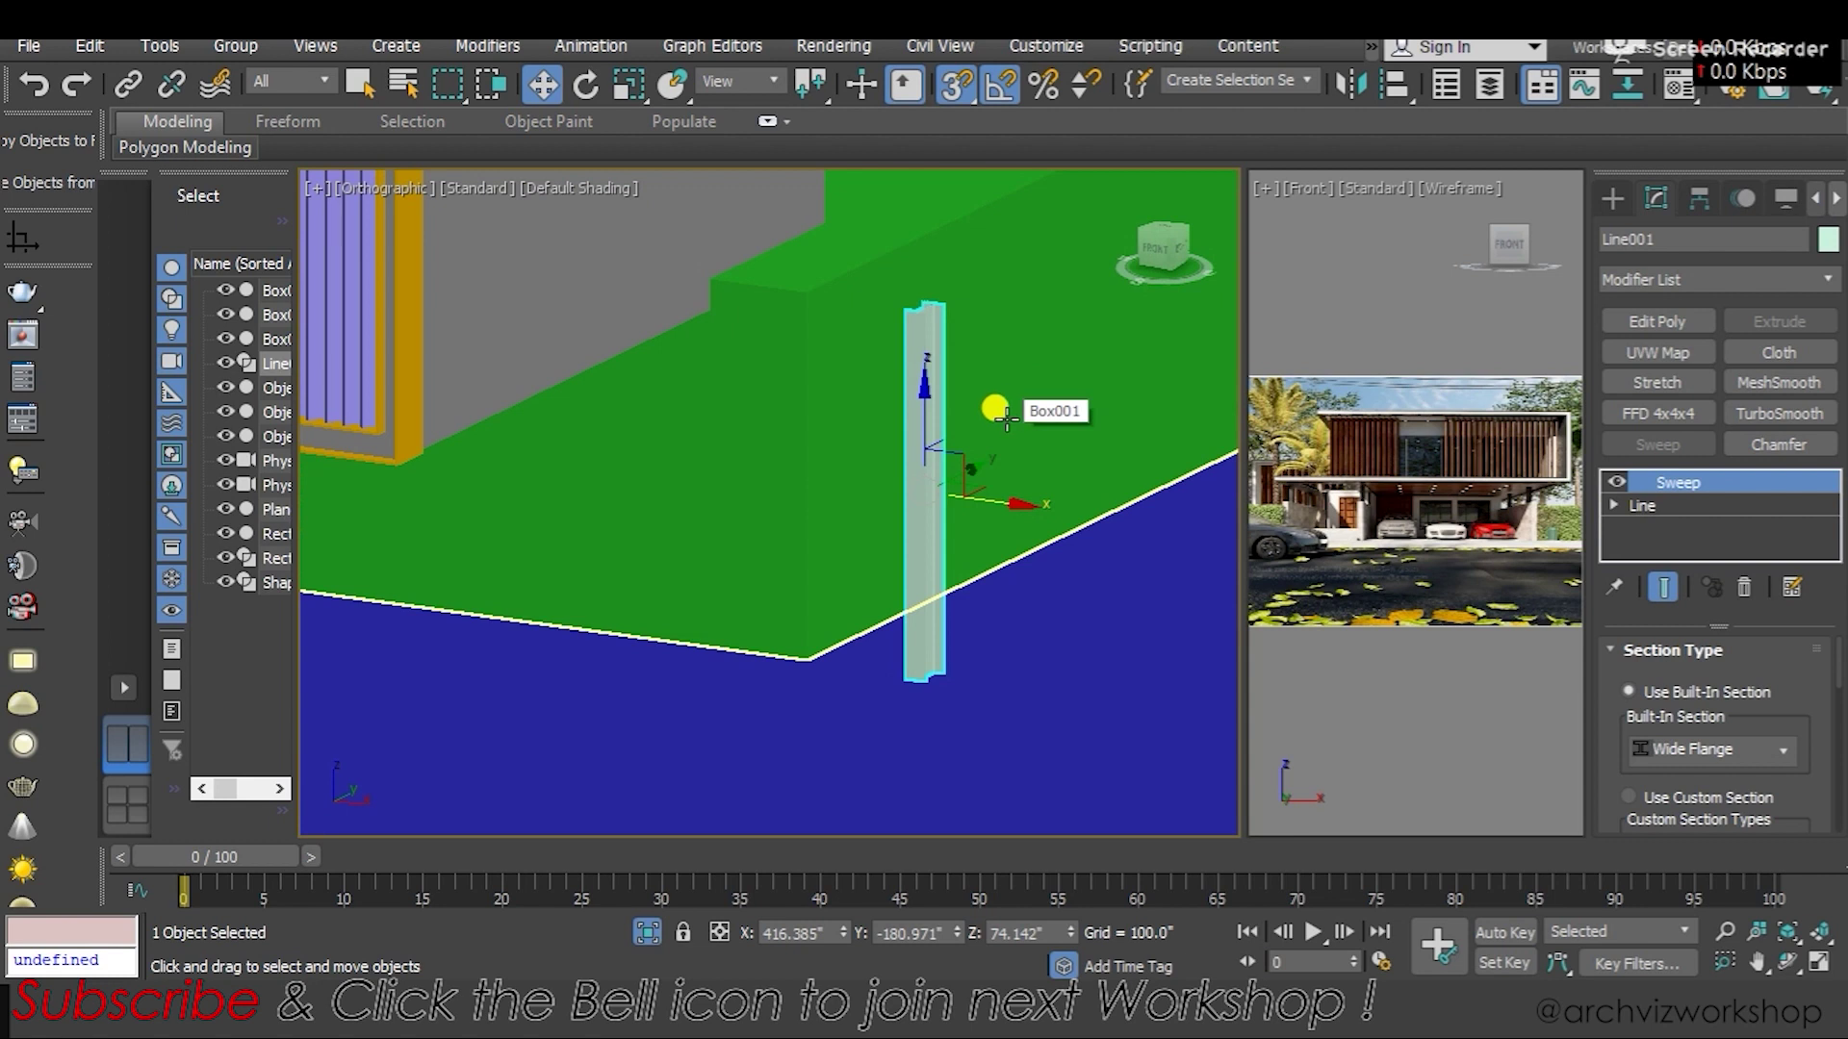
With snapping off, move the I-beam column left along the green slab in Front view
{"action": "key", "text": "f"}
{"action": "key", "text": "l"}
{"action": "key", "text": "f"}
{"action": "middle_click_drag", "start_coordinate": [1010, 482], "coordinate": [1078, 523]}
{"action": "key", "text": "s"}
{"action": "left_click_drag", "start_coordinate": [1074, 517], "coordinate": [939, 517]}
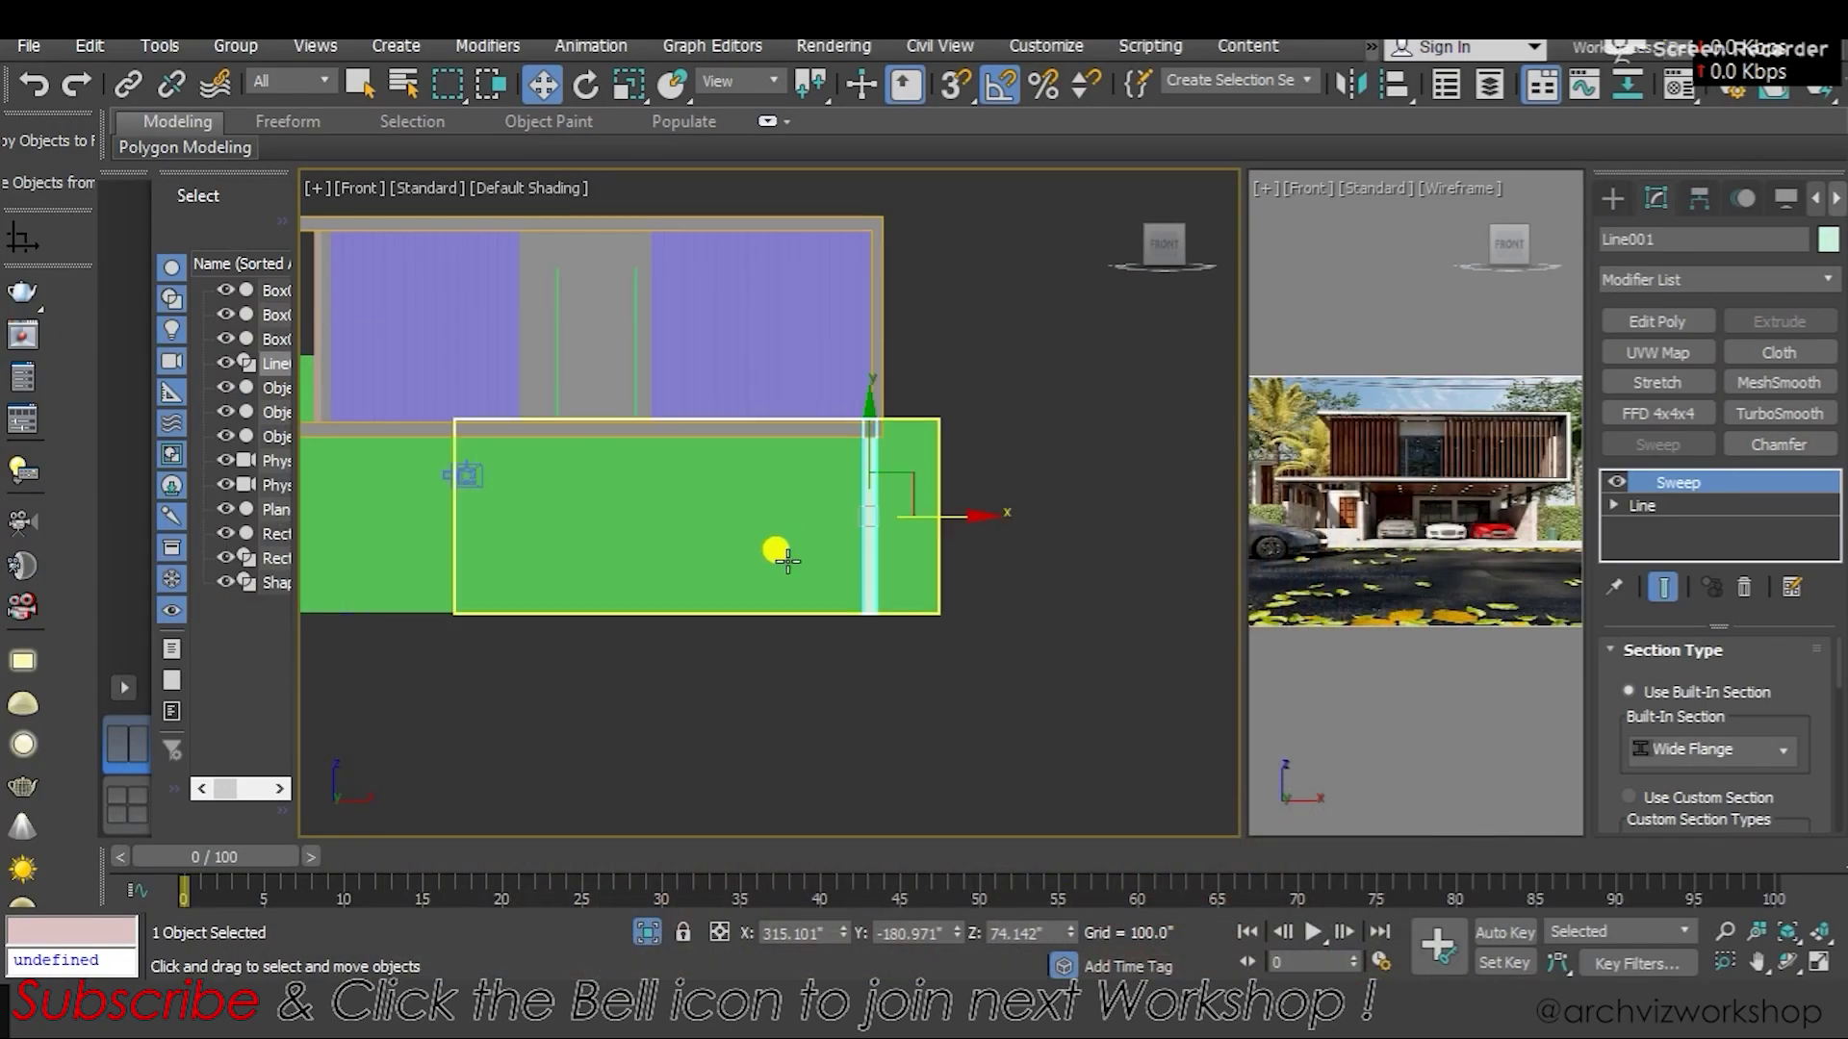
{"action": "left_click_drag", "start_coordinate": [926, 515], "coordinate": [862, 510]}
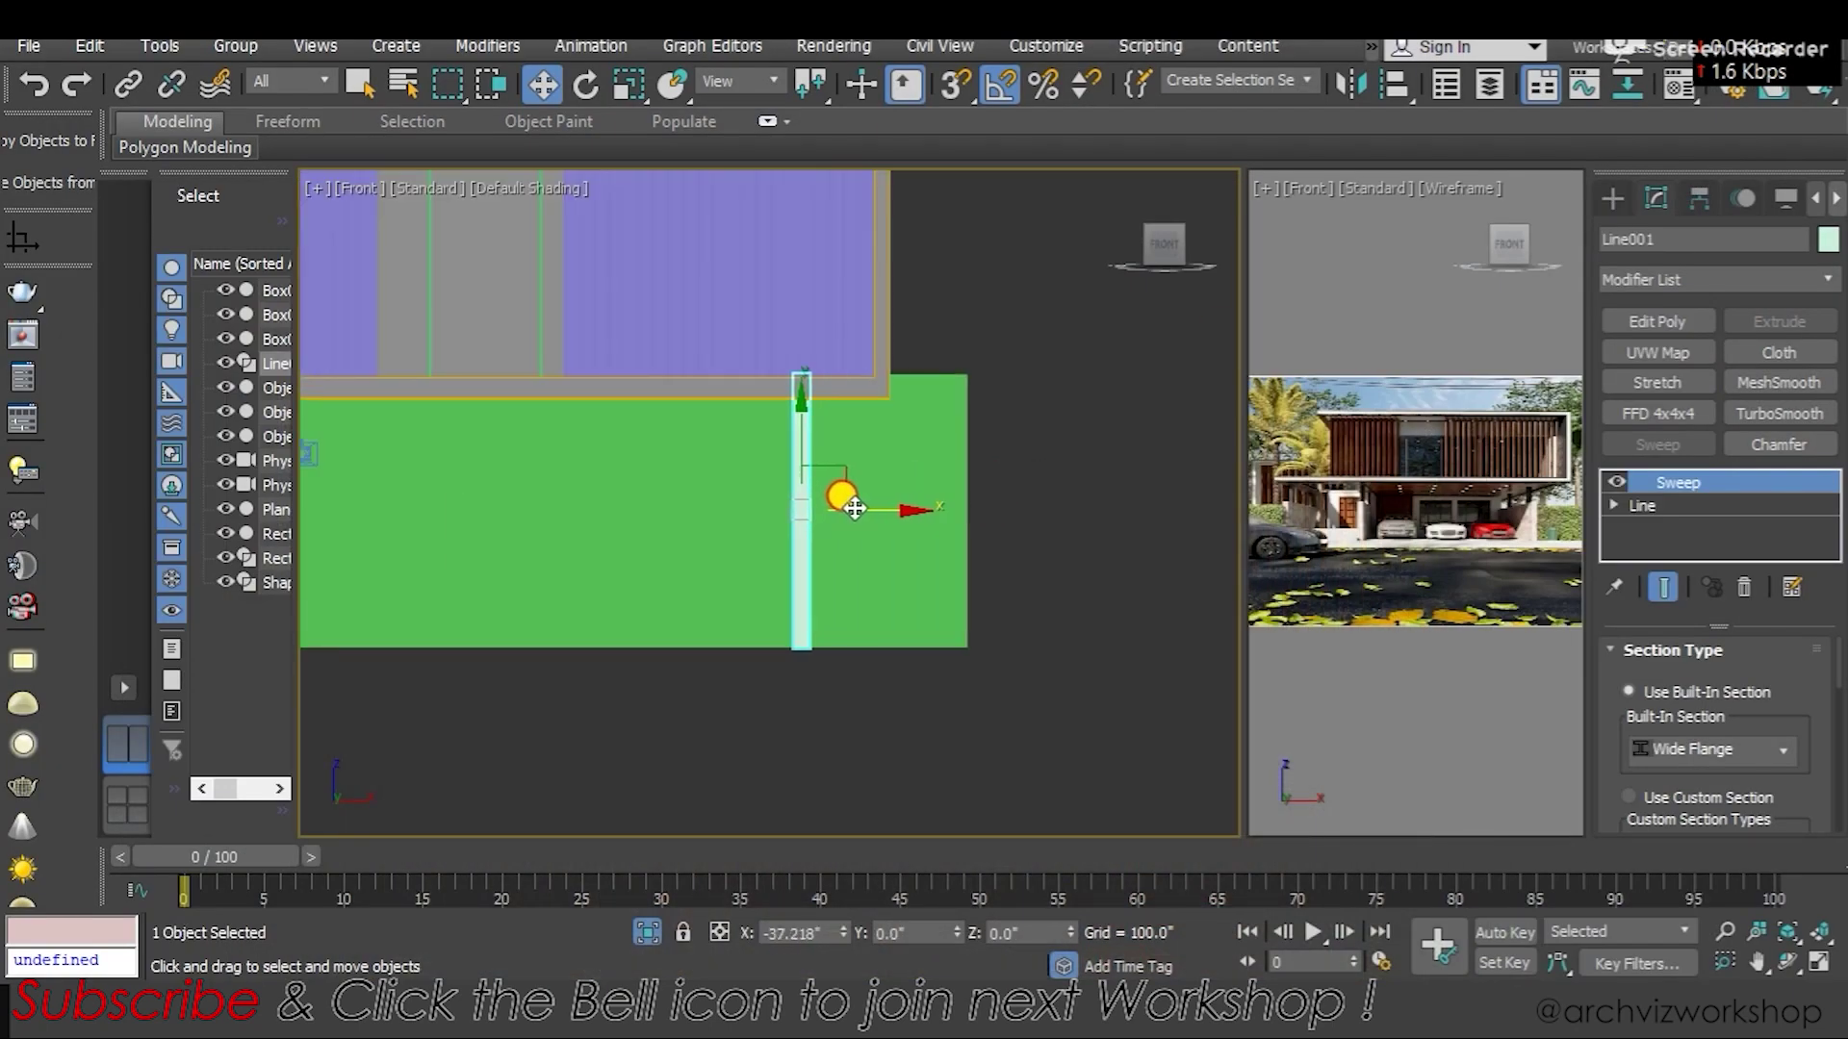
{"action": "middle_click_drag", "start_coordinate": [855, 509], "coordinate": [861, 498], "text": "alt"}
{"action": "left_click_drag", "start_coordinate": [861, 499], "coordinate": [503, 544]}
{"action": "mouse_move", "coordinate": [503, 544]}
{"action": "middle_mouse_down", "text": "alt"}
{"action": "mouse_move", "coordinate": [632, 487]}
{"action": "mouse_move", "coordinate": [816, 563]}
{"action": "mouse_move", "coordinate": [1229, 507]}
{"action": "mouse_move", "coordinate": [702, 693]}
{"action": "mouse_move", "coordinate": [442, 610]}
{"action": "mouse_move", "coordinate": [603, 528]}
{"action": "mouse_move", "coordinate": [726, 619]}
{"action": "mouse_move", "coordinate": [817, 556]}
{"action": "middle_mouse_up", "text": "alt"}
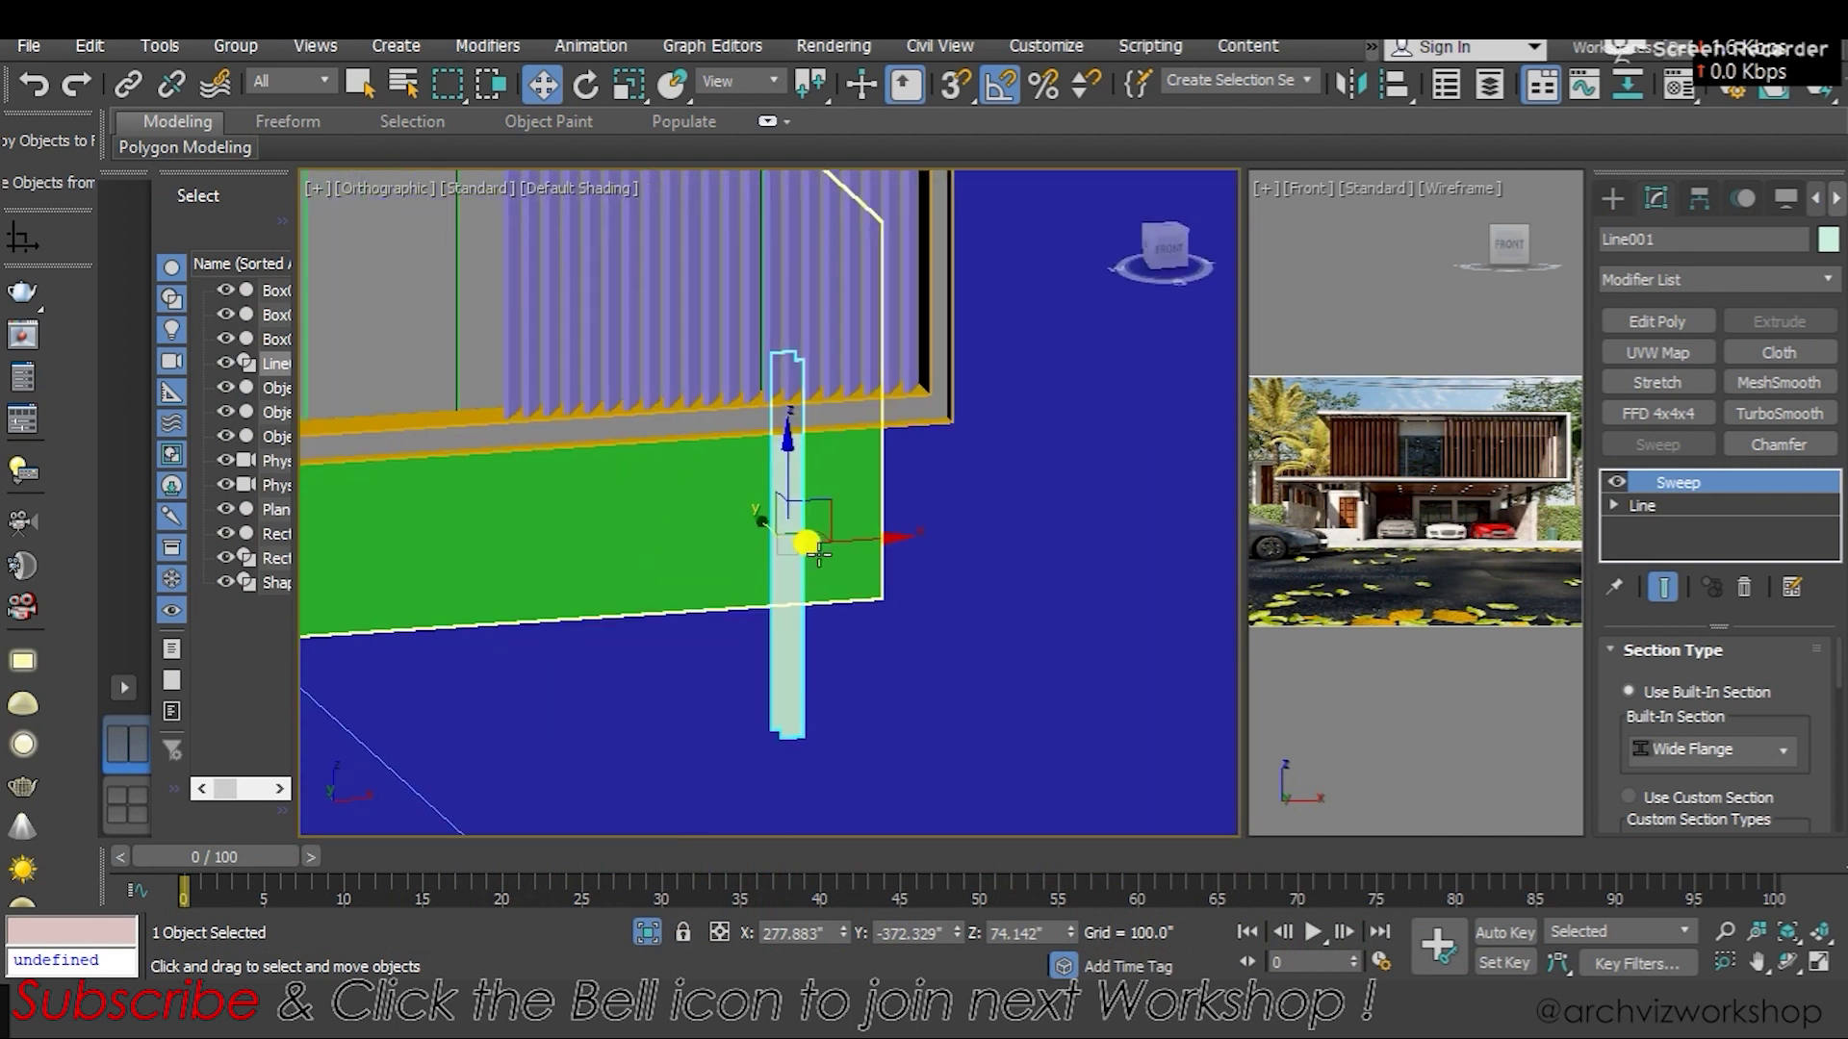
Inspect the column against the louvres and compare it with the house reference photo
{"action": "key", "text": "f"}
{"action": "scroll", "coordinate": [812, 537], "scroll_direction": "up", "scroll_amount": 5}
{"action": "scroll", "coordinate": [770, 318], "scroll_direction": "down", "scroll_amount": 2}
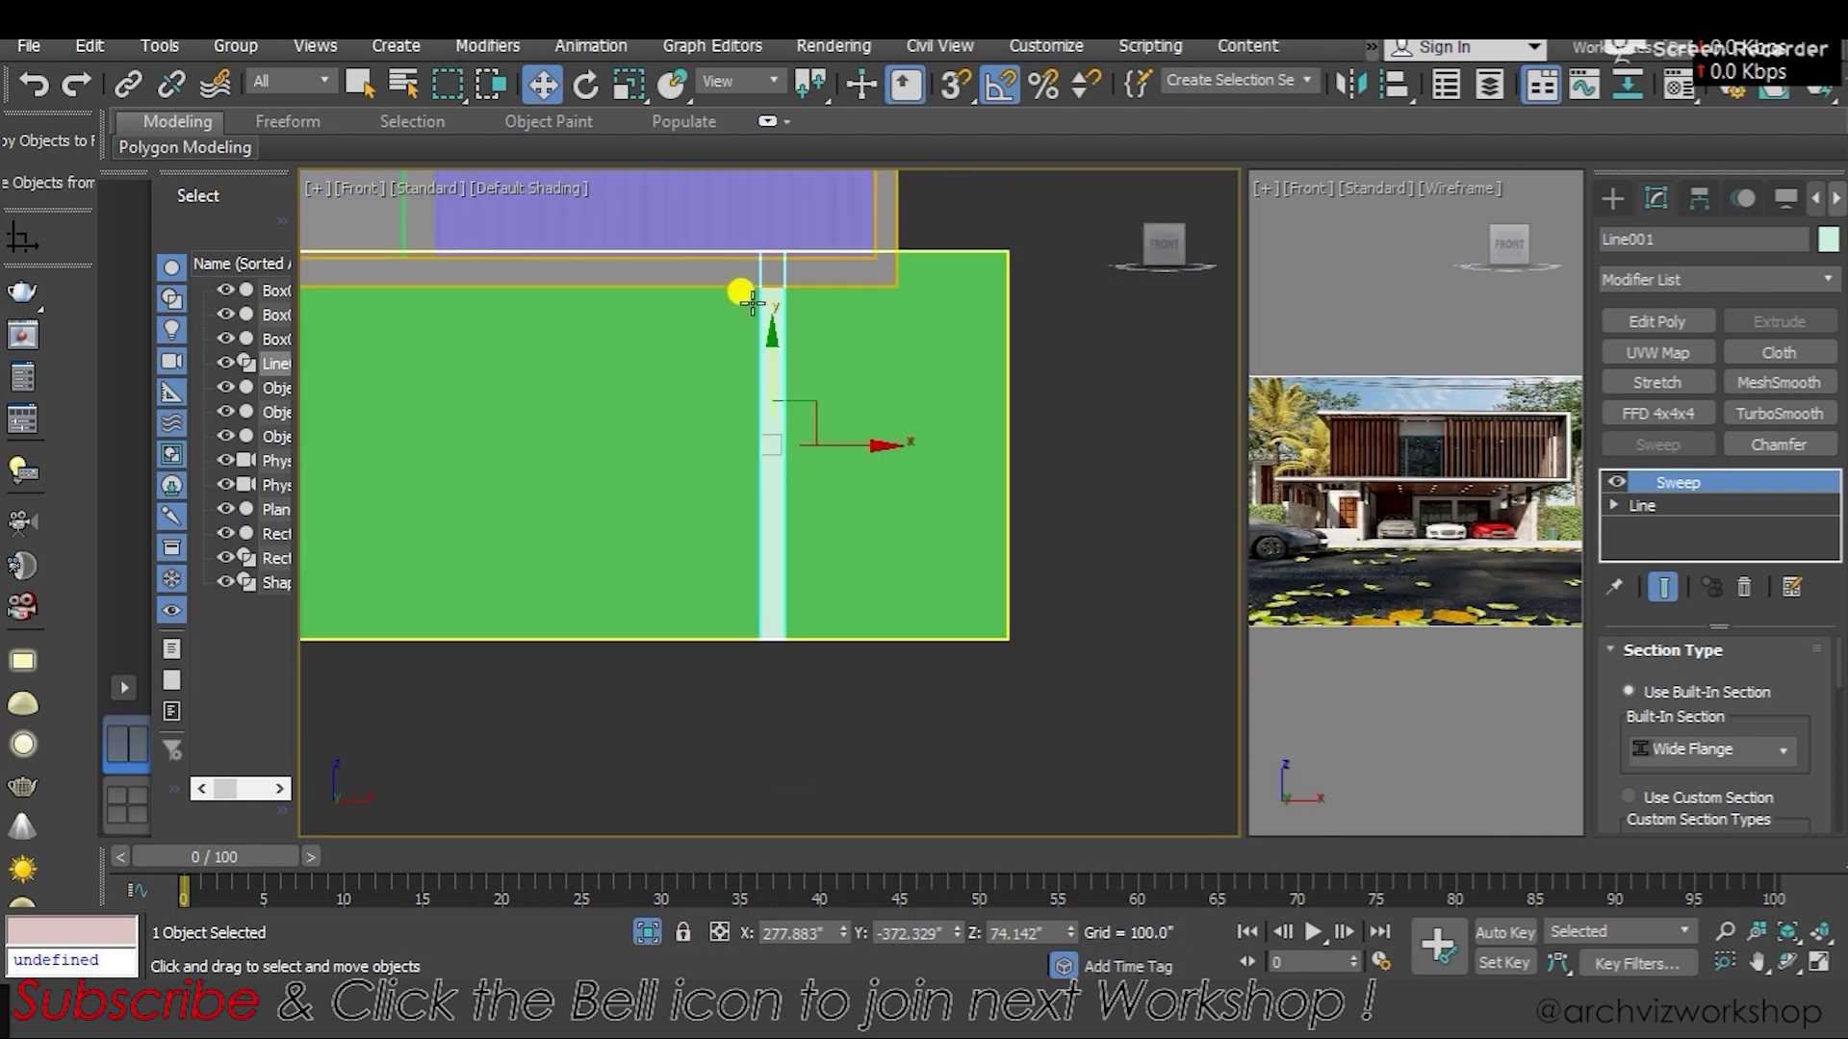
{"action": "mouse_move", "coordinate": [770, 318]}
{"action": "middle_mouse_down"}
{"action": "mouse_move", "coordinate": [797, 640]}
{"action": "mouse_move", "coordinate": [805, 558]}
{"action": "middle_mouse_up"}
{"action": "scroll", "coordinate": [805, 627], "scroll_direction": "down", "scroll_amount": 1}
{"action": "scroll", "coordinate": [827, 563], "scroll_direction": "down", "scroll_amount": 1}
{"action": "mouse_move", "coordinate": [833, 487]}
{"action": "middle_mouse_down", "text": "alt"}
{"action": "mouse_move", "coordinate": [825, 577]}
{"action": "mouse_move", "coordinate": [770, 616]}
{"action": "mouse_move", "coordinate": [956, 610]}
{"action": "mouse_move", "coordinate": [825, 602]}
{"action": "mouse_move", "coordinate": [781, 626]}
{"action": "middle_mouse_up", "text": "alt"}
{"action": "scroll", "coordinate": [782, 626], "scroll_direction": "down", "scroll_amount": 4}
{"action": "scroll", "coordinate": [788, 631], "scroll_direction": "down", "scroll_amount": 1}
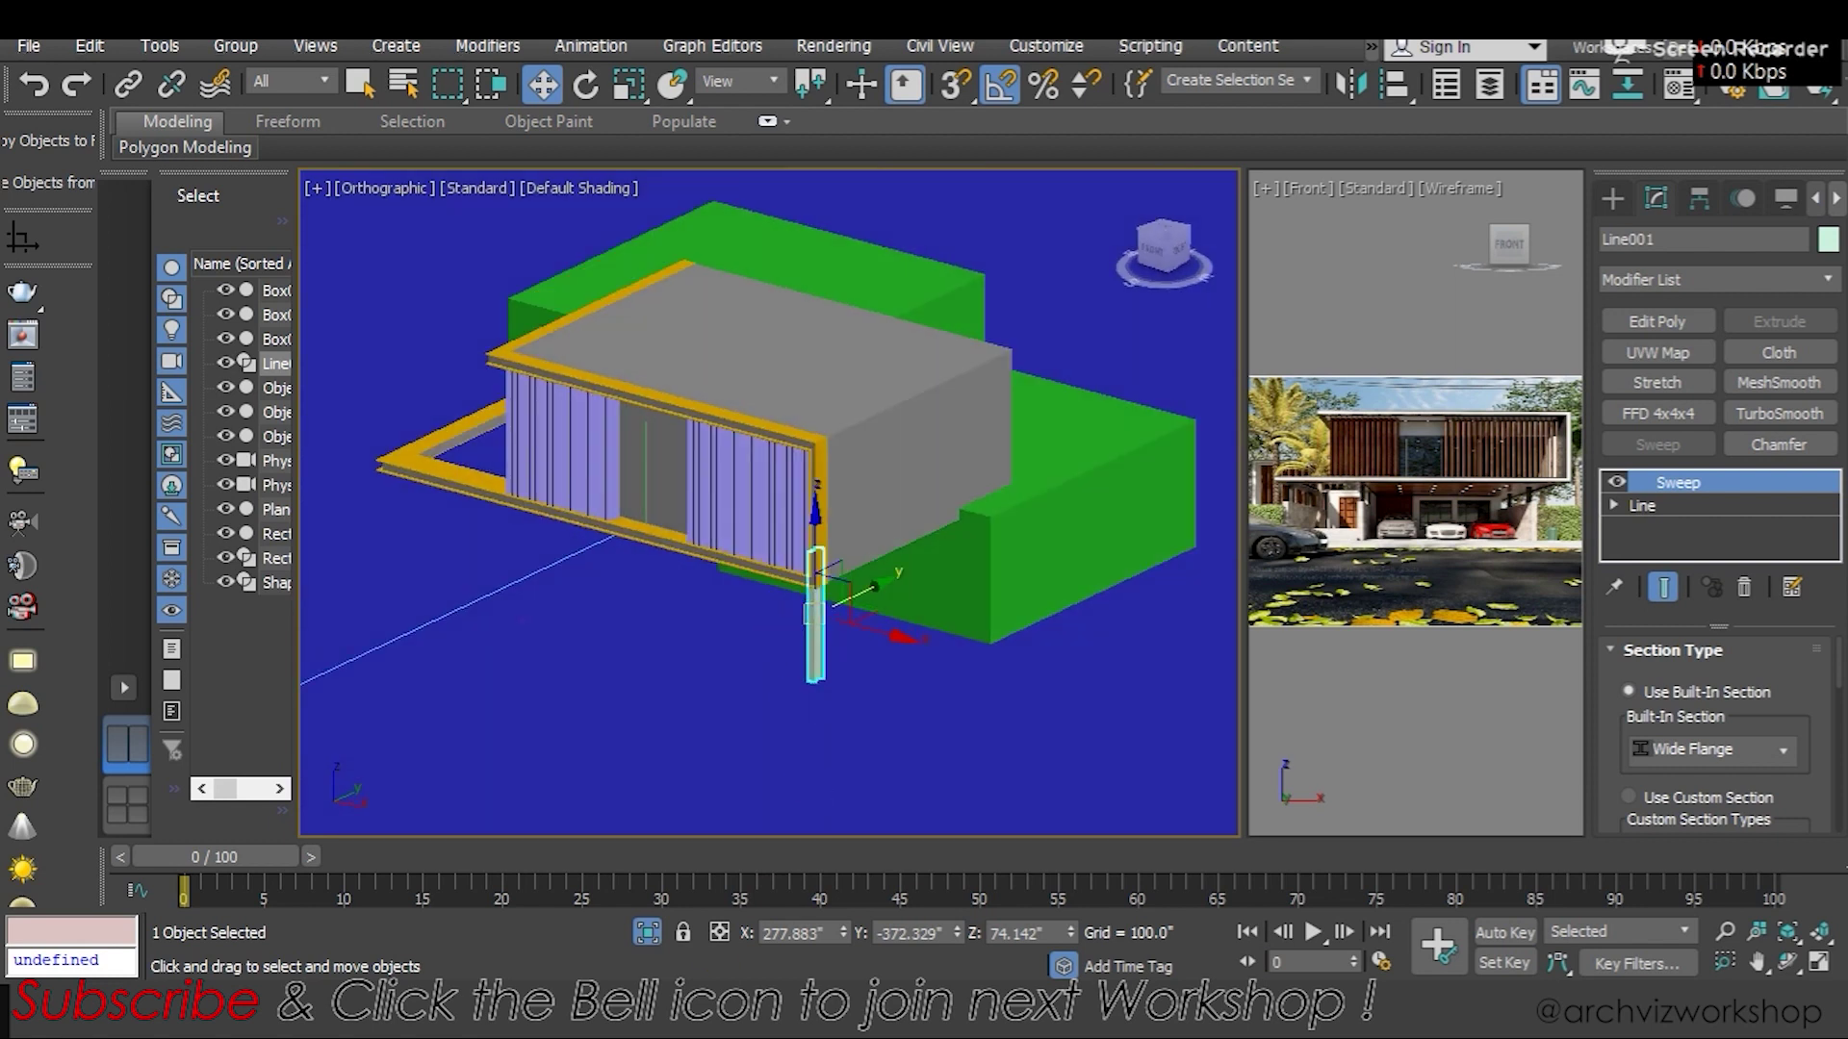
{"action": "key", "text": "alt+Tab"}
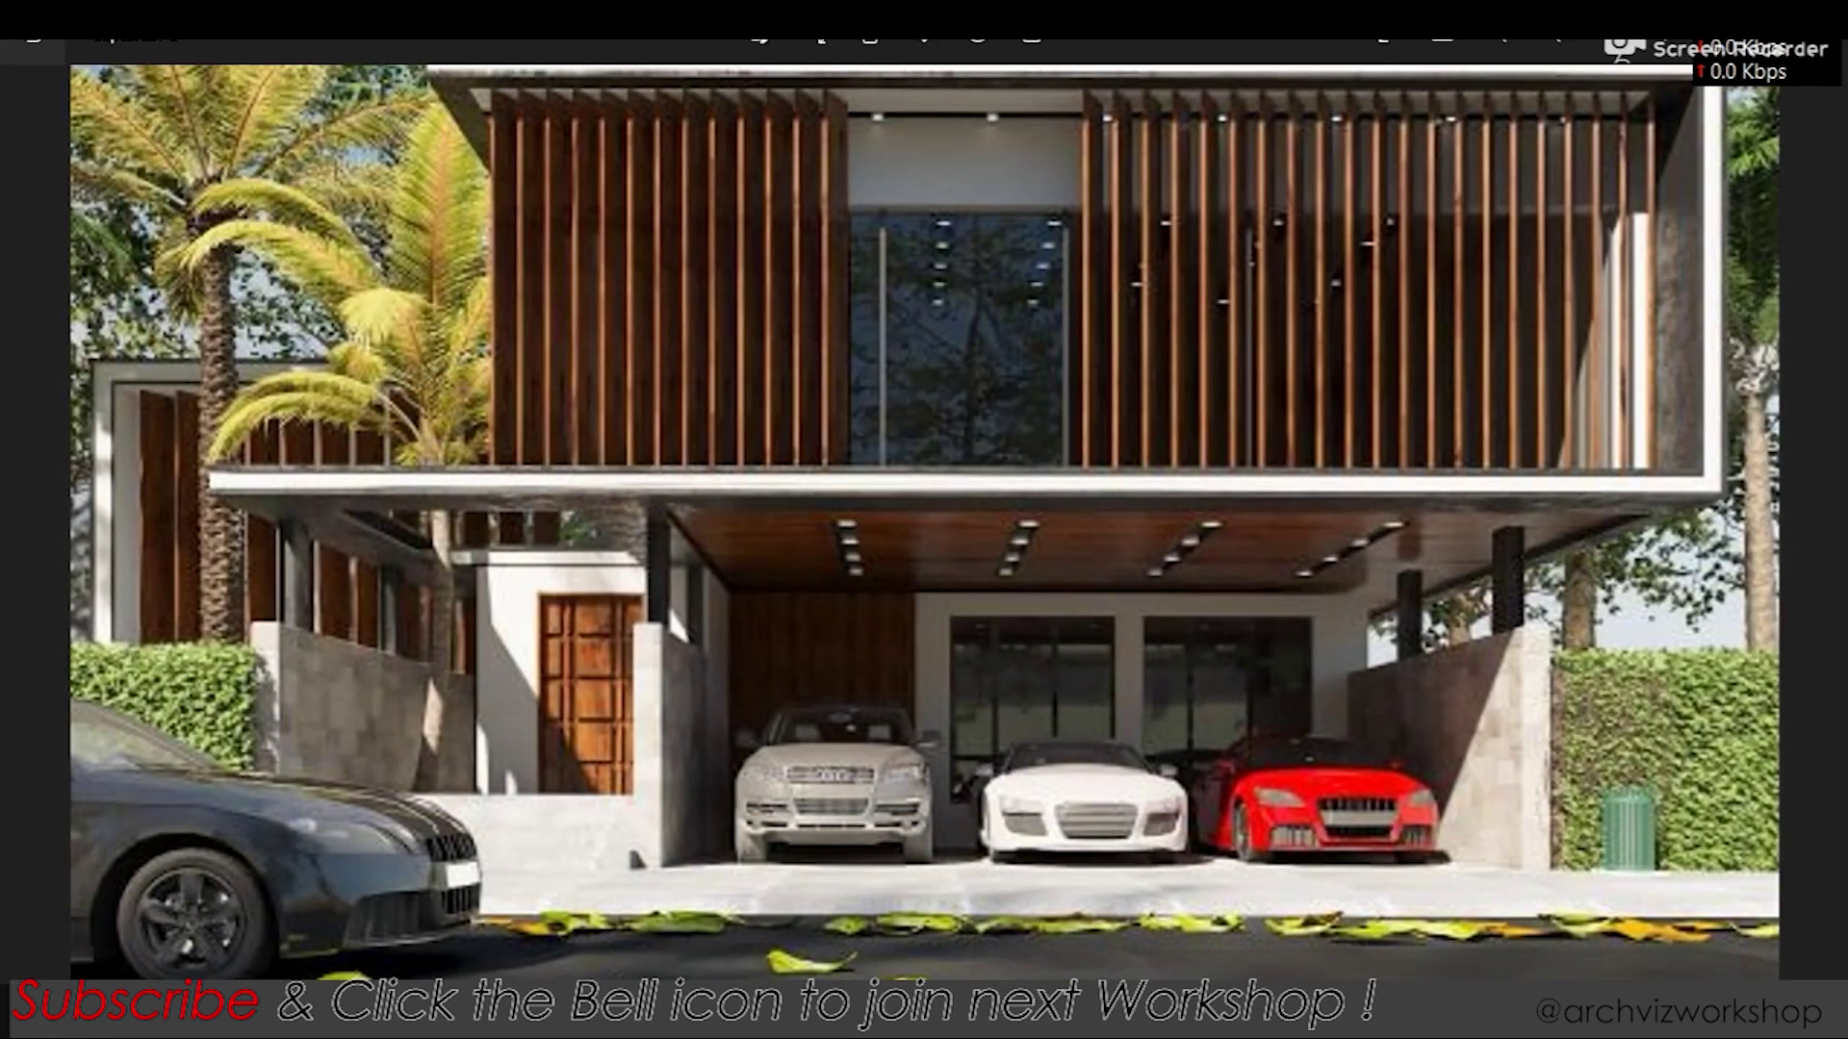
{"action": "key", "text": "alt+Tab"}
{"action": "mouse_move", "coordinate": [866, 610]}
{"action": "middle_mouse_down", "text": "alt"}
{"action": "mouse_move", "coordinate": [783, 626]}
{"action": "mouse_move", "coordinate": [837, 635]}
{"action": "mouse_move", "coordinate": [945, 388]}
{"action": "middle_mouse_up", "text": "alt"}
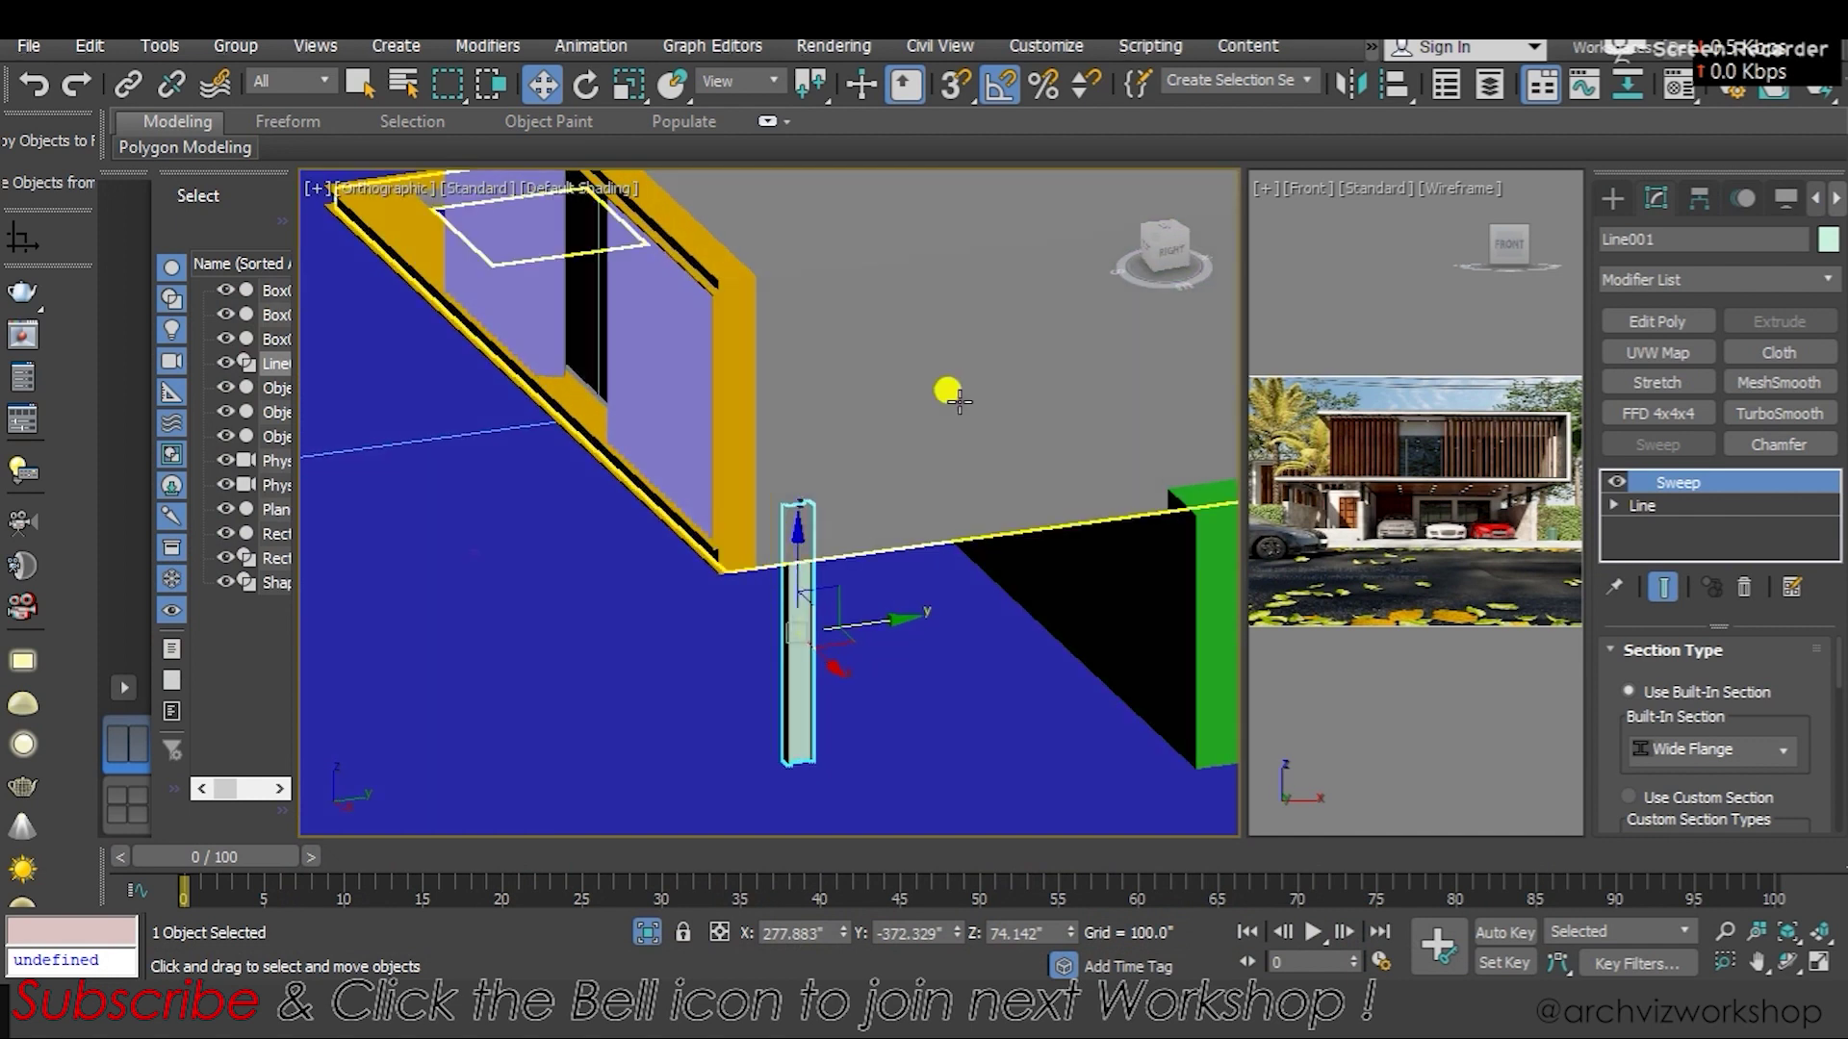
In Left view, move the column along X to sit under the slab's end
{"action": "left_click", "coordinate": [1166, 250]}
{"action": "scroll", "coordinate": [1064, 503], "scroll_direction": "down", "scroll_amount": 3}
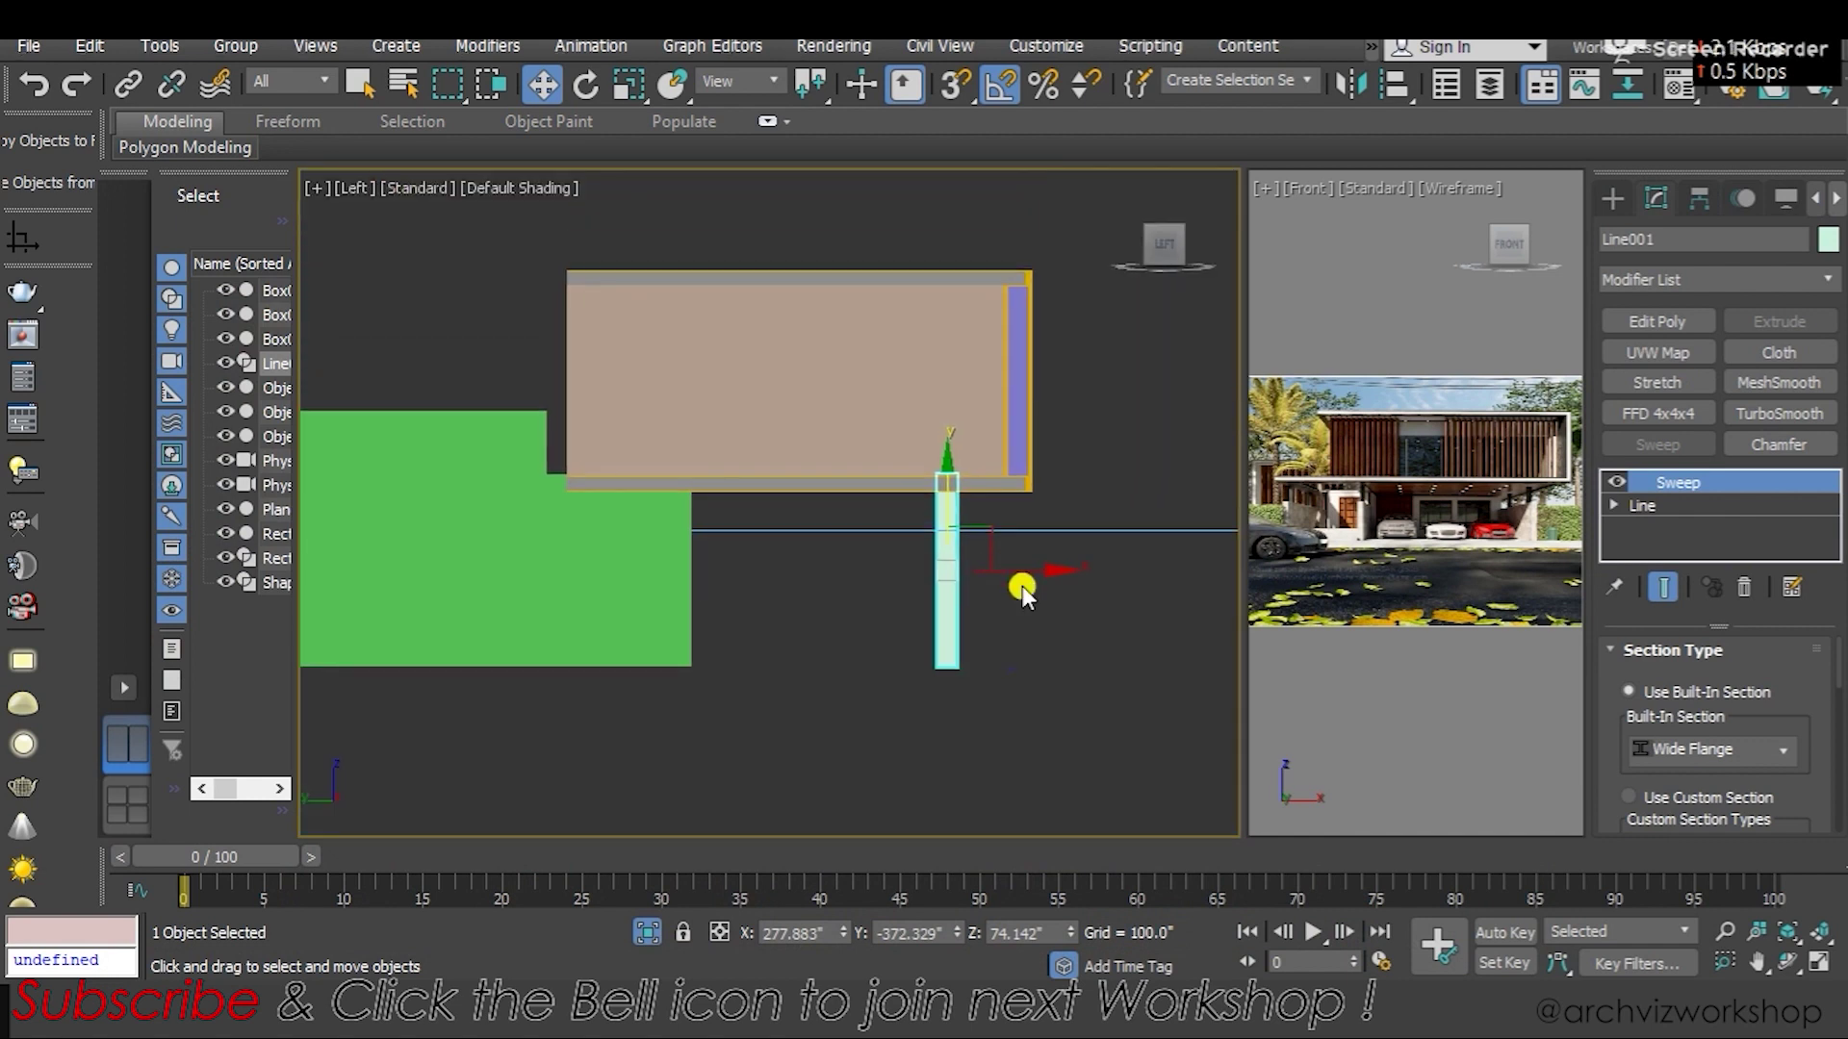
{"action": "scroll", "coordinate": [1001, 578], "scroll_direction": "up", "scroll_amount": 1}
{"action": "mouse_move", "coordinate": [1003, 580]}
{"action": "left_mouse_down"}
{"action": "mouse_move", "coordinate": [1065, 574]}
{"action": "mouse_move", "coordinate": [759, 566]}
{"action": "left_mouse_up"}
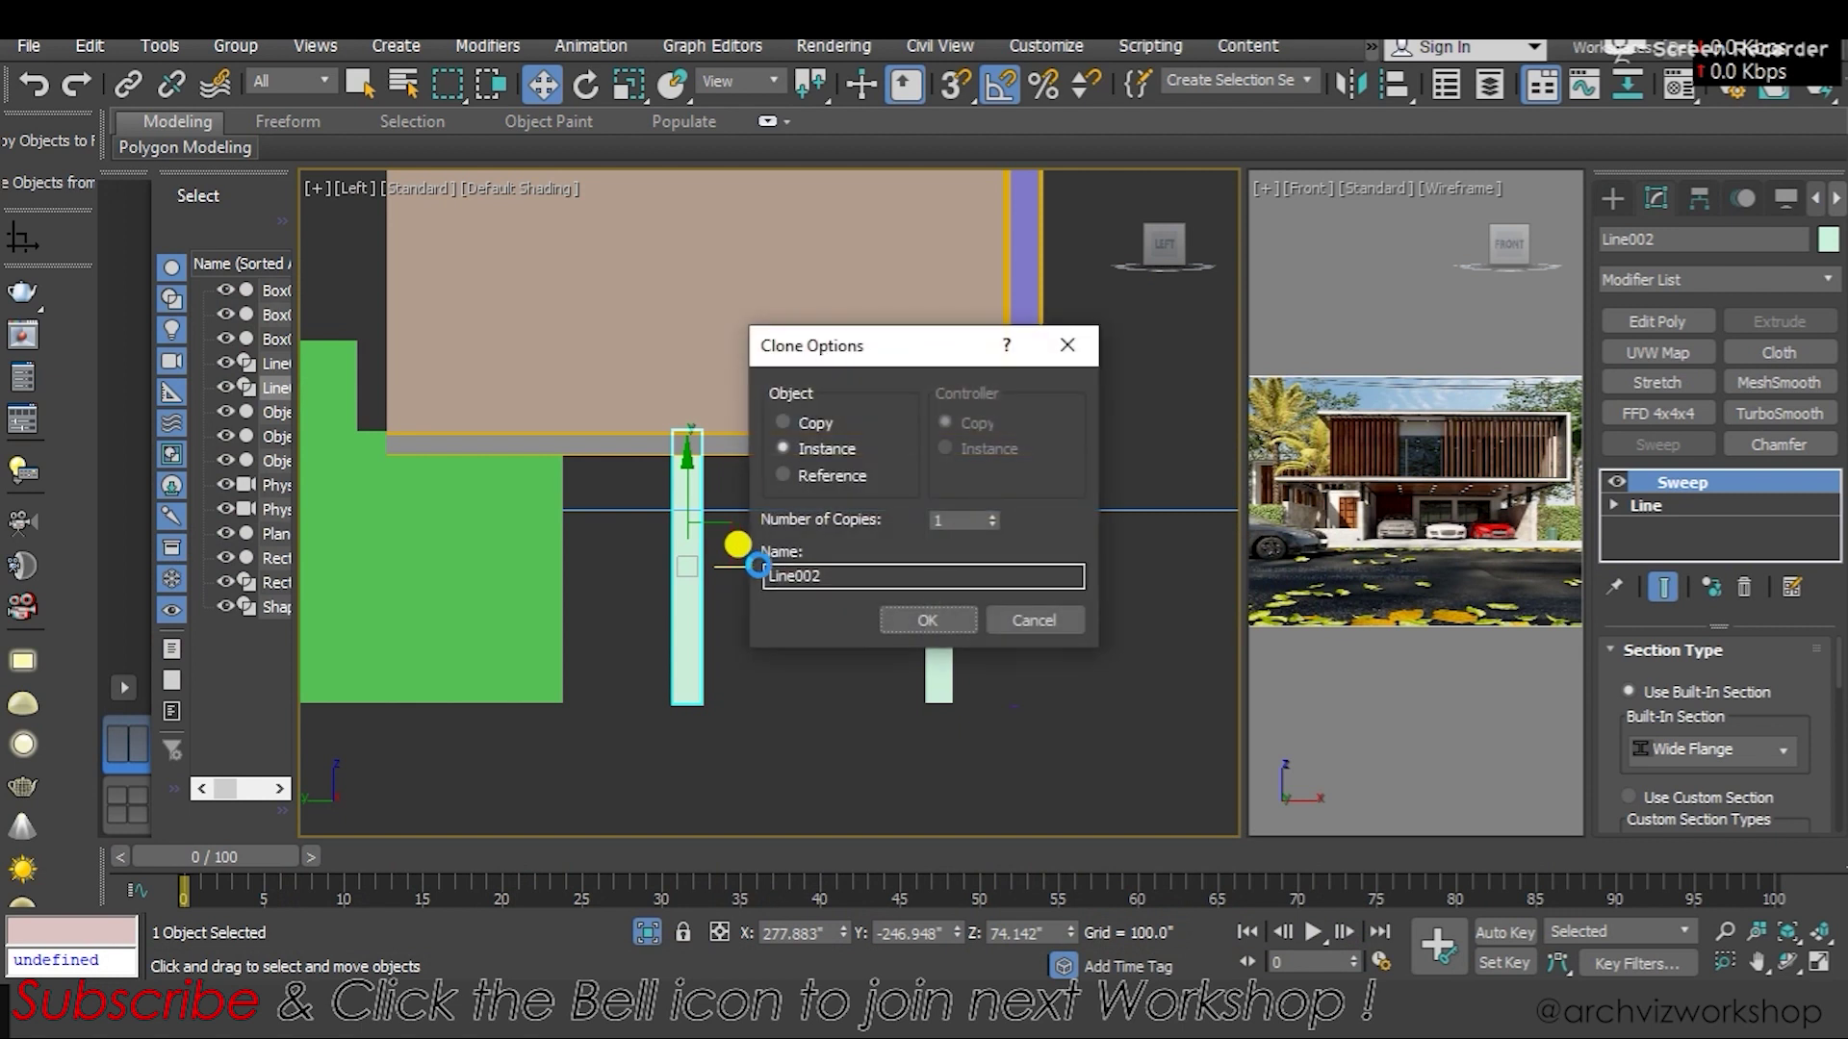
Create an instance clone of the column and return to a front view
{"action": "left_click", "coordinate": [914, 616]}
{"action": "mouse_move", "coordinate": [734, 516]}
{"action": "middle_mouse_down", "text": "alt"}
{"action": "mouse_move", "coordinate": [552, 556]}
{"action": "mouse_move", "coordinate": [772, 928]}
{"action": "middle_mouse_up", "text": "alt"}
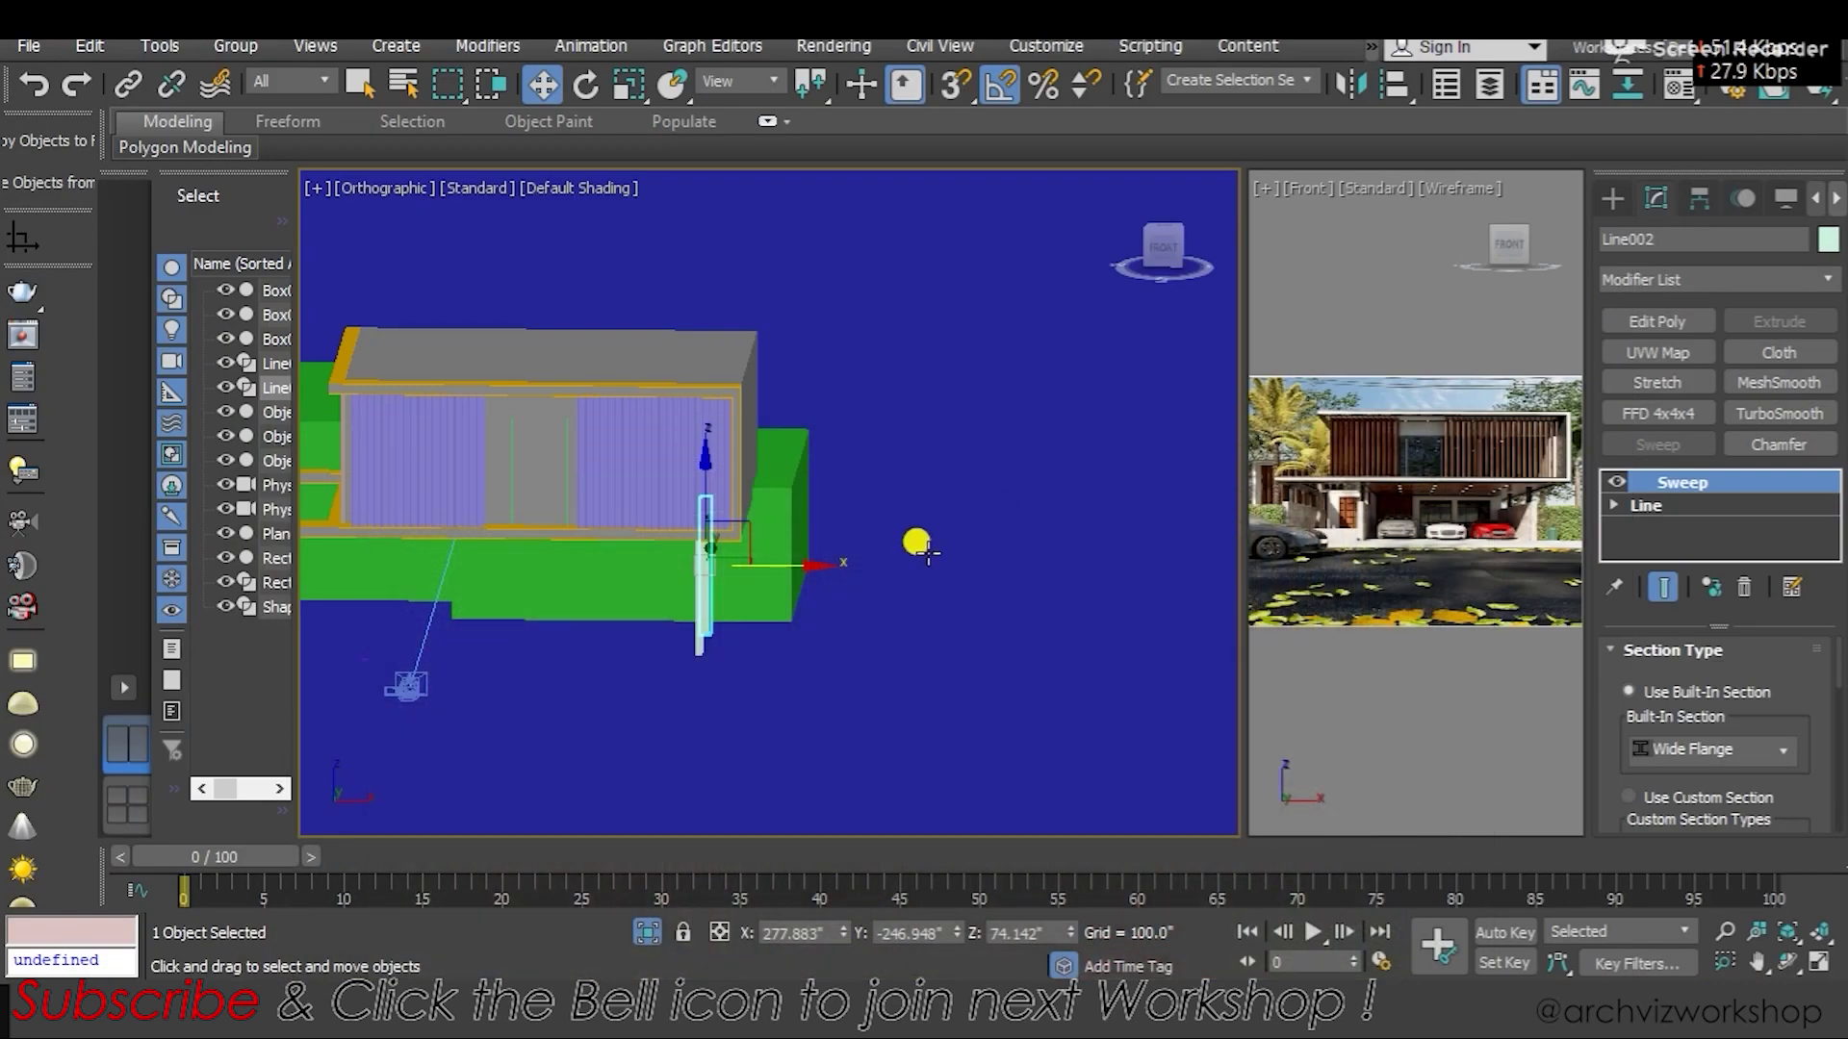
{"action": "mouse_move", "coordinate": [917, 541]}
{"action": "middle_mouse_down", "text": "alt"}
{"action": "mouse_move", "coordinate": [990, 507]}
{"action": "mouse_move", "coordinate": [825, 536]}
{"action": "mouse_move", "coordinate": [796, 605]}
{"action": "middle_mouse_up", "text": "alt"}
{"action": "left_click", "coordinate": [1146, 243]}
Clone both columns as instances further left to add a second pair
{"action": "left_click", "coordinate": [729, 582], "text": "ctrl"}
{"action": "left_click_drag", "start_coordinate": [834, 556], "coordinate": [550, 496], "text": "shift"}
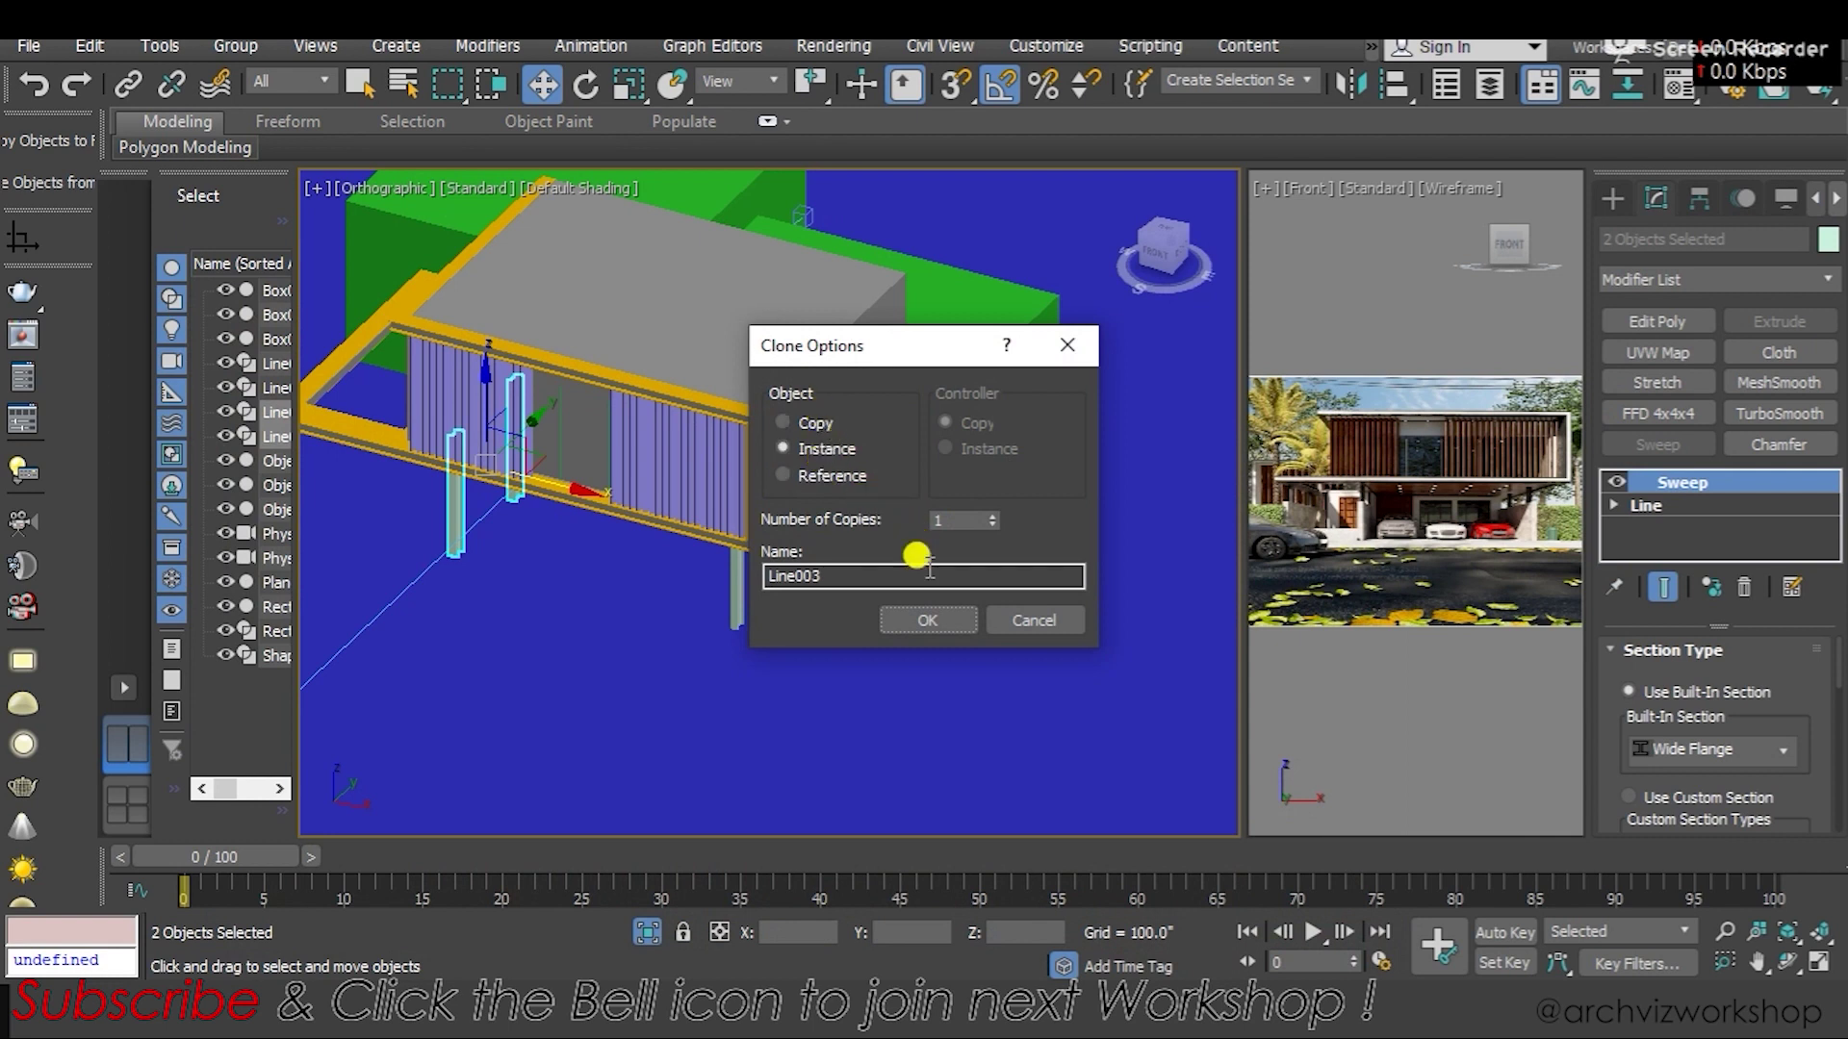
{"action": "left_click", "coordinate": [927, 620]}
{"action": "middle_click_drag", "start_coordinate": [539, 529], "coordinate": [803, 491], "text": "alt"}
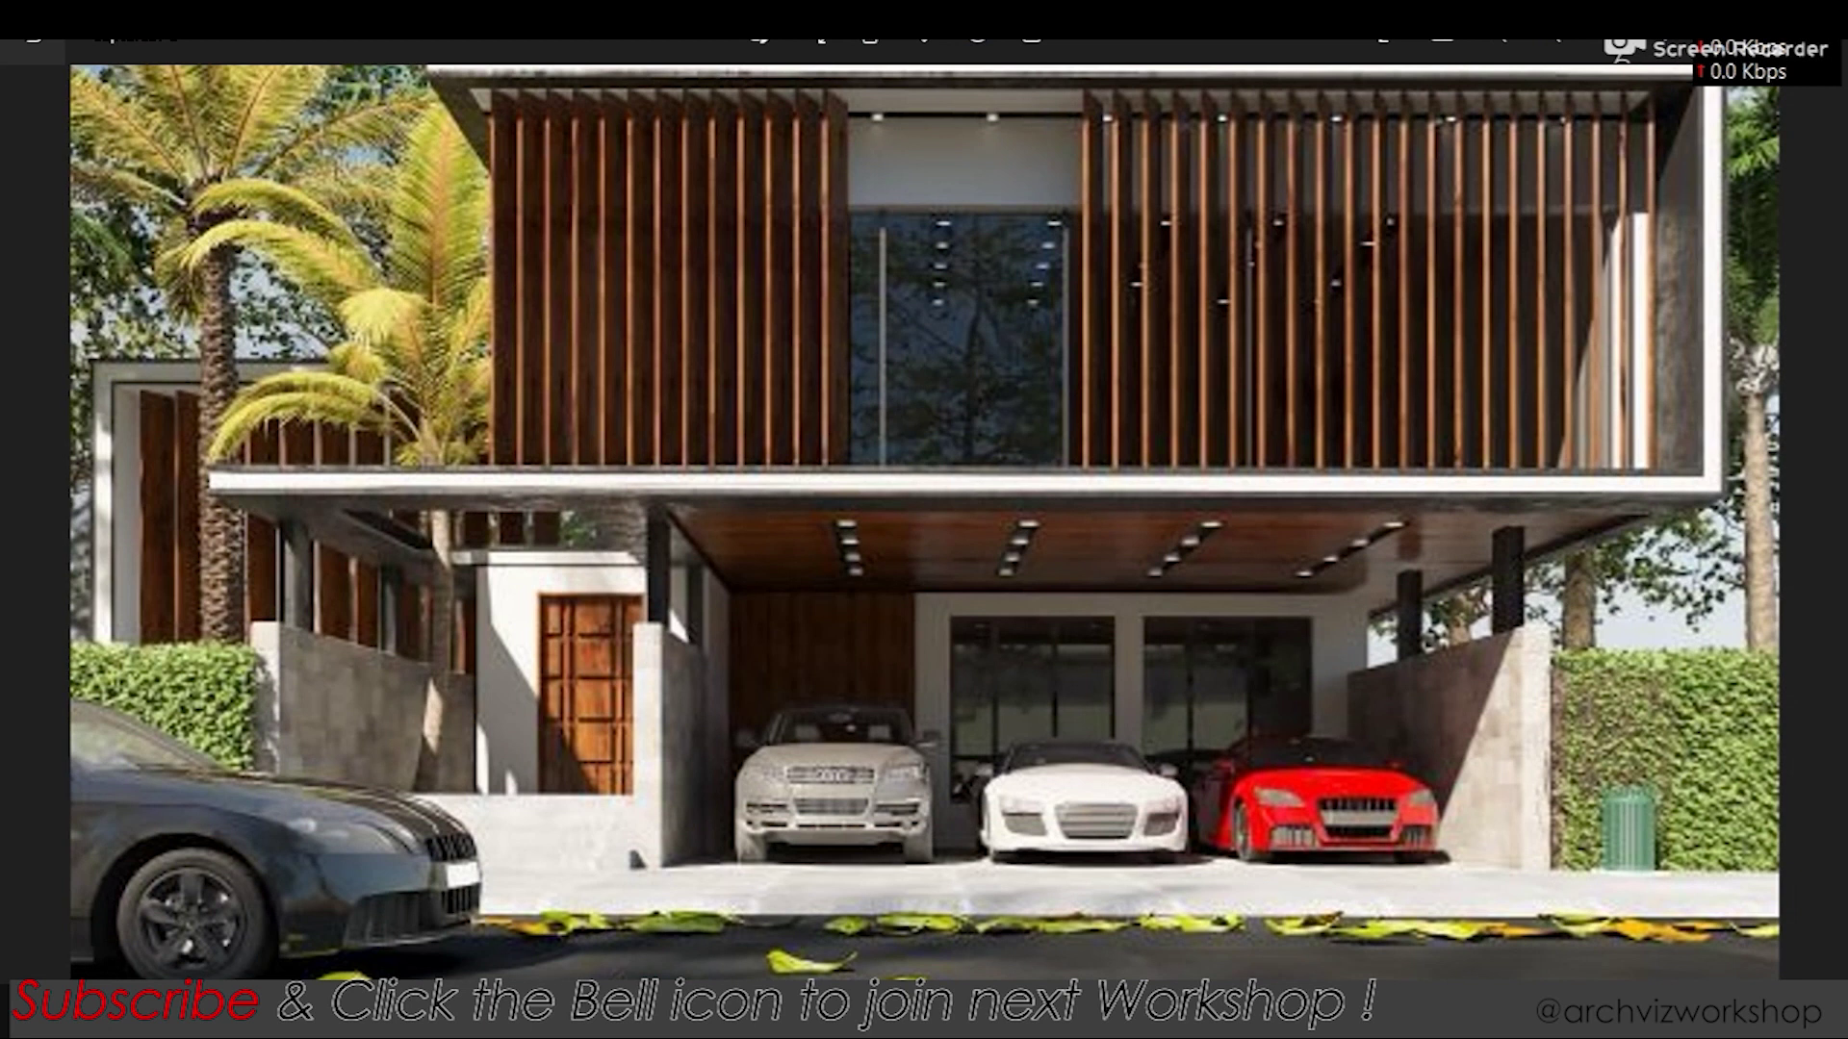
{"action": "scroll", "coordinate": [598, 565], "scroll_direction": "up", "scroll_amount": 3}
{"action": "scroll", "coordinate": [651, 540], "scroll_direction": "up", "scroll_amount": 3}
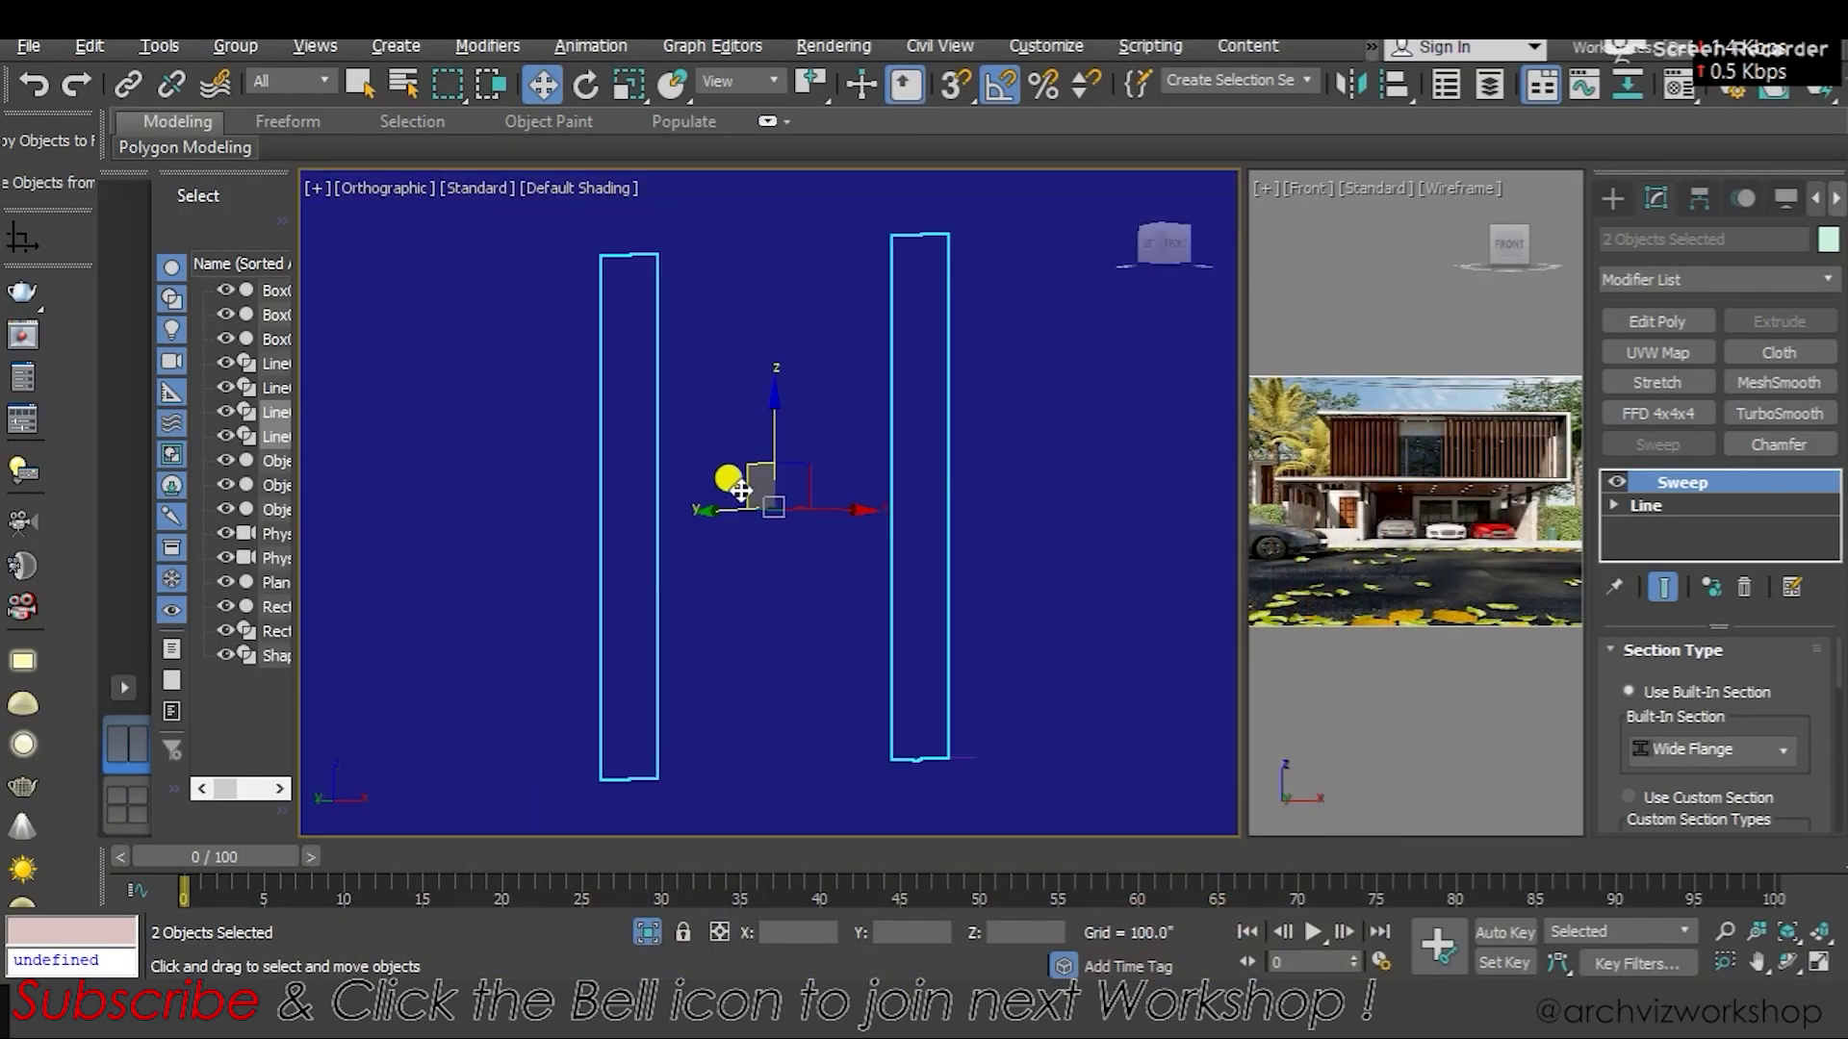
{"action": "scroll", "coordinate": [722, 478], "scroll_direction": "up", "scroll_amount": 3}
{"action": "middle_click_drag", "start_coordinate": [854, 559], "coordinate": [755, 482], "text": "alt"}
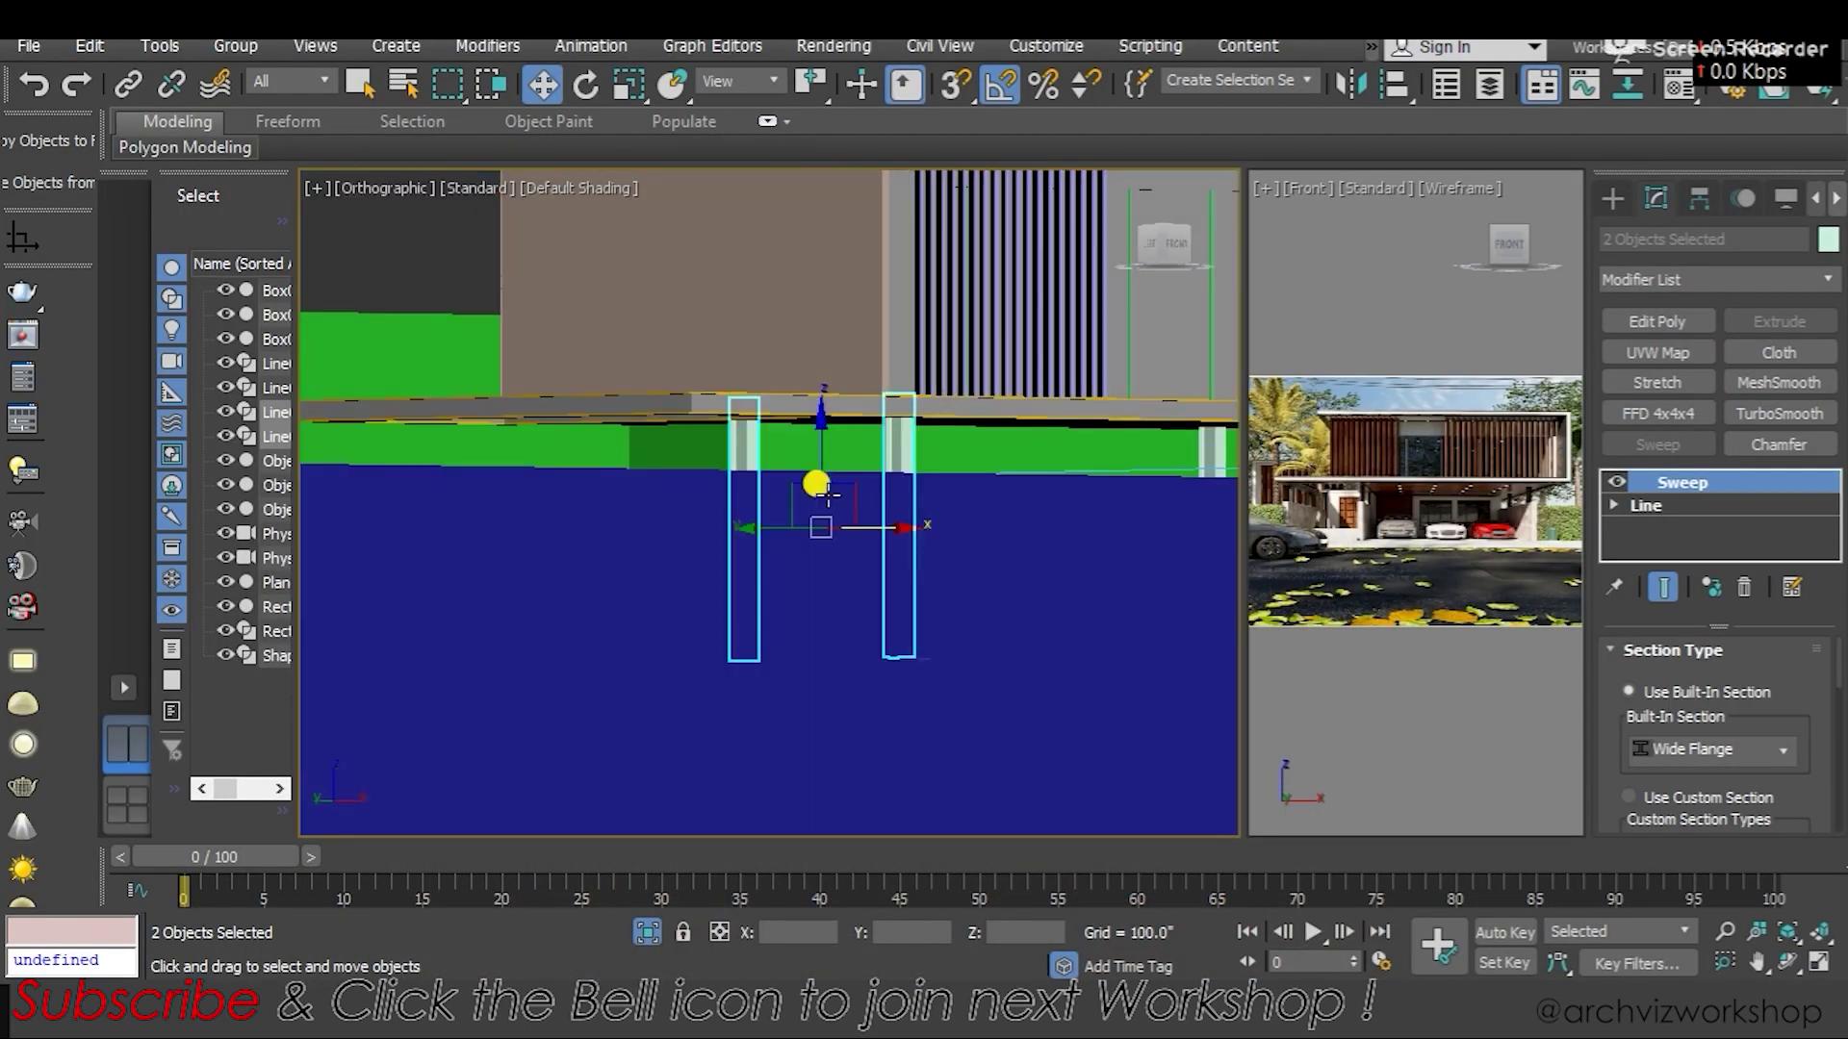
Hide the blue ground plane
{"action": "left_click", "coordinate": [934, 665]}
{"action": "right_click", "coordinate": [915, 481]}
{"action": "left_click", "coordinate": [1010, 474]}
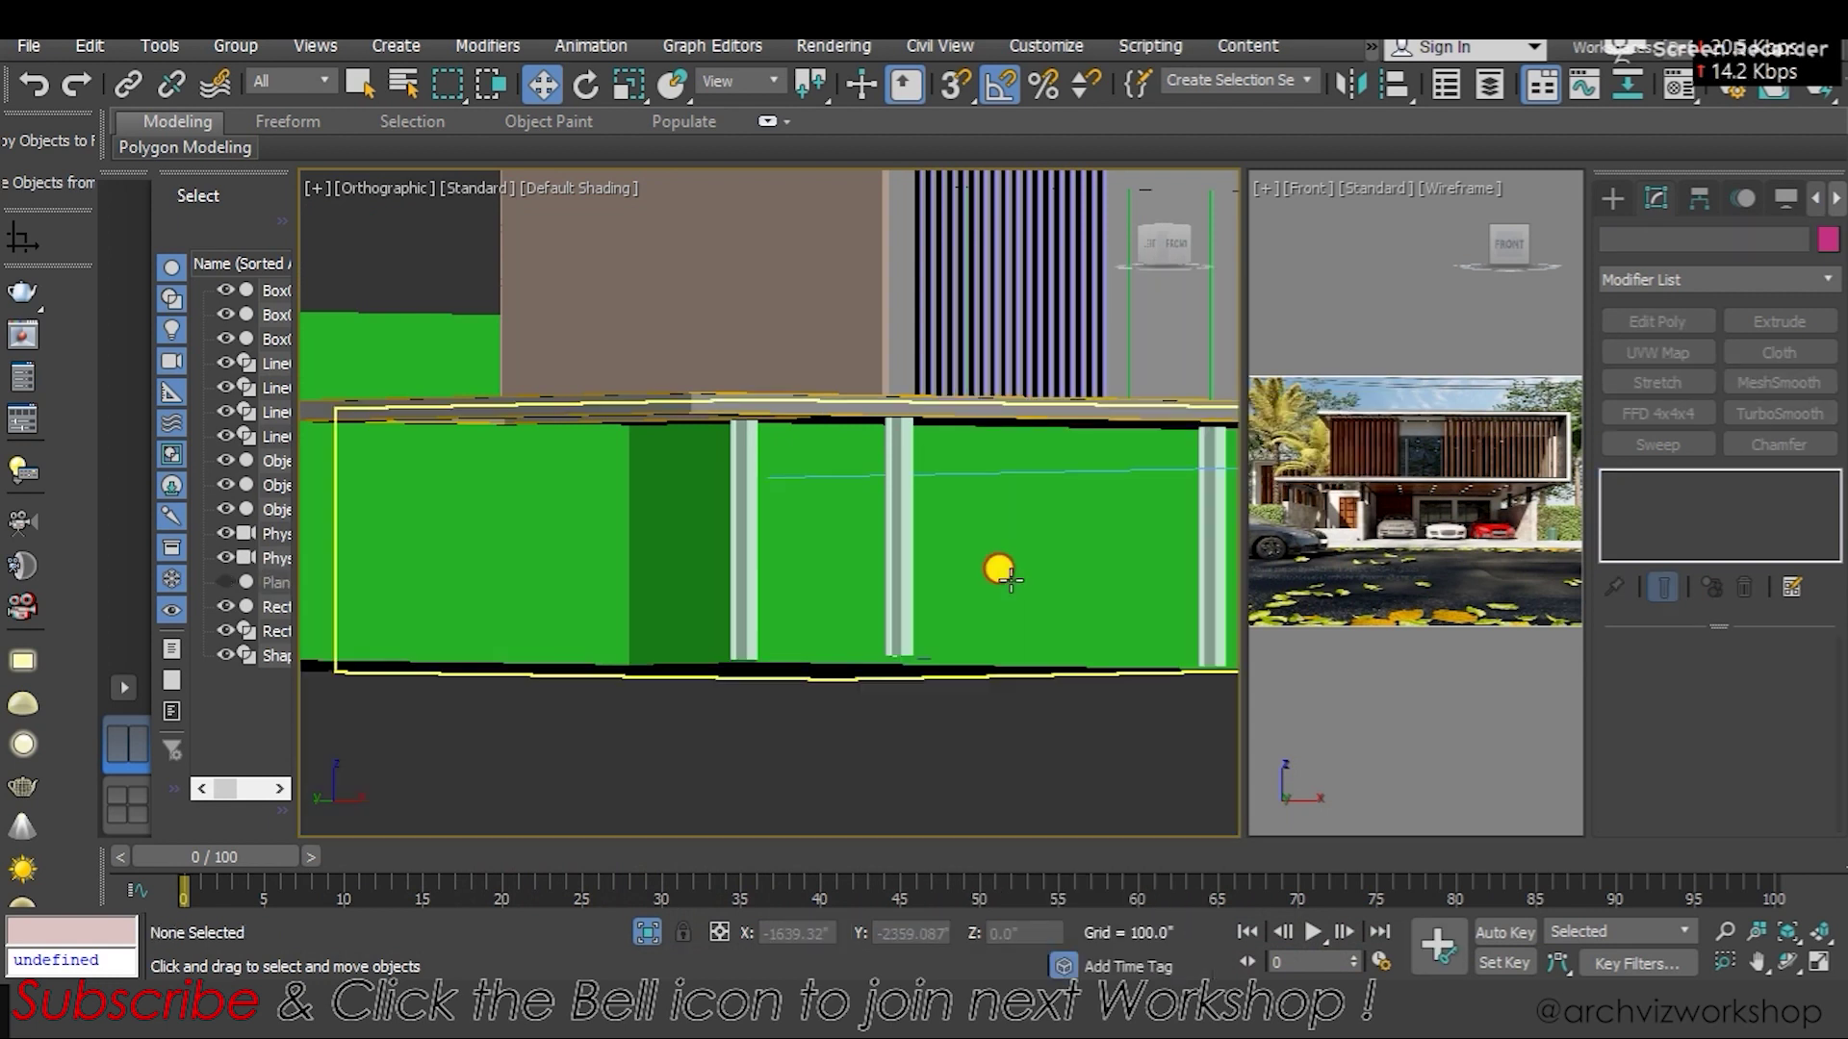
Select and frame both columns, then nudge the column left along X
{"action": "left_click", "coordinate": [893, 544]}
{"action": "left_click", "coordinate": [736, 469], "text": "ctrl"}
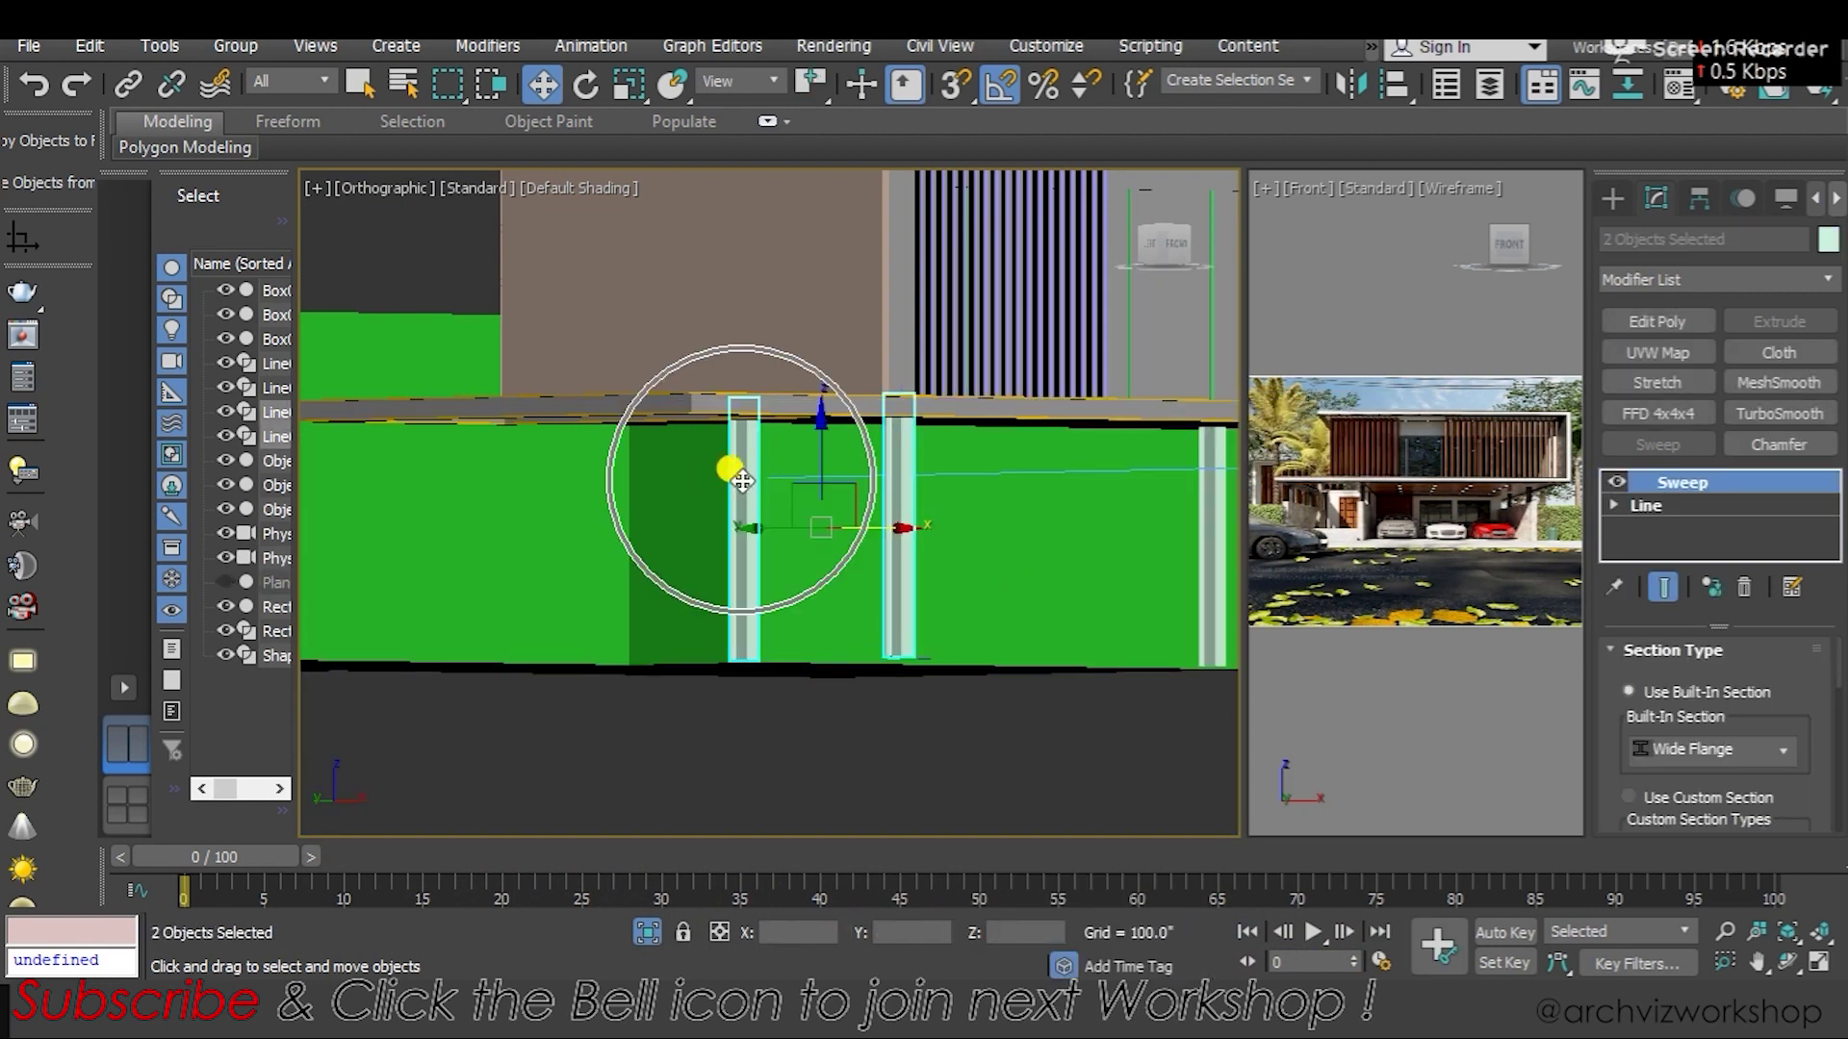
{"action": "key", "text": "z"}
{"action": "mouse_move", "coordinate": [760, 485]}
{"action": "middle_mouse_down", "text": "alt"}
{"action": "mouse_move", "coordinate": [810, 395]}
{"action": "mouse_move", "coordinate": [712, 355]}
{"action": "middle_mouse_up", "text": "alt"}
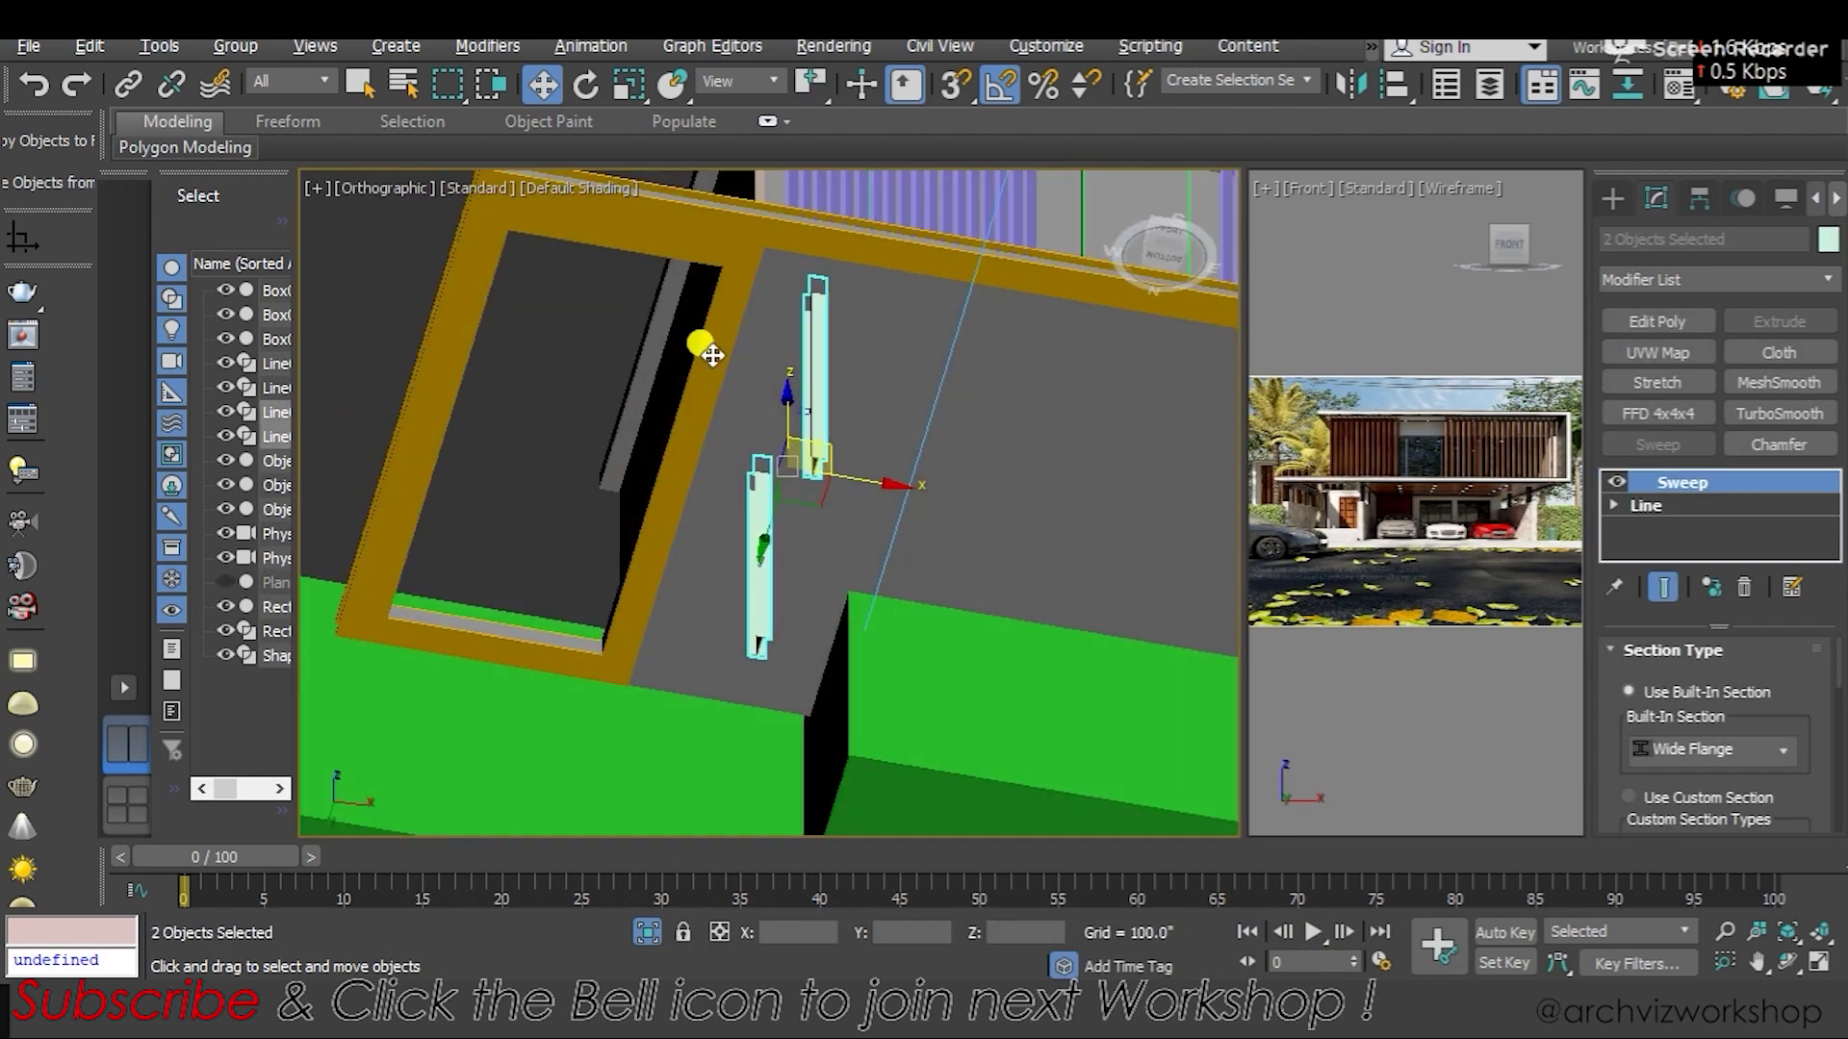
{"action": "mouse_move", "coordinate": [871, 486]}
{"action": "middle_mouse_down", "text": "alt"}
{"action": "mouse_move", "coordinate": [764, 433]}
{"action": "mouse_move", "coordinate": [760, 453]}
{"action": "middle_mouse_up", "text": "alt"}
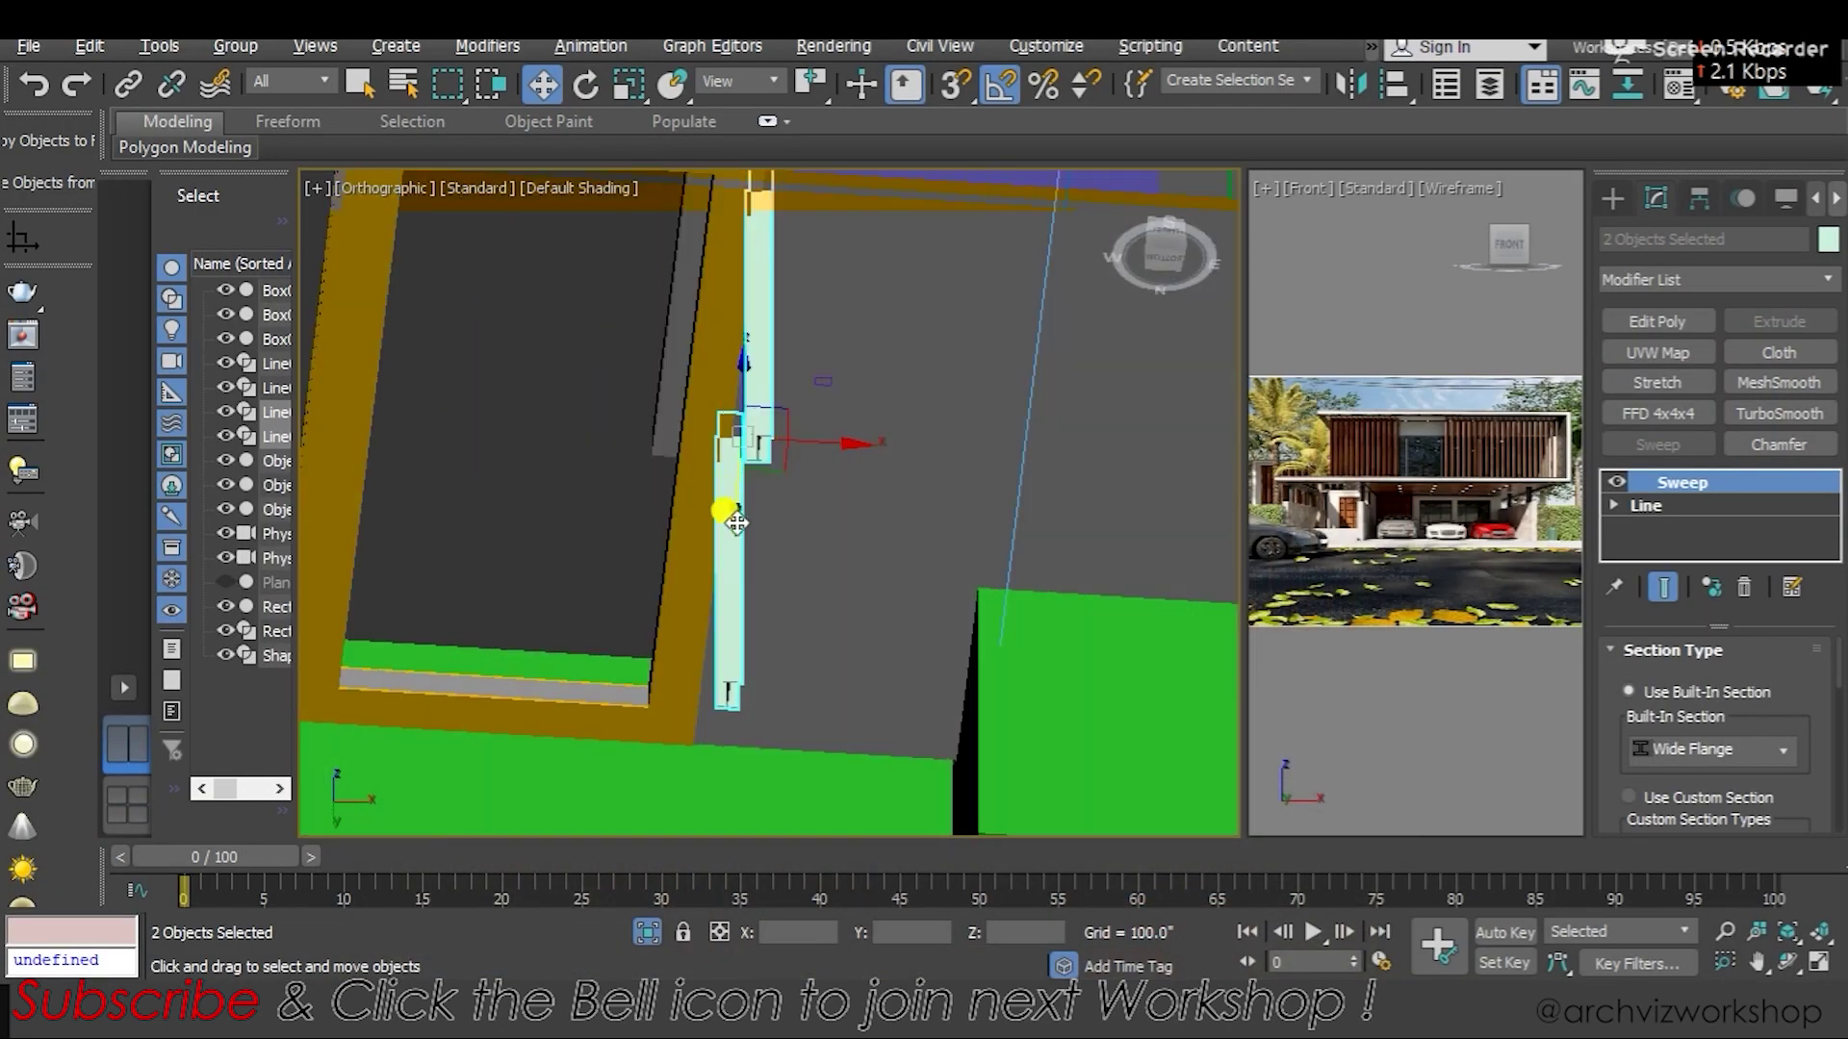
{"action": "scroll", "coordinate": [735, 523], "scroll_direction": "down", "scroll_amount": 2}
{"action": "left_click_drag", "start_coordinate": [825, 601], "coordinate": [816, 604]}
{"action": "mouse_move", "coordinate": [817, 605]}
{"action": "middle_mouse_down", "text": "alt"}
{"action": "mouse_move", "coordinate": [797, 681]}
{"action": "mouse_move", "coordinate": [814, 776]}
{"action": "mouse_move", "coordinate": [772, 743]}
{"action": "middle_mouse_up", "text": "alt"}
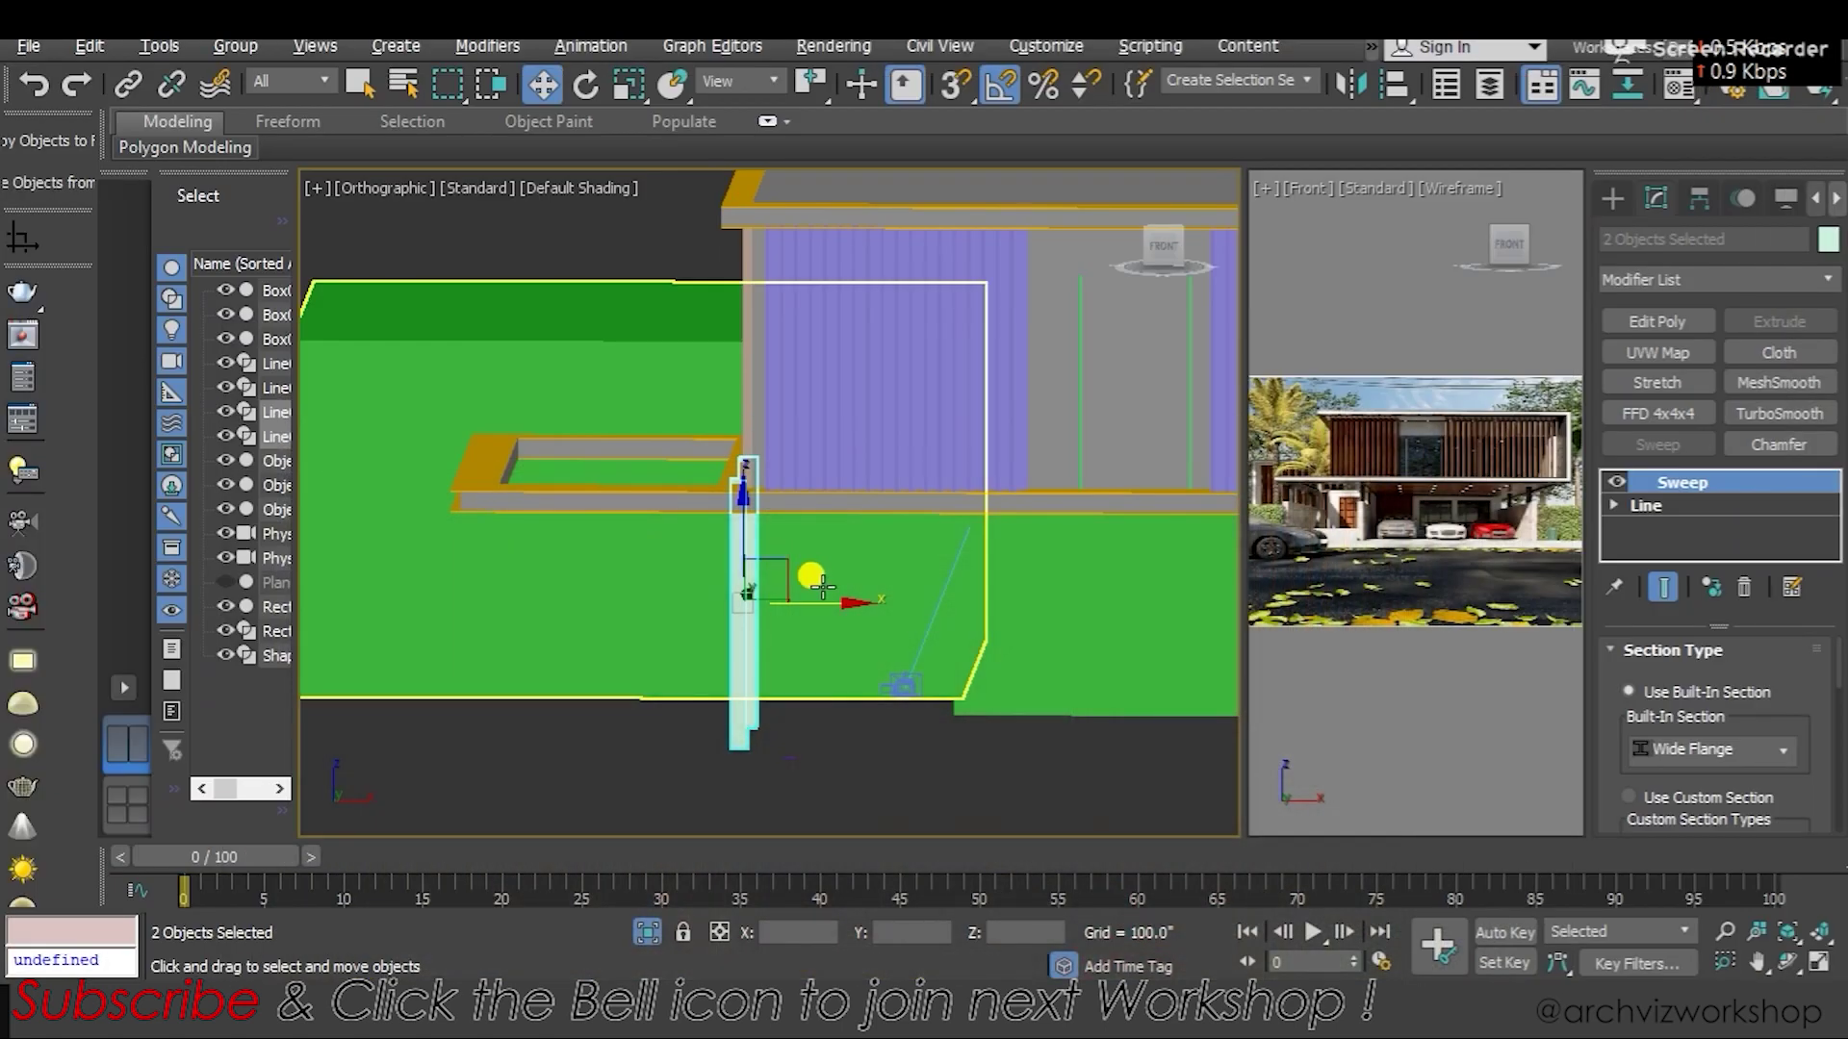
{"action": "middle_click_drag", "start_coordinate": [808, 574], "coordinate": [841, 581], "text": "alt"}
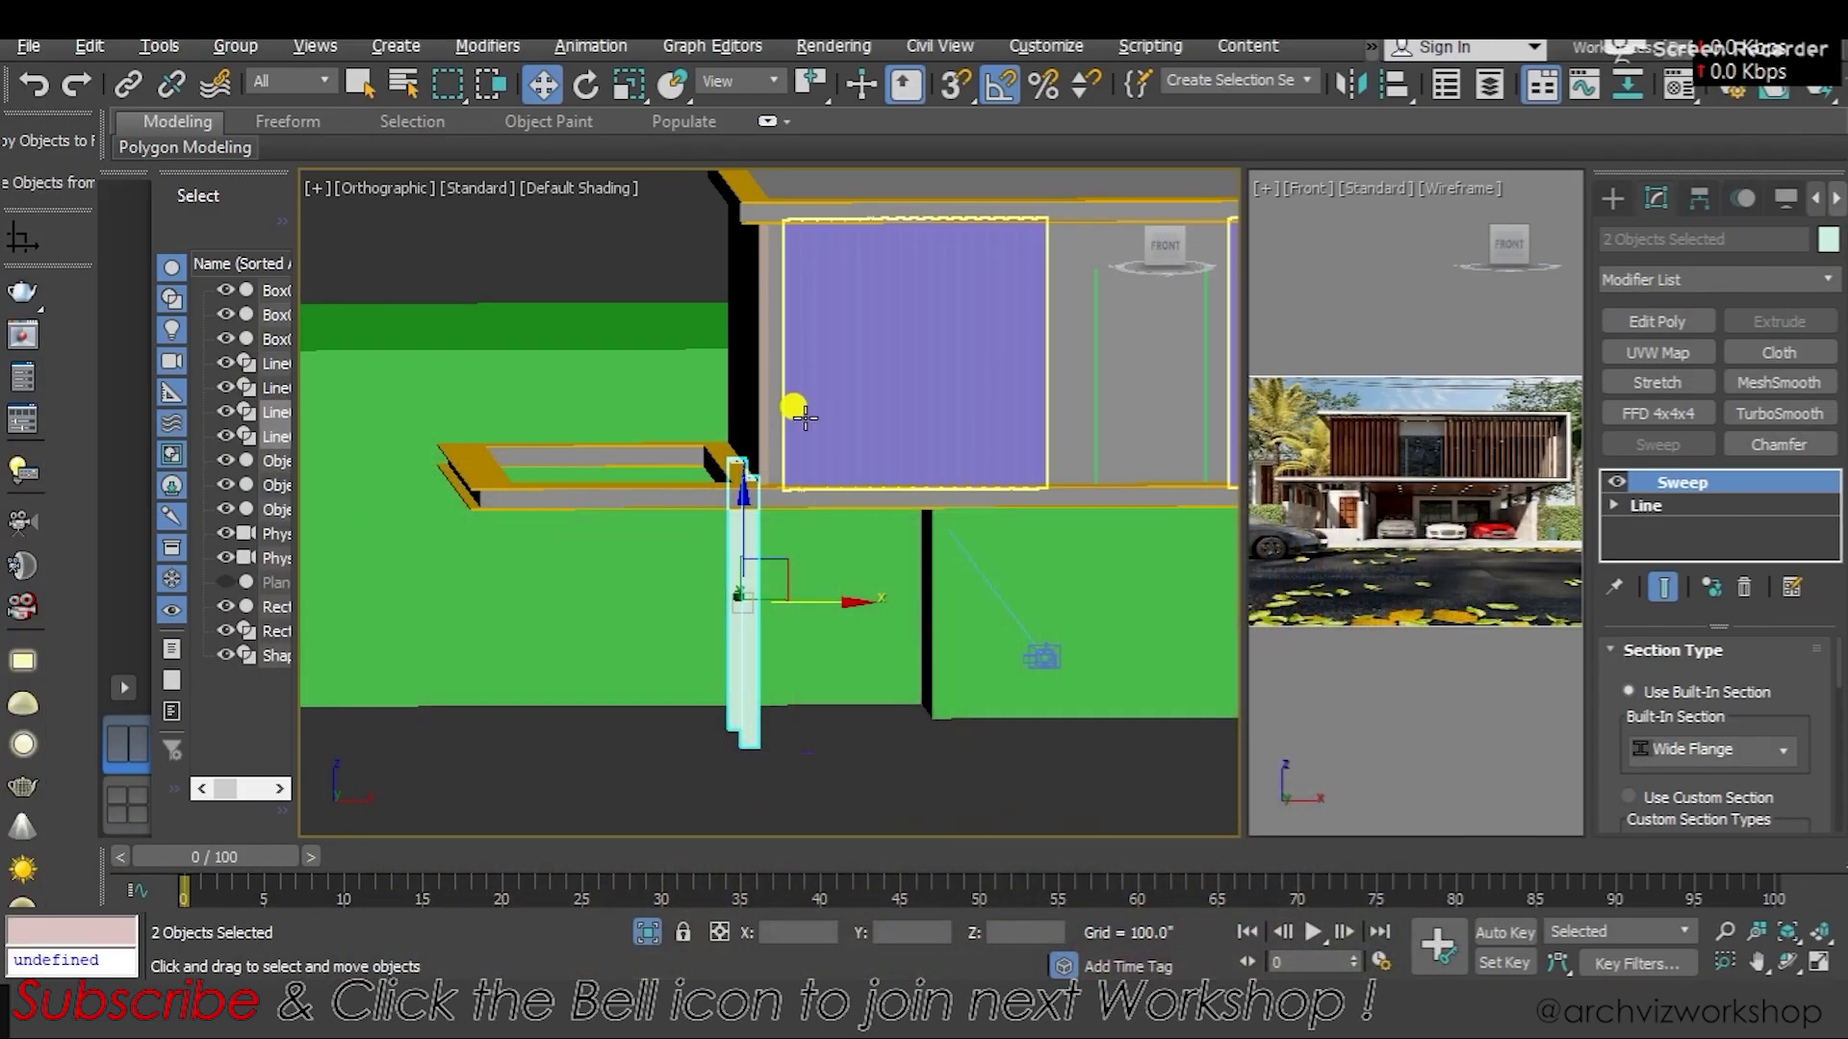
Nudge the column right toward the slab edge and check the whole building
{"action": "mouse_move", "coordinate": [784, 400]}
{"action": "middle_mouse_down", "text": "alt"}
{"action": "mouse_move", "coordinate": [850, 421]}
{"action": "mouse_move", "coordinate": [767, 546]}
{"action": "mouse_move", "coordinate": [766, 430]}
{"action": "mouse_move", "coordinate": [804, 563]}
{"action": "middle_mouse_up", "text": "alt"}
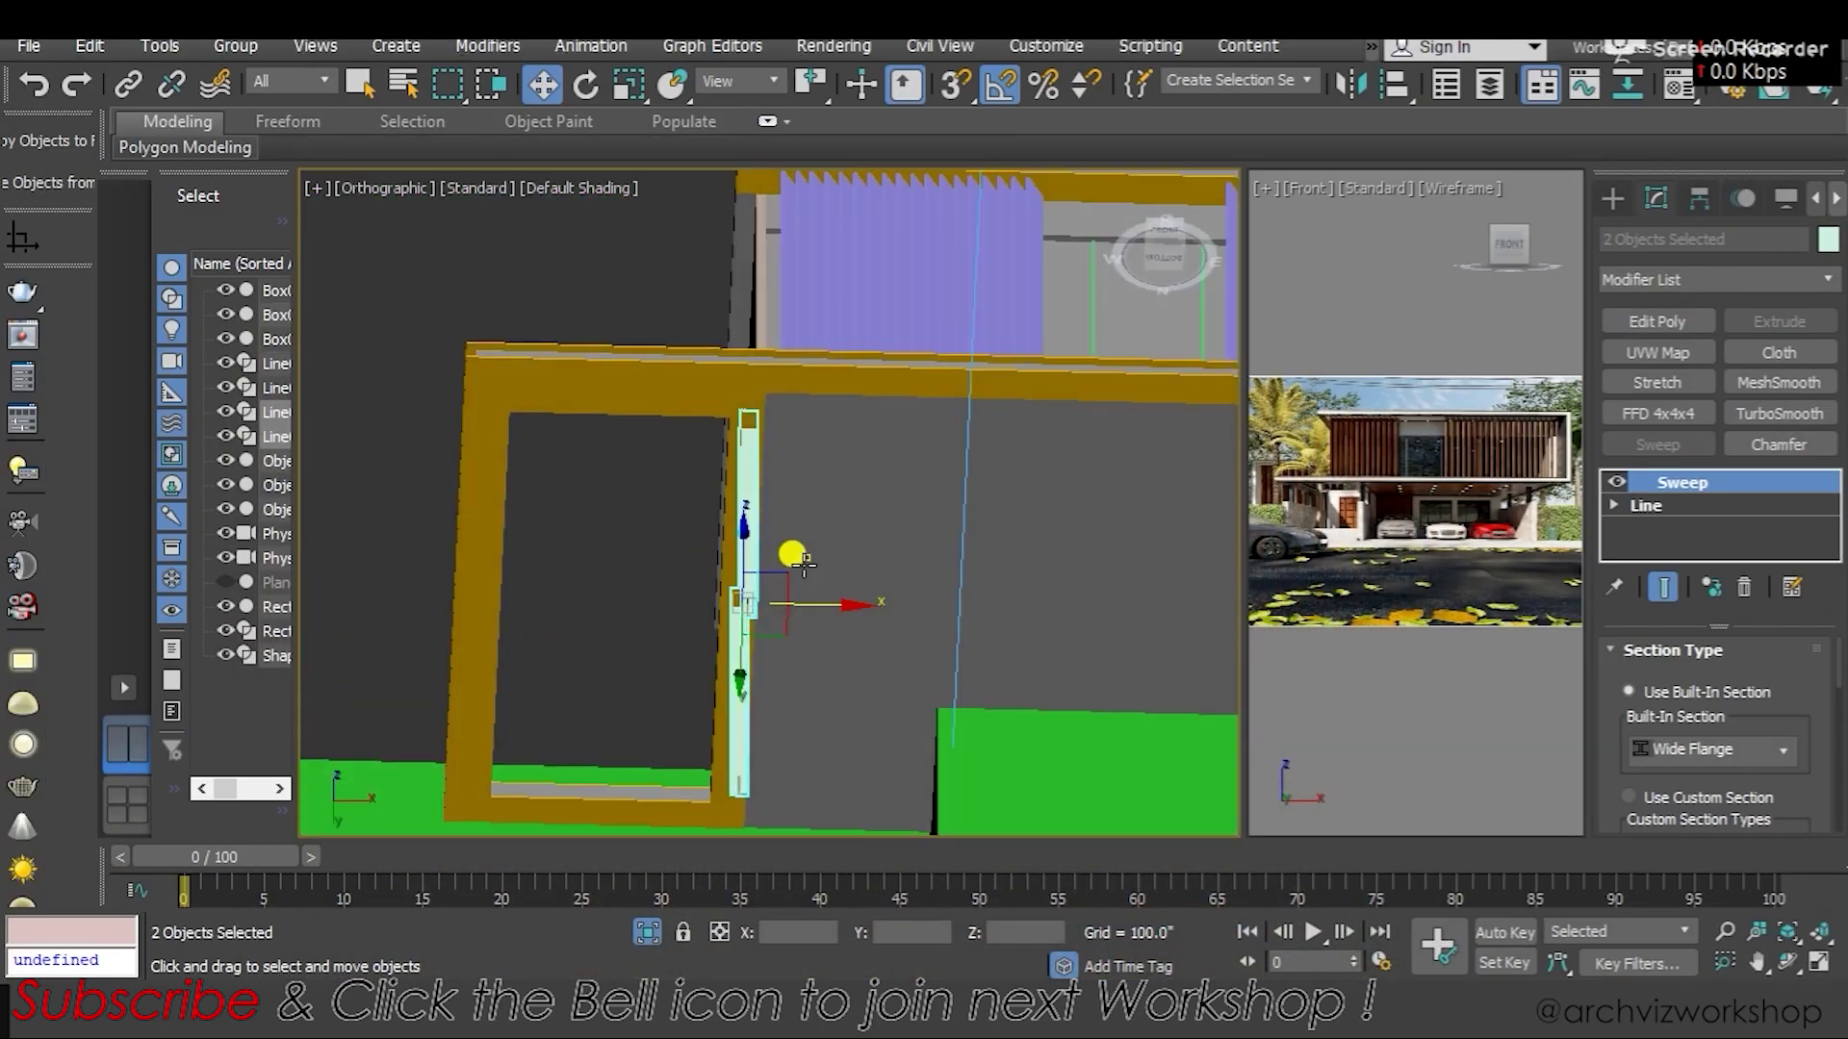
{"action": "mouse_move", "coordinate": [817, 610]}
{"action": "left_mouse_down"}
{"action": "mouse_move", "coordinate": [851, 603]}
{"action": "mouse_move", "coordinate": [833, 598]}
{"action": "left_mouse_up"}
{"action": "scroll", "coordinate": [834, 597], "scroll_direction": "down", "scroll_amount": 10}
{"action": "mouse_move", "coordinate": [833, 598]}
{"action": "middle_mouse_down", "text": "alt"}
{"action": "mouse_move", "coordinate": [878, 857]}
{"action": "mouse_move", "coordinate": [882, 747]}
{"action": "mouse_move", "coordinate": [825, 764]}
{"action": "mouse_move", "coordinate": [920, 771]}
{"action": "mouse_move", "coordinate": [803, 779]}
{"action": "mouse_move", "coordinate": [898, 791]}
{"action": "mouse_move", "coordinate": [861, 816]}
{"action": "mouse_move", "coordinate": [879, 758]}
{"action": "mouse_move", "coordinate": [870, 821]}
{"action": "middle_mouse_up", "text": "alt"}
{"action": "scroll", "coordinate": [949, 558], "scroll_direction": "up", "scroll_amount": 4}
{"action": "scroll", "coordinate": [986, 551], "scroll_direction": "up", "scroll_amount": 3}
{"action": "mouse_move", "coordinate": [986, 550]}
{"action": "middle_mouse_down", "text": "alt"}
{"action": "mouse_move", "coordinate": [879, 492]}
{"action": "mouse_move", "coordinate": [927, 596]}
{"action": "mouse_move", "coordinate": [782, 657]}
{"action": "middle_mouse_up", "text": "alt"}
{"action": "left_click", "coordinate": [884, 497]}
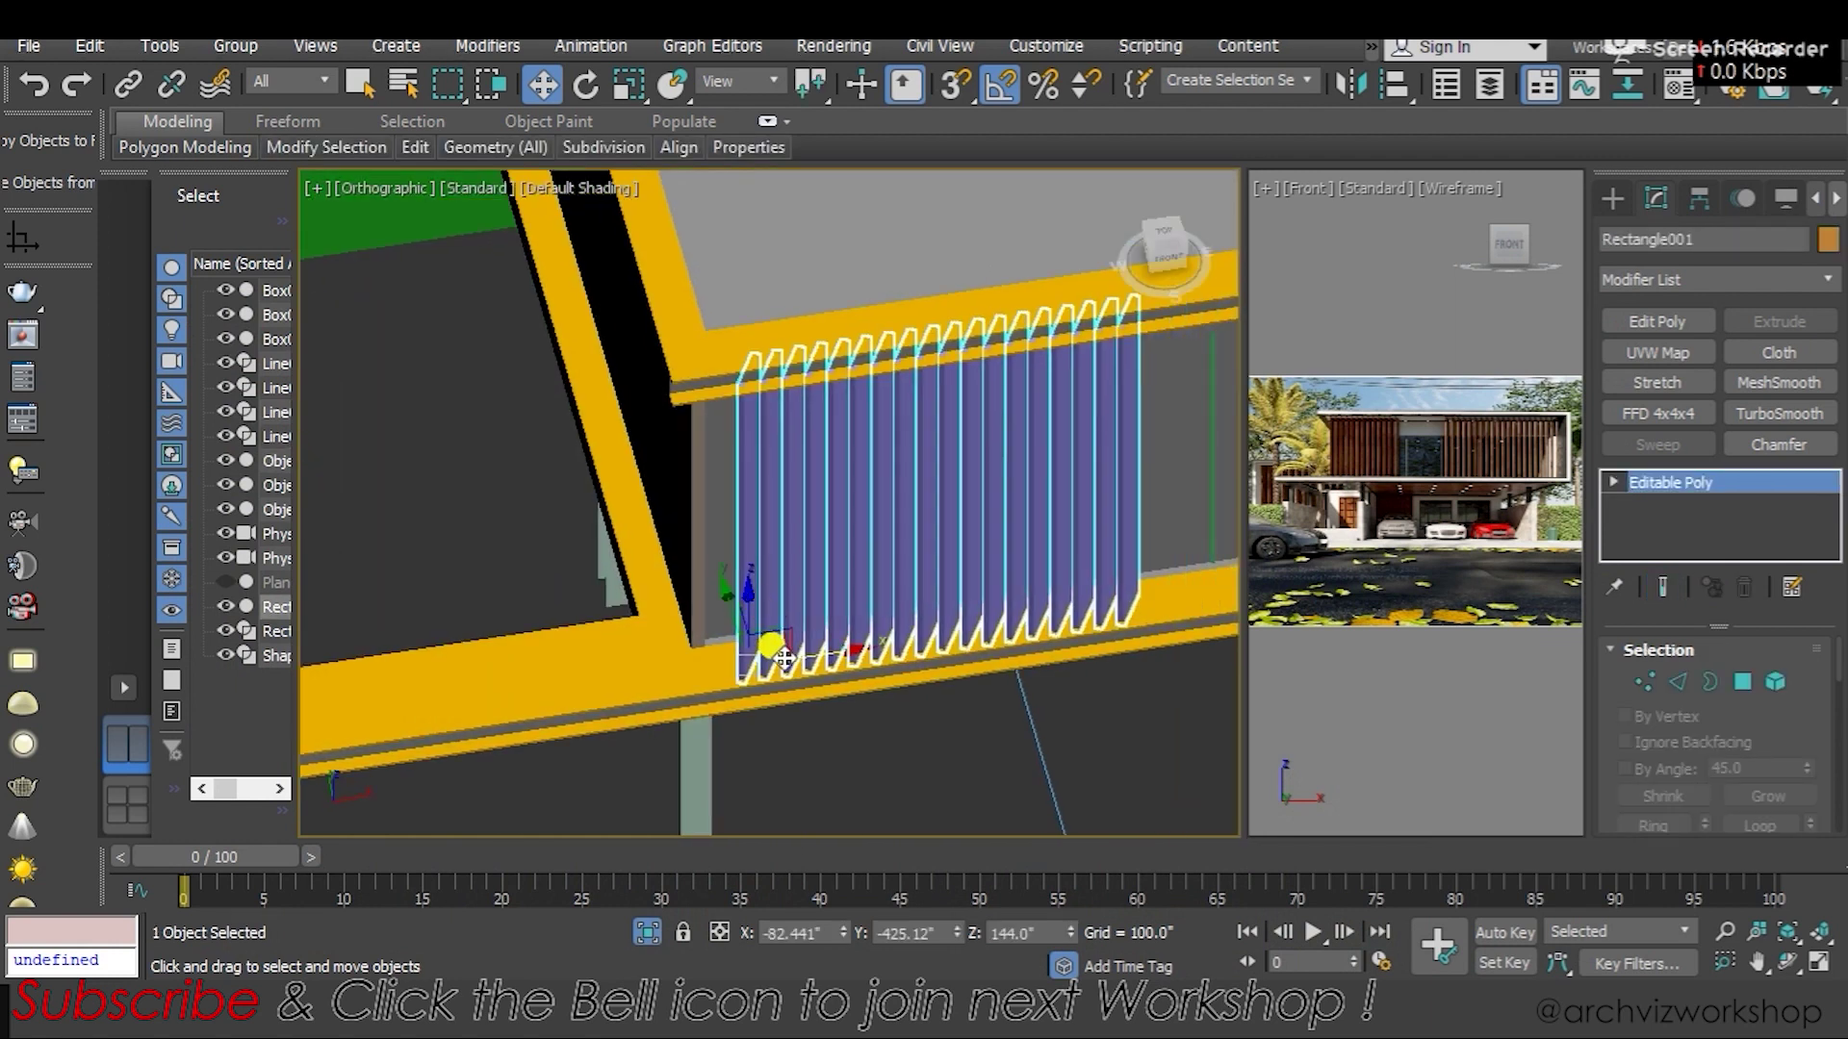
Move louvre block Rectangle001 left to X -98.145", then view through PhysCamera001
{"action": "left_click_drag", "start_coordinate": [818, 656], "coordinate": [762, 624]}
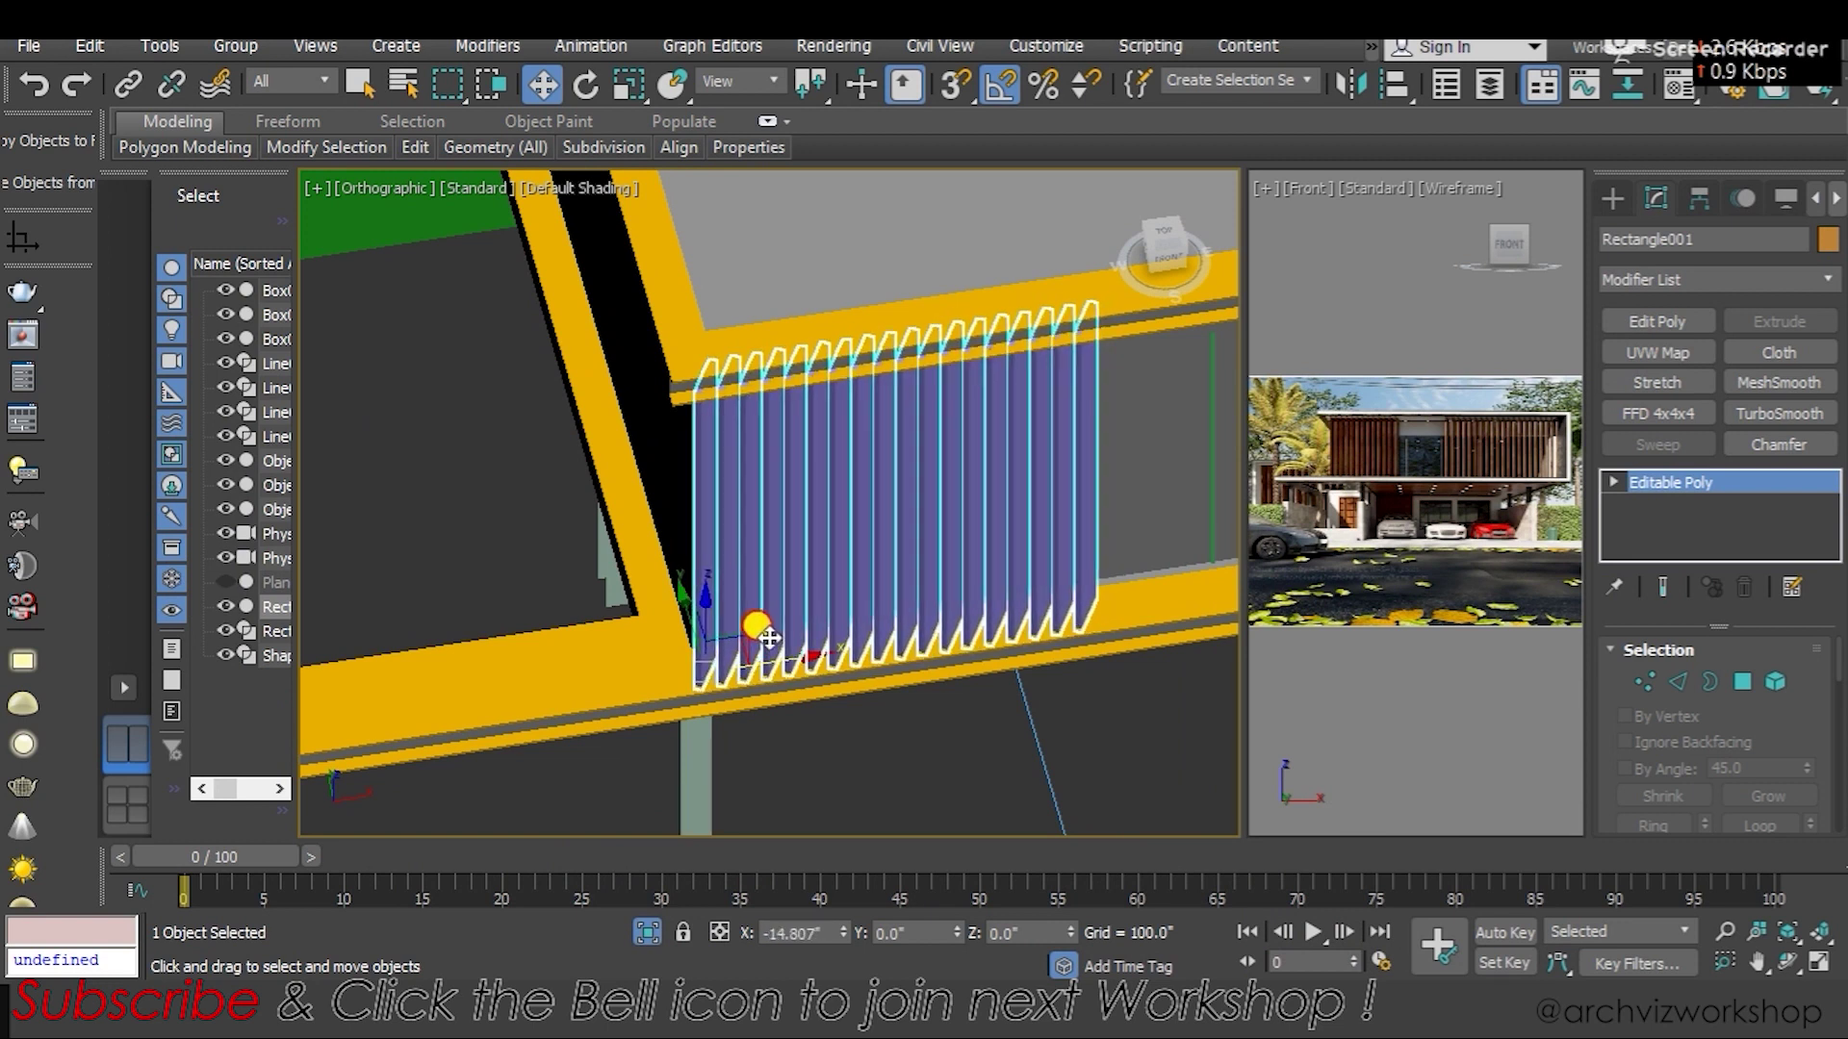
{"action": "middle_click_drag", "start_coordinate": [762, 624], "coordinate": [728, 554], "text": "alt"}
{"action": "scroll", "coordinate": [729, 554], "scroll_direction": "down", "scroll_amount": 3}
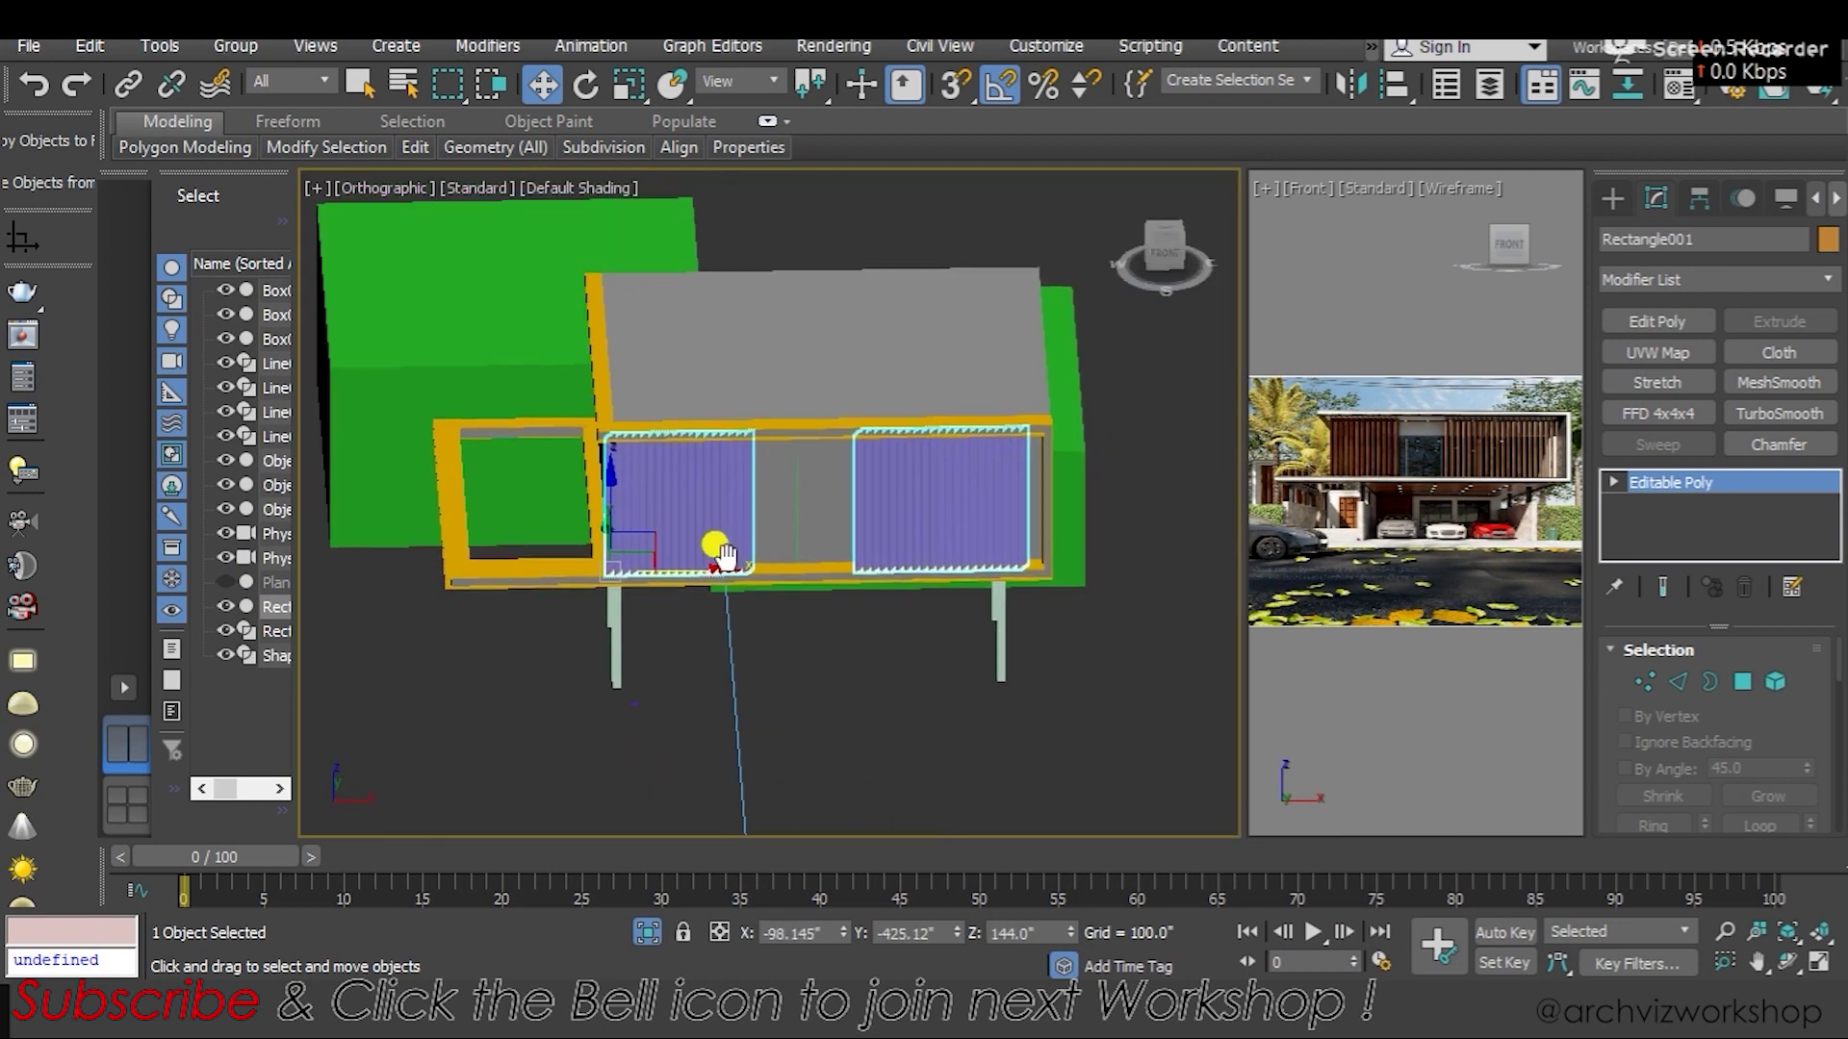
{"action": "key", "text": "c"}
{"action": "left_click", "coordinate": [823, 774]}
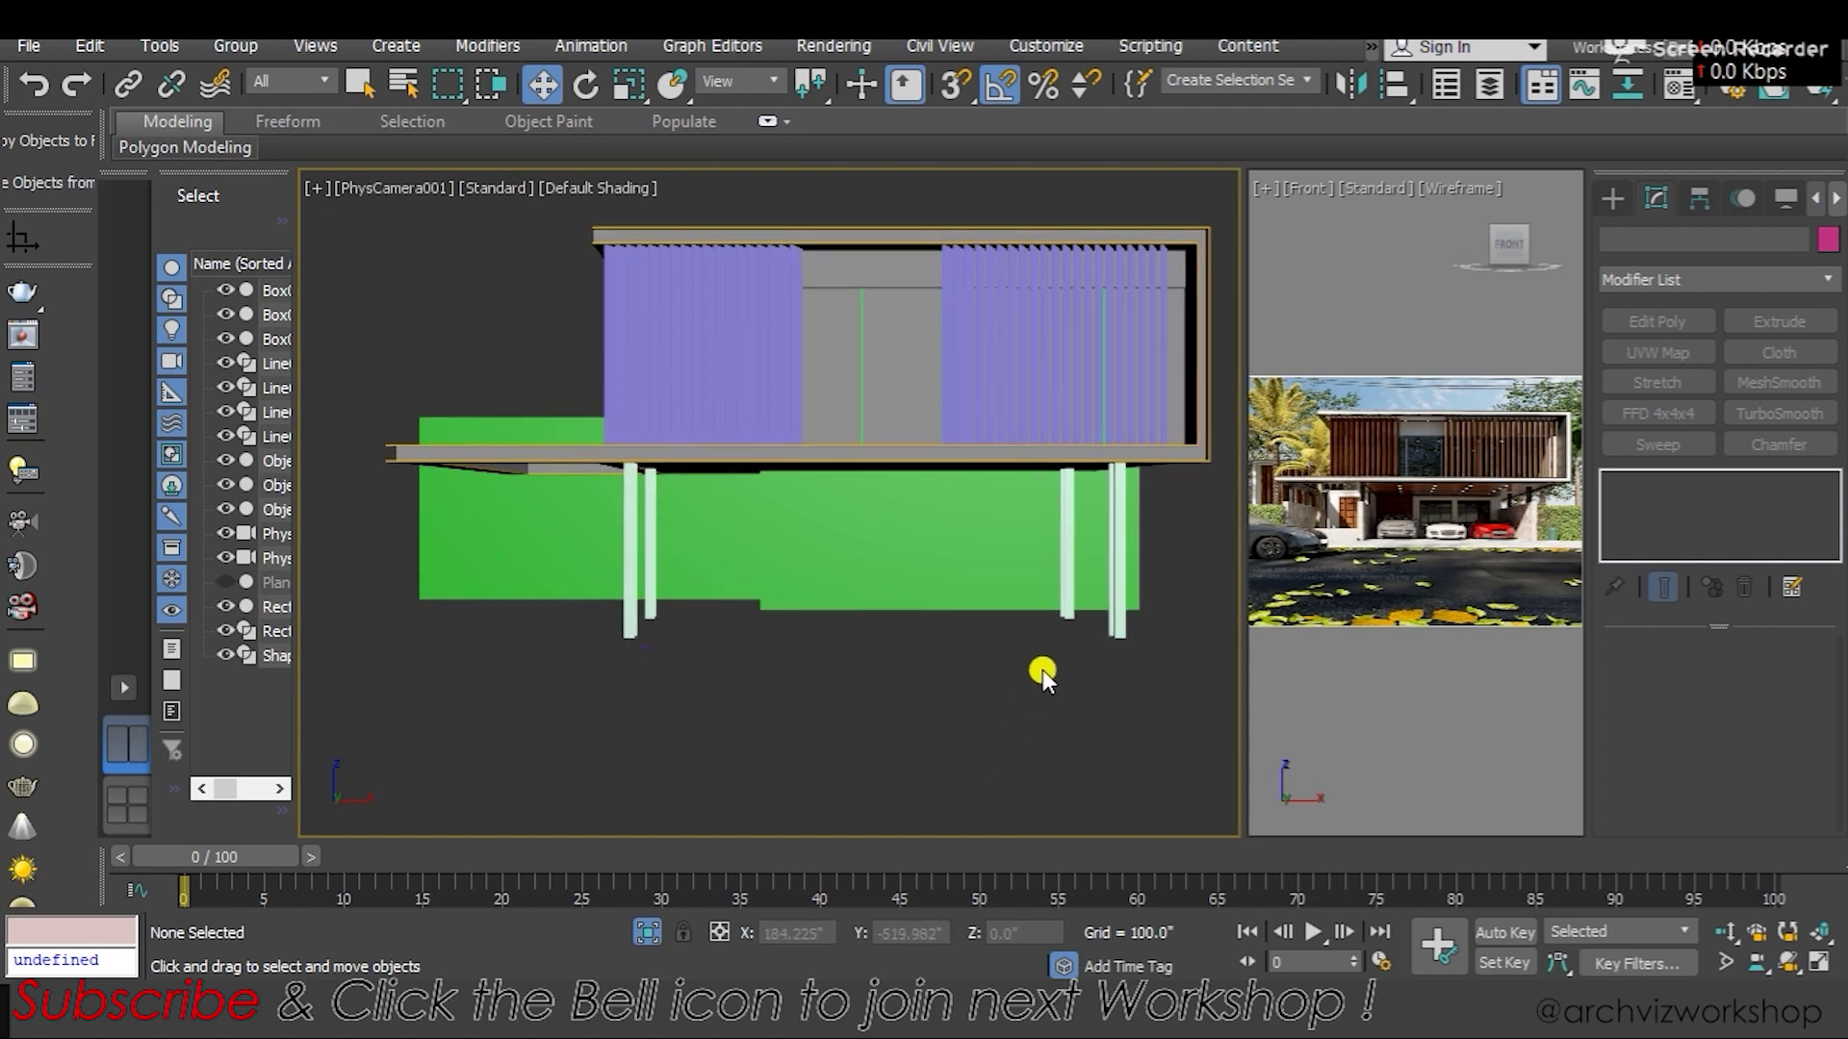
Nudge the right pair of columns, then the left pair including Line003, slightly right along X
{"action": "left_click", "coordinate": [1116, 530]}
{"action": "left_click", "coordinate": [1066, 544], "text": "ctrl"}
{"action": "left_click_drag", "start_coordinate": [1156, 544], "coordinate": [1179, 540]}
{"action": "left_click", "coordinate": [911, 634]}
{"action": "left_click", "coordinate": [630, 527]}
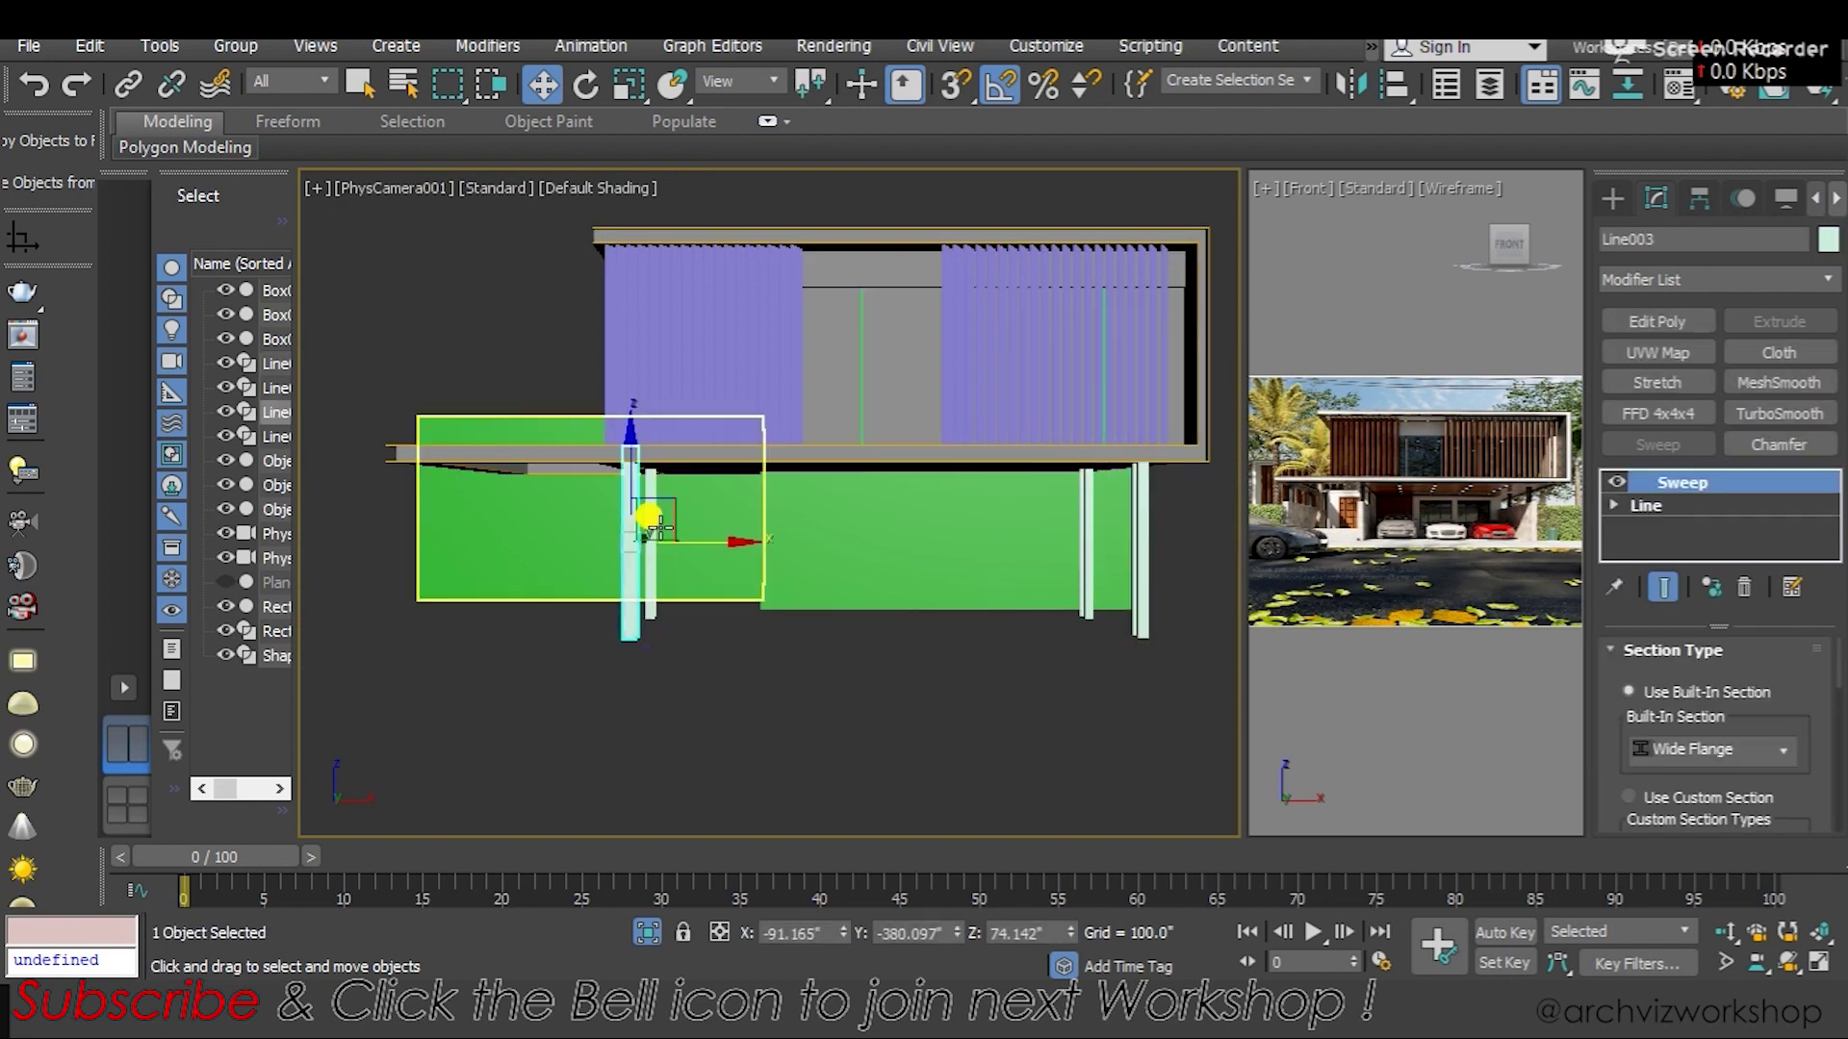
{"action": "left_click", "coordinate": [650, 489], "text": "ctrl"}
{"action": "left_click_drag", "start_coordinate": [702, 528], "coordinate": [716, 542]}
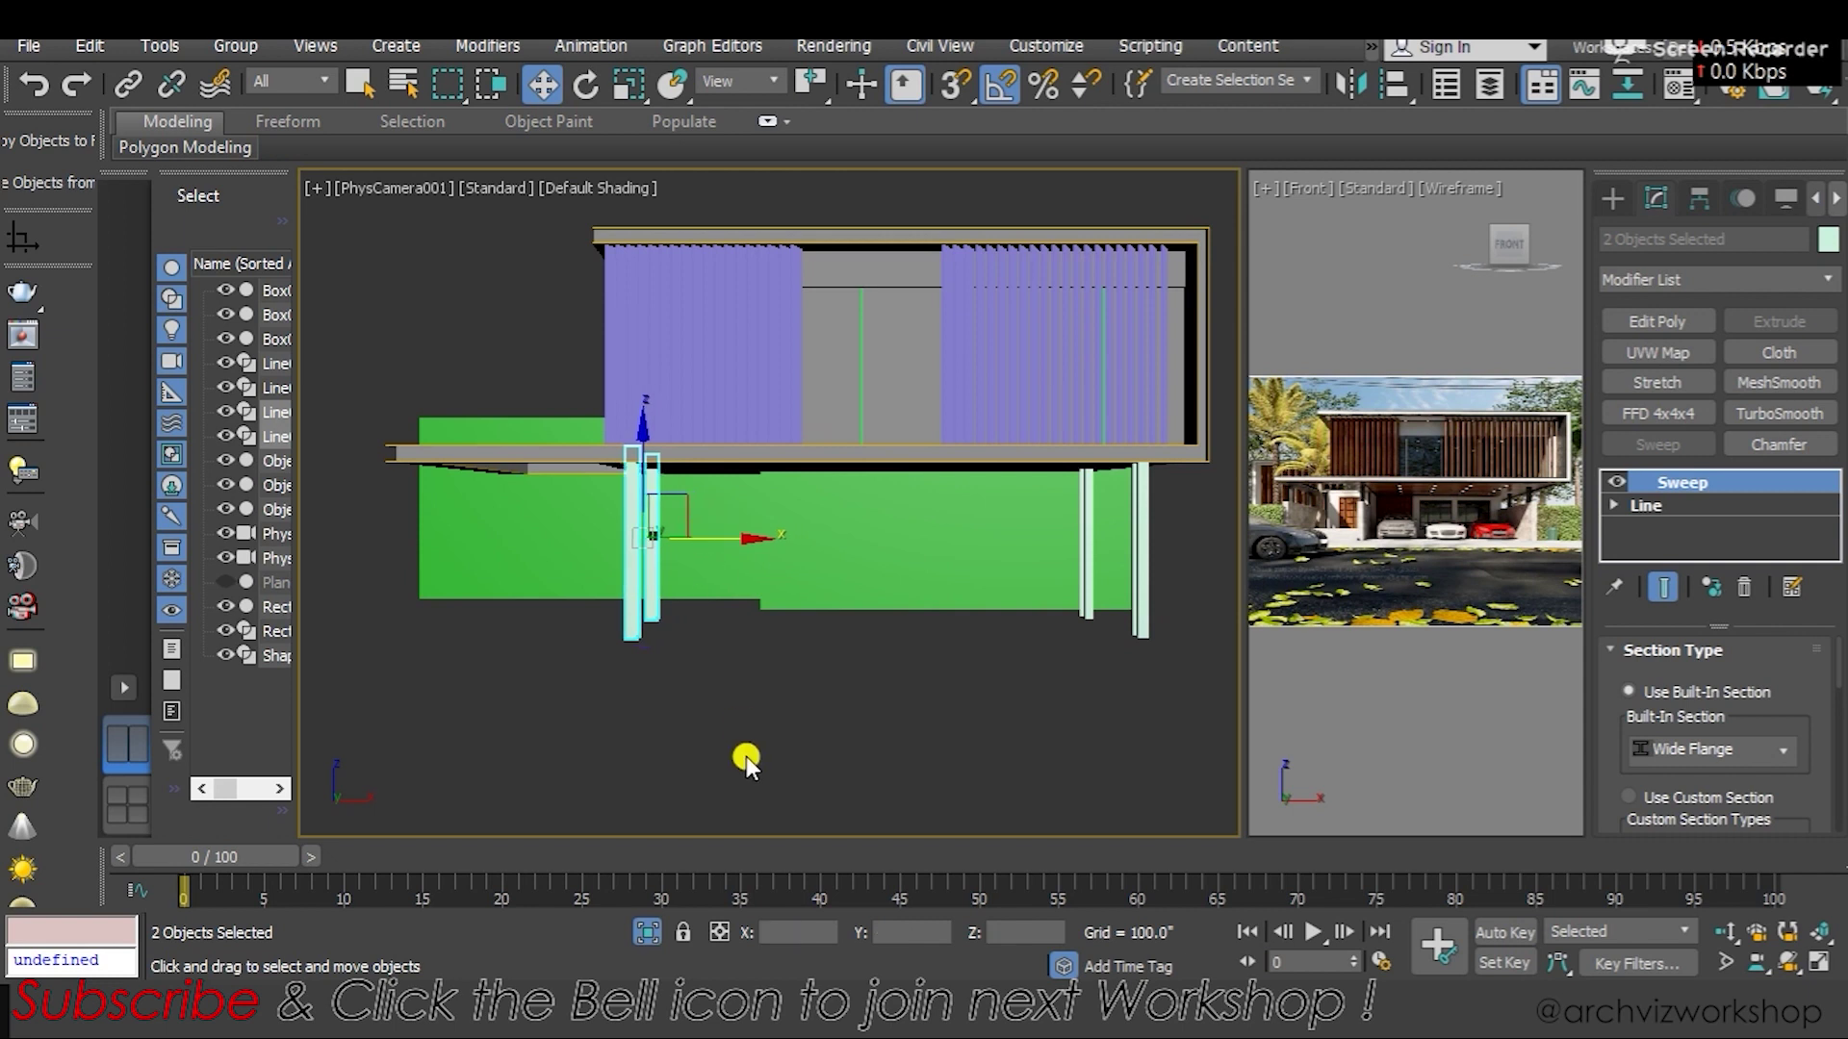
{"action": "left_click", "coordinate": [742, 713]}
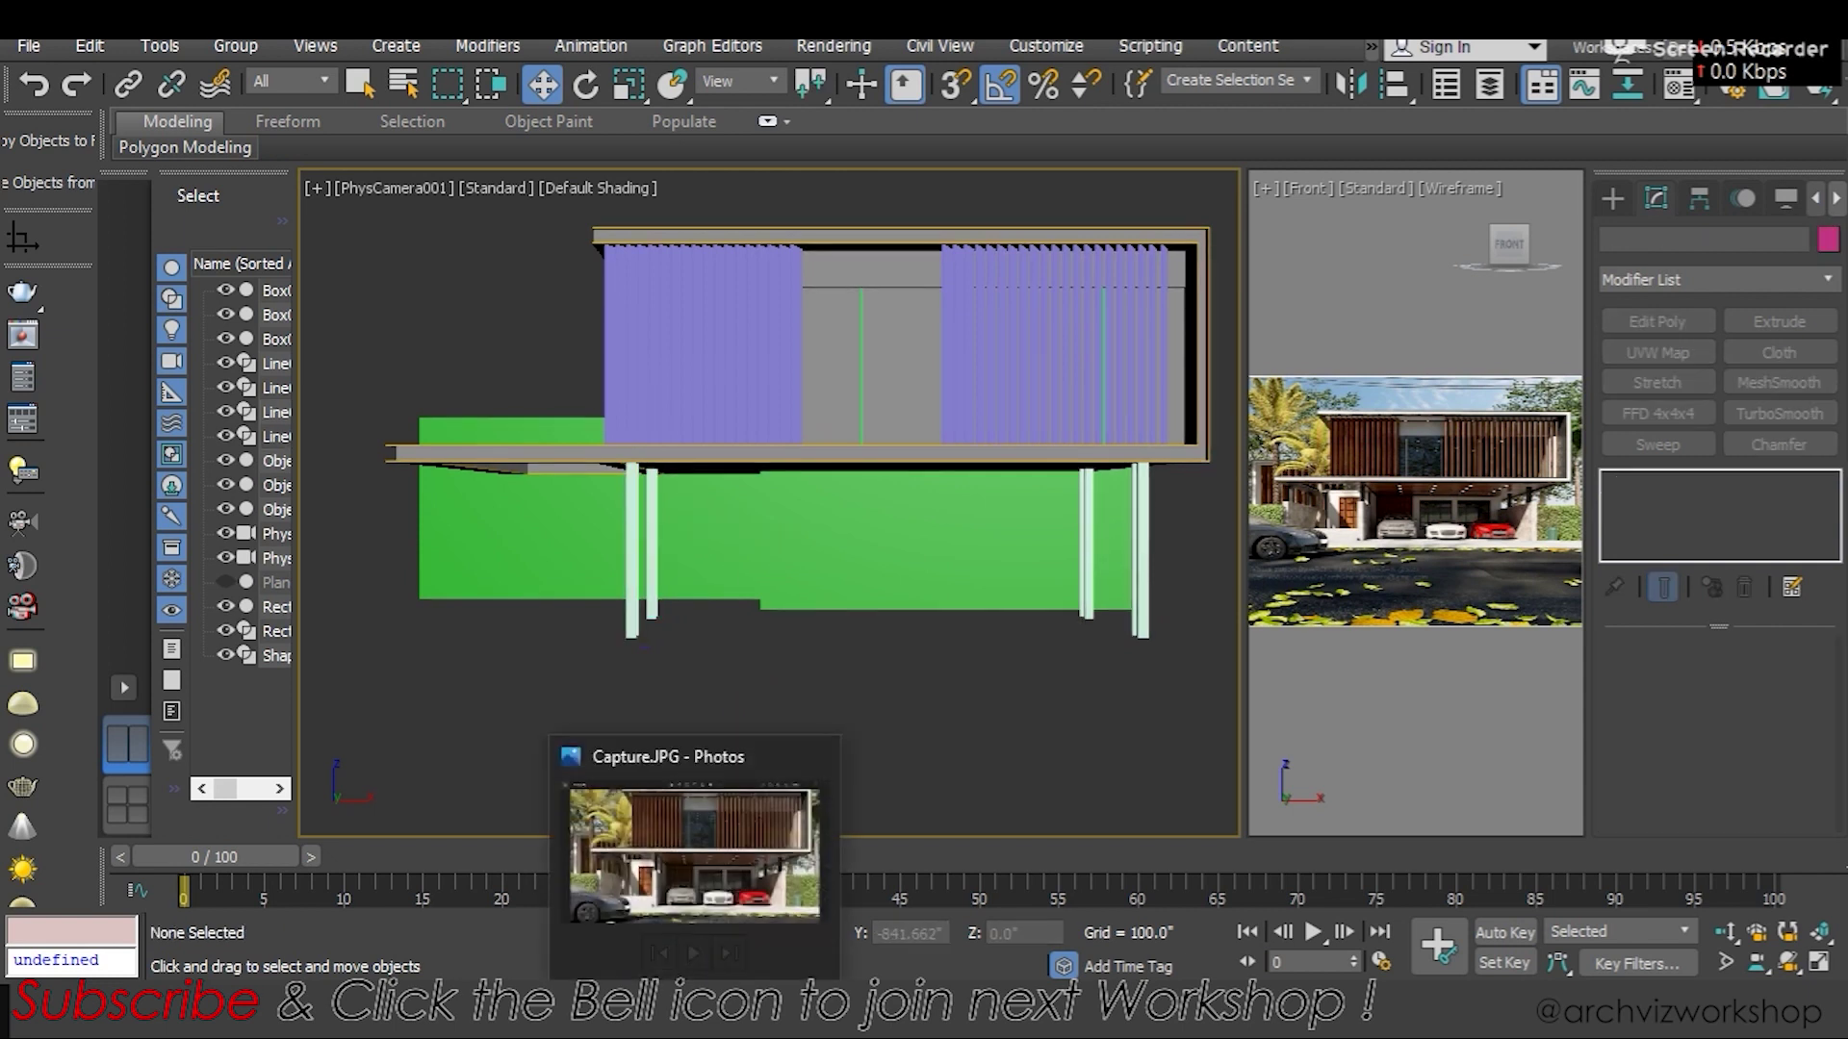
Select the roof edge frame in an orthographic view, then select the Box002 roof slab
{"action": "left_click", "coordinate": [623, 231]}
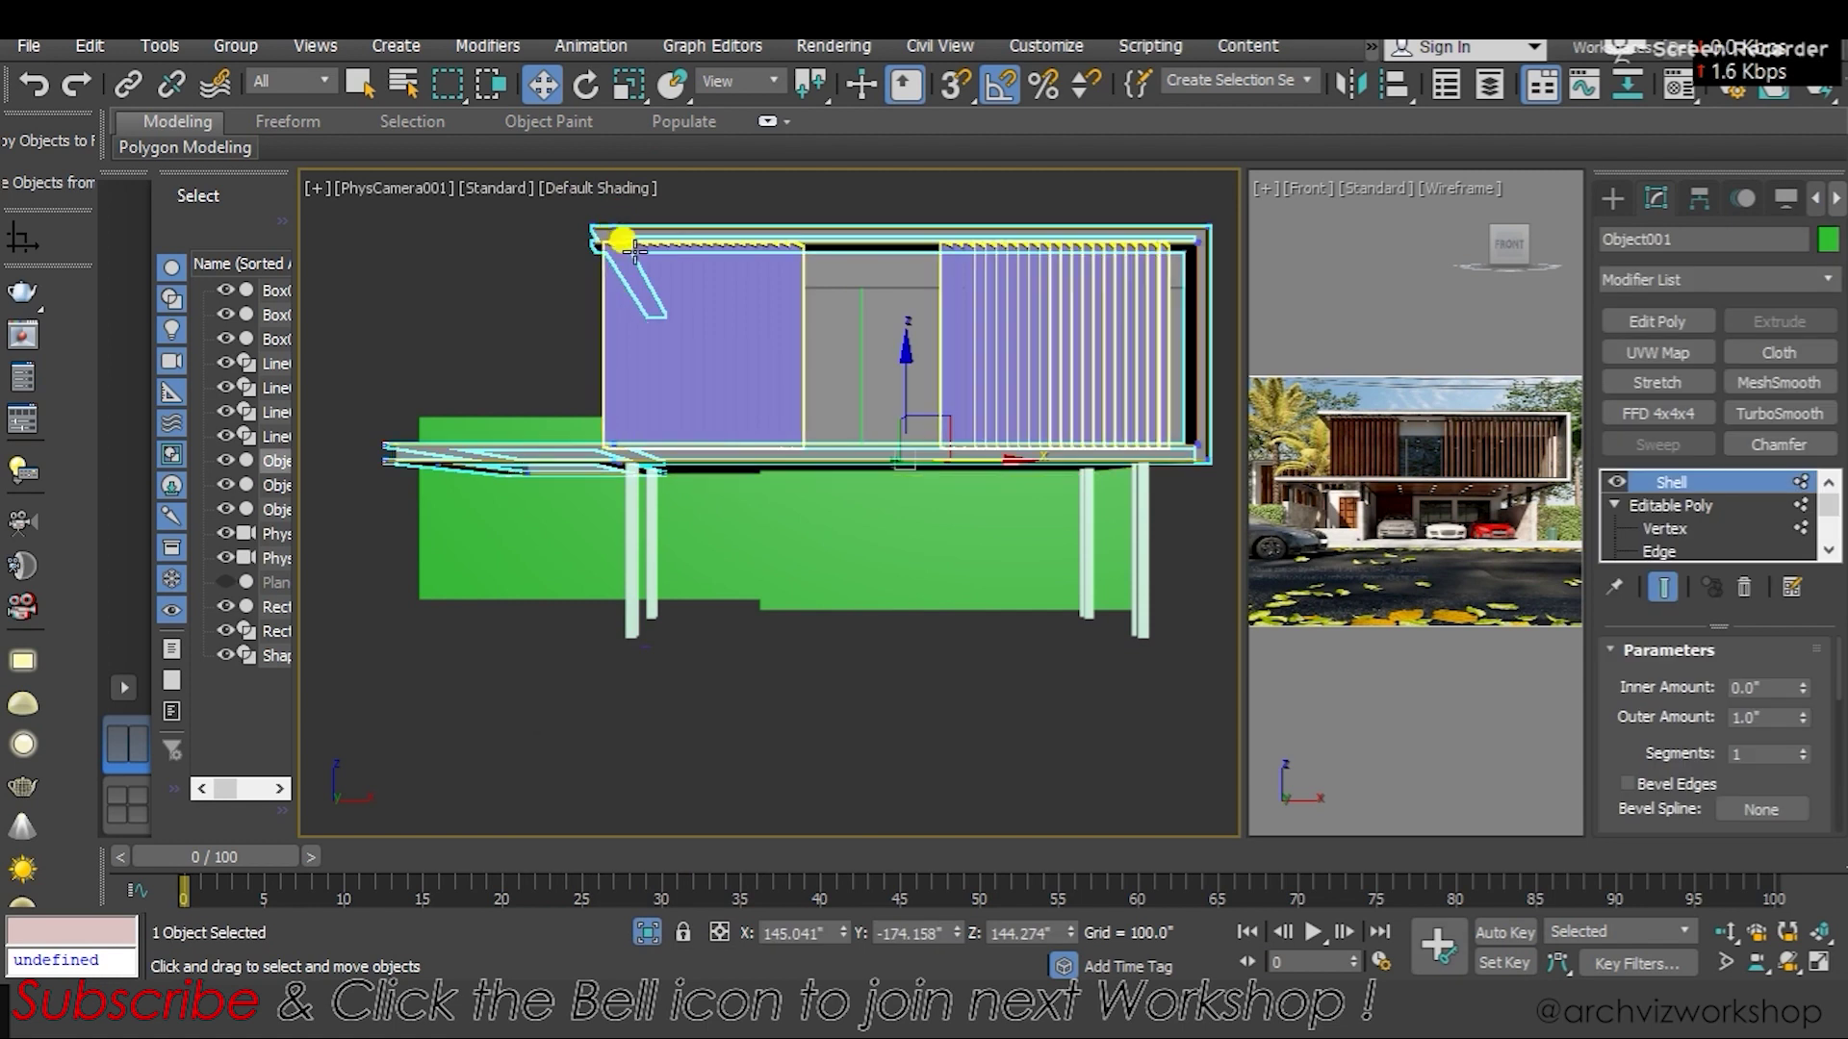
{"action": "key", "text": "u"}
{"action": "mouse_move", "coordinate": [702, 401]}
{"action": "middle_mouse_down", "text": "alt"}
{"action": "mouse_move", "coordinate": [764, 412]}
{"action": "mouse_move", "coordinate": [603, 497]}
{"action": "mouse_move", "coordinate": [779, 424]}
{"action": "mouse_move", "coordinate": [511, 433]}
{"action": "mouse_move", "coordinate": [1232, 372]}
{"action": "mouse_move", "coordinate": [866, 429]}
{"action": "mouse_move", "coordinate": [857, 413]}
{"action": "mouse_move", "coordinate": [845, 437]}
{"action": "mouse_move", "coordinate": [684, 421]}
{"action": "middle_mouse_up", "text": "alt"}
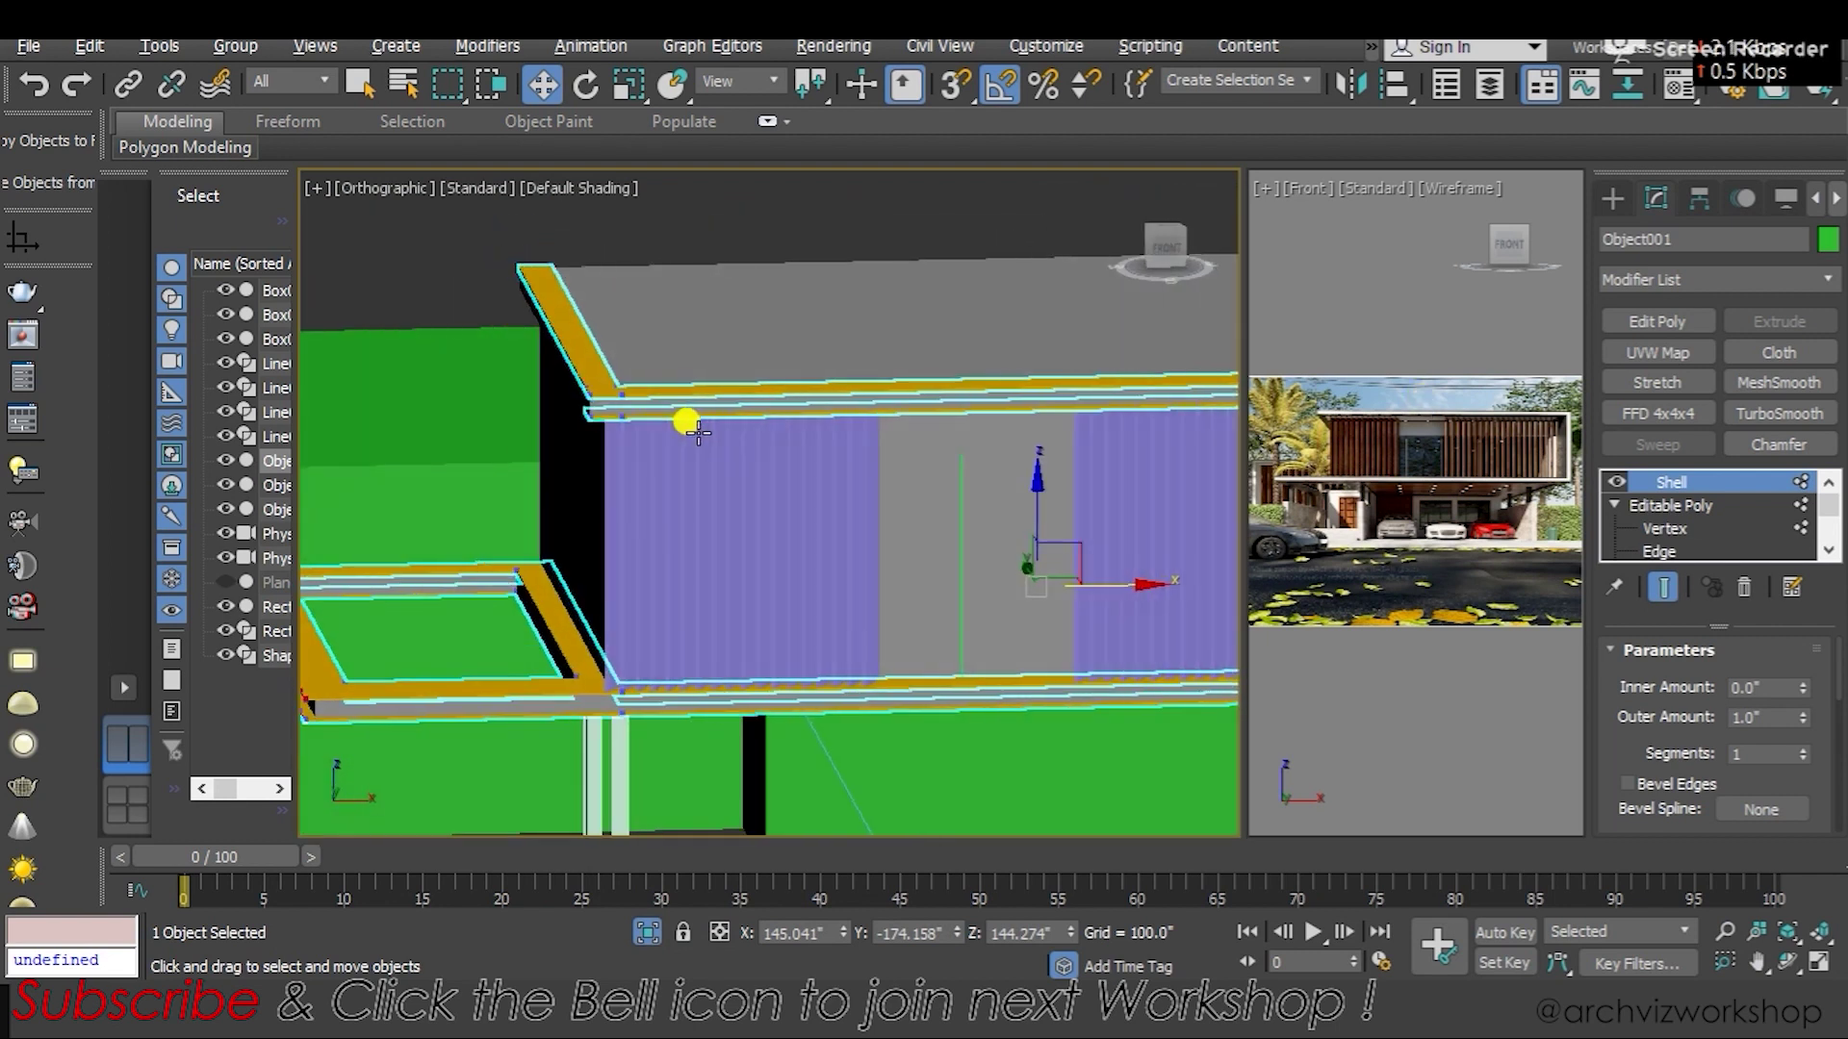
{"action": "scroll", "coordinate": [614, 343], "scroll_direction": "up", "scroll_amount": 3}
{"action": "left_click", "coordinate": [660, 339]}
{"action": "scroll", "coordinate": [758, 367], "scroll_direction": "down", "scroll_amount": 3}
{"action": "mouse_move", "coordinate": [763, 371]}
{"action": "middle_mouse_down", "text": "alt"}
{"action": "mouse_move", "coordinate": [734, 359]}
{"action": "mouse_move", "coordinate": [824, 384]}
{"action": "mouse_move", "coordinate": [796, 391]}
{"action": "middle_mouse_up", "text": "alt"}
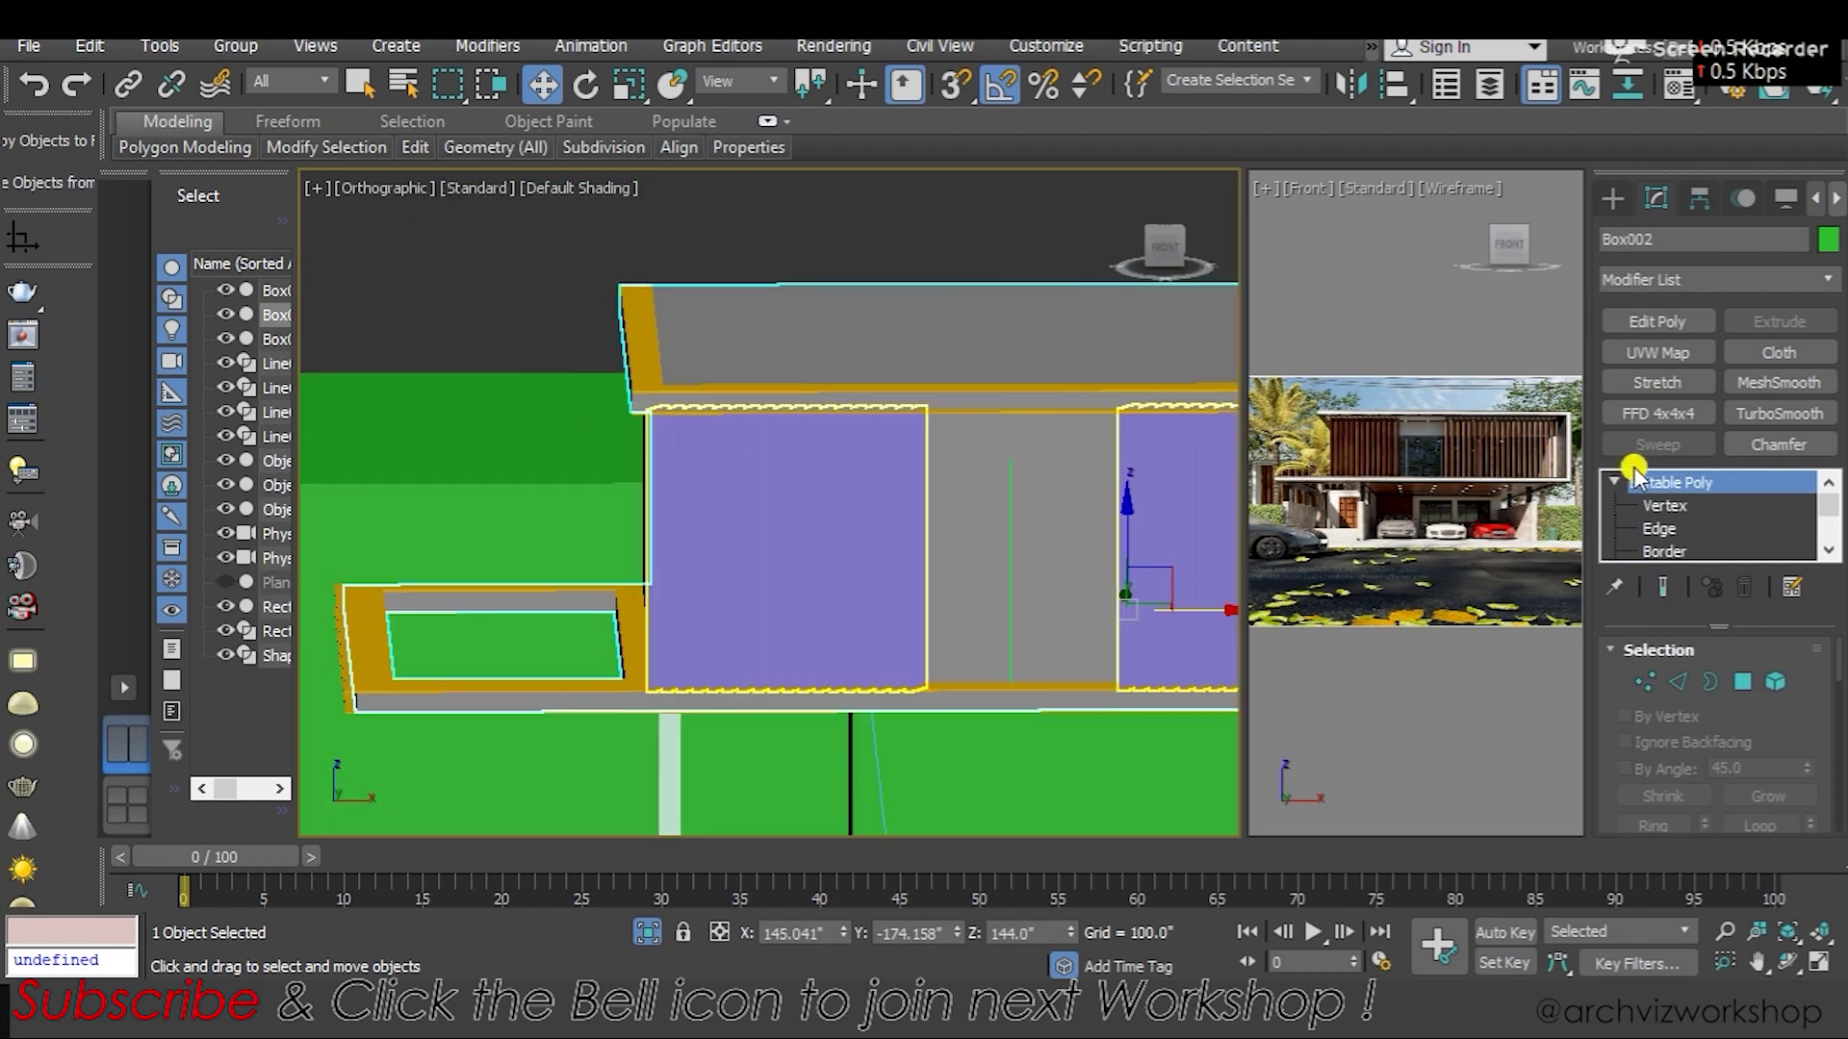
In Vertex mode, move Box002's left-end vertices about -22 along X to extend the overhang
{"action": "left_click", "coordinate": [1664, 505]}
{"action": "left_click_drag", "start_coordinate": [362, 514], "coordinate": [362, 514]}
{"action": "mouse_move", "coordinate": [845, 376]}
{"action": "middle_mouse_down"}
{"action": "mouse_move", "coordinate": [991, 375]}
{"action": "mouse_move", "coordinate": [825, 379]}
{"action": "mouse_move", "coordinate": [846, 379]}
{"action": "mouse_move", "coordinate": [795, 431]}
{"action": "mouse_move", "coordinate": [764, 284]}
{"action": "mouse_move", "coordinate": [828, 271]}
{"action": "mouse_move", "coordinate": [805, 264]}
{"action": "middle_mouse_up"}
{"action": "mouse_move", "coordinate": [745, 385]}
{"action": "middle_mouse_down", "text": "alt"}
{"action": "mouse_move", "coordinate": [695, 431]}
{"action": "mouse_move", "coordinate": [754, 403]}
{"action": "middle_mouse_up", "text": "alt"}
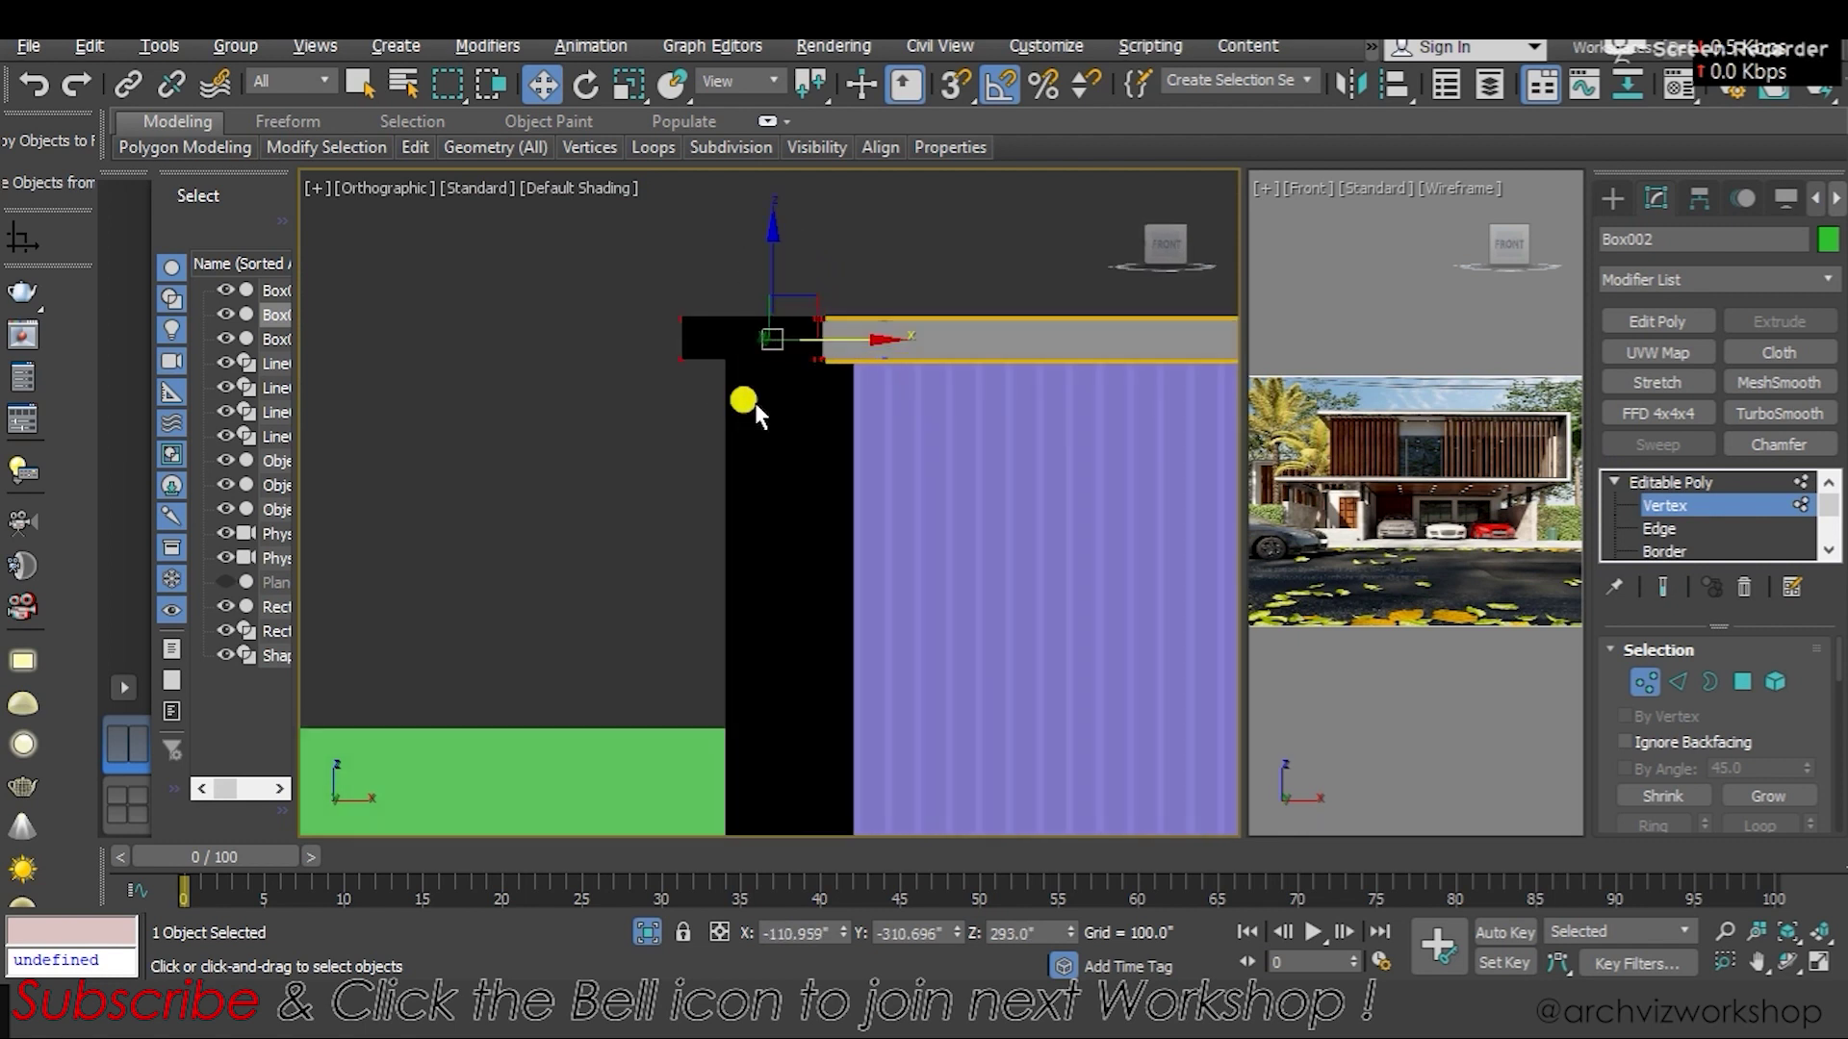
{"action": "left_click_drag", "start_coordinate": [895, 332], "coordinate": [761, 343]}
{"action": "mouse_move", "coordinate": [760, 342]}
{"action": "middle_mouse_down", "text": "alt"}
{"action": "mouse_move", "coordinate": [734, 453]}
{"action": "mouse_move", "coordinate": [790, 366]}
{"action": "middle_mouse_up", "text": "alt"}
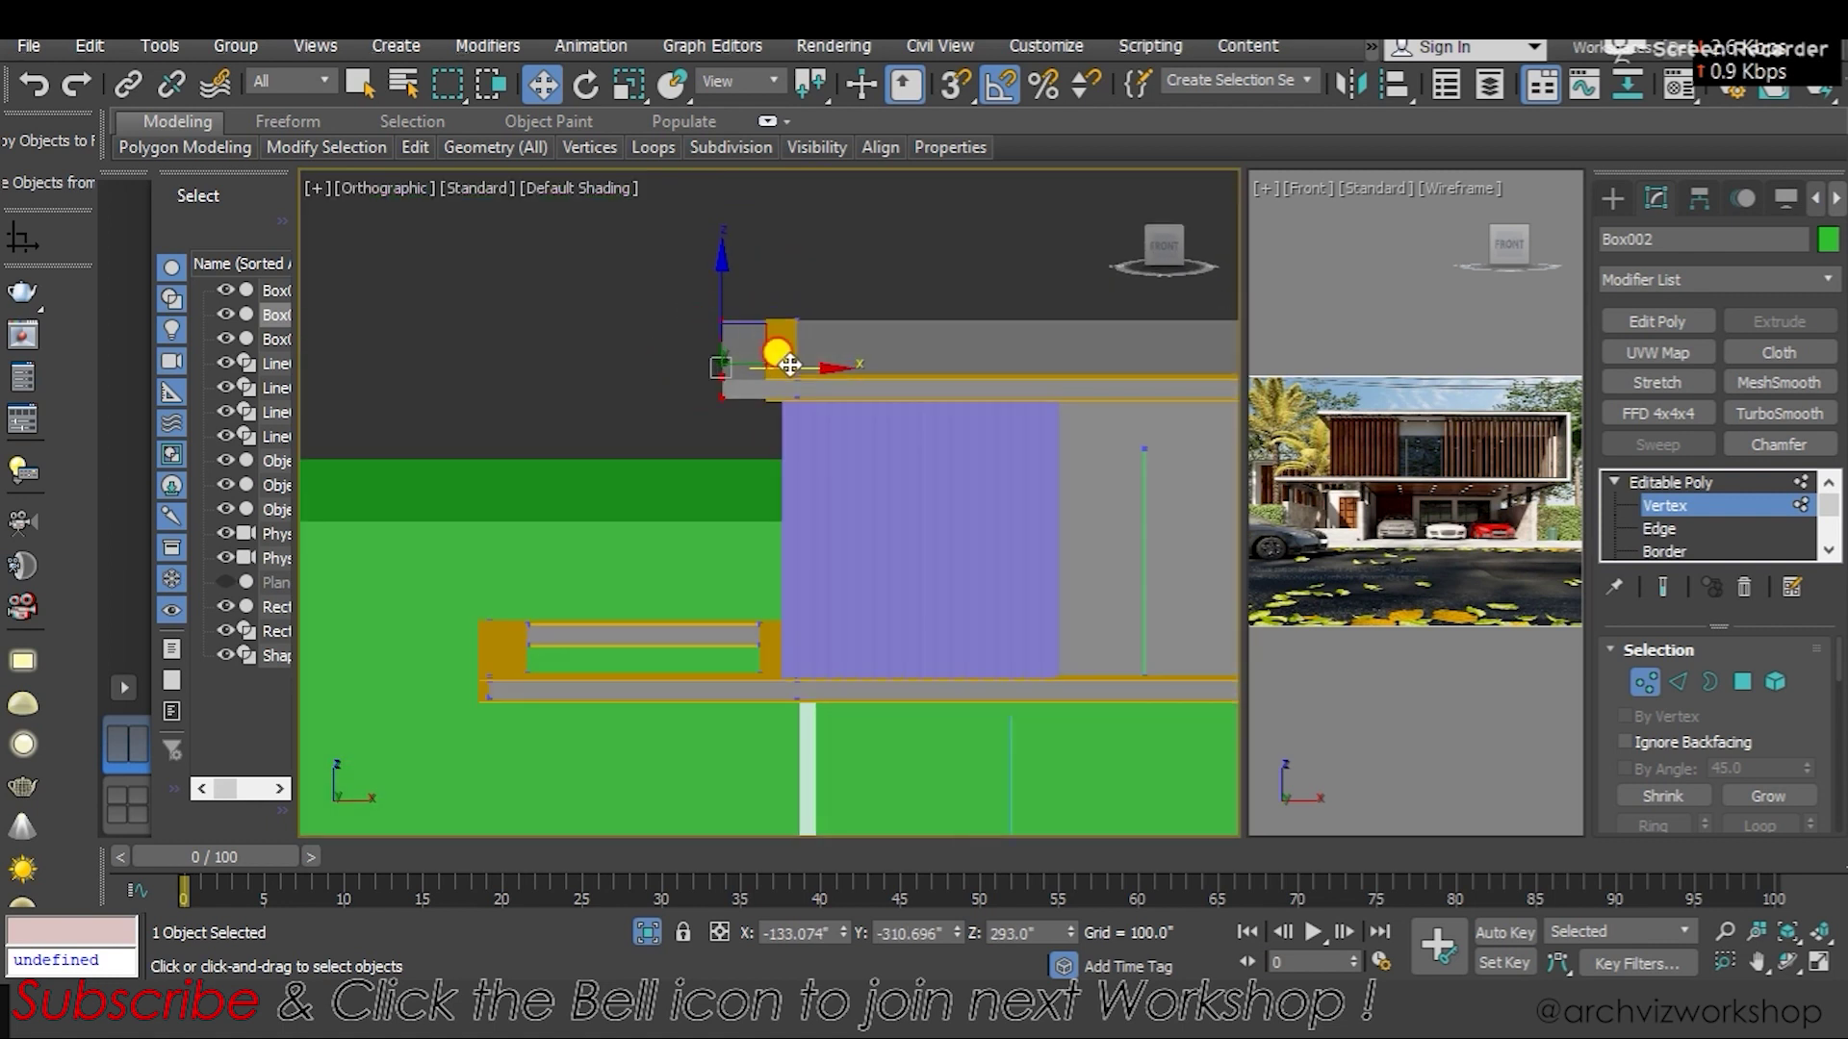
{"action": "left_click", "coordinate": [1679, 481]}
{"action": "scroll", "coordinate": [712, 333], "scroll_direction": "up", "scroll_amount": 2}
{"action": "left_click", "coordinate": [713, 341]}
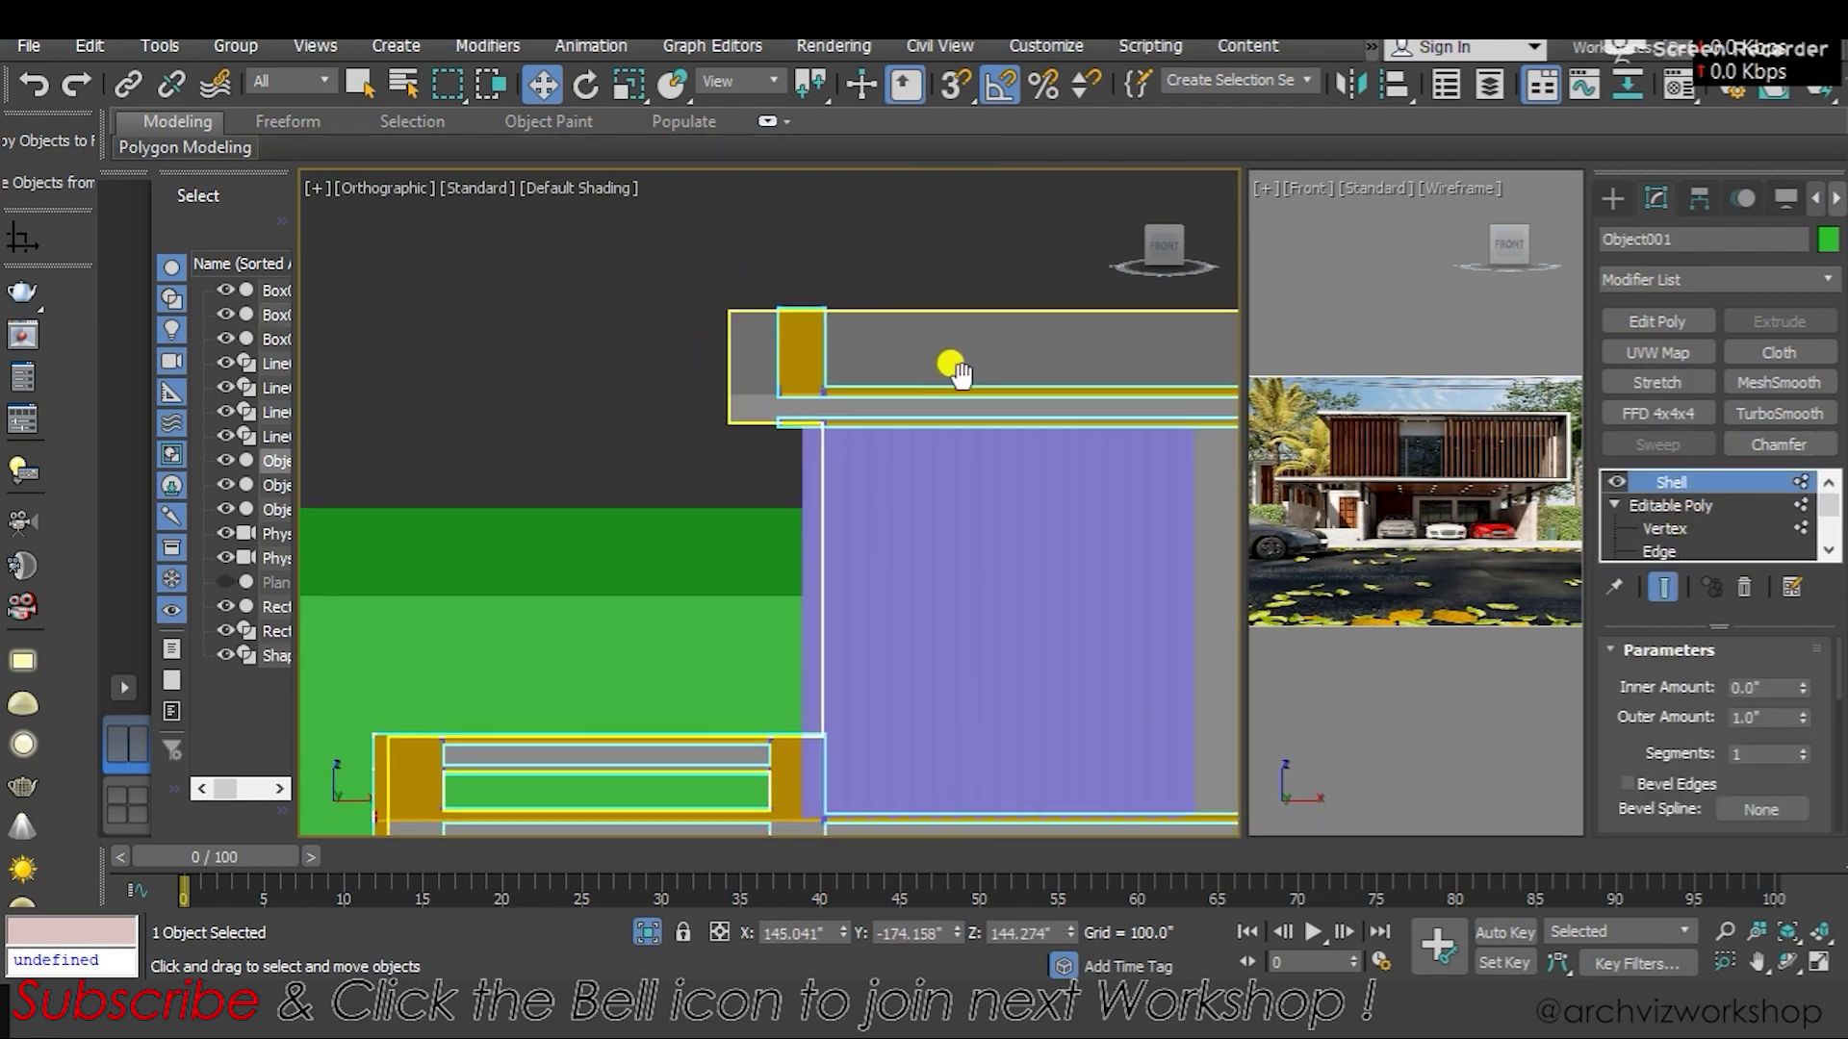
Convert the roof frame Object001 to an editable poly
{"action": "middle_click_drag", "start_coordinate": [952, 362], "coordinate": [843, 343]}
{"action": "right_click", "coordinate": [775, 385]}
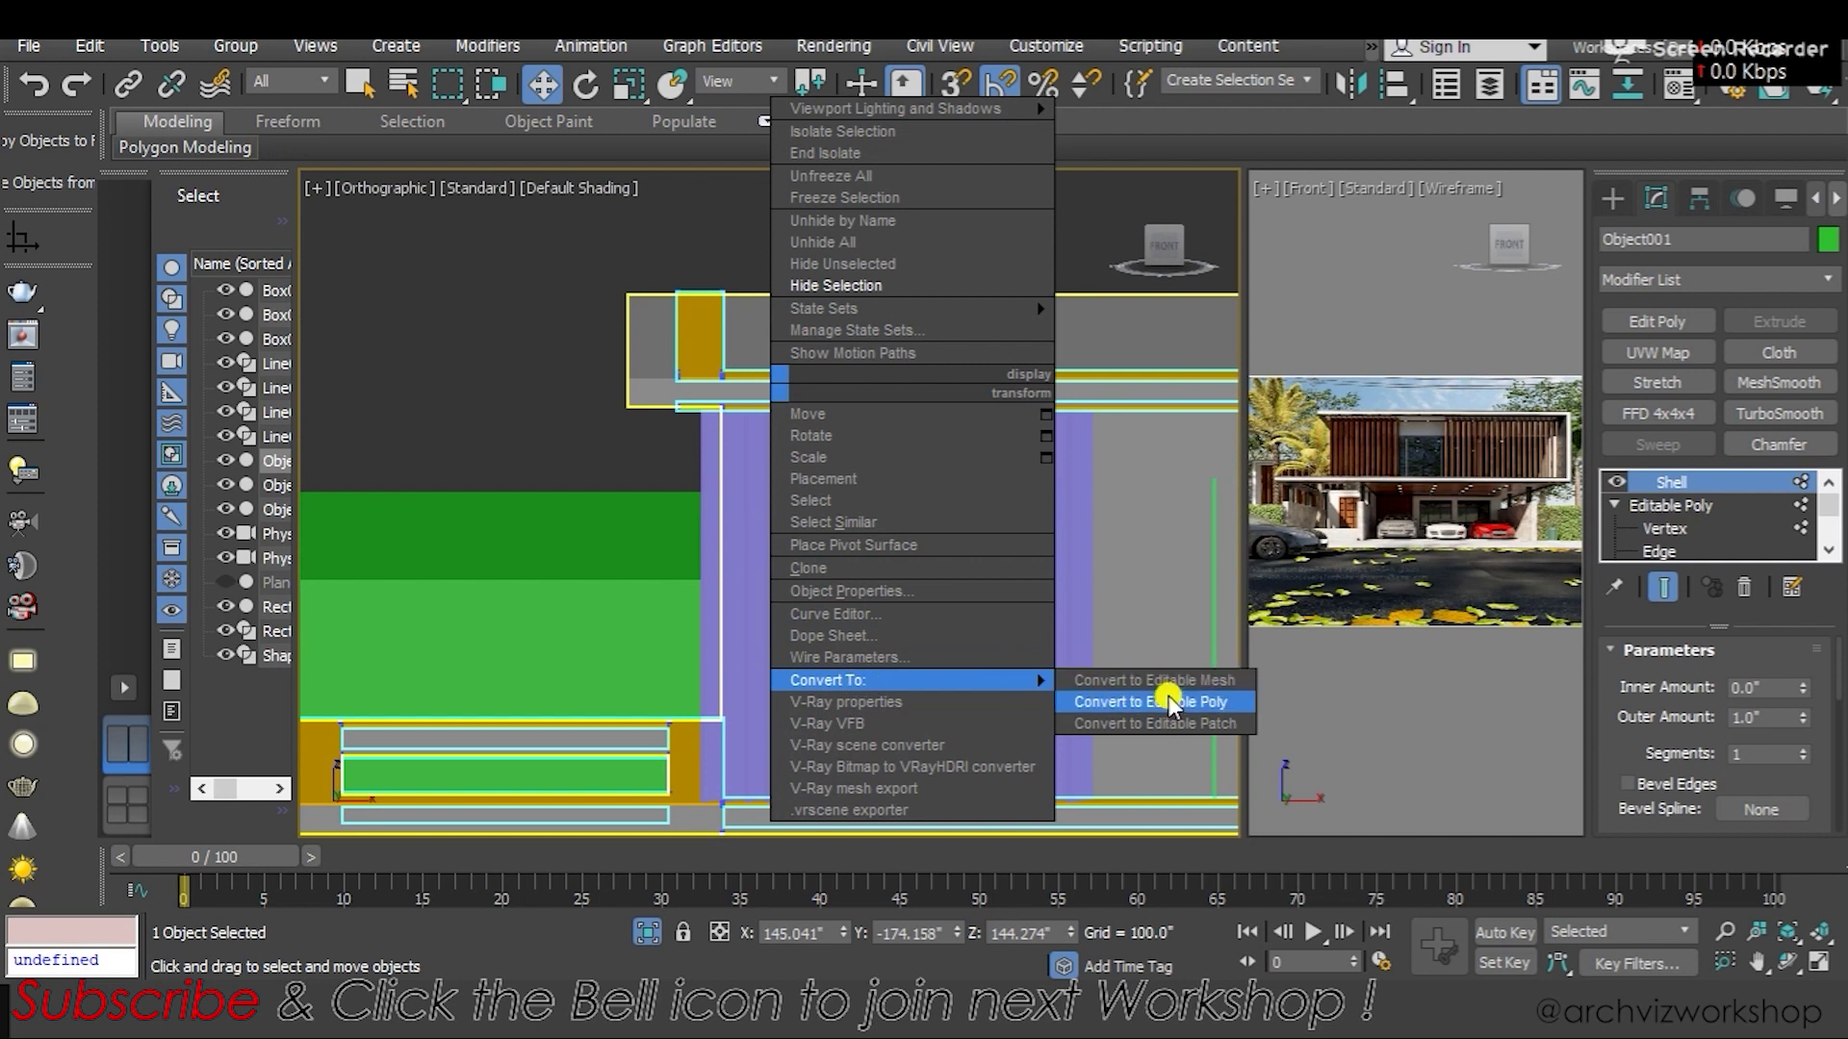
{"action": "left_click", "coordinate": [1174, 703]}
Move the frame's left vertices about -16 in X to meet the extended slab, then start Save As
{"action": "left_click", "coordinate": [1664, 505]}
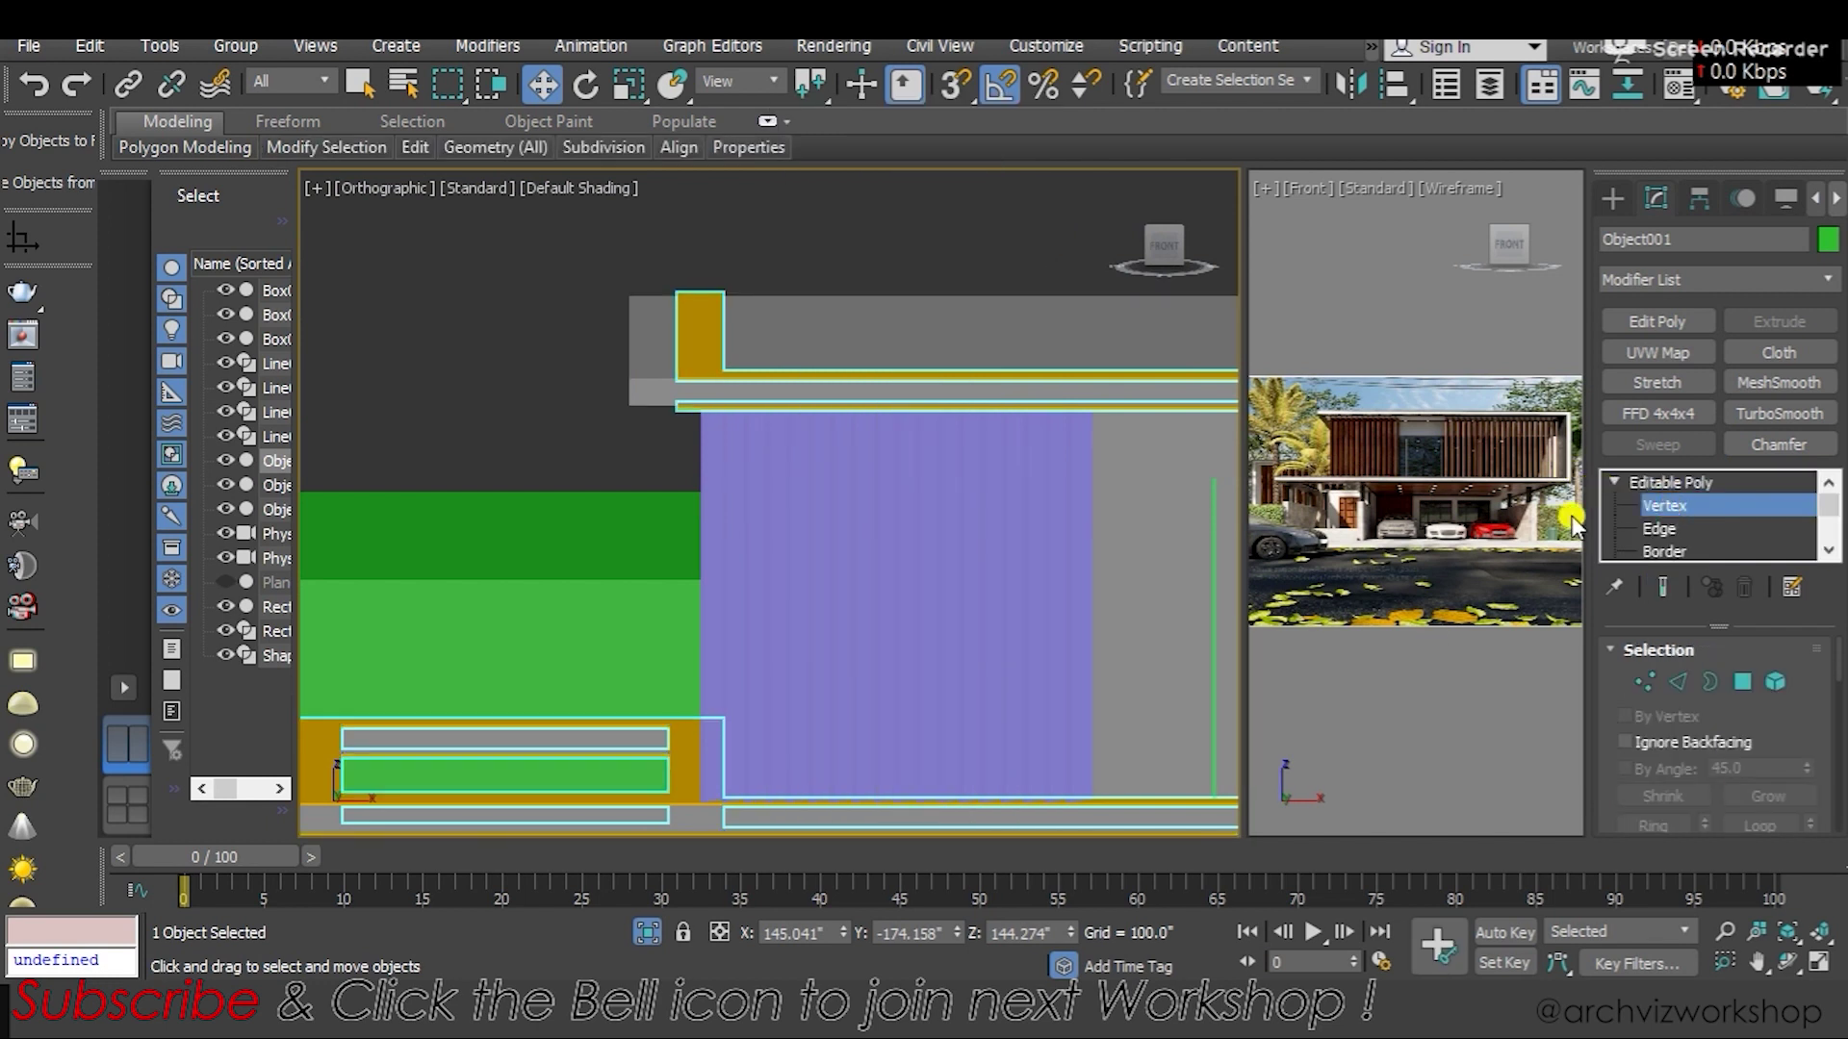
{"action": "scroll", "coordinate": [1055, 304], "scroll_direction": "up", "scroll_amount": 3}
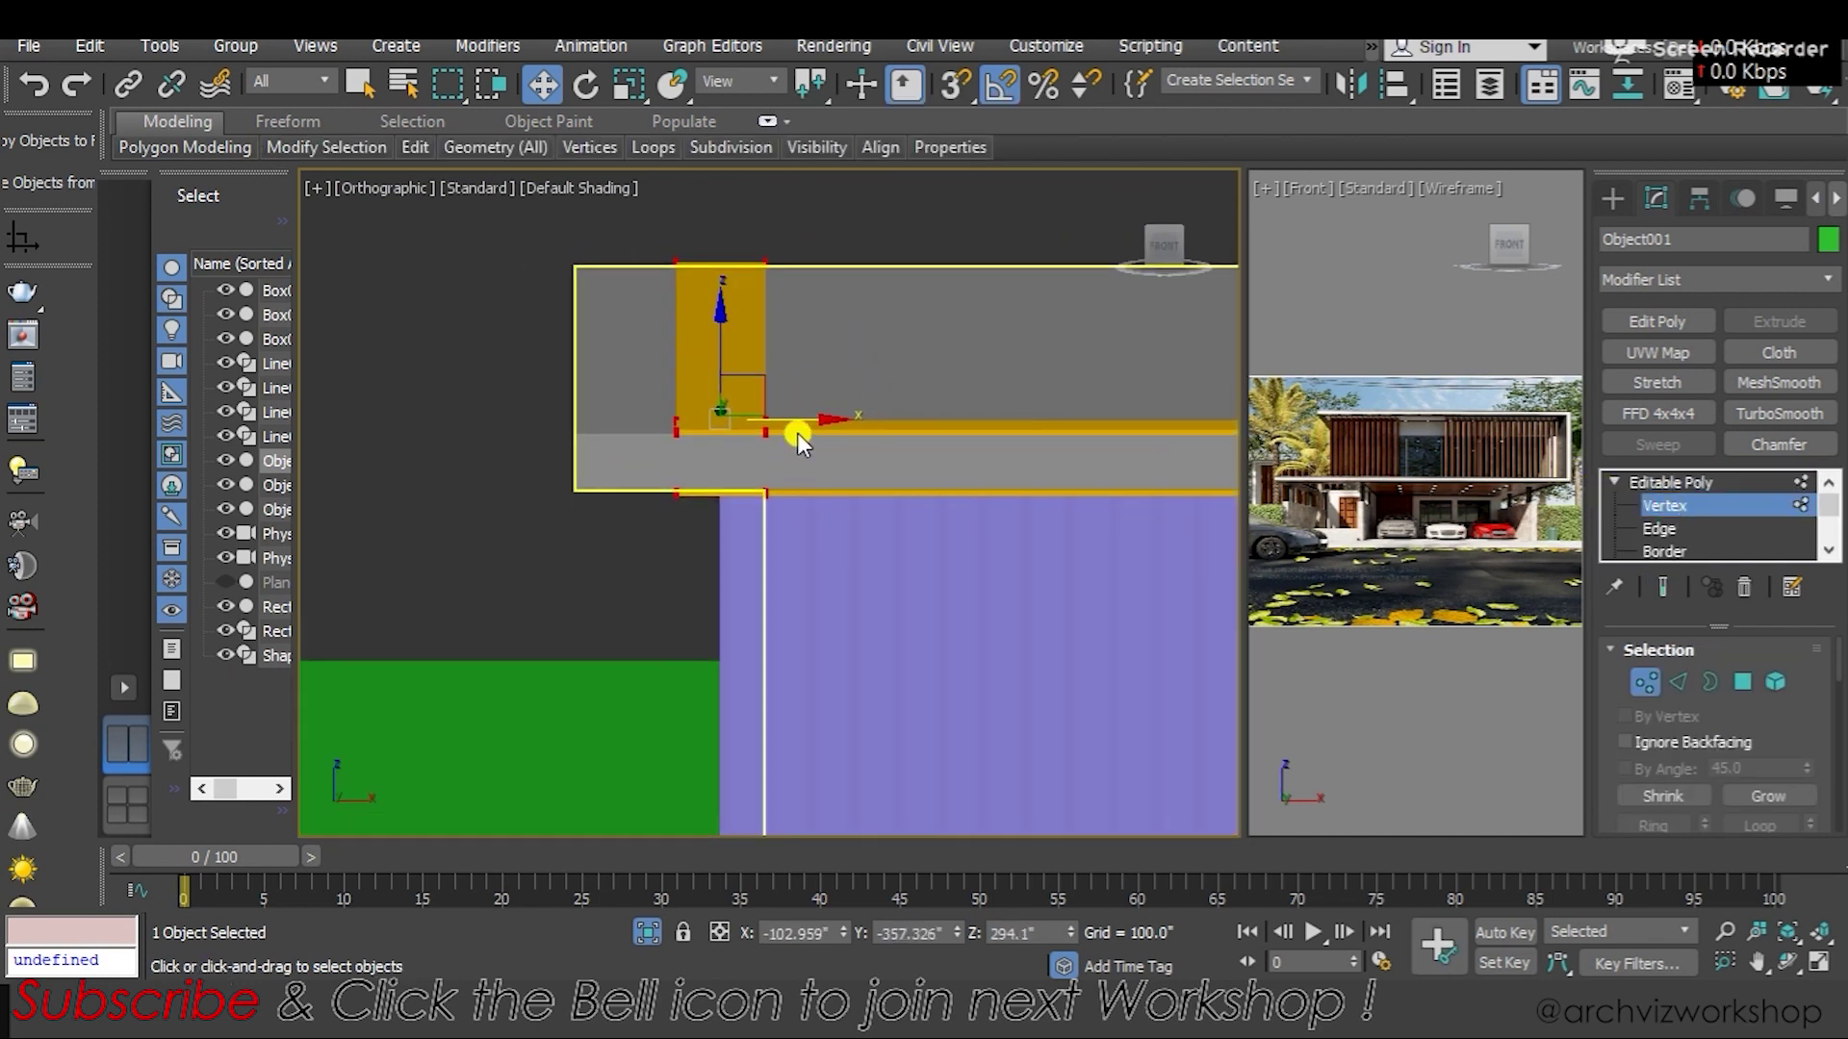
{"action": "left_click_drag", "start_coordinate": [798, 418], "coordinate": [683, 392]}
{"action": "left_click", "coordinate": [1702, 482]}
{"action": "scroll", "coordinate": [886, 301], "scroll_direction": "down", "scroll_amount": 2}
{"action": "mouse_move", "coordinate": [886, 301]}
{"action": "middle_mouse_down", "text": "alt"}
{"action": "mouse_move", "coordinate": [956, 400]}
{"action": "mouse_move", "coordinate": [829, 440]}
{"action": "mouse_move", "coordinate": [868, 486]}
{"action": "middle_mouse_up", "text": "alt"}
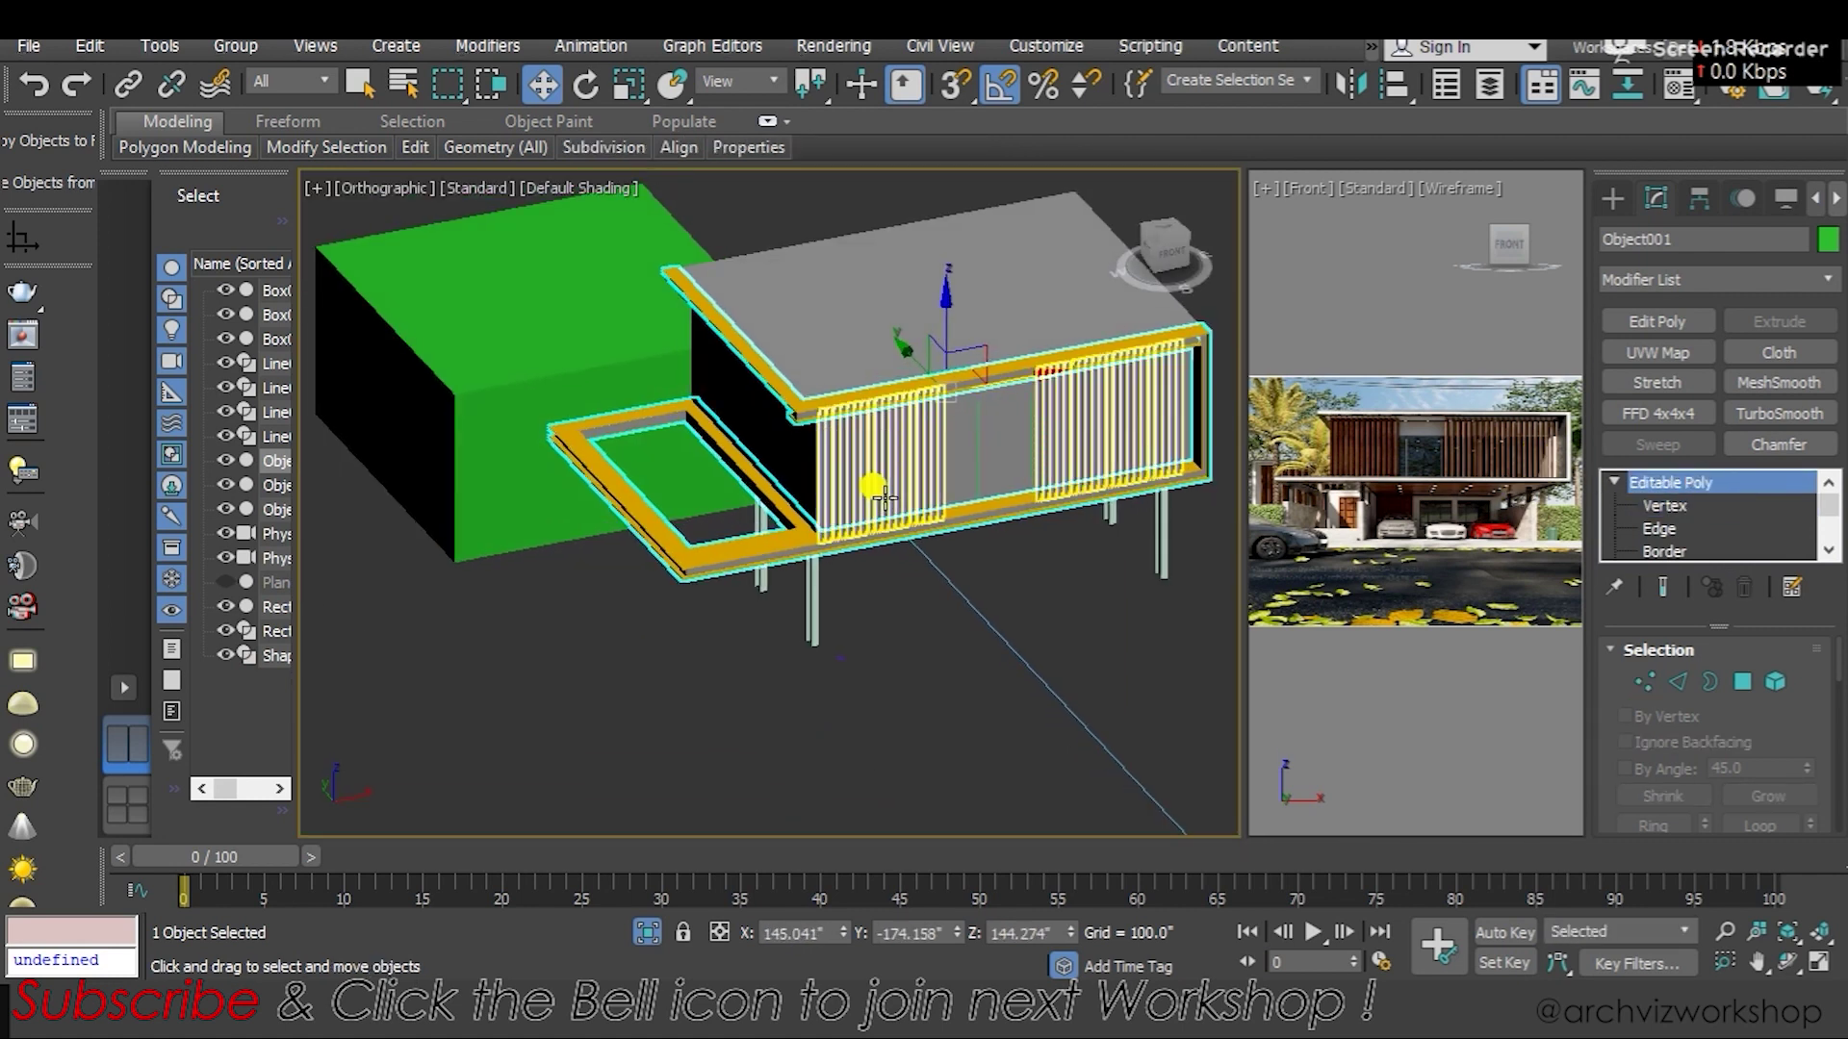
{"action": "key", "text": "ctrl+s"}
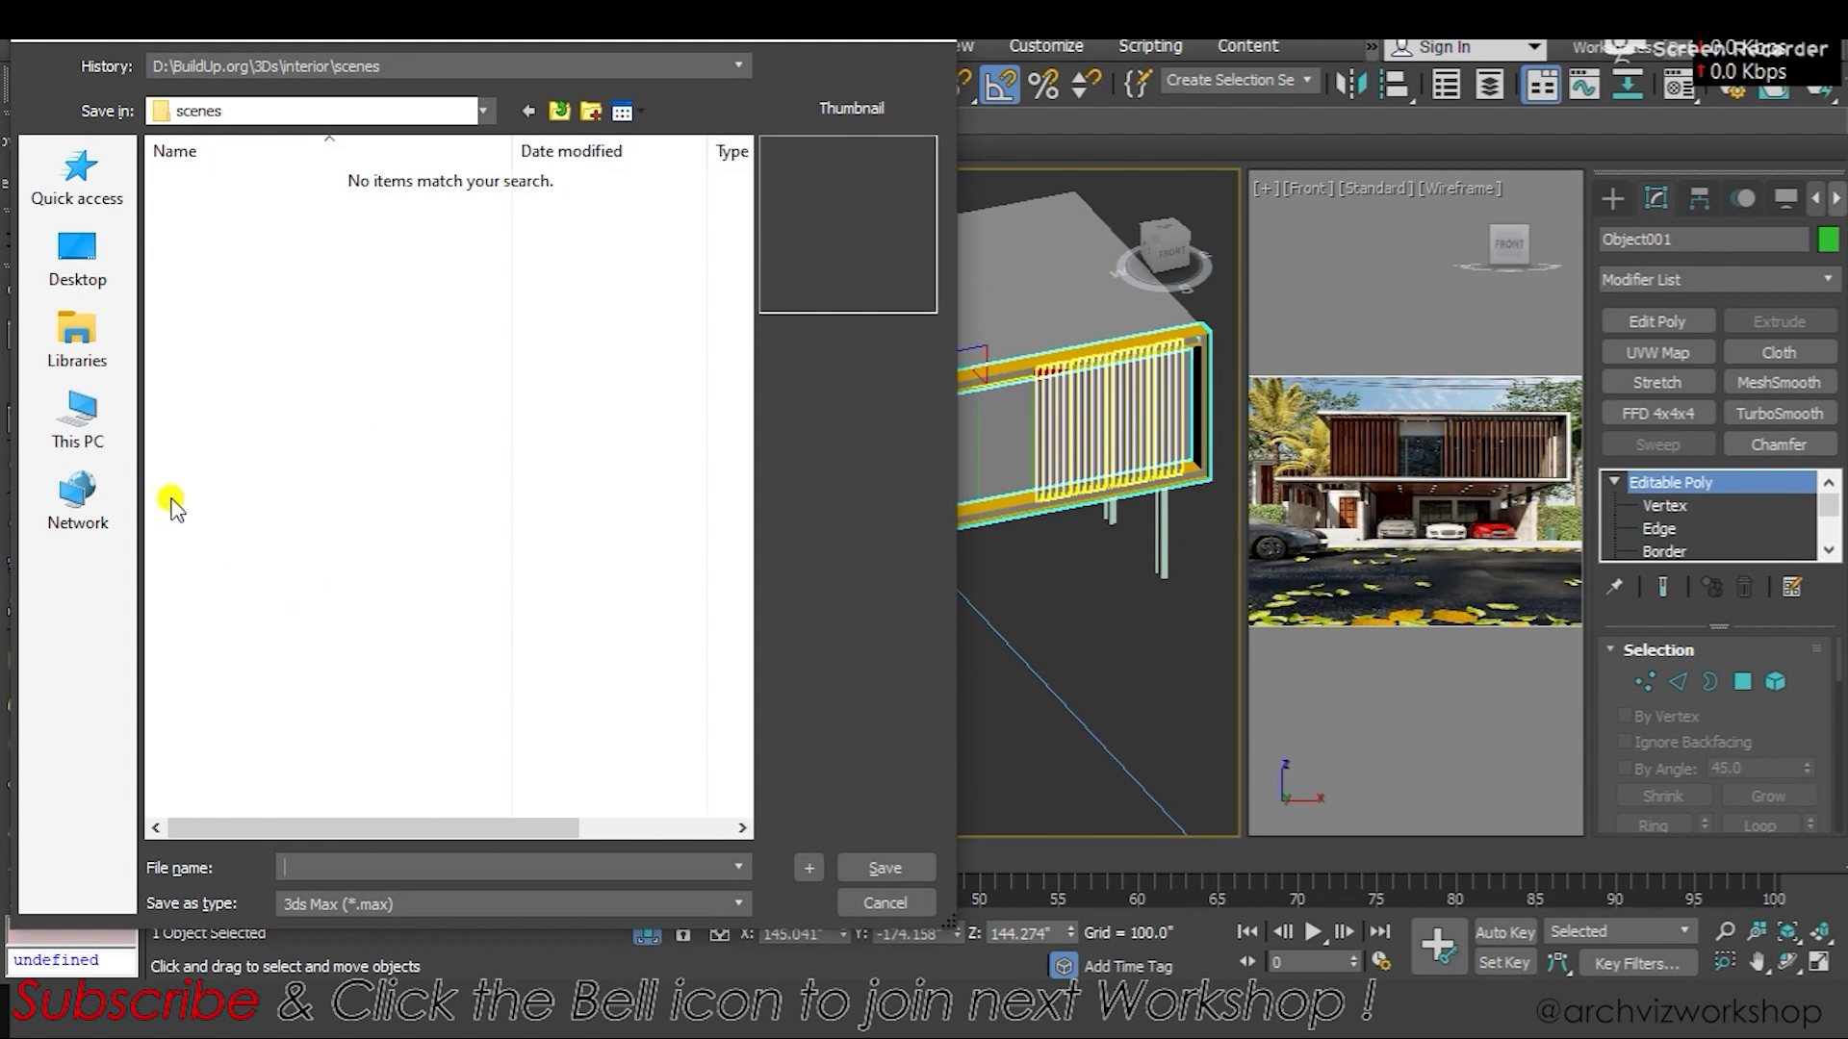
Save the scene as 'exterior 01' in the D:\KH\Exterior folder
{"action": "left_click", "coordinate": [104, 452]}
{"action": "scroll", "coordinate": [309, 474], "scroll_direction": "down", "scroll_amount": 3}
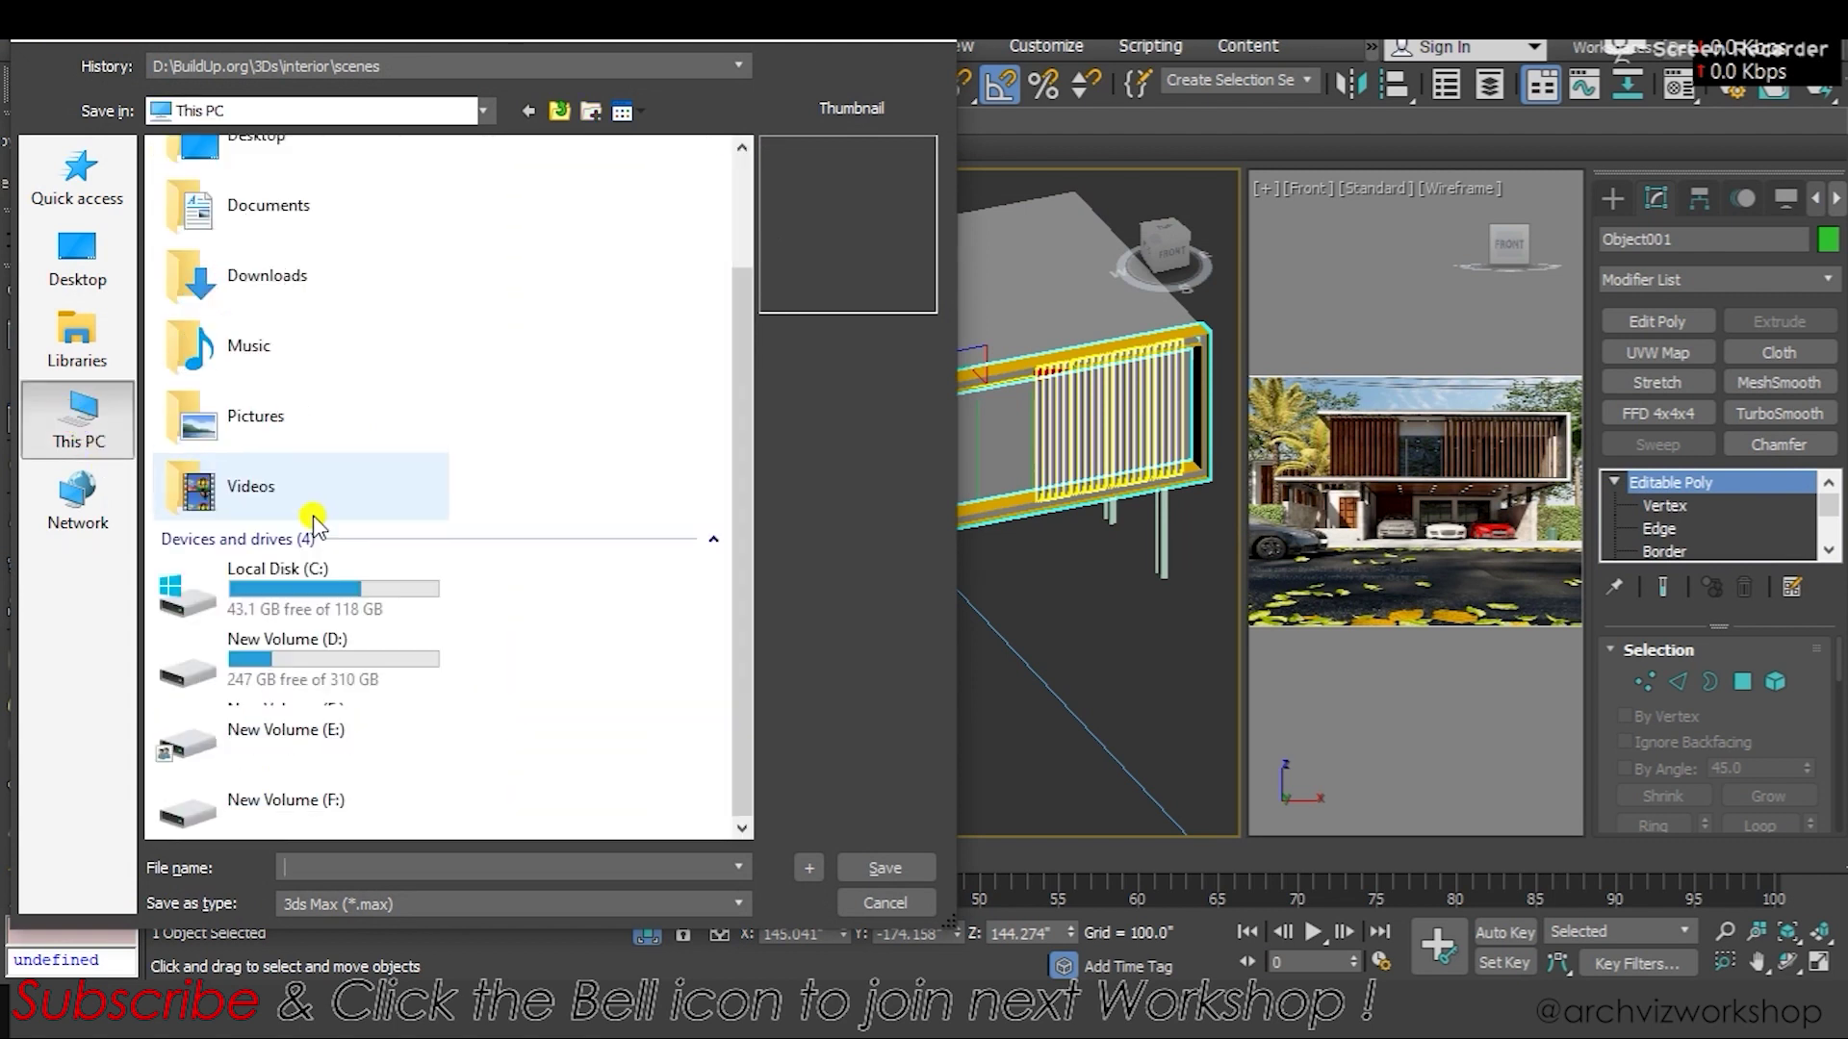
{"action": "left_click", "coordinate": [306, 664]}
{"action": "double_click", "coordinate": [304, 664]}
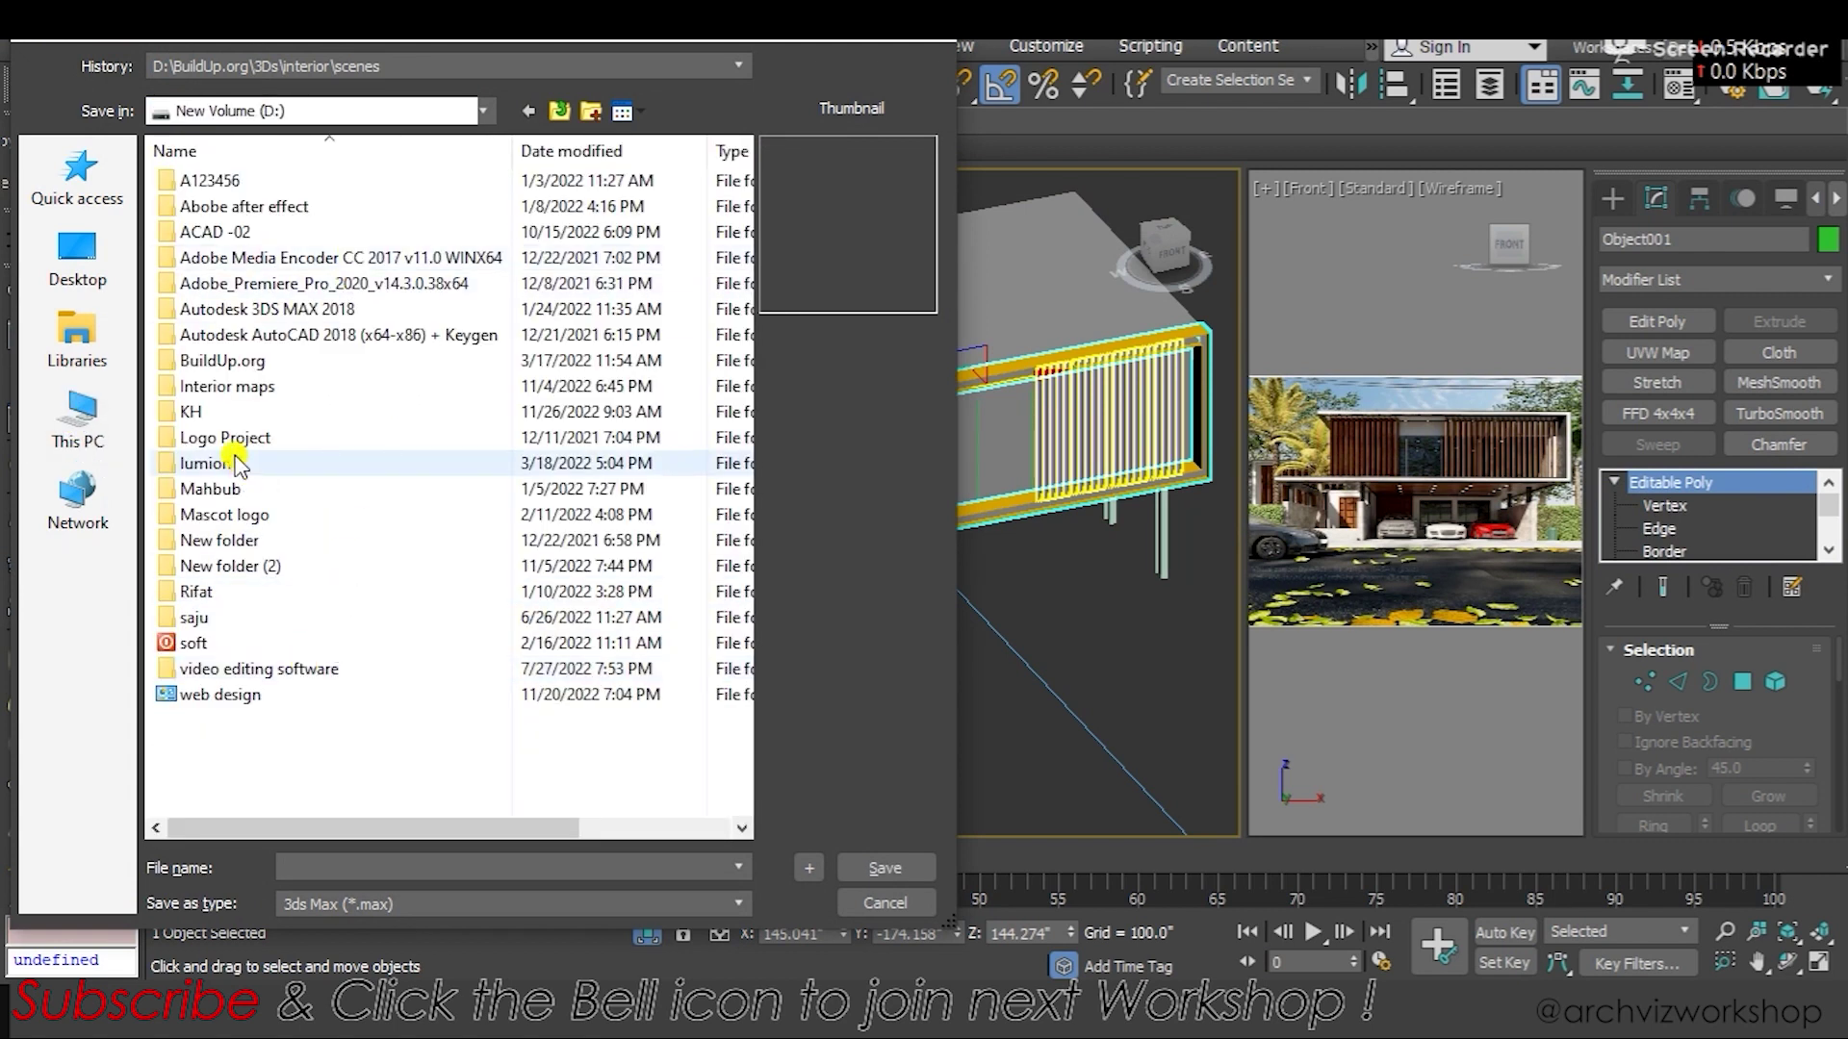
{"action": "double_click", "coordinate": [198, 404]}
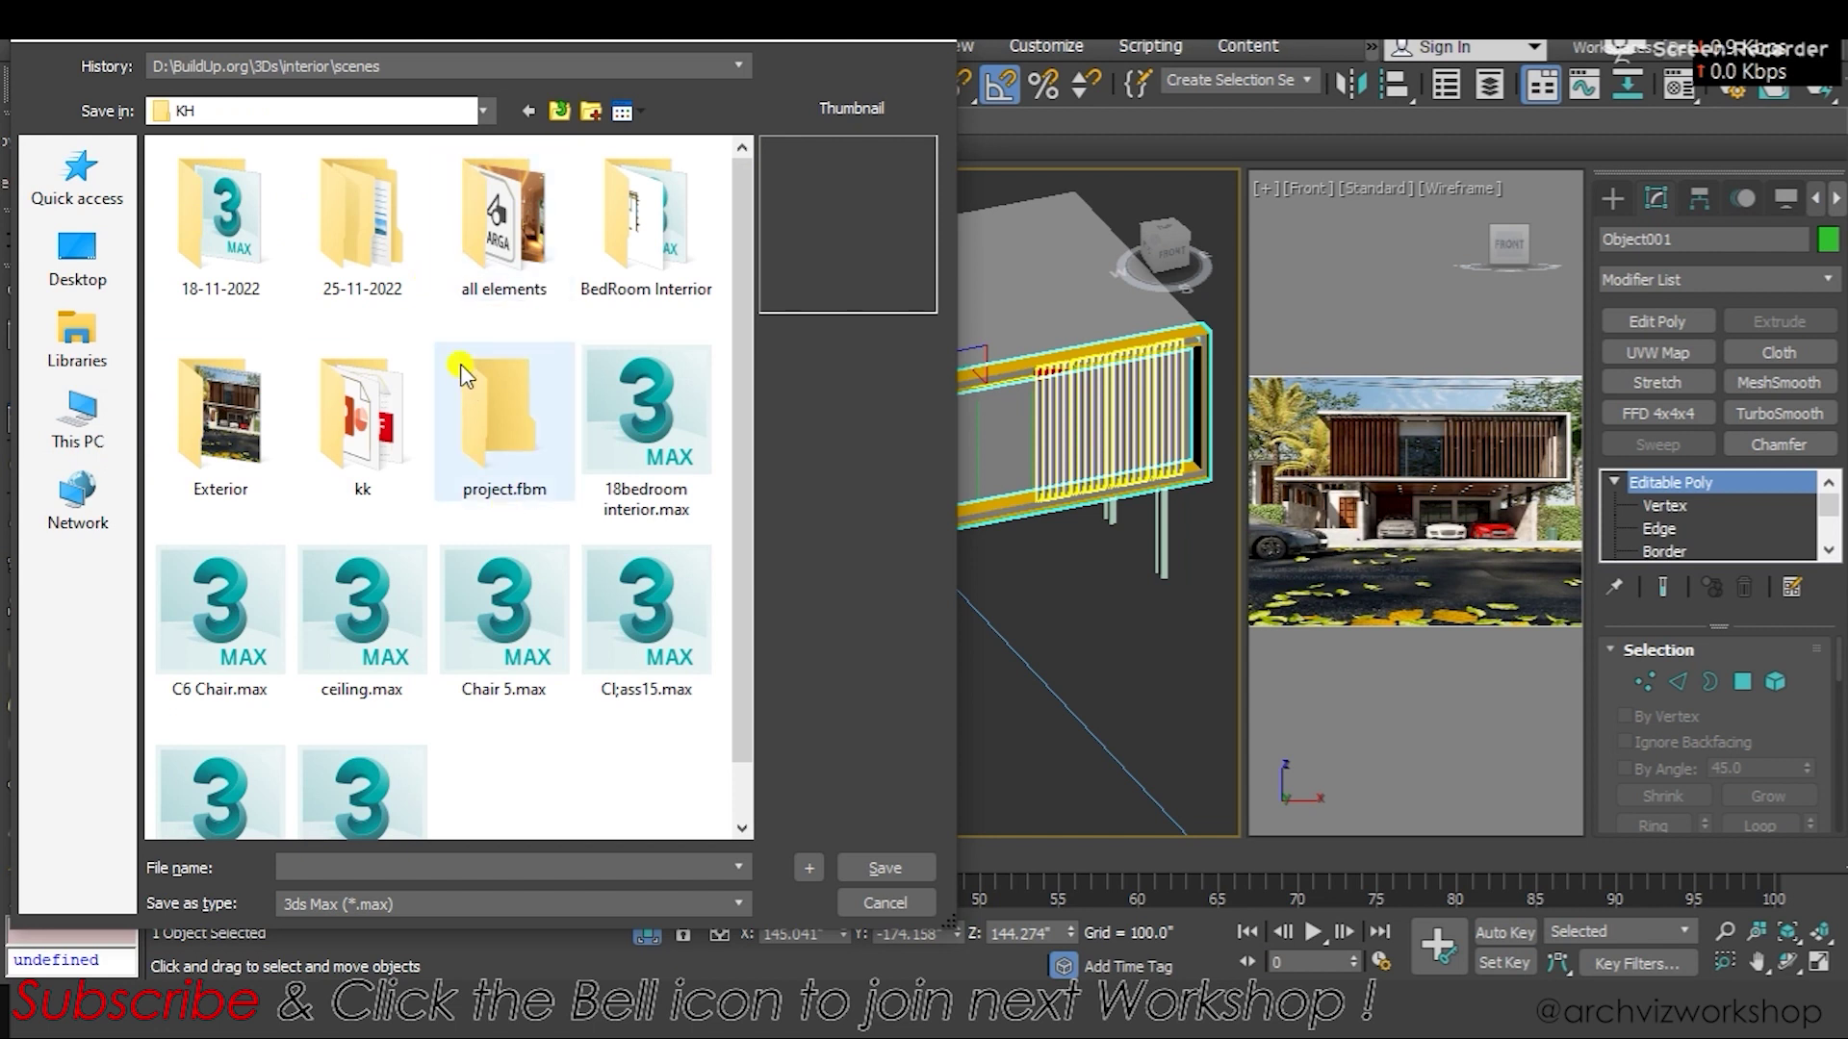
{"action": "scroll", "coordinate": [460, 364], "scroll_direction": "down", "scroll_amount": 1}
{"action": "double_click", "coordinate": [234, 387]}
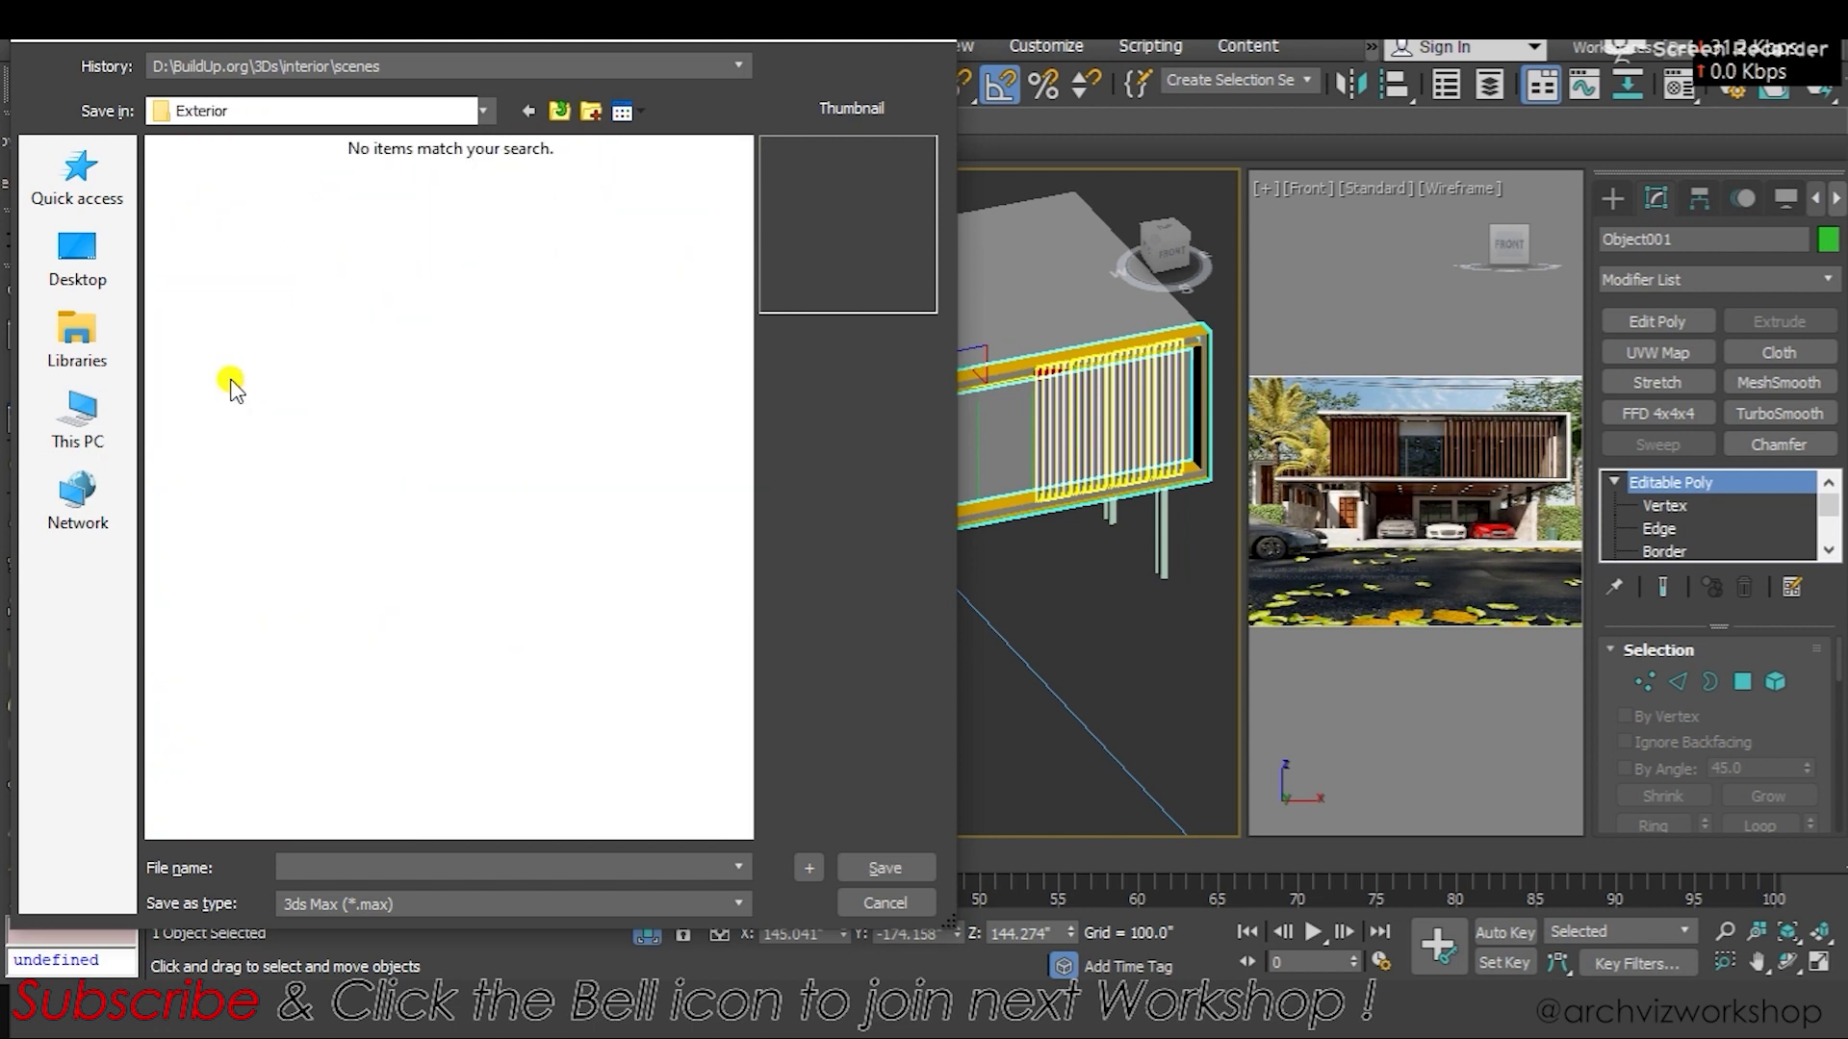
{"action": "type", "text": "exter"}
{"action": "type", "text": "ior 01"}
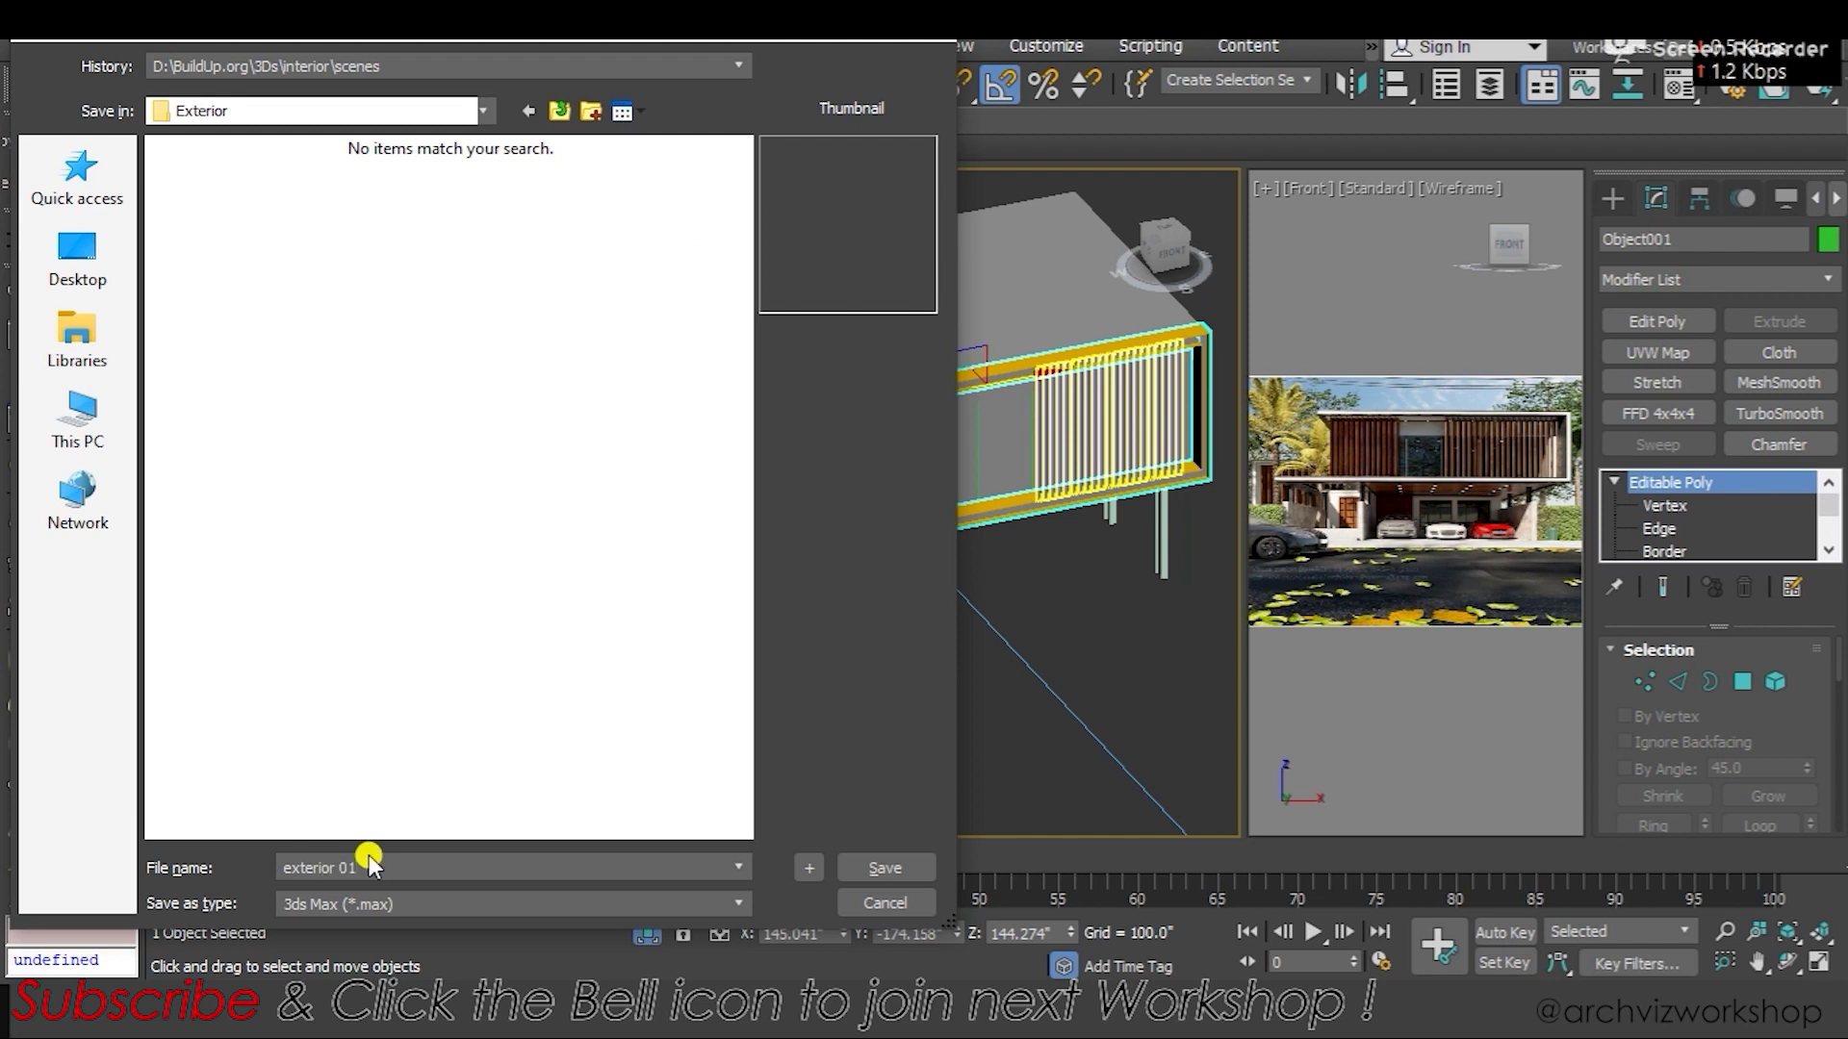
{"action": "left_click", "coordinate": [884, 867]}
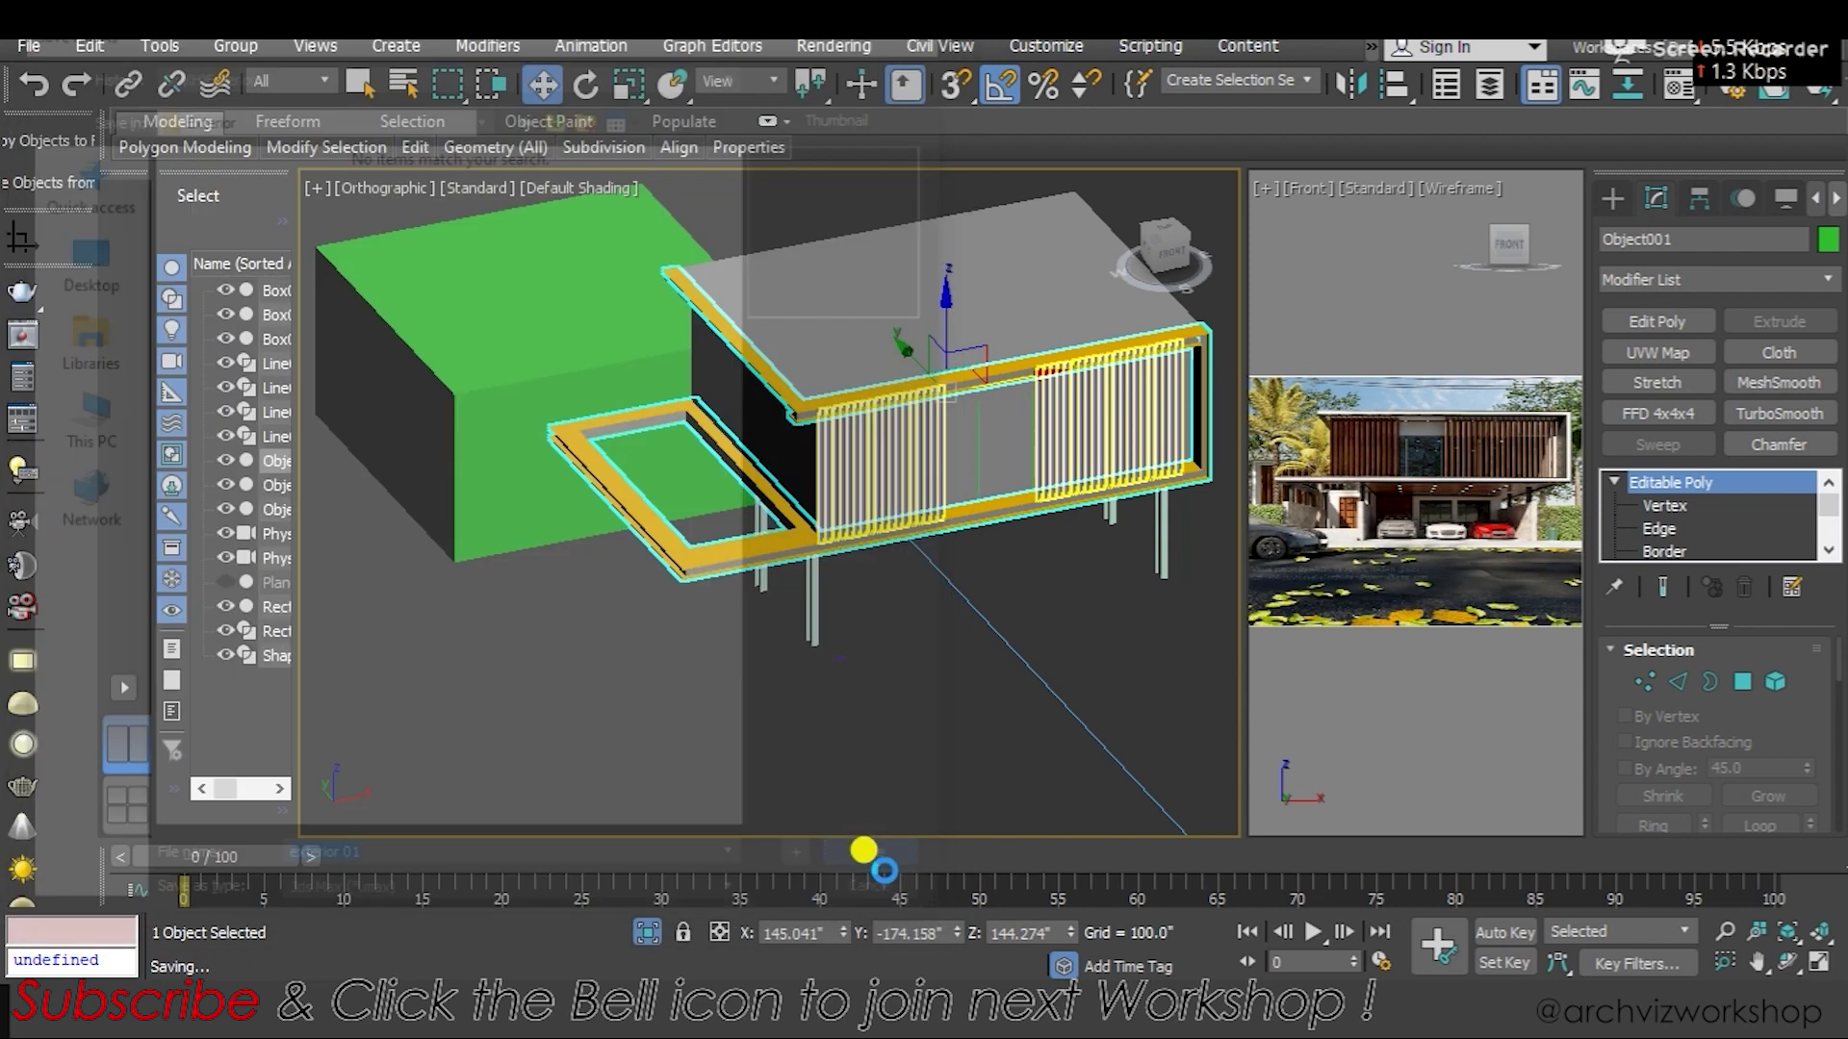
Switch to the camera view, then inspect the lower block Box001 in a perspective view
{"action": "left_click", "coordinate": [857, 492]}
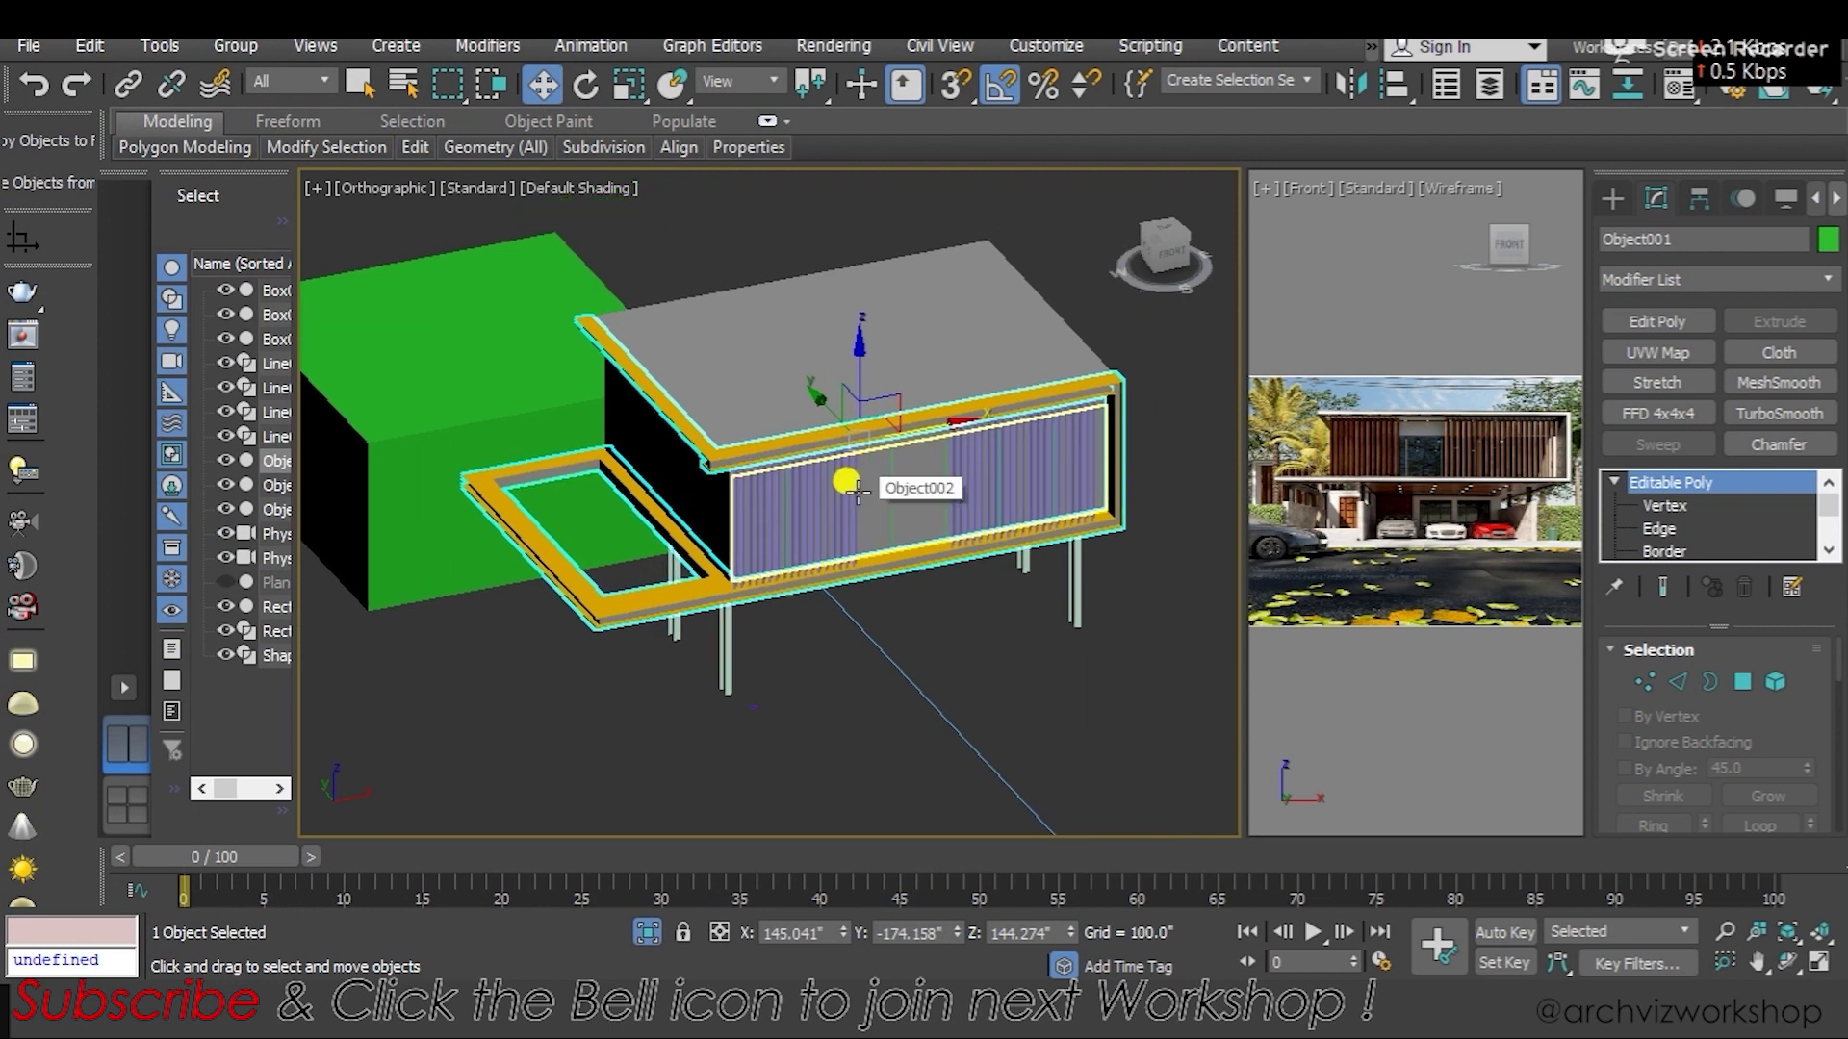
{"action": "key", "text": "c"}
{"action": "left_click", "coordinate": [845, 658]}
{"action": "left_click", "coordinate": [843, 610]}
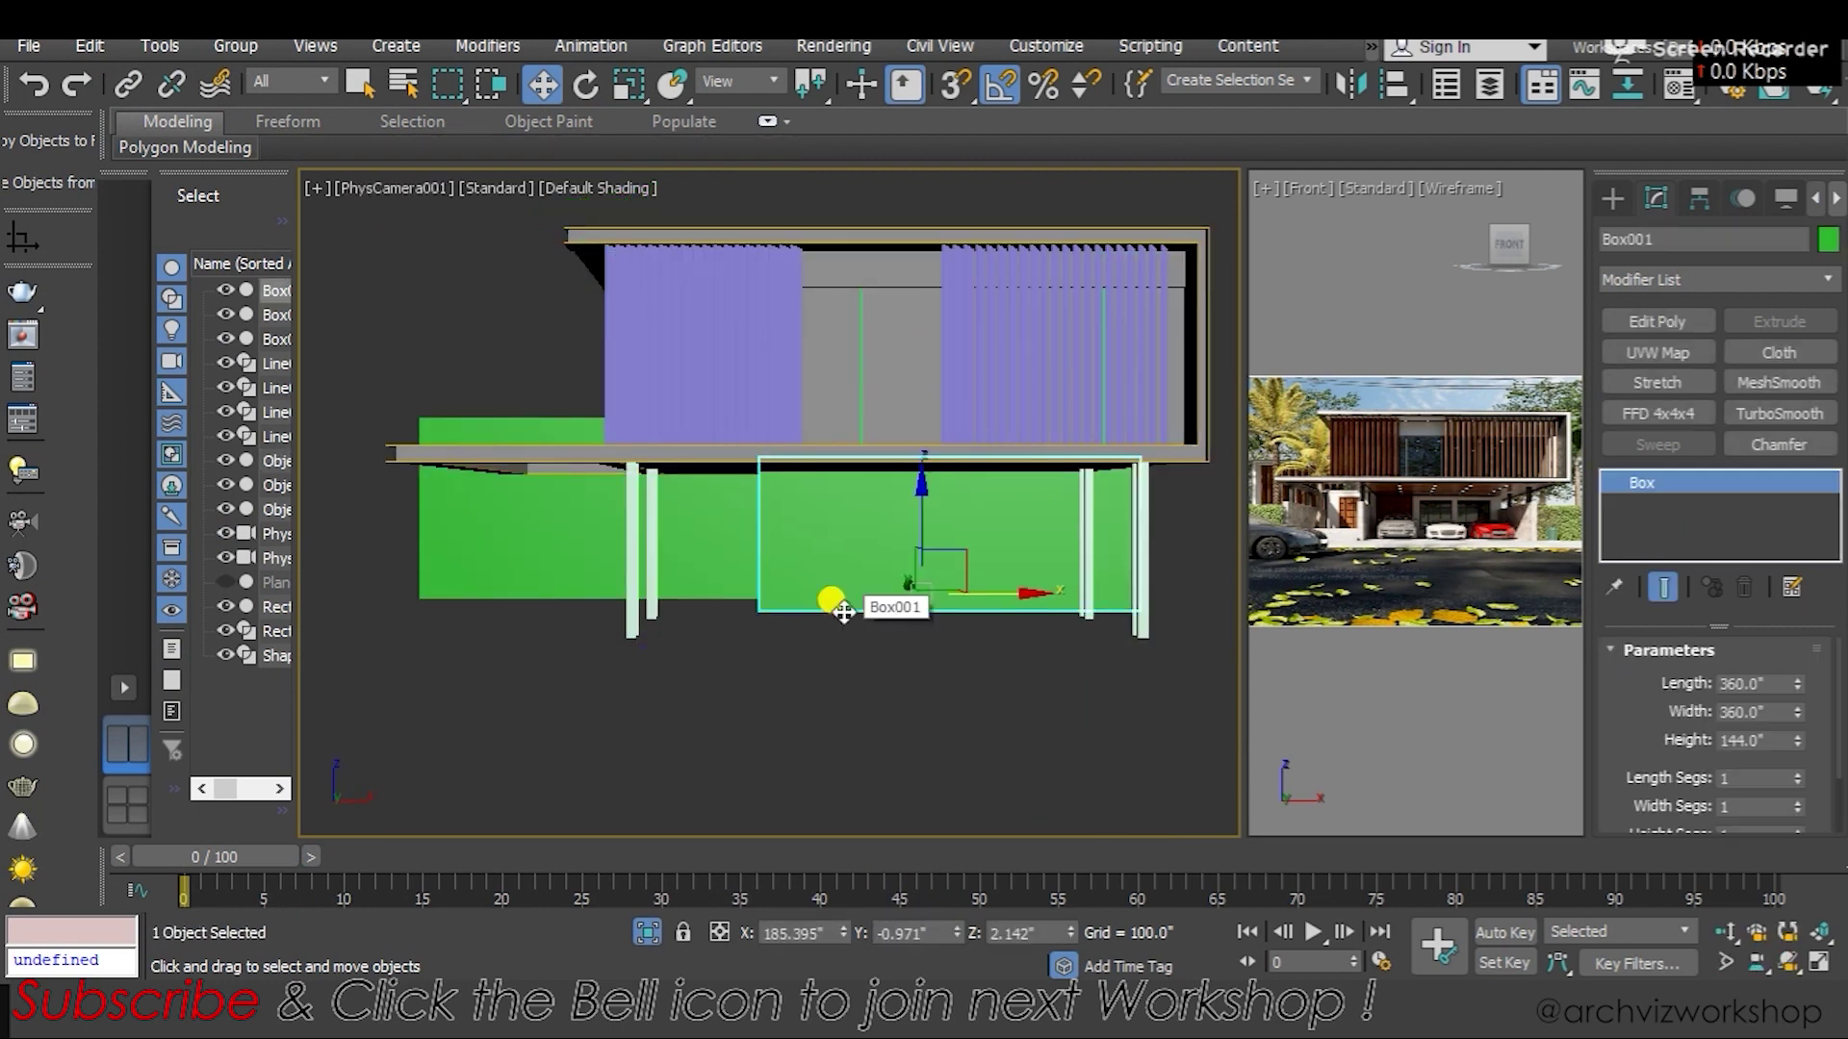
{"action": "key", "text": "p"}
{"action": "middle_click_drag", "start_coordinate": [841, 667], "coordinate": [838, 751]}
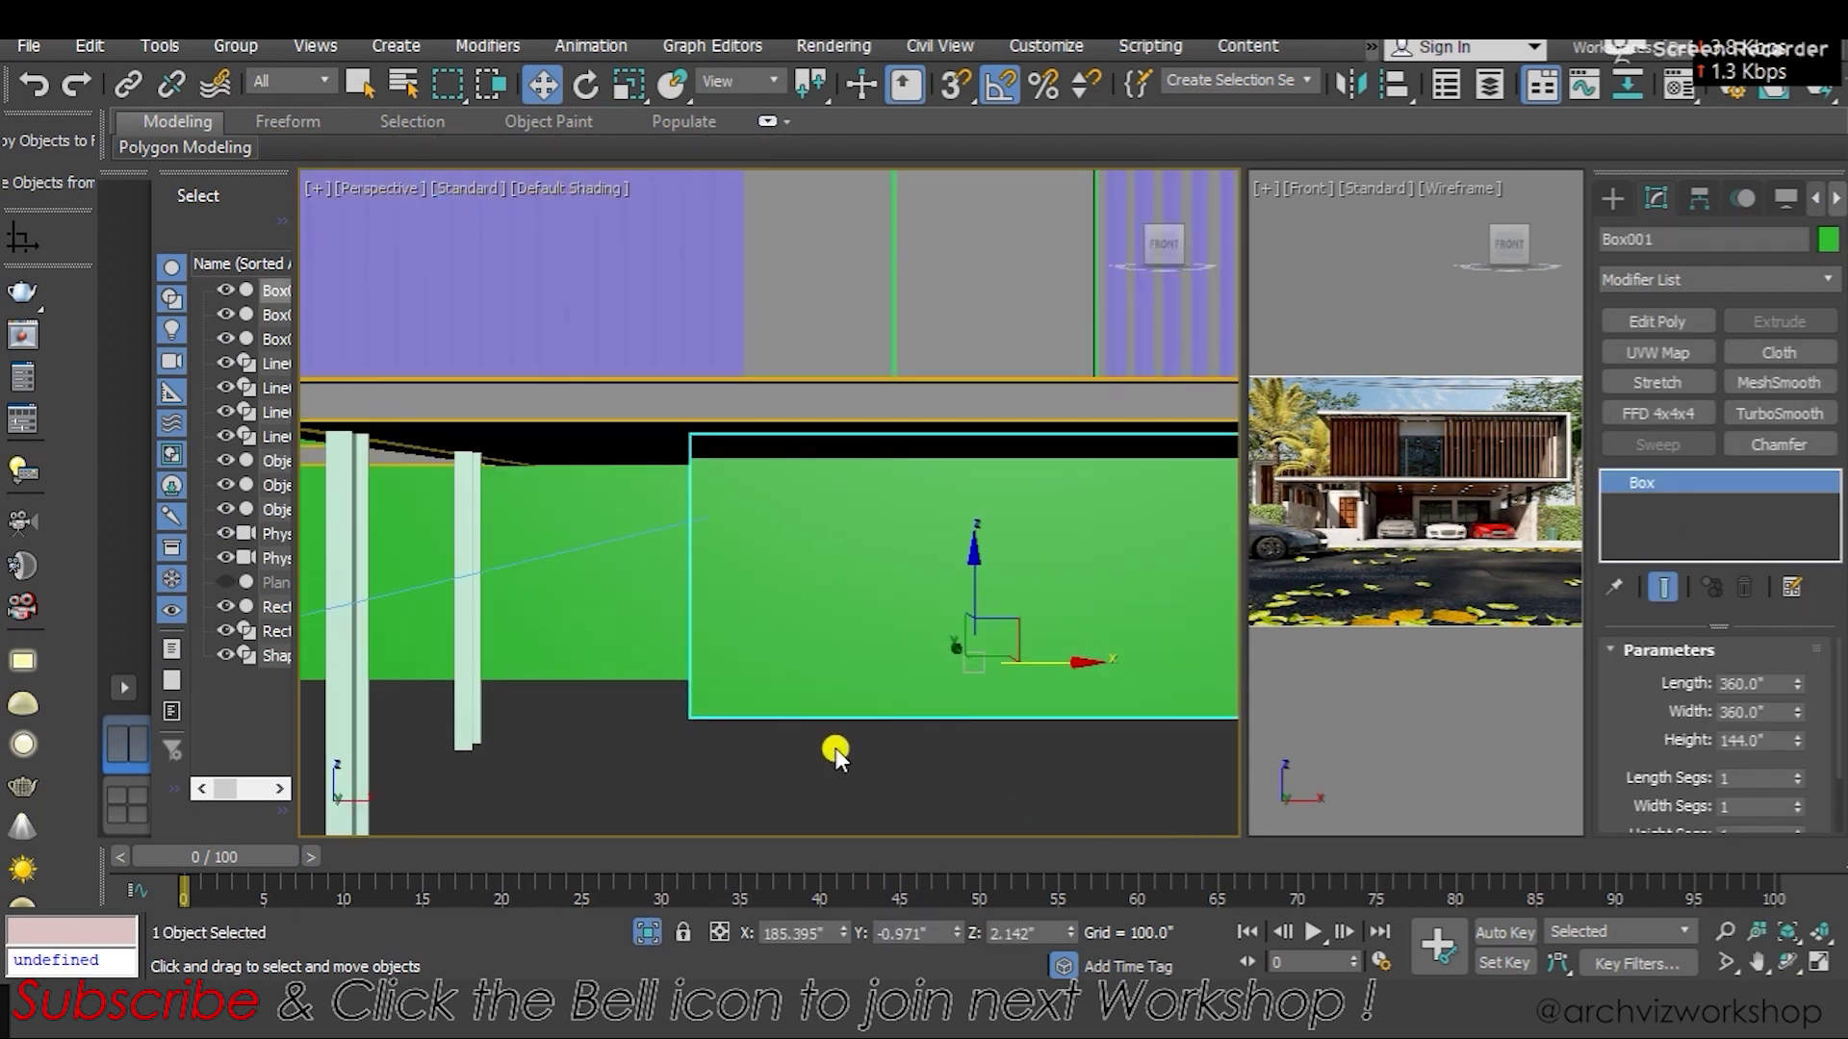
Inspect facade panel Object002 from an angle, return to the camera view, and save the scene
{"action": "scroll", "coordinate": [875, 549], "scroll_direction": "down", "scroll_amount": 2}
{"action": "left_click", "coordinate": [885, 555]}
{"action": "mouse_move", "coordinate": [871, 536]}
{"action": "middle_mouse_down", "text": "alt"}
{"action": "mouse_move", "coordinate": [895, 579]}
{"action": "mouse_move", "coordinate": [643, 544]}
{"action": "mouse_move", "coordinate": [726, 421]}
{"action": "mouse_move", "coordinate": [726, 511]}
{"action": "mouse_move", "coordinate": [611, 469]}
{"action": "mouse_move", "coordinate": [710, 507]}
{"action": "mouse_move", "coordinate": [725, 478]}
{"action": "mouse_move", "coordinate": [958, 724]}
{"action": "mouse_move", "coordinate": [673, 640]}
{"action": "mouse_move", "coordinate": [1151, 626]}
{"action": "mouse_move", "coordinate": [891, 610]}
{"action": "mouse_move", "coordinate": [982, 619]}
{"action": "mouse_move", "coordinate": [821, 631]}
{"action": "mouse_move", "coordinate": [972, 664]}
{"action": "middle_mouse_up", "text": "alt"}
{"action": "key", "text": "c"}
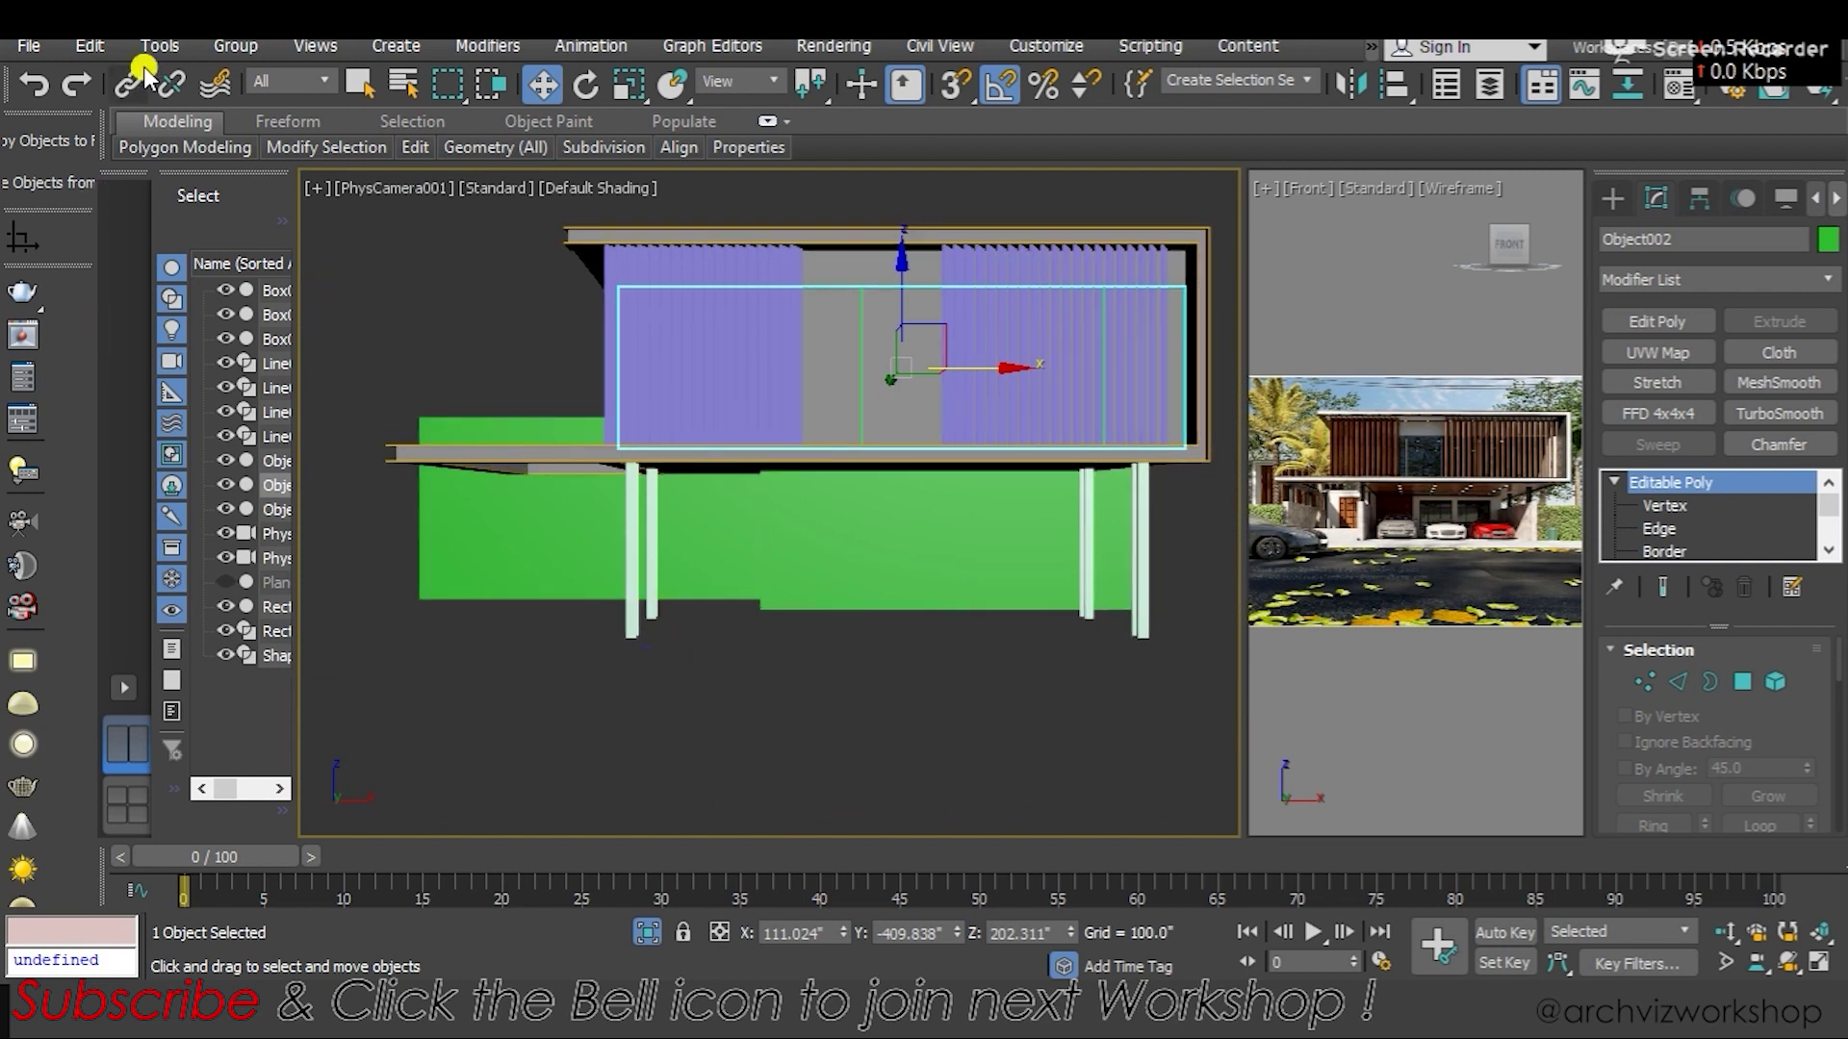
{"action": "left_click", "coordinate": [28, 48]}
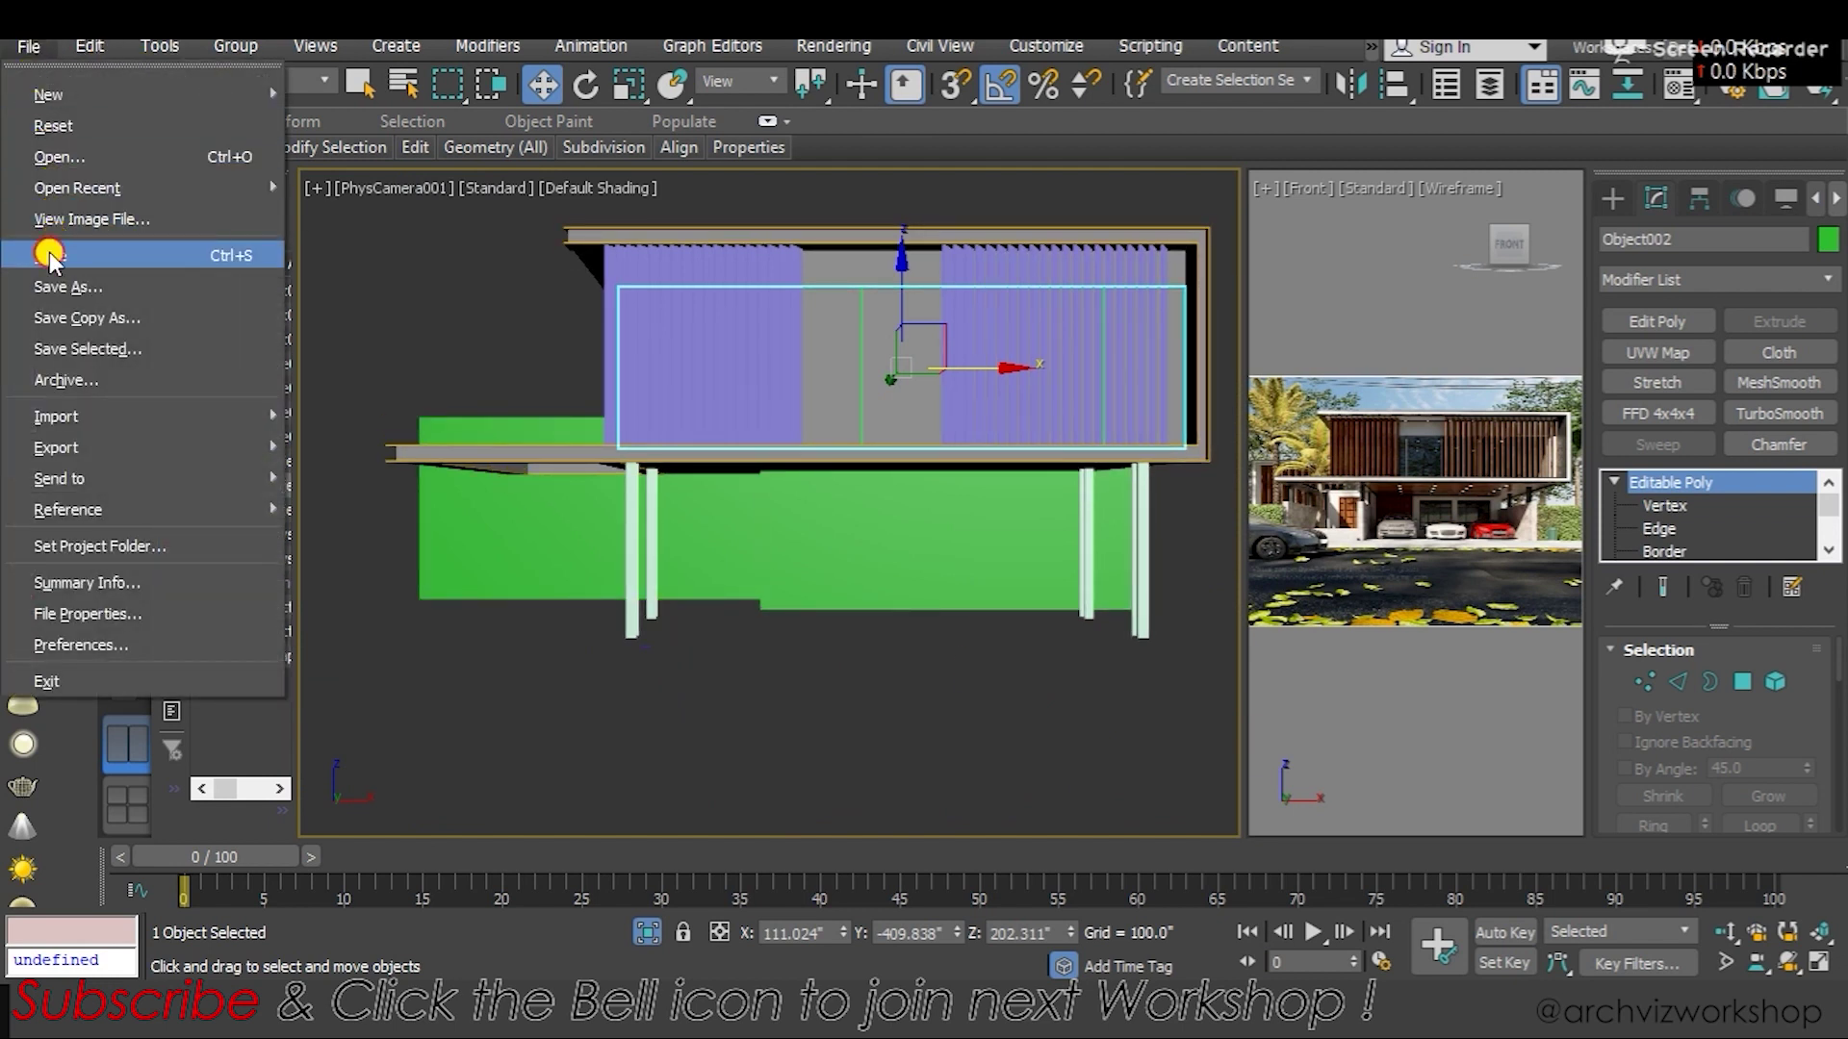